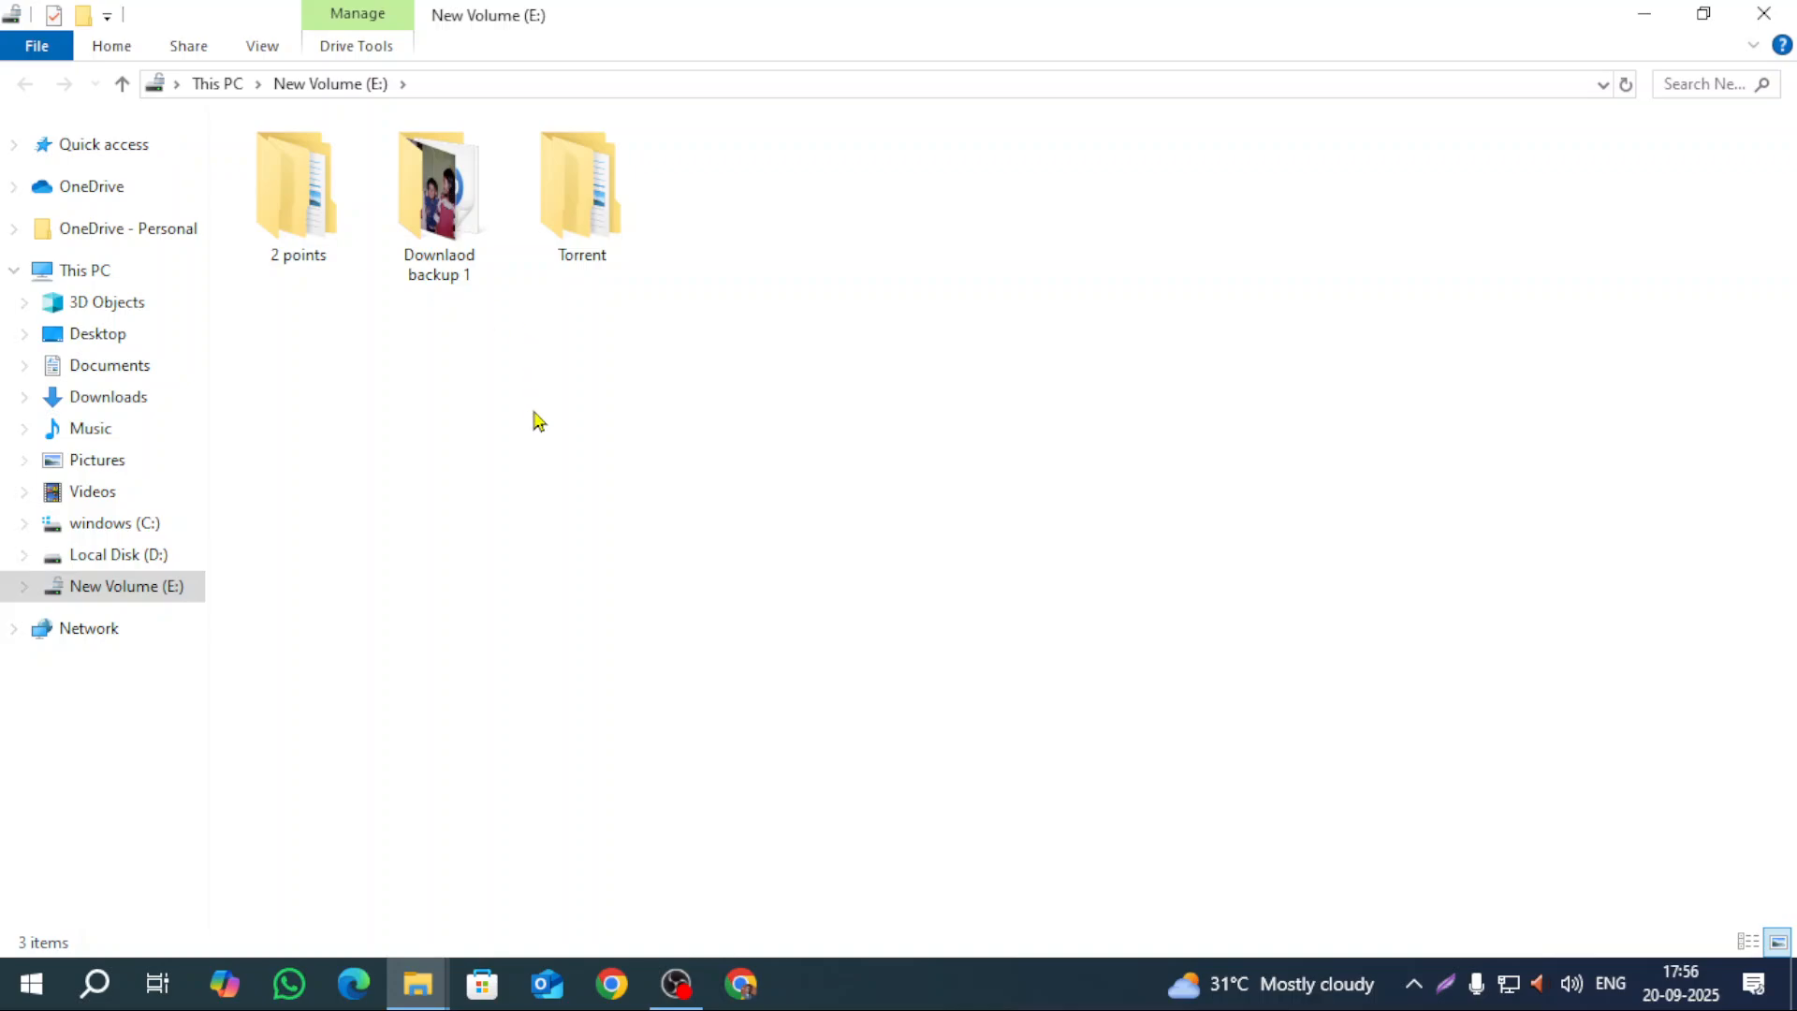
Step: Browse Local Disk (D:) through Sakib and New folder into the Batch 764 folder
click(182, 554)
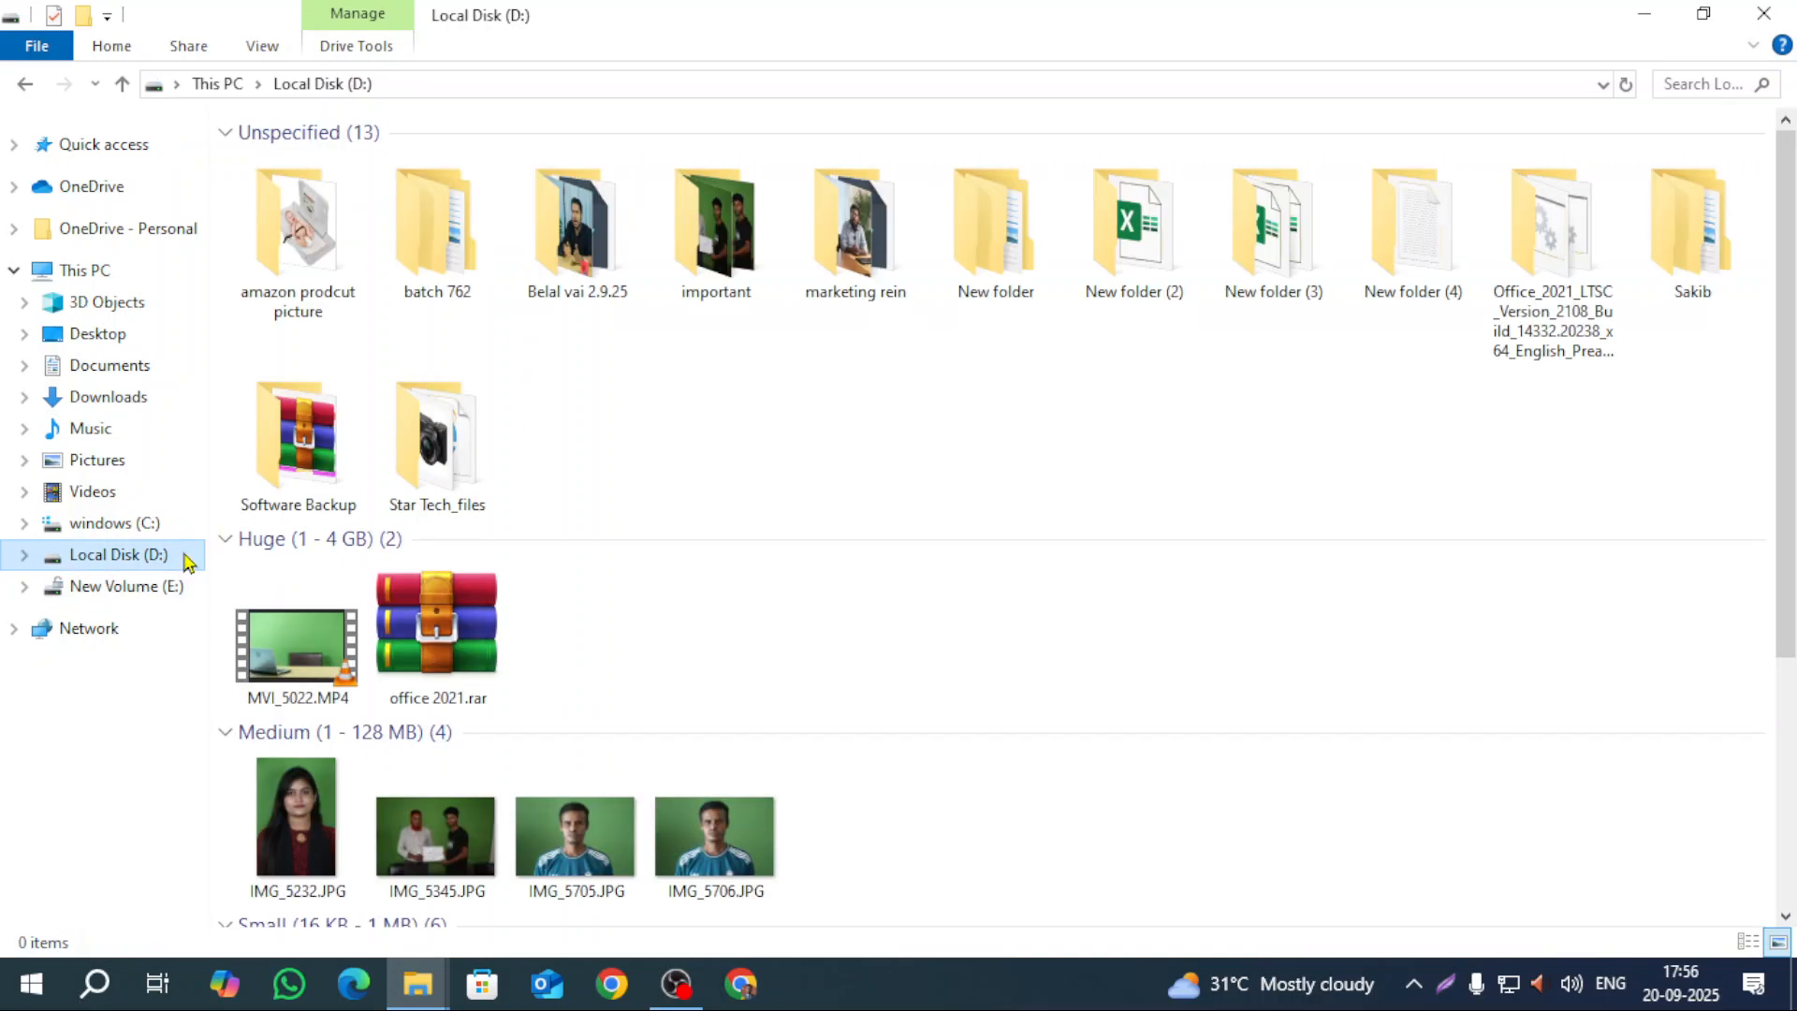
double_click(1689, 229)
double_click(927, 232)
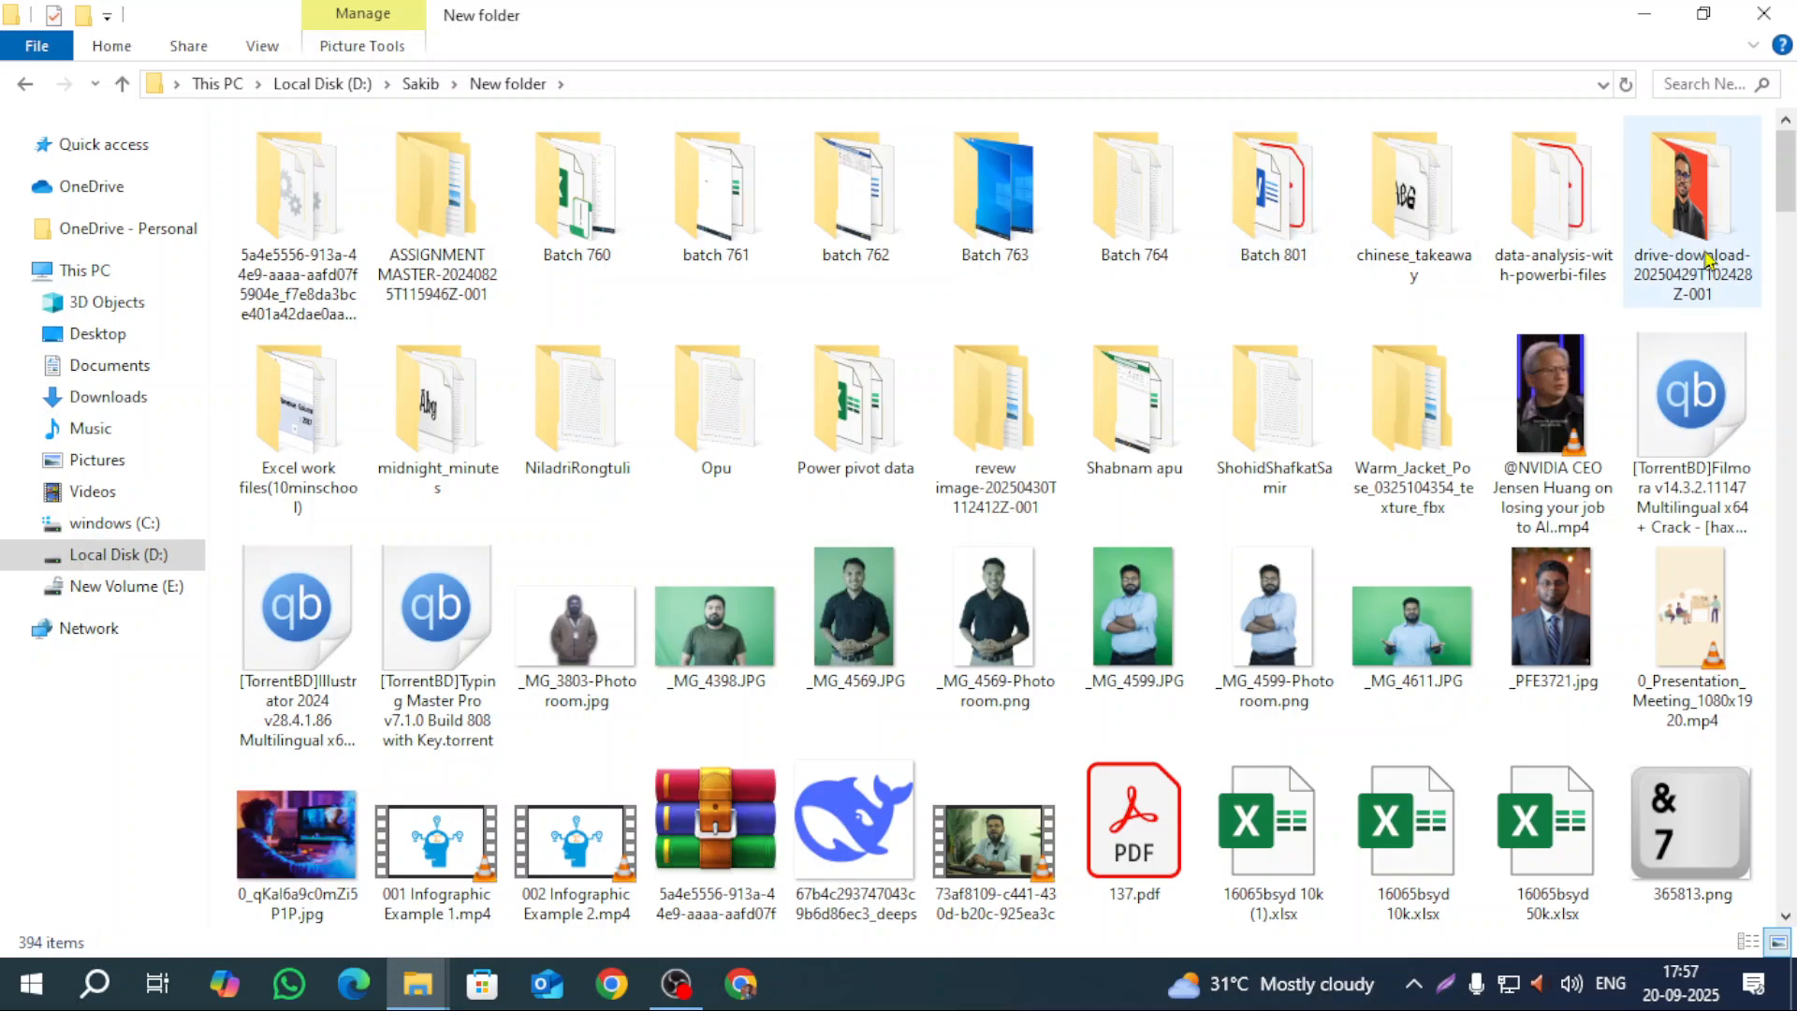
double_click(987, 267)
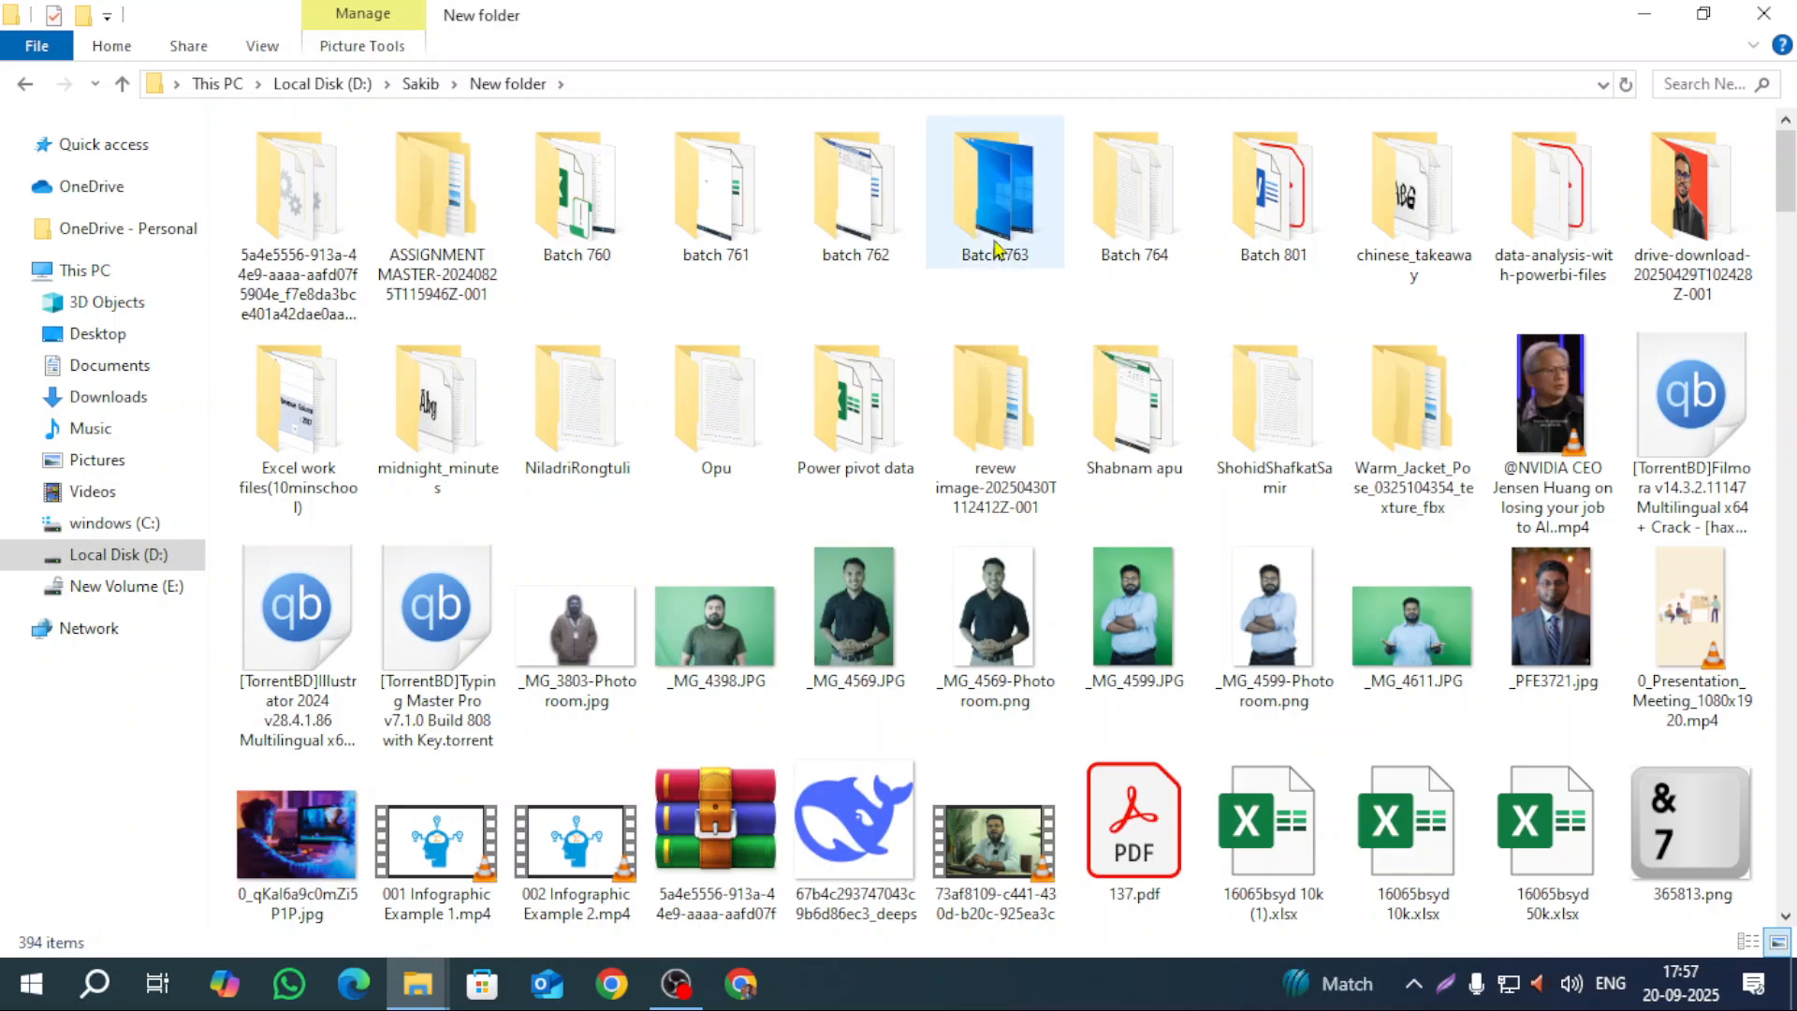
click(1123, 253)
double_click(1123, 253)
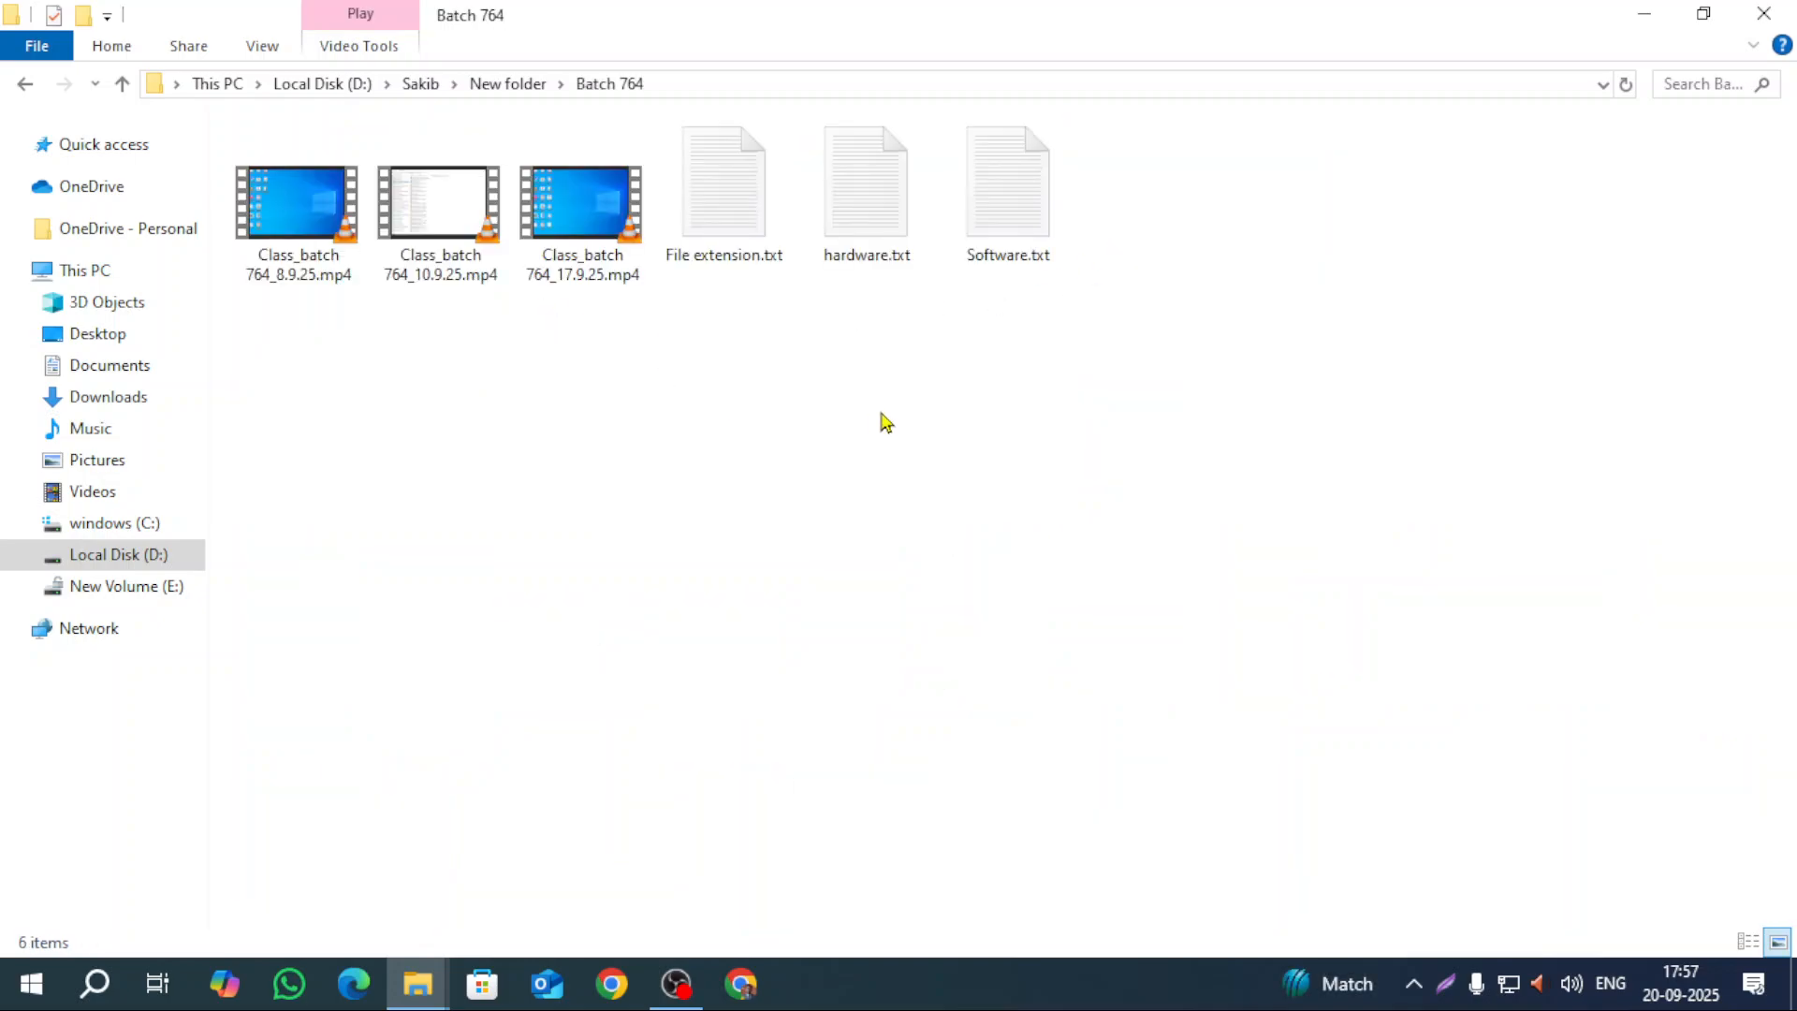
Step: Open File extension.txt in Notepad, maximize the window and zoom the text to 500%
click(744, 201)
double_click(744, 201)
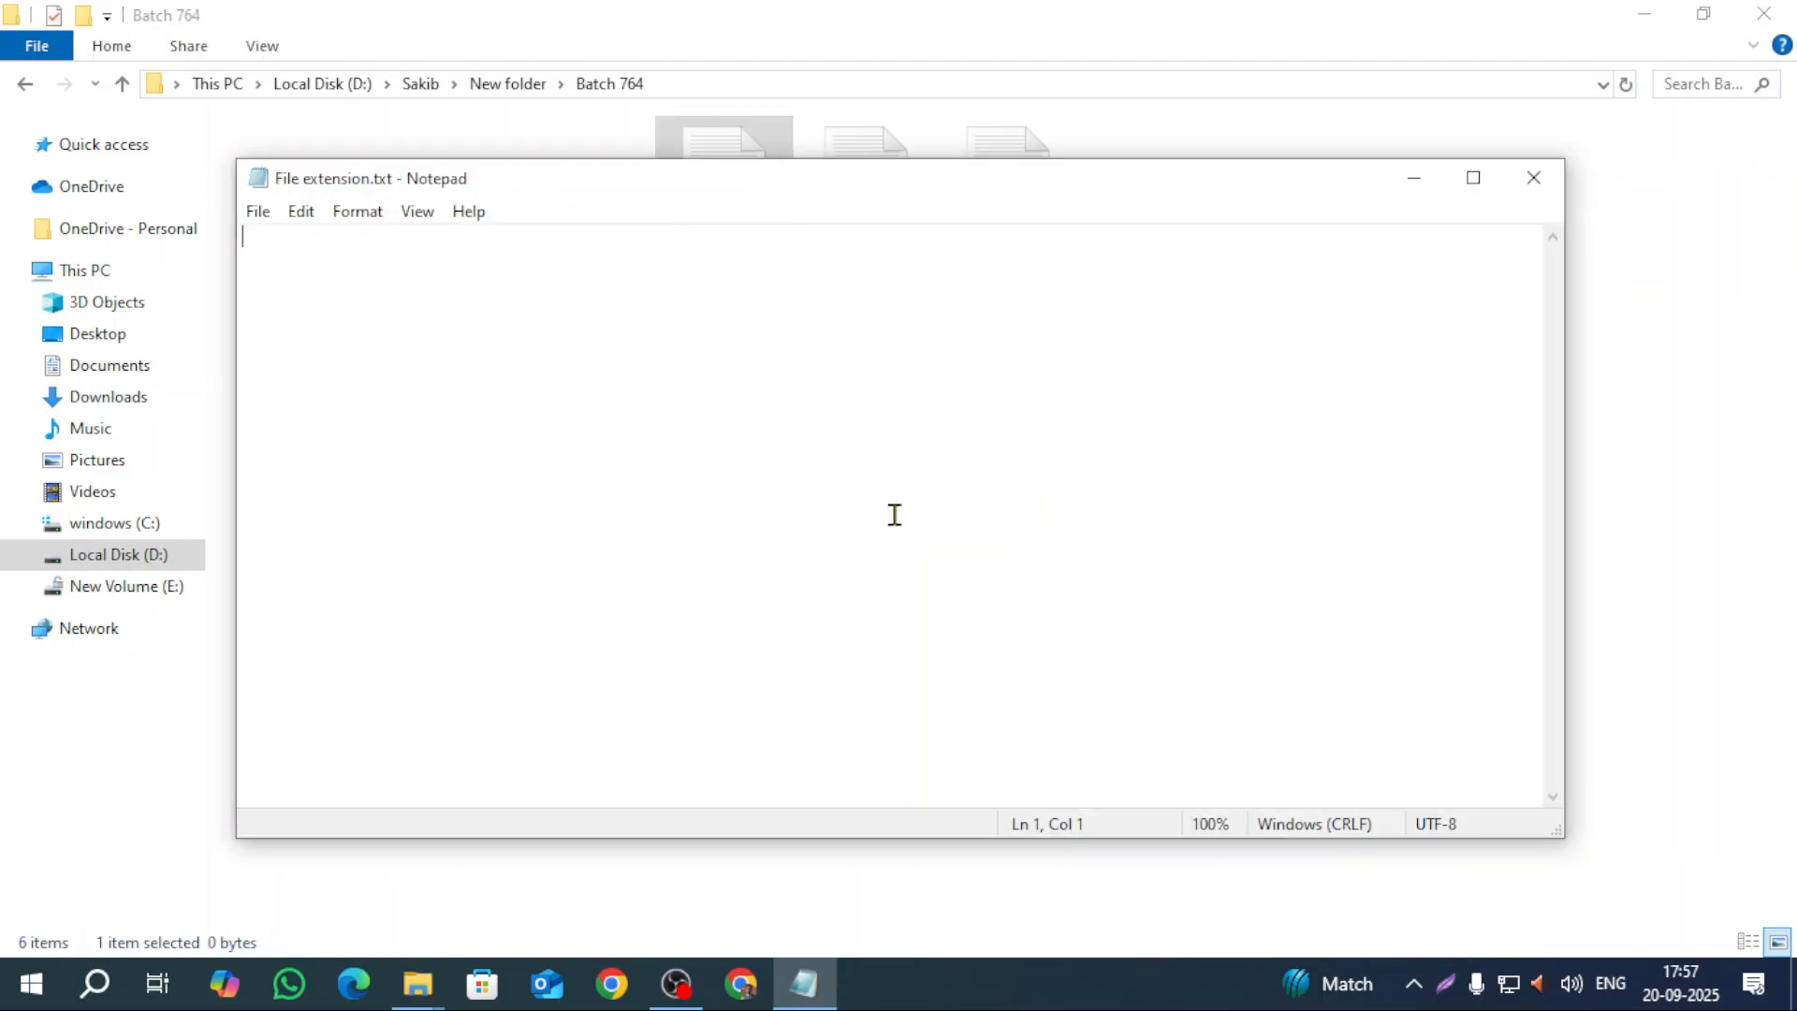
click(1475, 179)
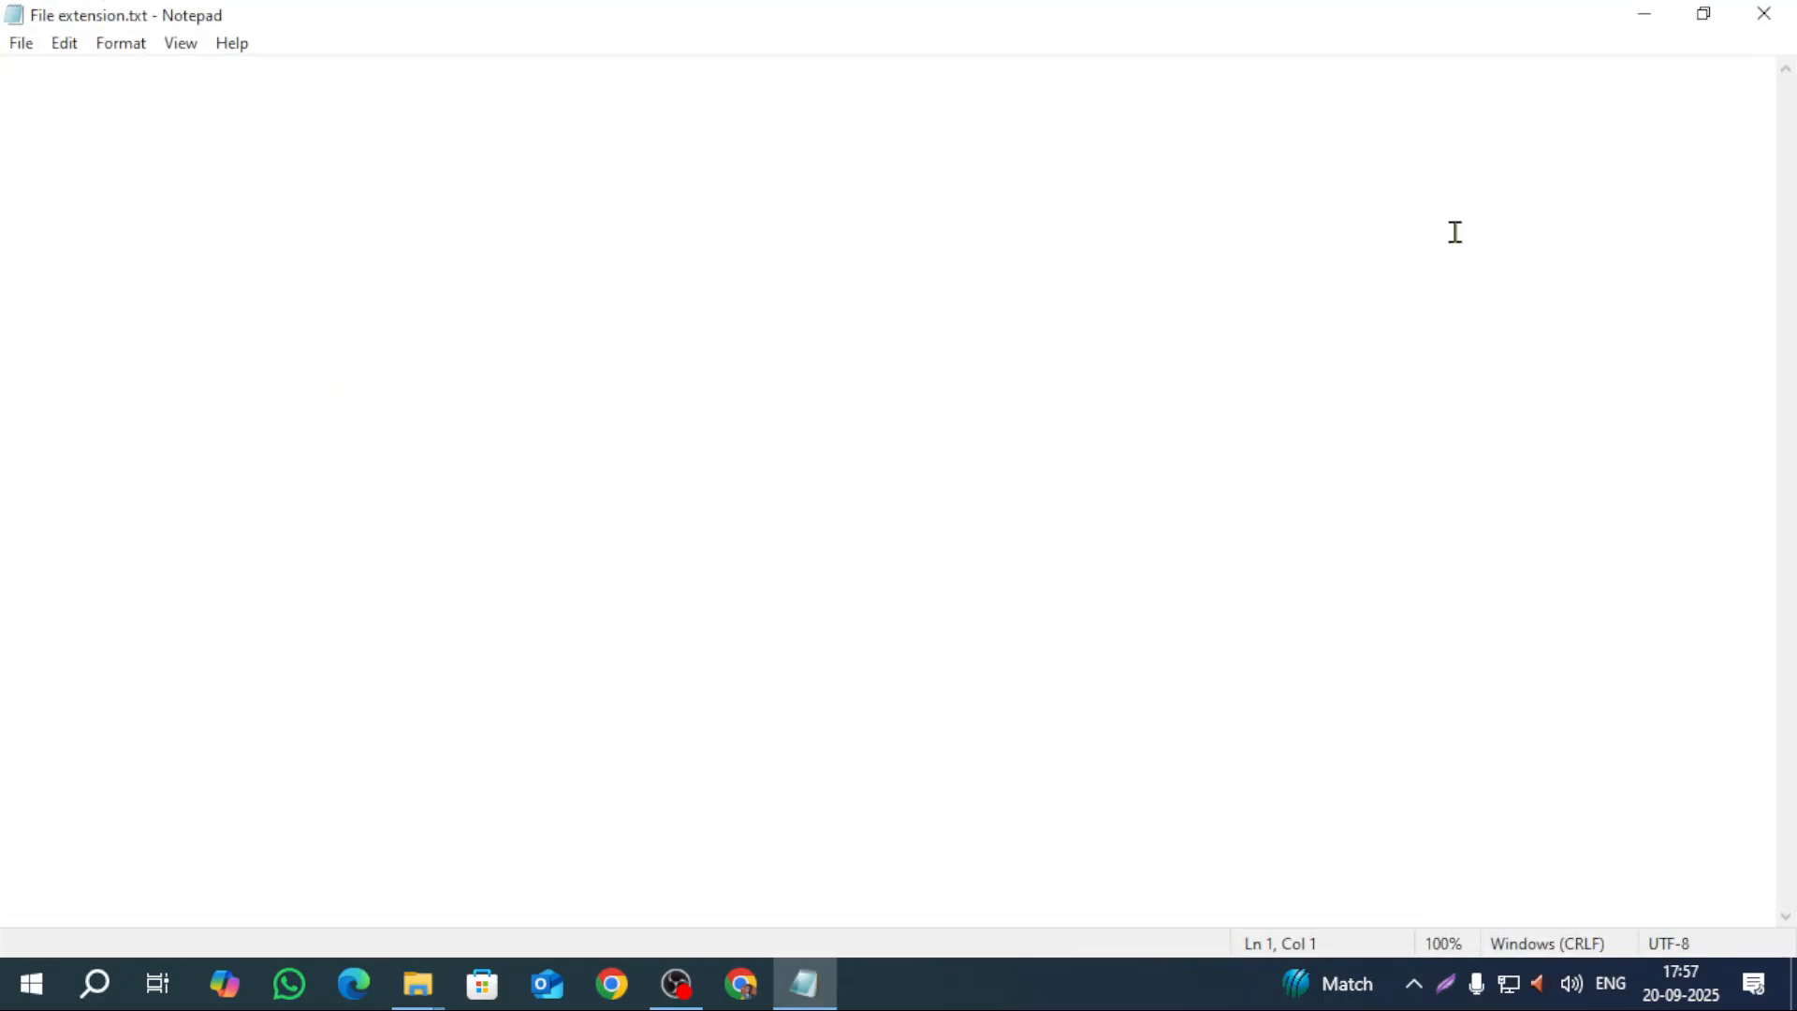
scroll(1455, 232, up, 20)
Step: Close Notepad, dismiss Chrome's restore-pages bubble and search Google for 'file extension'
click(1763, 13)
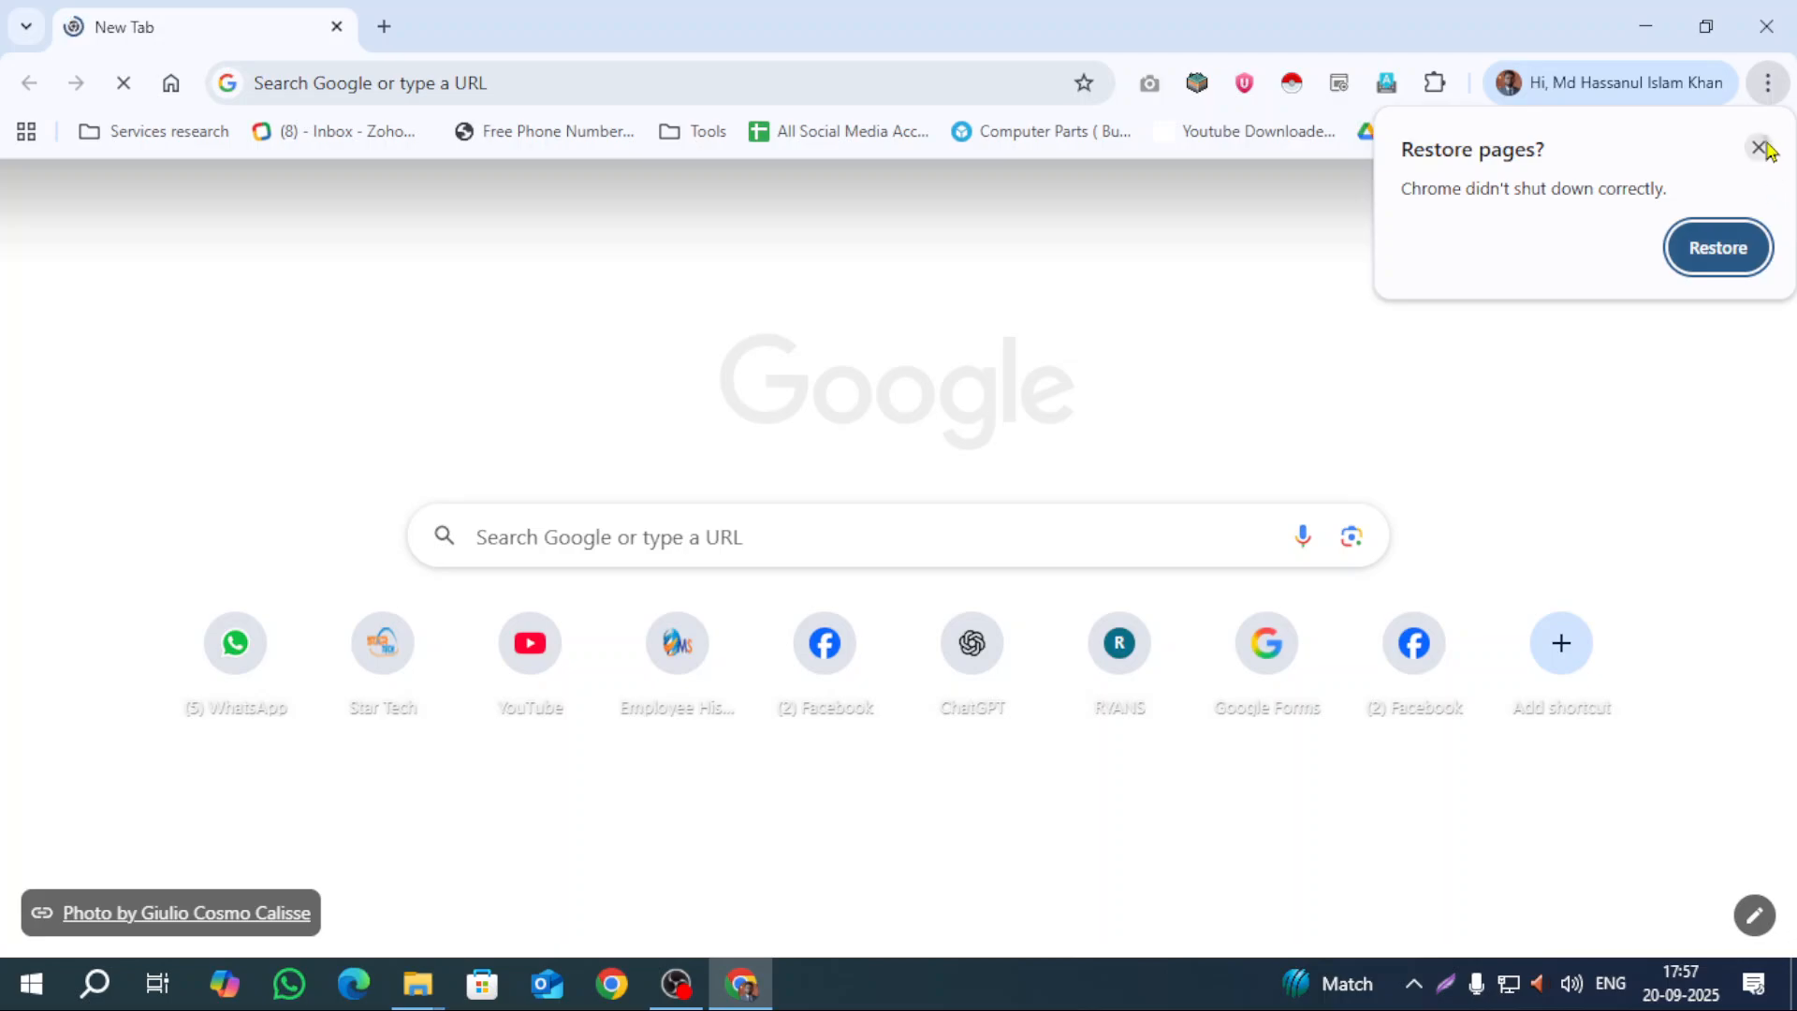
click(1759, 147)
click(640, 538)
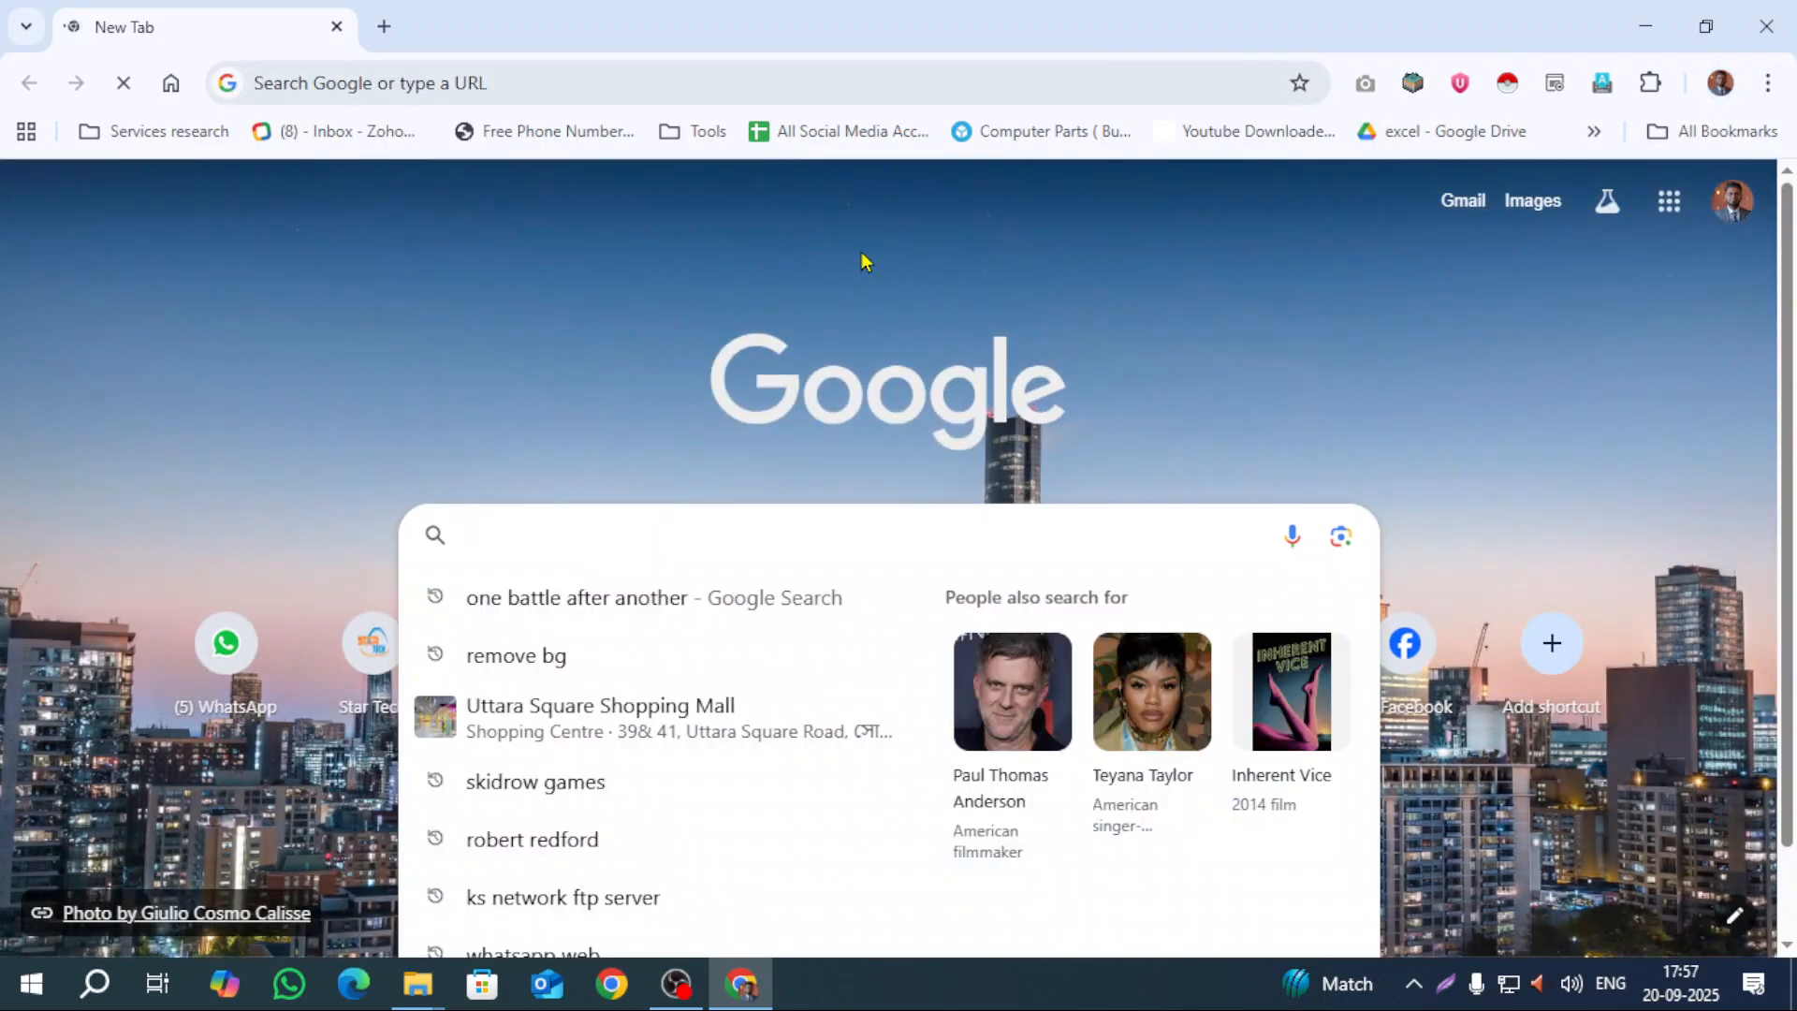
text(file ex)
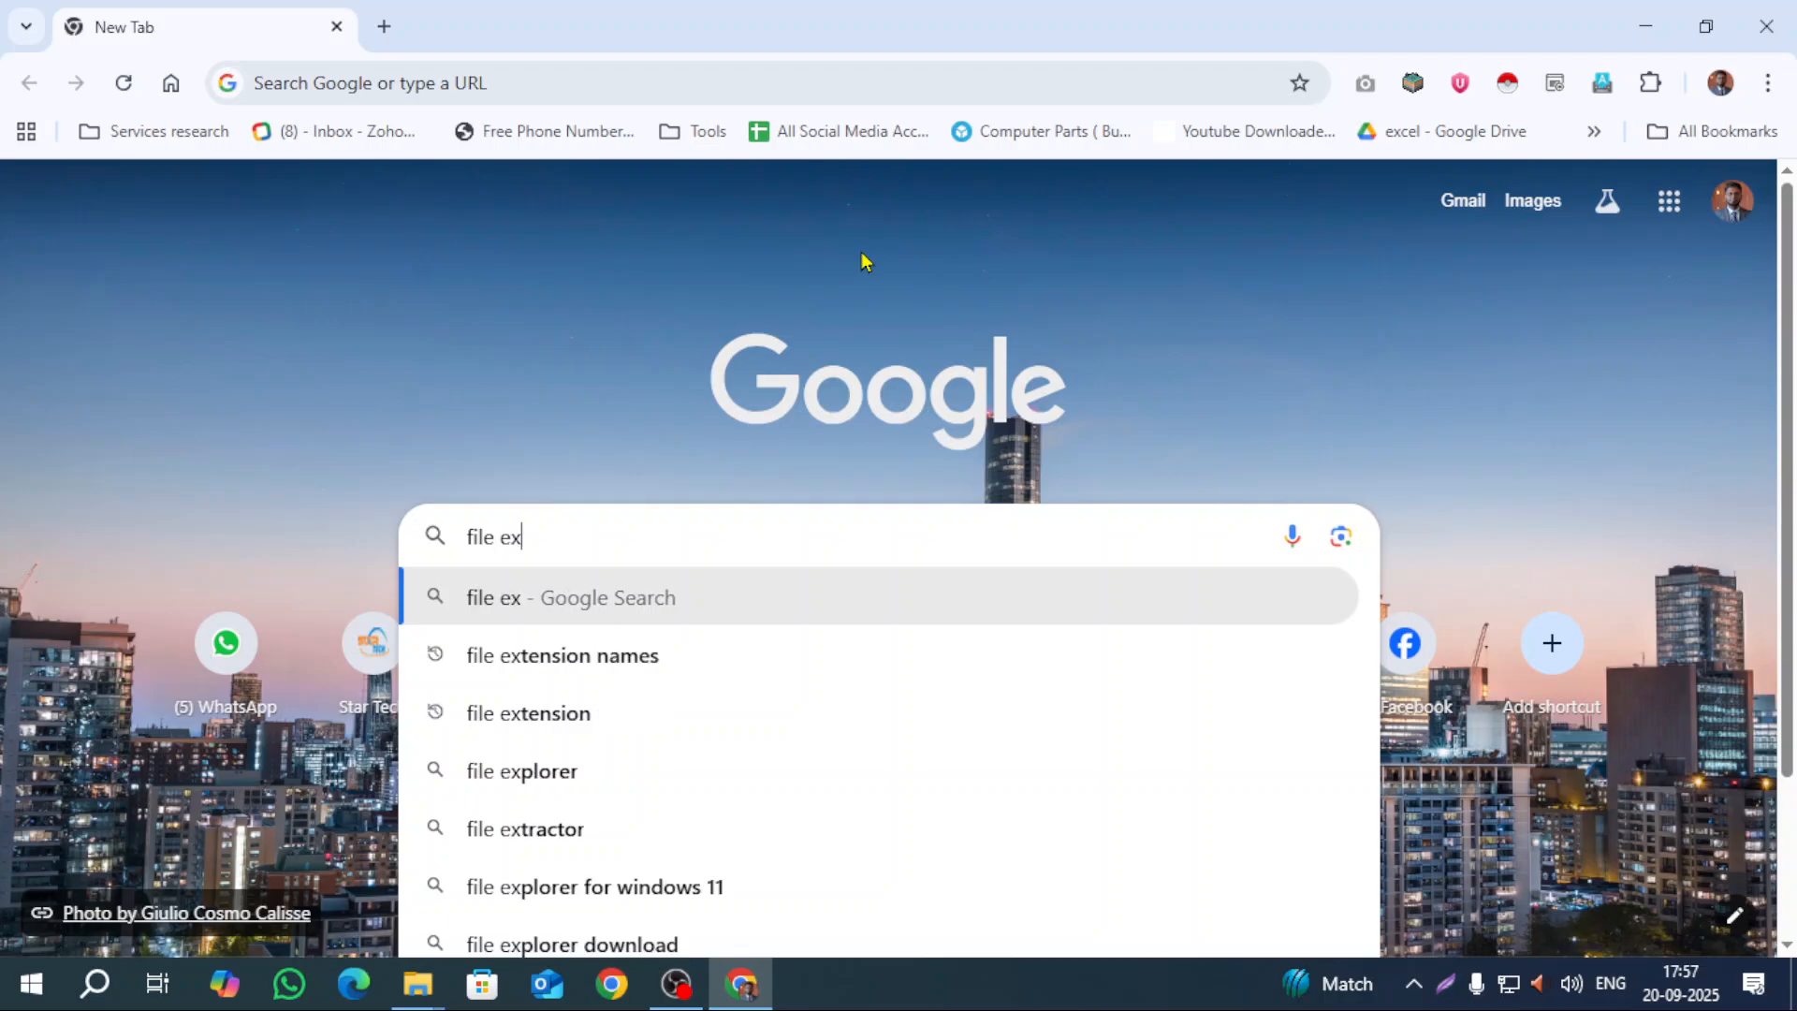
text(tension)
key(Return)
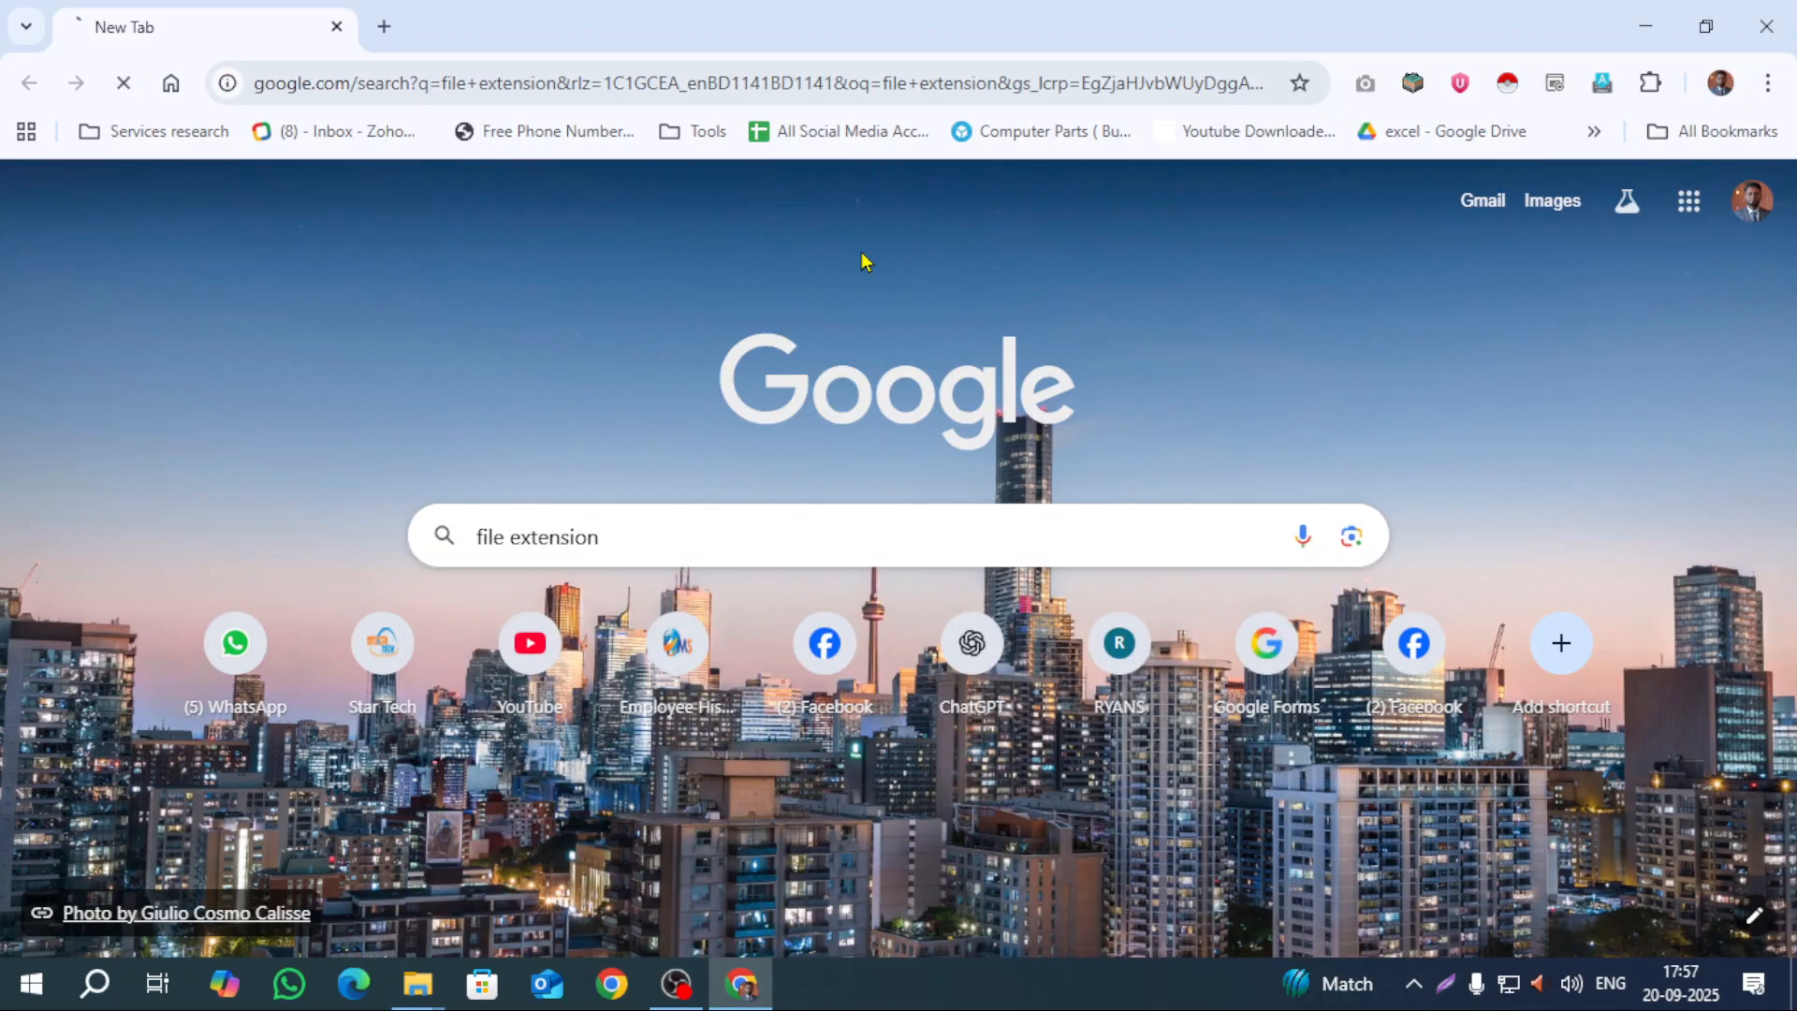
scroll(92, 409, down, 4)
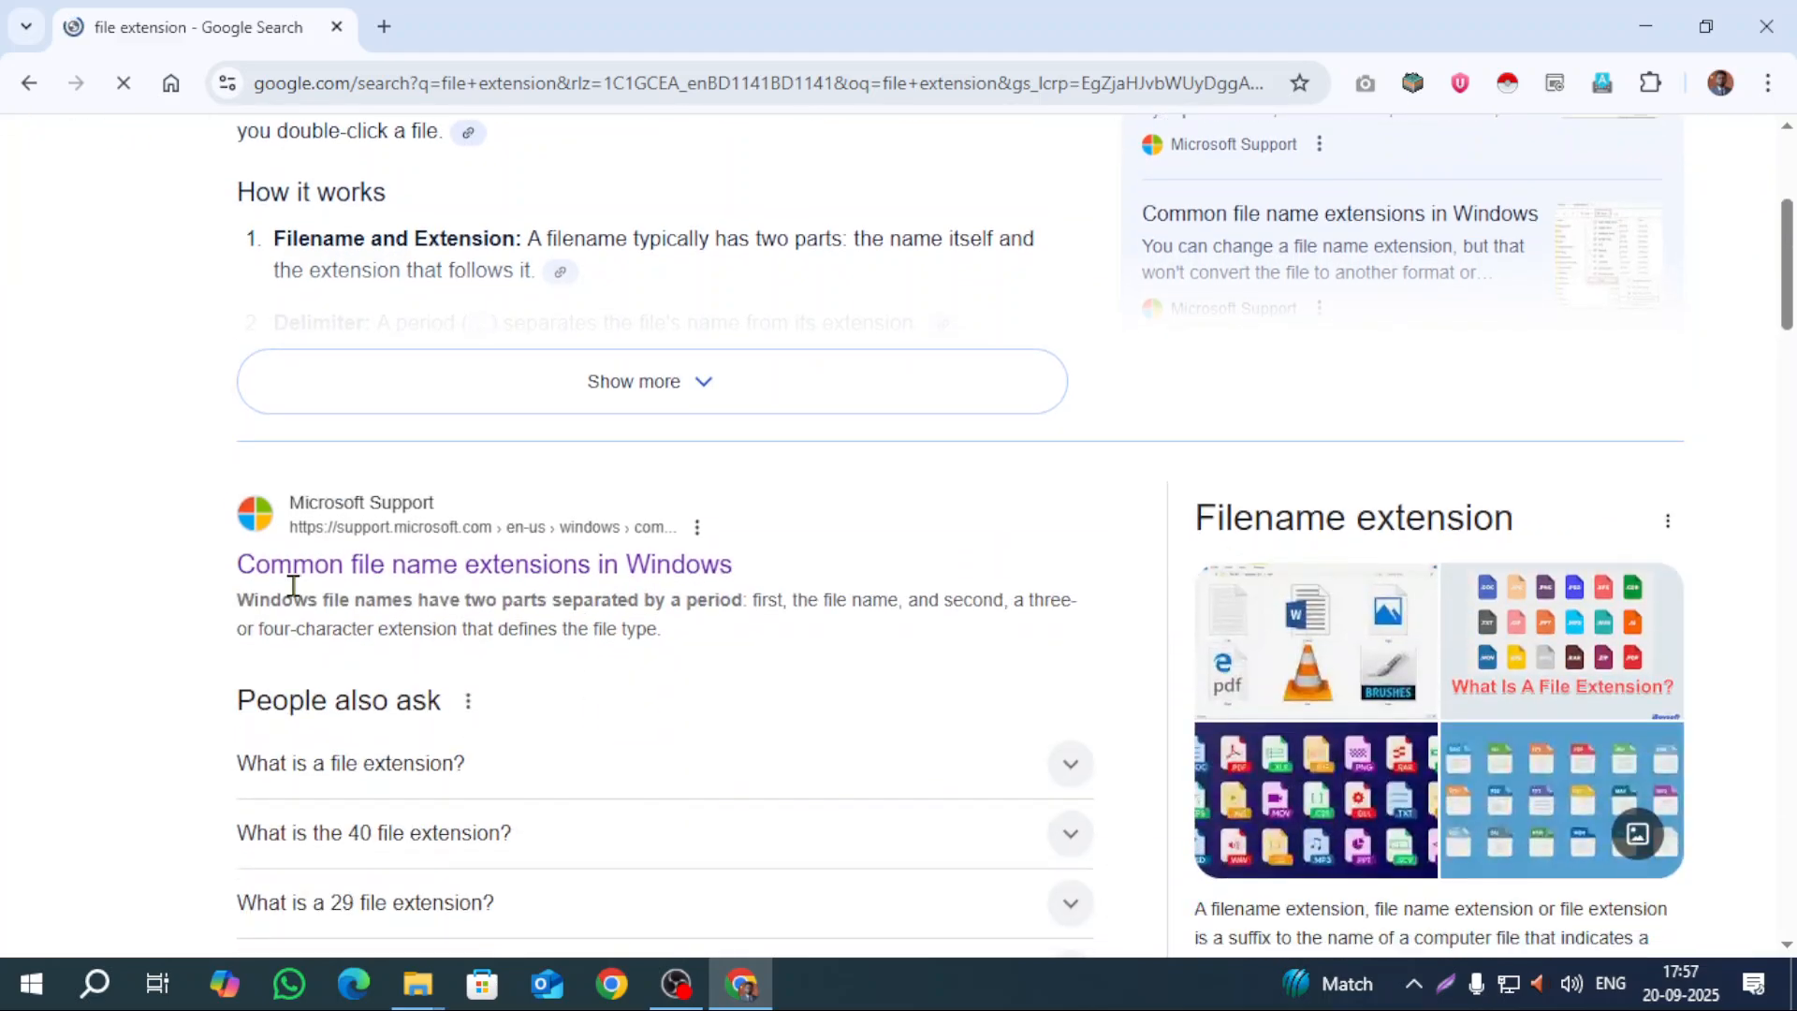
Step: Open Microsoft's Common file name extensions in Windows article and expand its extensions table
click(408, 583)
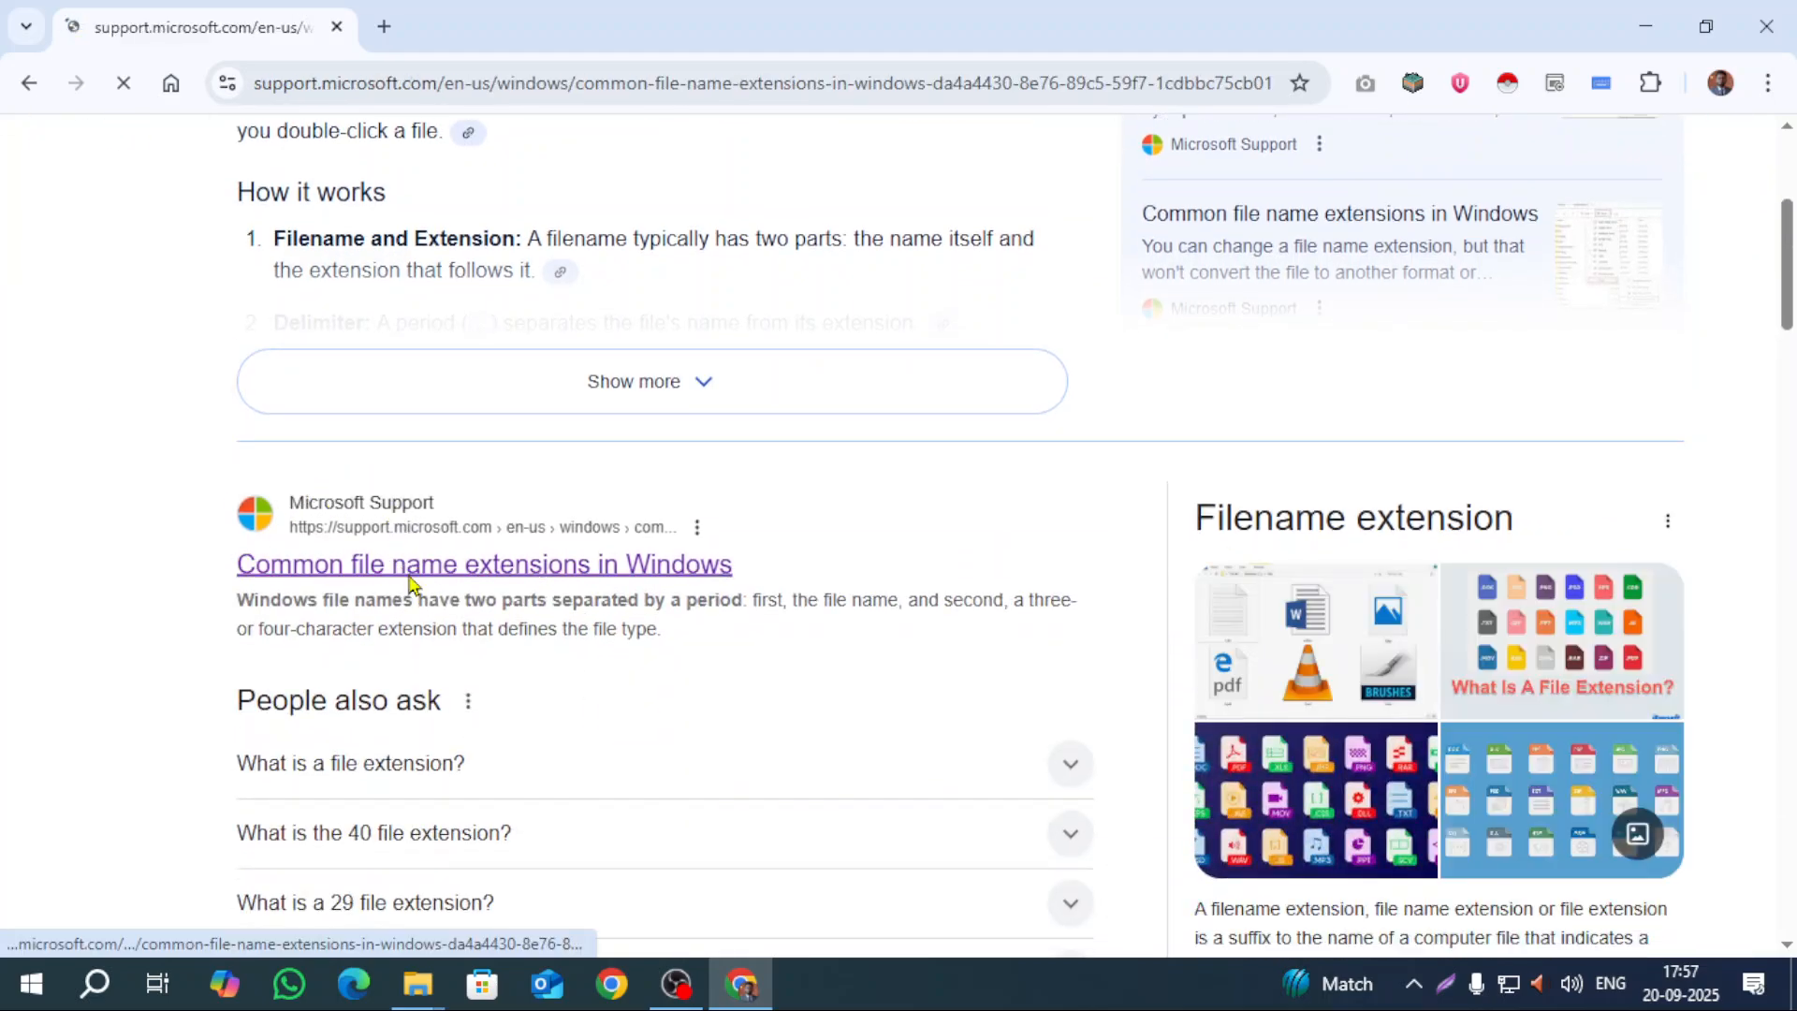
scroll(354, 513, down, 4)
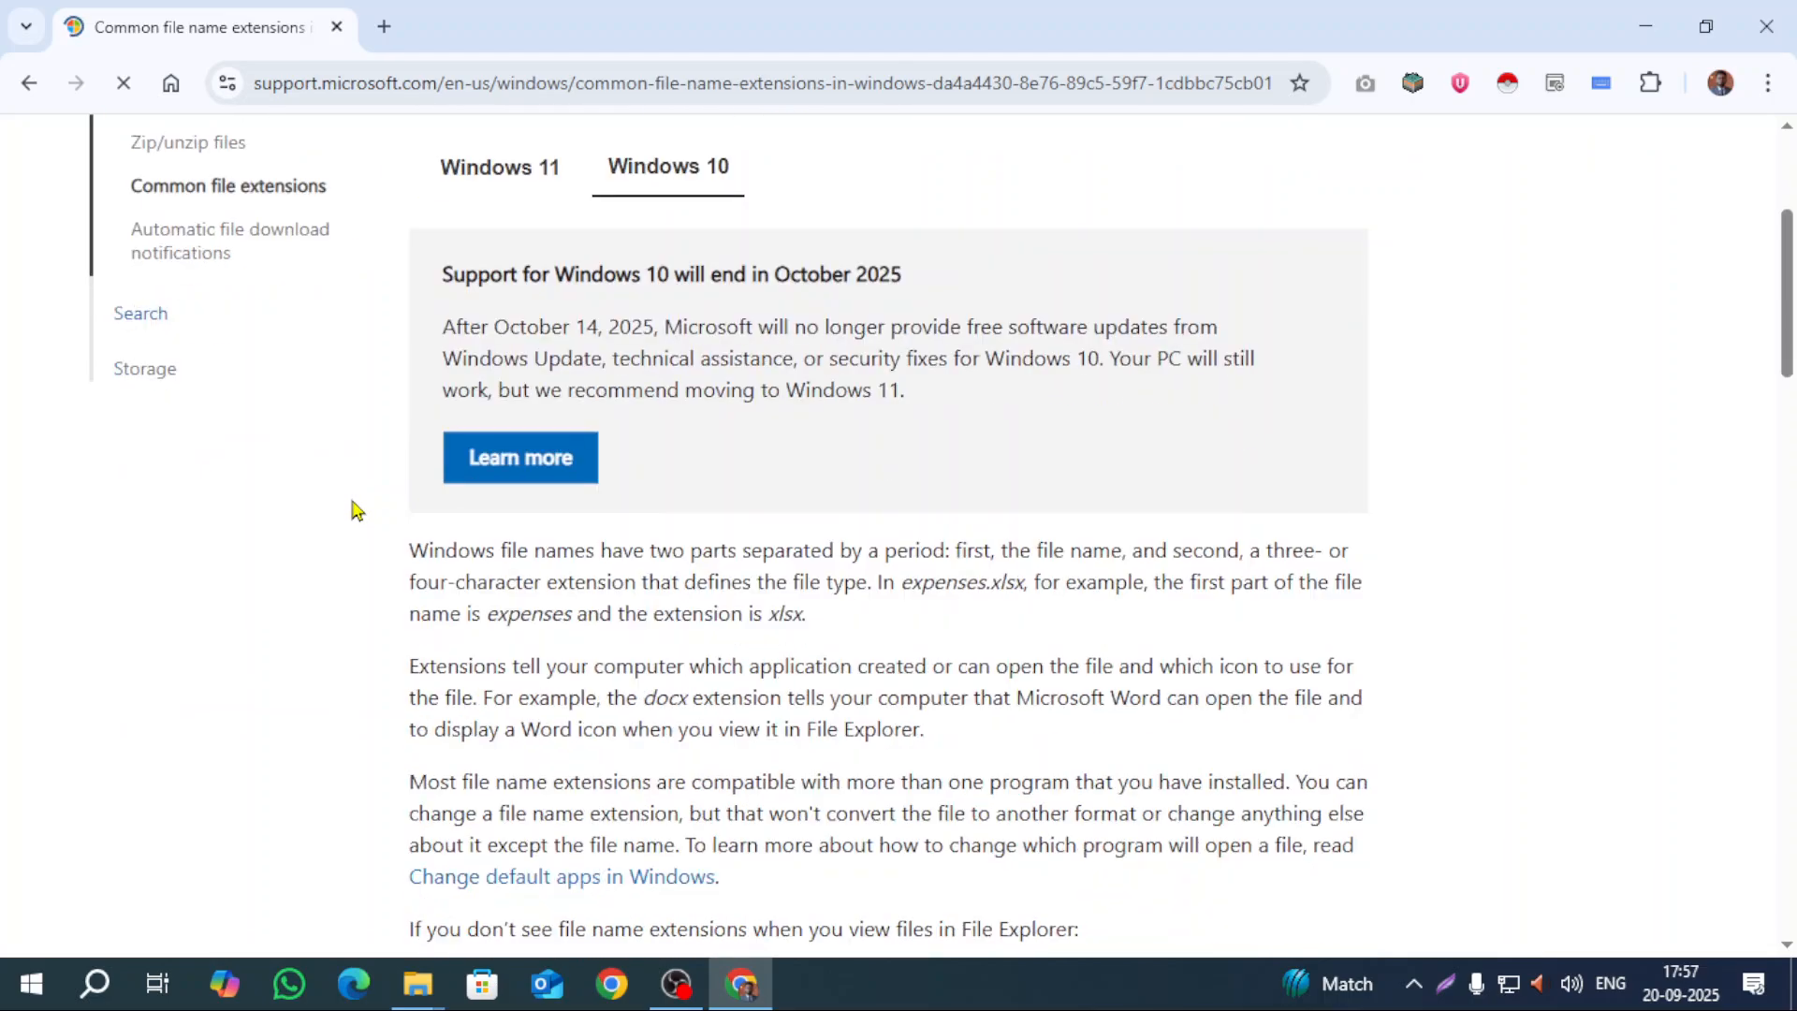
scroll(354, 510, down, 15)
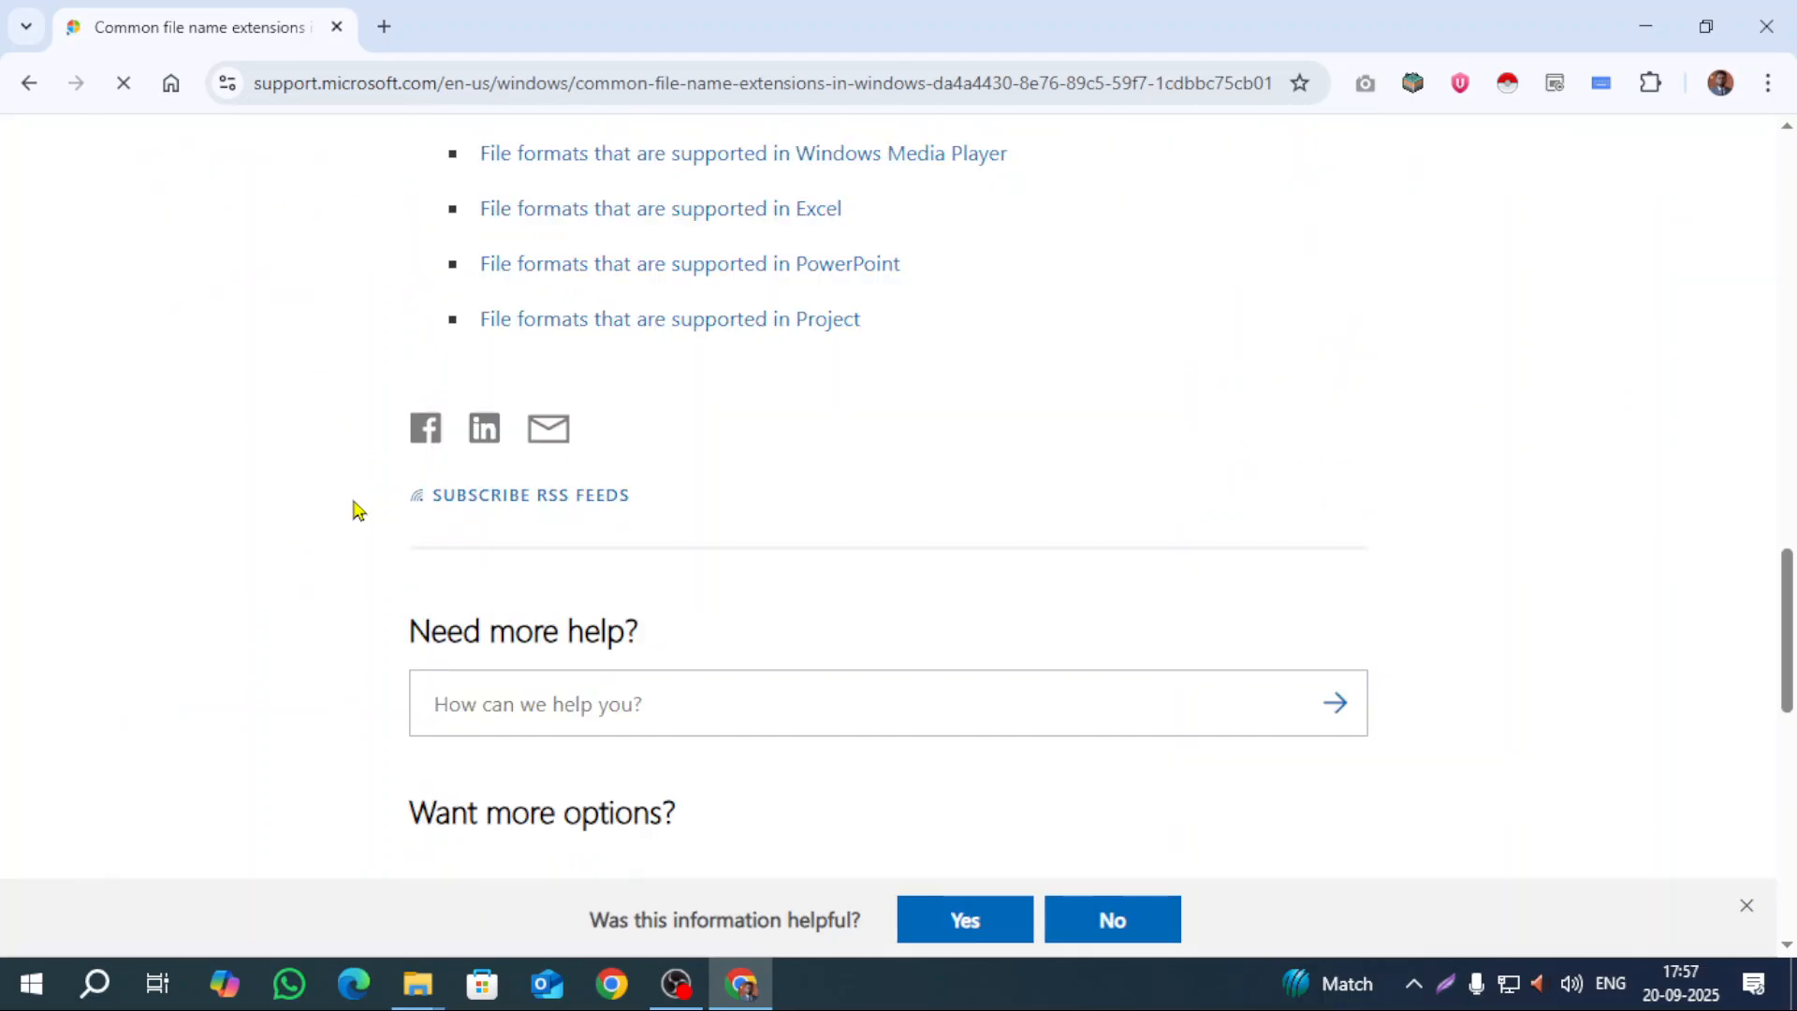
scroll(354, 510, up, 8)
scroll(354, 510, down, 3)
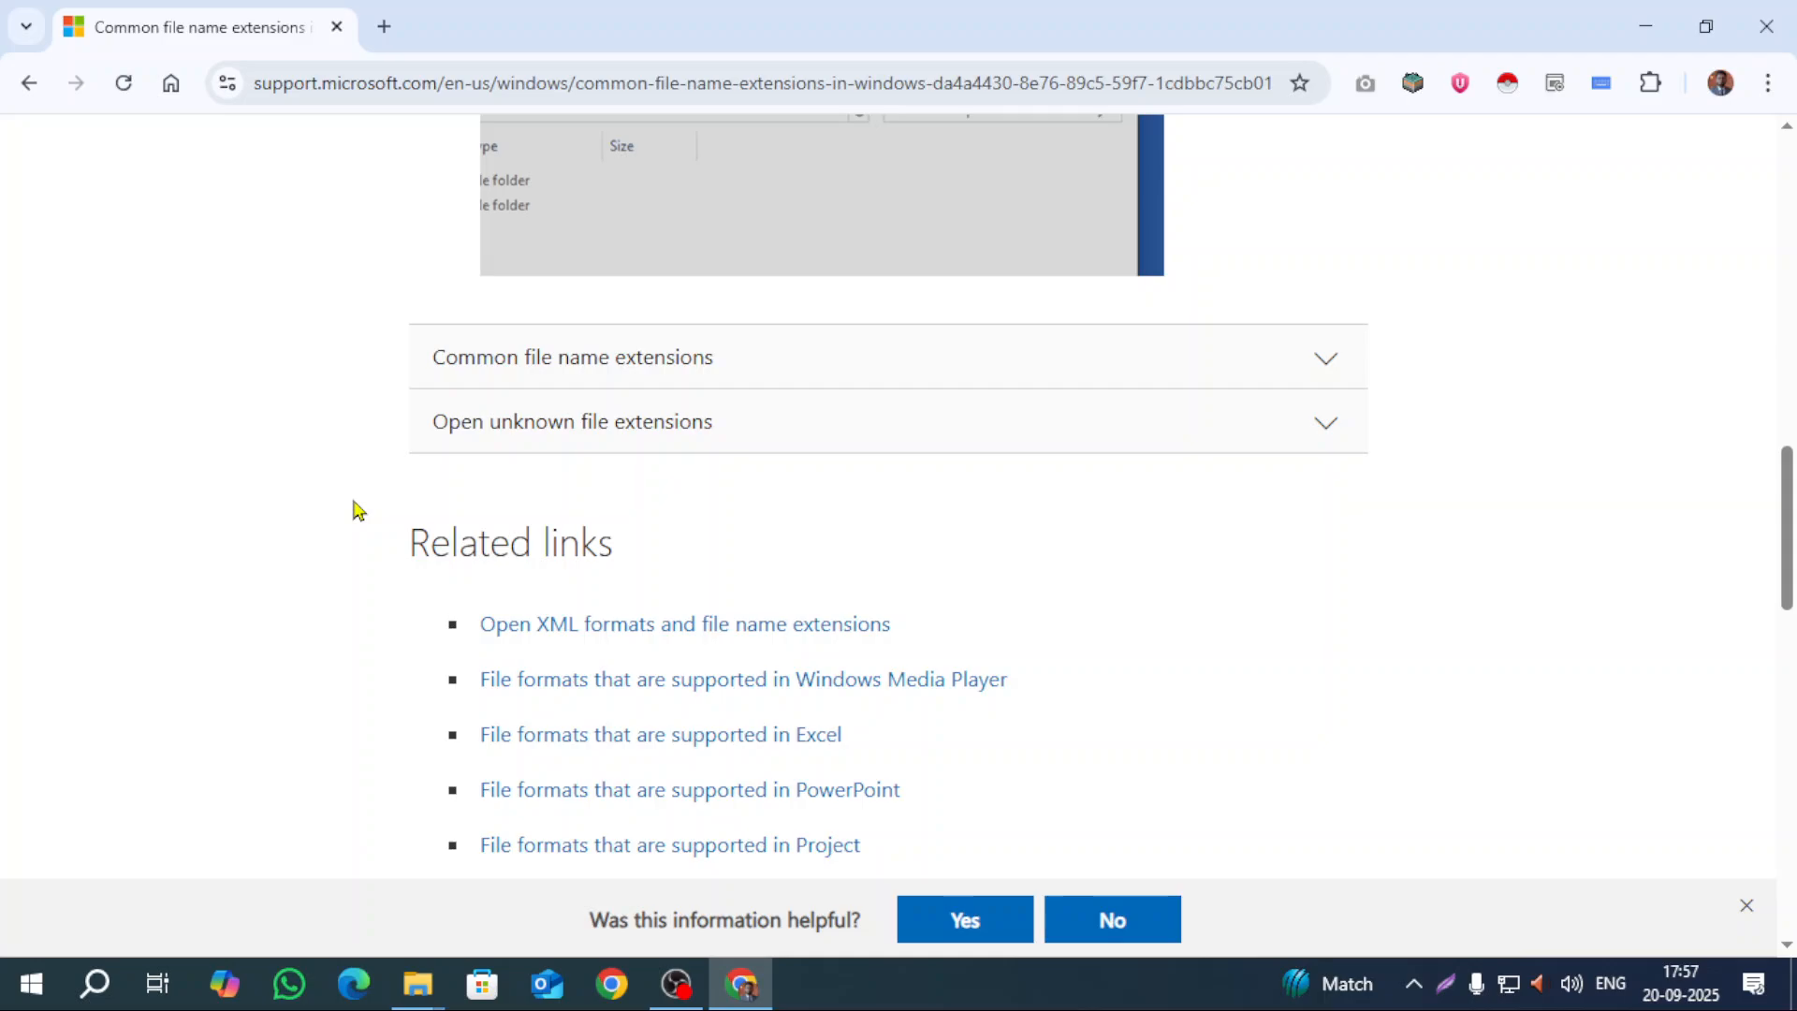
click(647, 364)
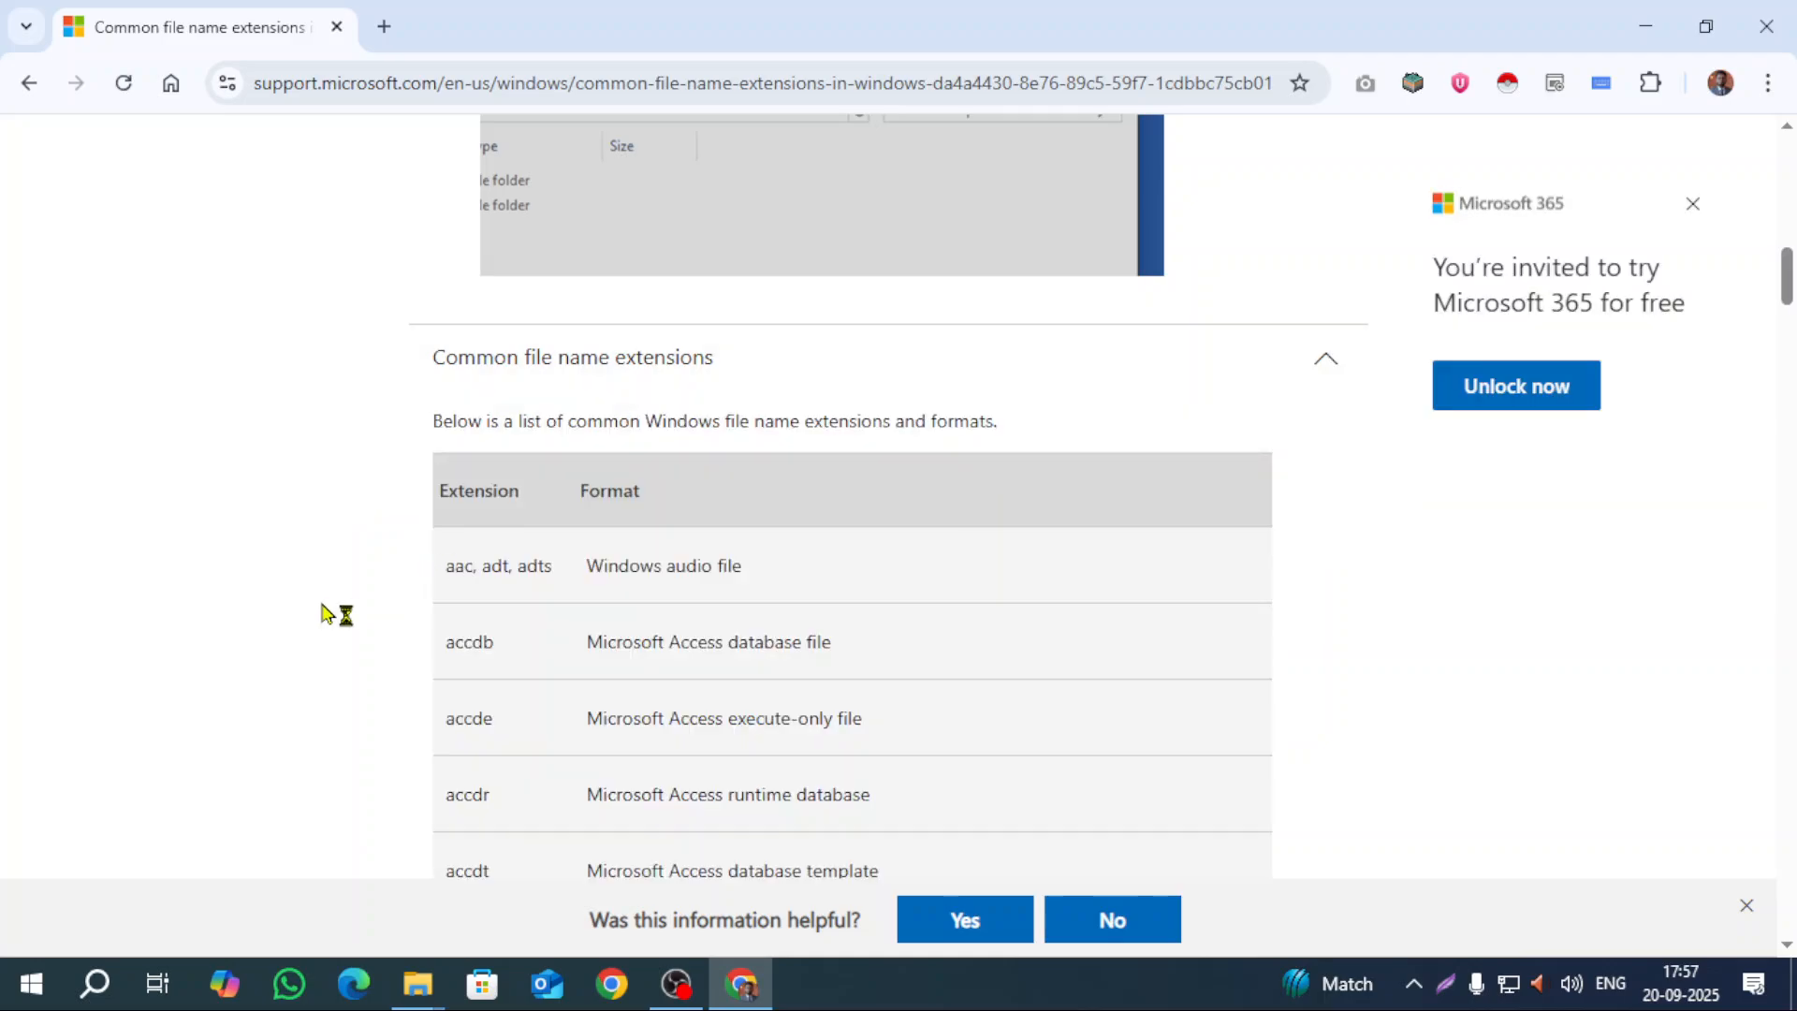
scroll(321, 613, down, 4)
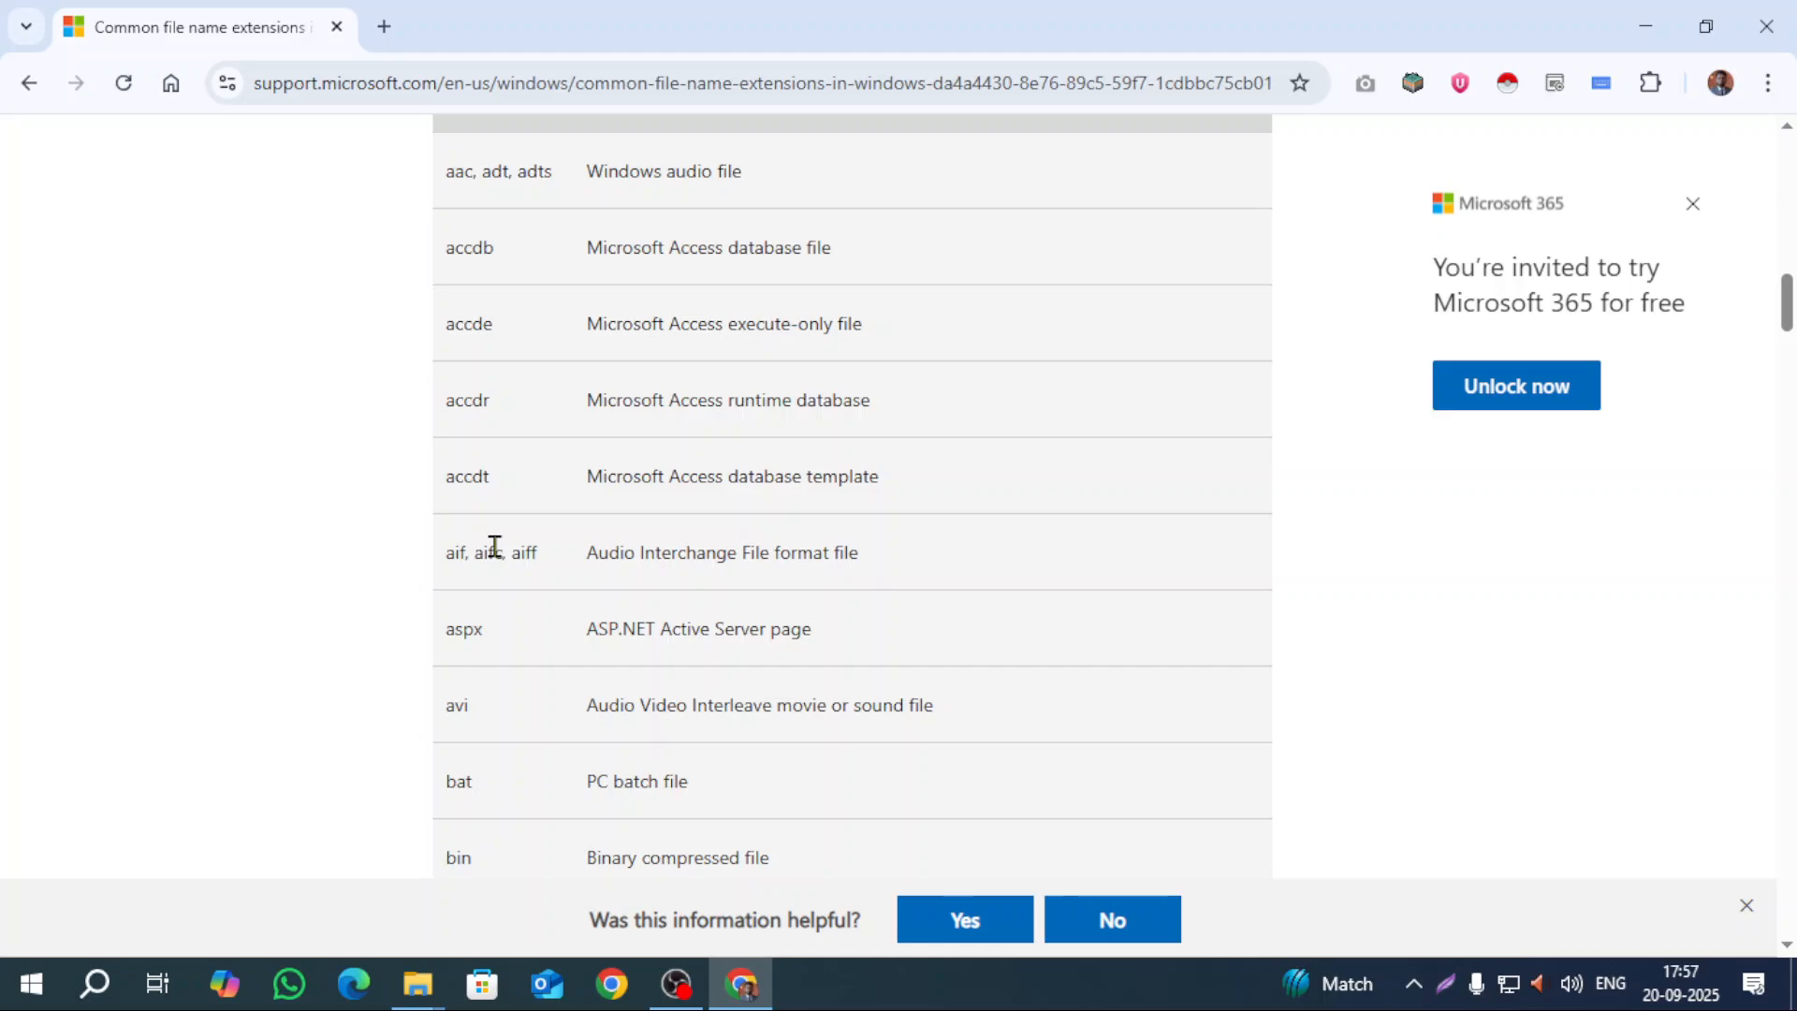
scroll(494, 545, down, 7)
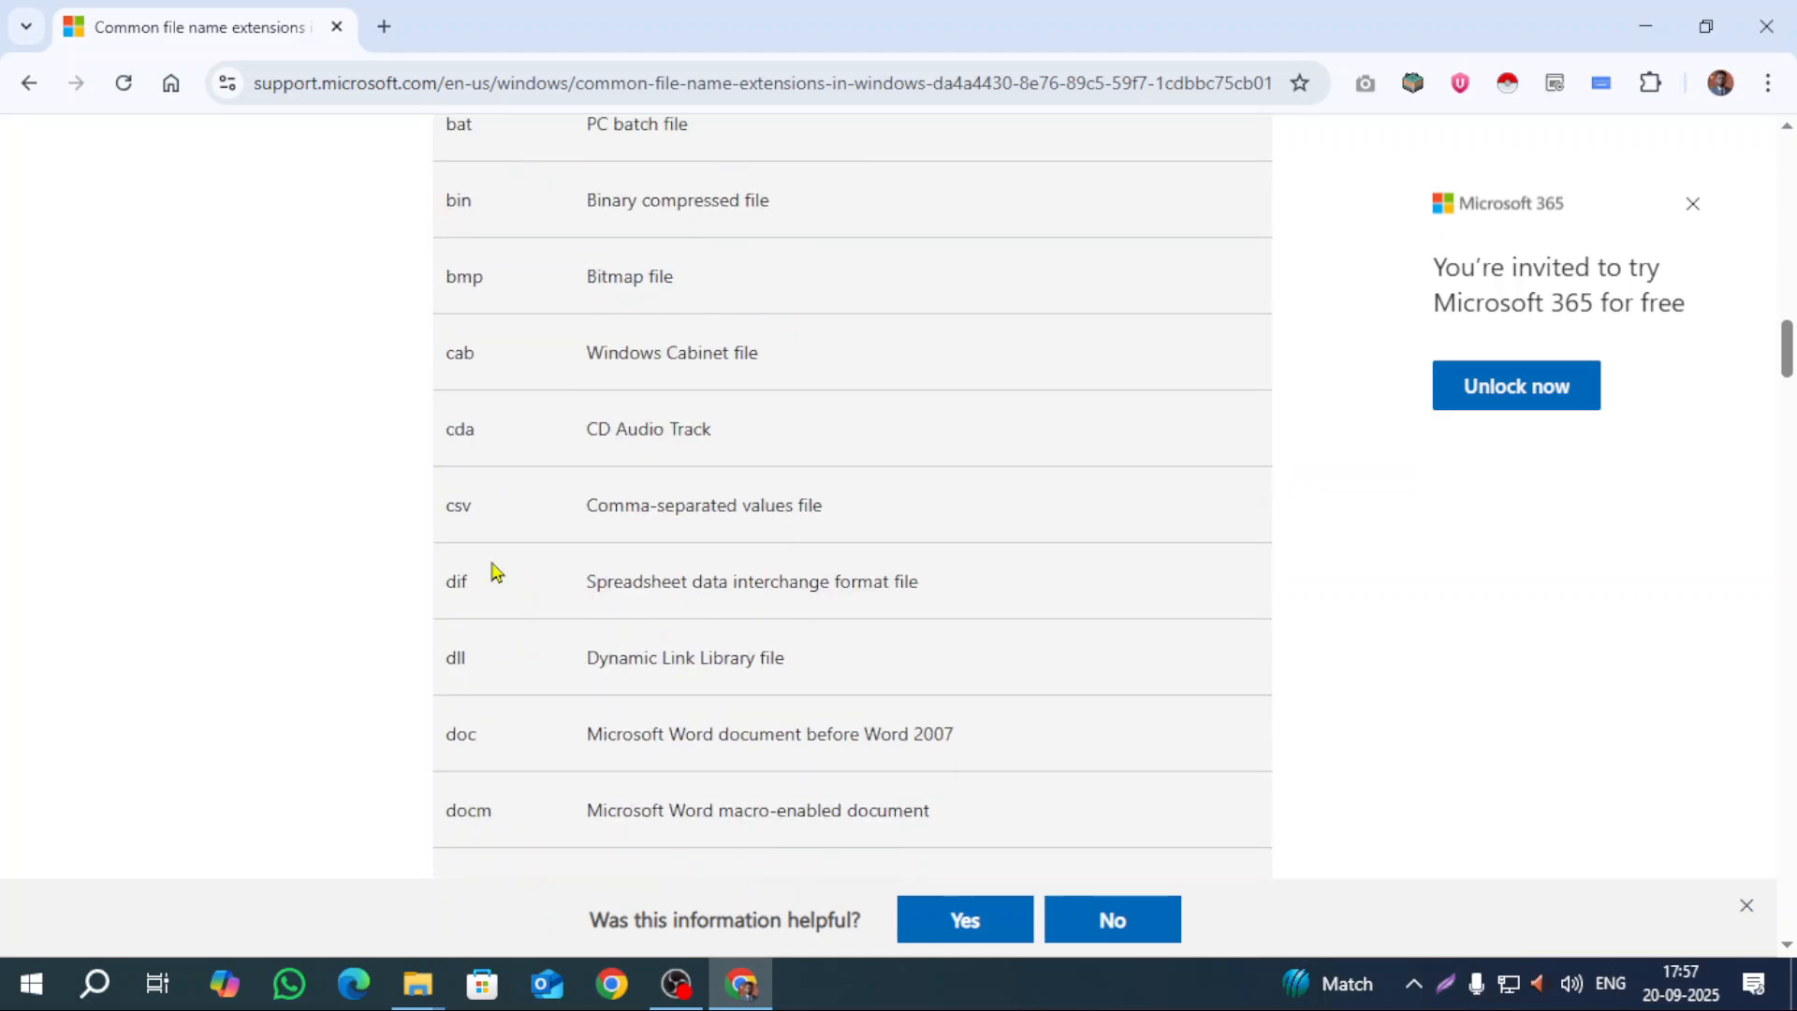
scroll(493, 565, down, 5)
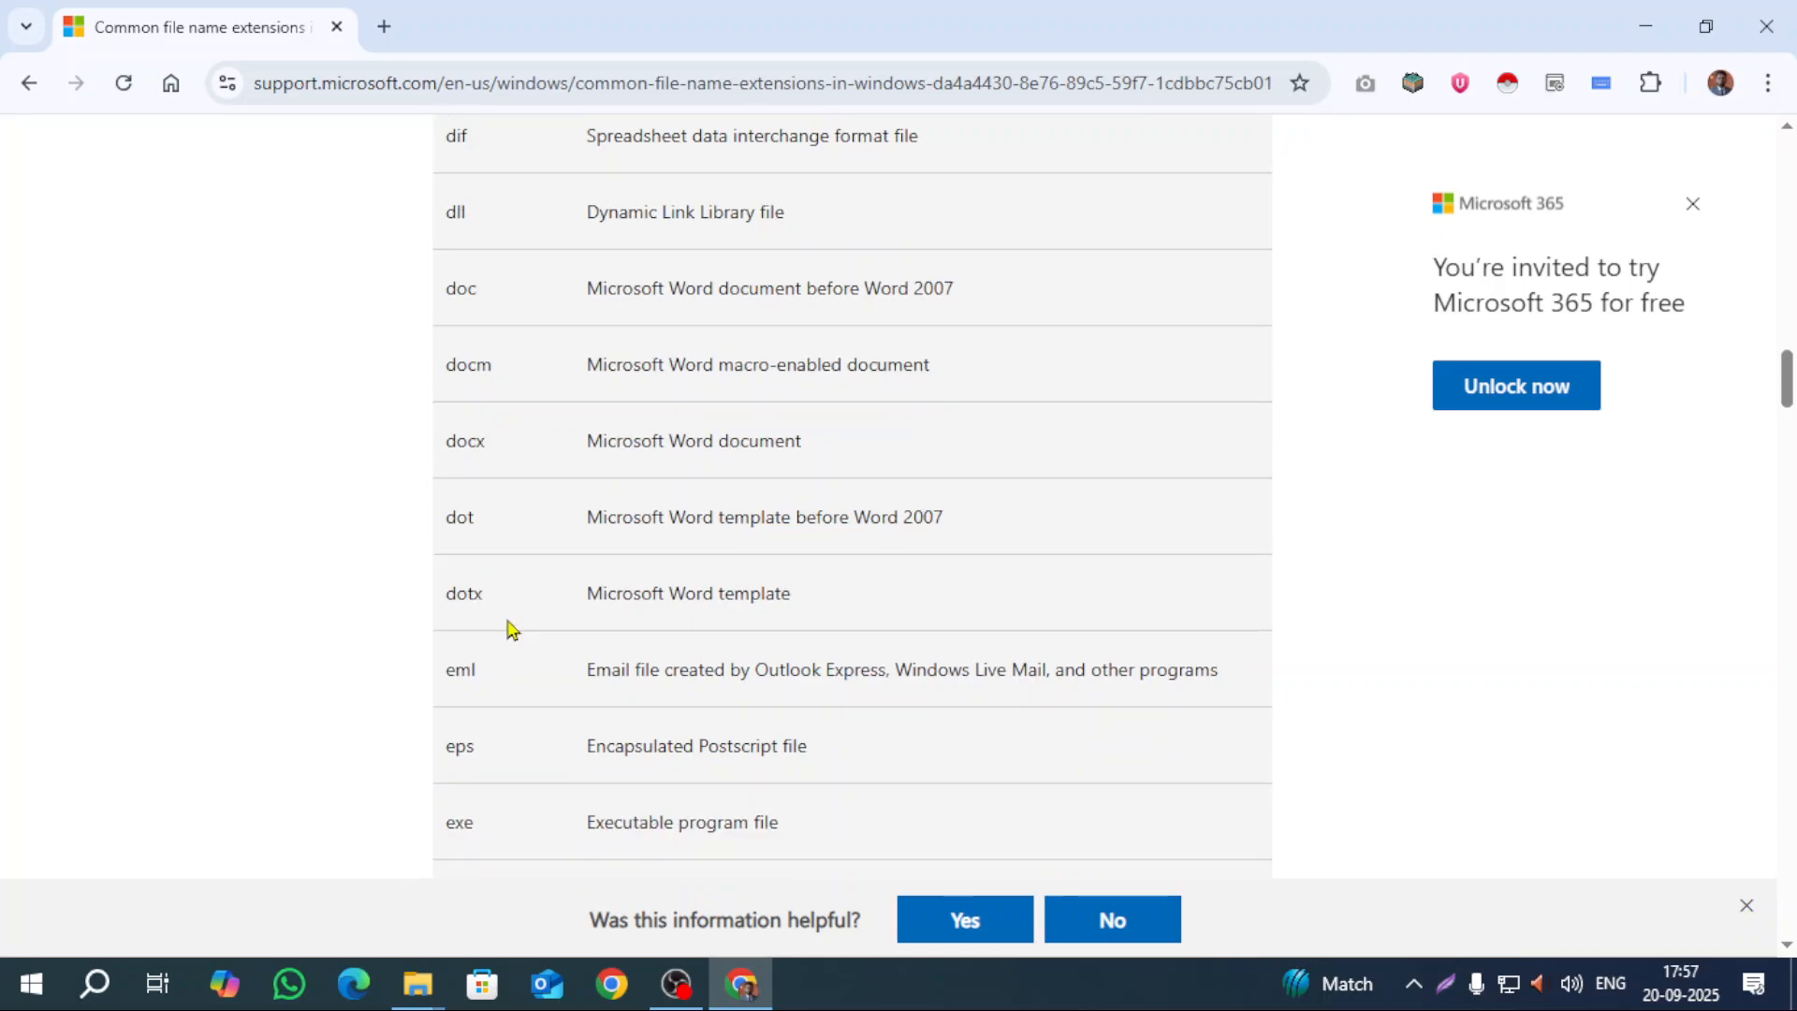
scroll(512, 629, down, 5)
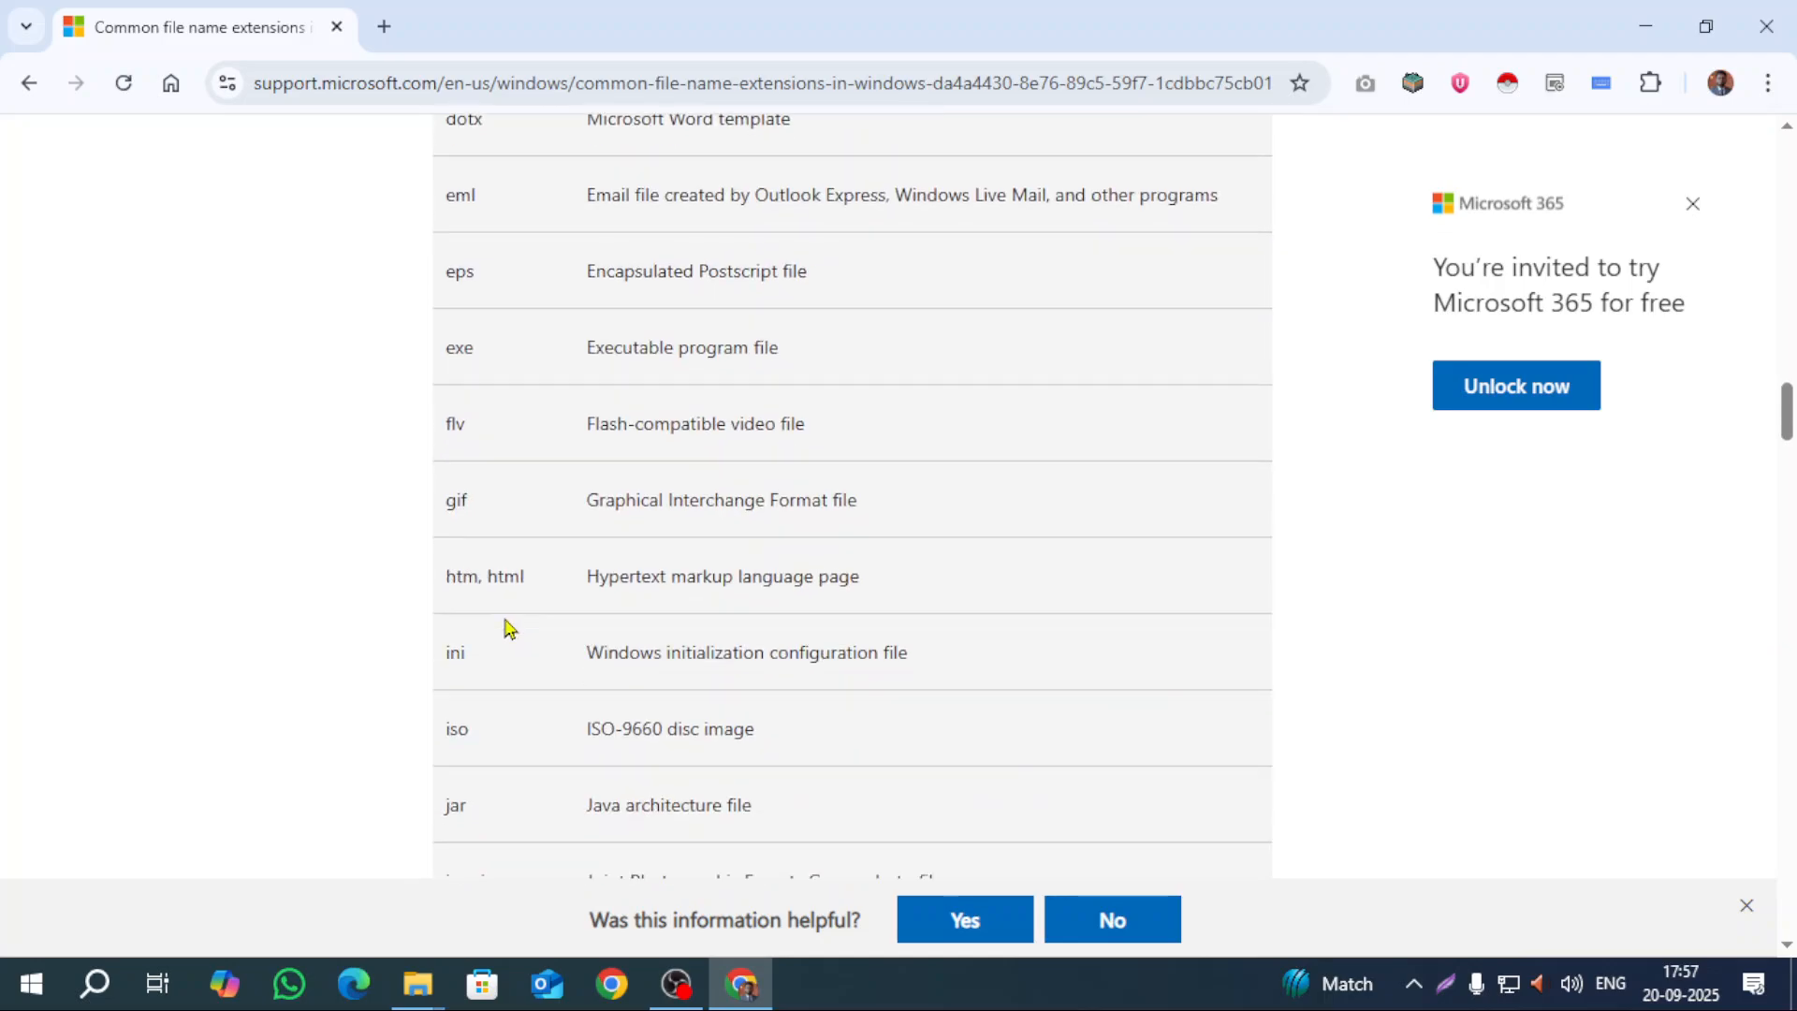
scroll(506, 627, down, 4)
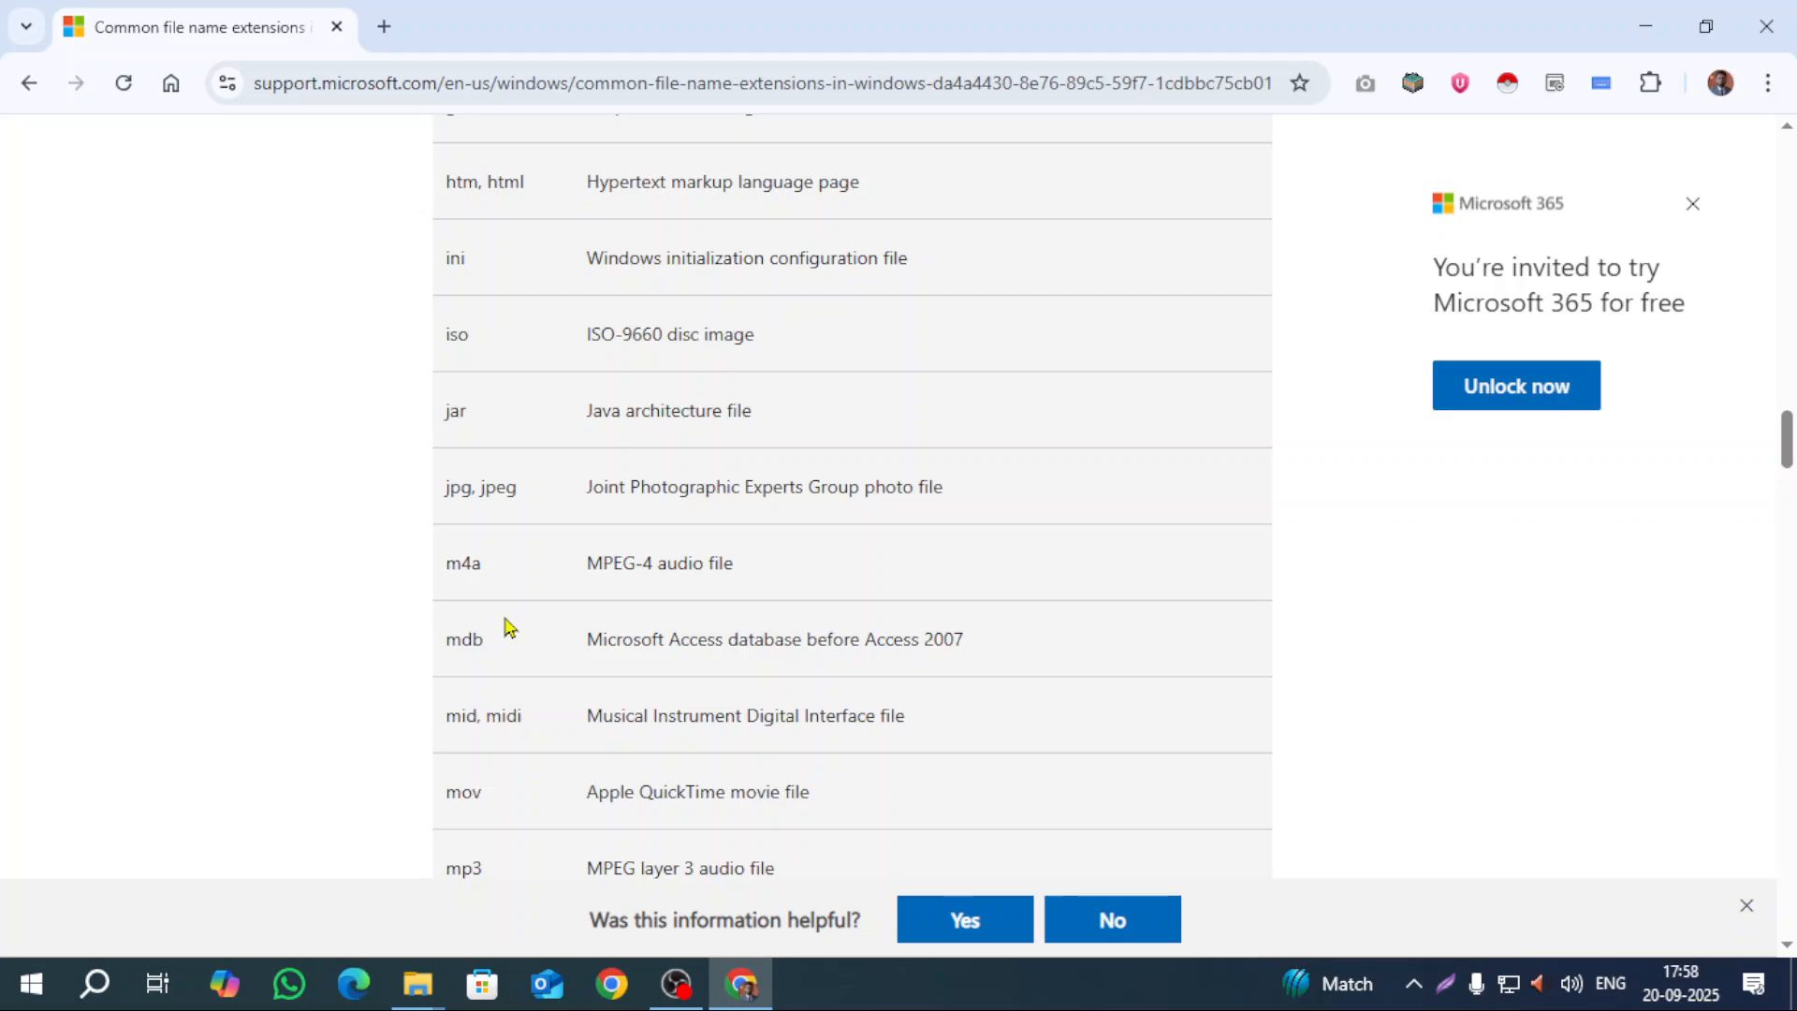
scroll(506, 627, down, 20)
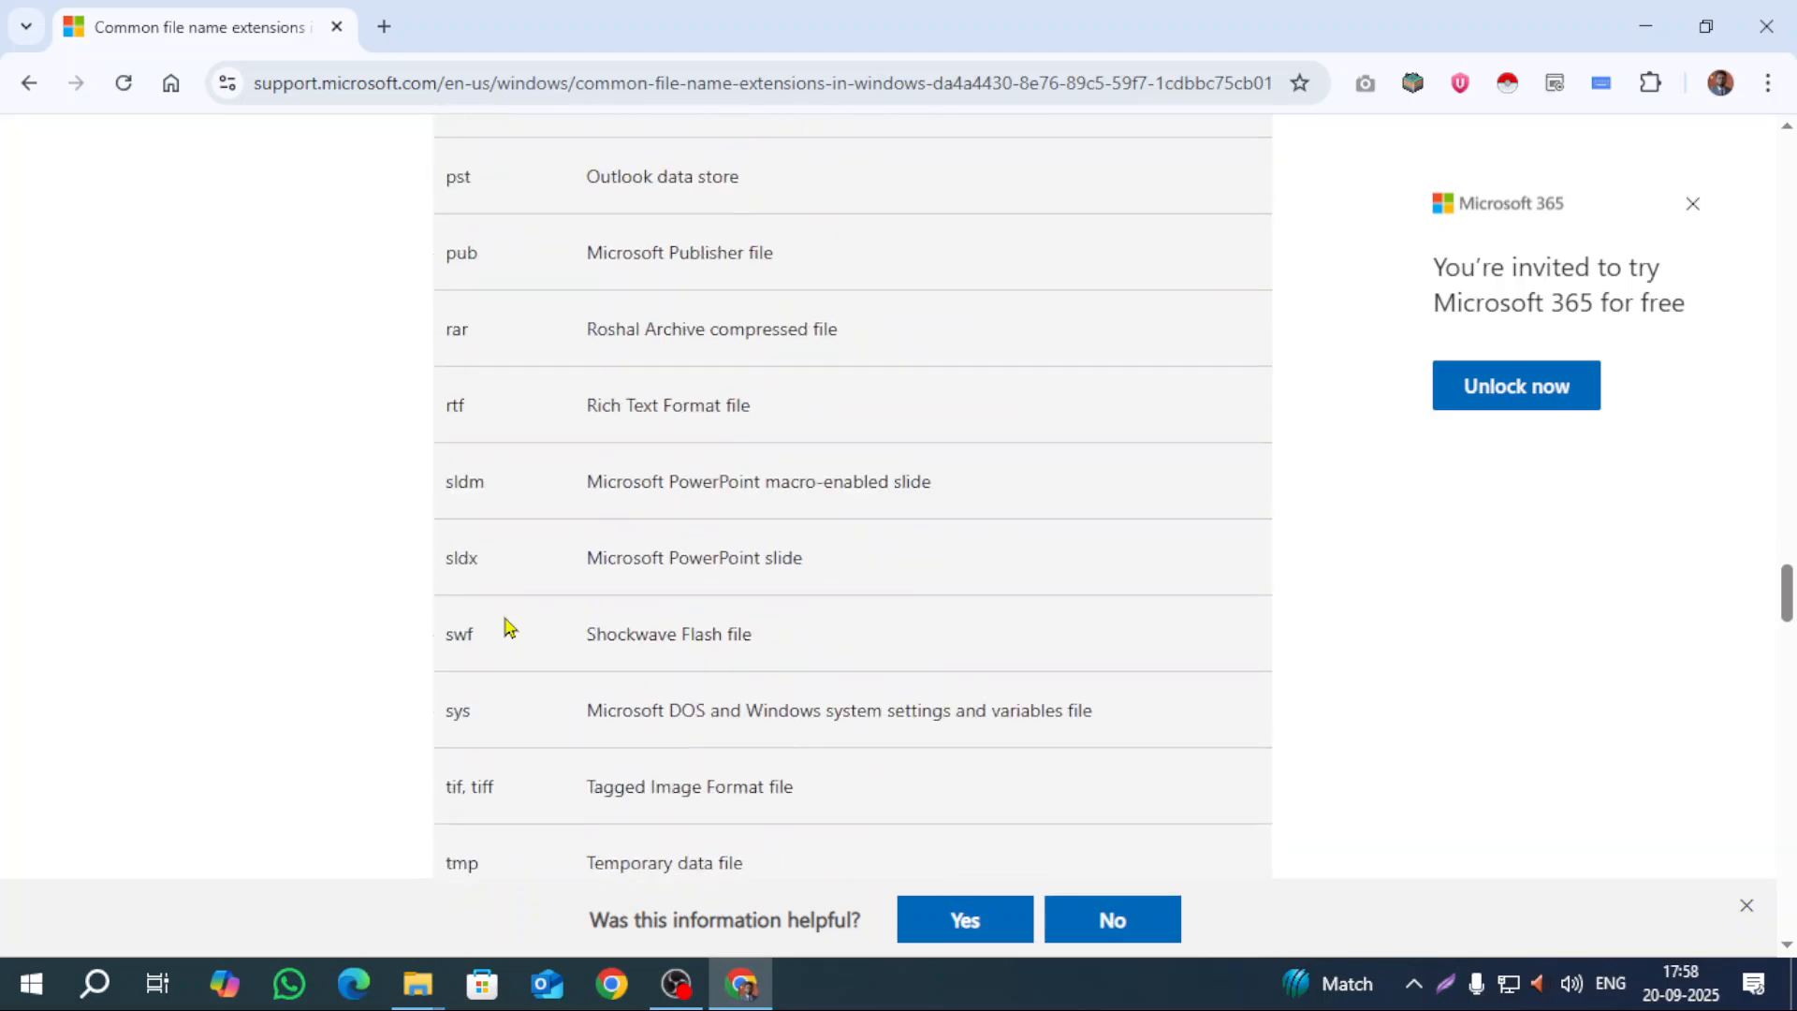
scroll(506, 627, down, 19)
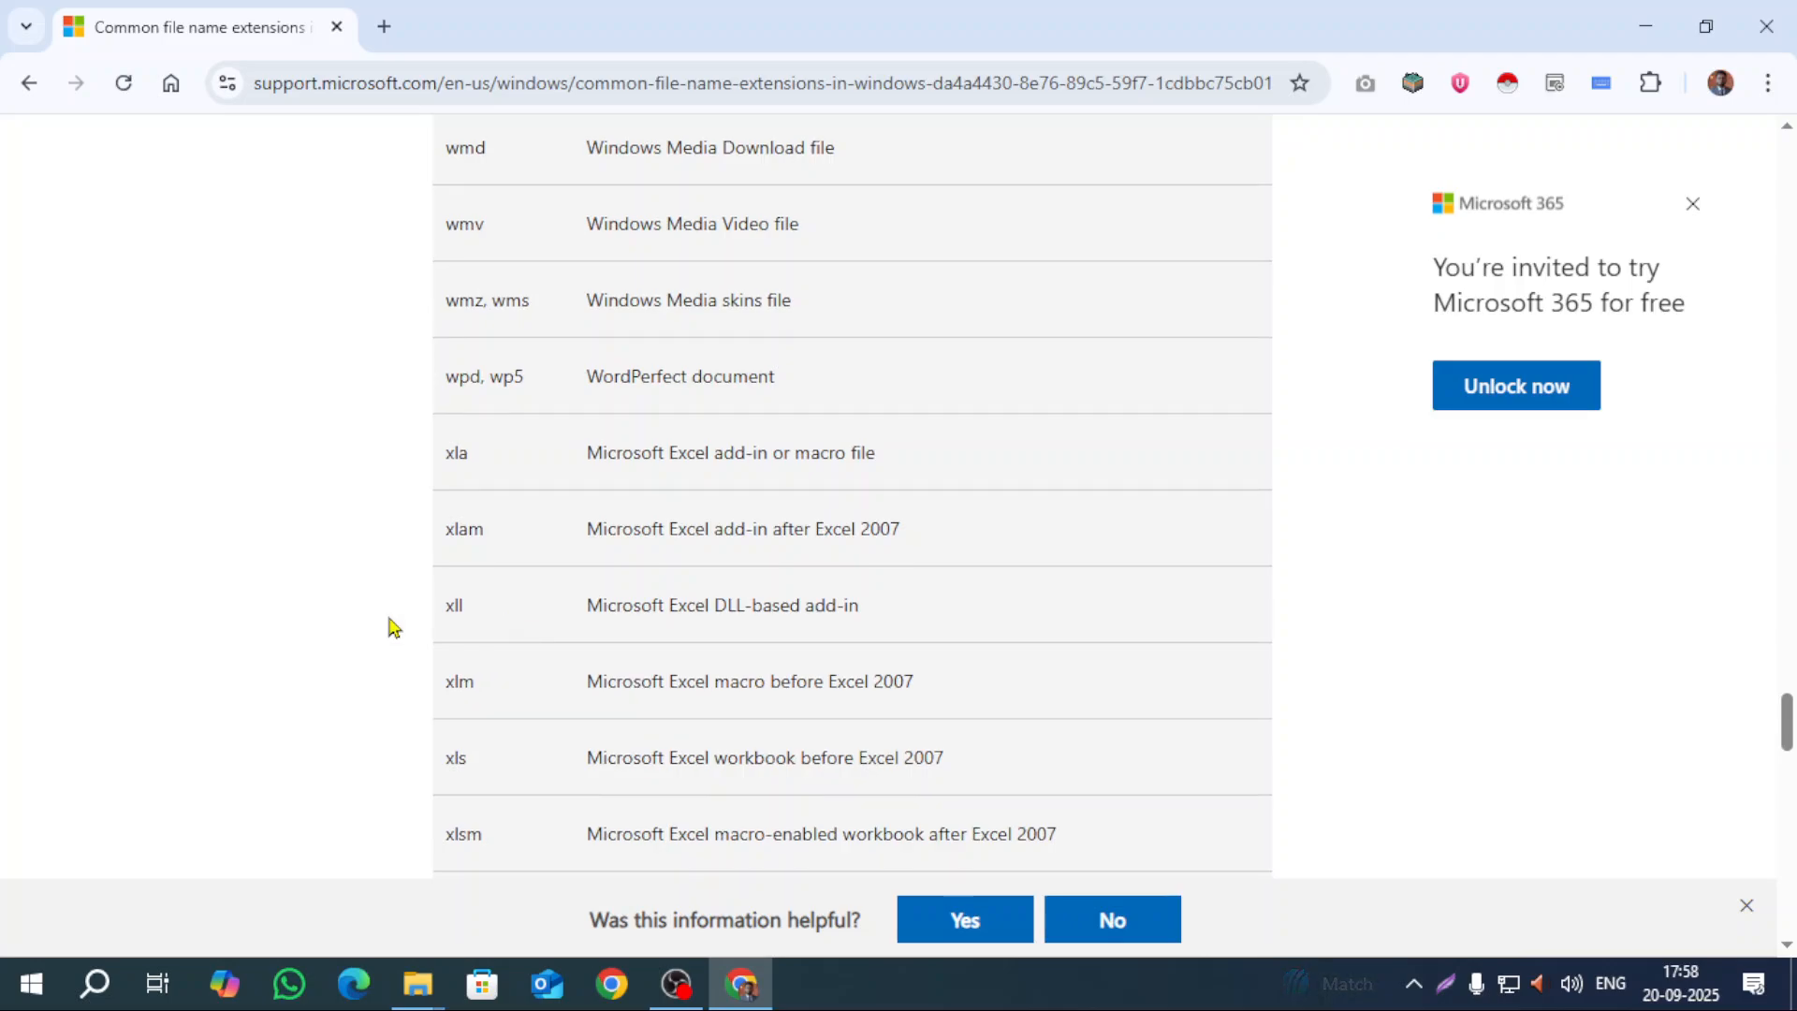
Step: Dismiss the Microsoft 365 invitation and read through the list of file extensions
click(1690, 204)
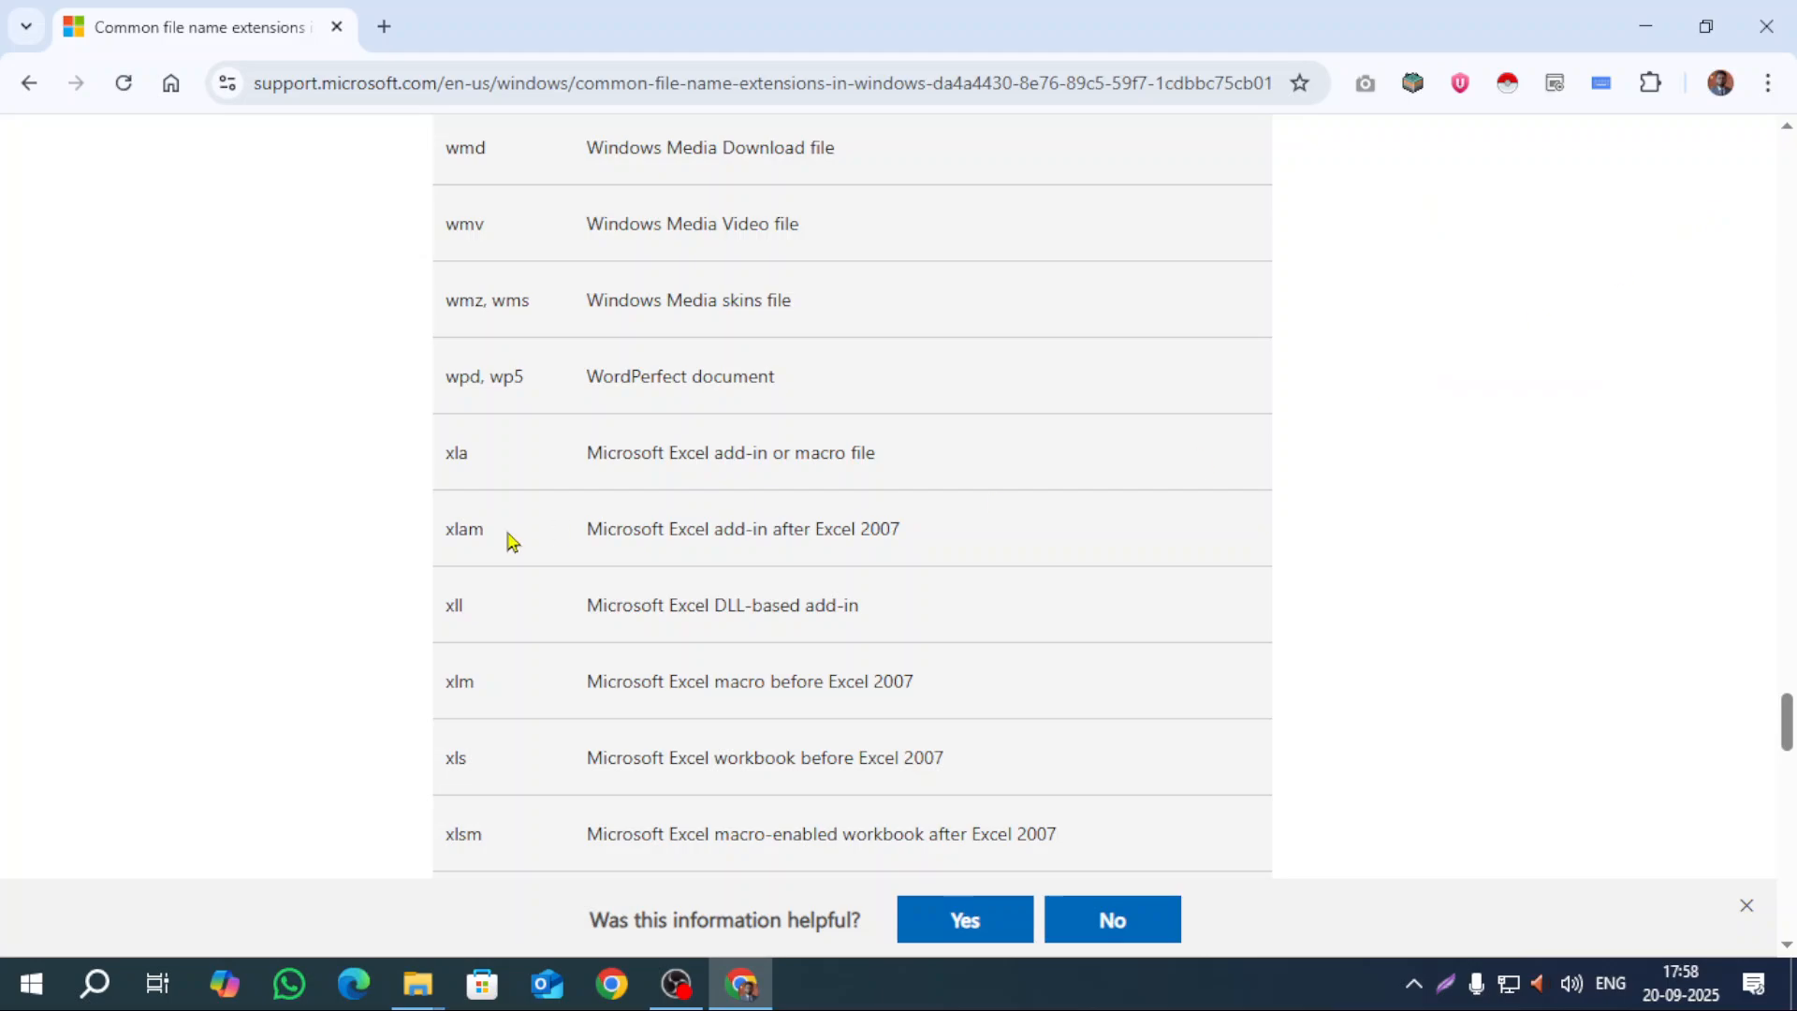
scroll(309, 552, down, 1)
scroll(309, 552, down, 6)
scroll(400, 594, up, 12)
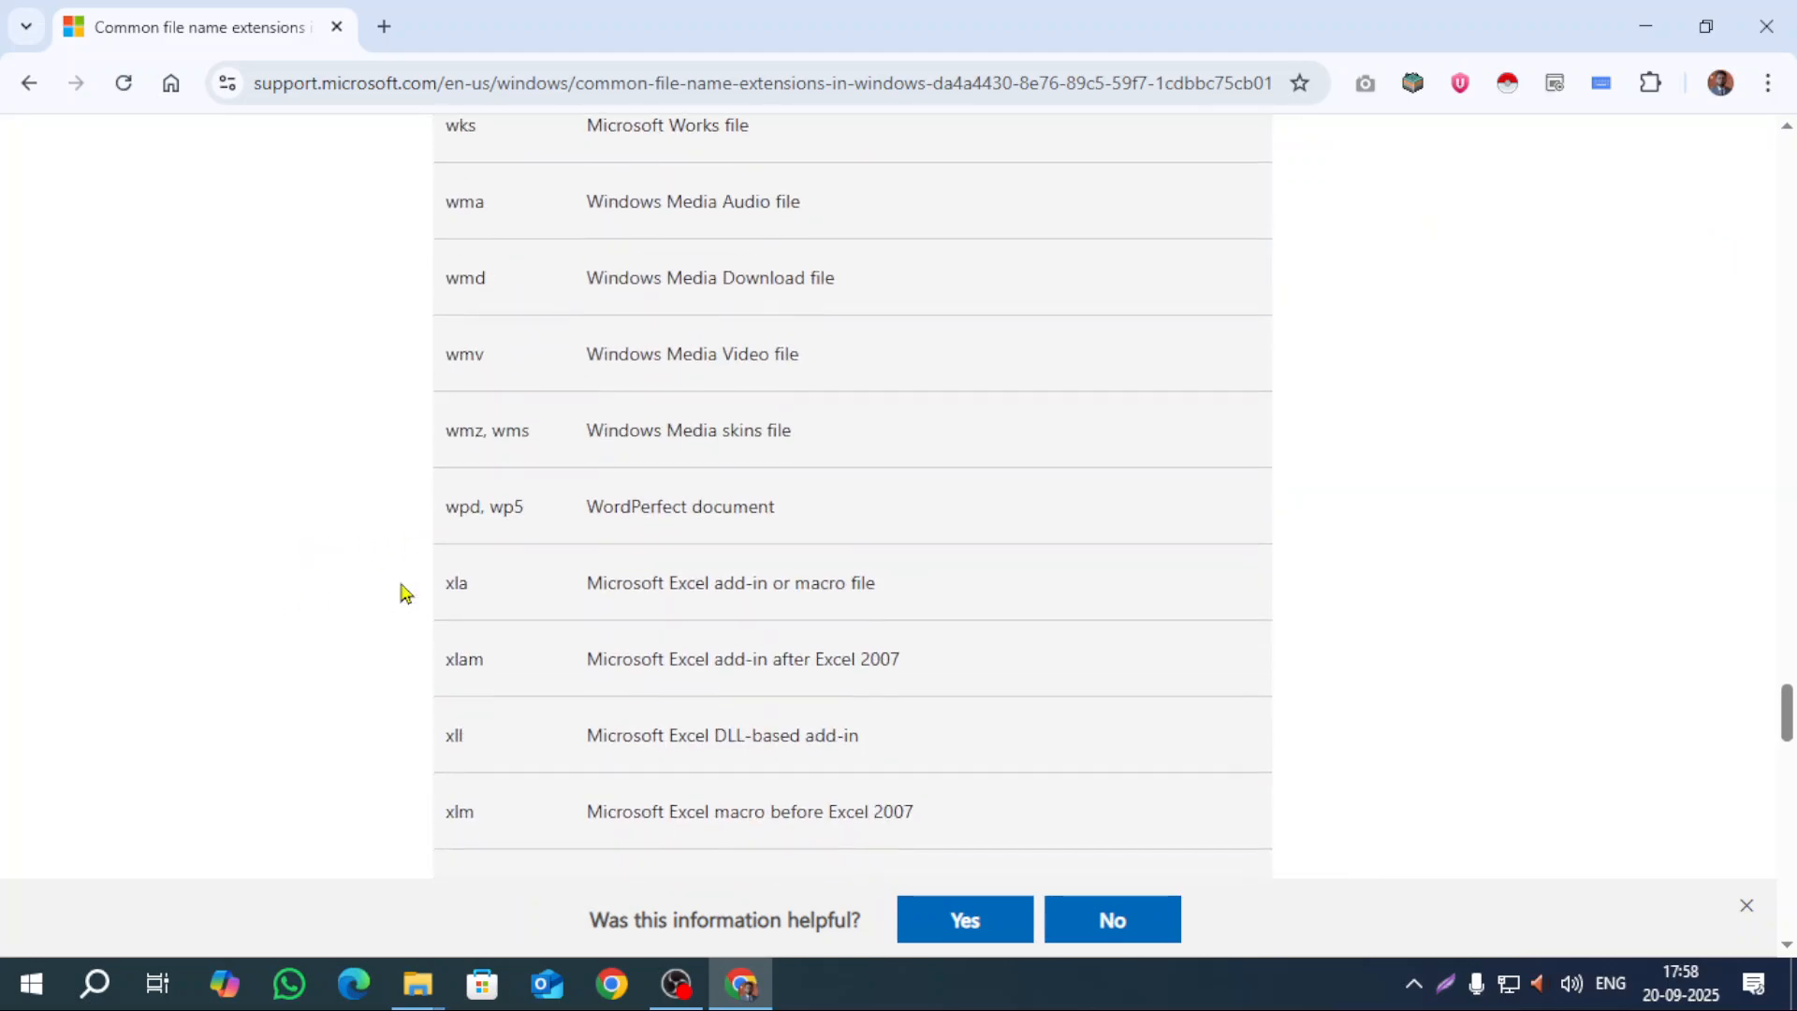
scroll(401, 593, up, 20)
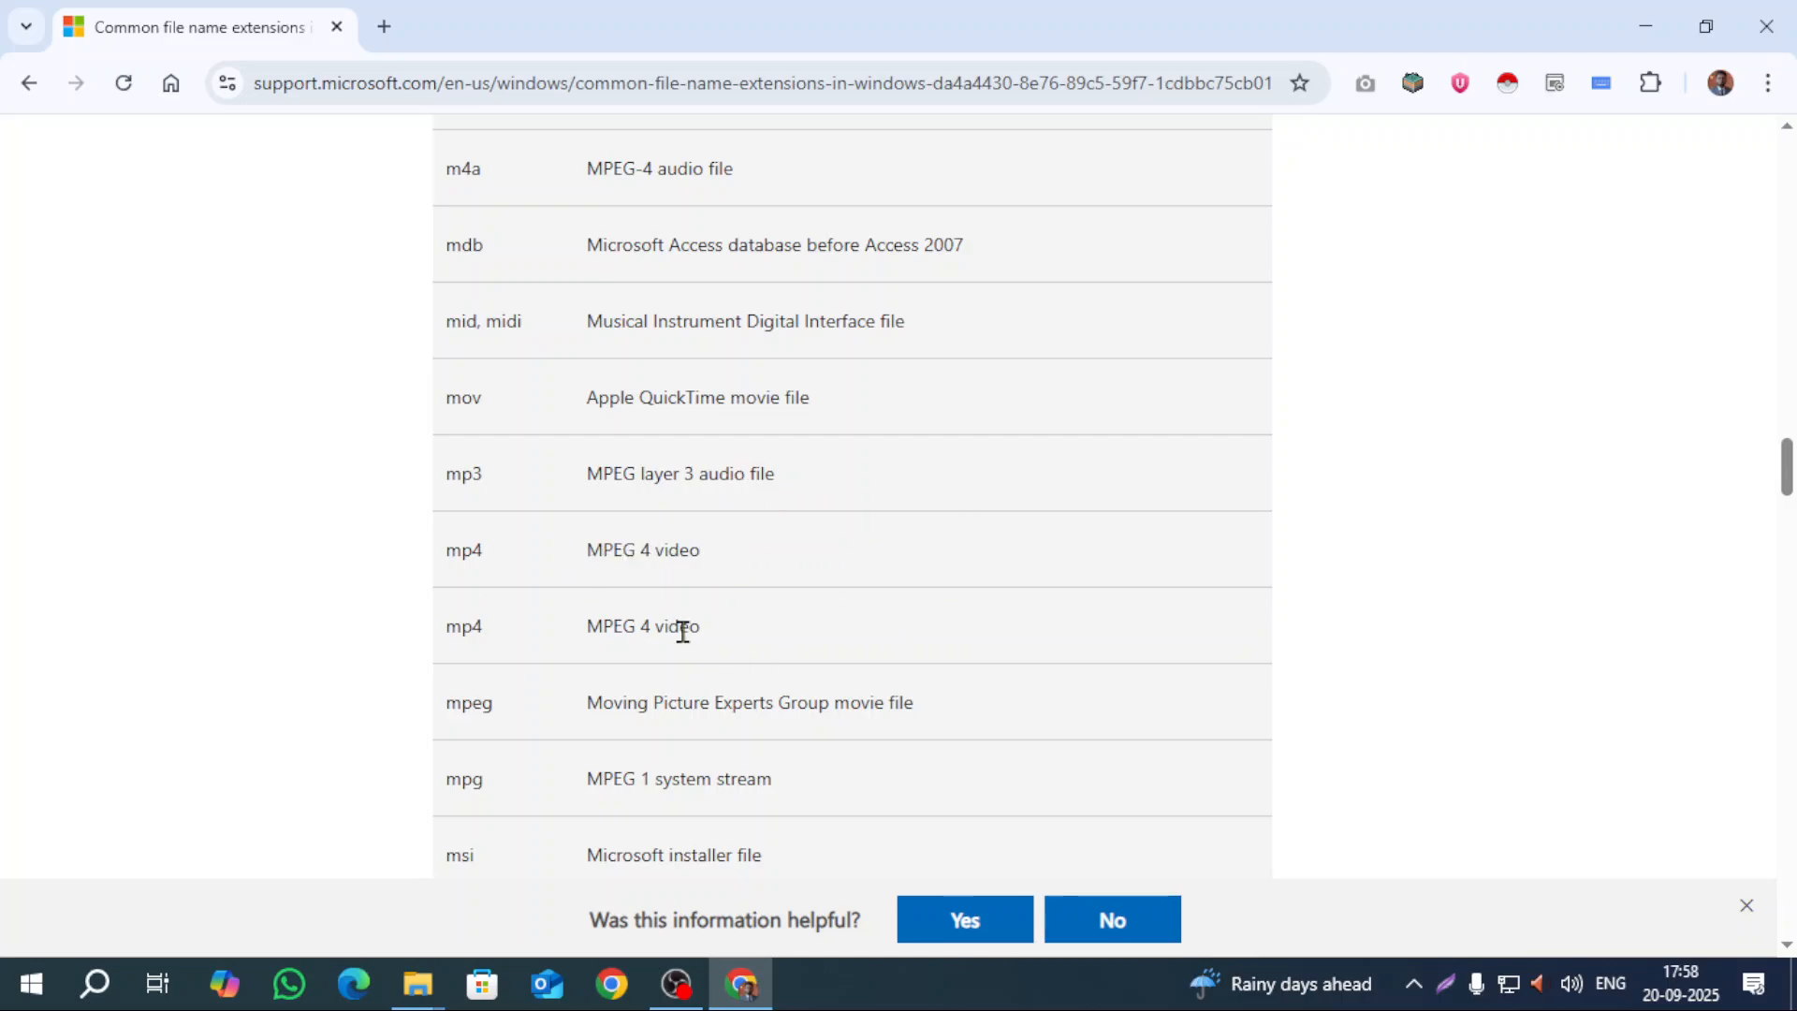
scroll(356, 571, down, 3)
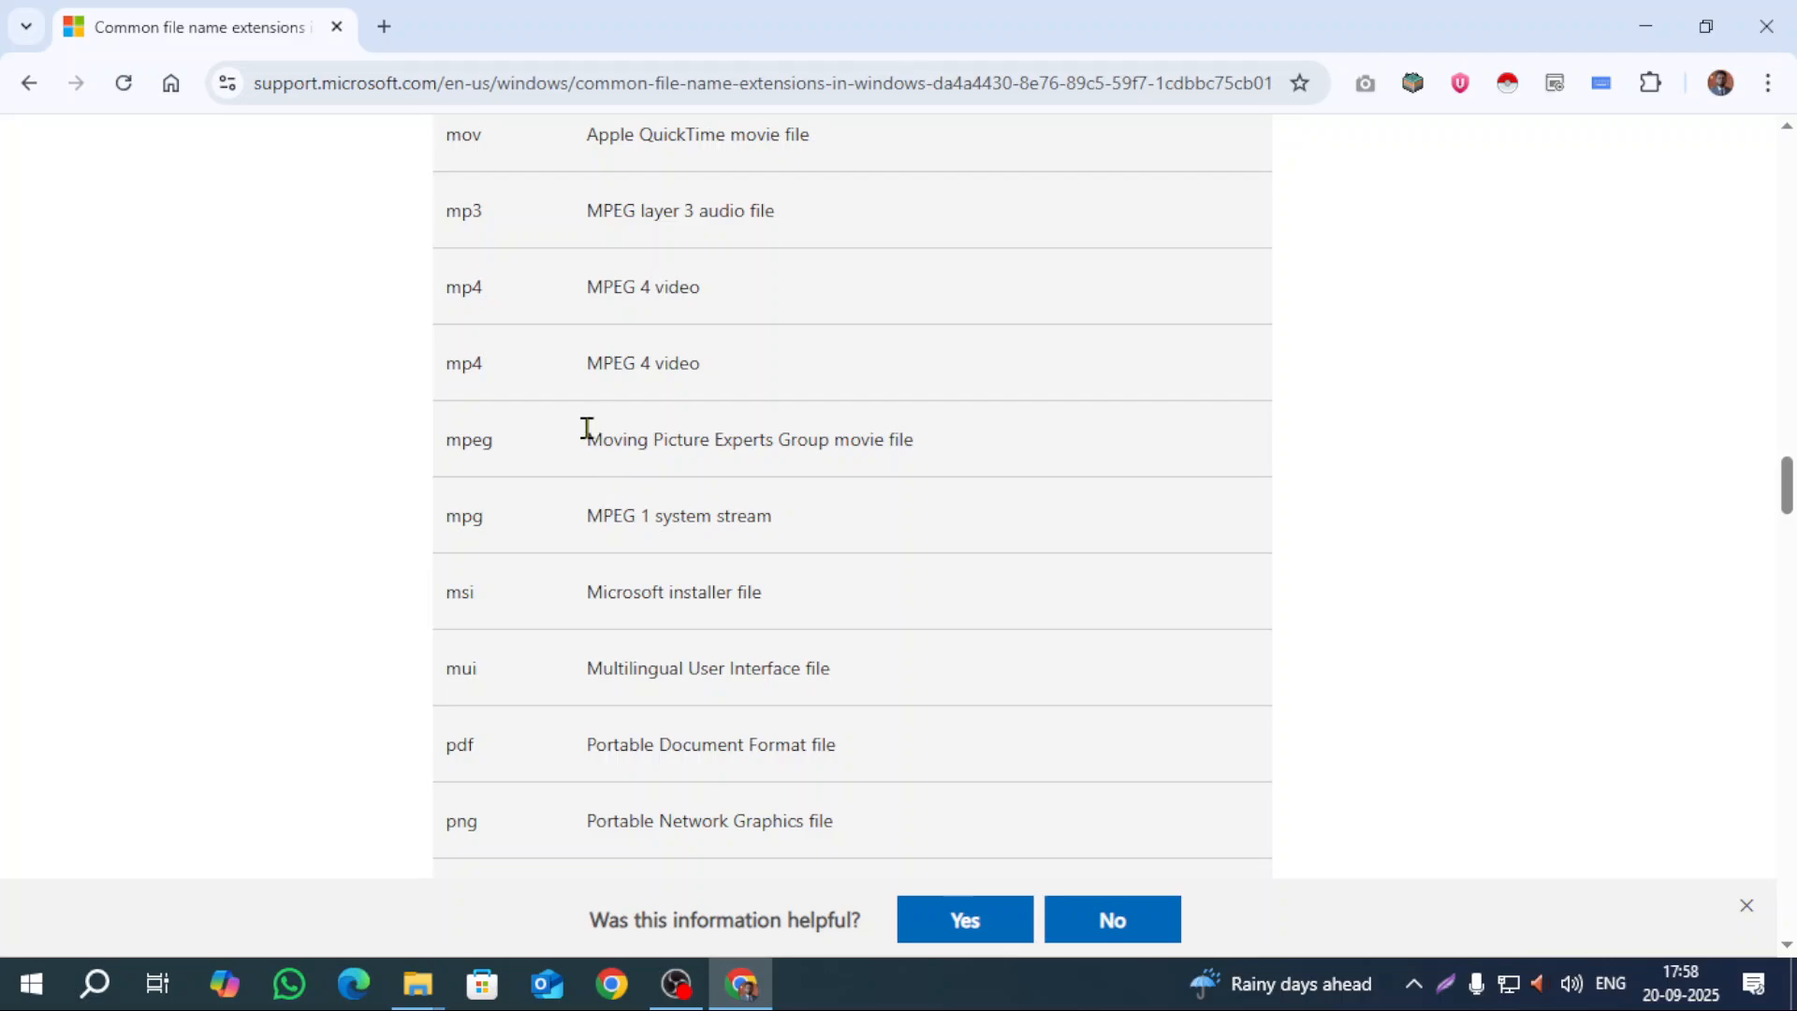
scroll(353, 449, up, 9)
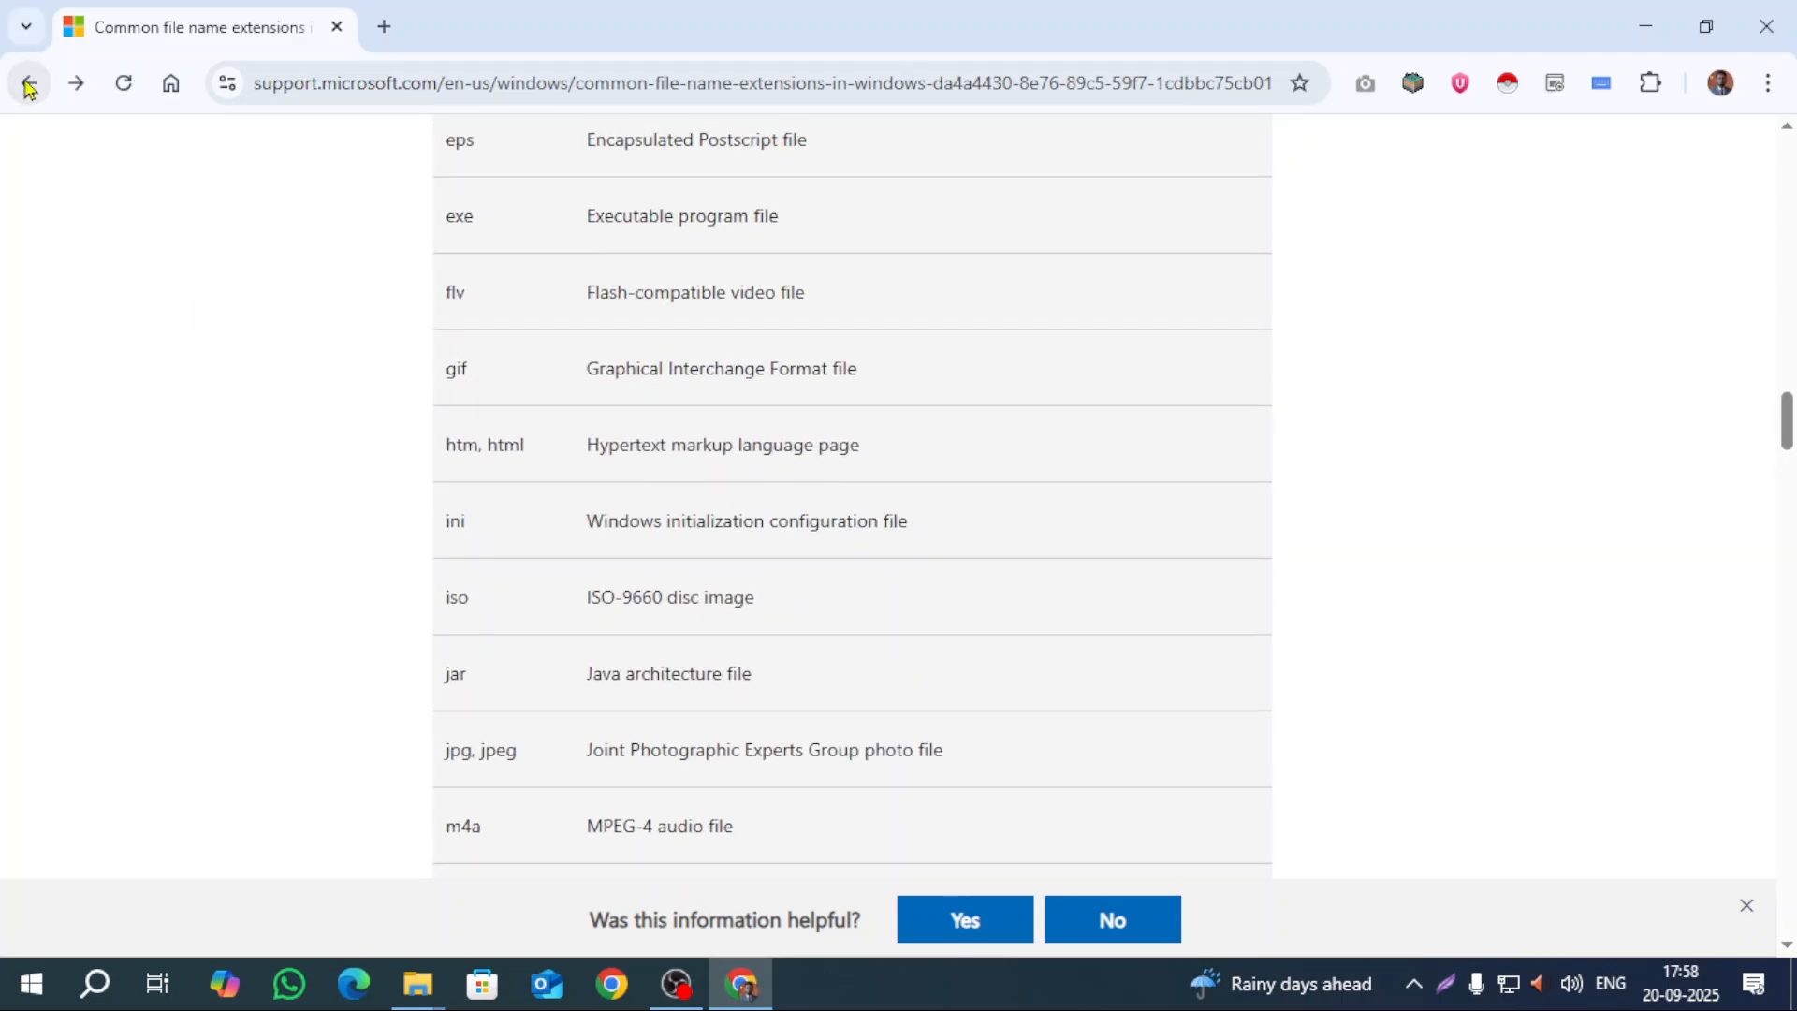
Step: Go back to the 'file extension' Google results and reopen the Microsoft extensions article
click(28, 84)
click(28, 84)
click(28, 84)
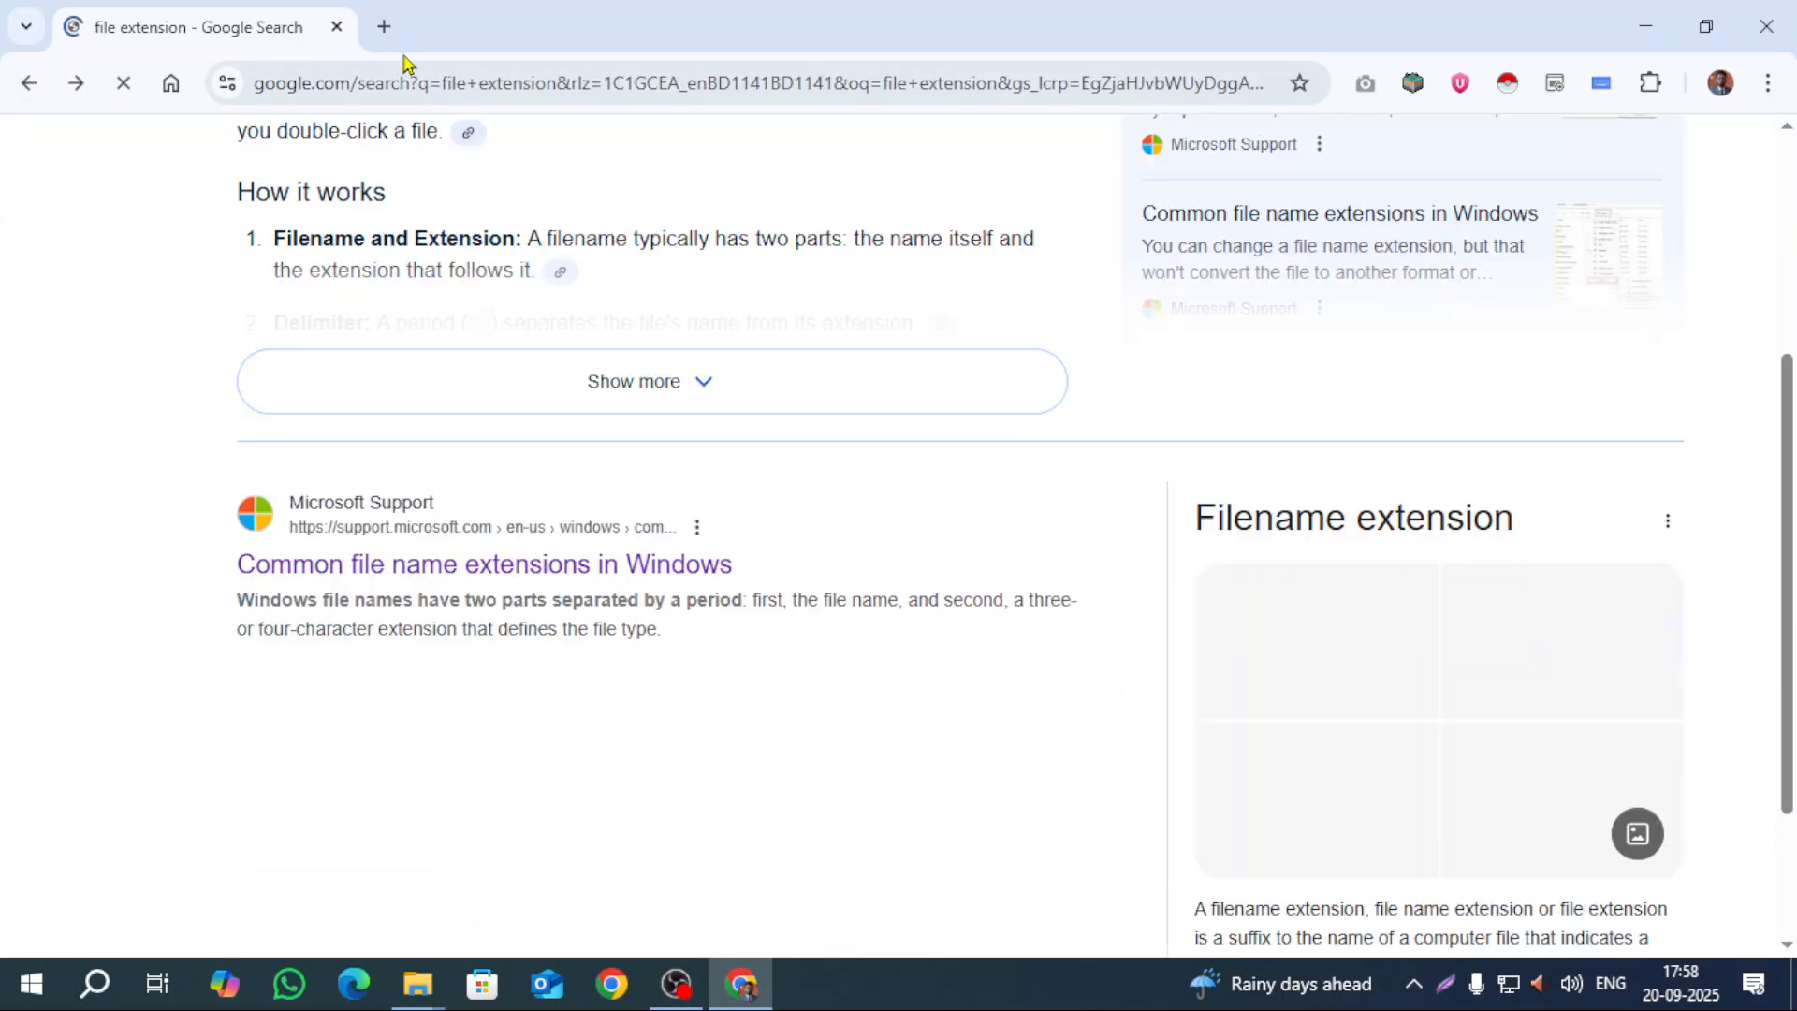
scroll(327, 373, up, 4)
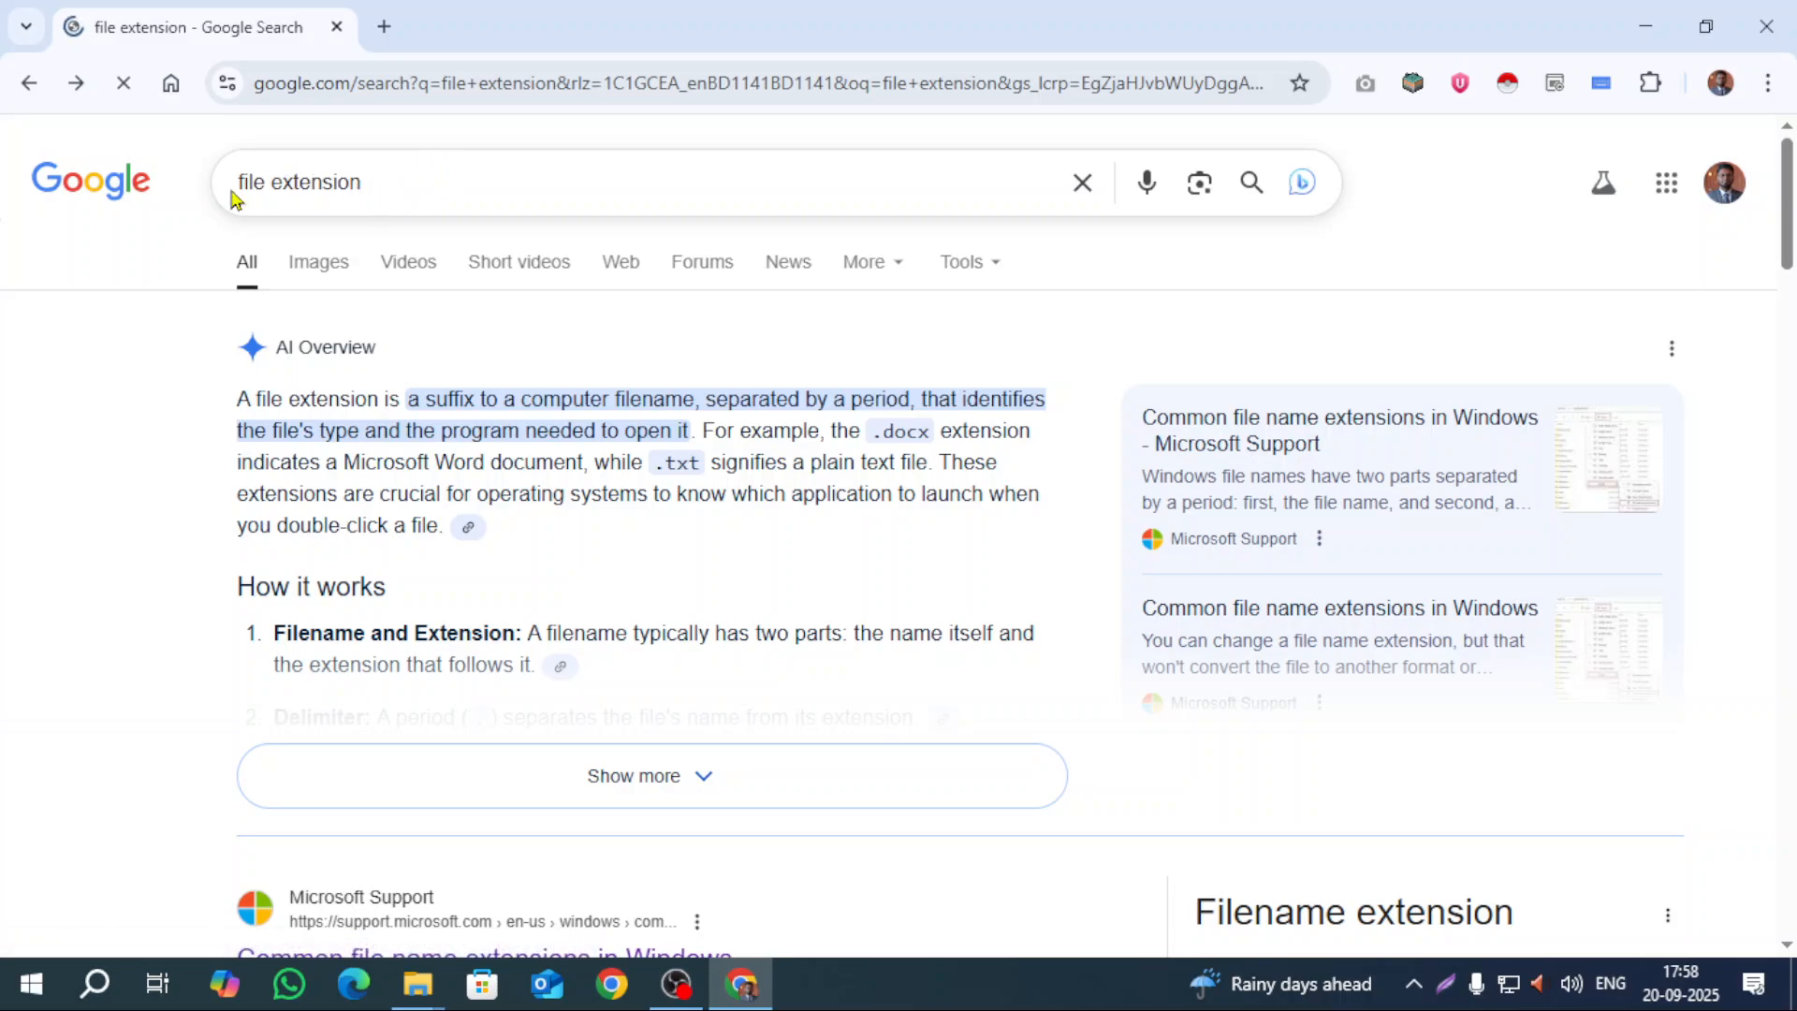
scroll(200, 455, down, 5)
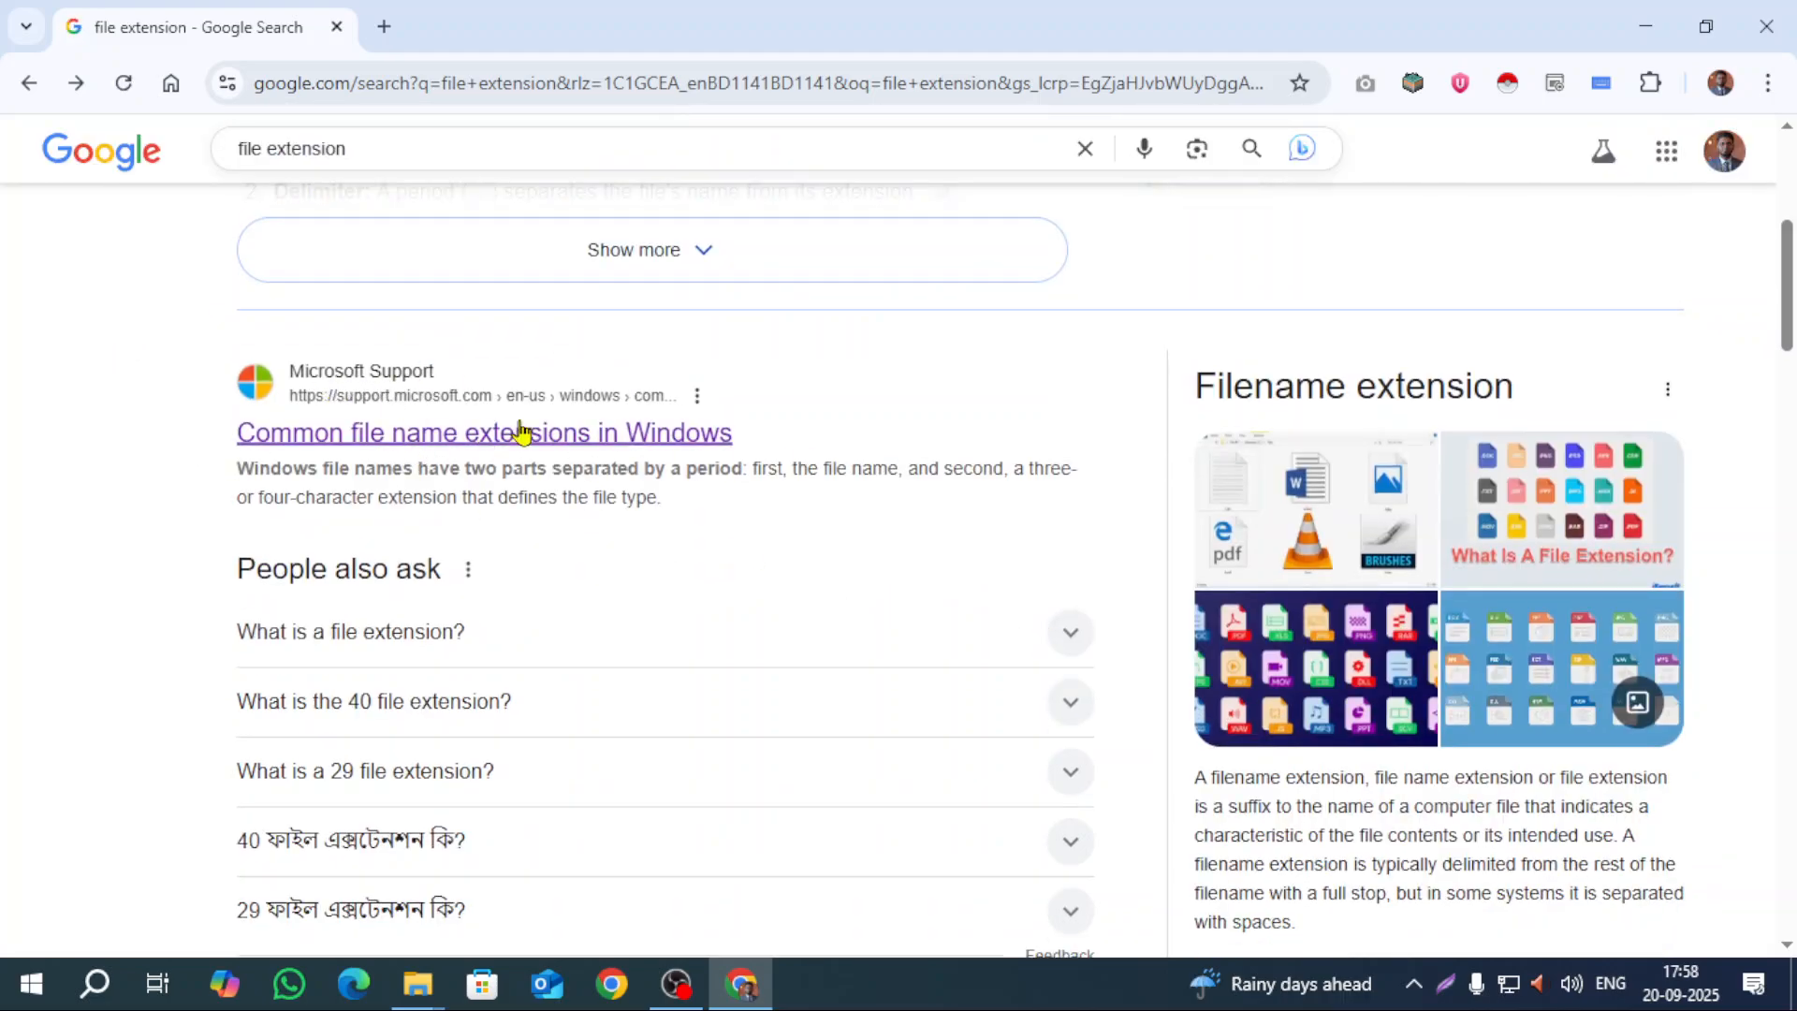
click(565, 436)
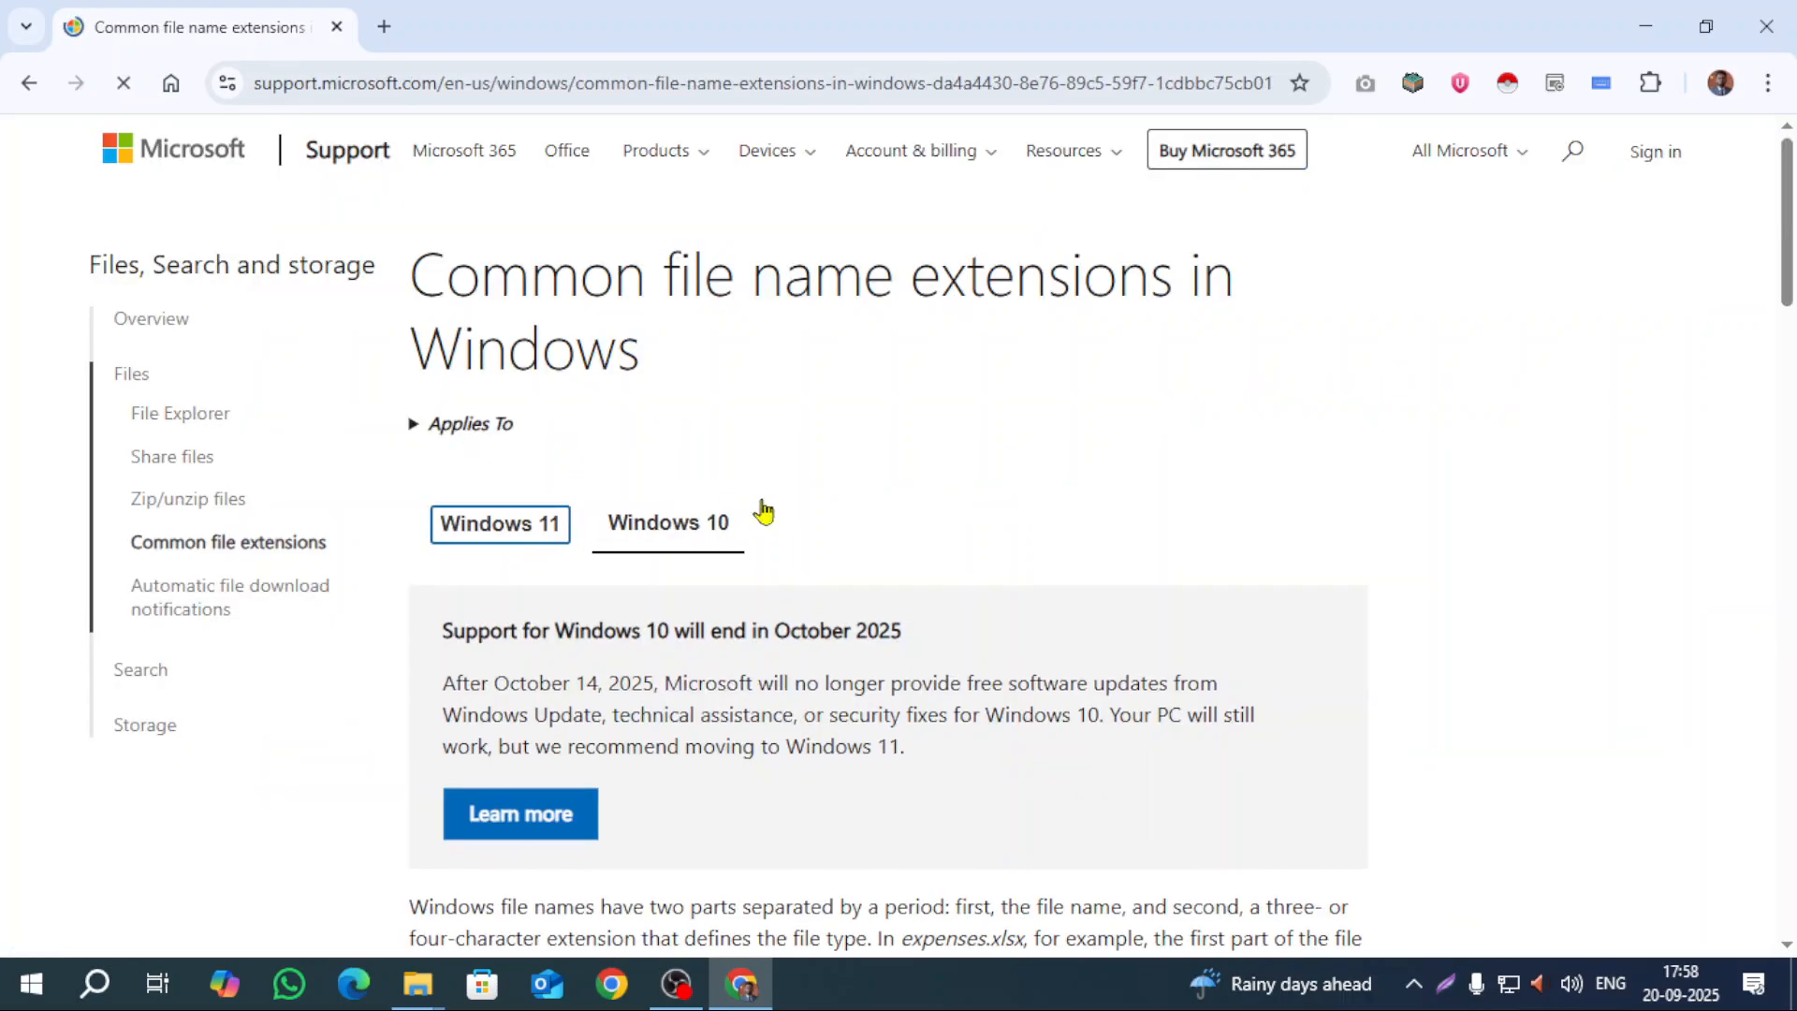
scroll(762, 496, down, 6)
Step: Open File Explorer and go to Local Disk (D:) under This PC
click(417, 1001)
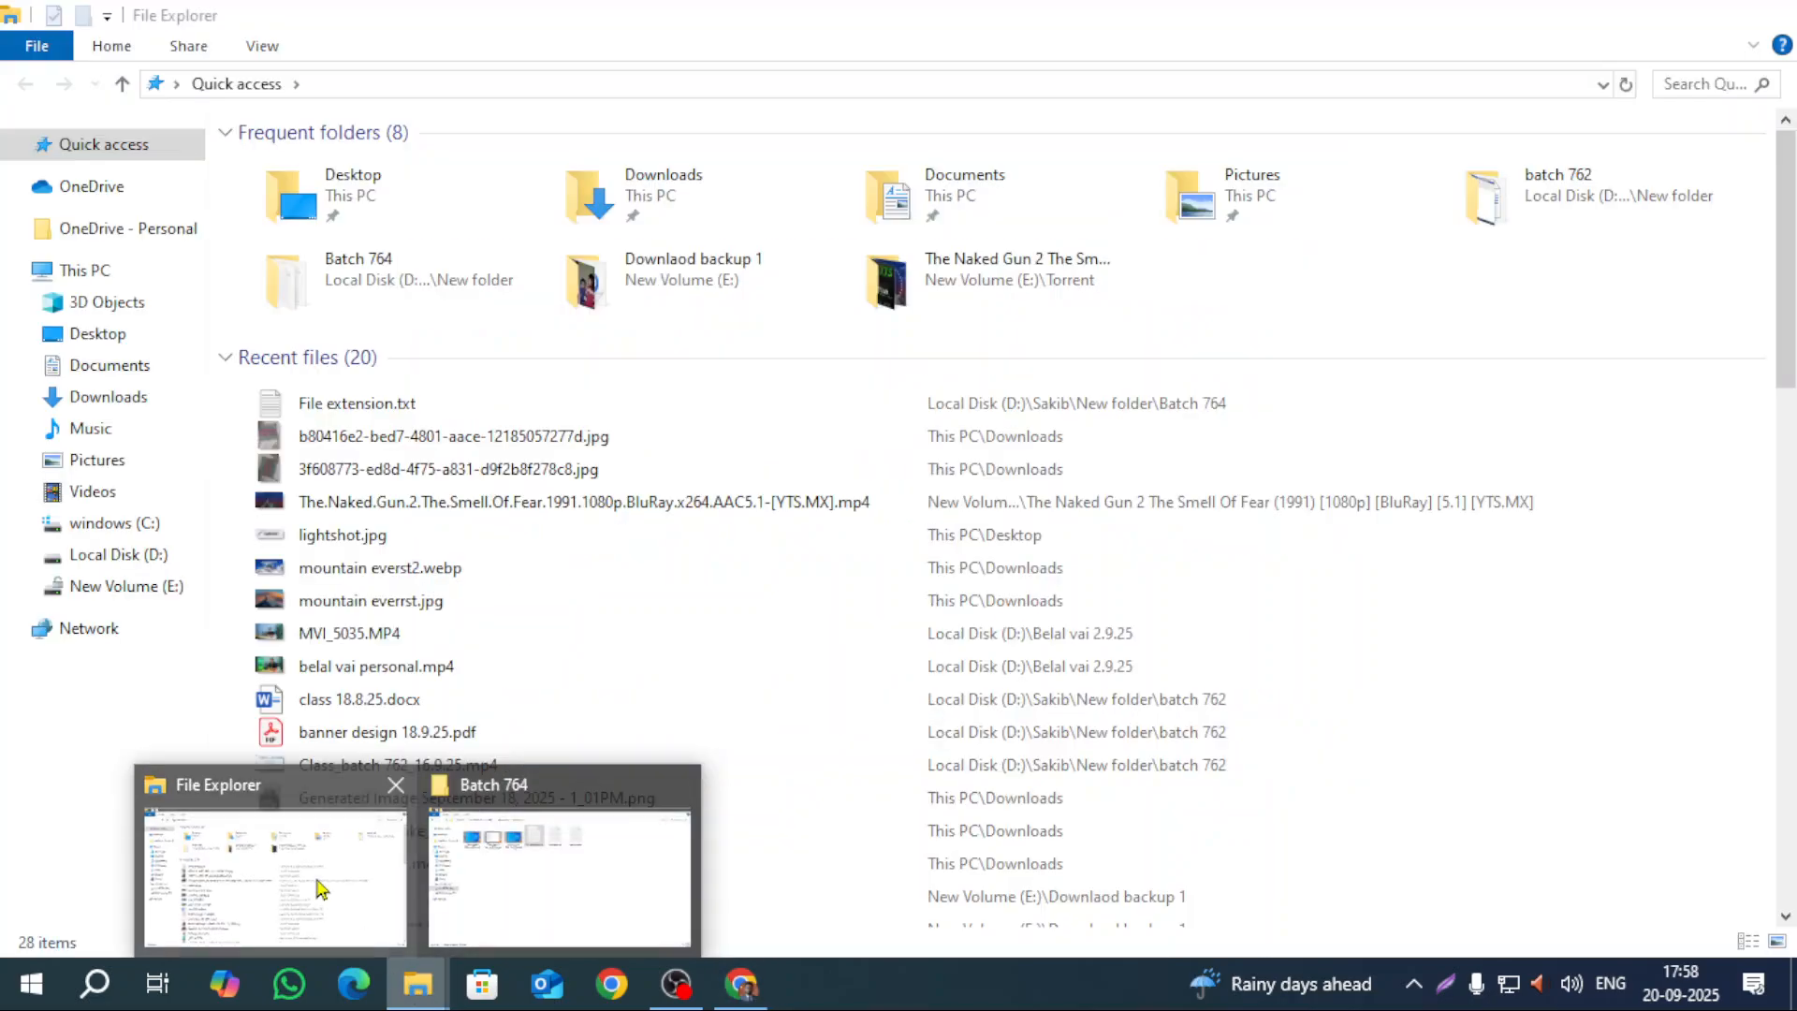
click(253, 898)
click(86, 270)
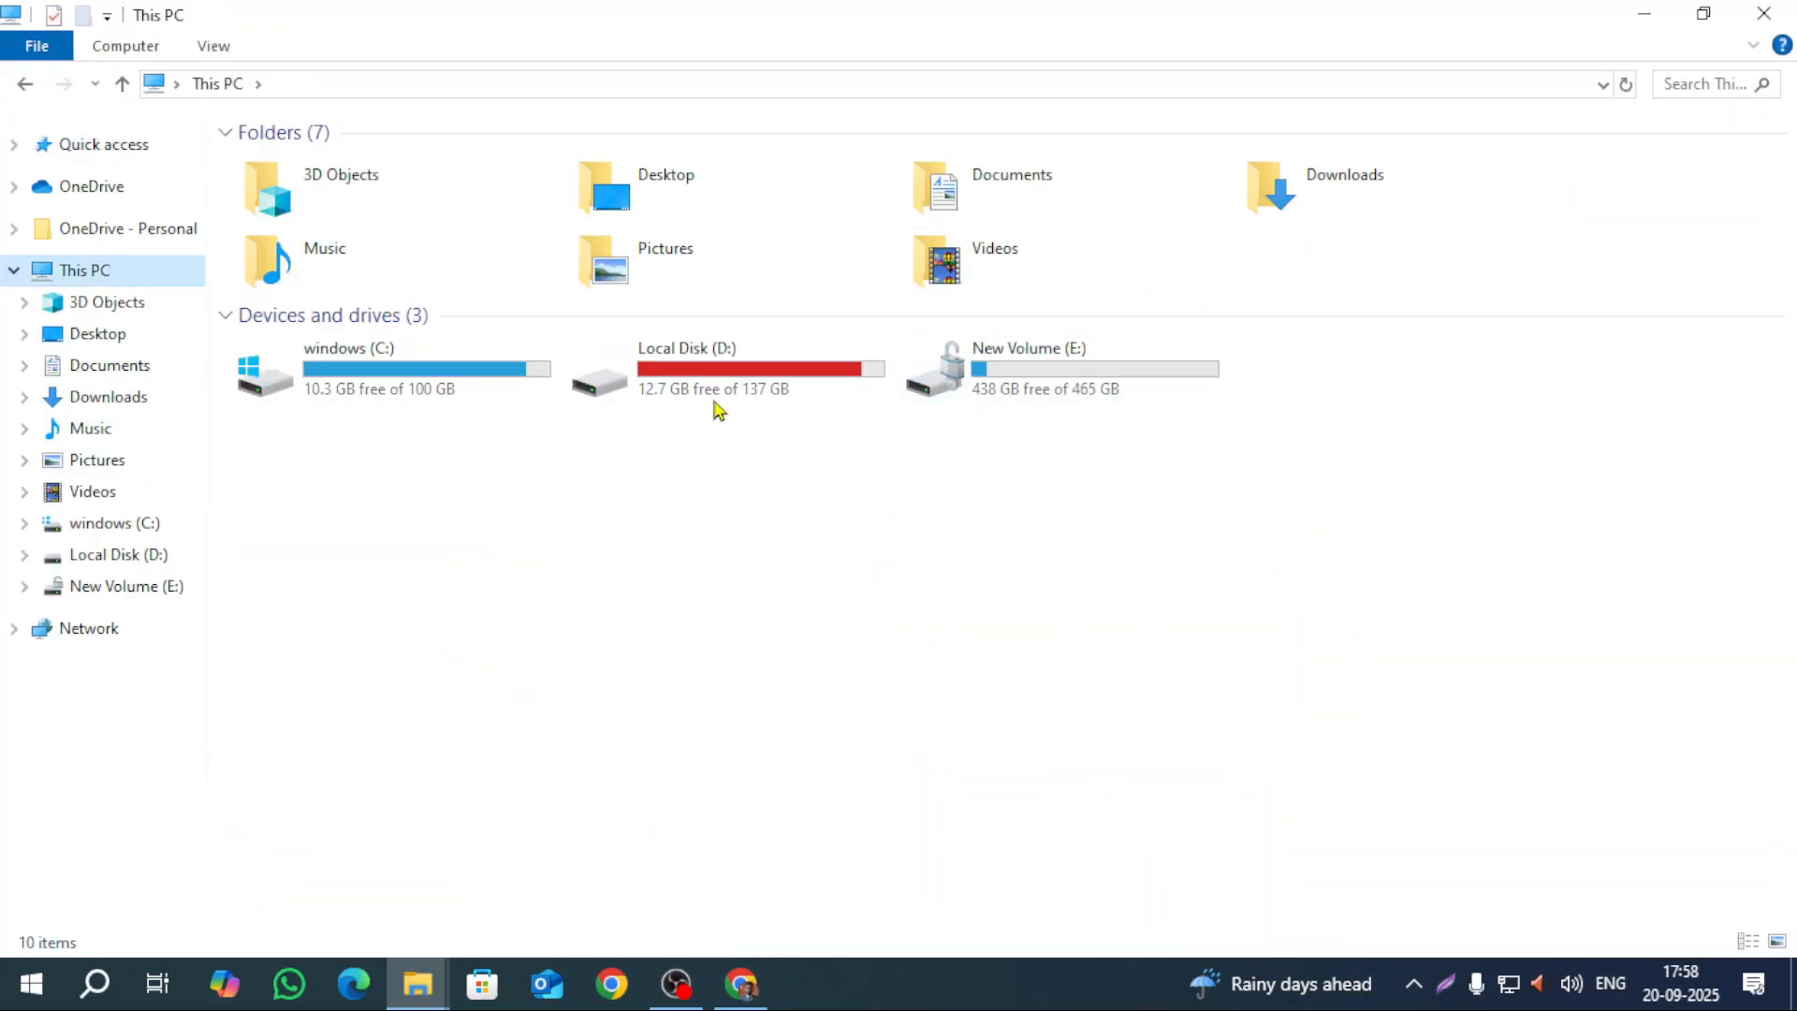
double_click(703, 383)
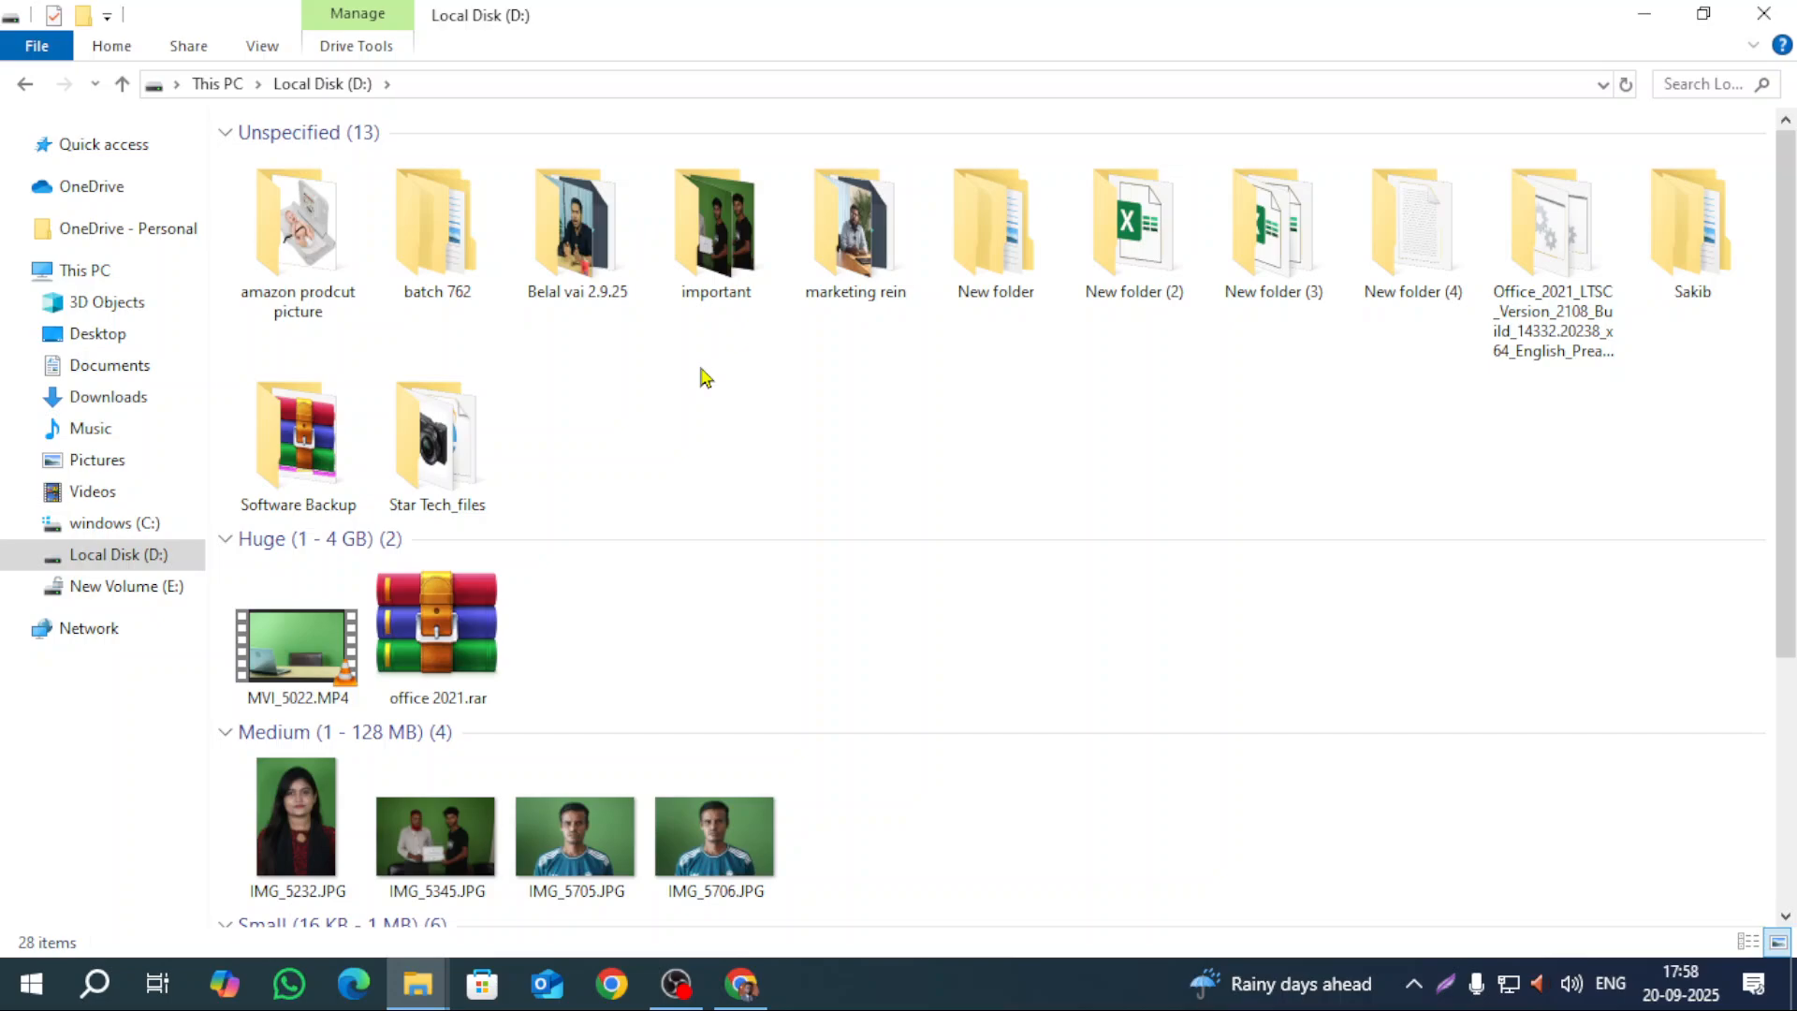
click(1678, 86)
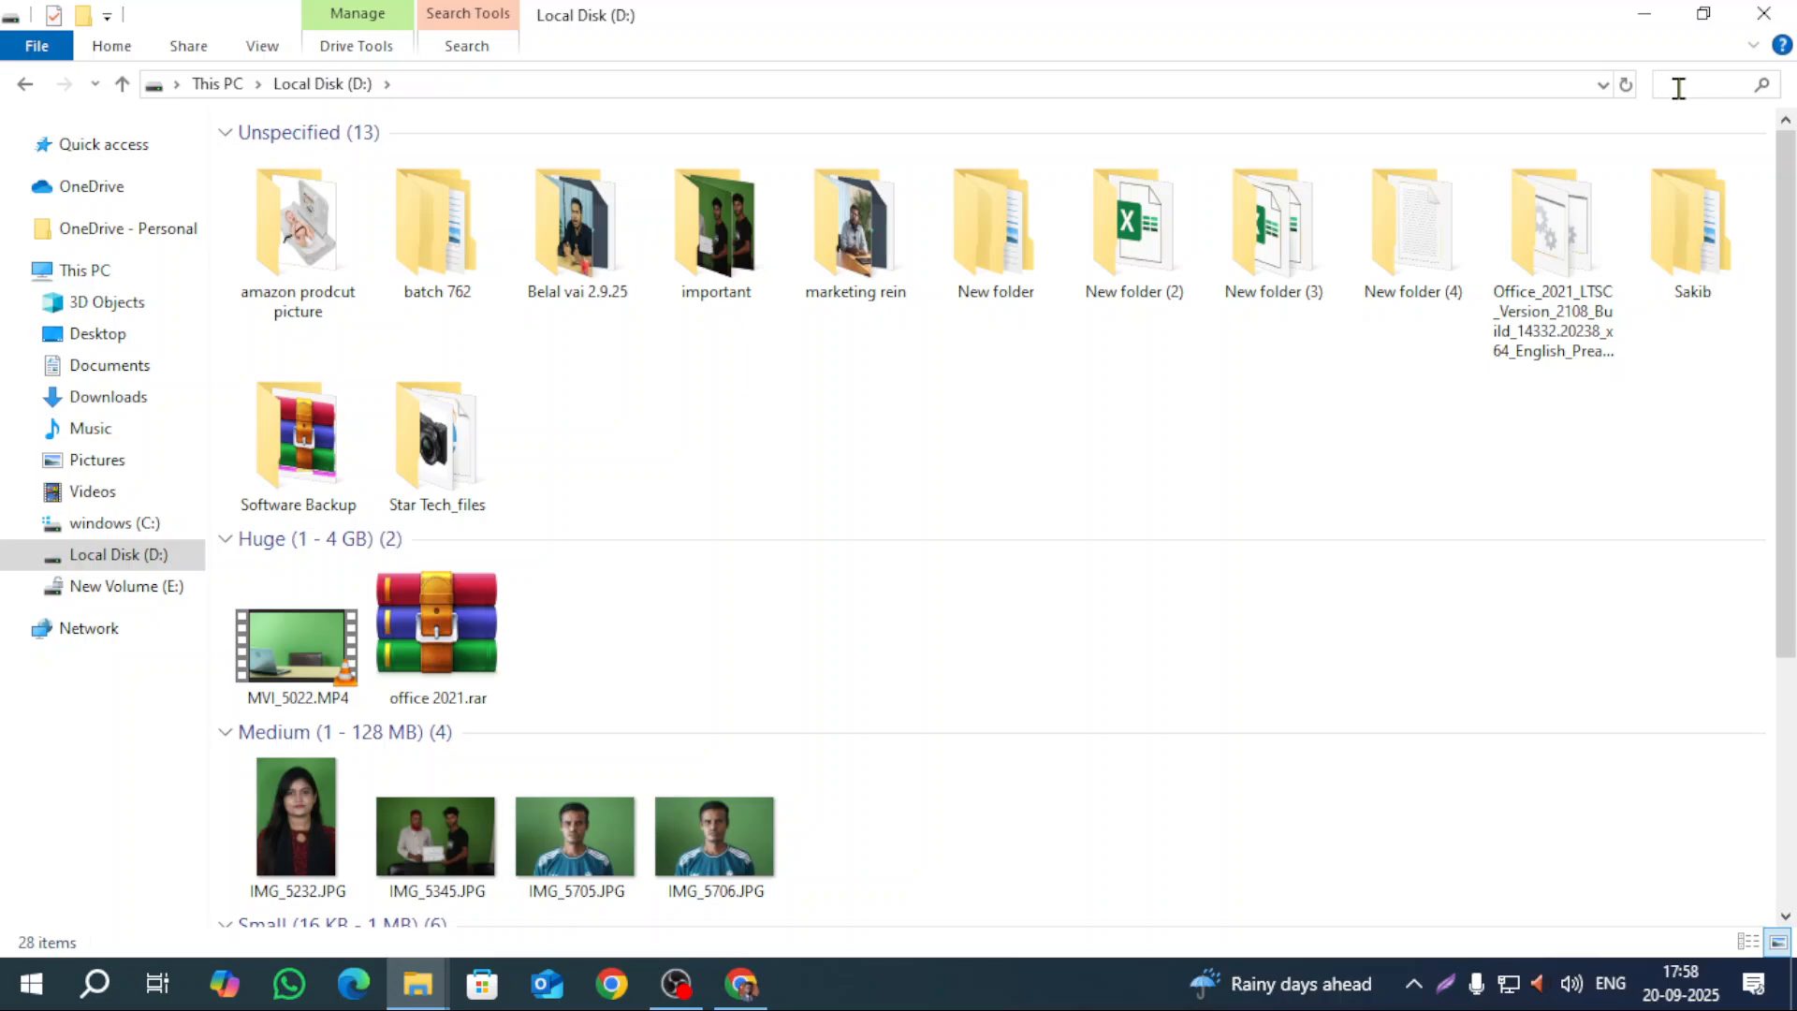
click(877, 407)
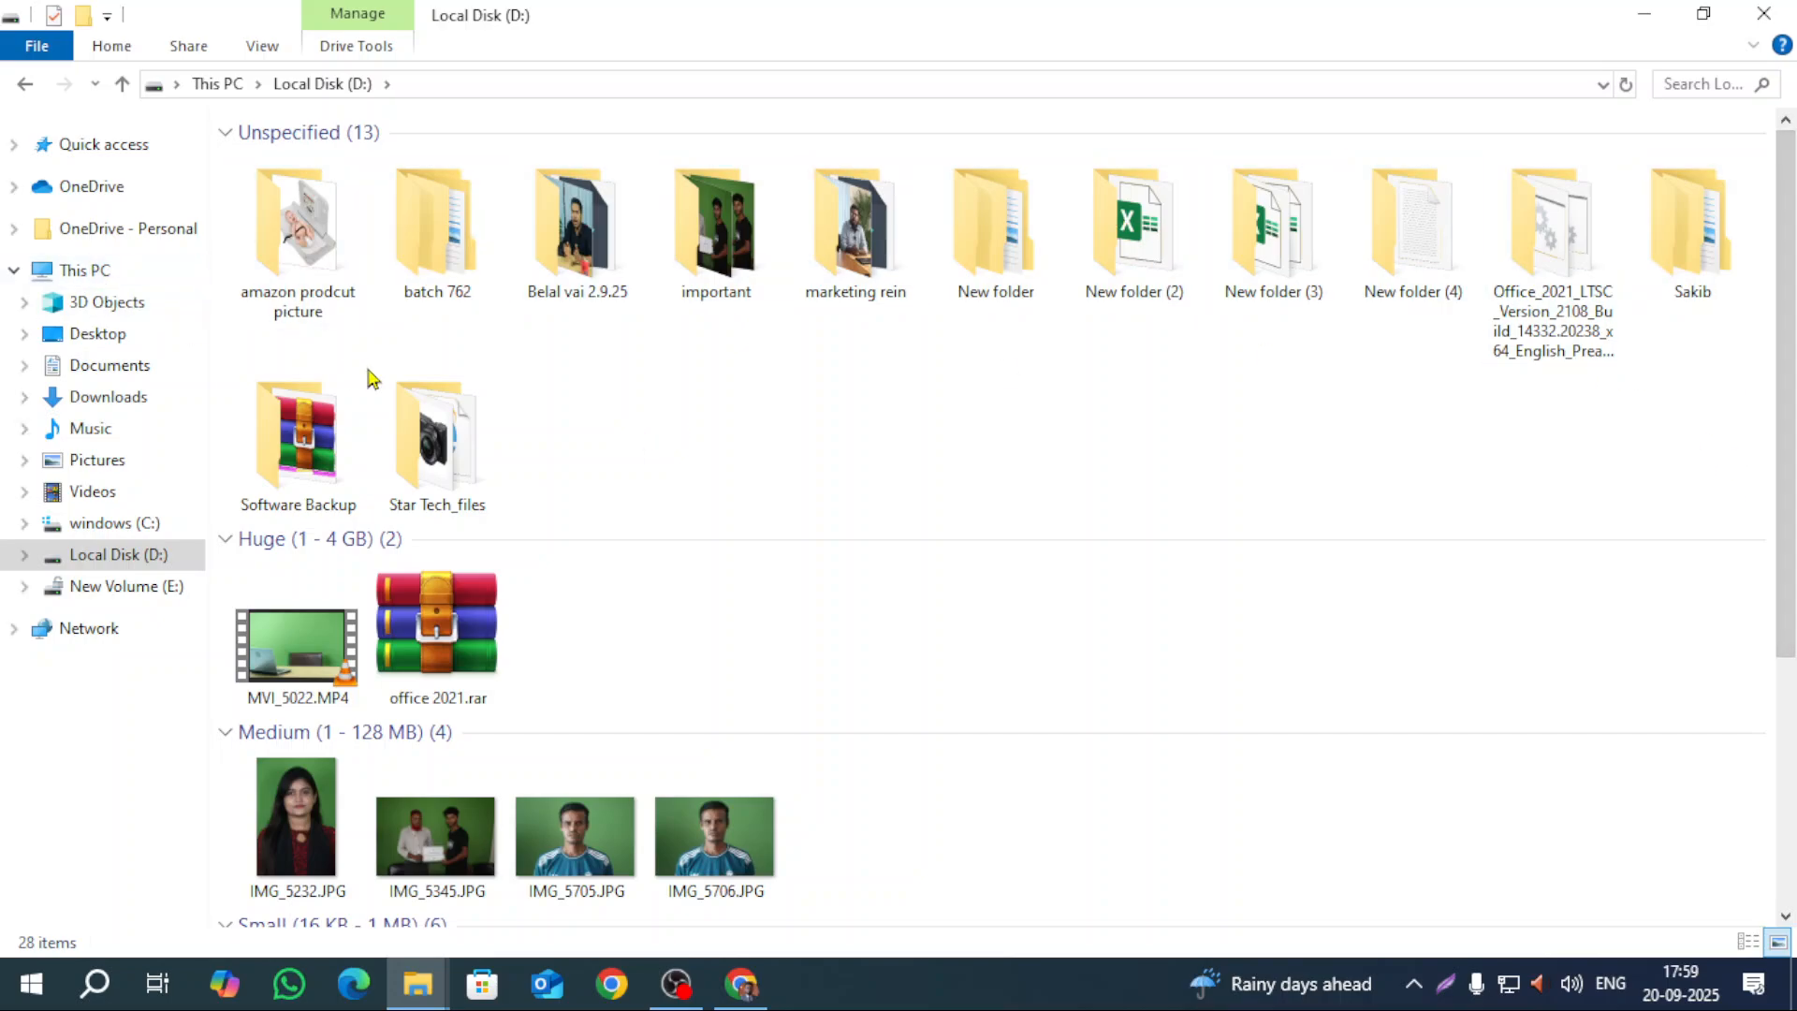
Step: Go into New folder on D: and open its 'new file' folder of 121 photos
mouse_move(389, 486)
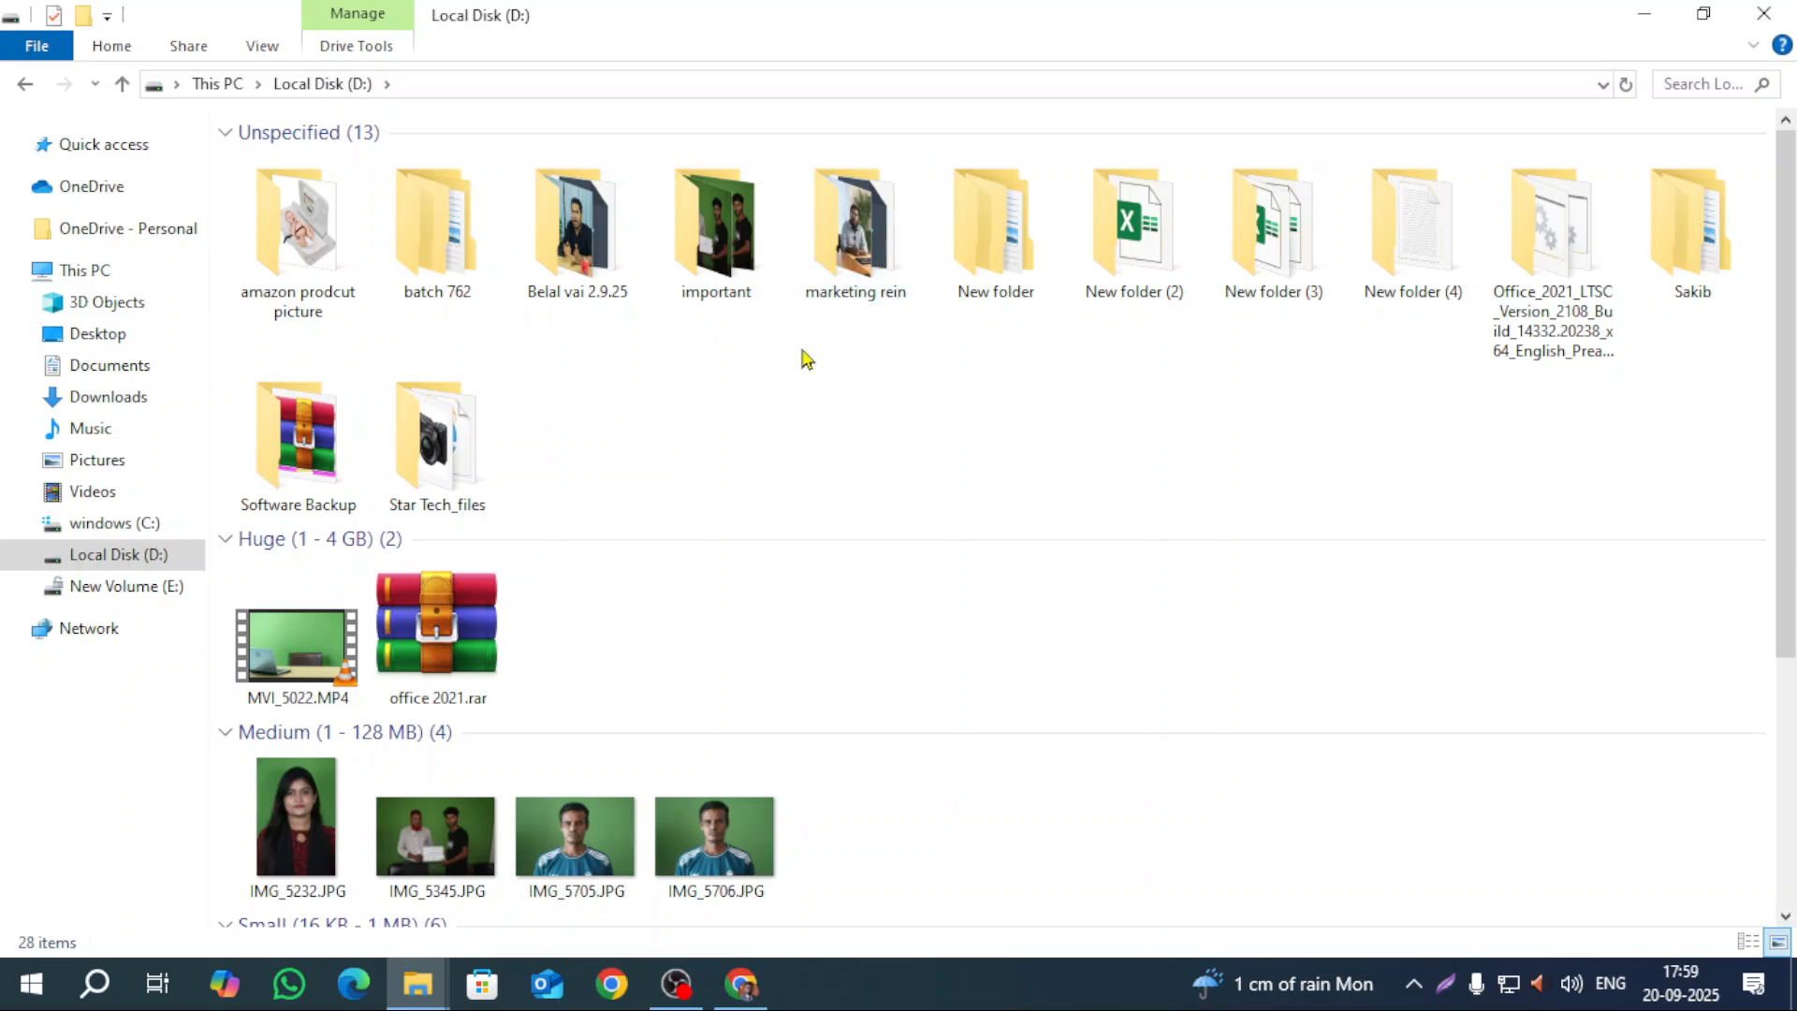
double_click(1742, 251)
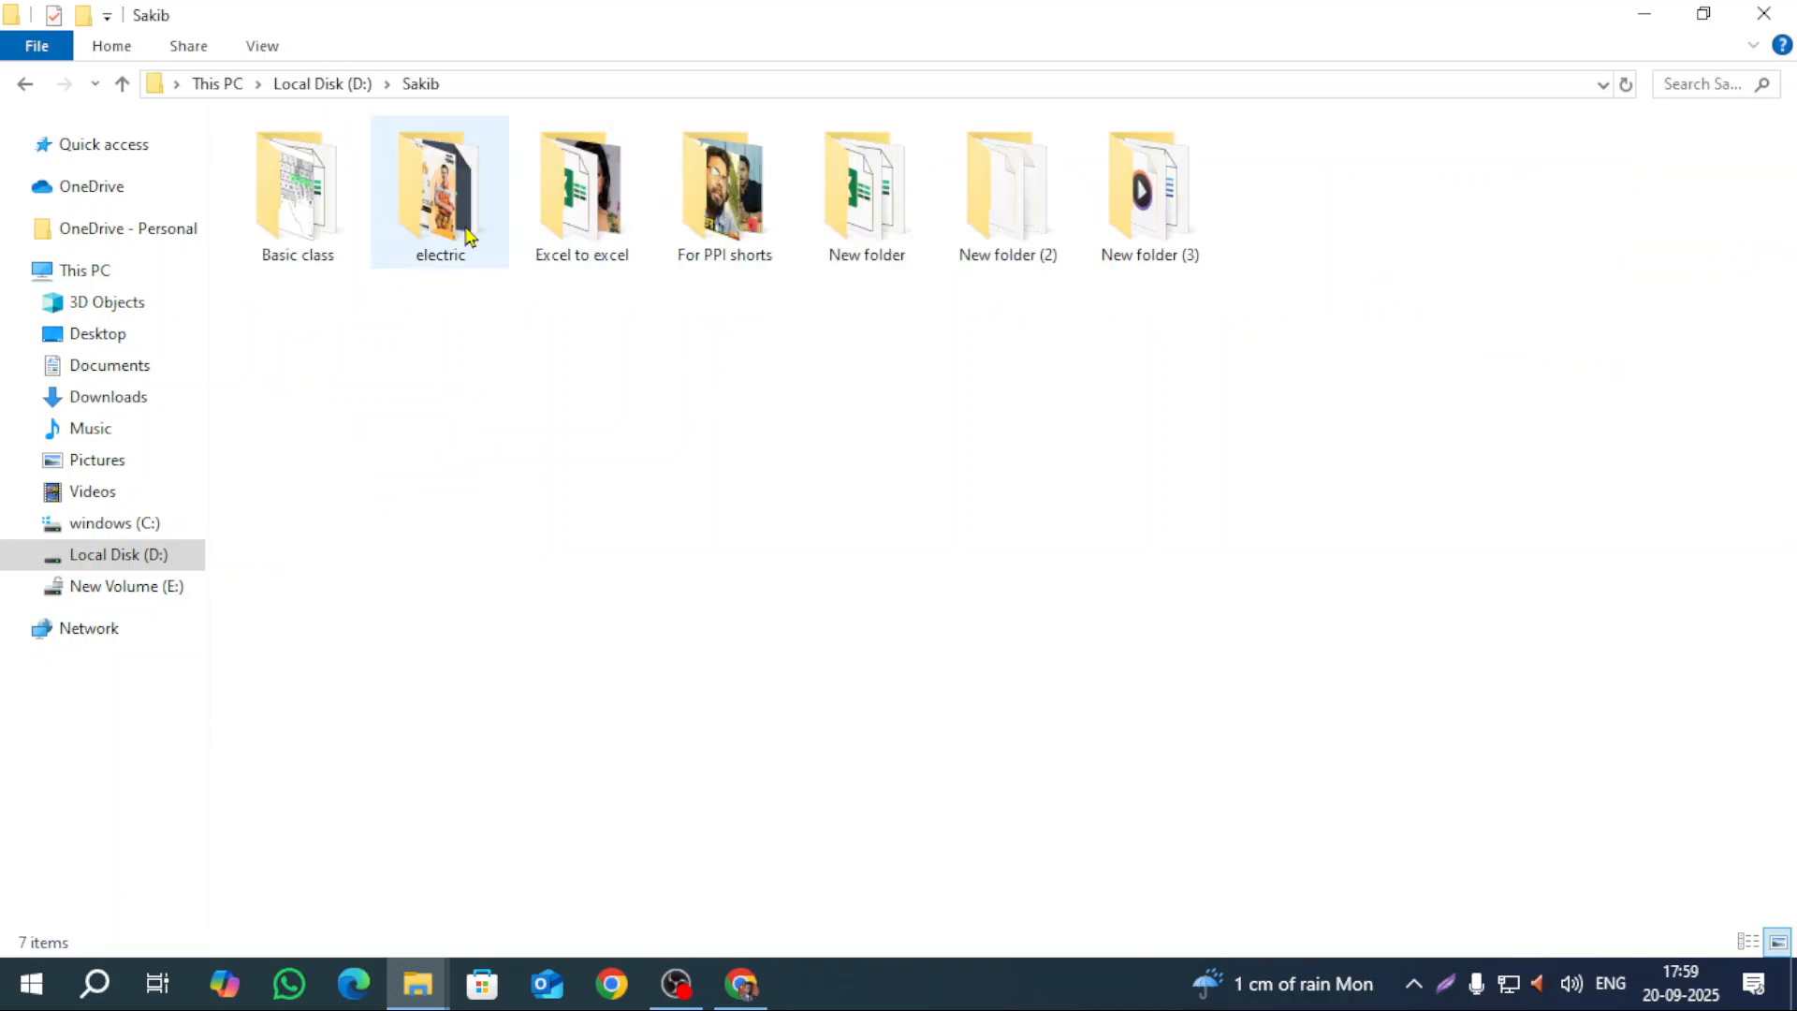
click(22, 85)
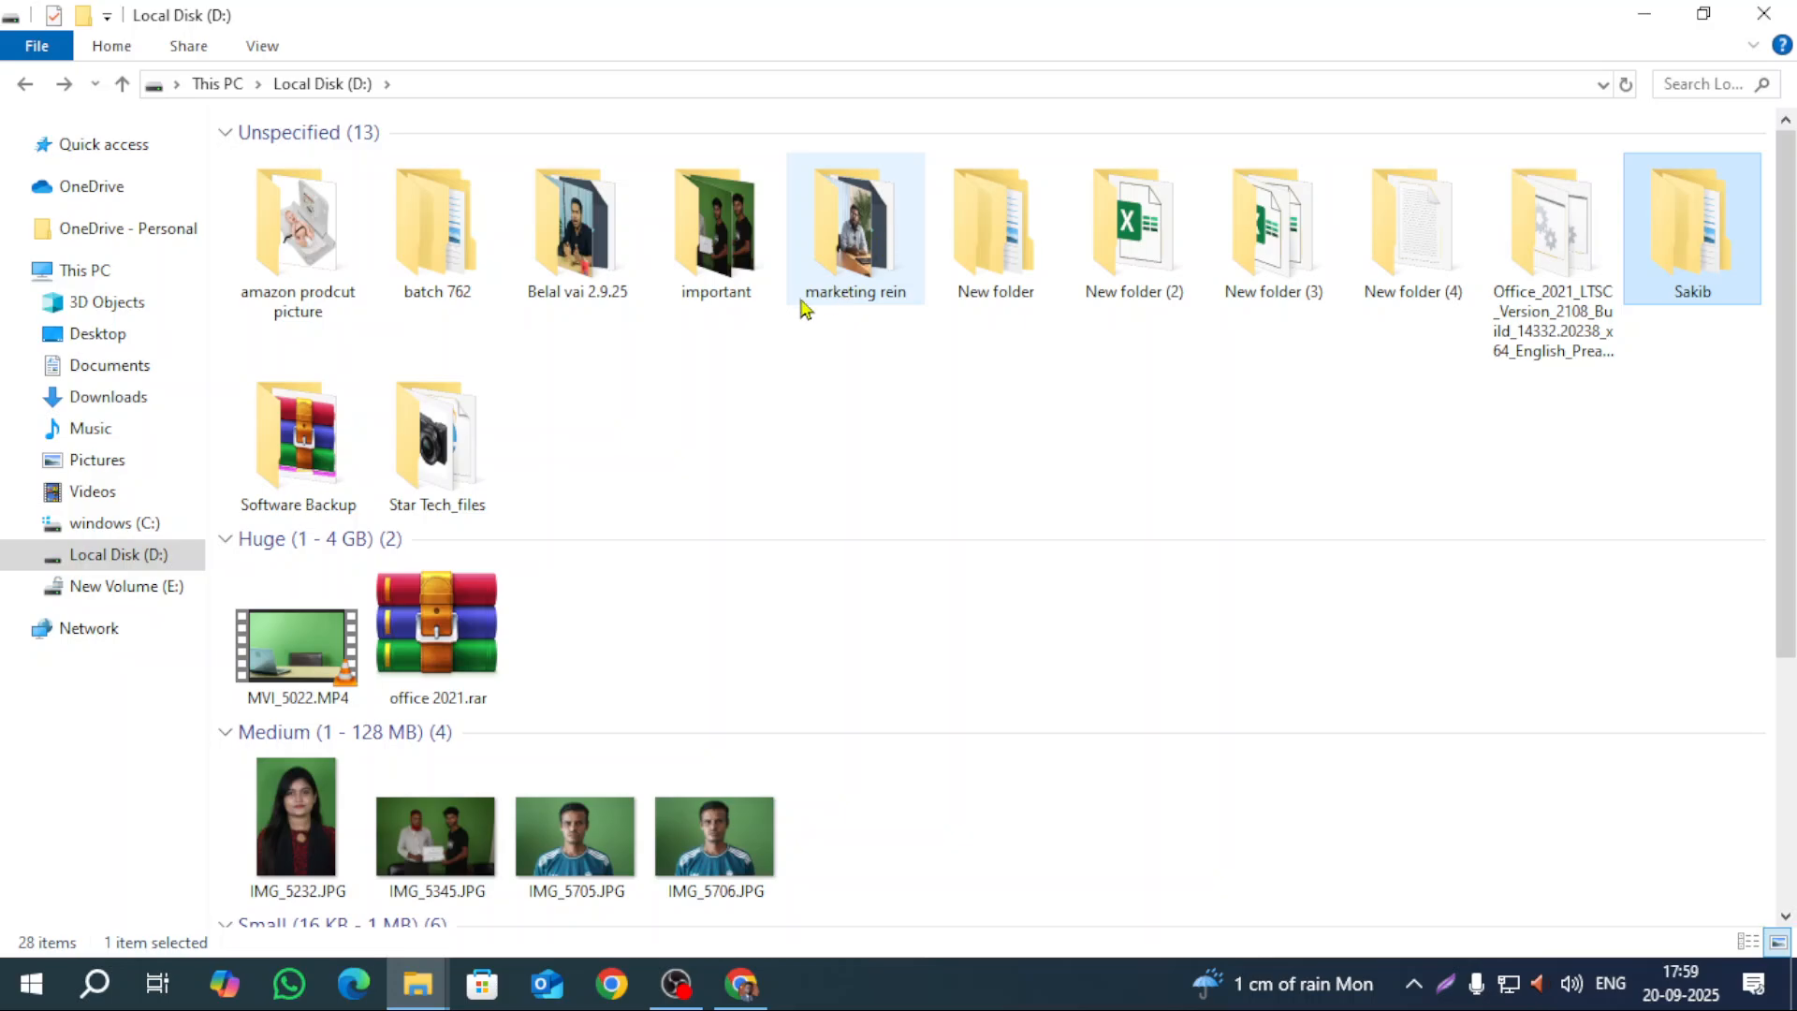
double_click(1041, 270)
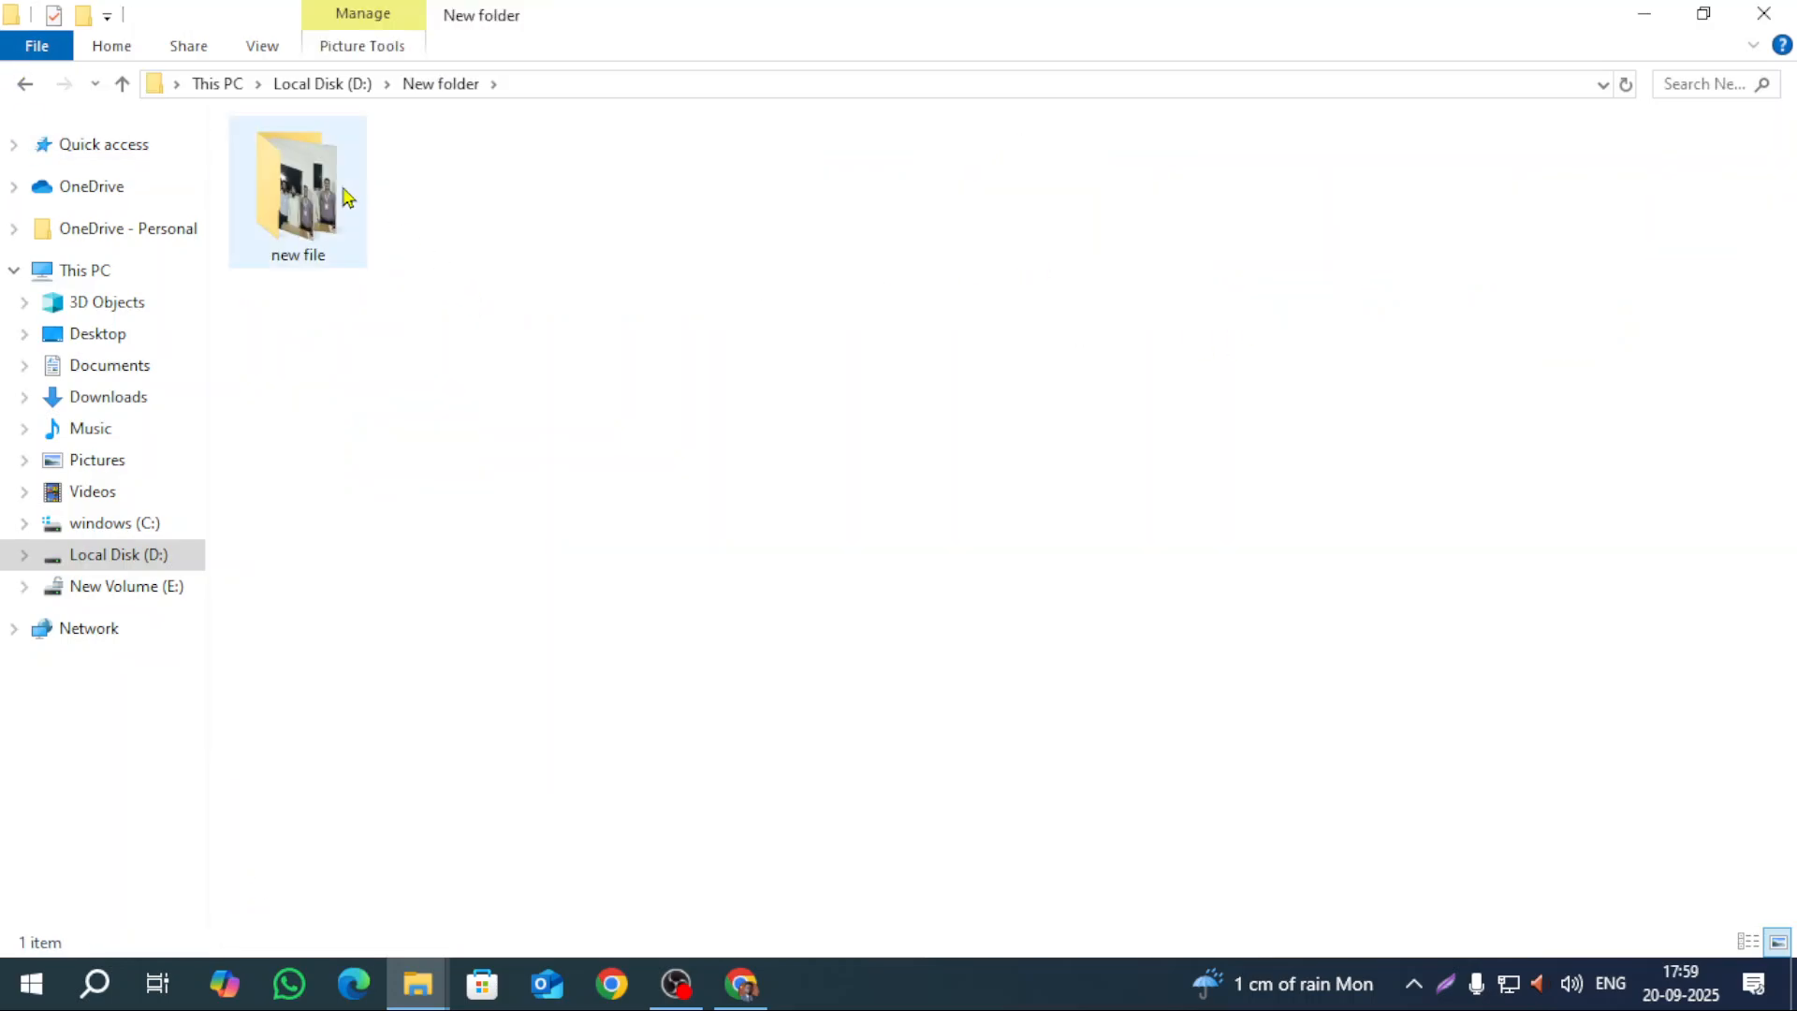
double_click(341, 194)
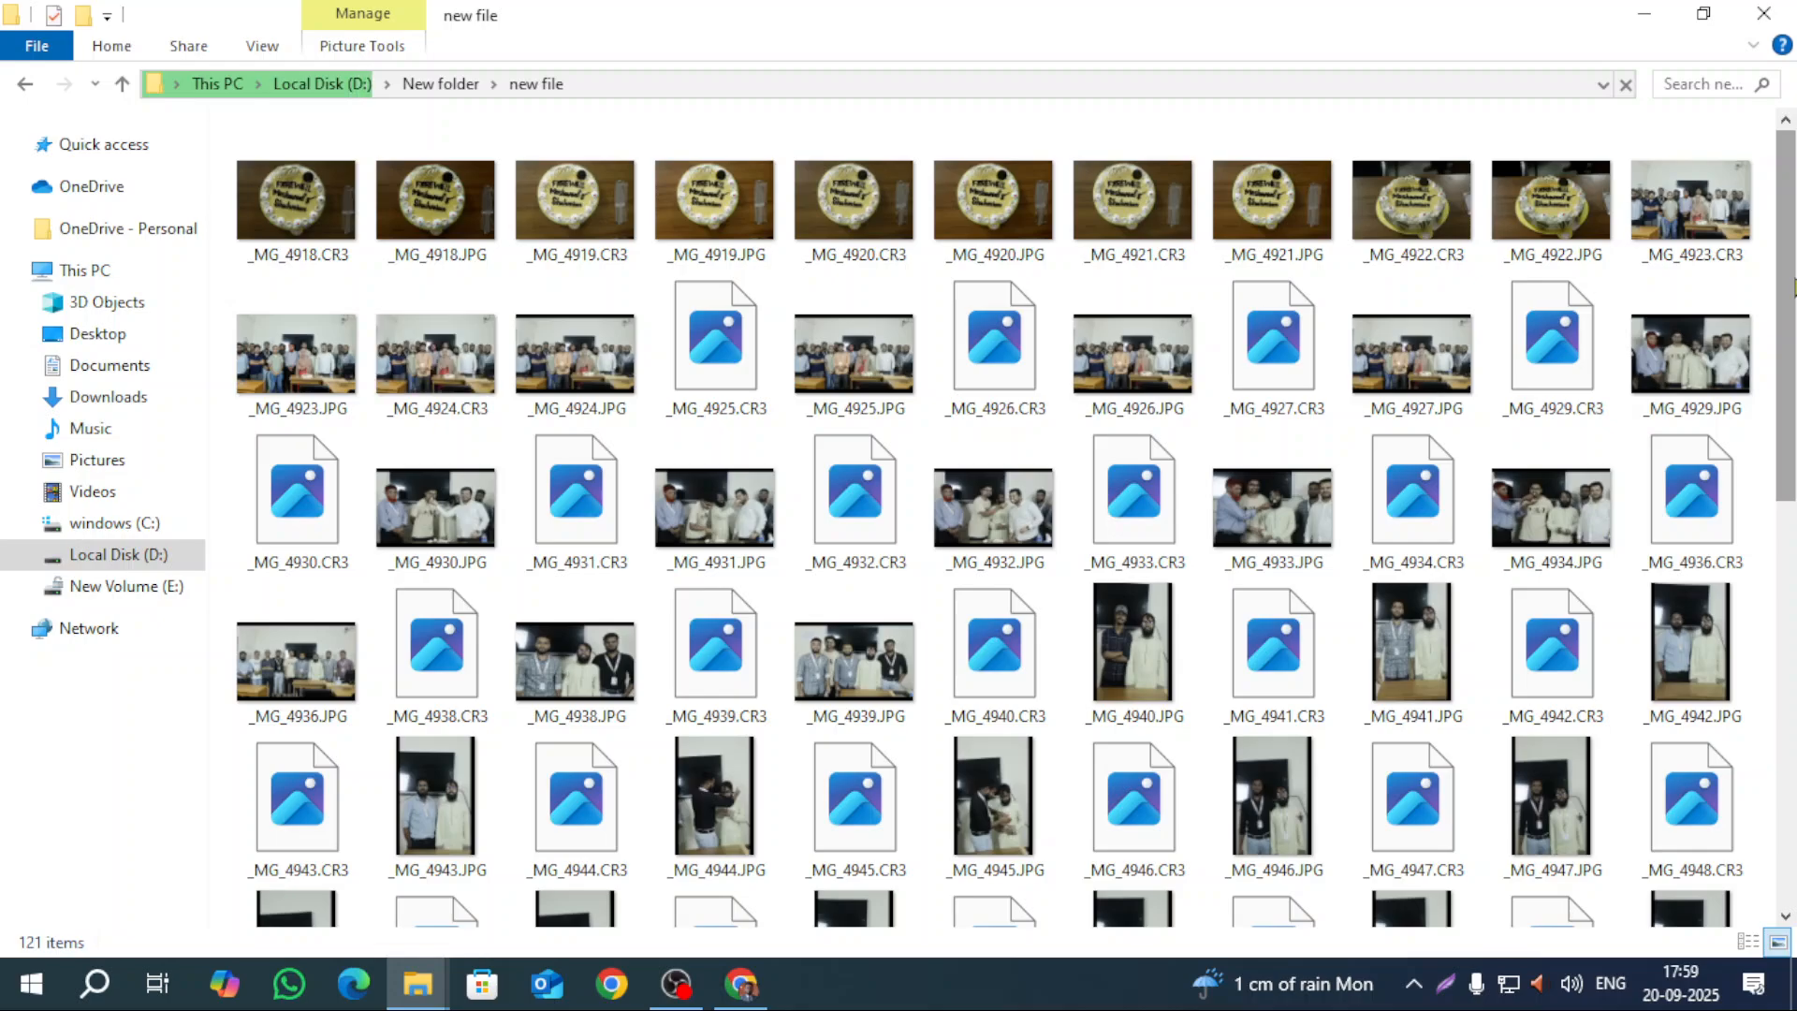
Step: Search the new file folder for '.cr3', fixing a typo, to list 60 raw photos
click(1689, 83)
text(.ce2)
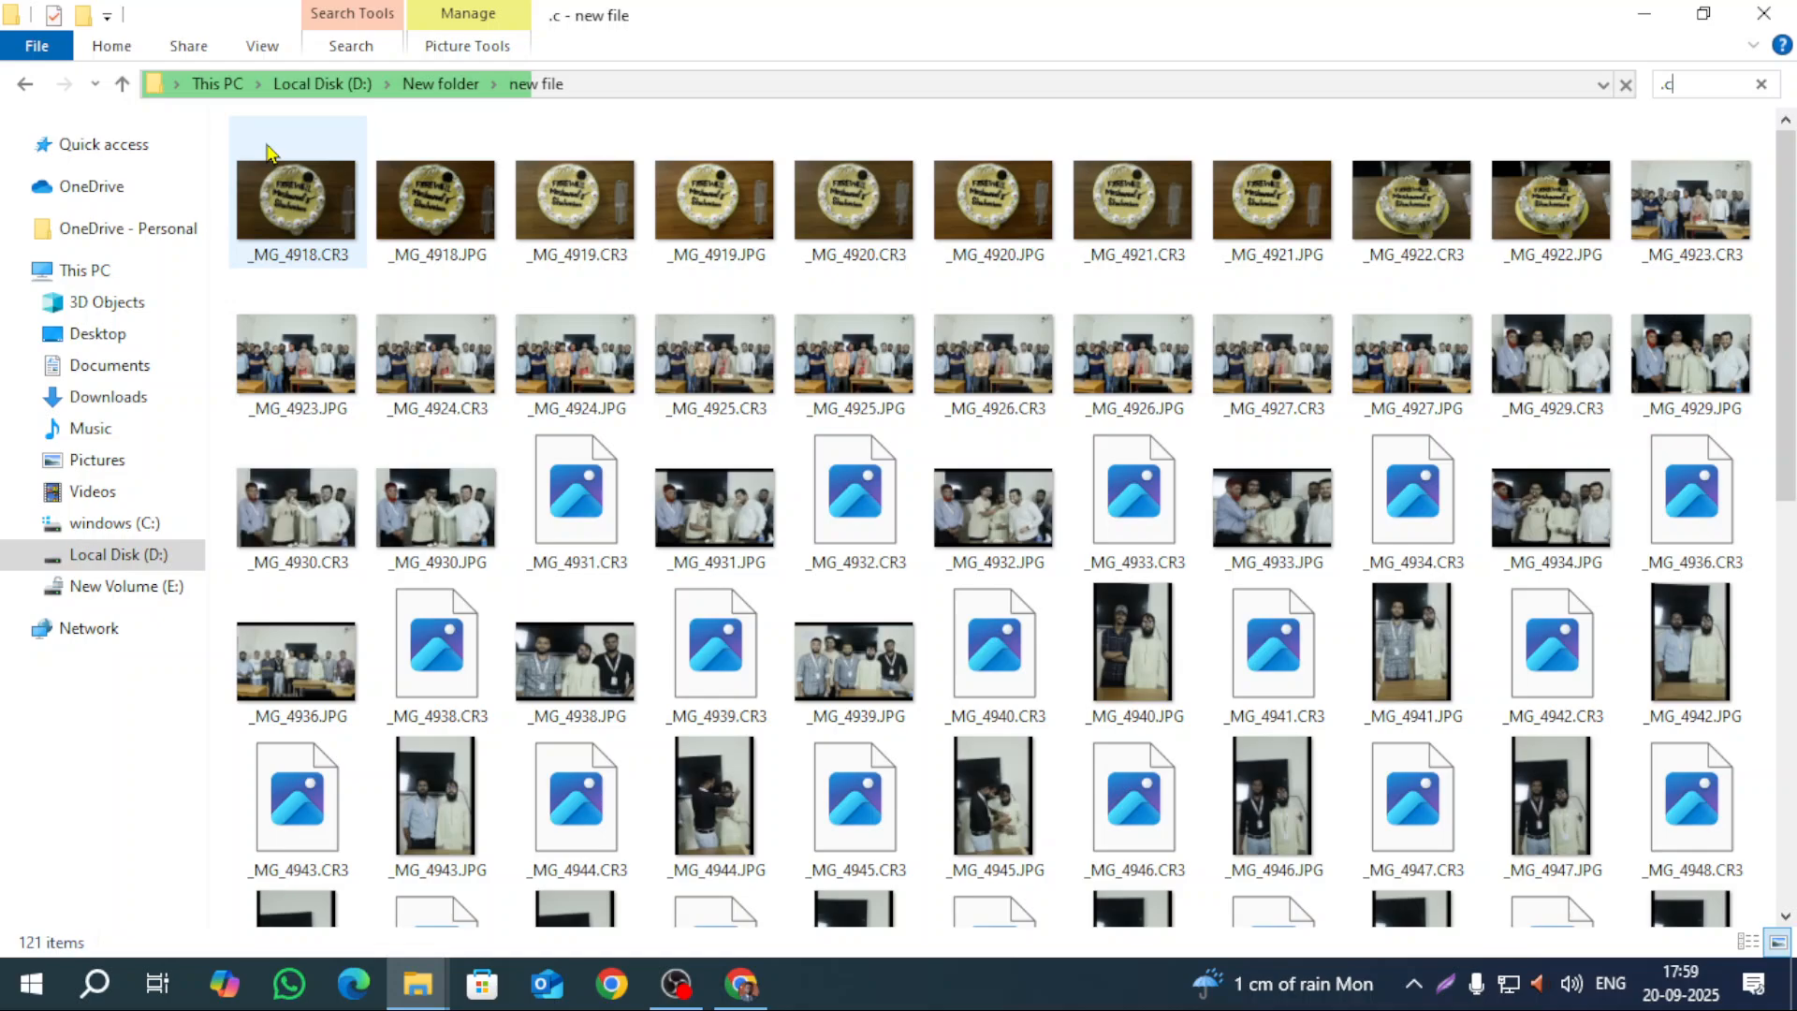
key(BackSpace)
key(BackSpace)
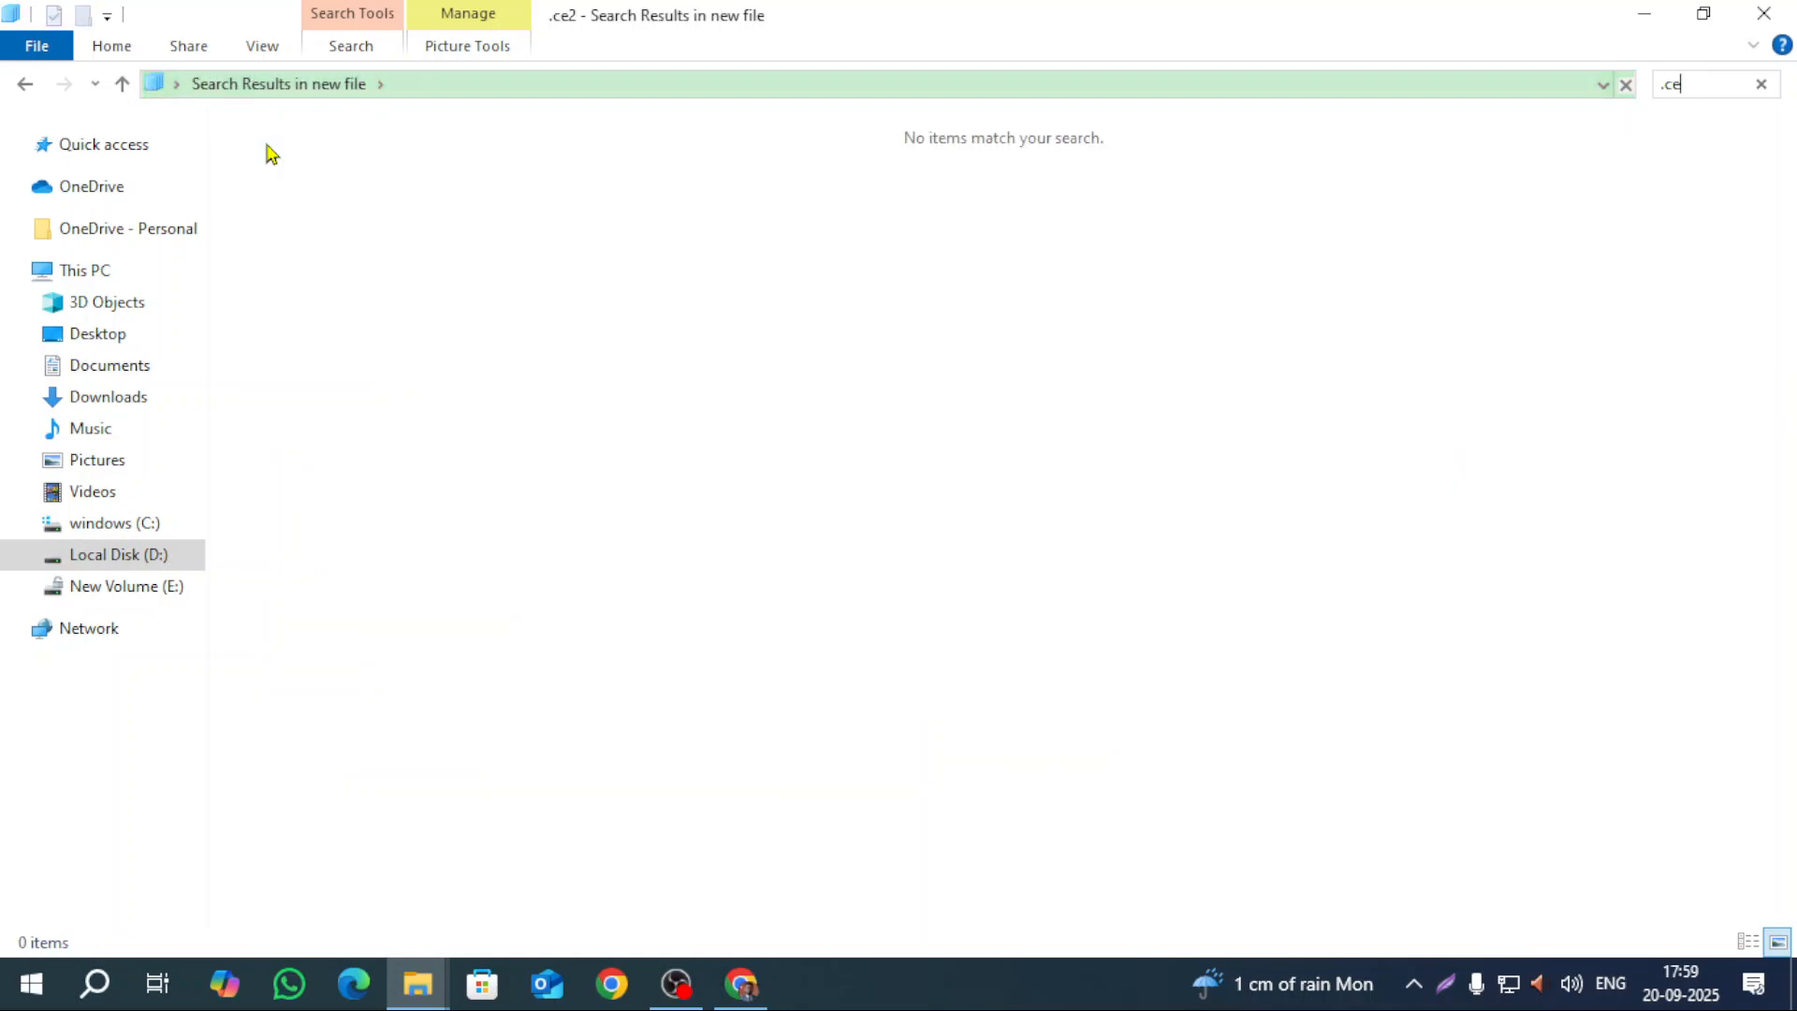
text(r3)
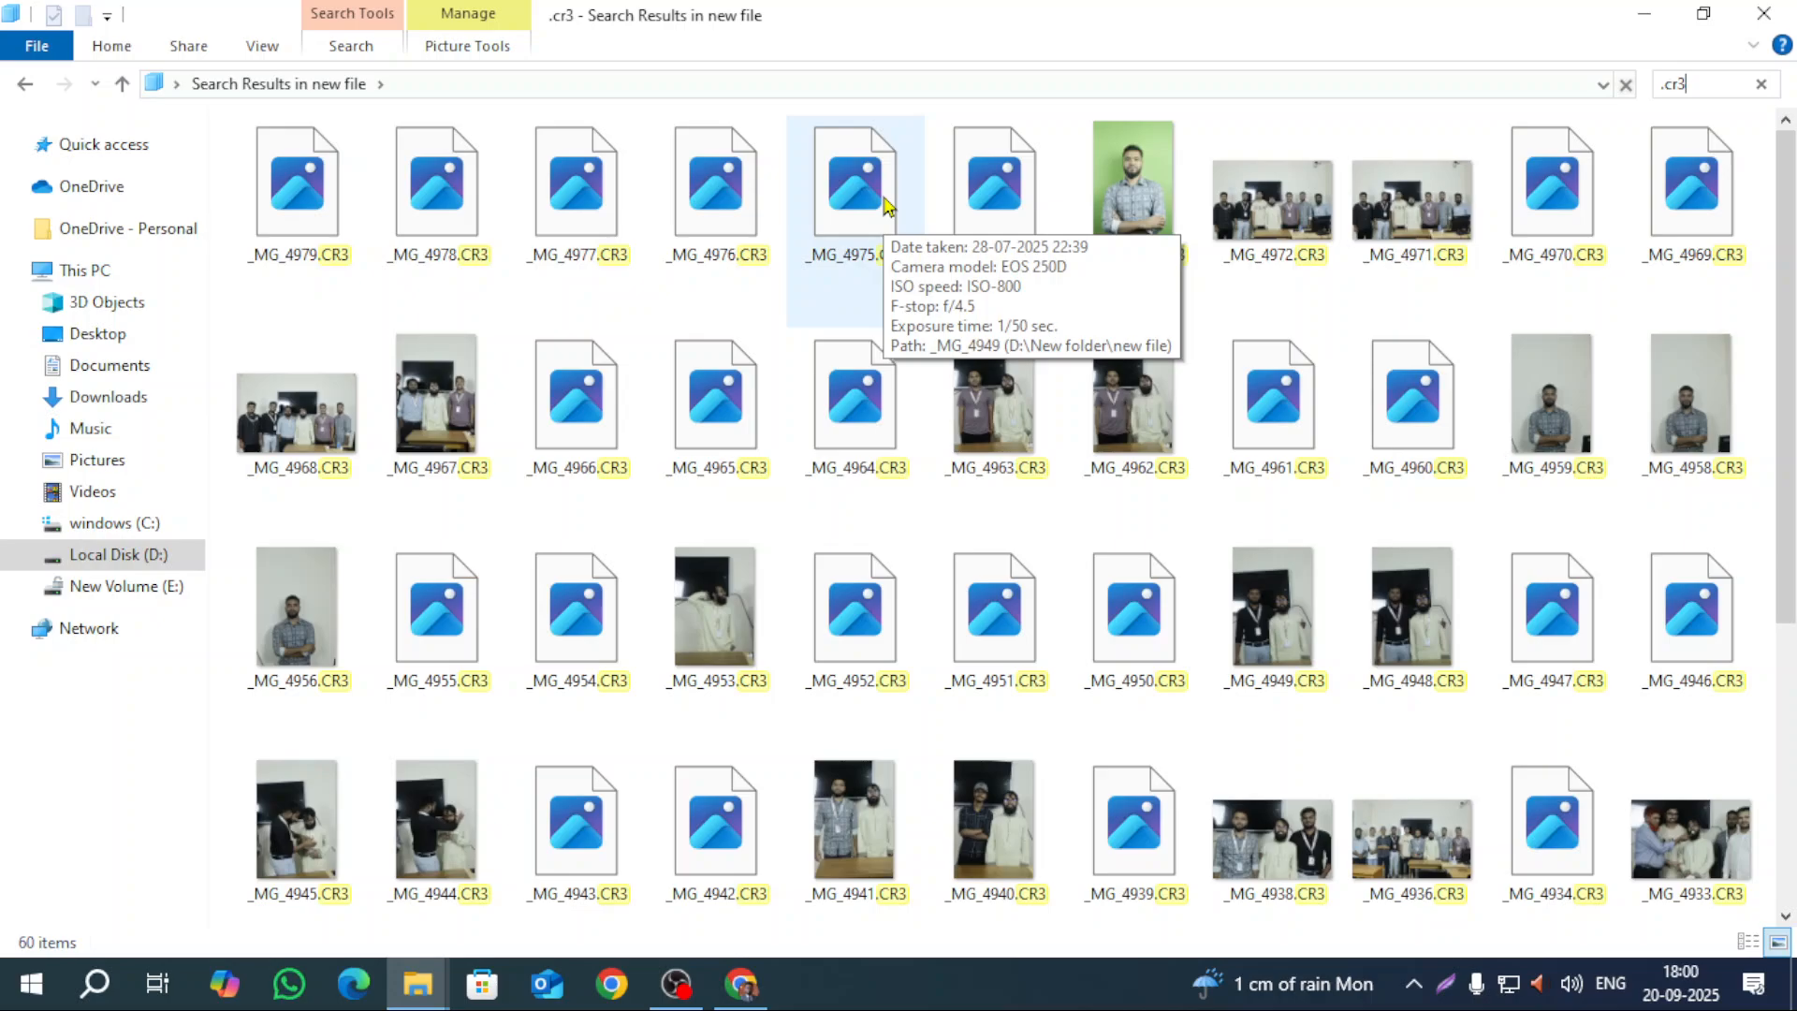
Step: Select all 60 CR3 search results and delete them, confirming the prompt
key(ctrl+a)
key(Delete)
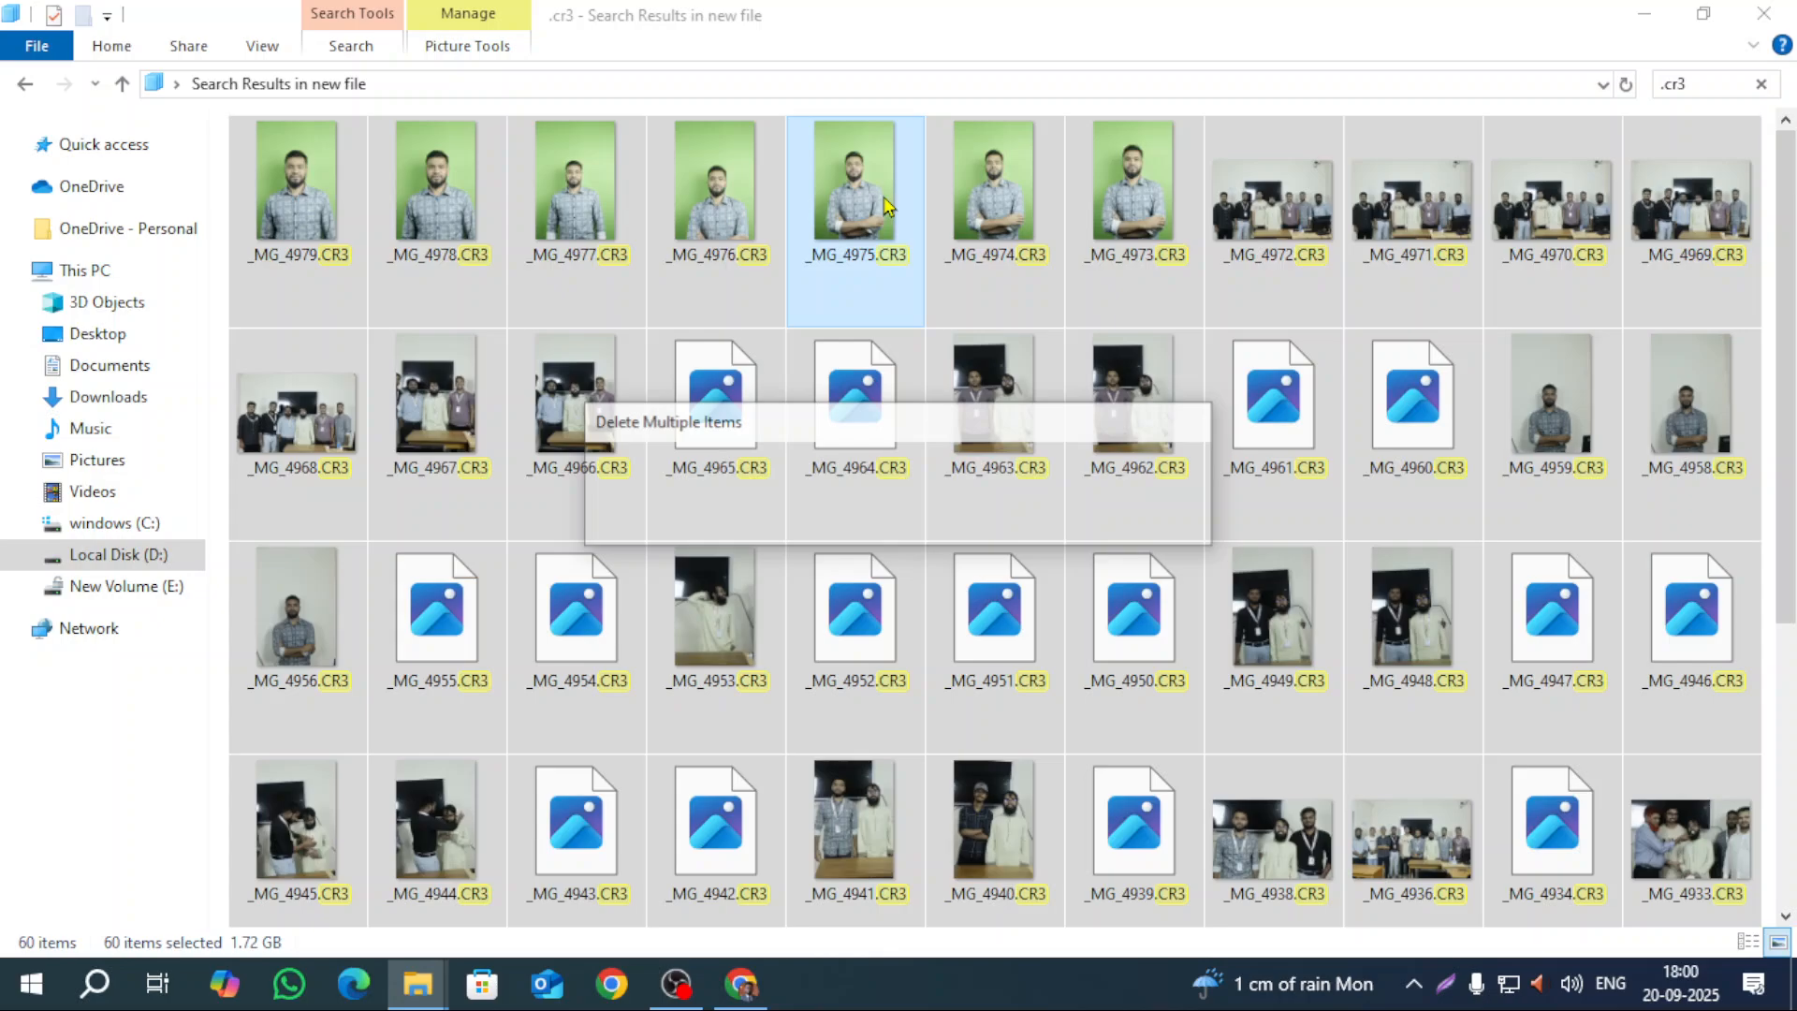
key(Return)
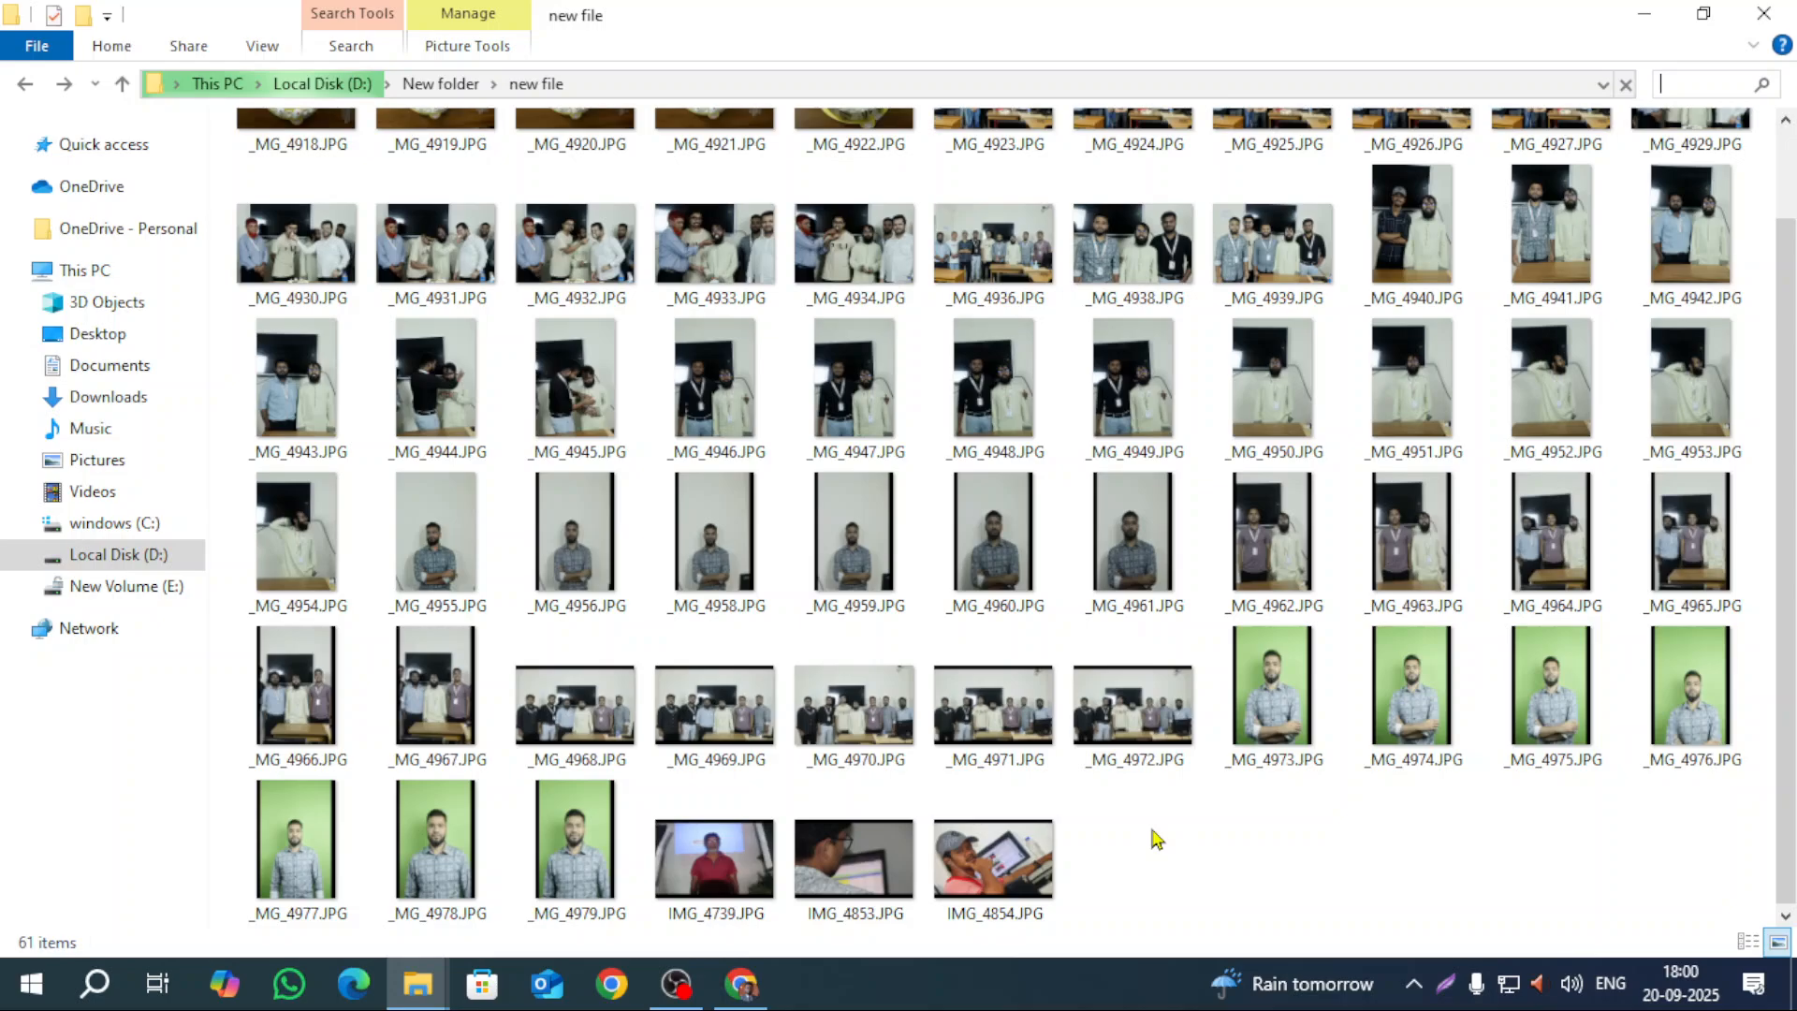
Step: Clear the selection in the new file folder, leaving its 61 JPG photos in view
drag(1704, 868, 1513, 893)
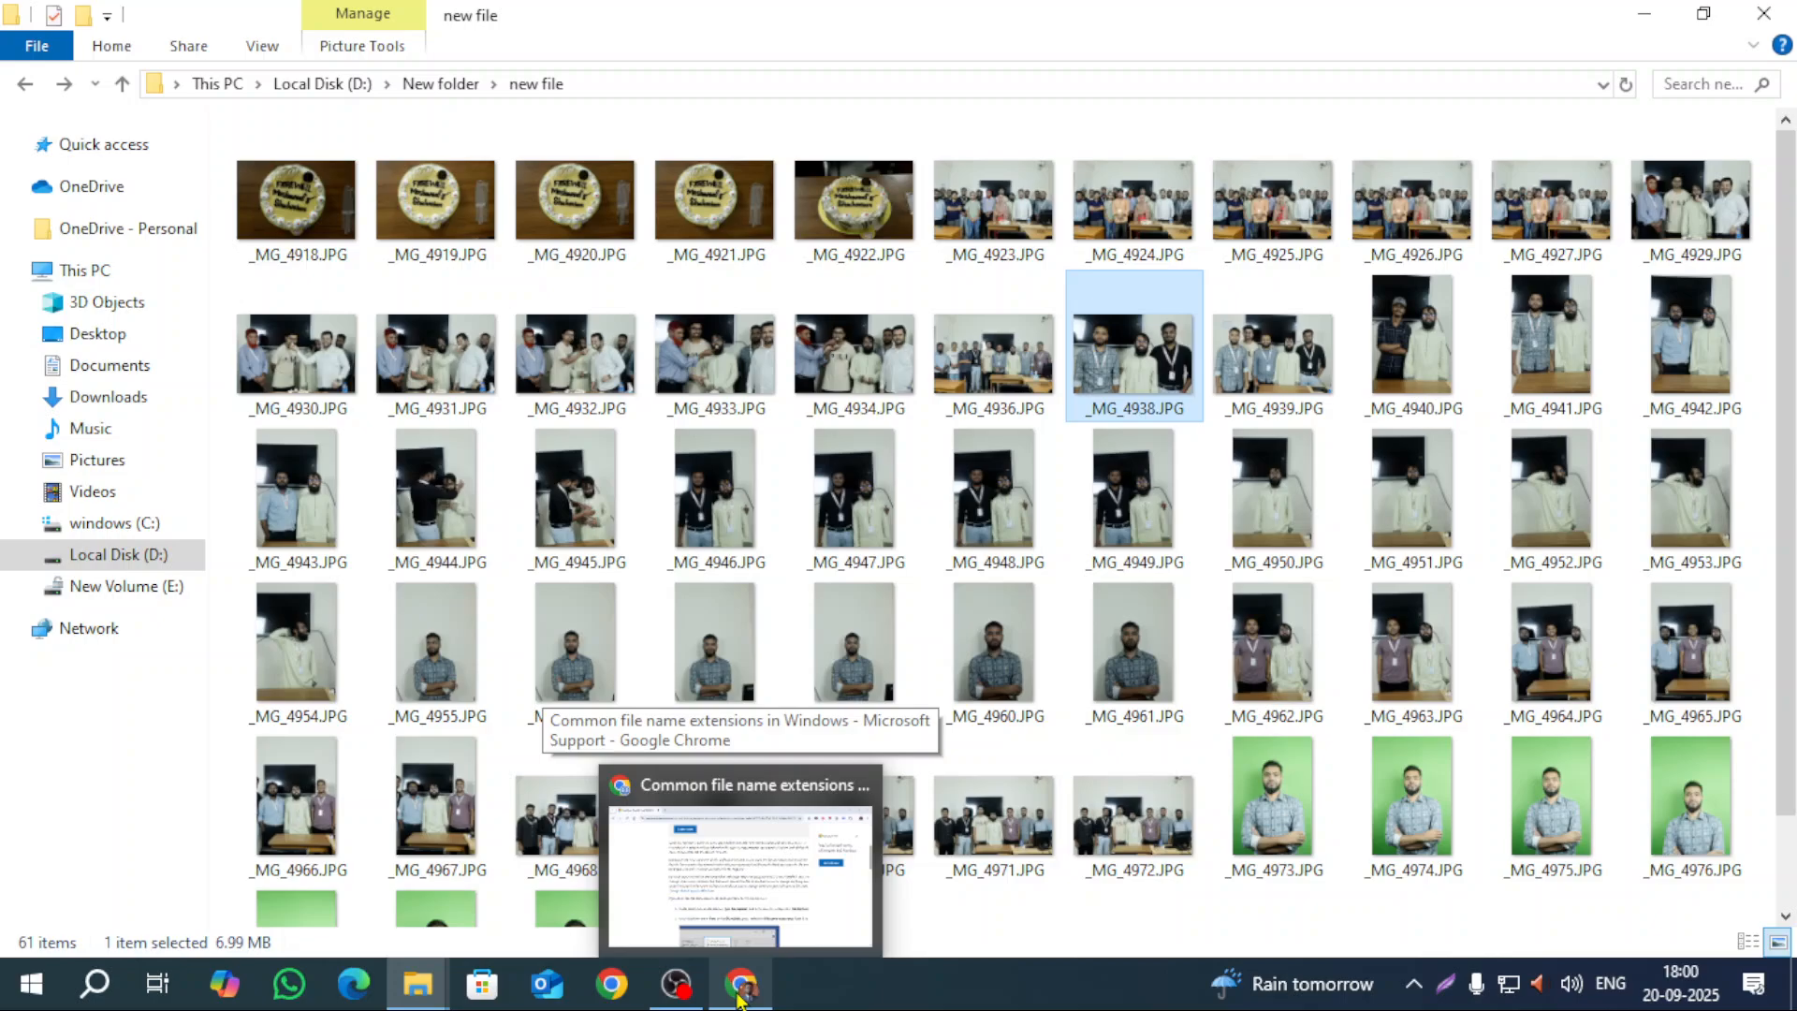
Step: Search 'winrar' in a new Chrome tab, download the winrar-x64-713 installer and check its progress
click(740, 998)
click(383, 28)
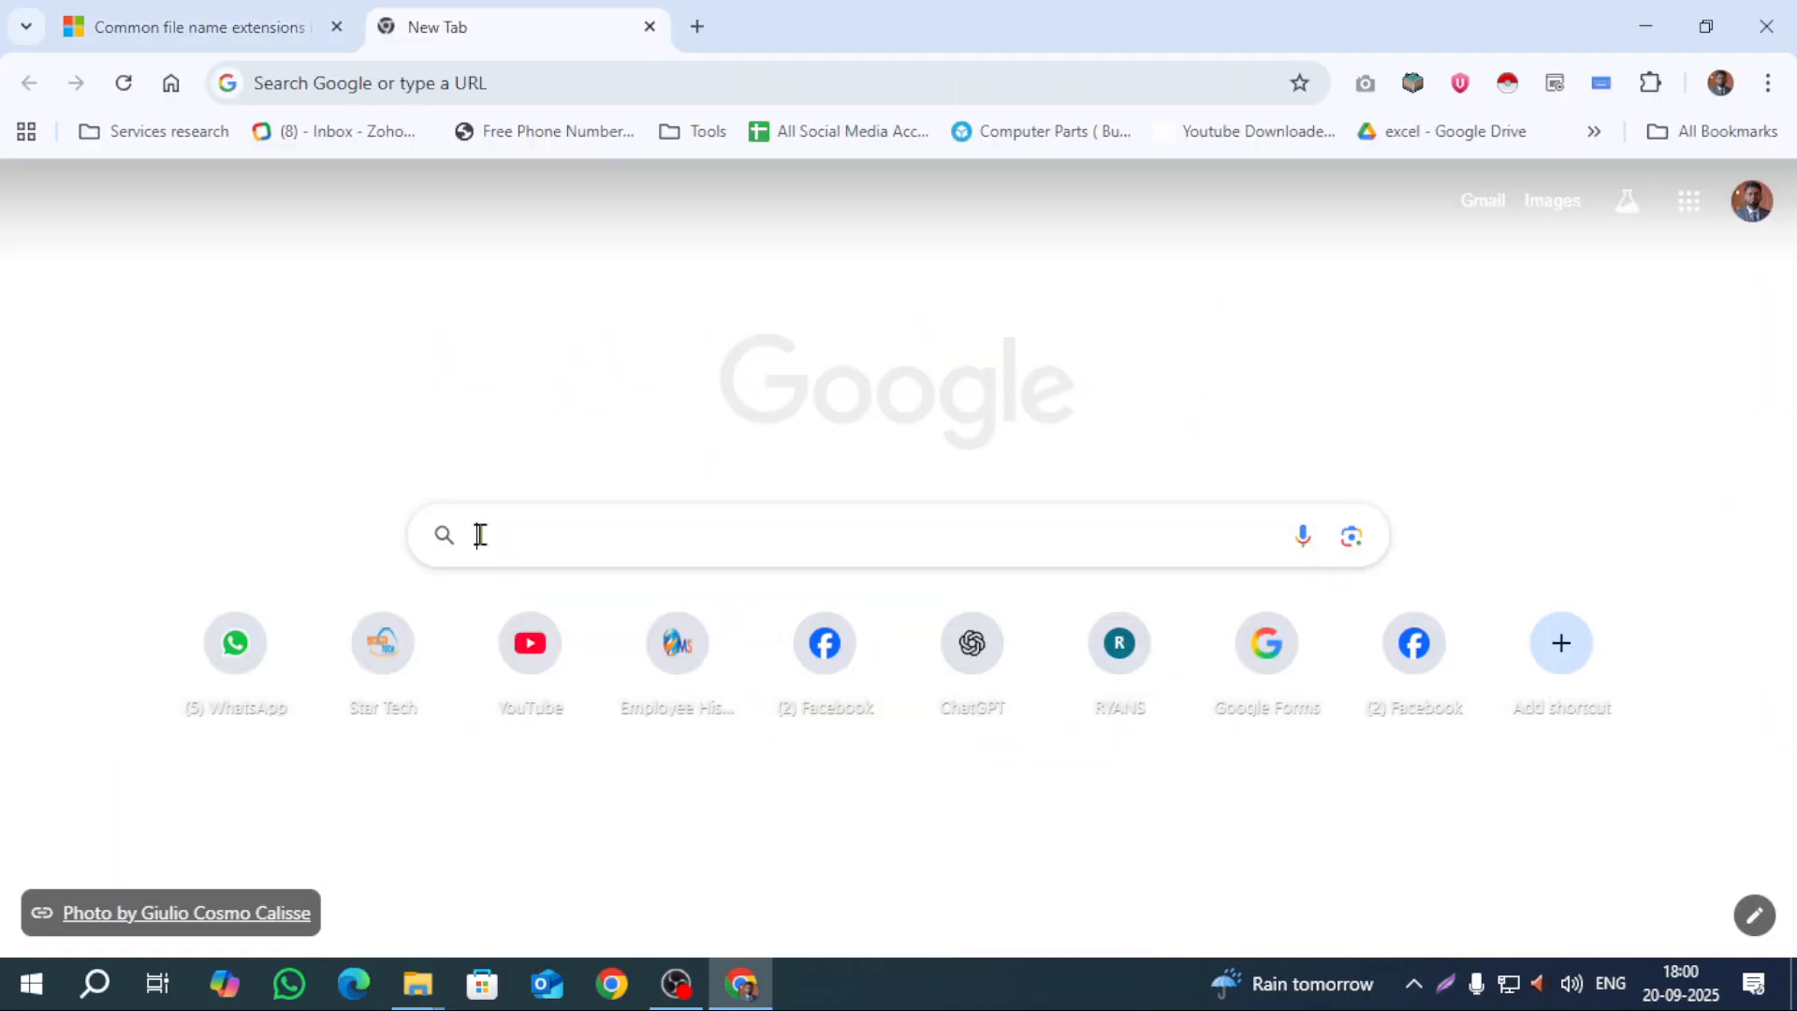
click(474, 530)
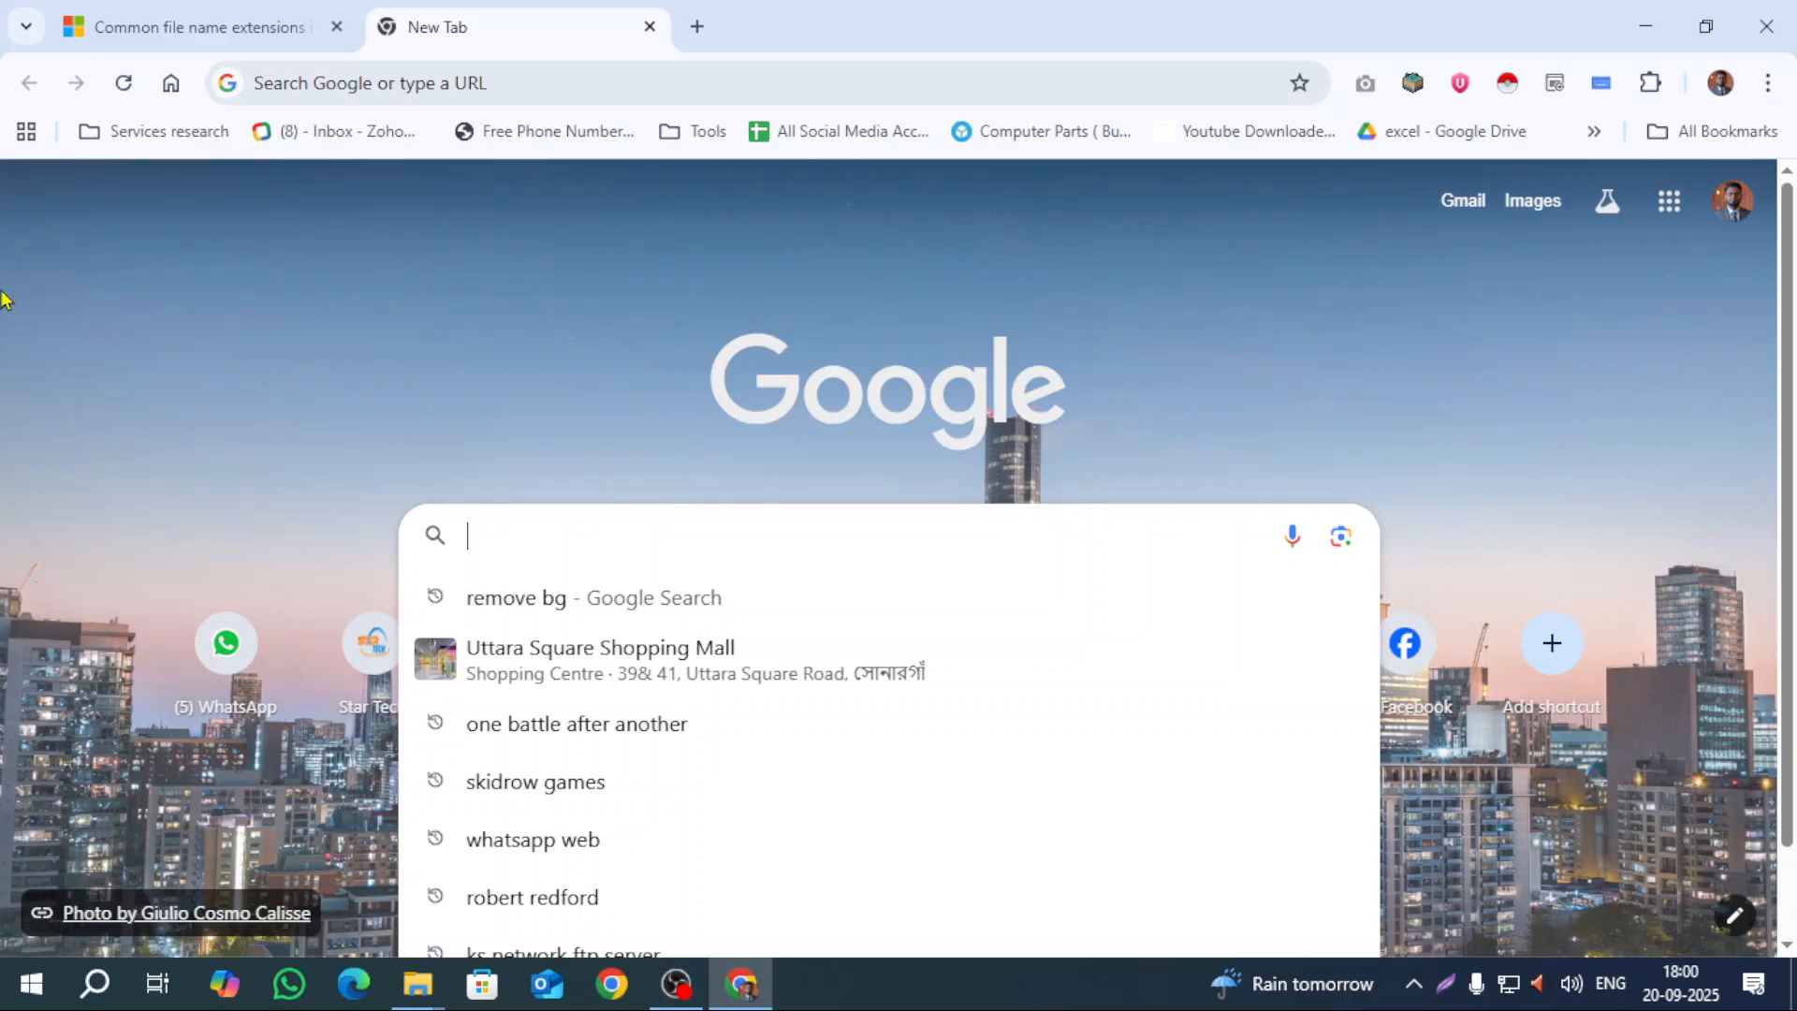
text(winrar)
key(Return)
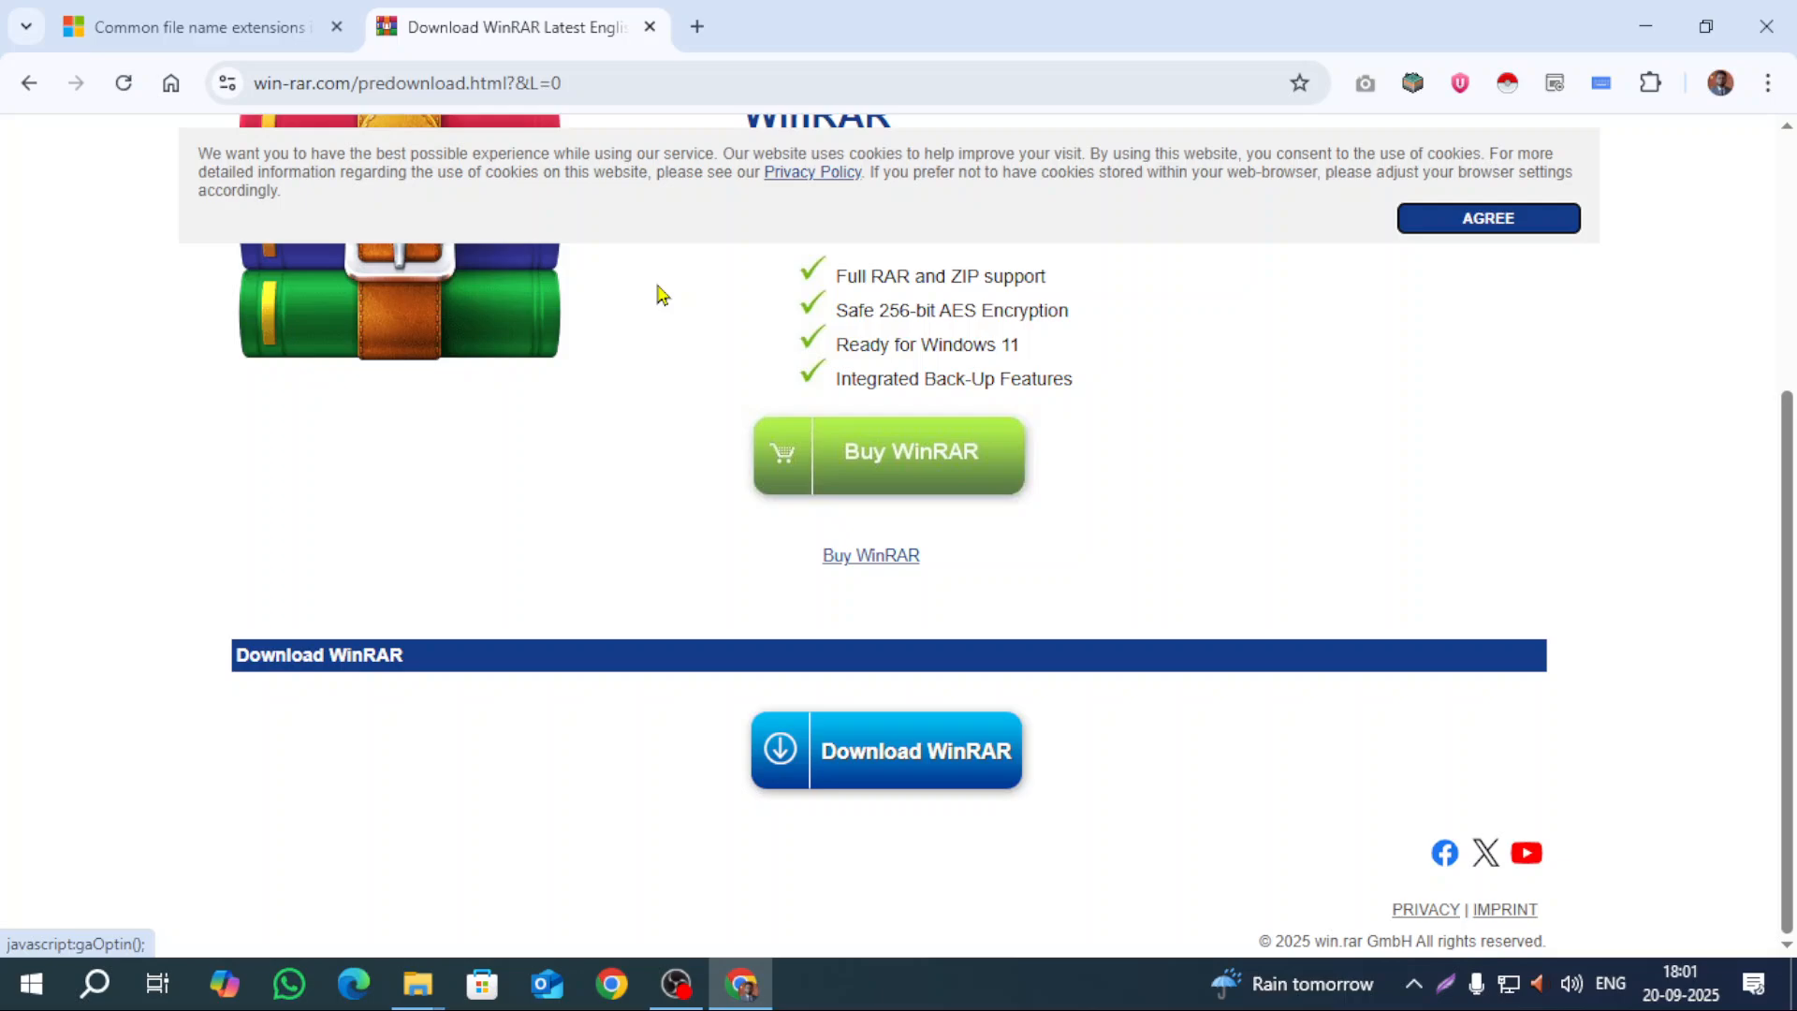
click(1674, 94)
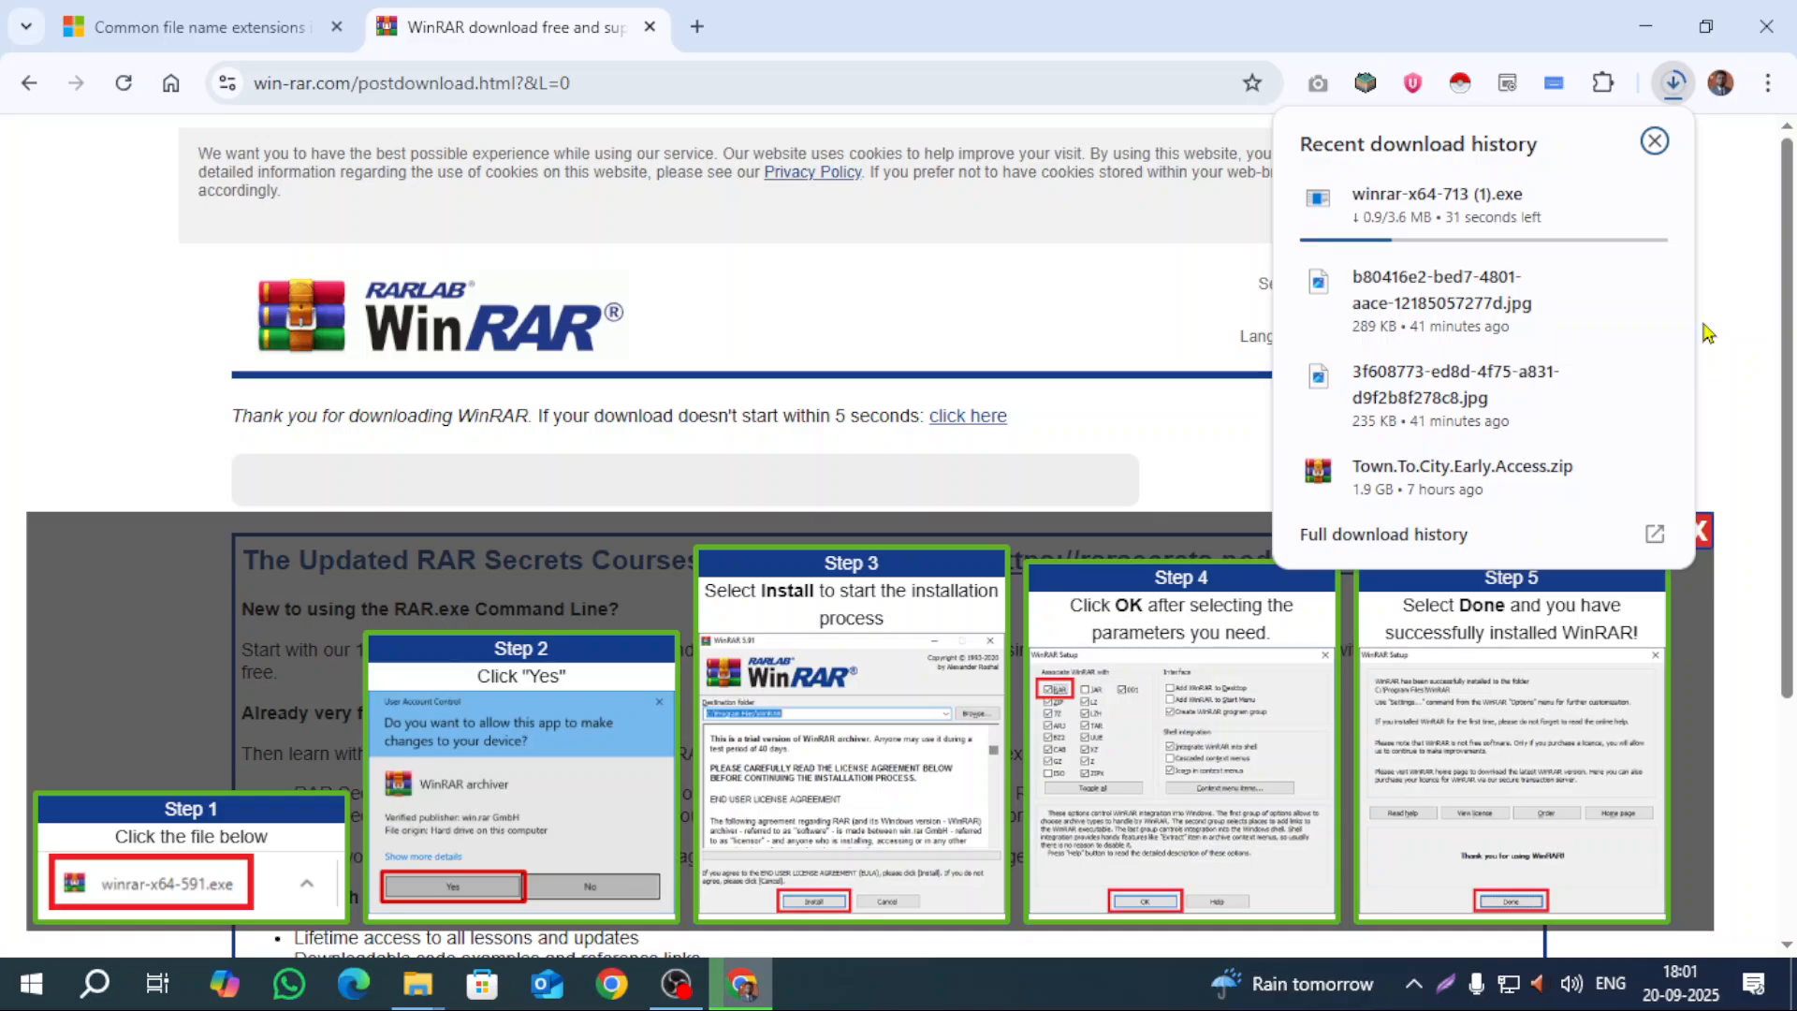
click(404, 999)
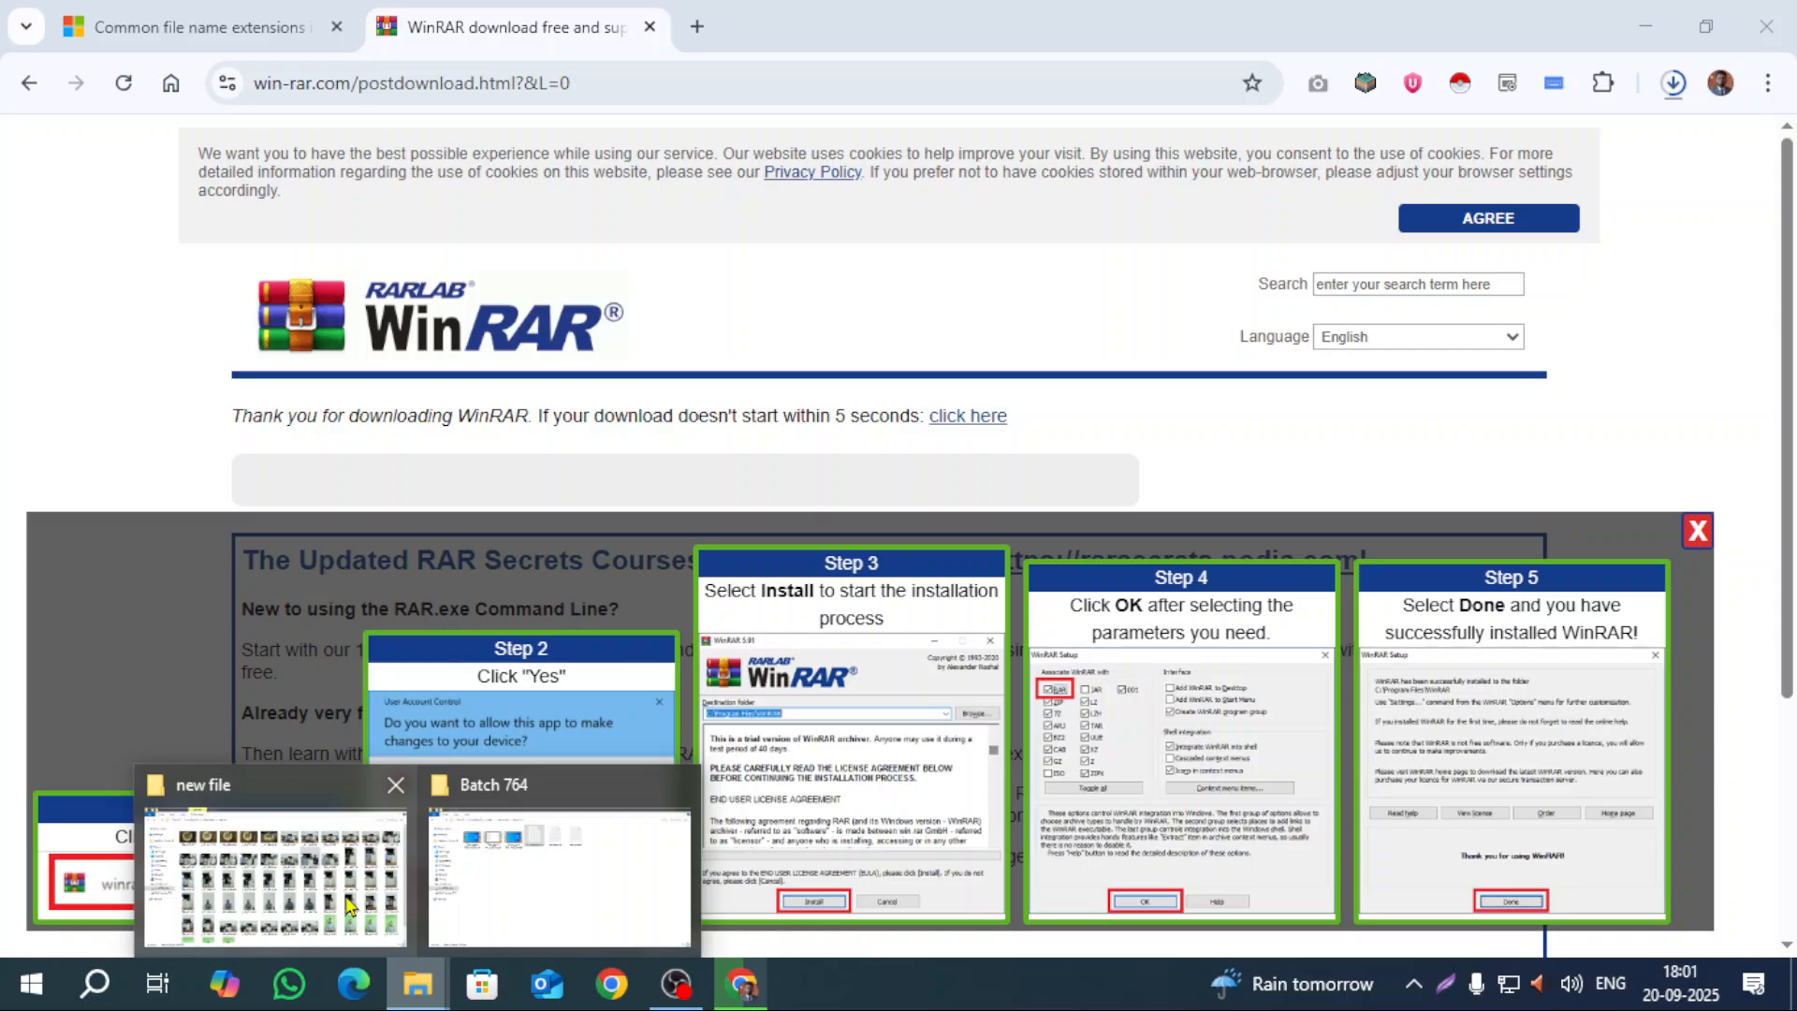
Step: Open _MG_4938.JPG in the new file folder, then confirm Chrome finished the 3.6 MB WinRAR installer download
click(348, 905)
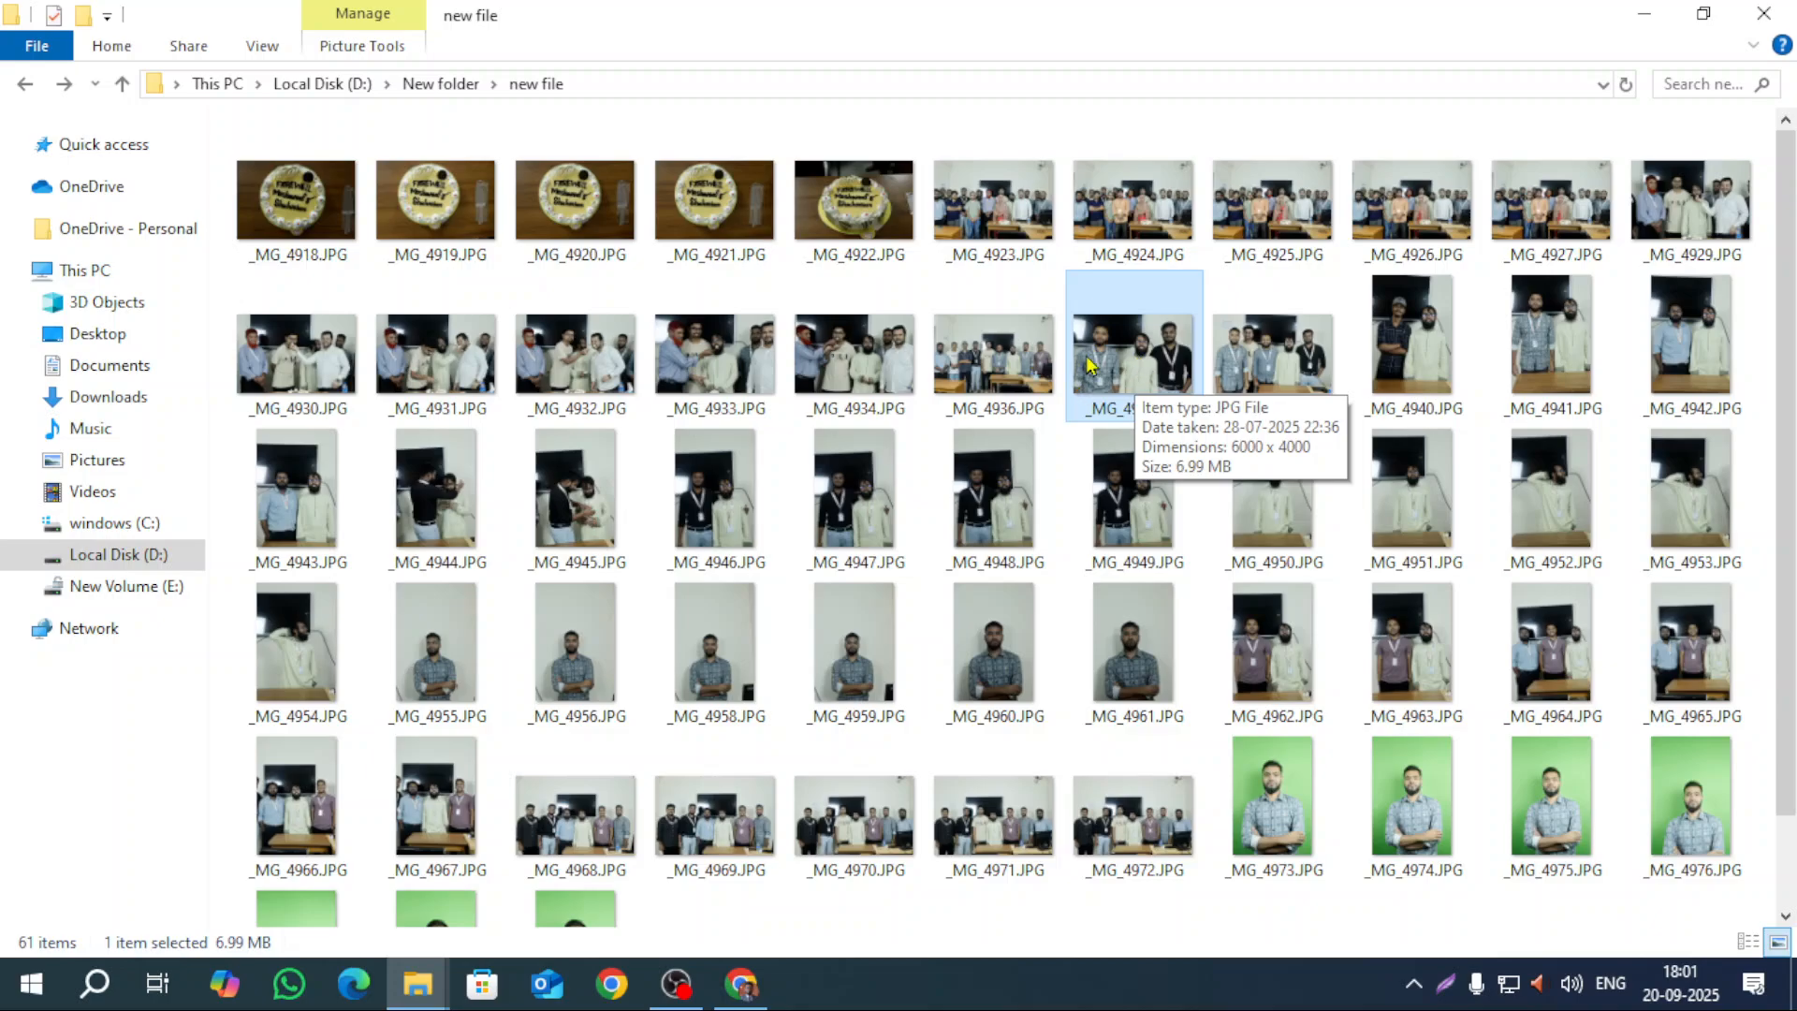
double_click(1109, 356)
right_click(1112, 356)
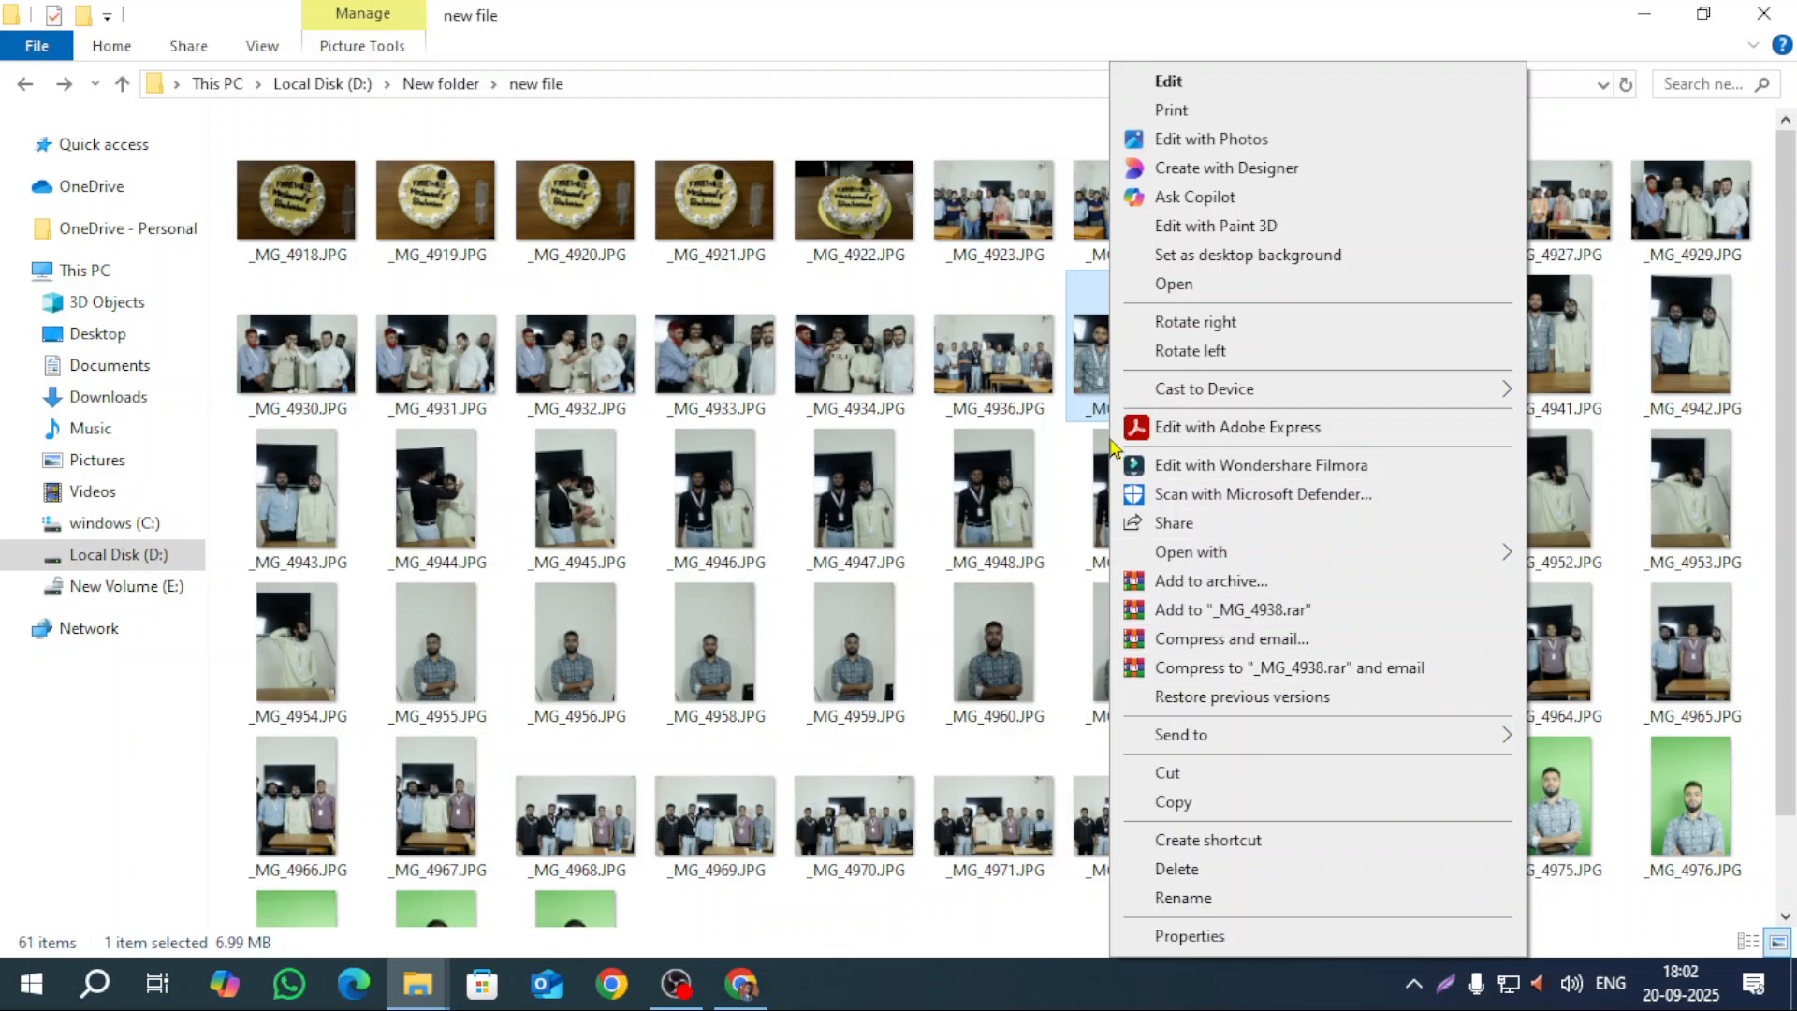
click(1097, 375)
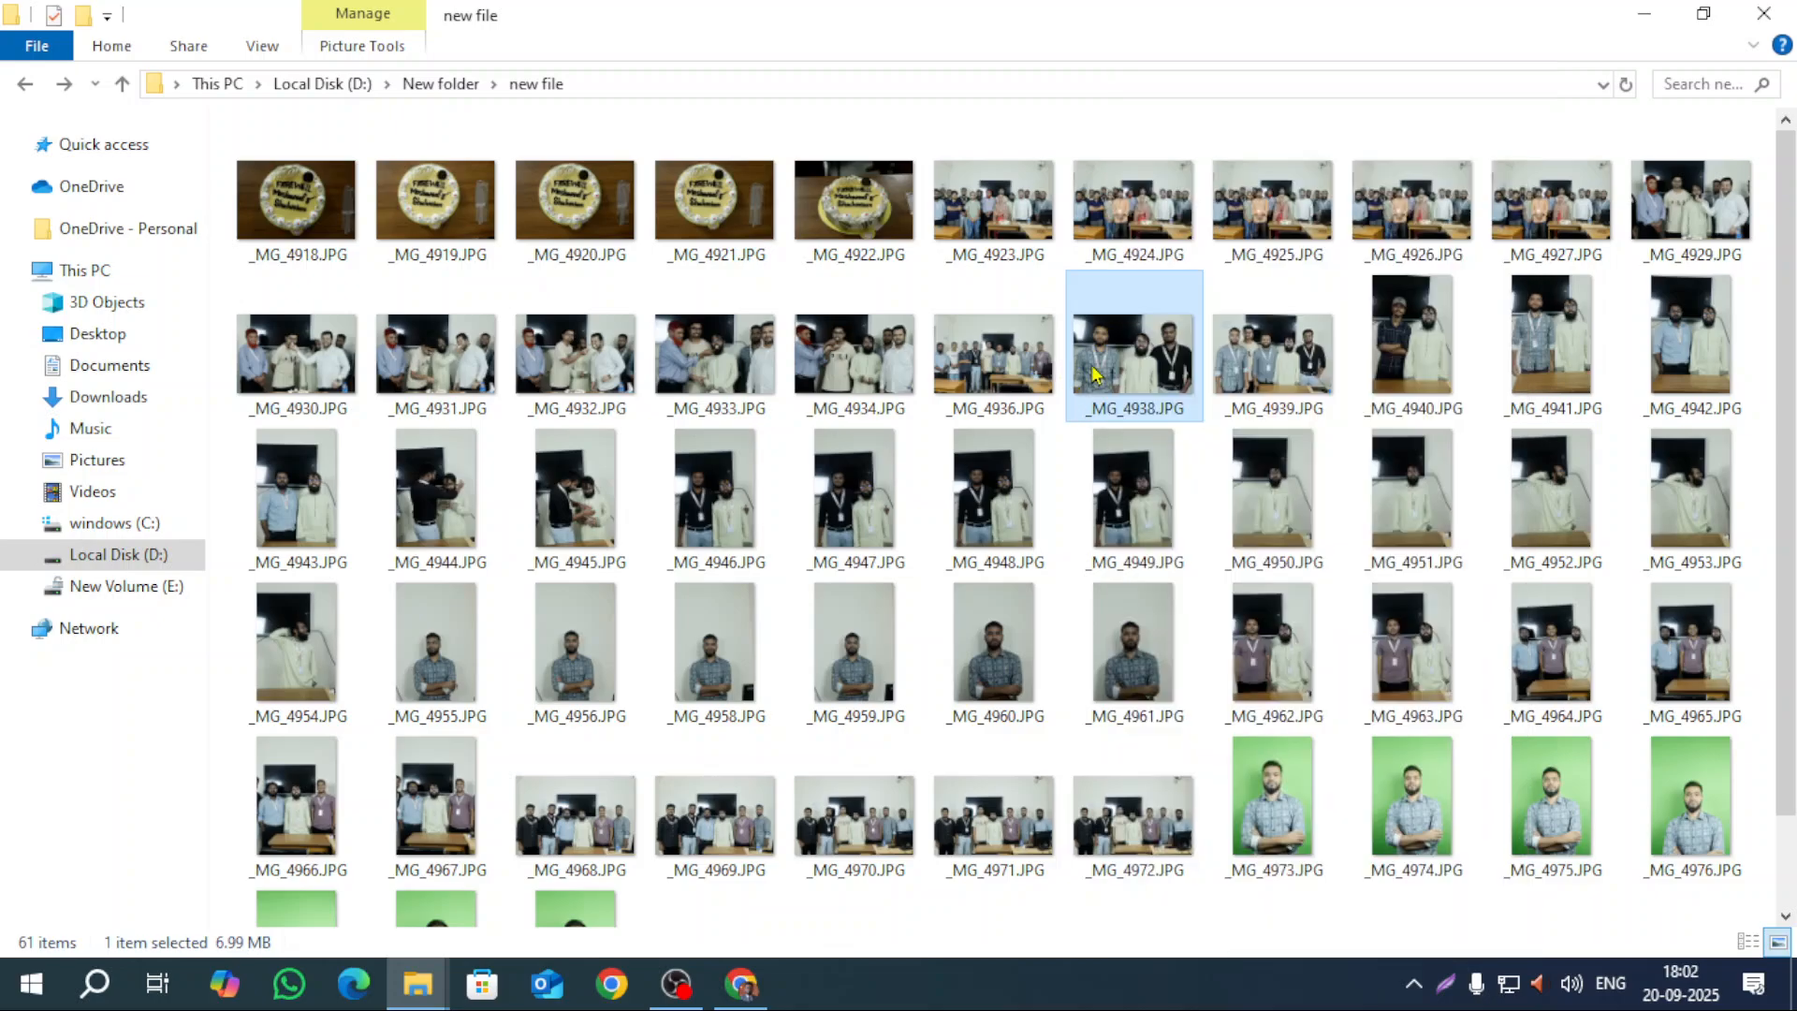
click(721, 999)
click(1672, 83)
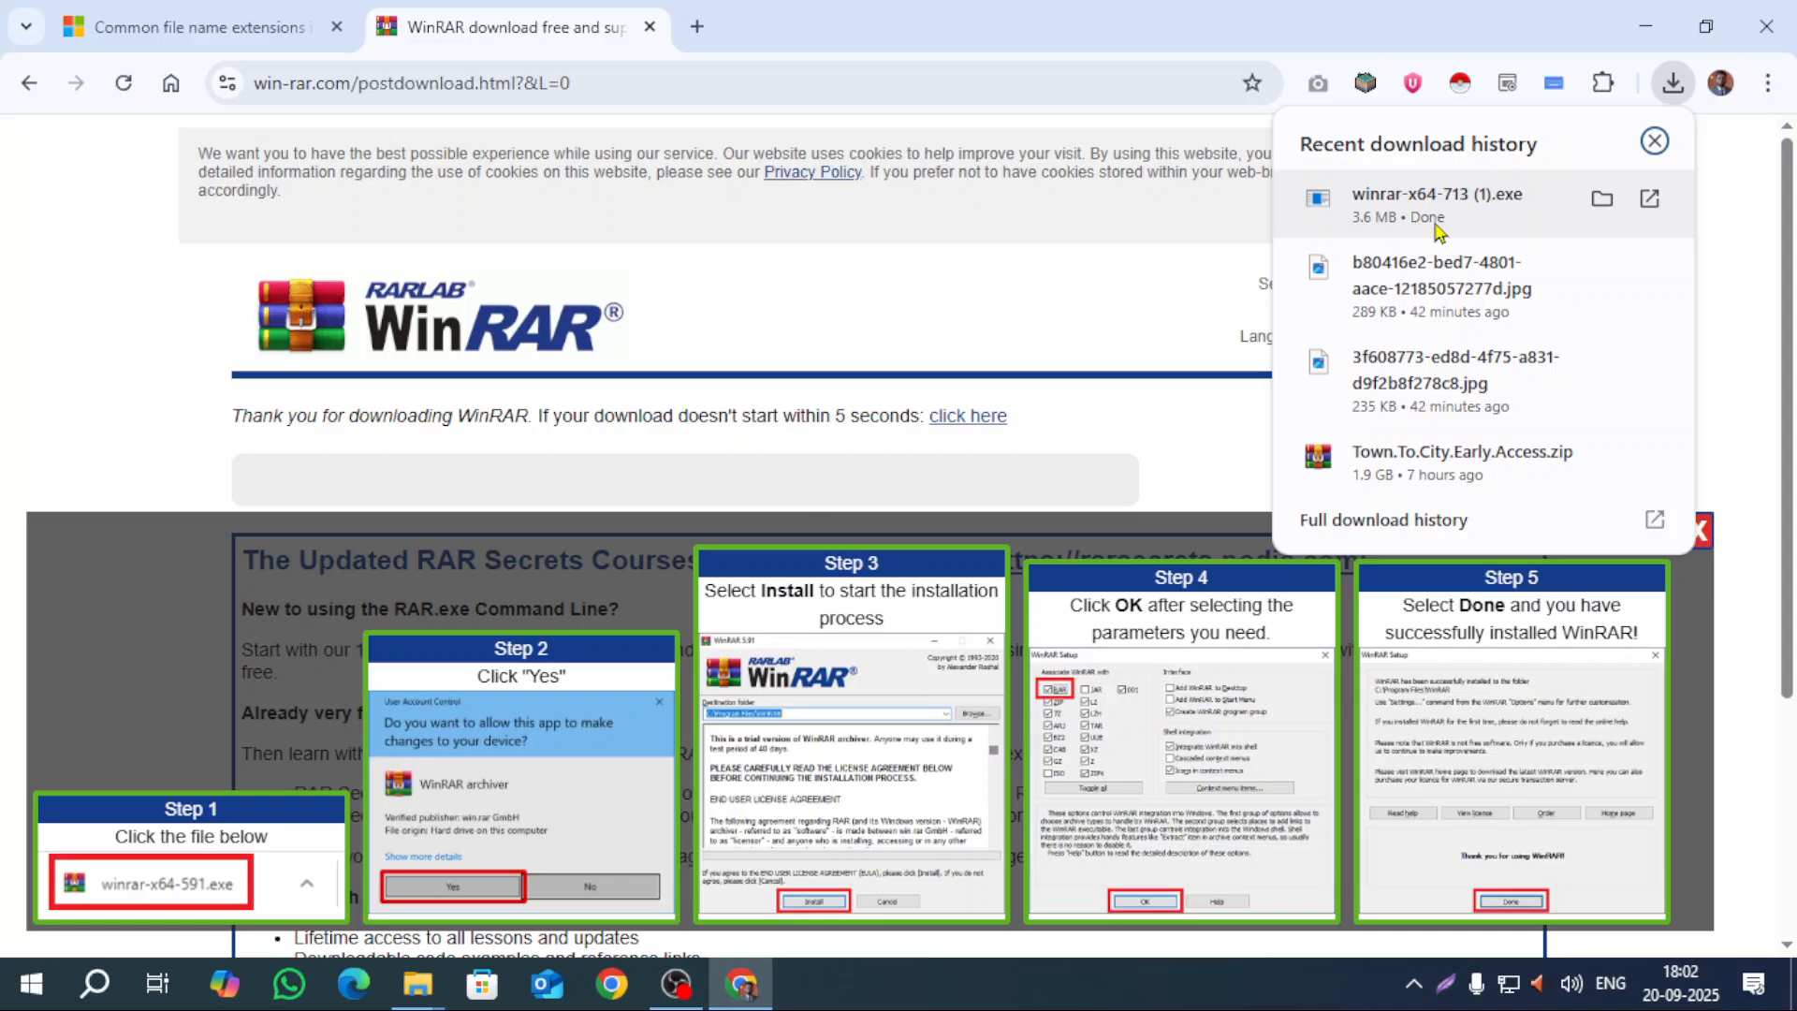
Step: Launch the WinRAR installer and keep the destination C:\Program Files\WinRAR
click(1438, 229)
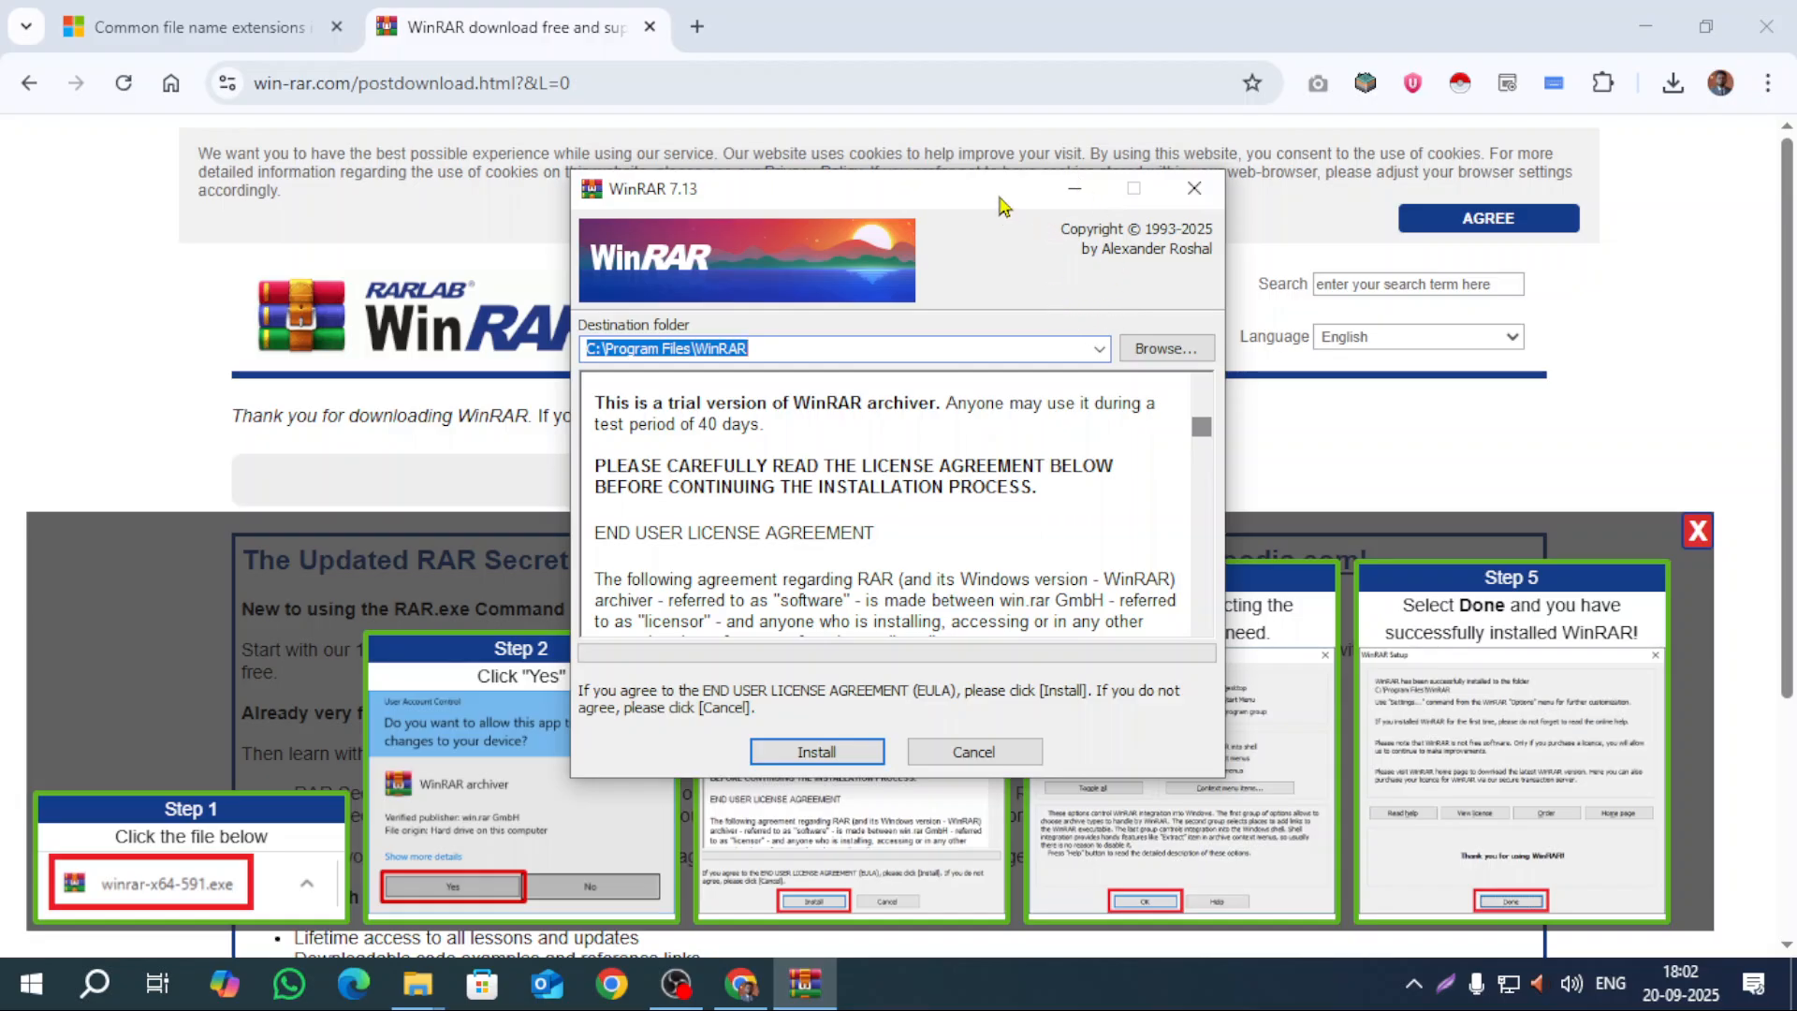
drag(998, 195, 1017, 95)
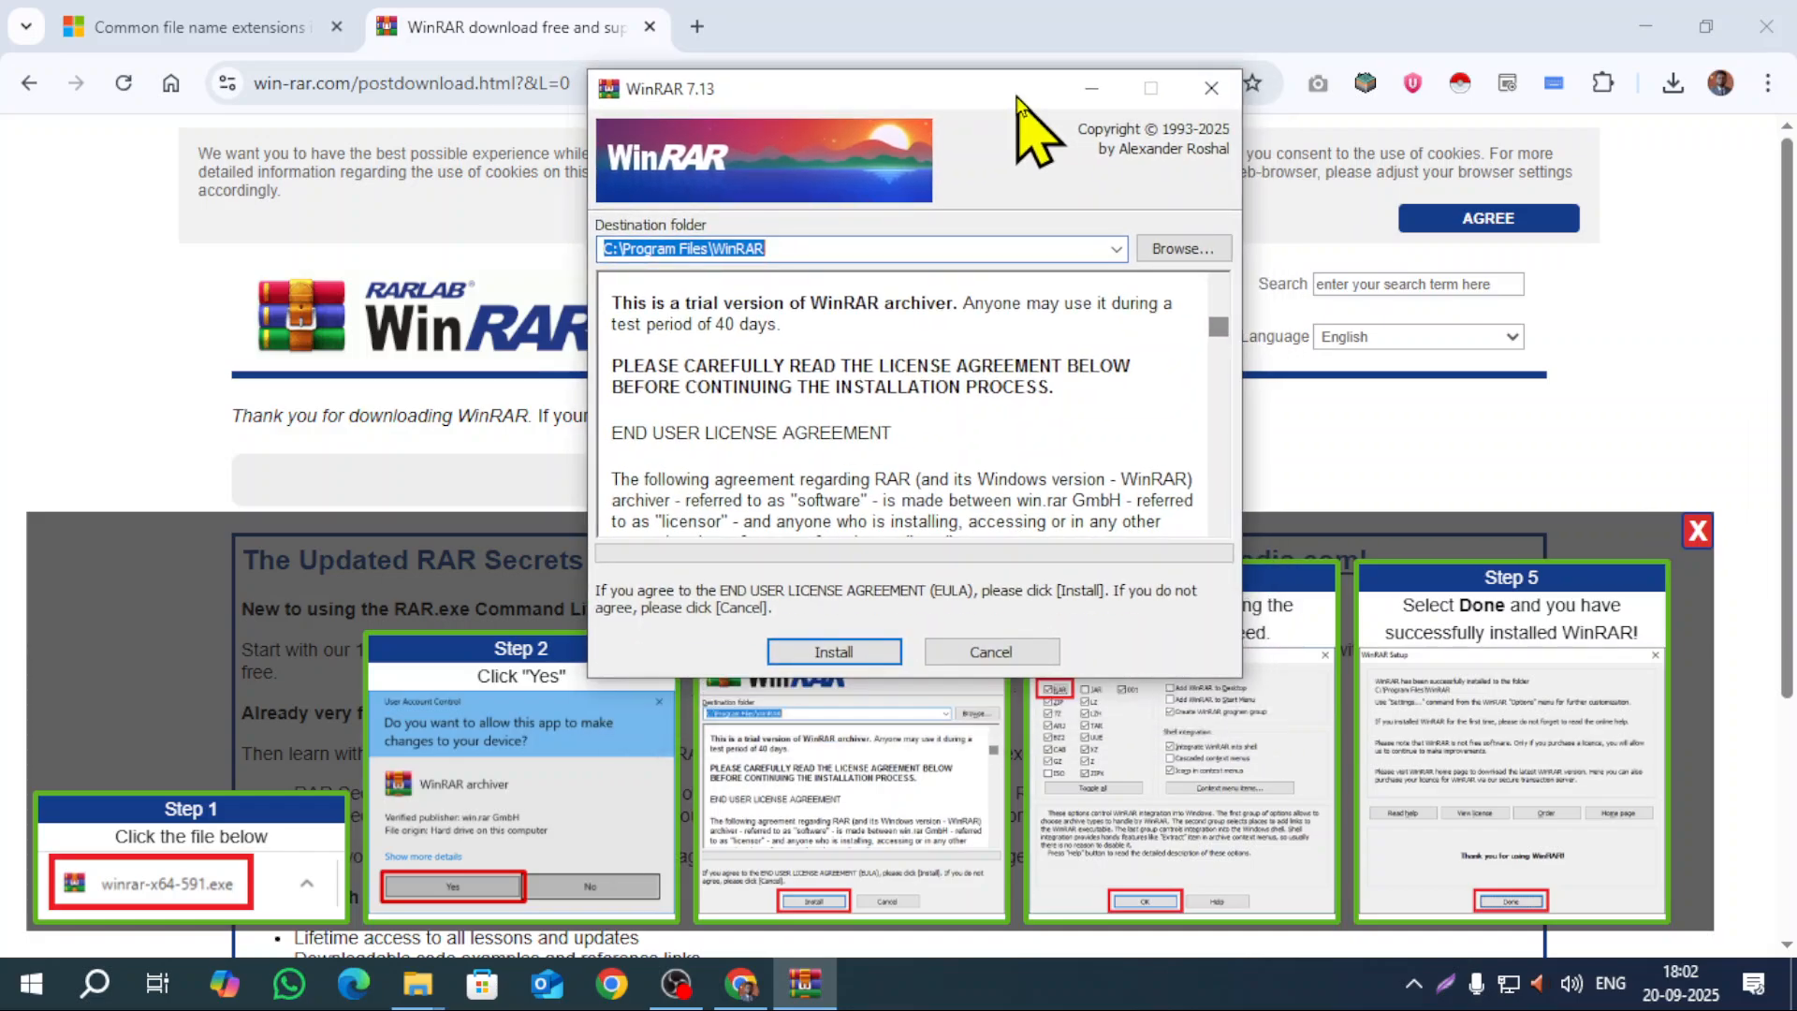
drag(605, 248, 853, 273)
click(828, 250)
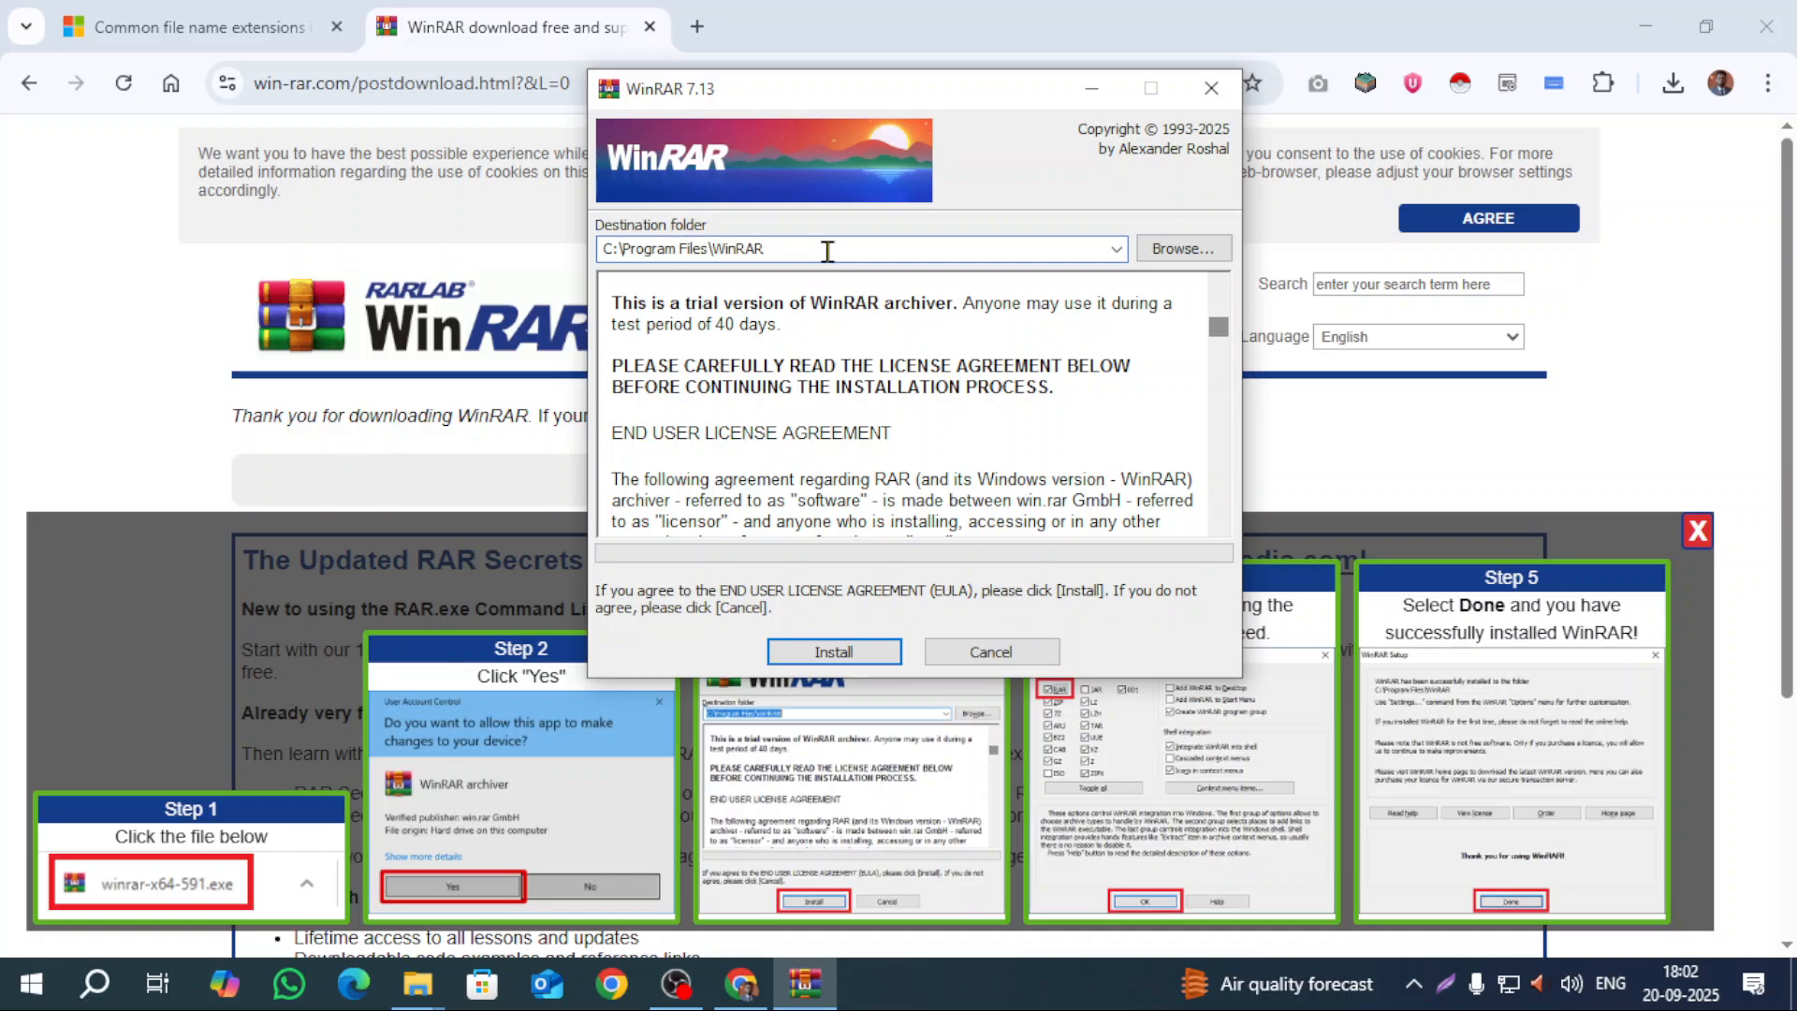
double_click(827, 251)
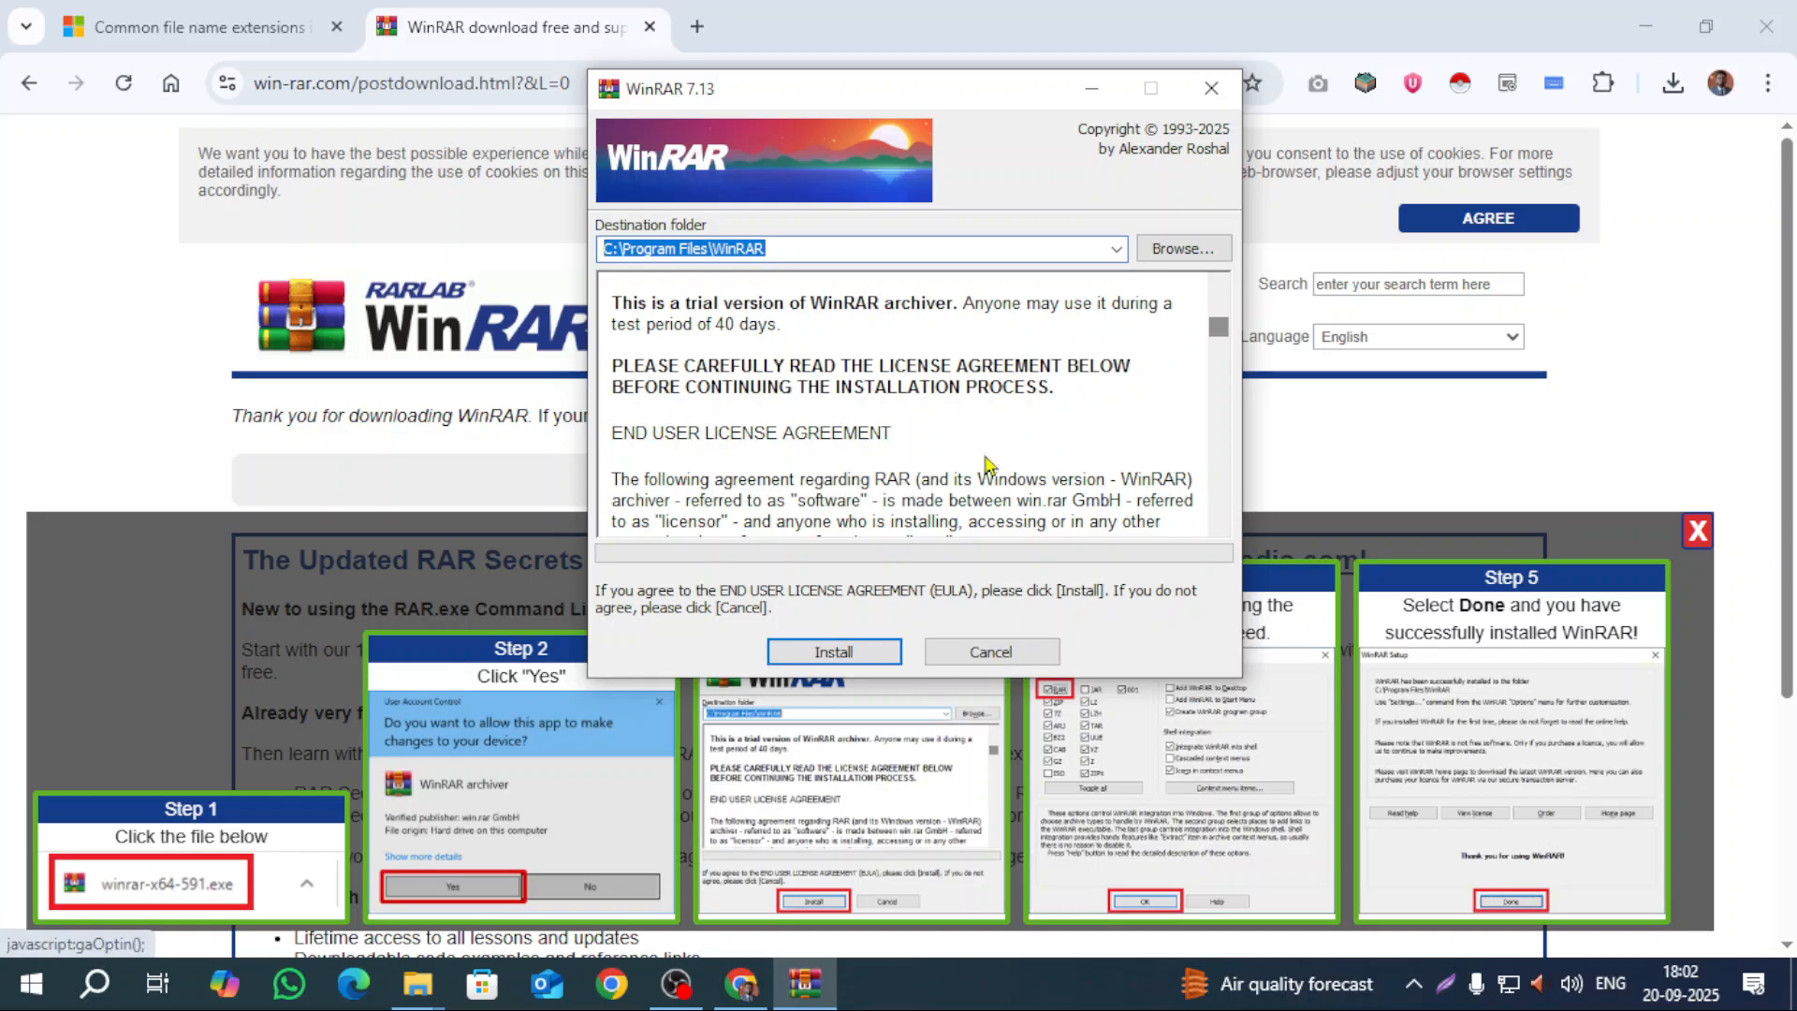
click(818, 248)
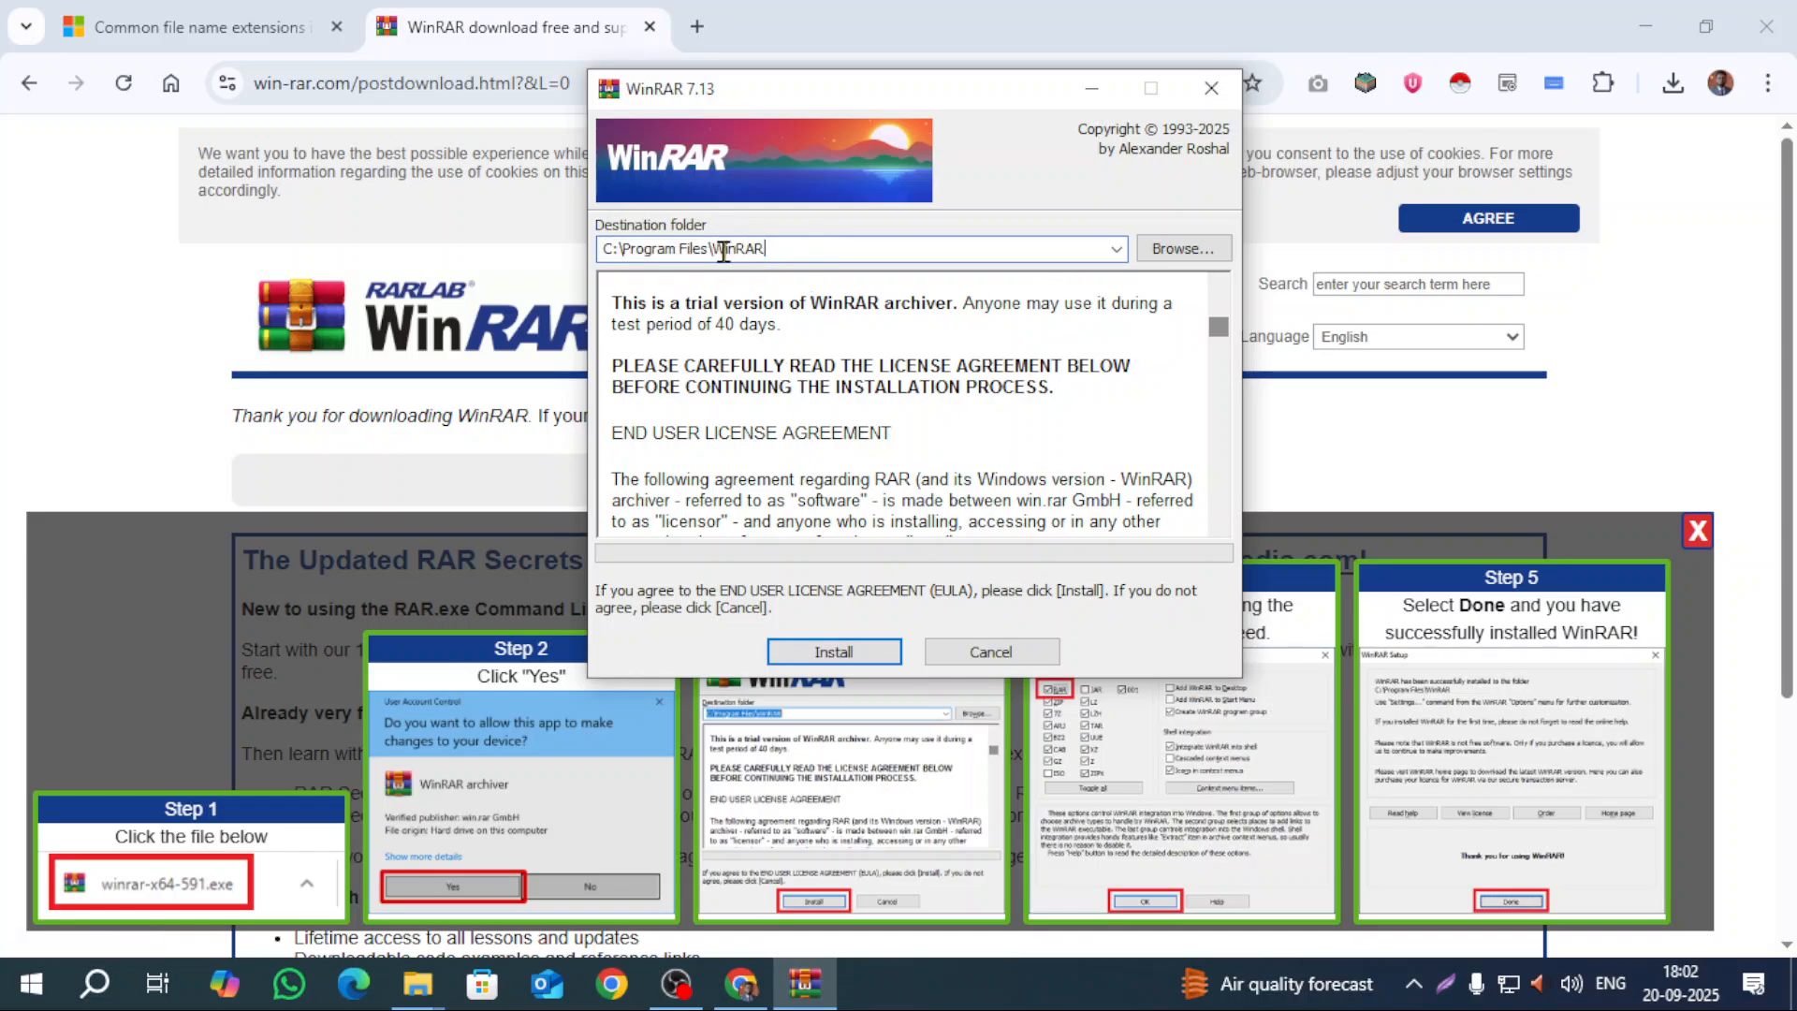
Step: Install WinRAR with the default file associations, then return to File Explorer
click(861, 659)
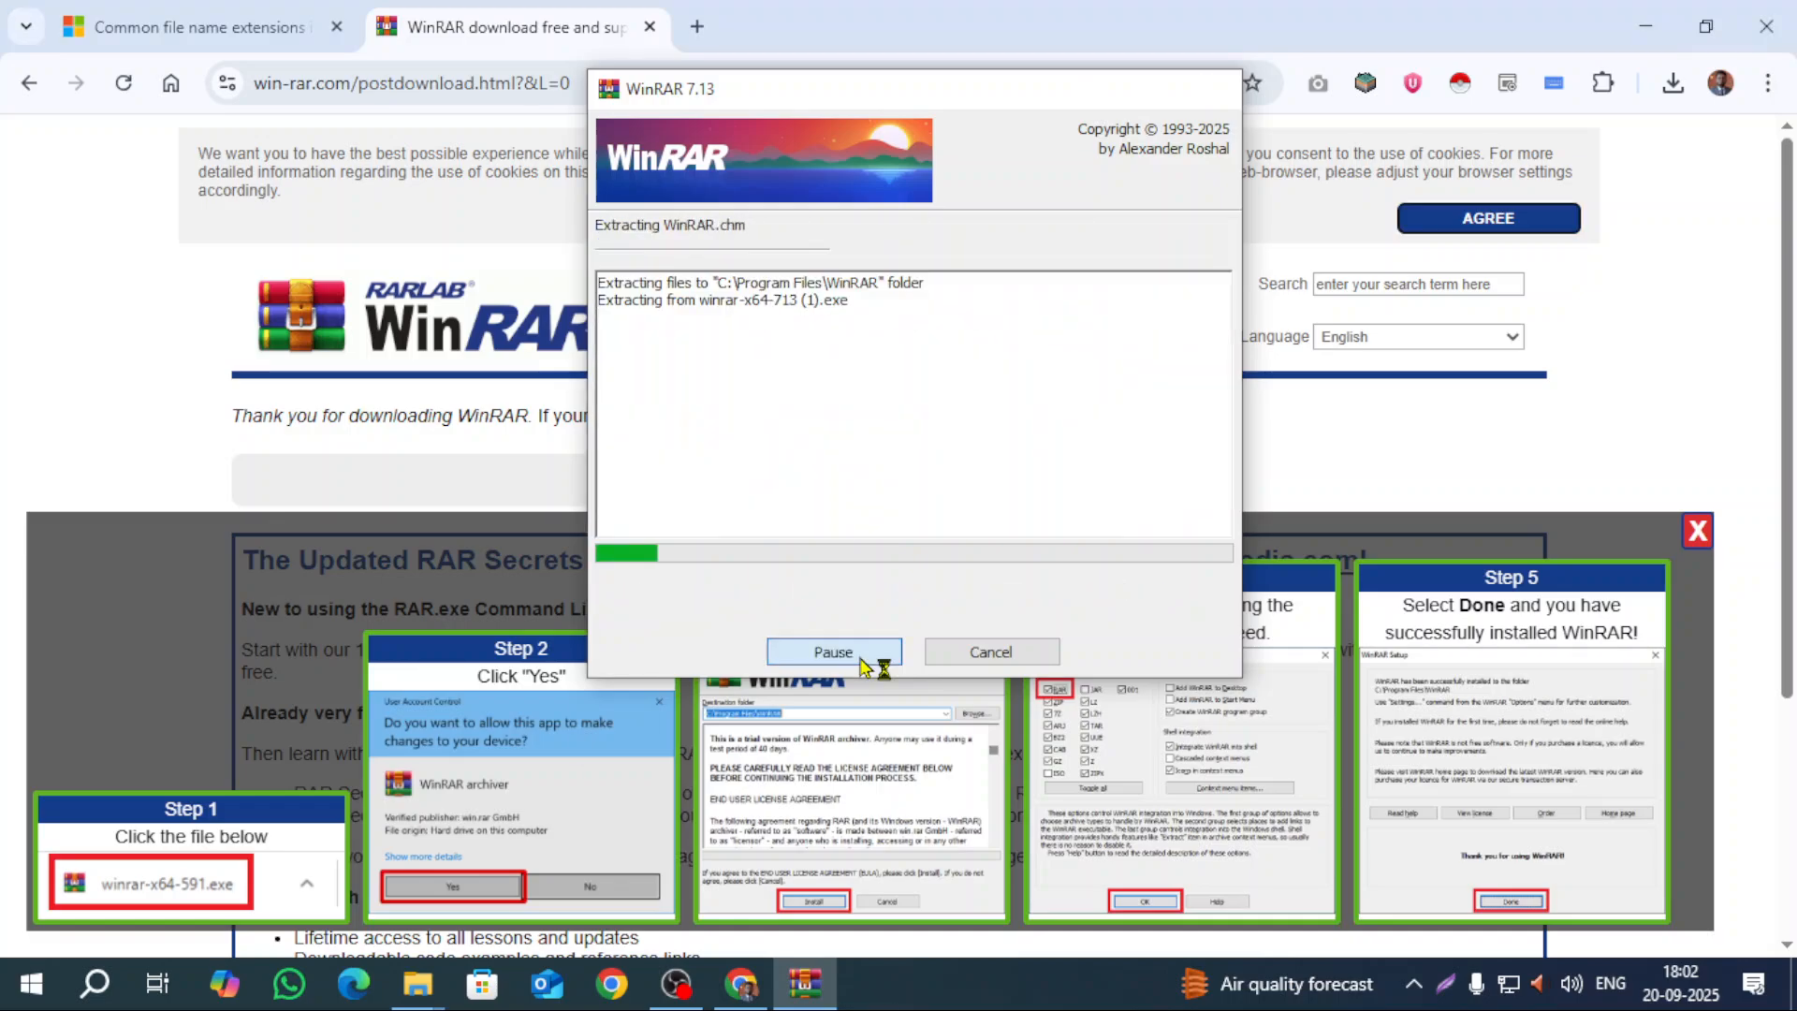
click(842, 739)
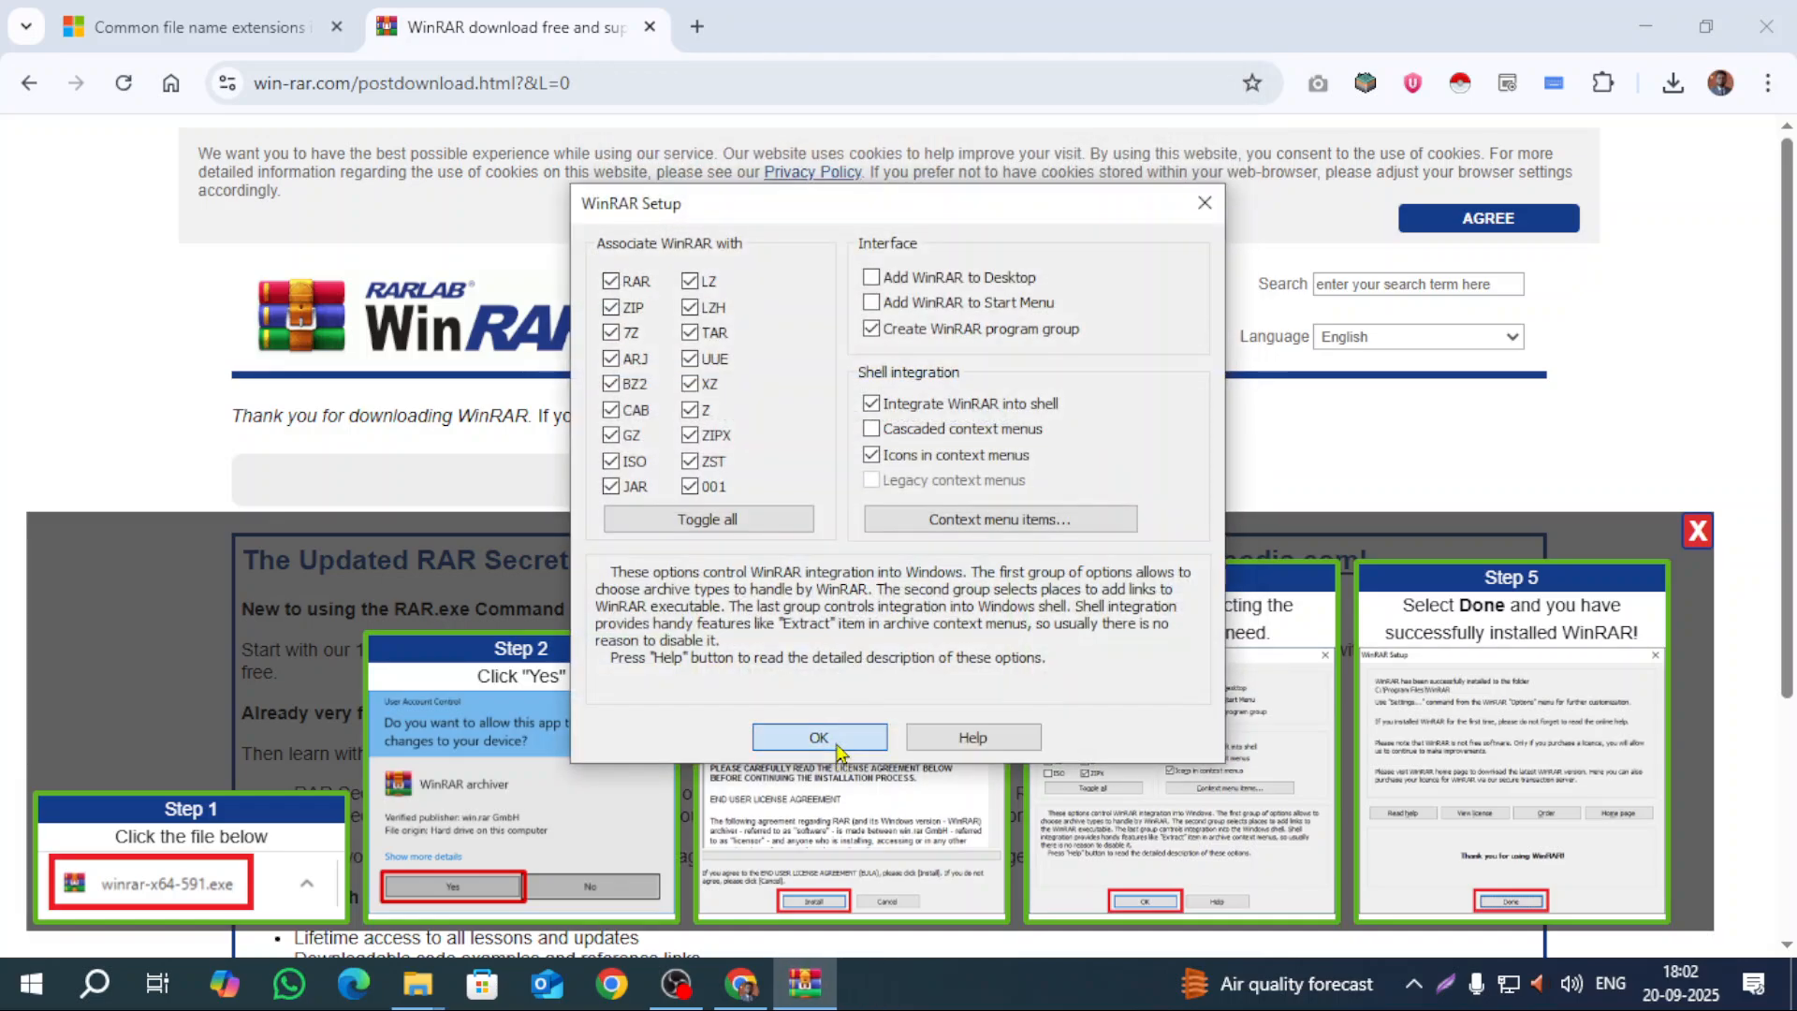
click(894, 738)
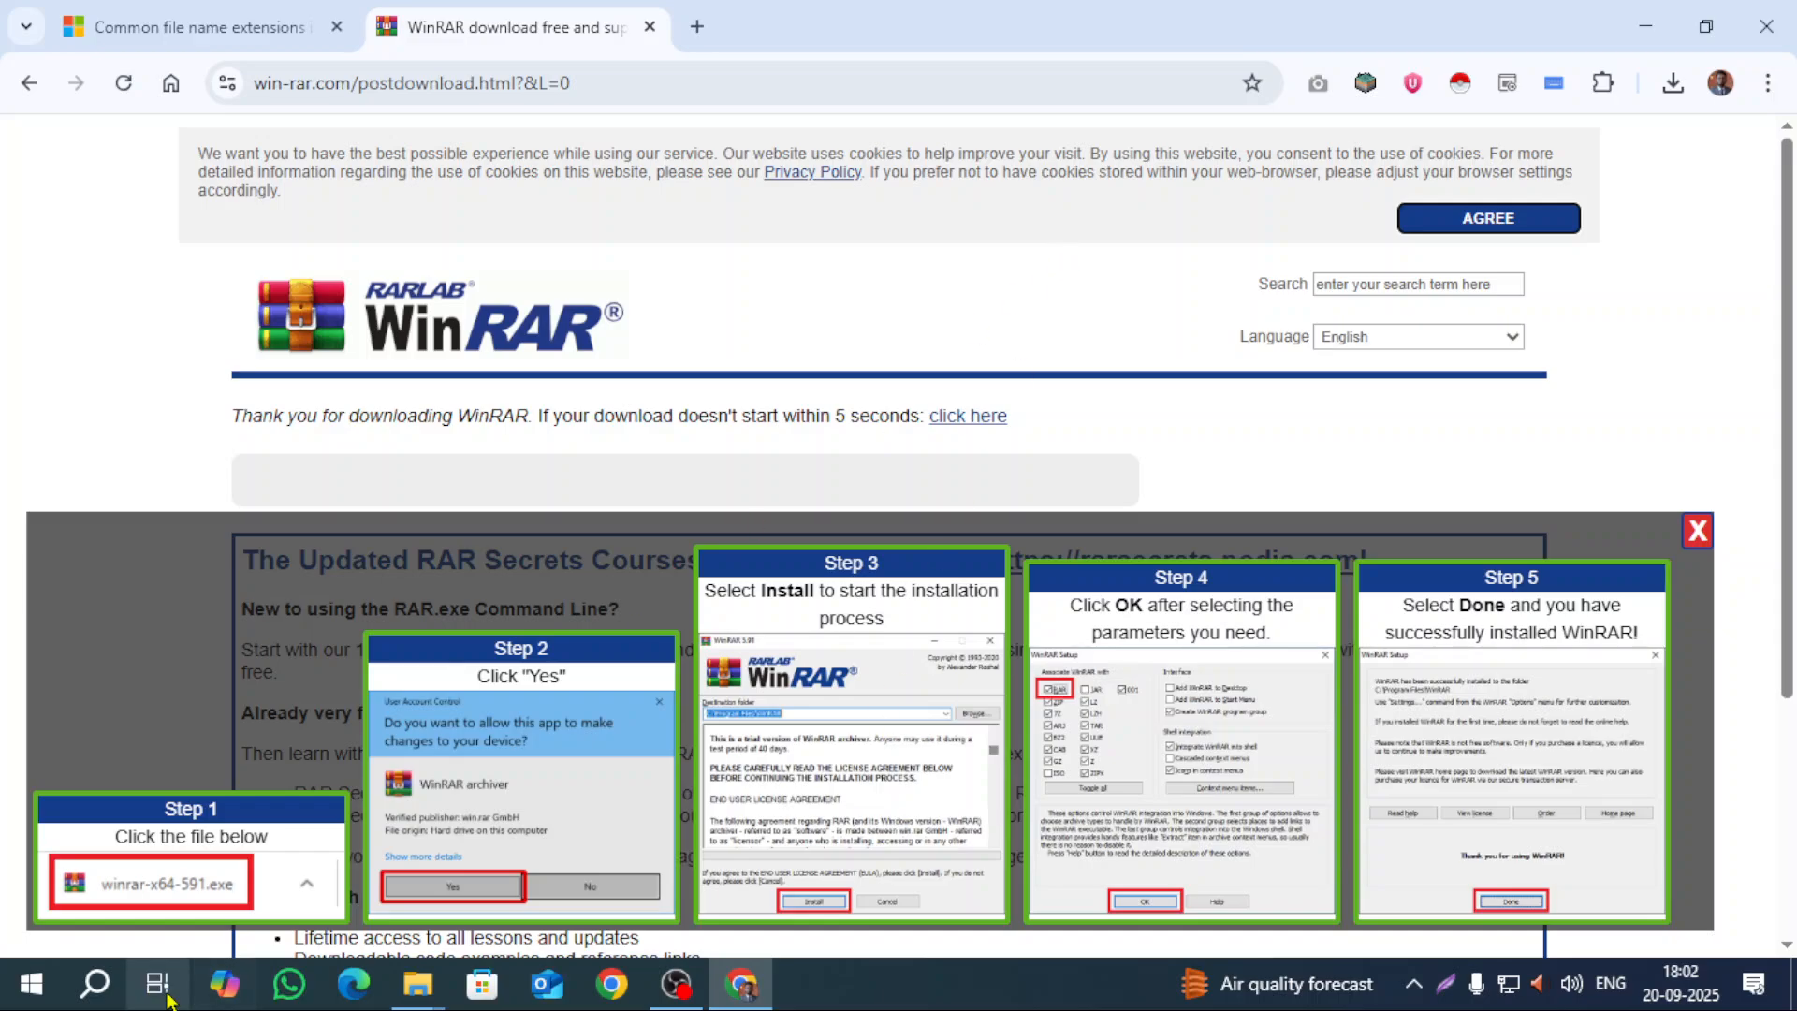
click(417, 982)
Step: Bring the new file folder window forward, dismissing the Start menu's power options
click(361, 895)
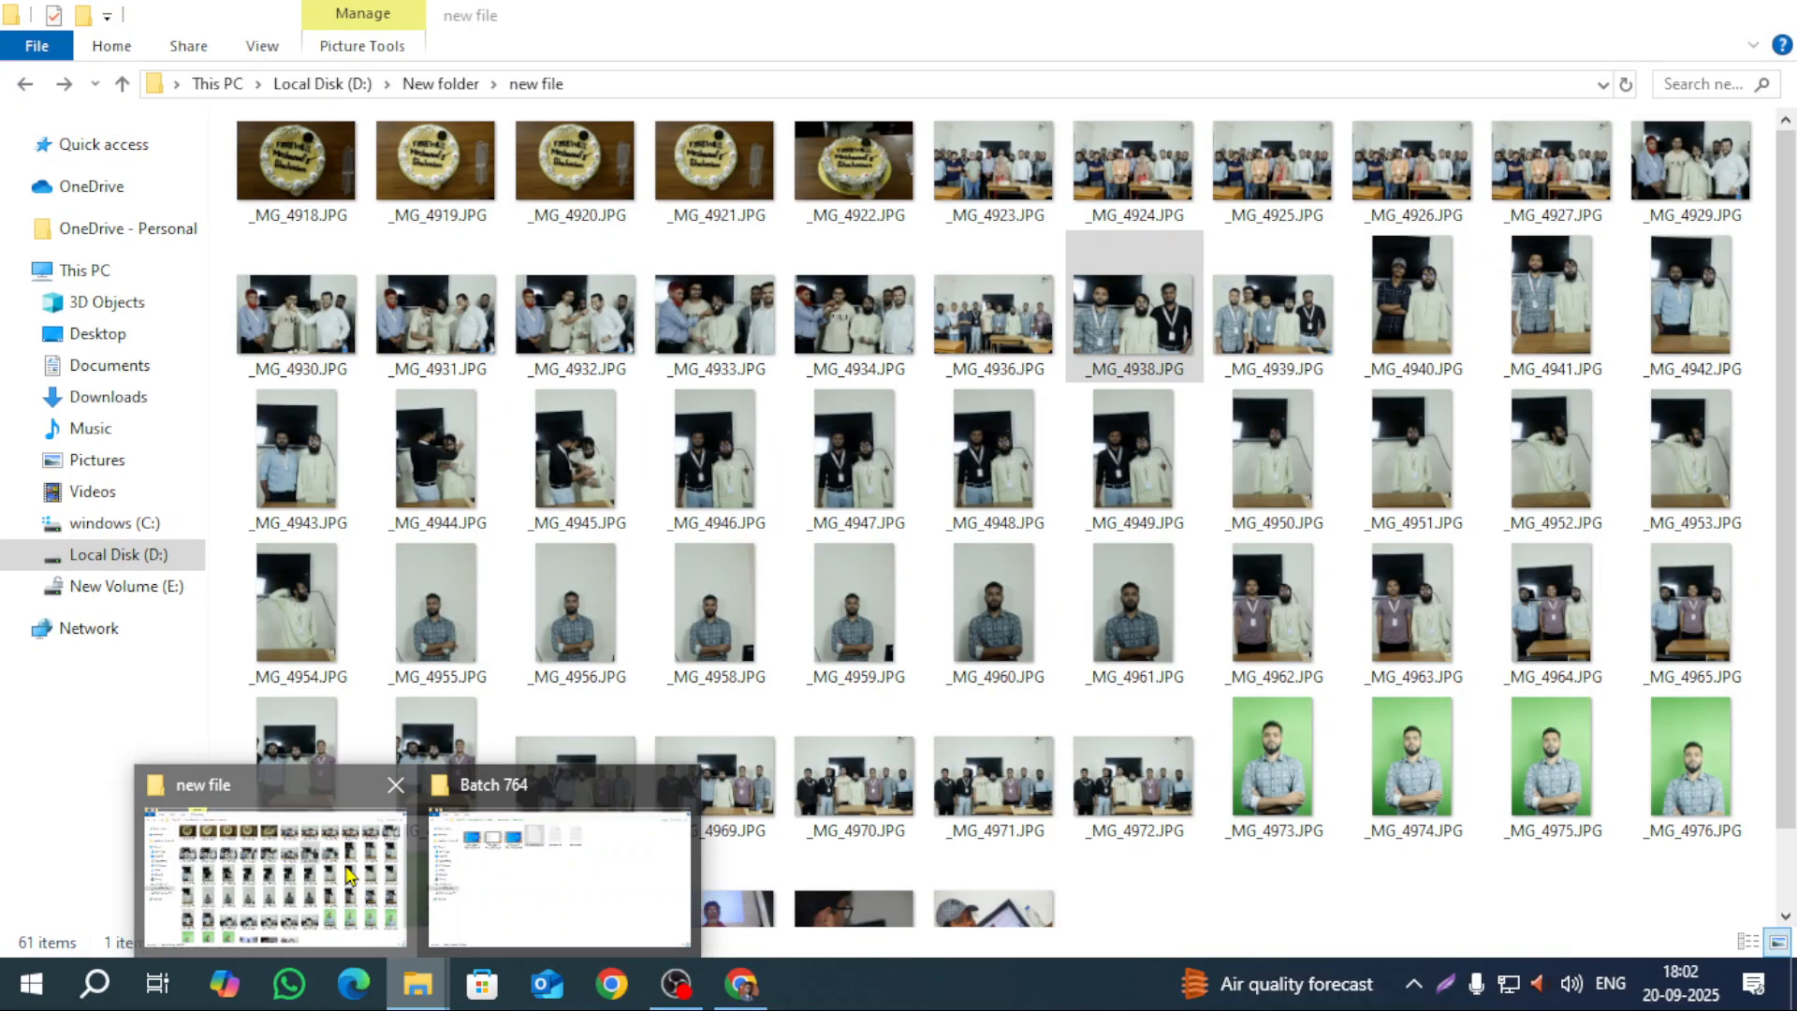
click(861, 323)
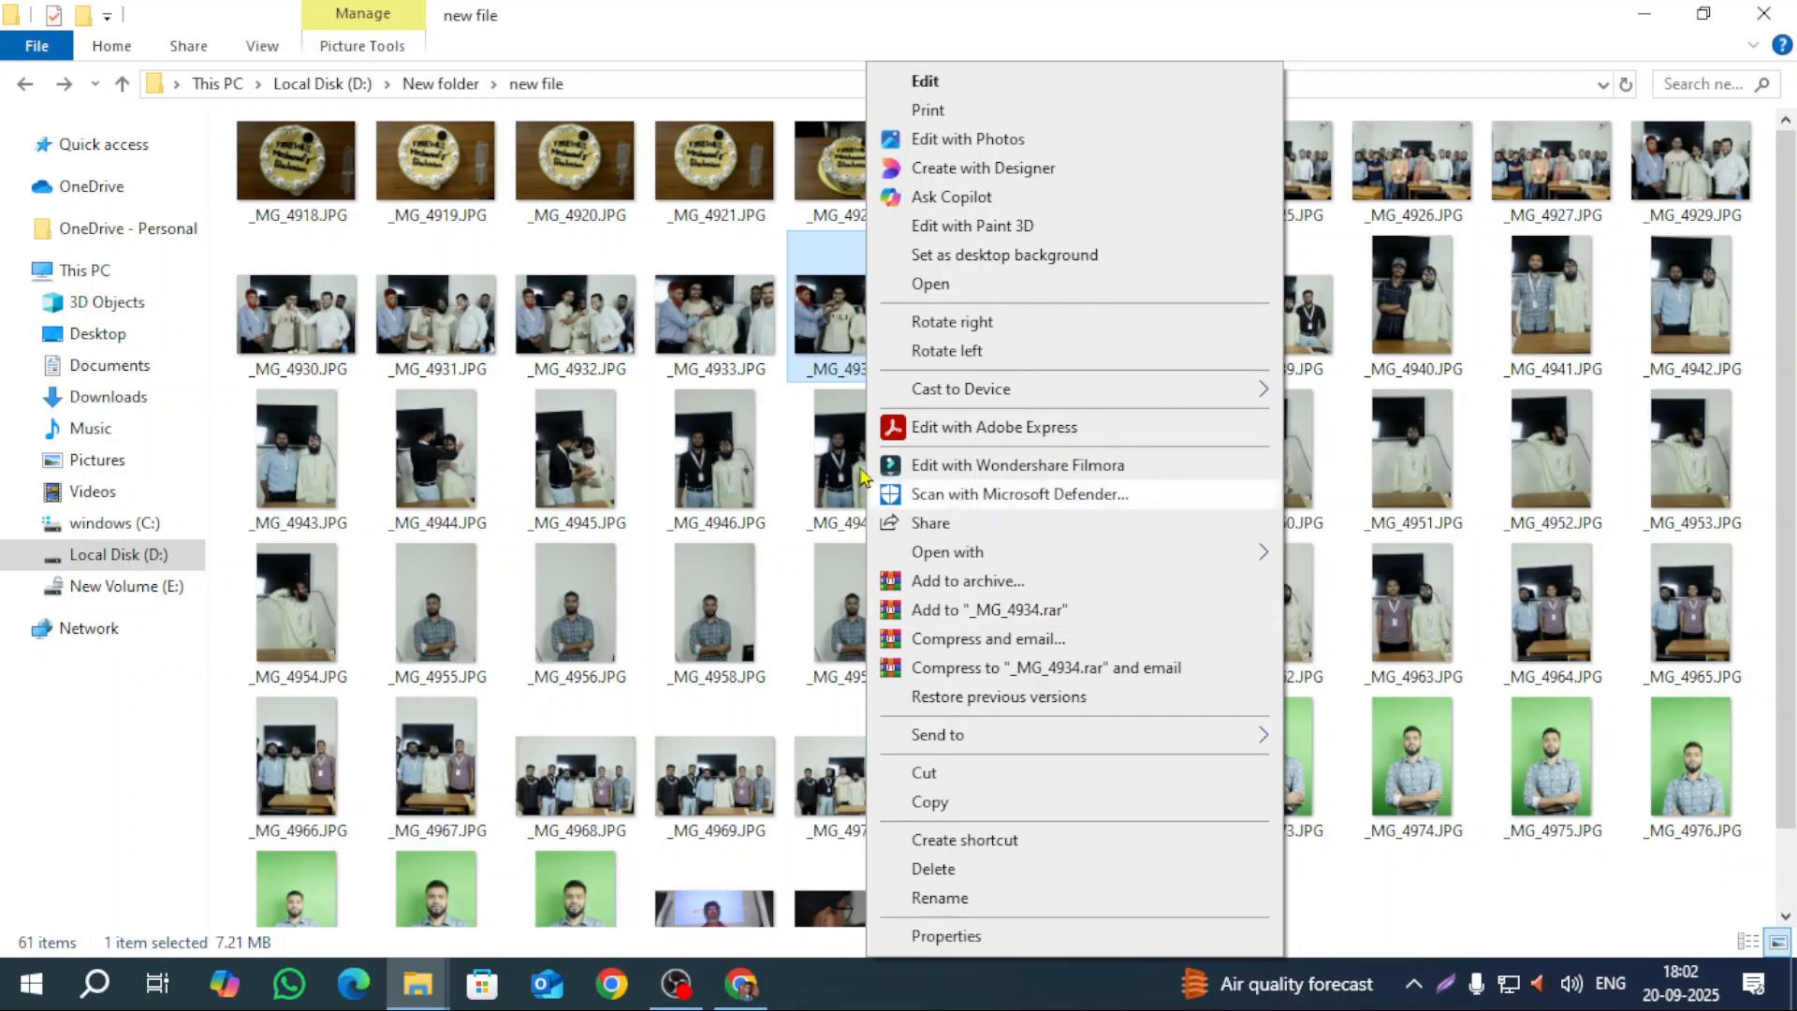
click(831, 330)
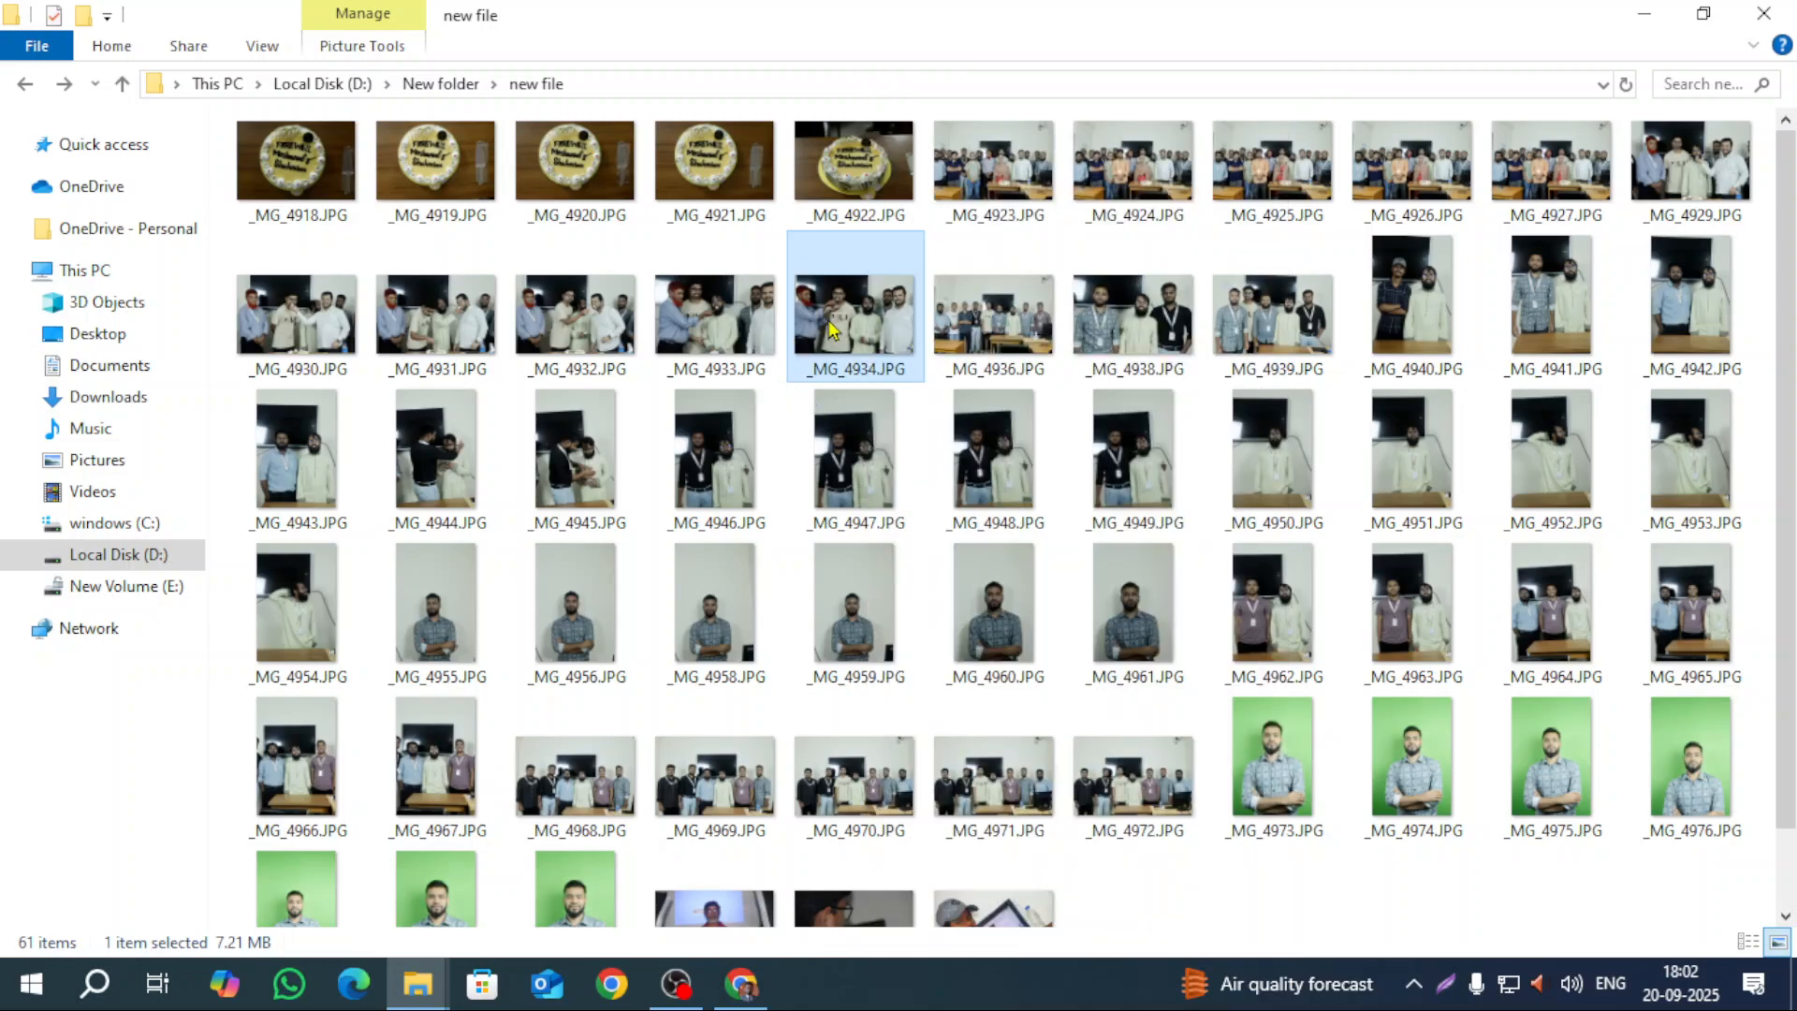
click(31, 983)
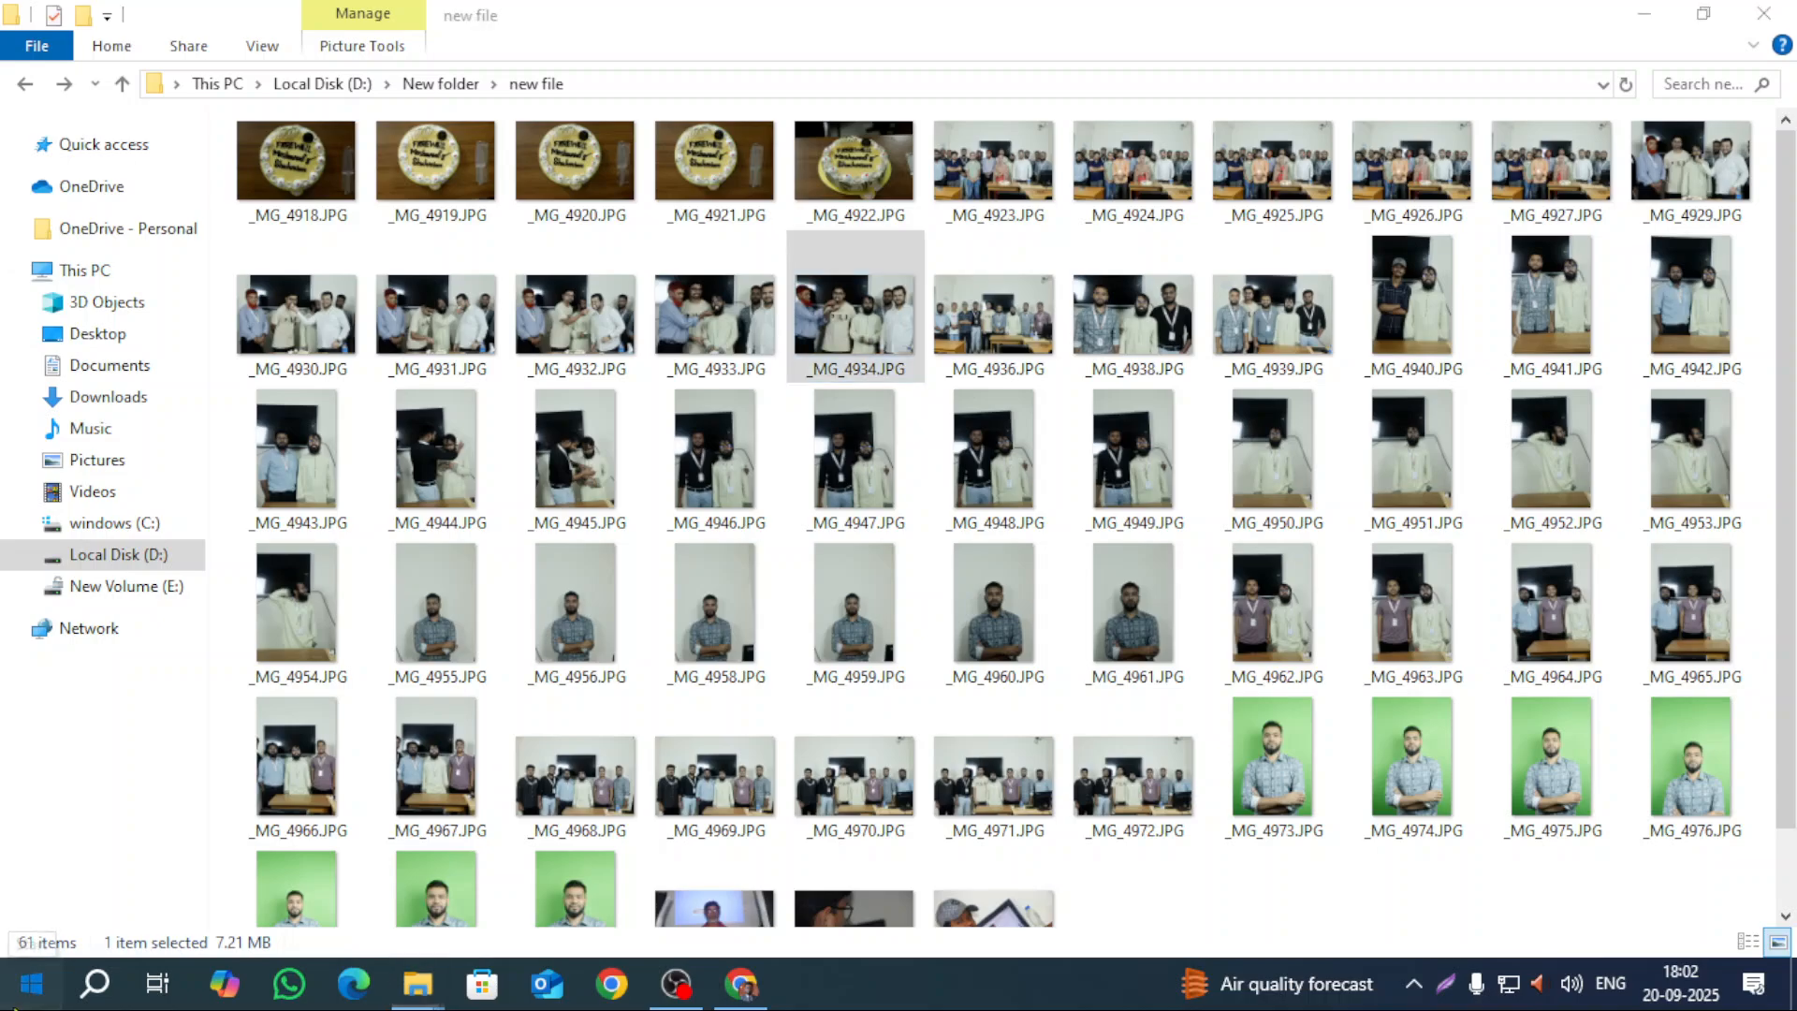
click(40, 932)
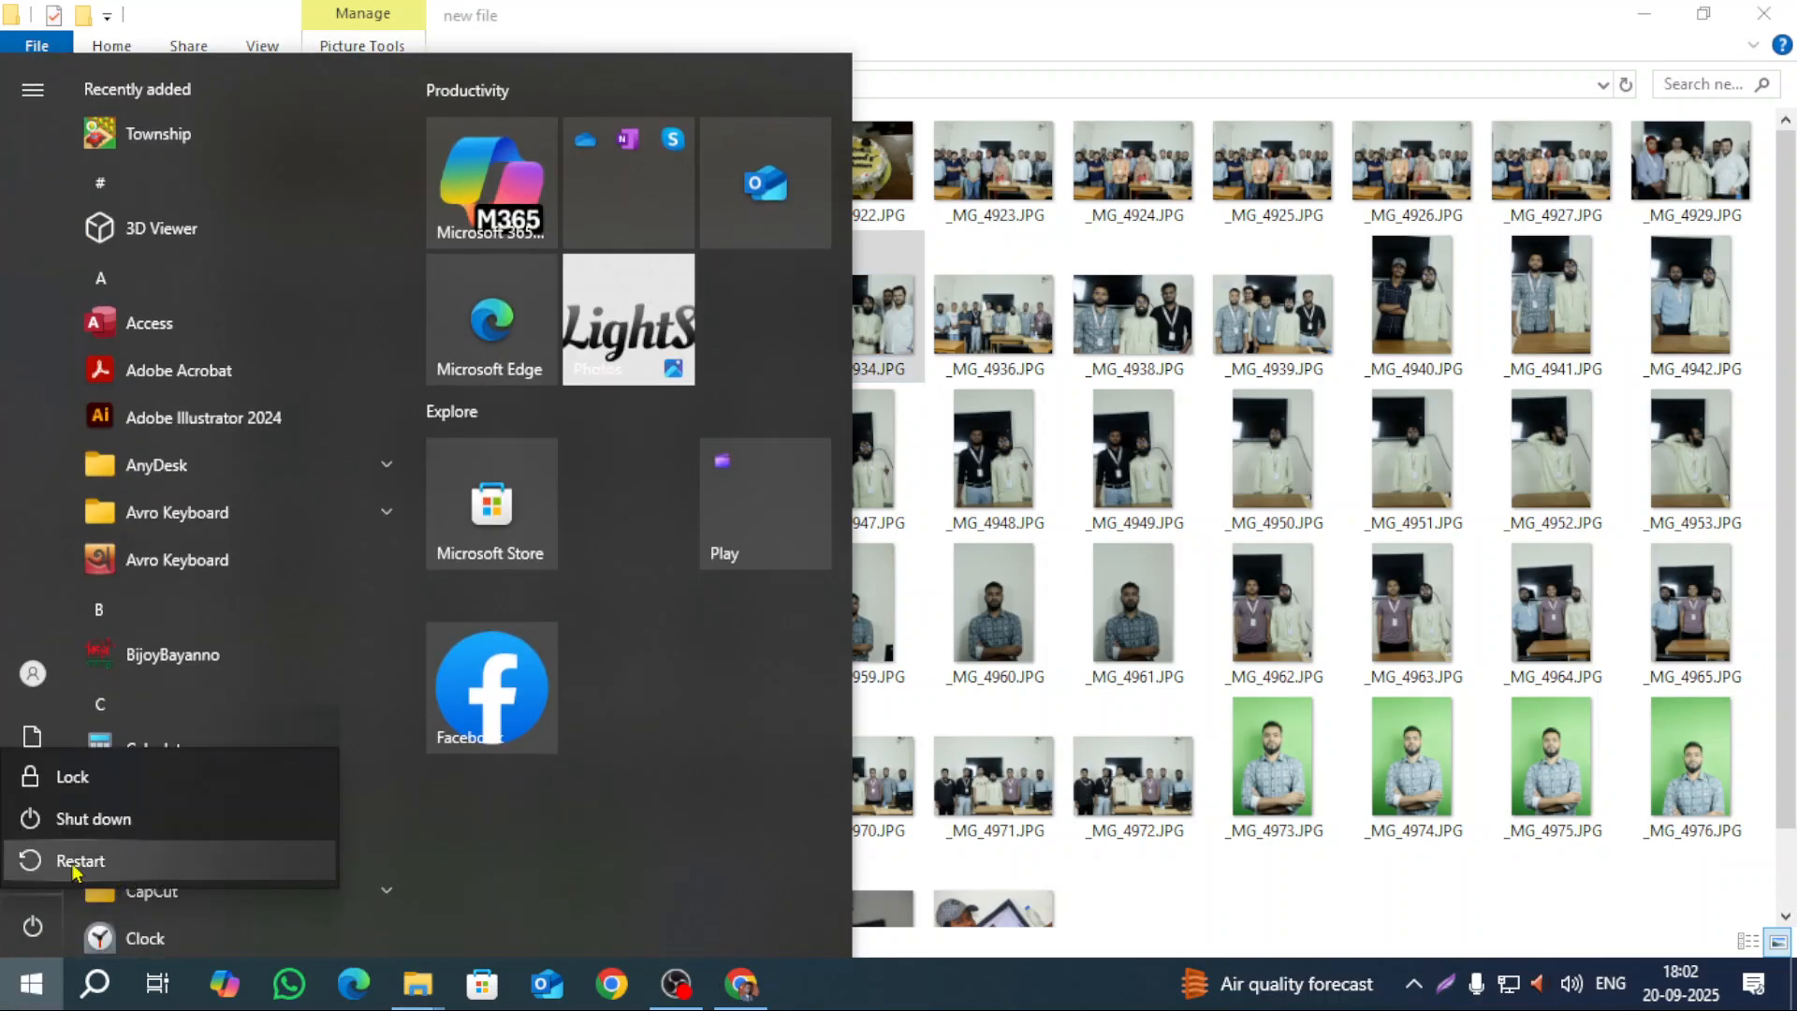
key(Escape)
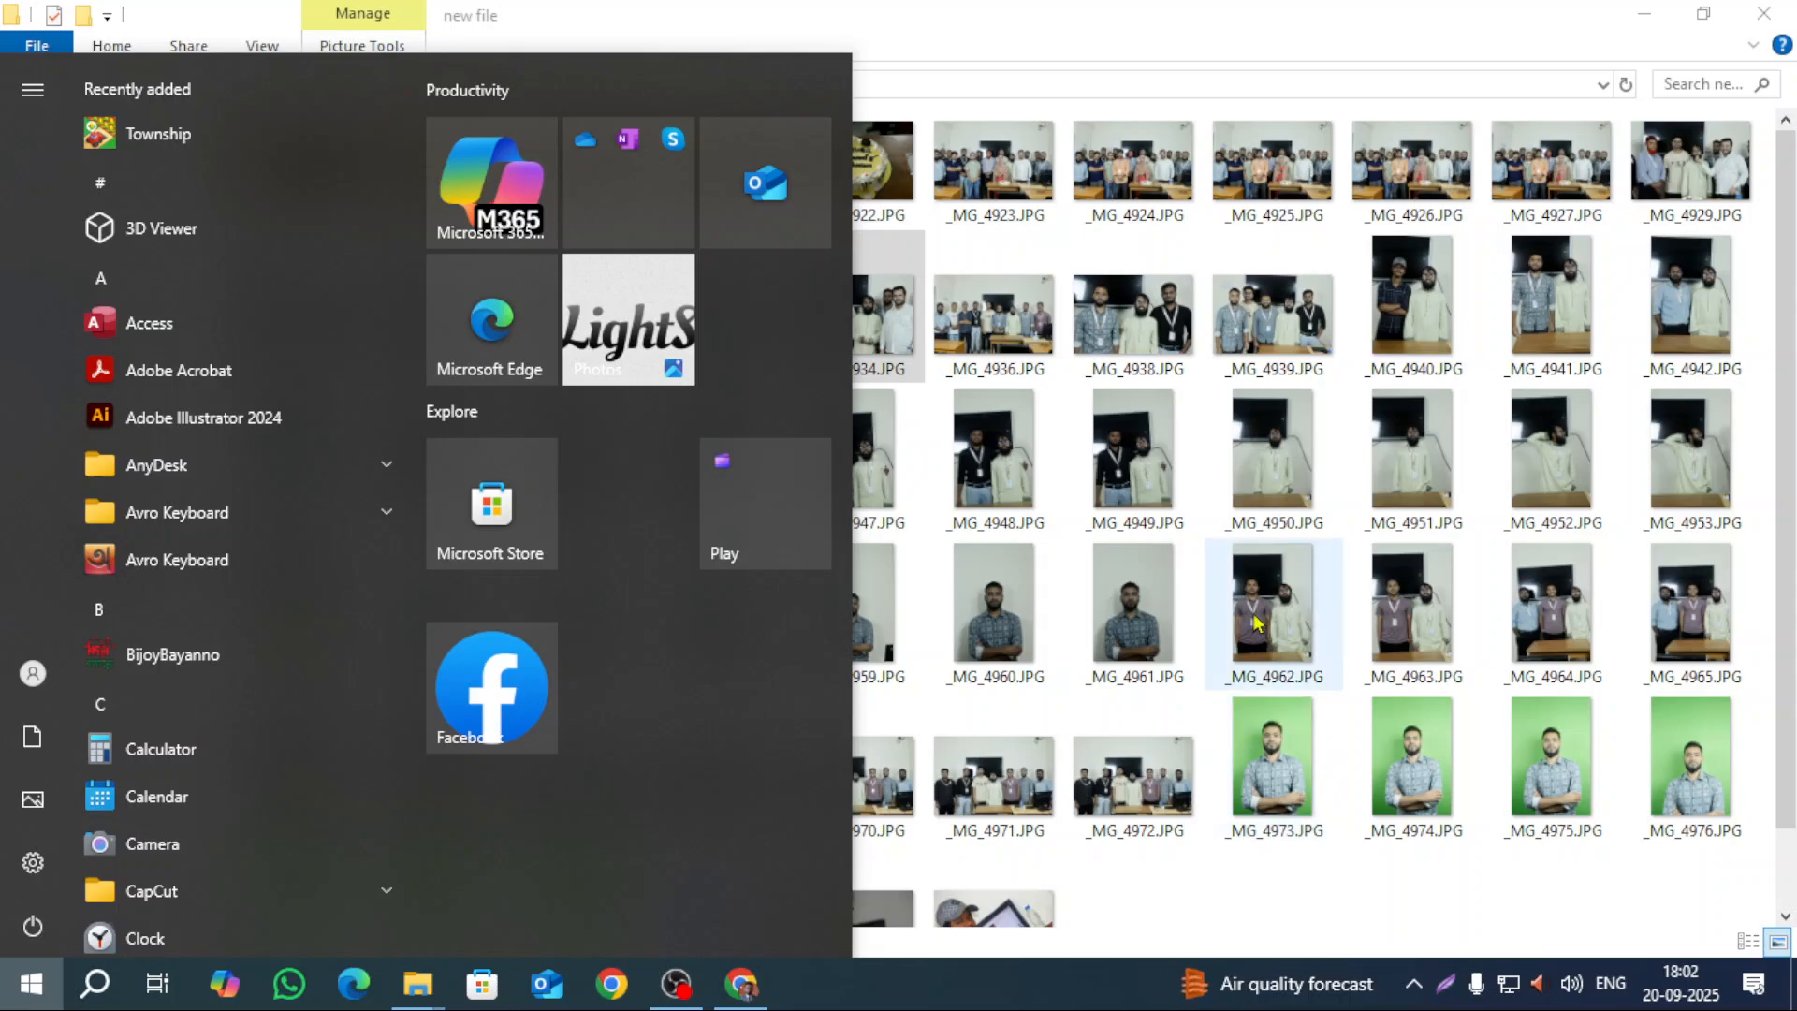
click(1132, 454)
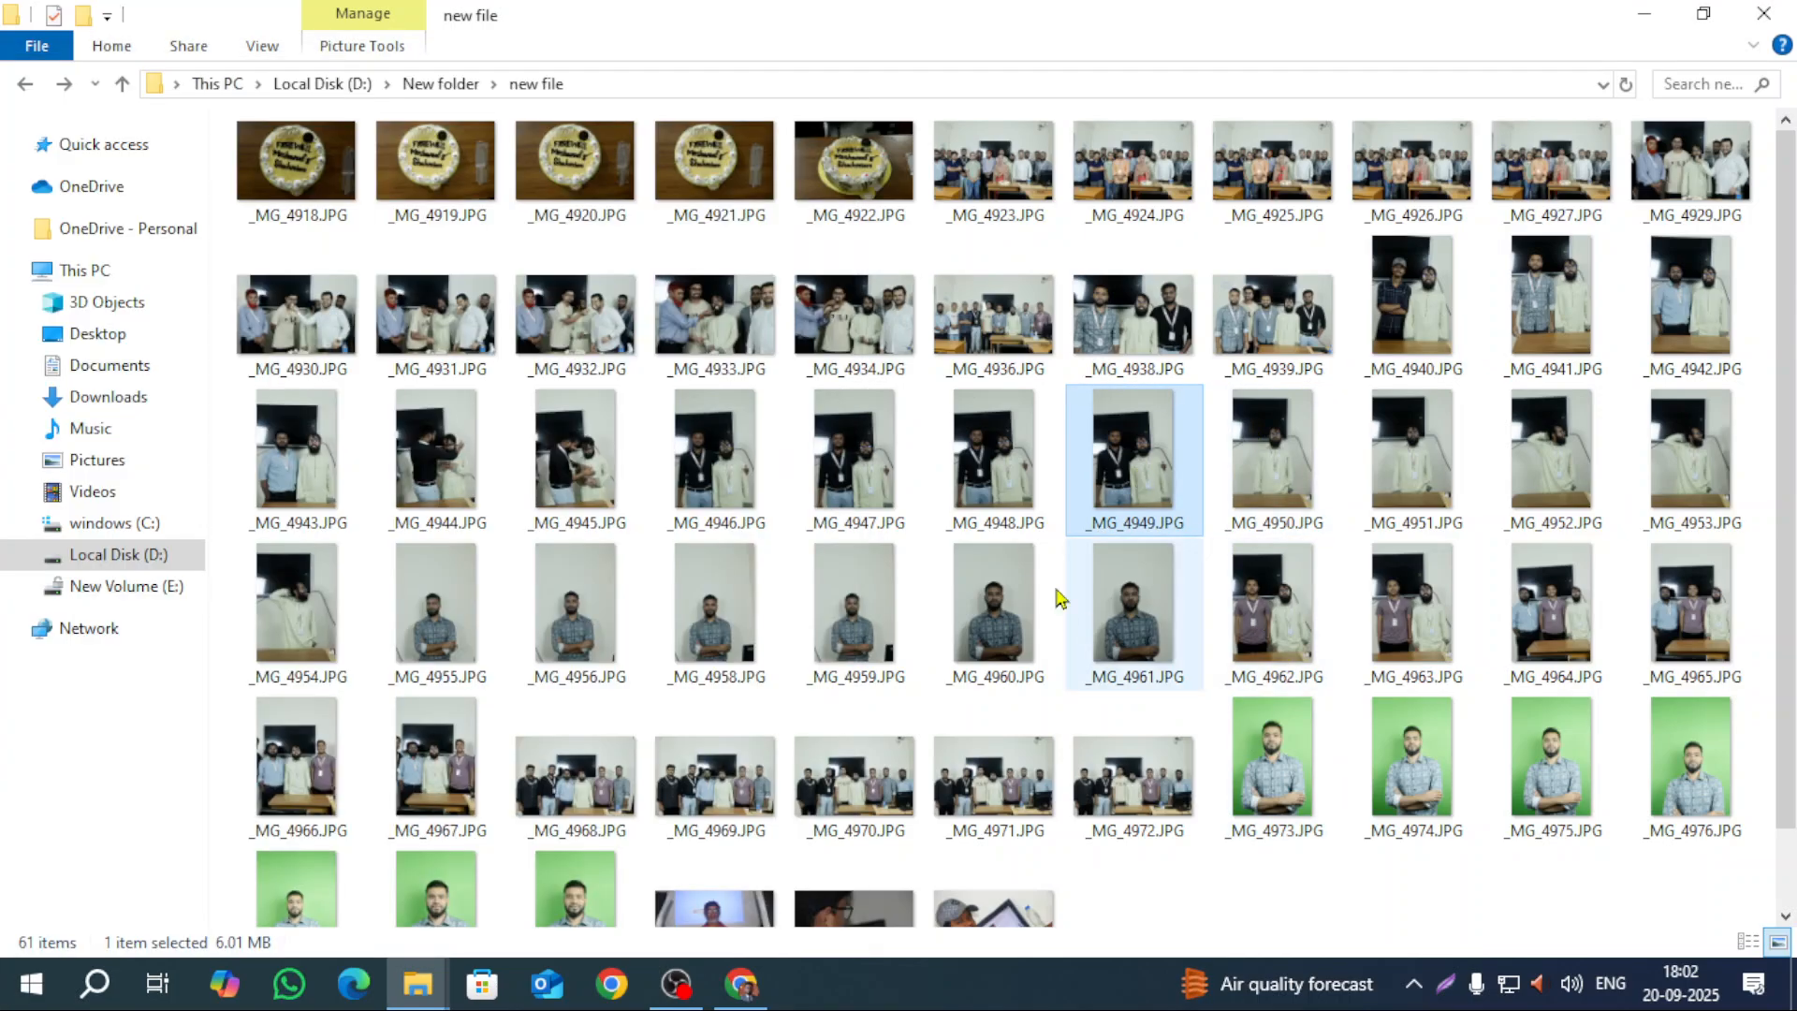
Step: Drag a selection box around all 61 photos in the folder
scroll(1583, 898, down, 1)
scroll(1584, 898, up, 1)
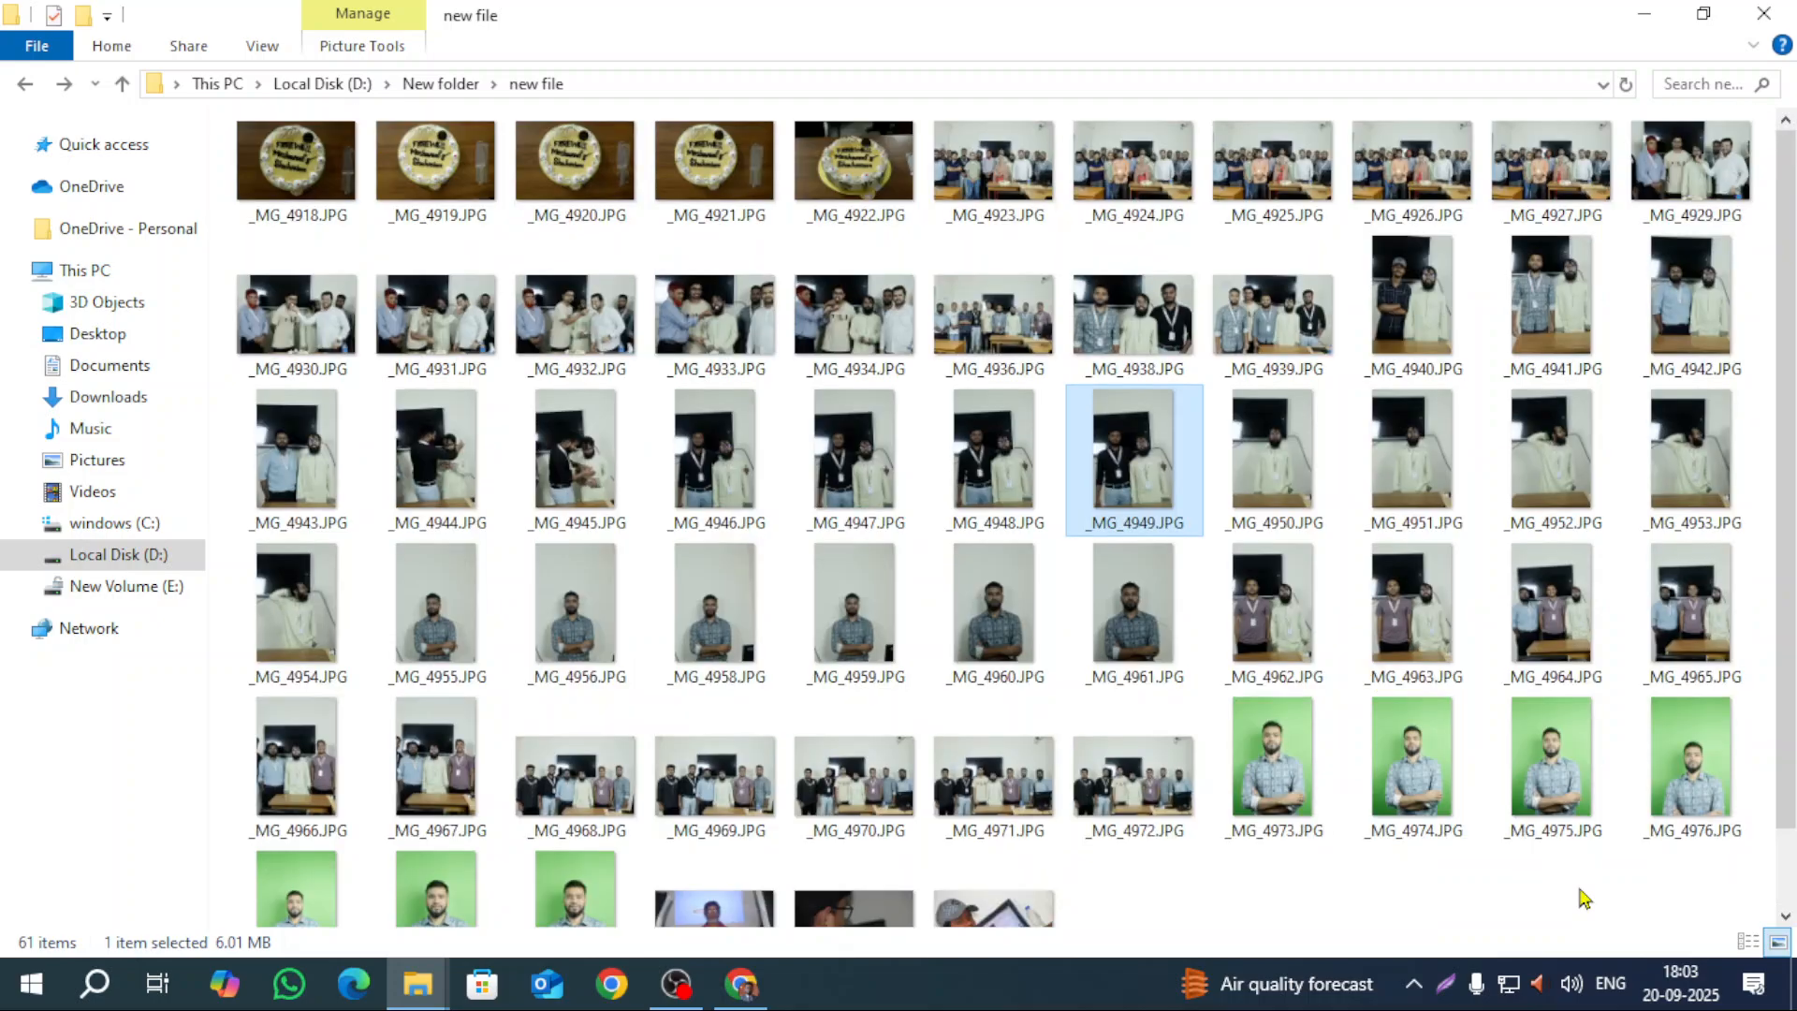
scroll(1419, 594, down, 1)
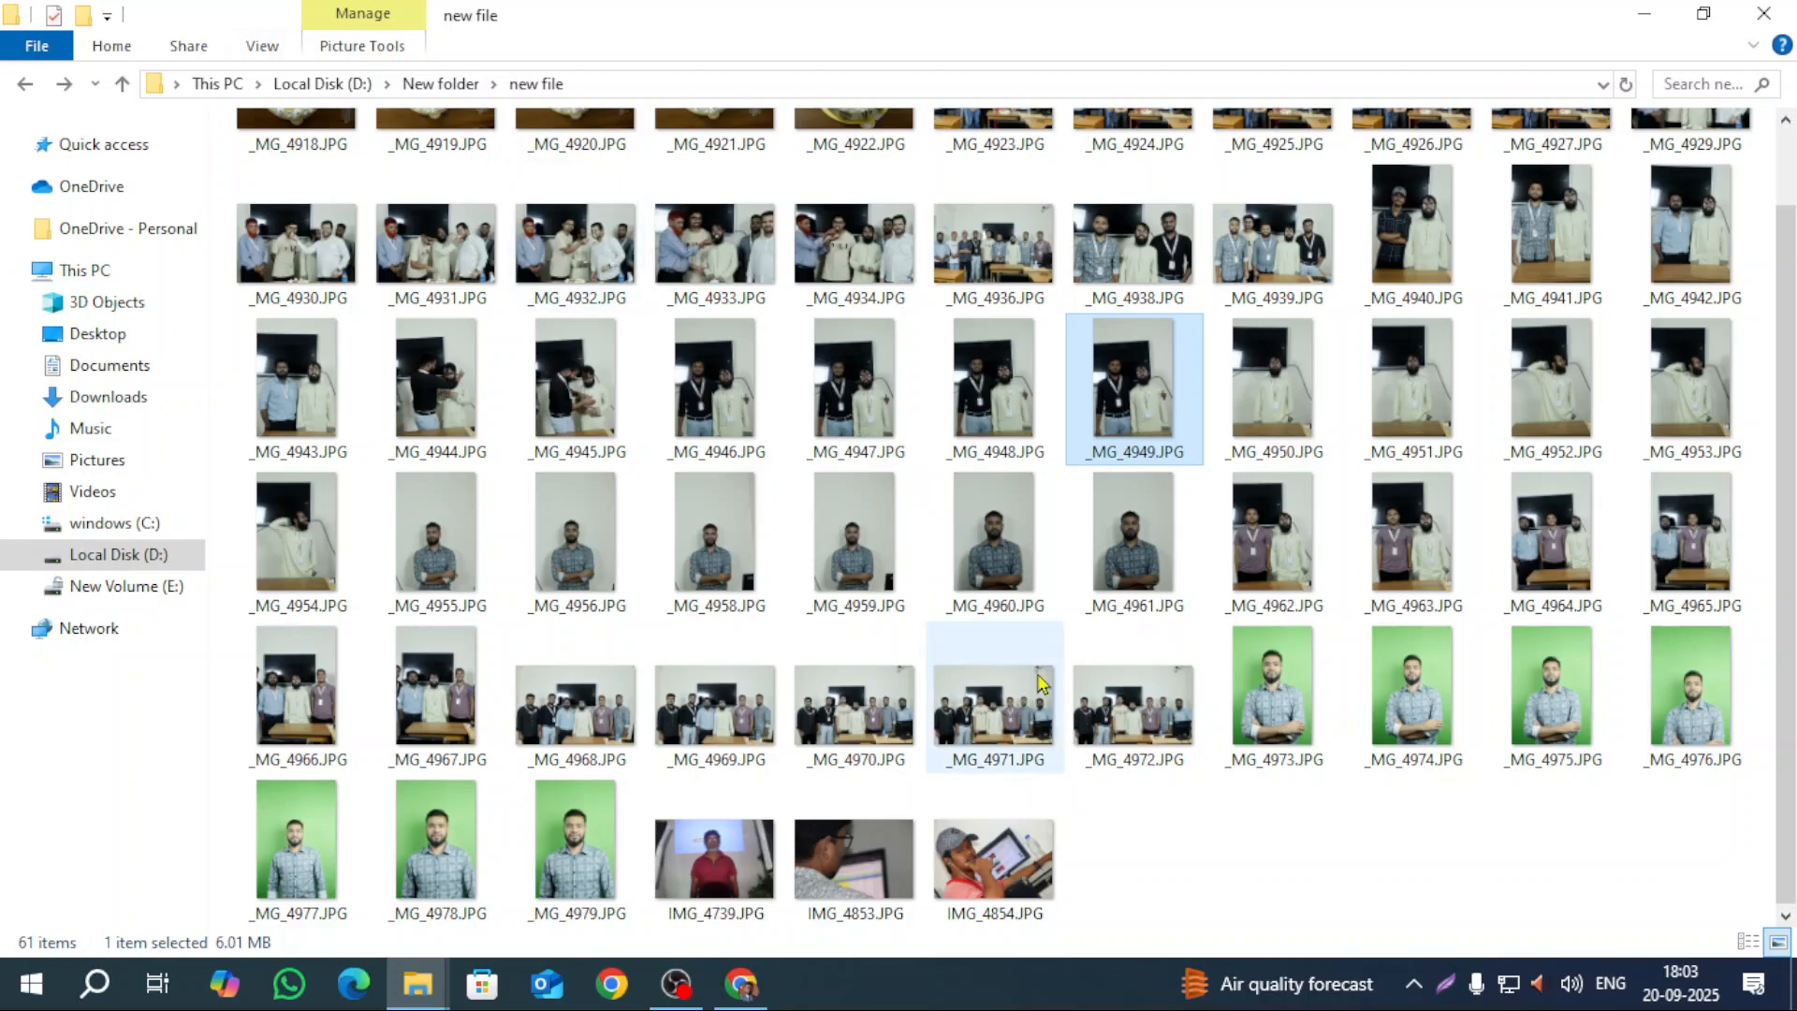
scroll(499, 431, up, 1)
scroll(842, 823, down, 1)
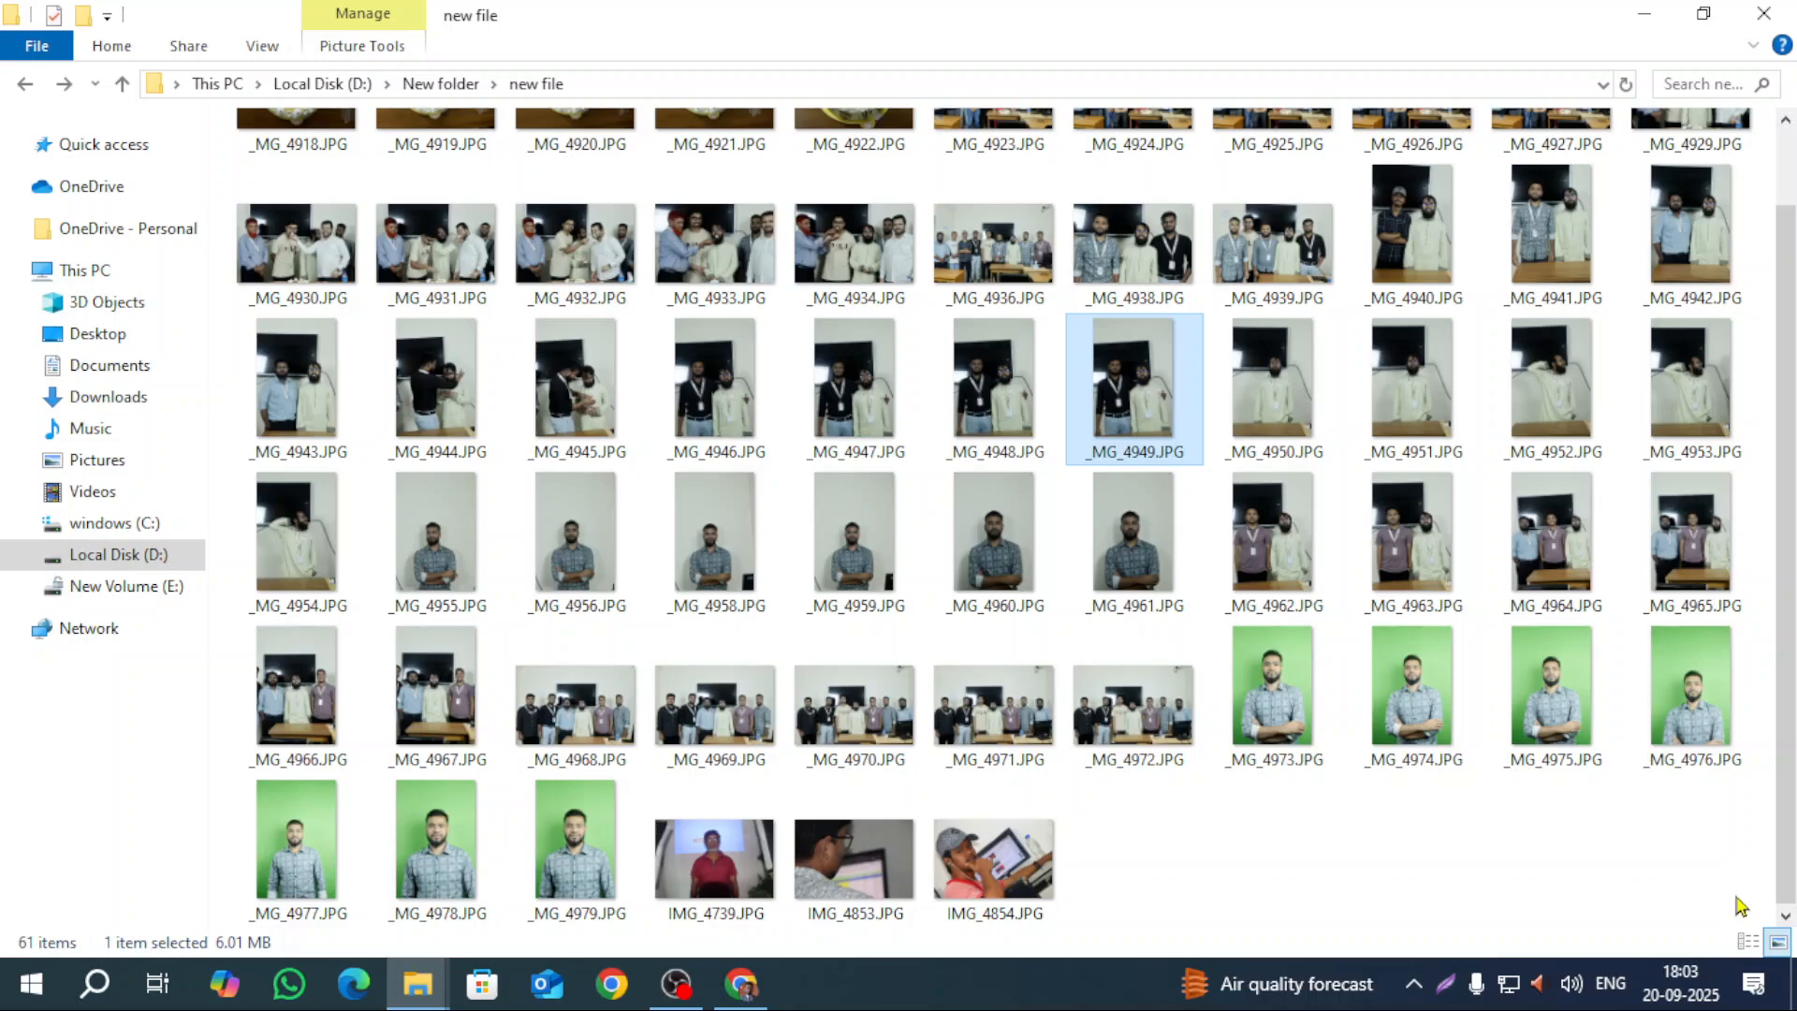
drag(1737, 901, 250, 110)
mouse_move(1110, 658)
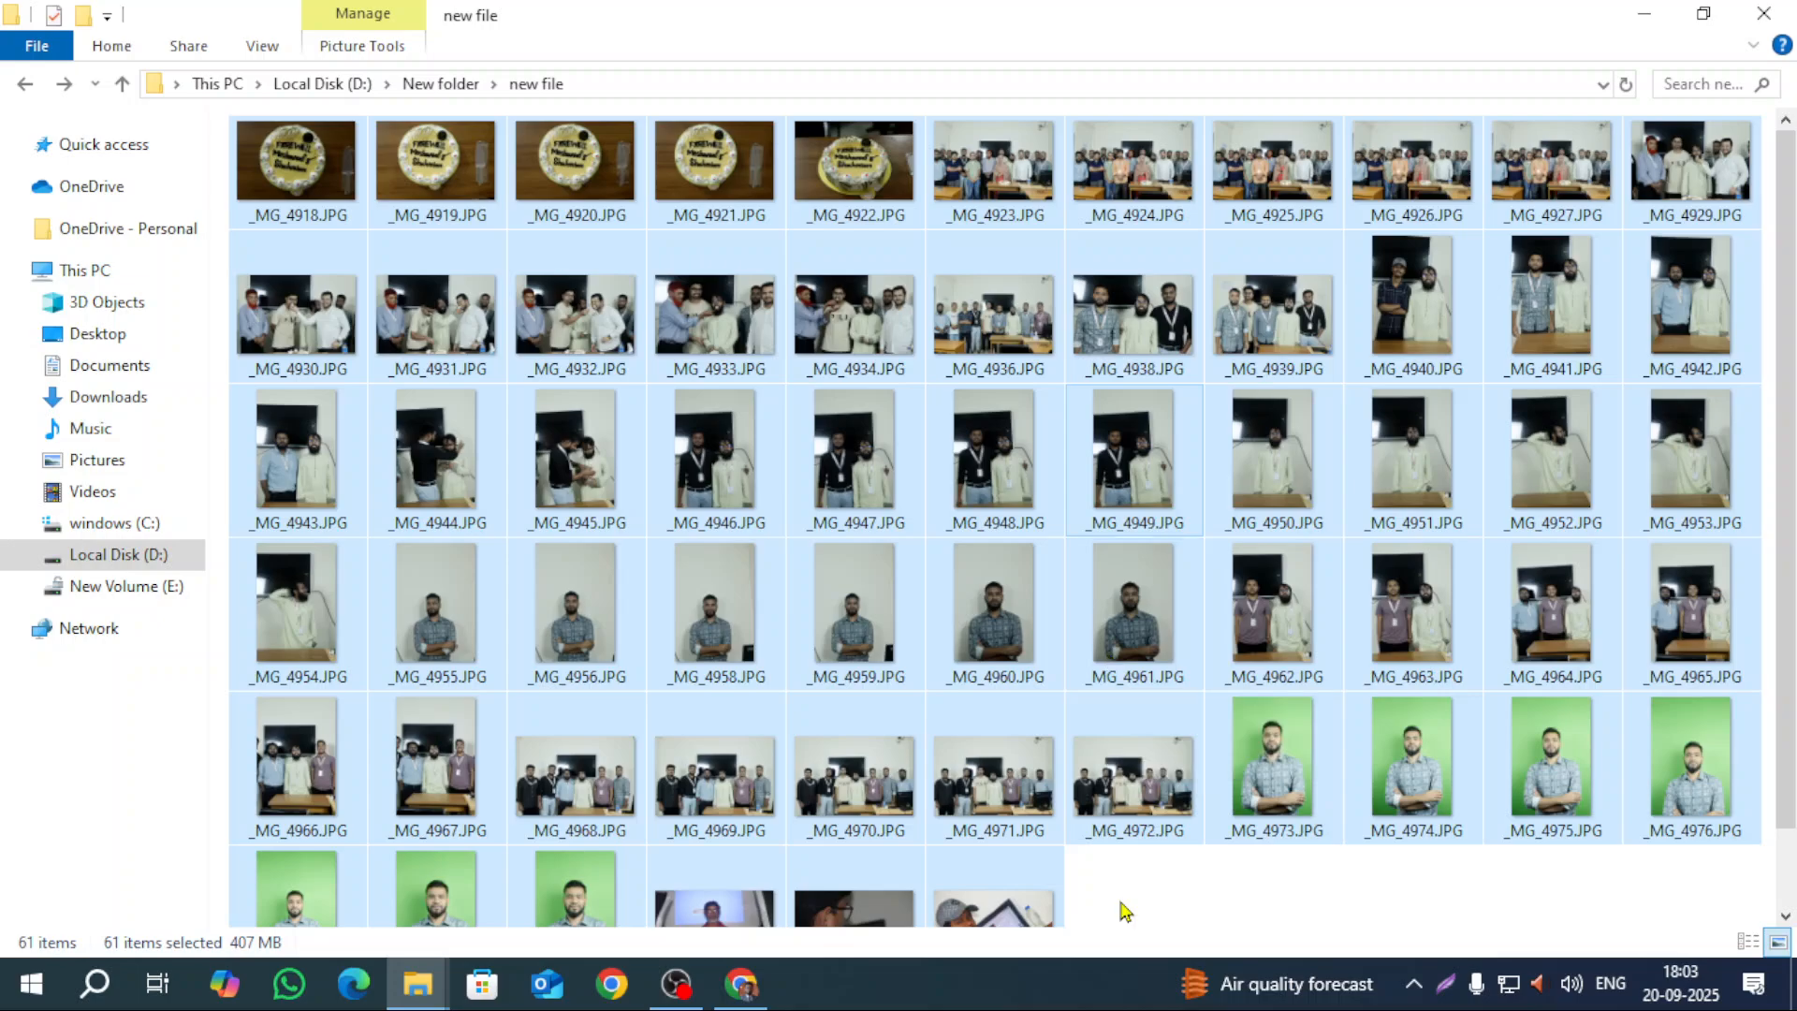
Step: Select all 61 photos with Ctrl+A and bring up their context menu
click(298, 174)
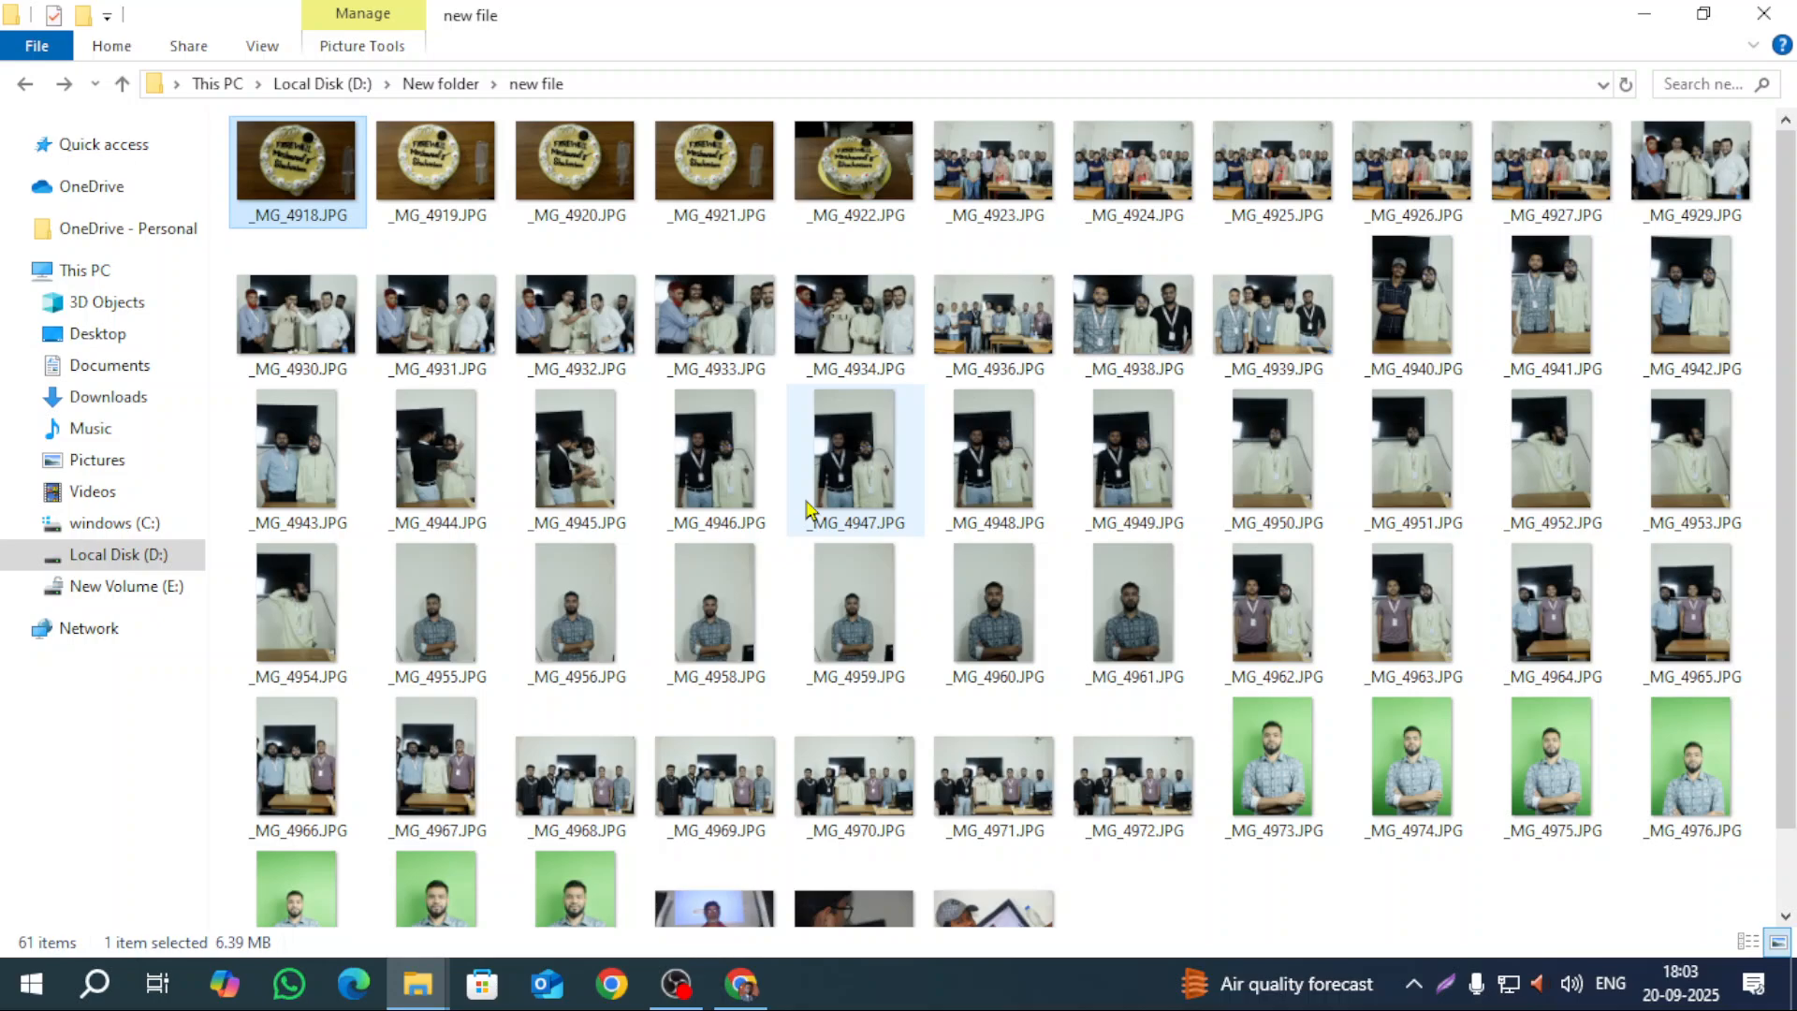
key(ctrl+a)
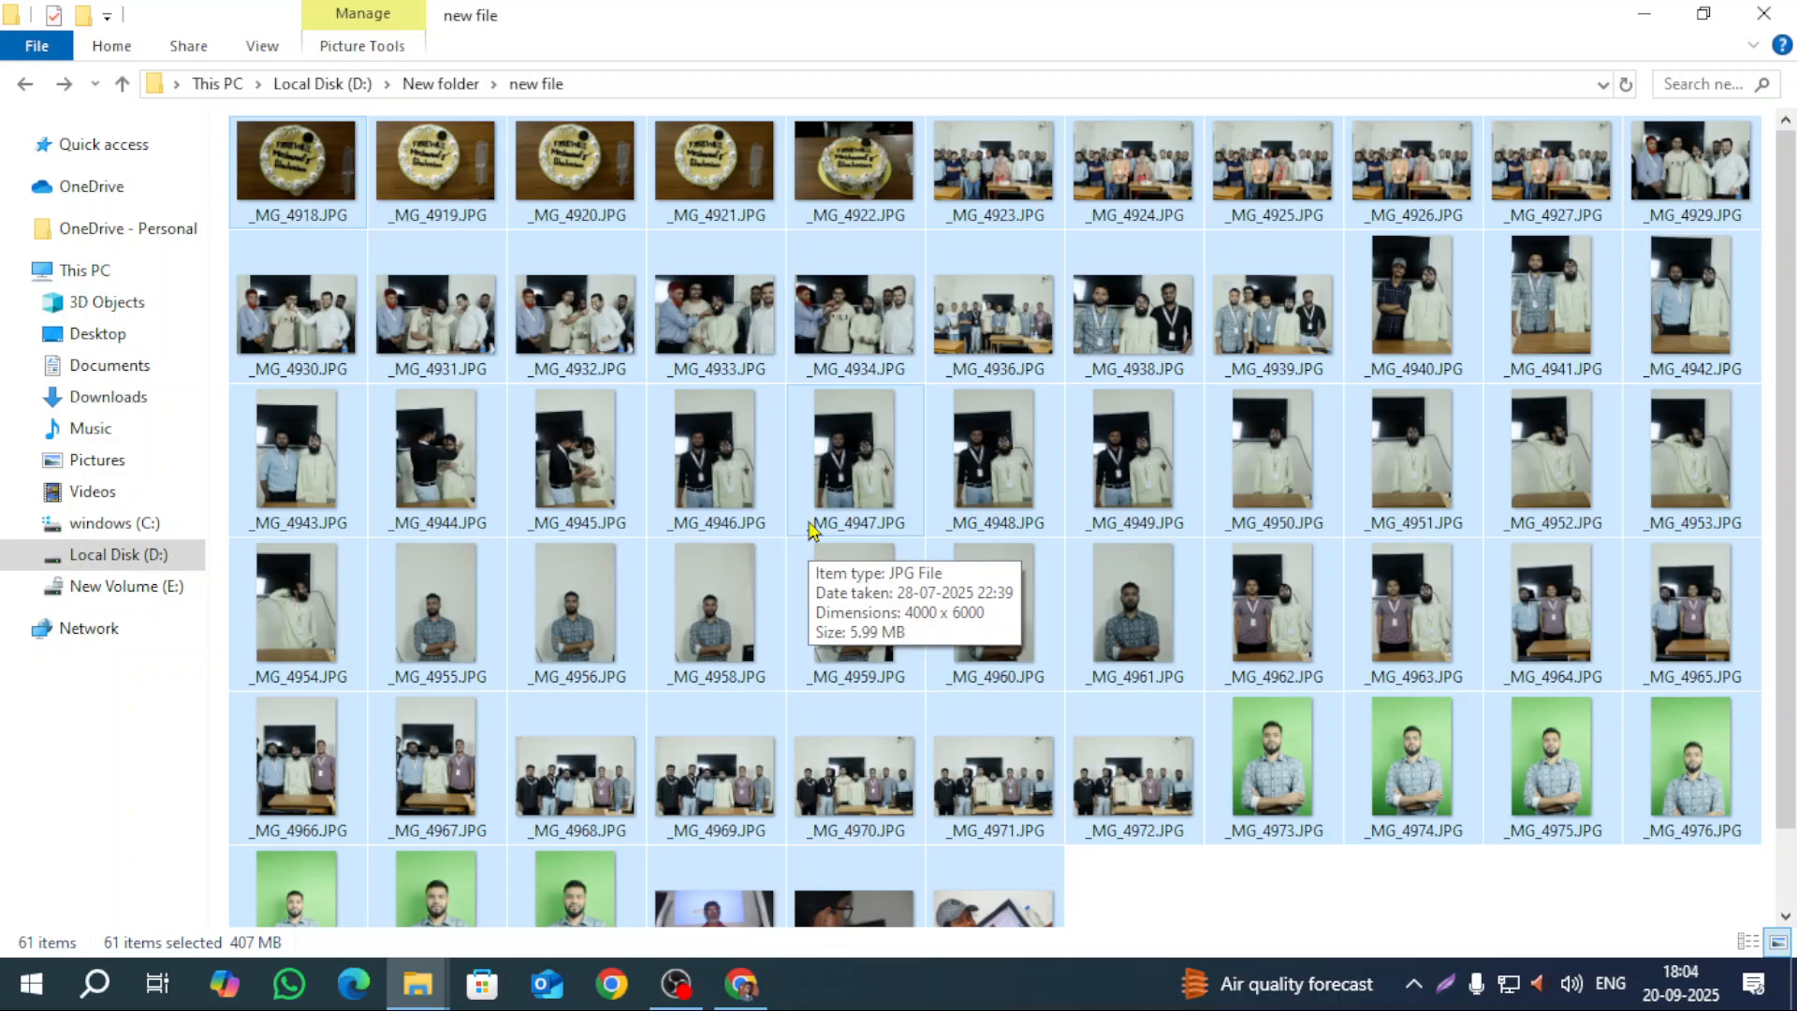
right_click(827, 157)
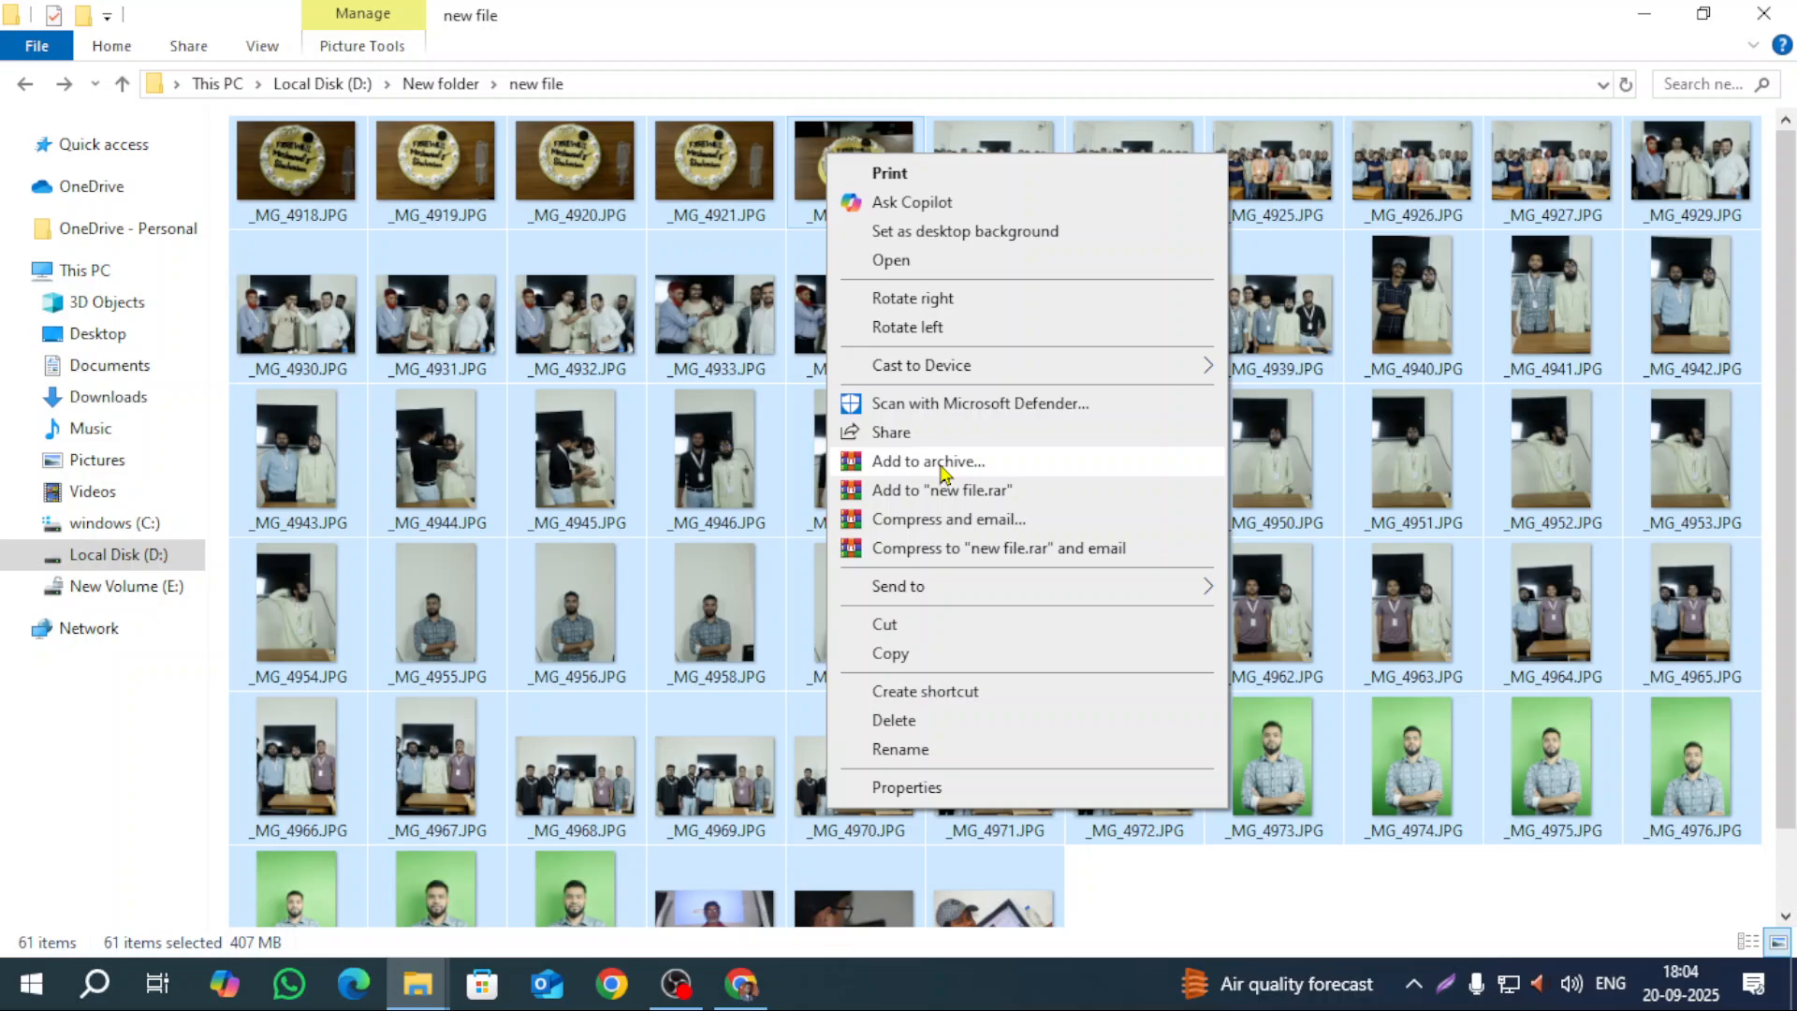
Step: Open WinRAR's archive settings for the photos, keeping the 32 MB dictionary size
click(940, 464)
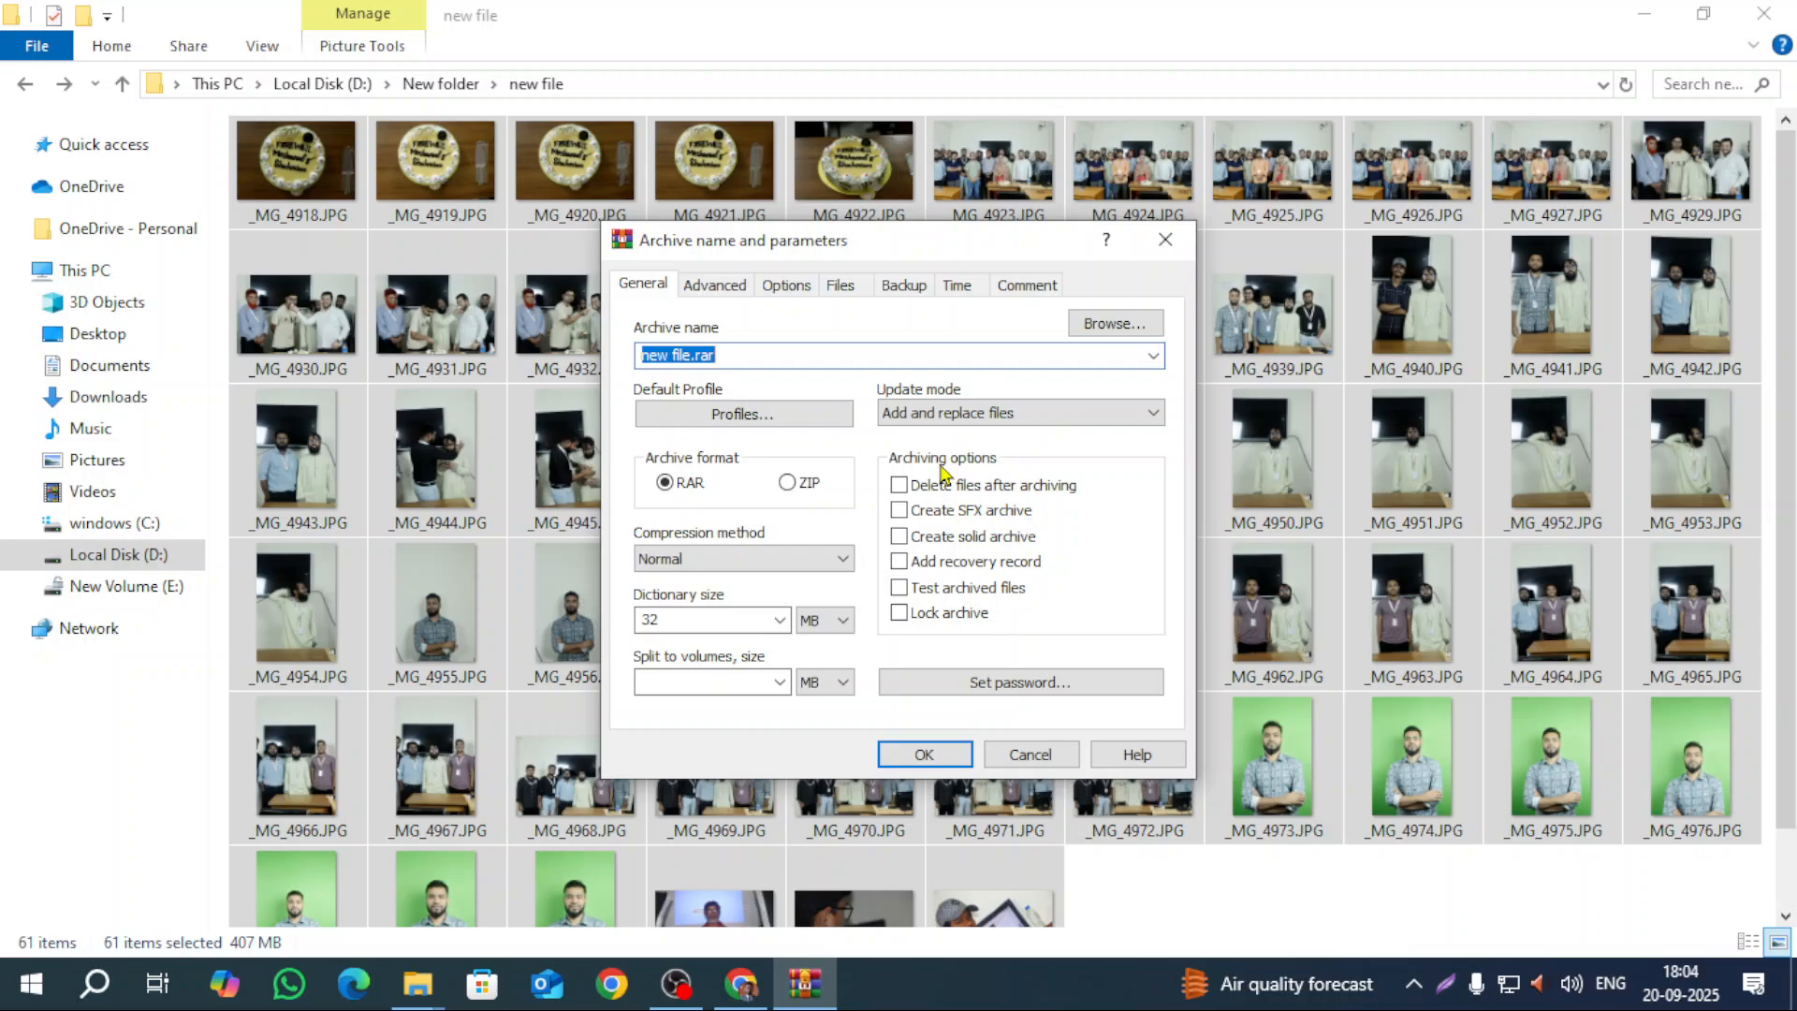
click(780, 620)
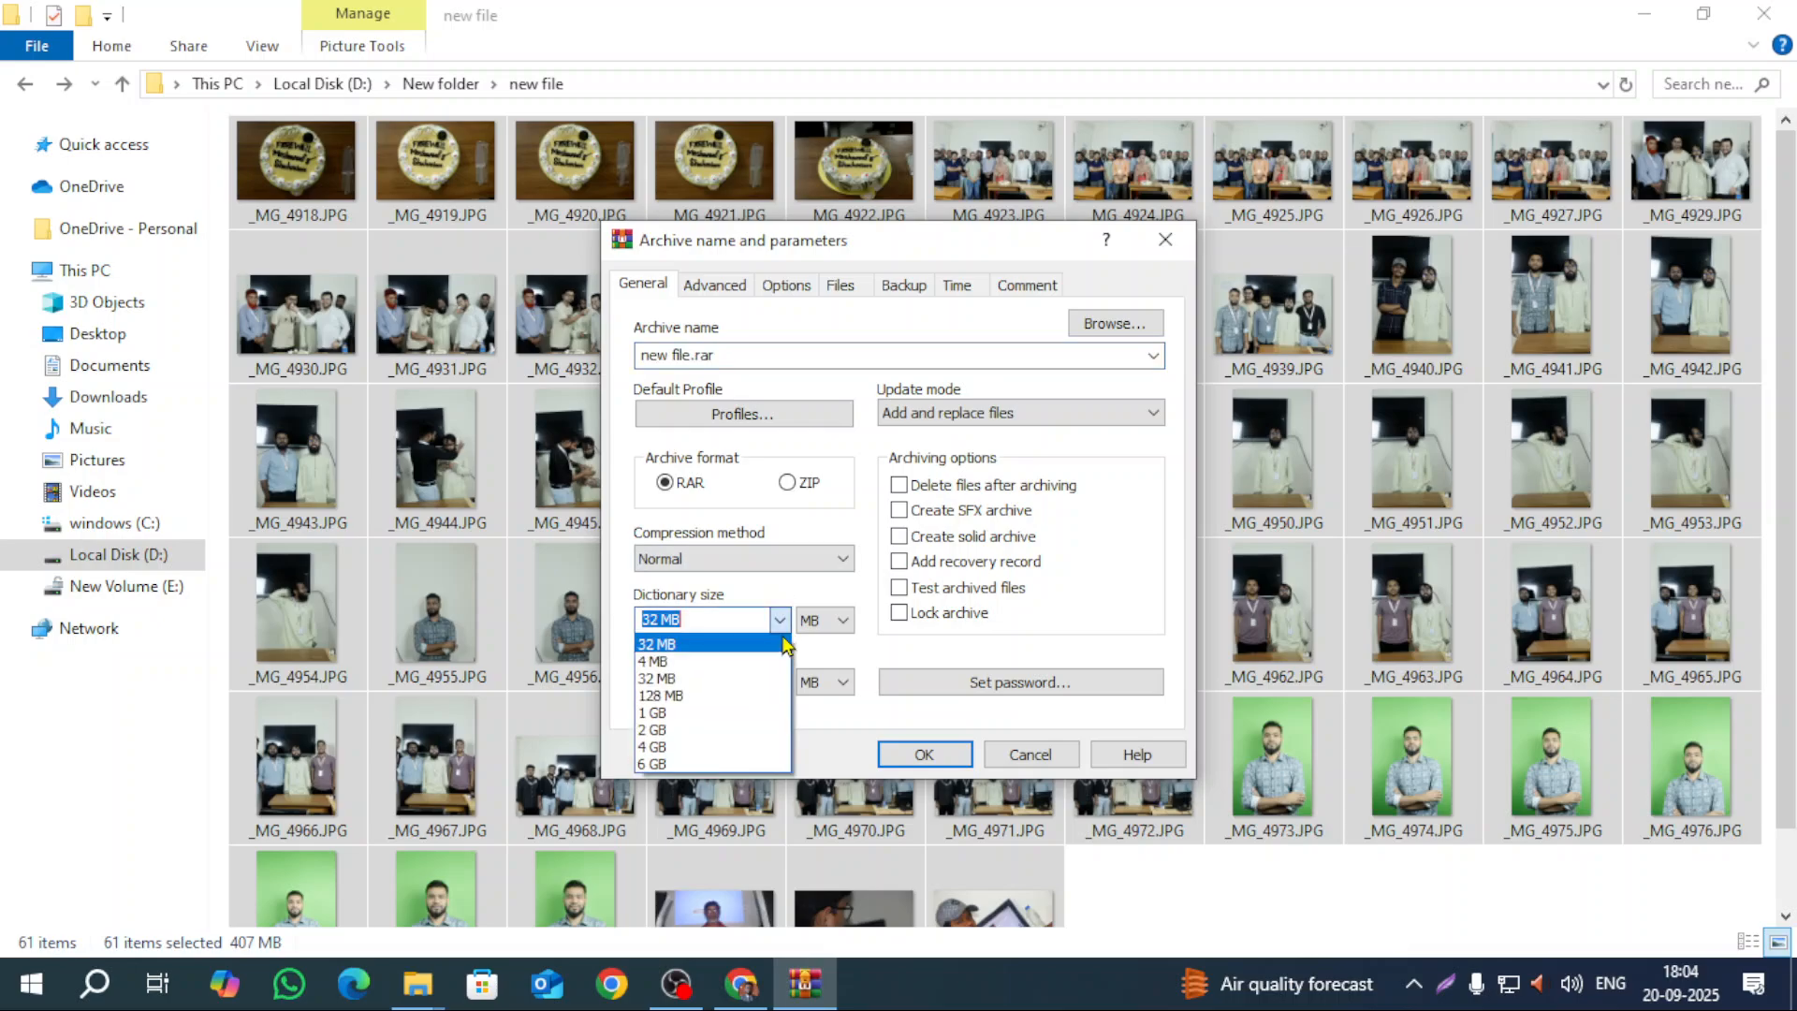
click(780, 622)
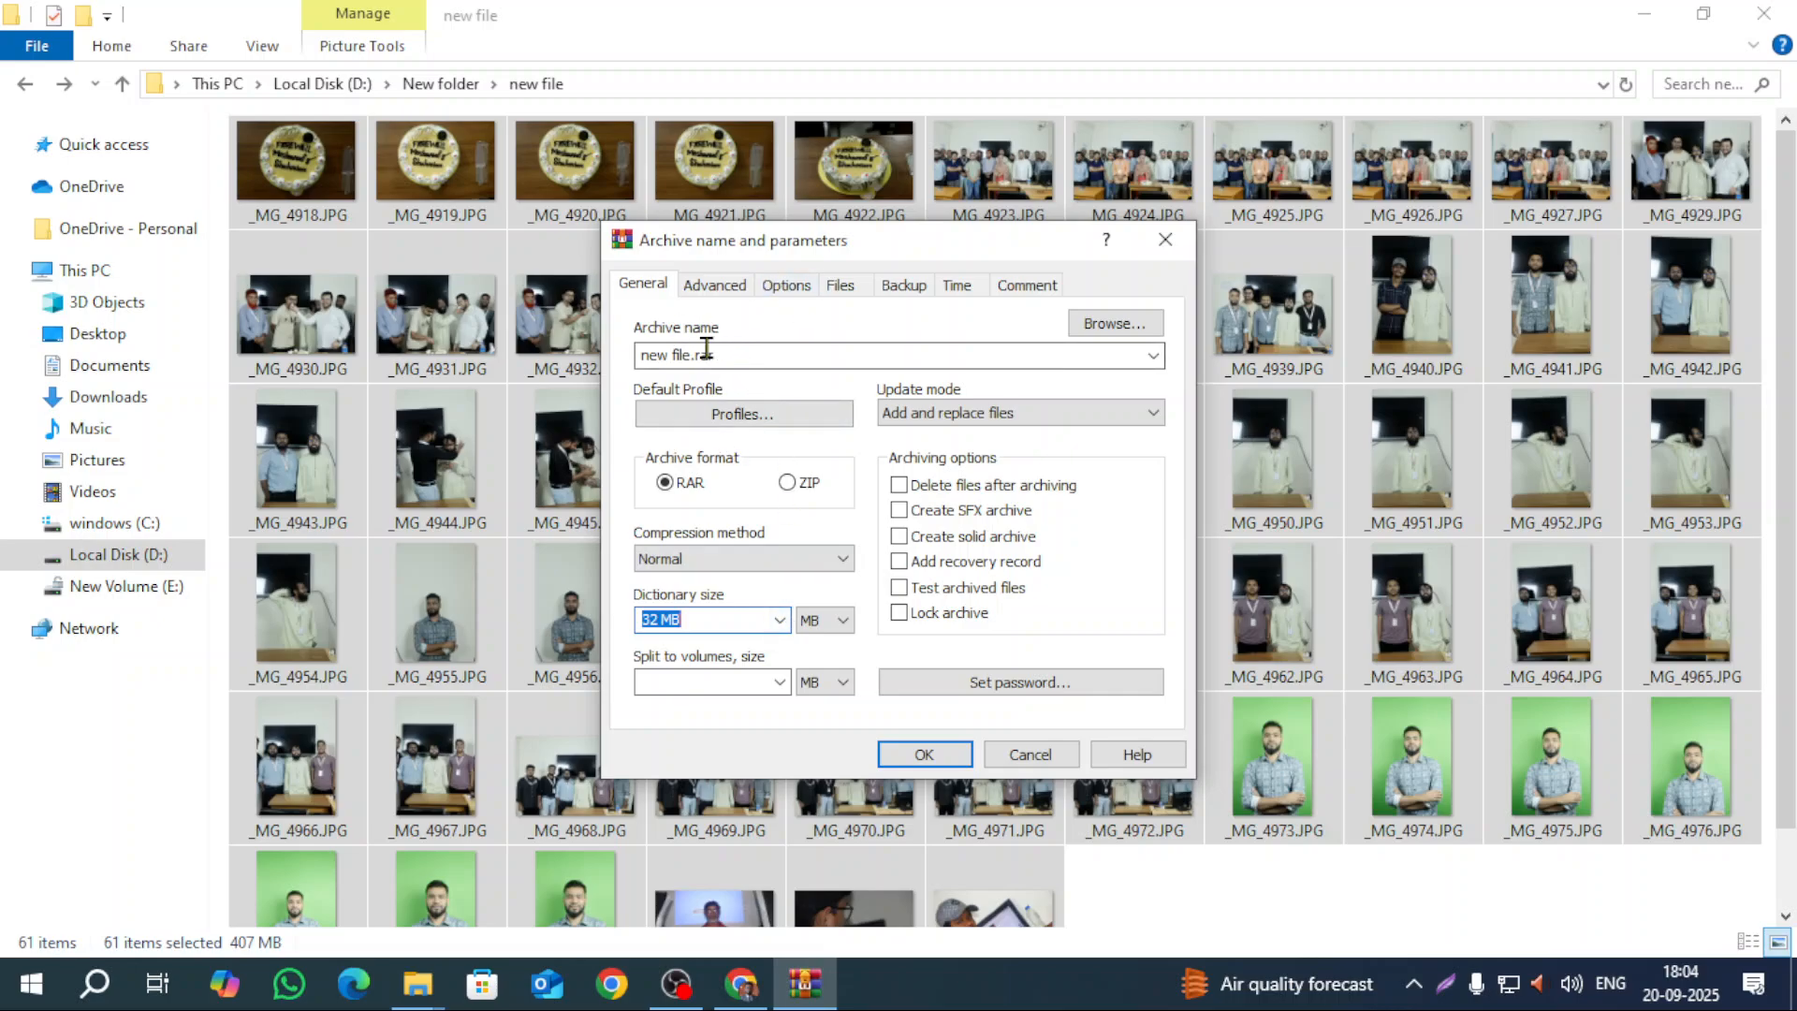
mouse_move(845, 245)
mouse_down()
mouse_move(787, 303)
mouse_move(857, 275)
mouse_up()
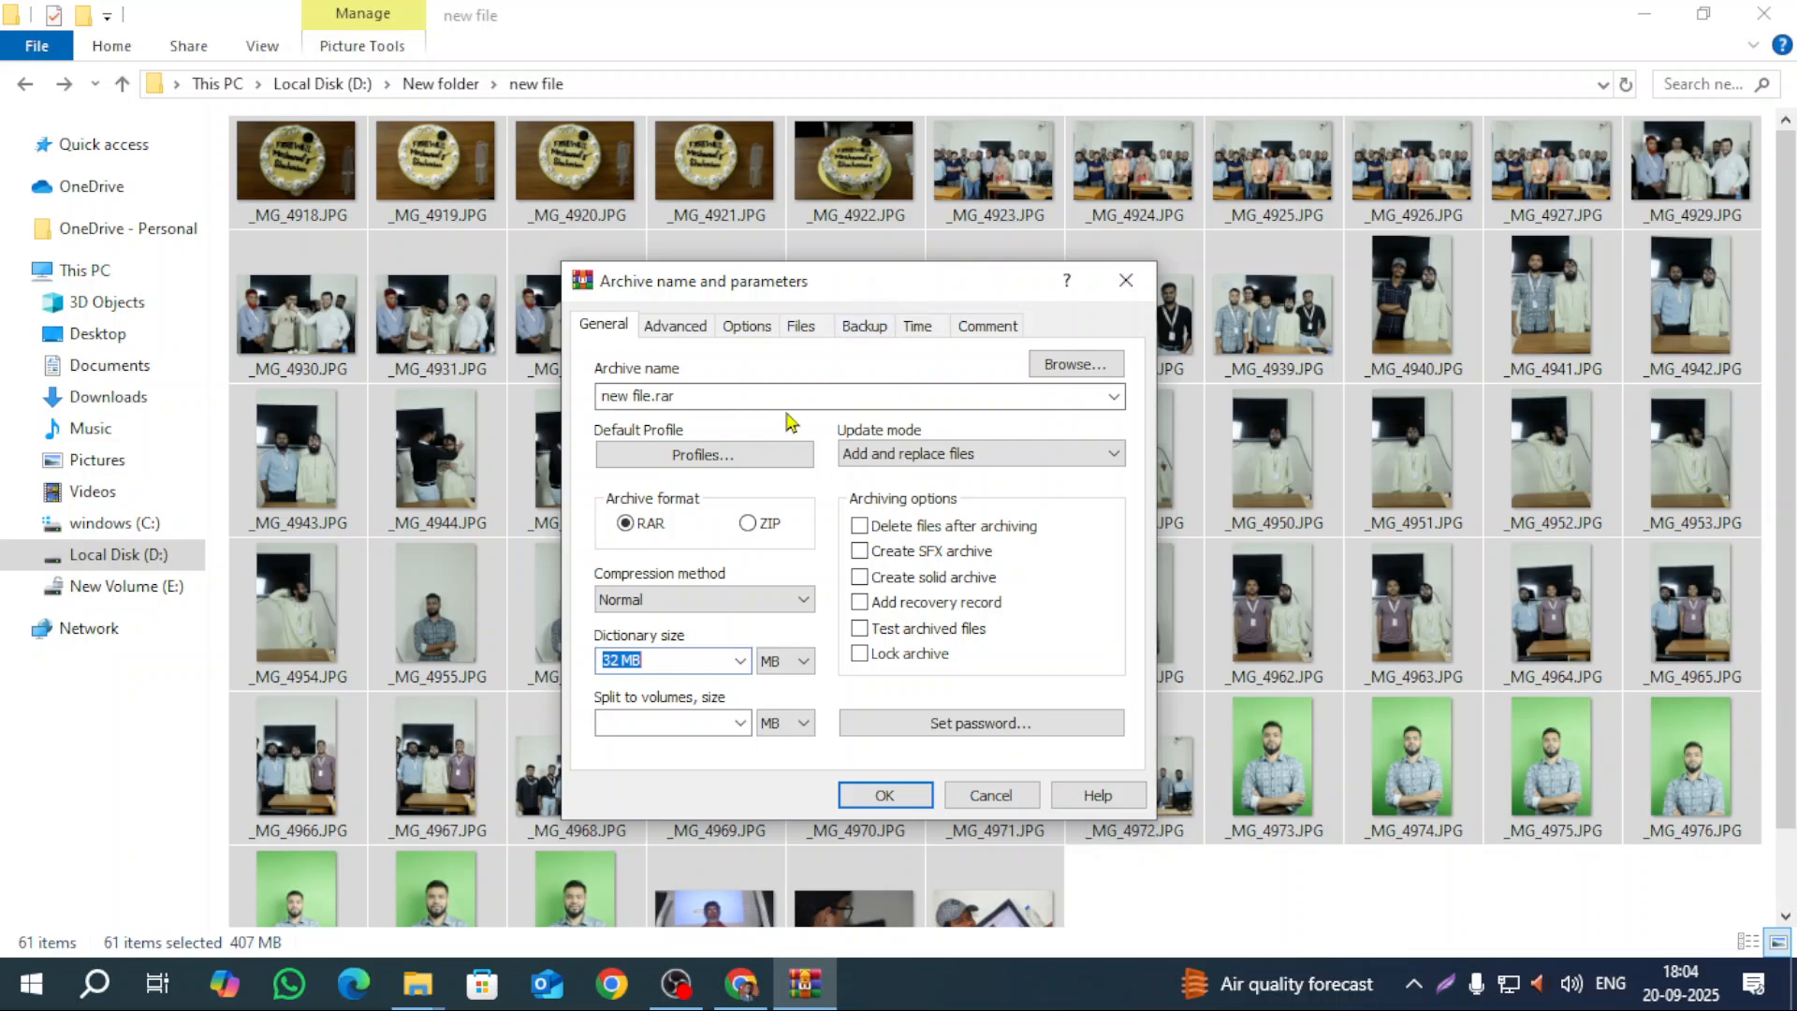
Step: Rename the archive from new file.rar to Photo.rar
click(746, 395)
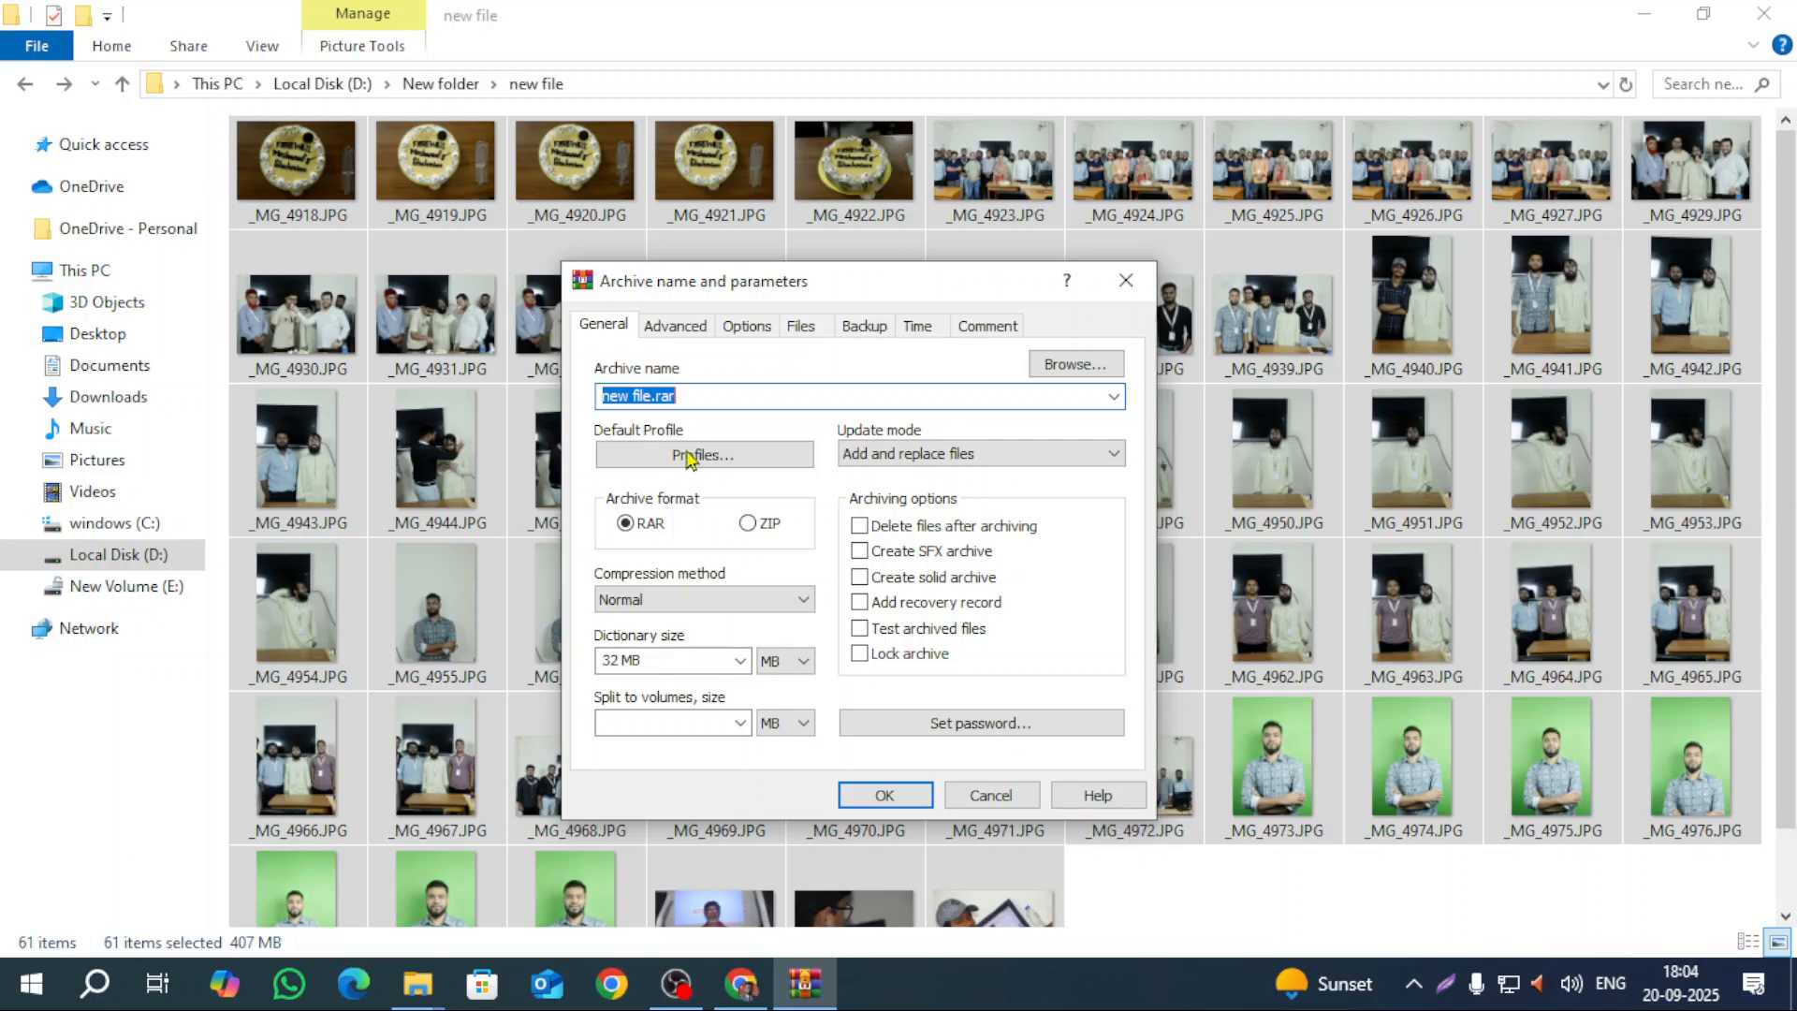
click(728, 395)
drag(782, 394, 340, 401)
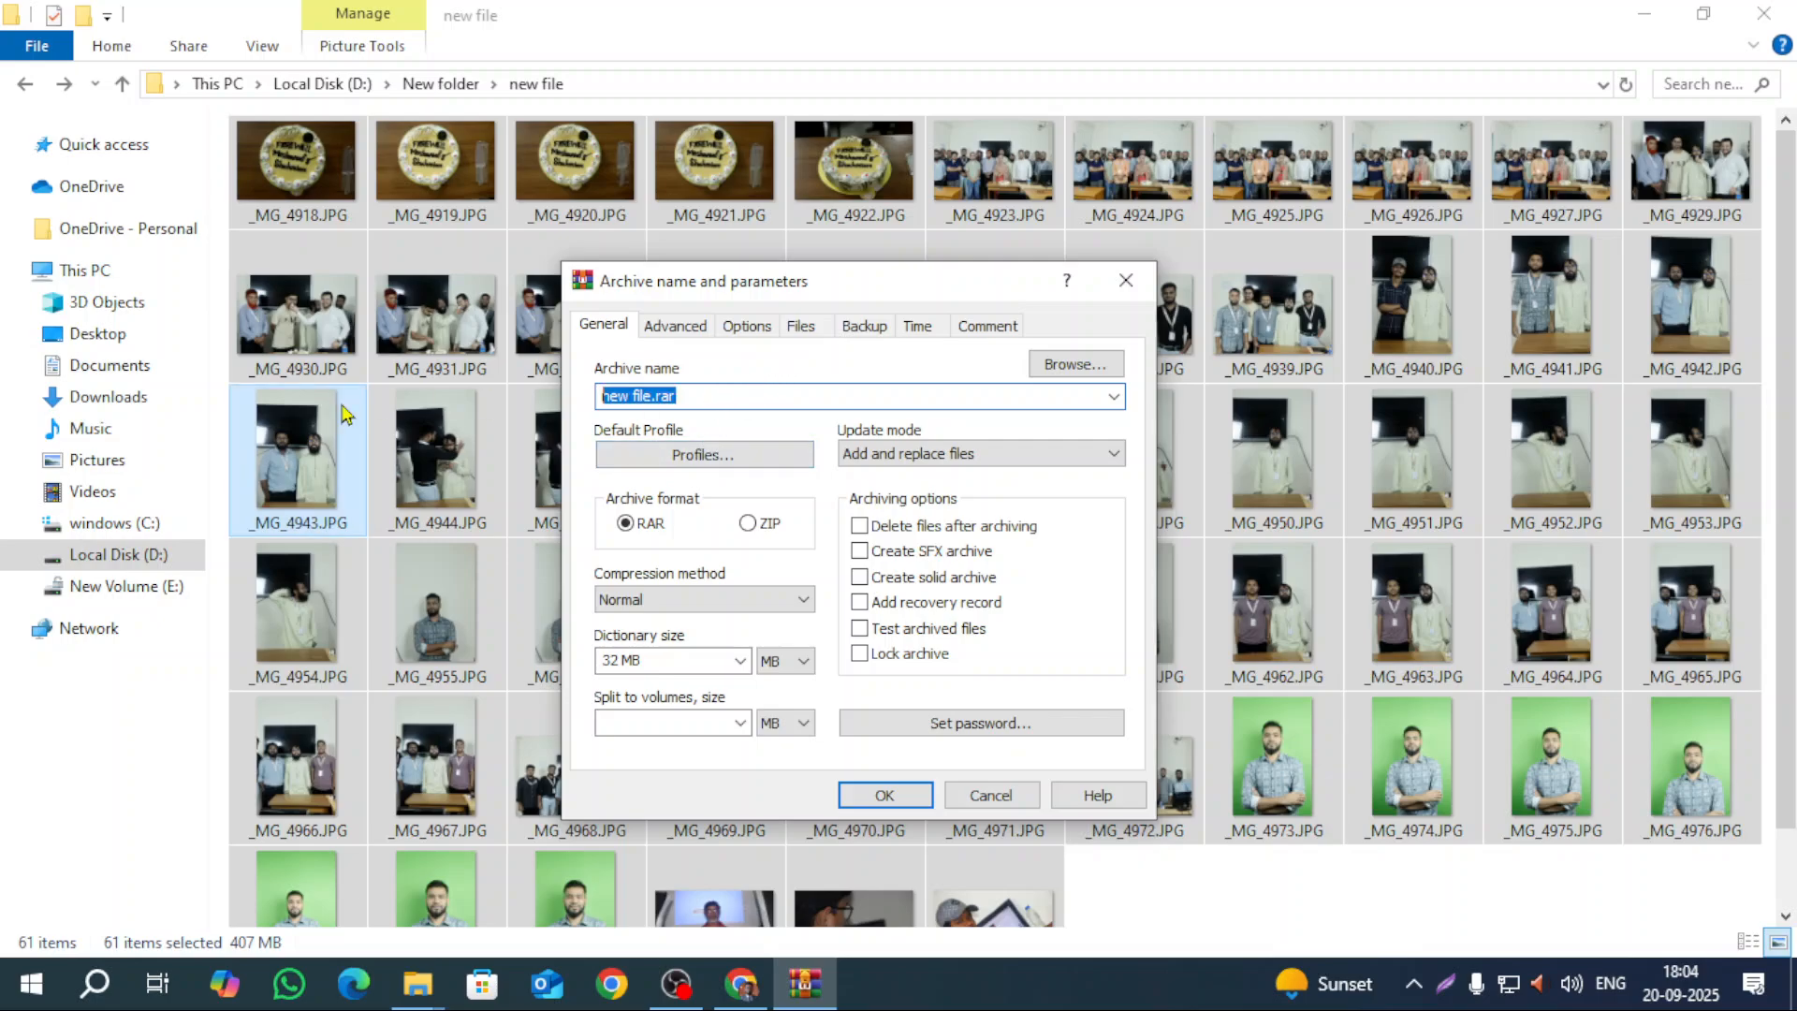
click(738, 391)
drag(788, 391, 271, 379)
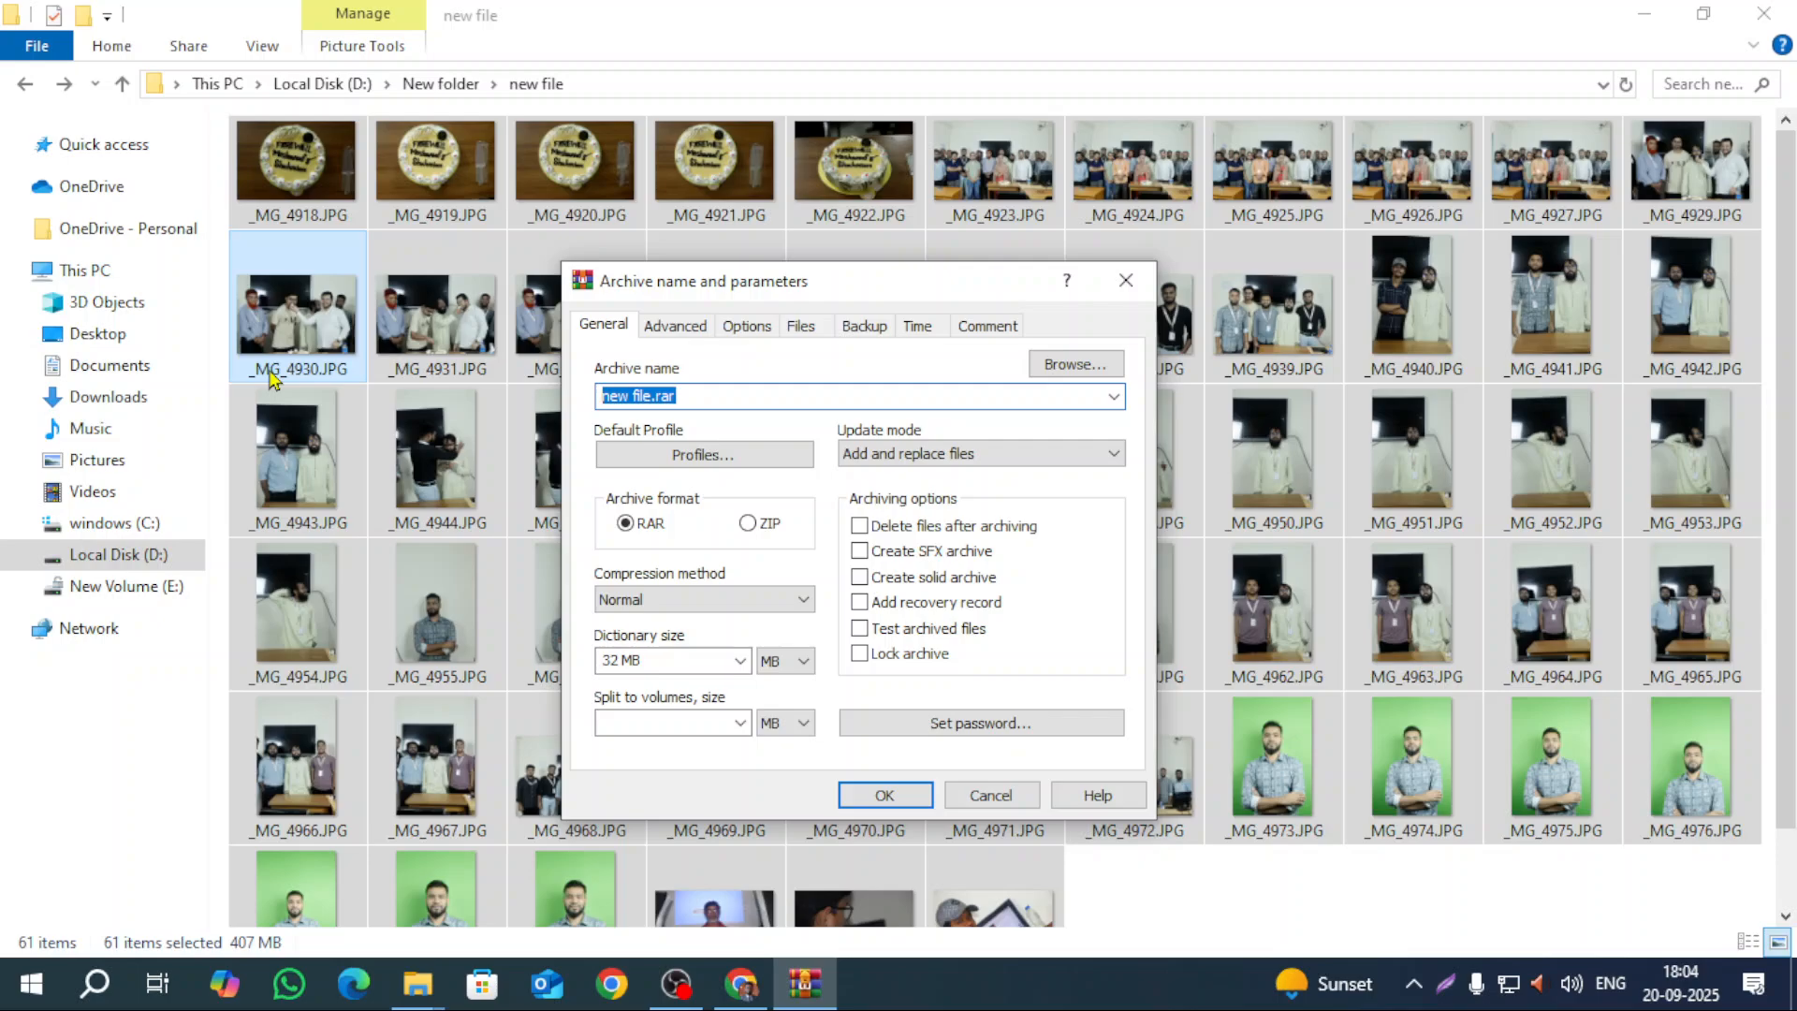
text(Photo)
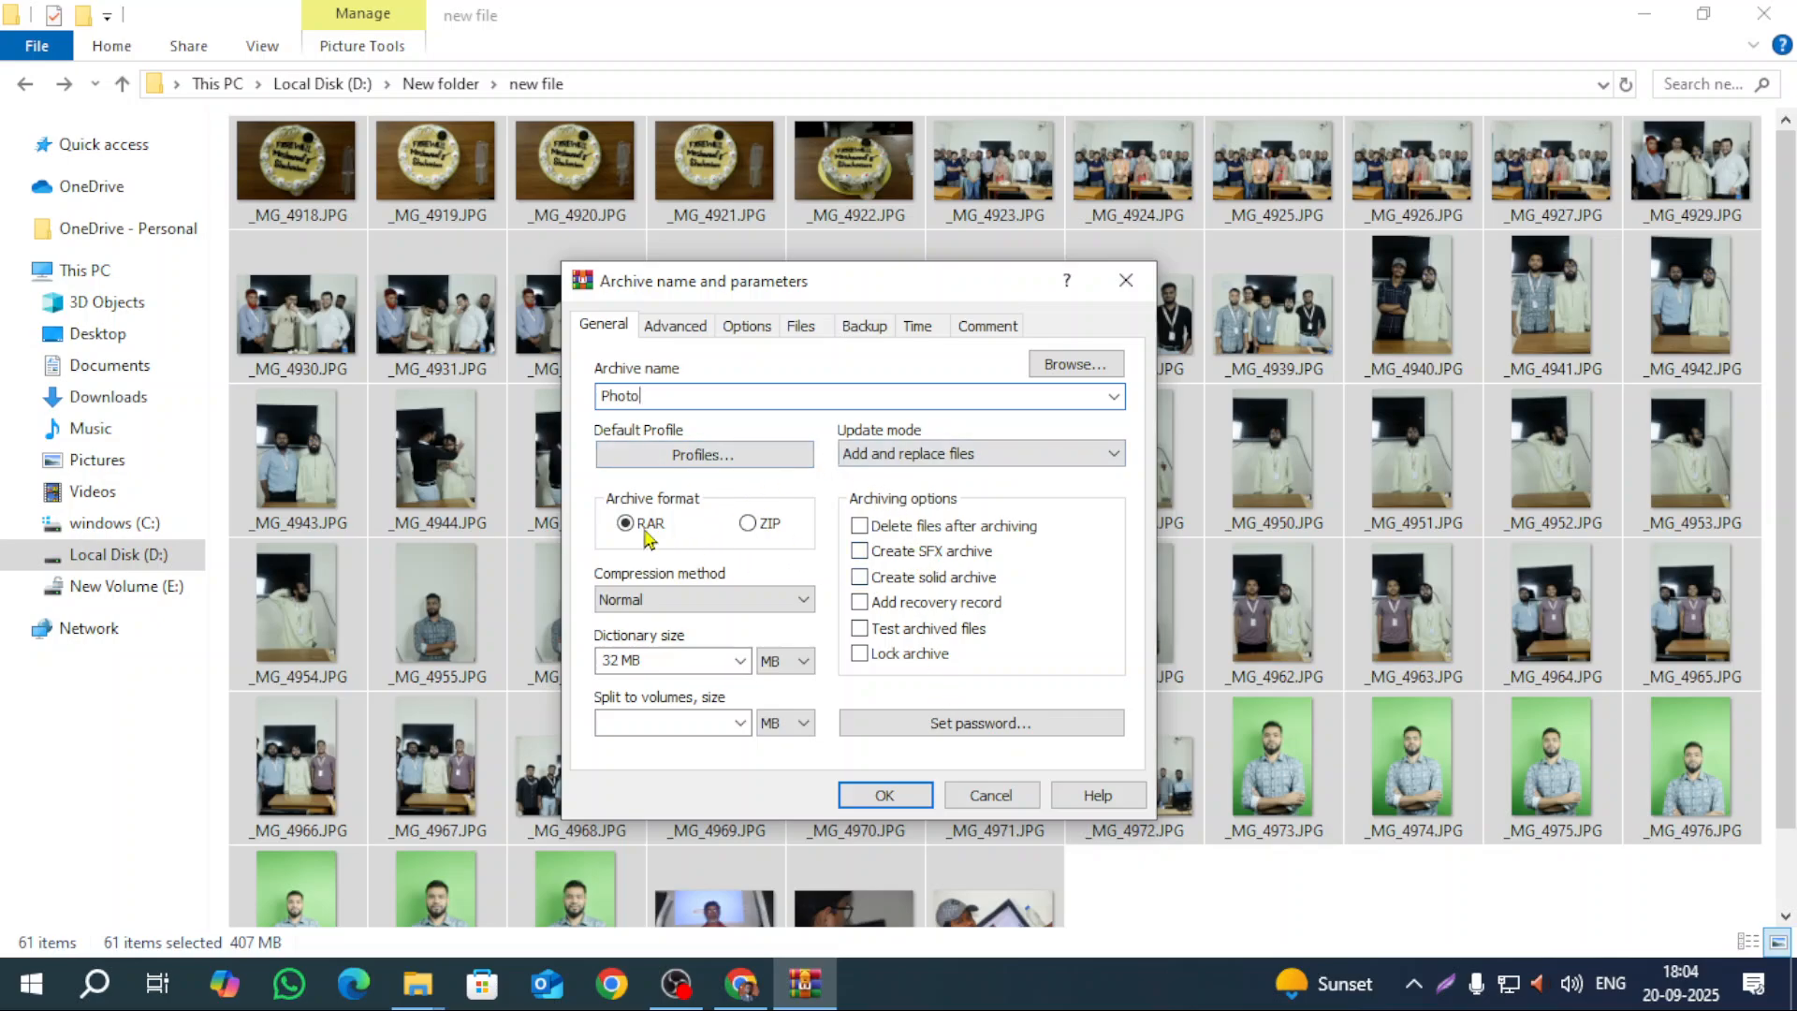
Step: Keep RAR archive format with Normal compression after trying ZIP
click(747, 524)
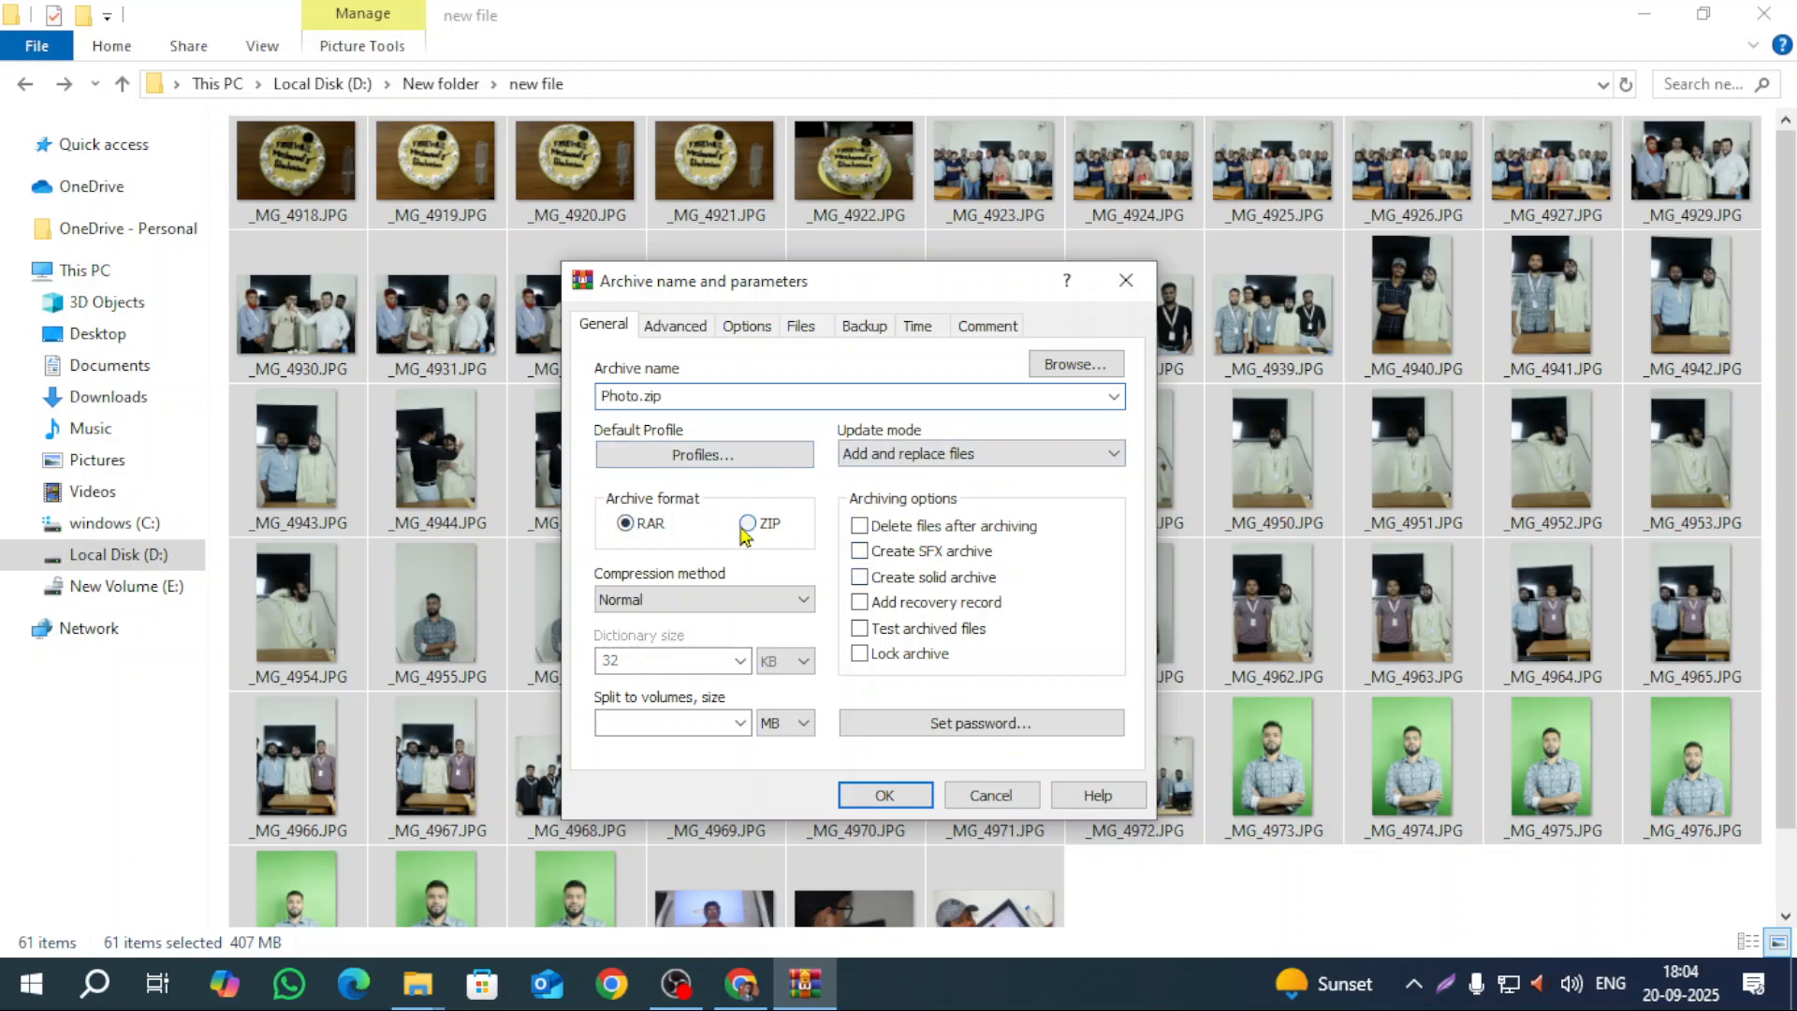
click(625, 523)
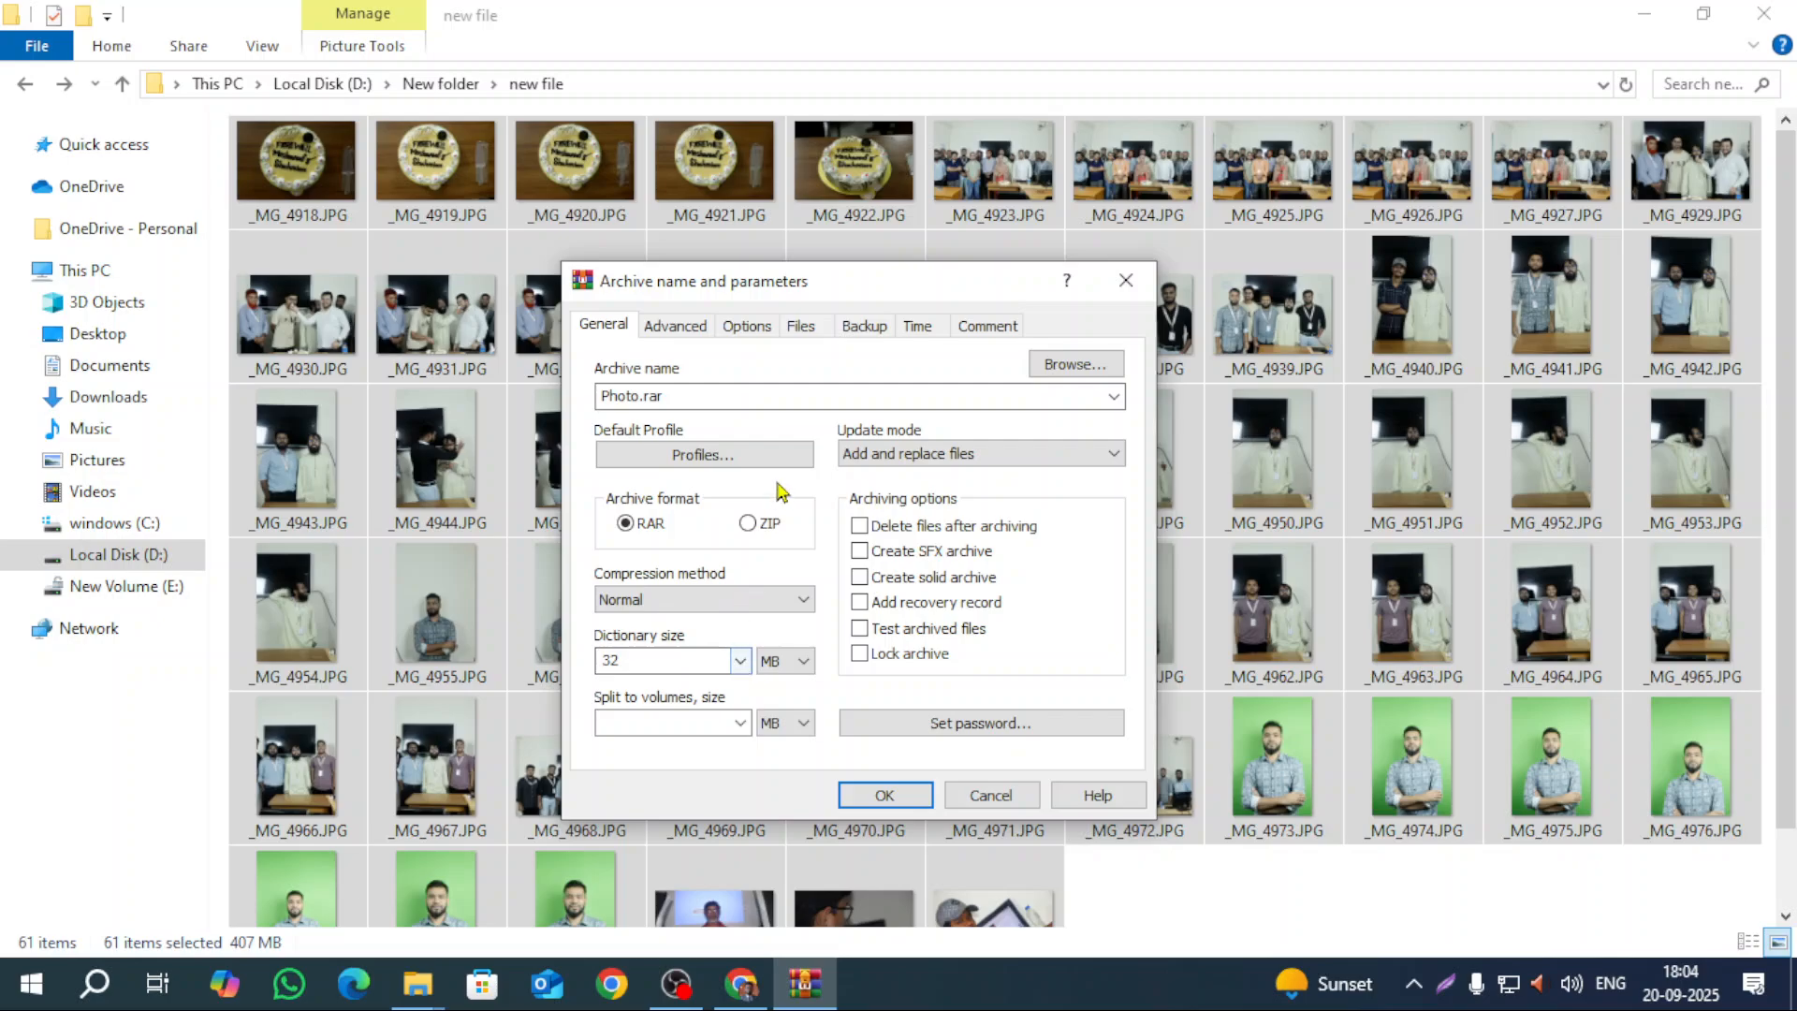
click(779, 603)
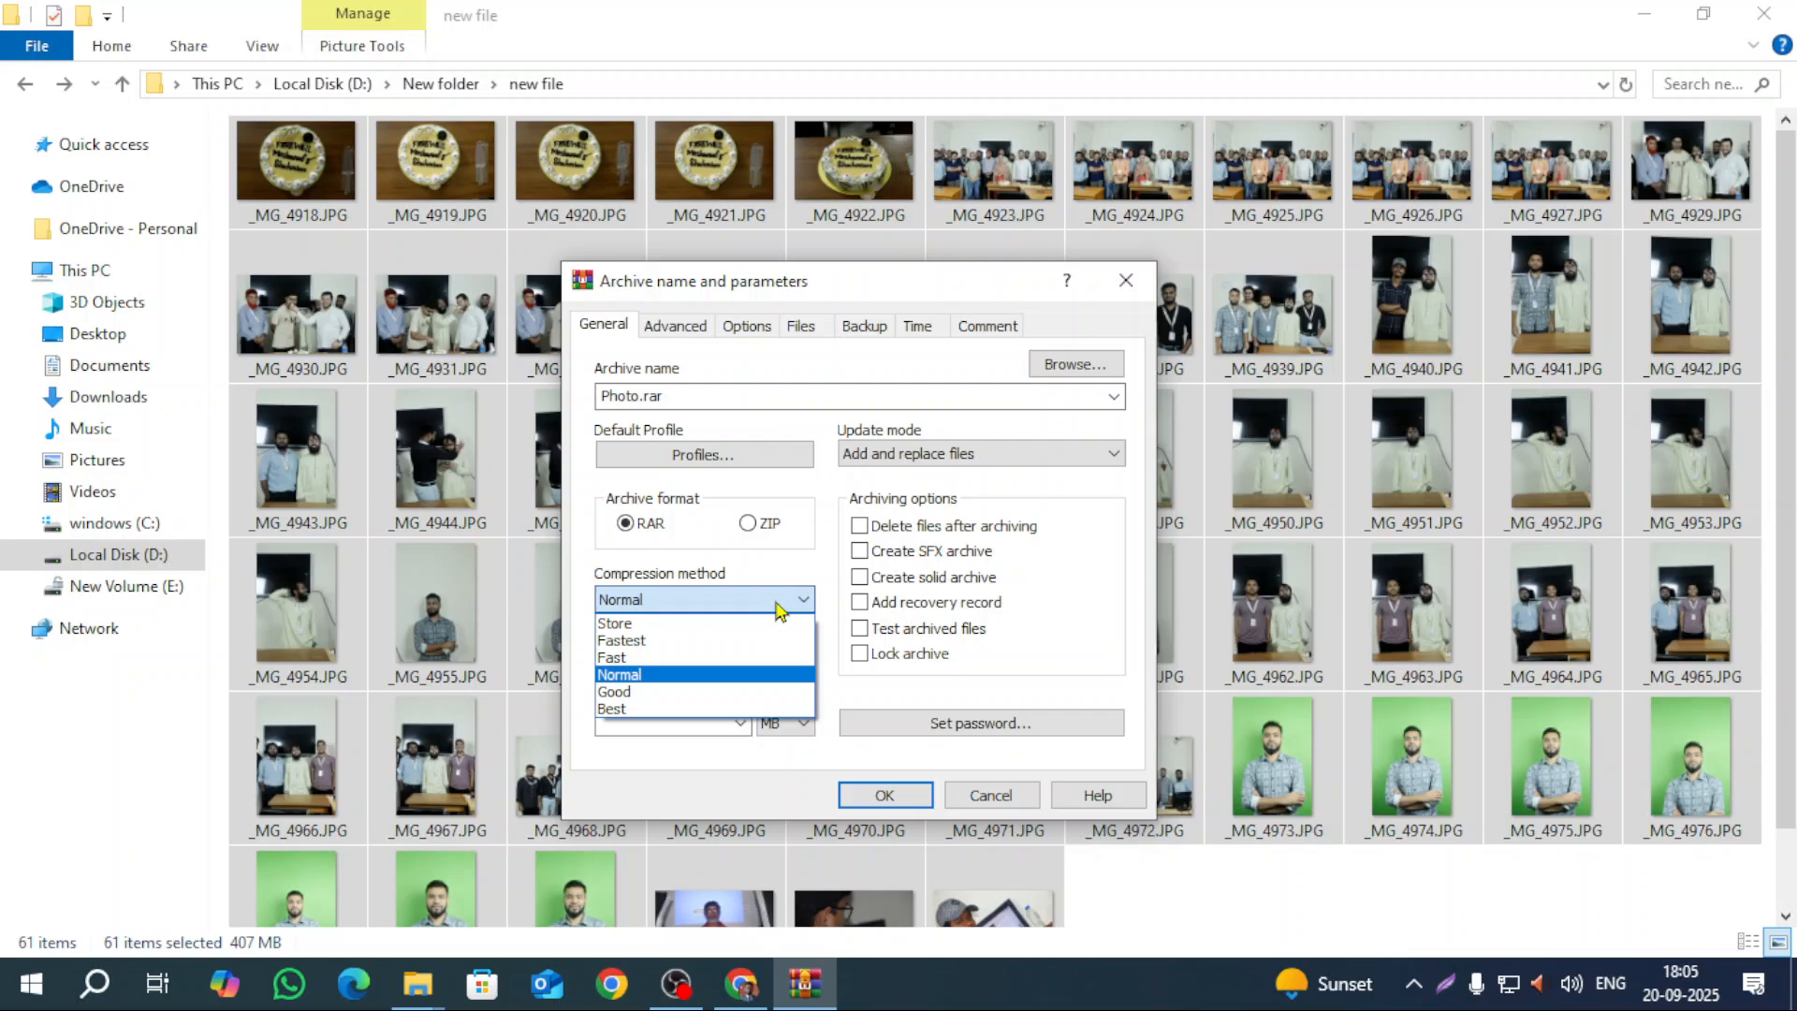
click(779, 603)
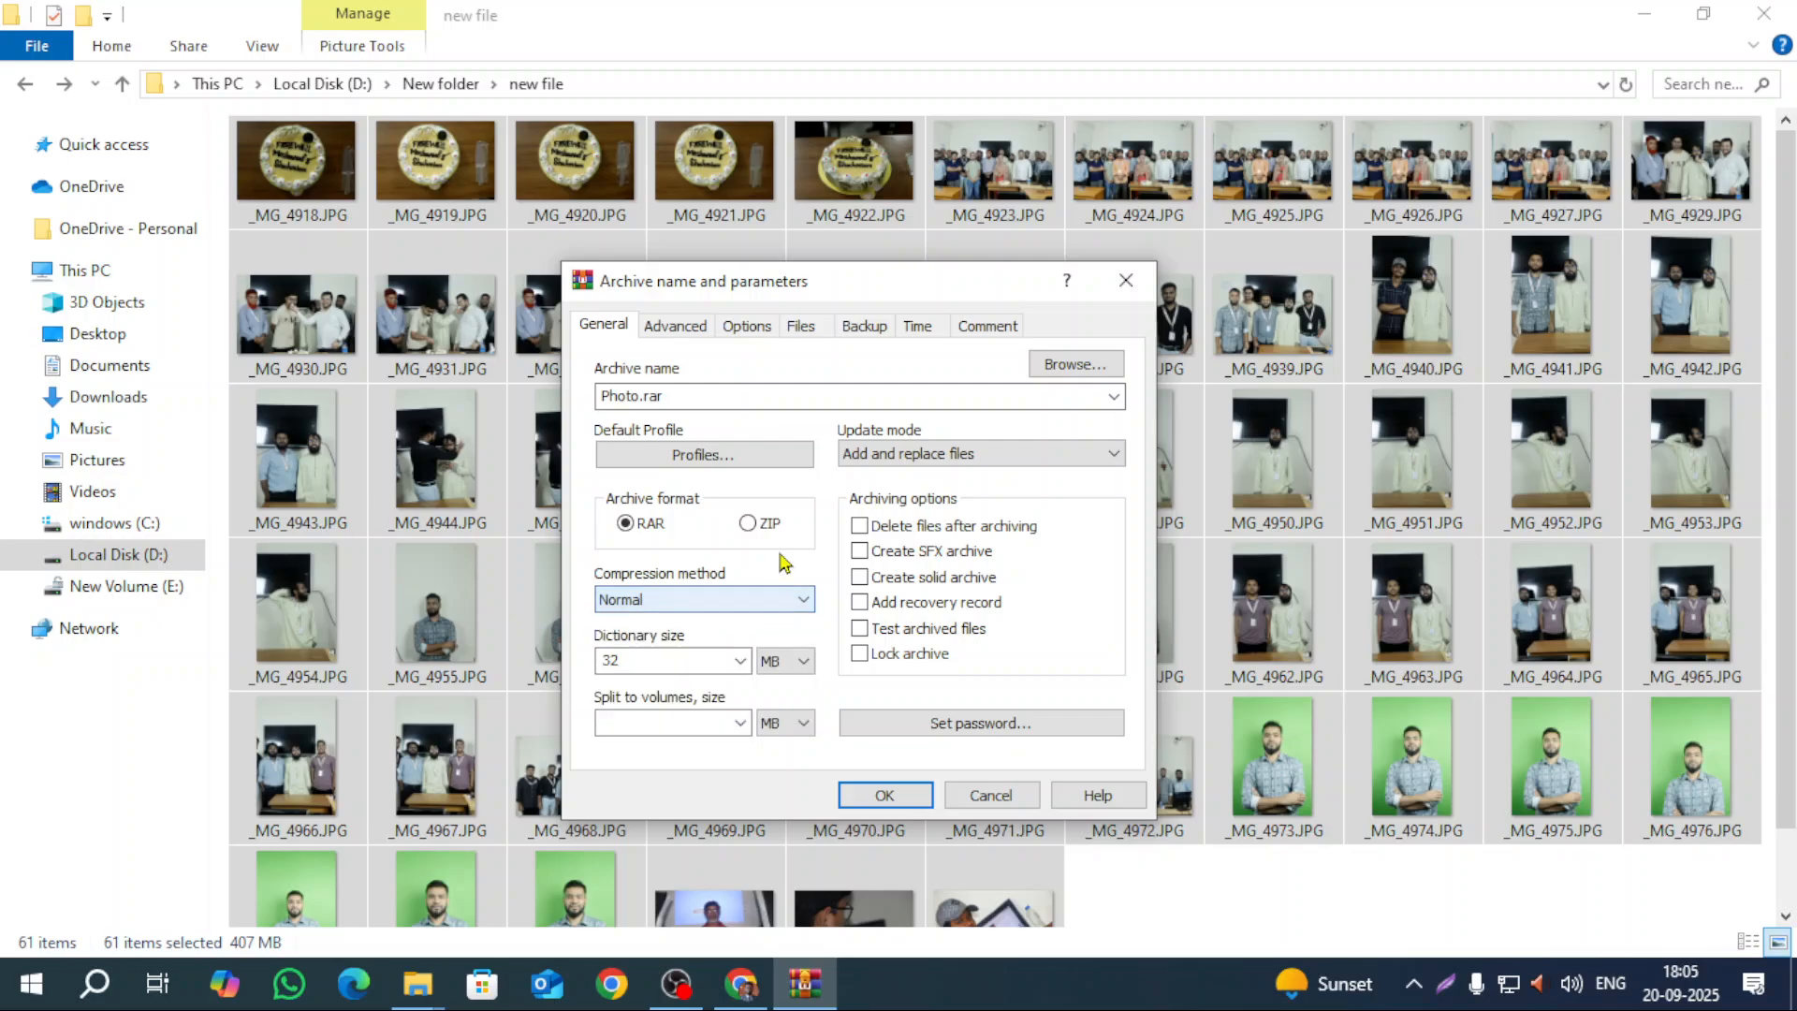
click(711, 600)
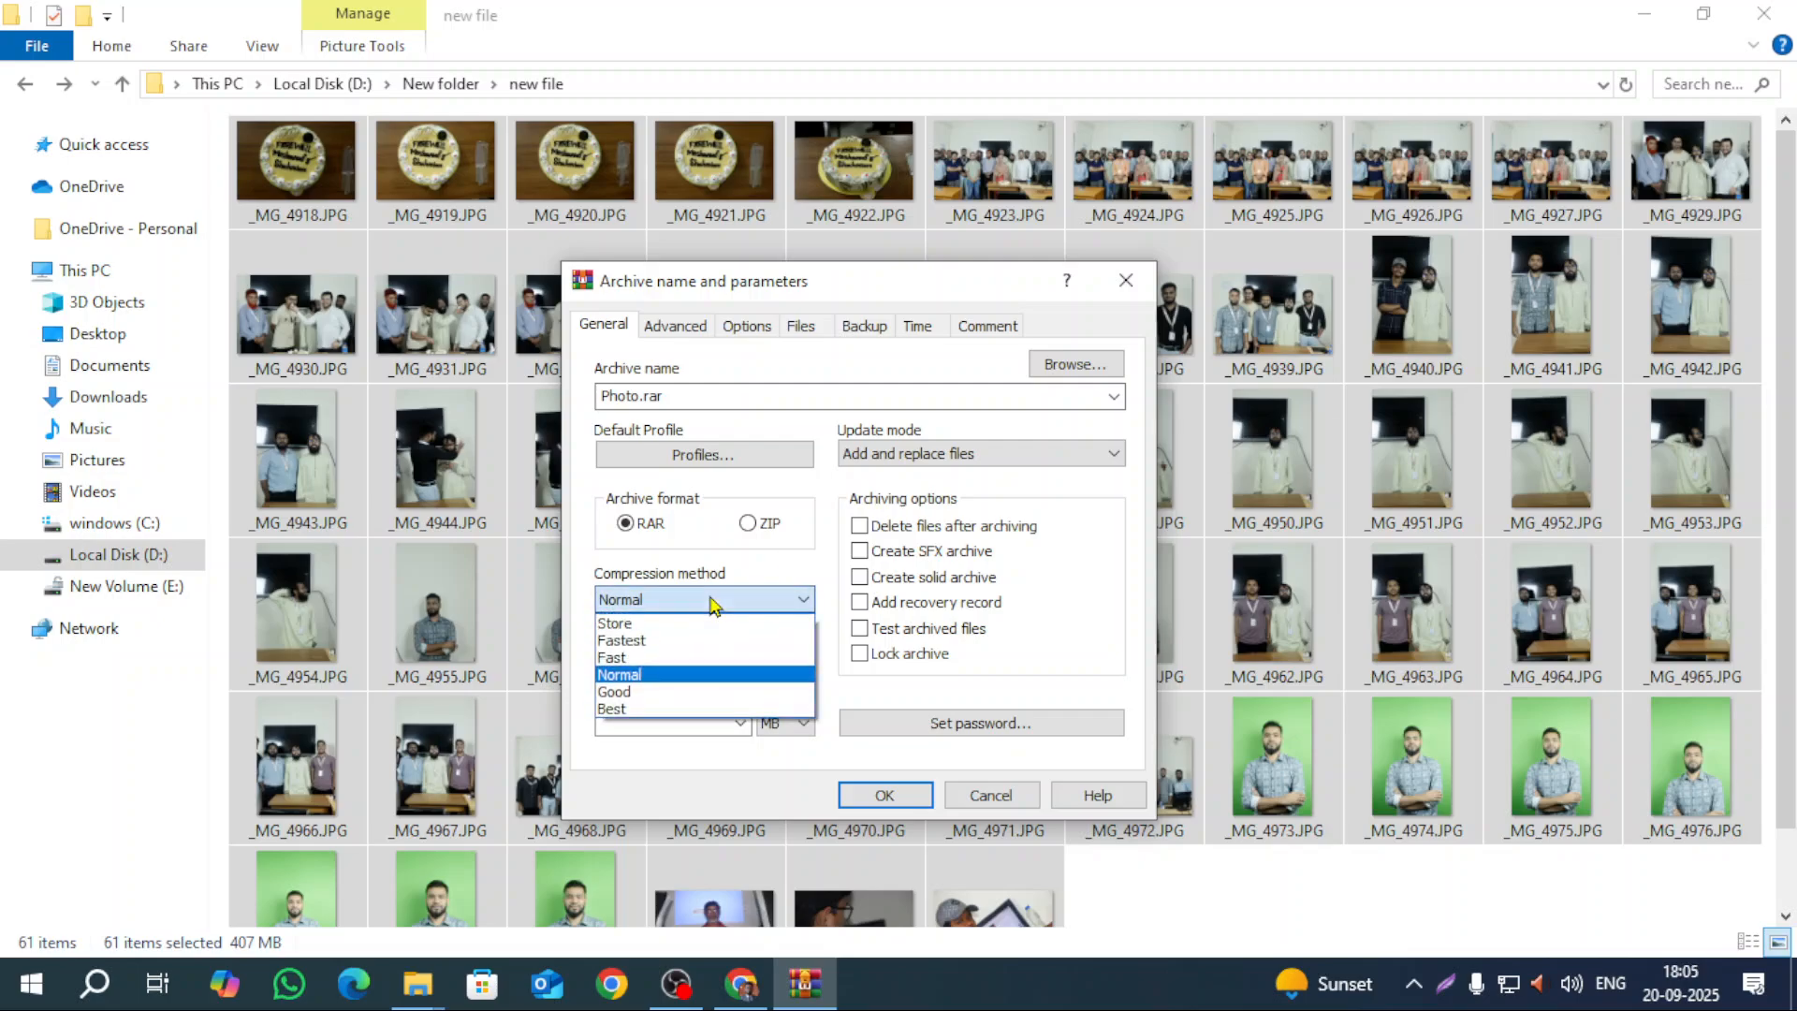
click(772, 527)
click(769, 524)
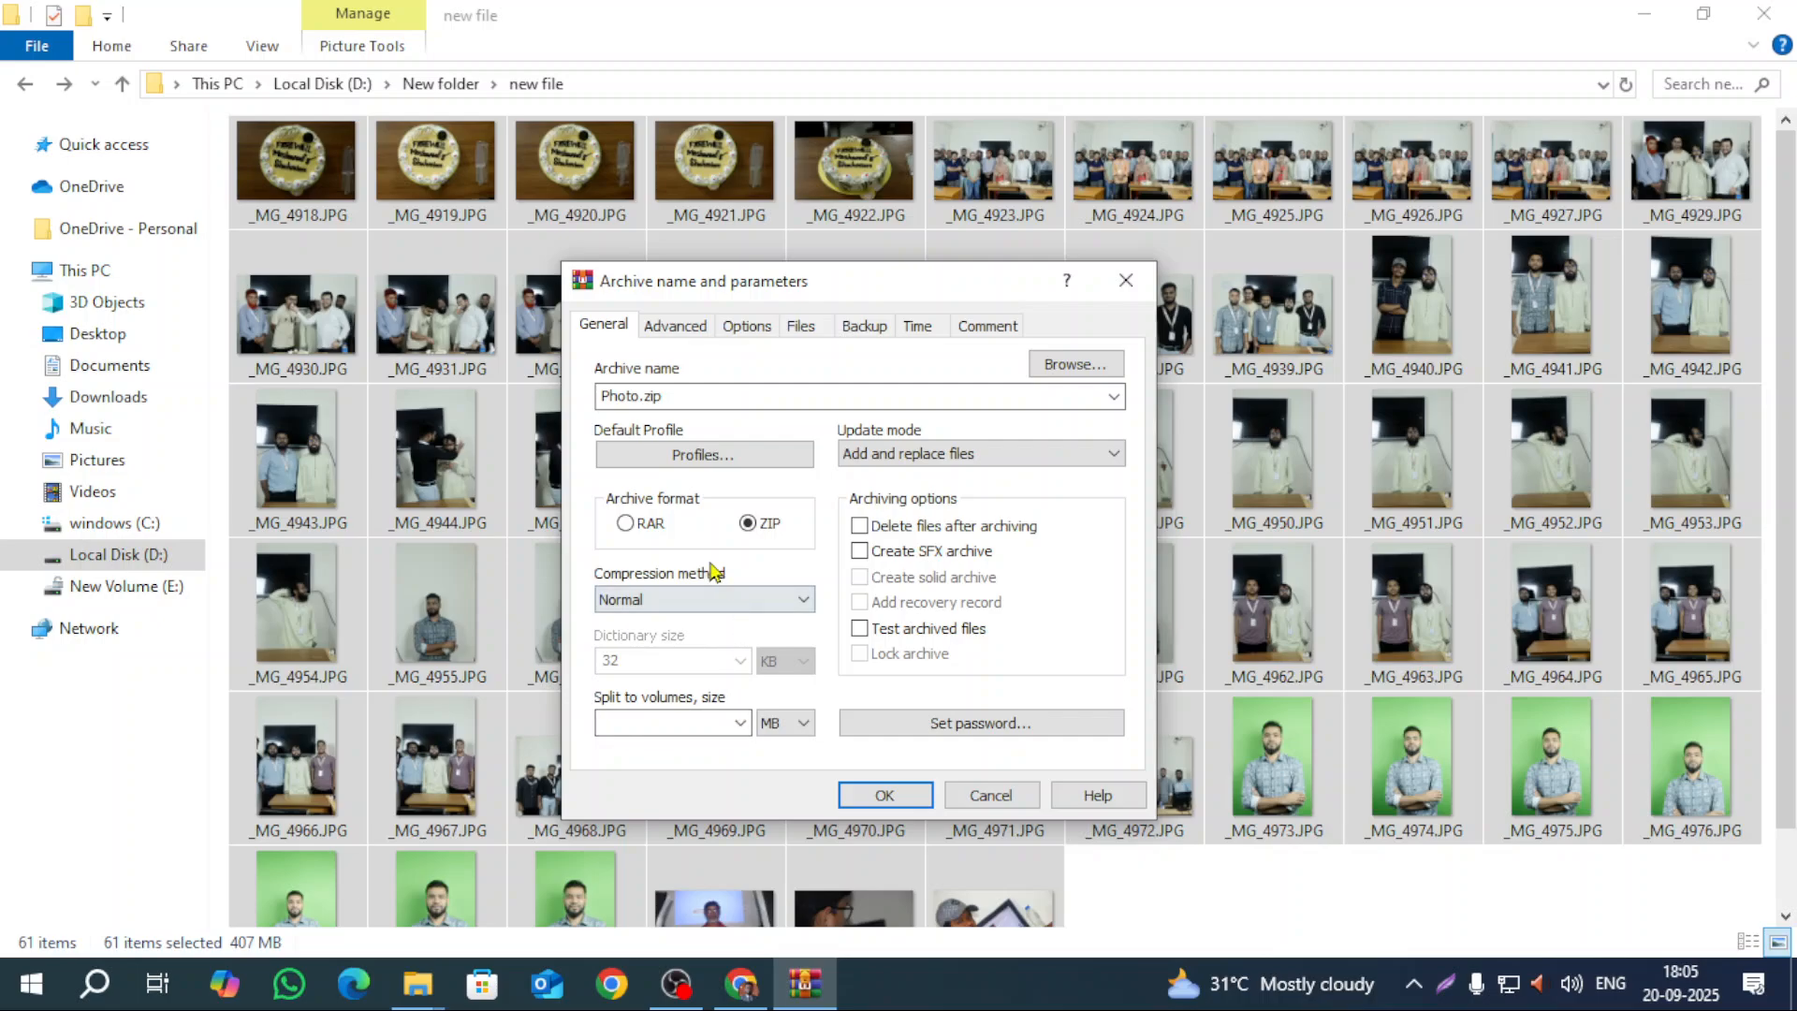
click(625, 524)
click(758, 524)
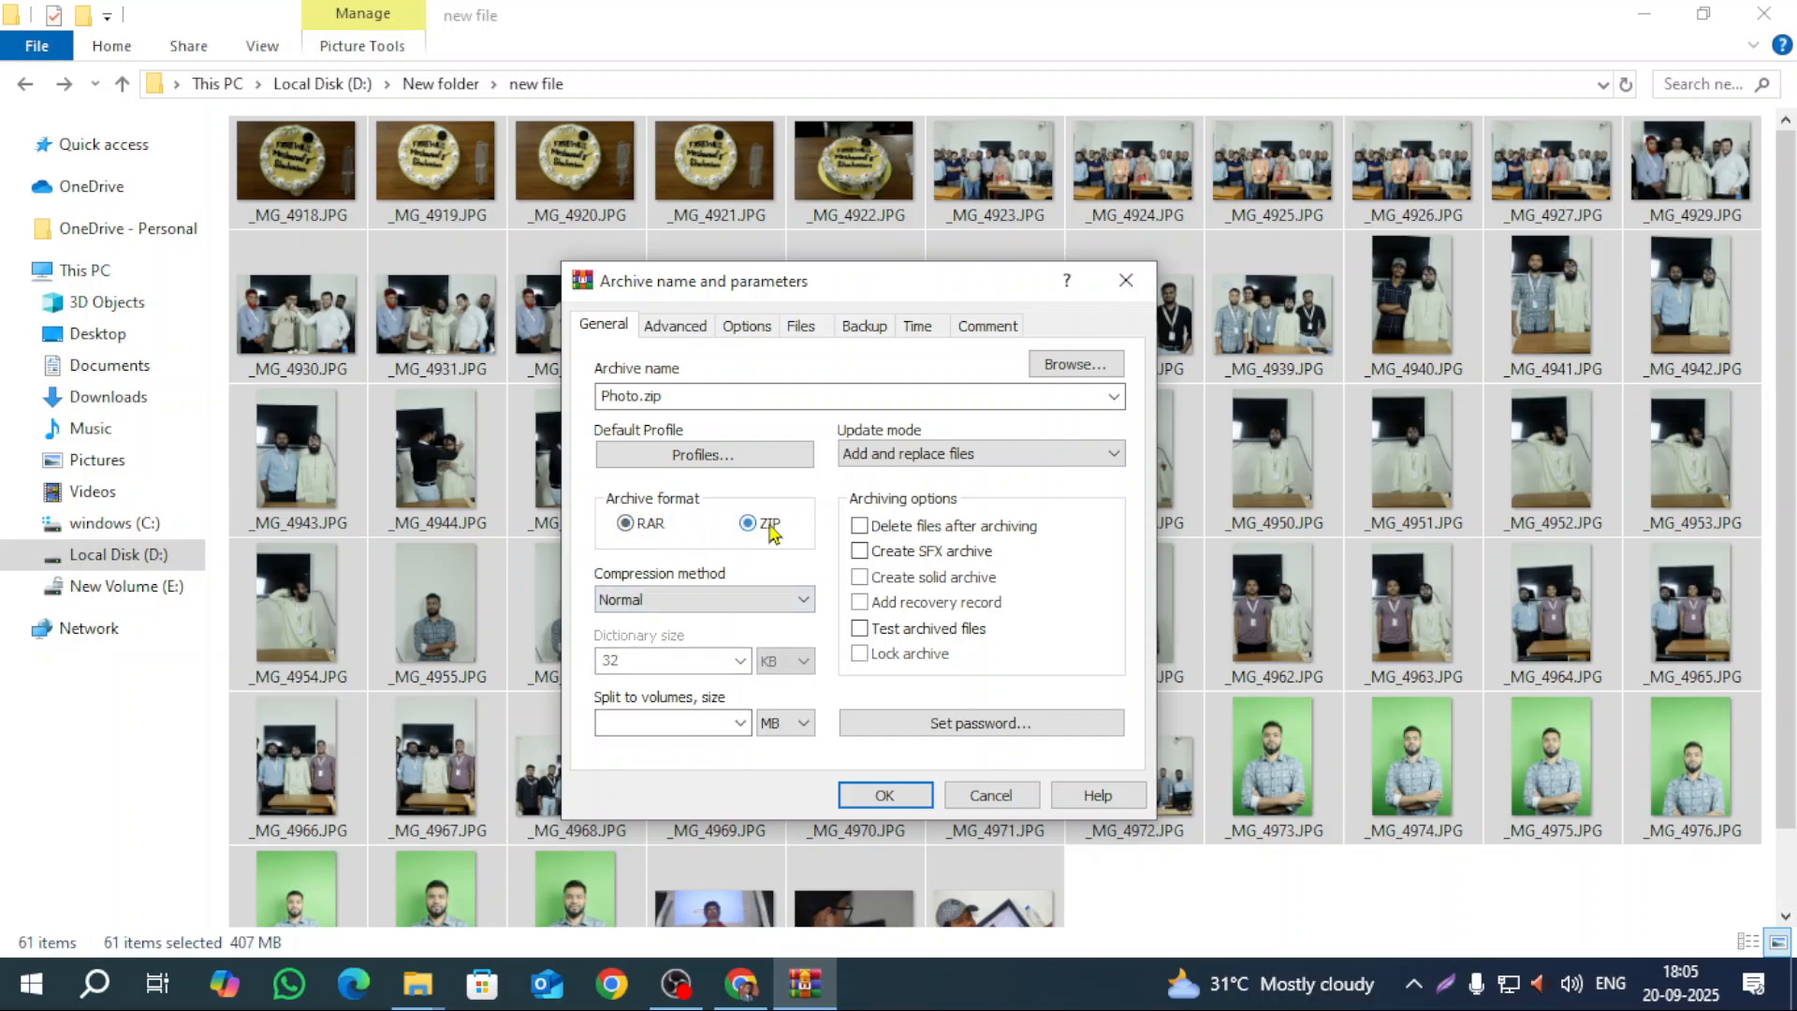
click(624, 526)
Step: Leave volumes unsplit and keep Add and replace files as the update mode
click(739, 723)
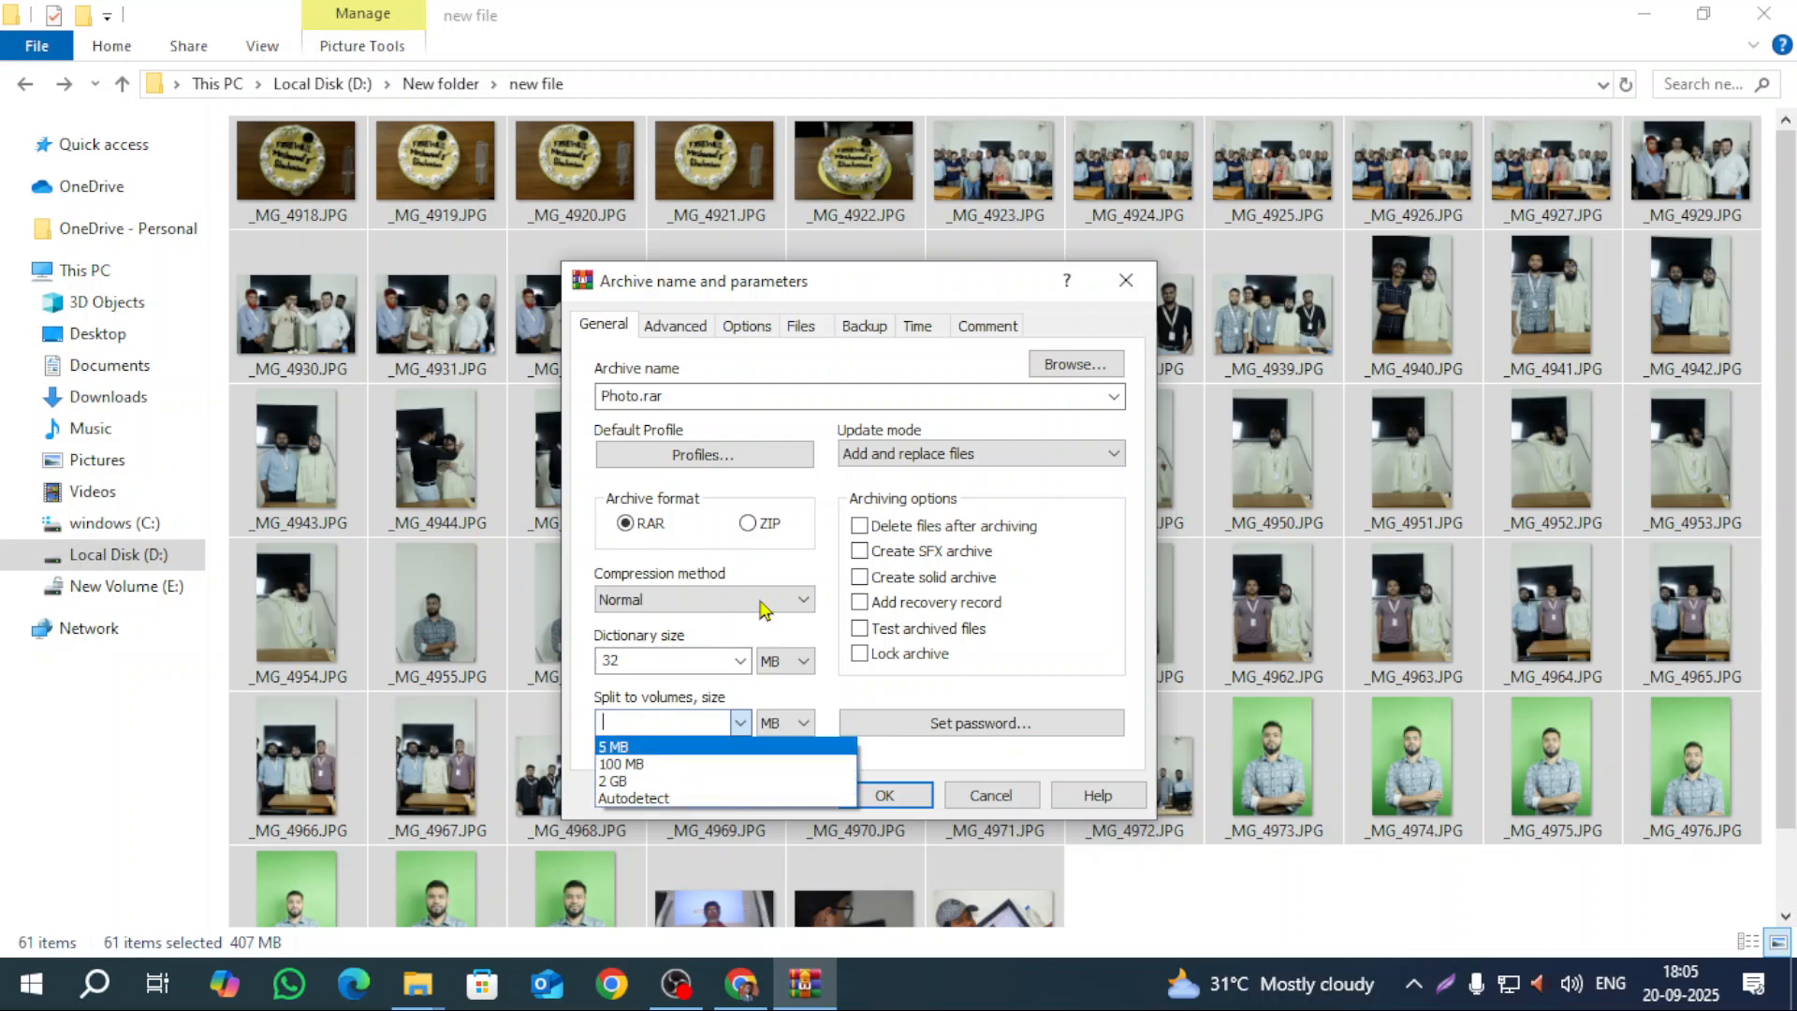
click(789, 565)
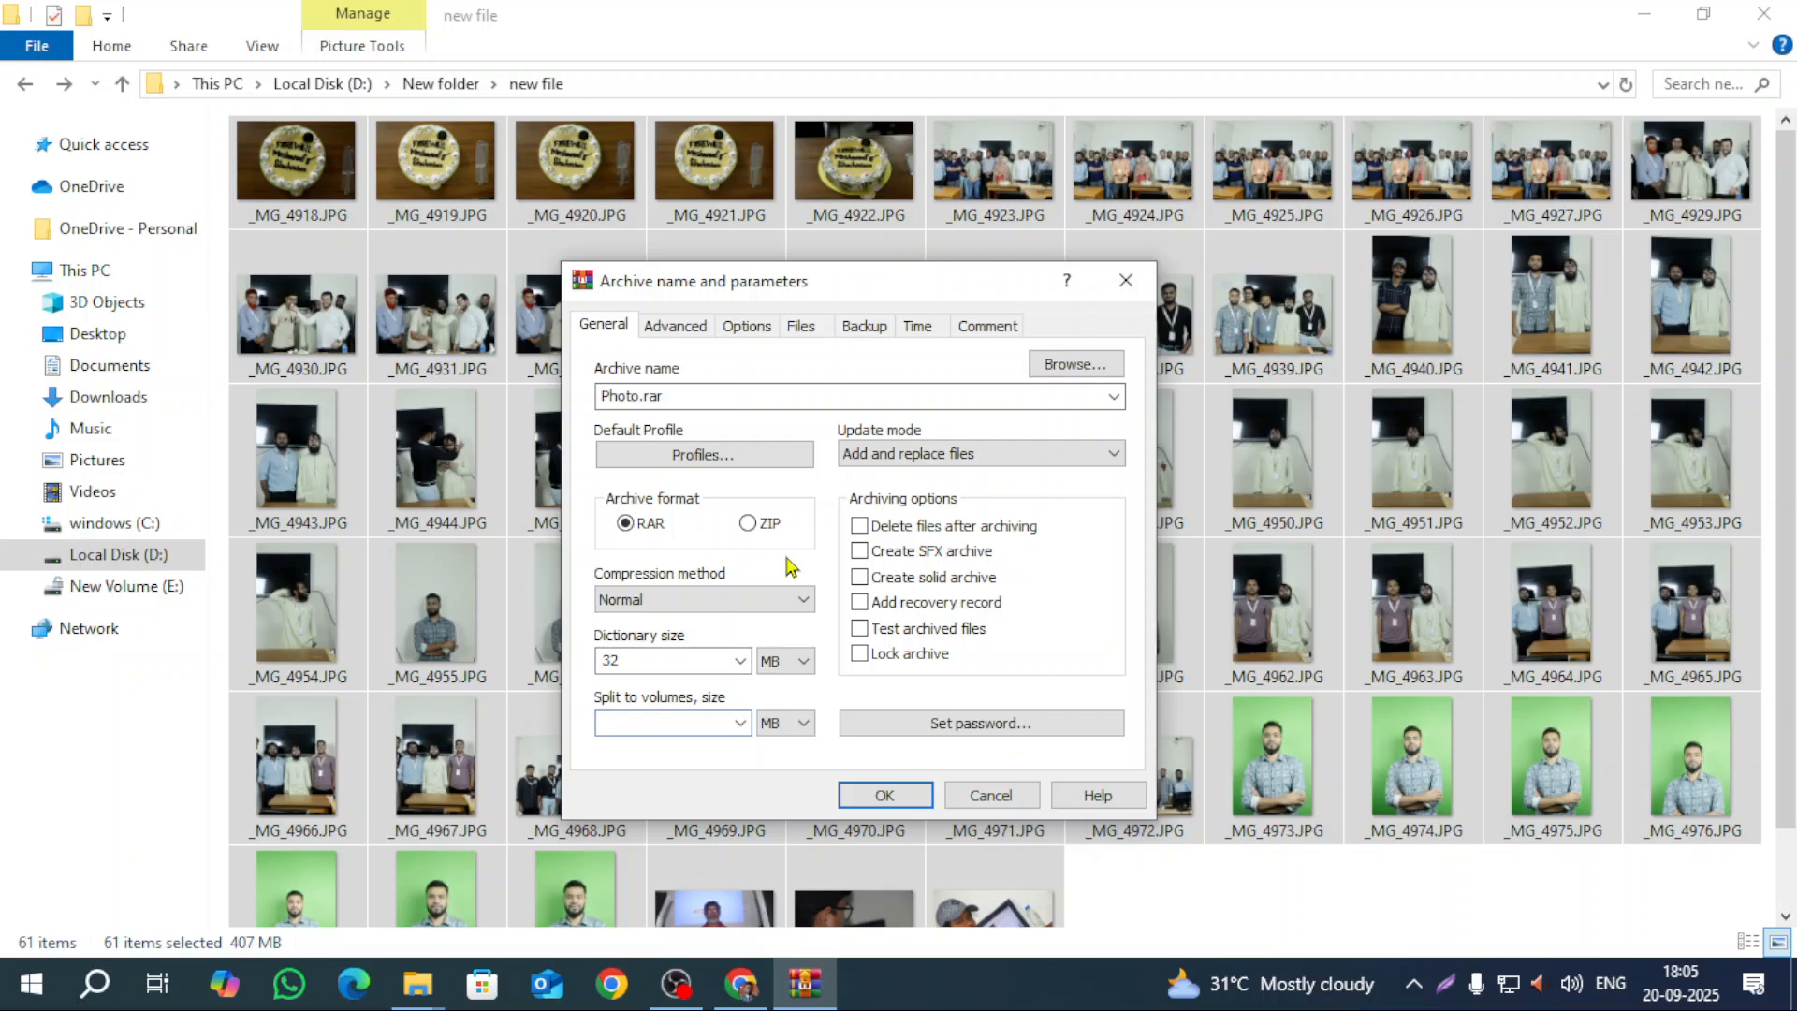
click(740, 722)
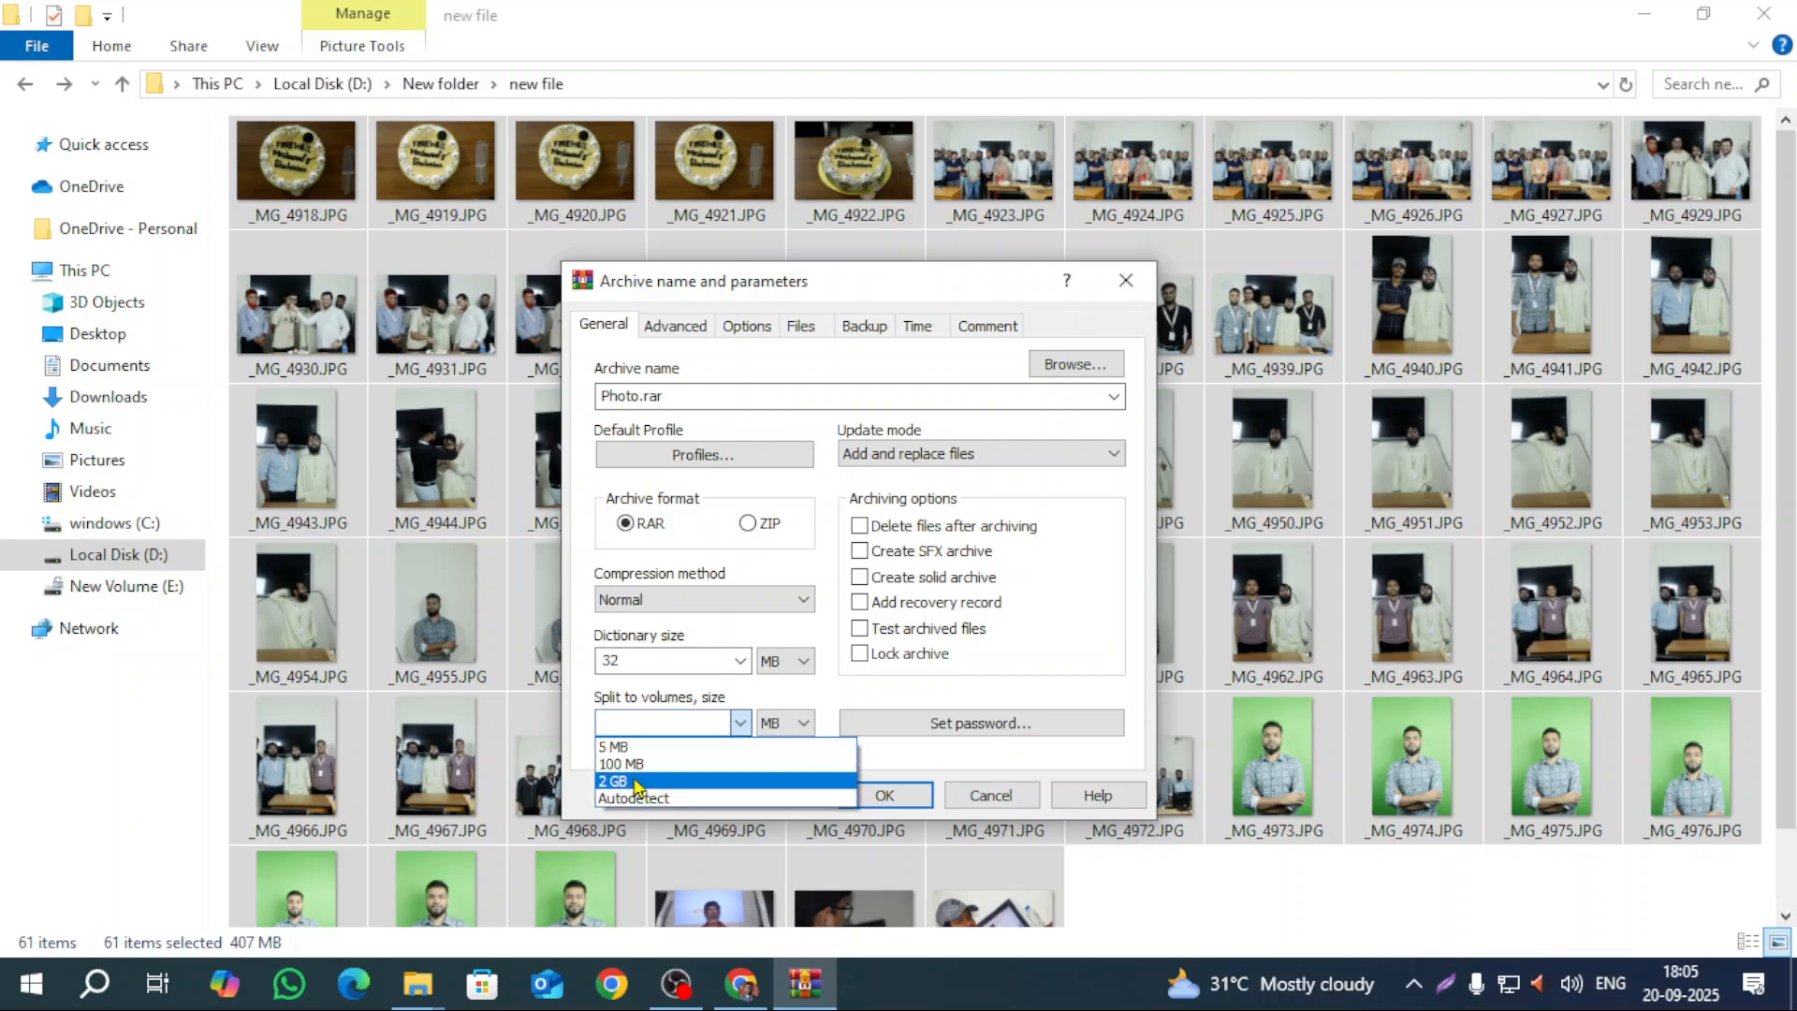
click(791, 695)
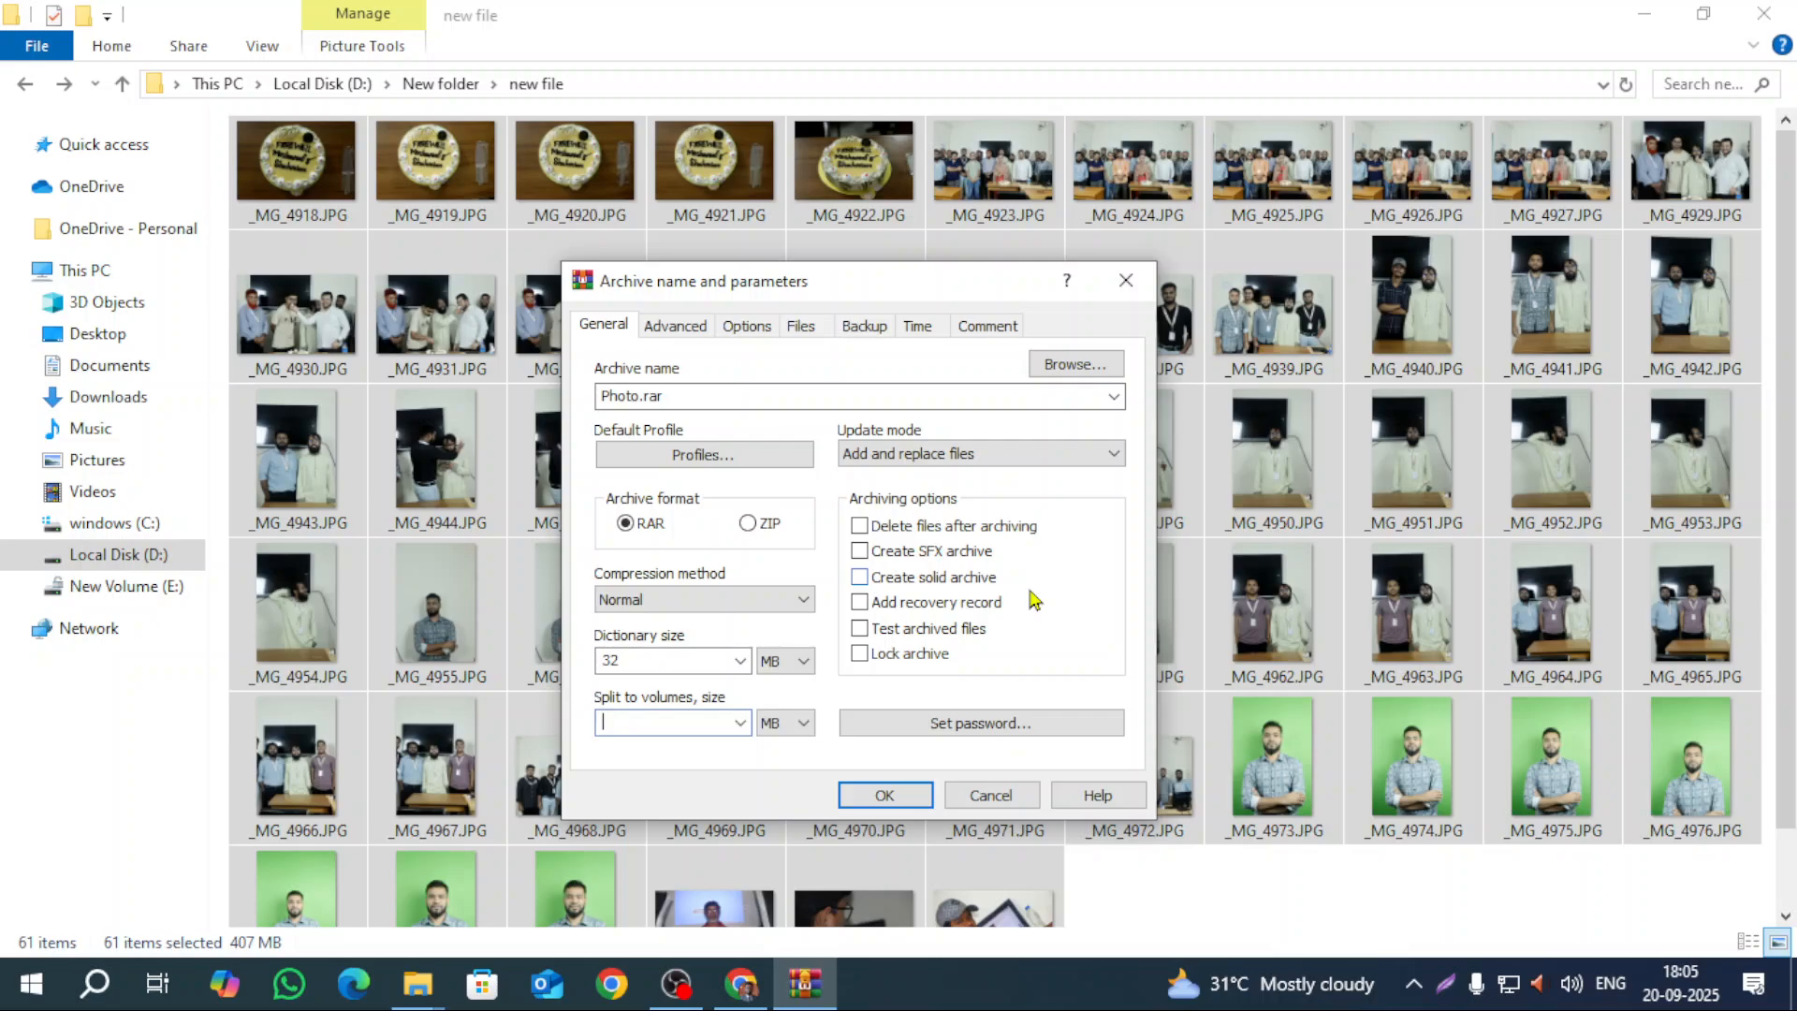
click(693, 393)
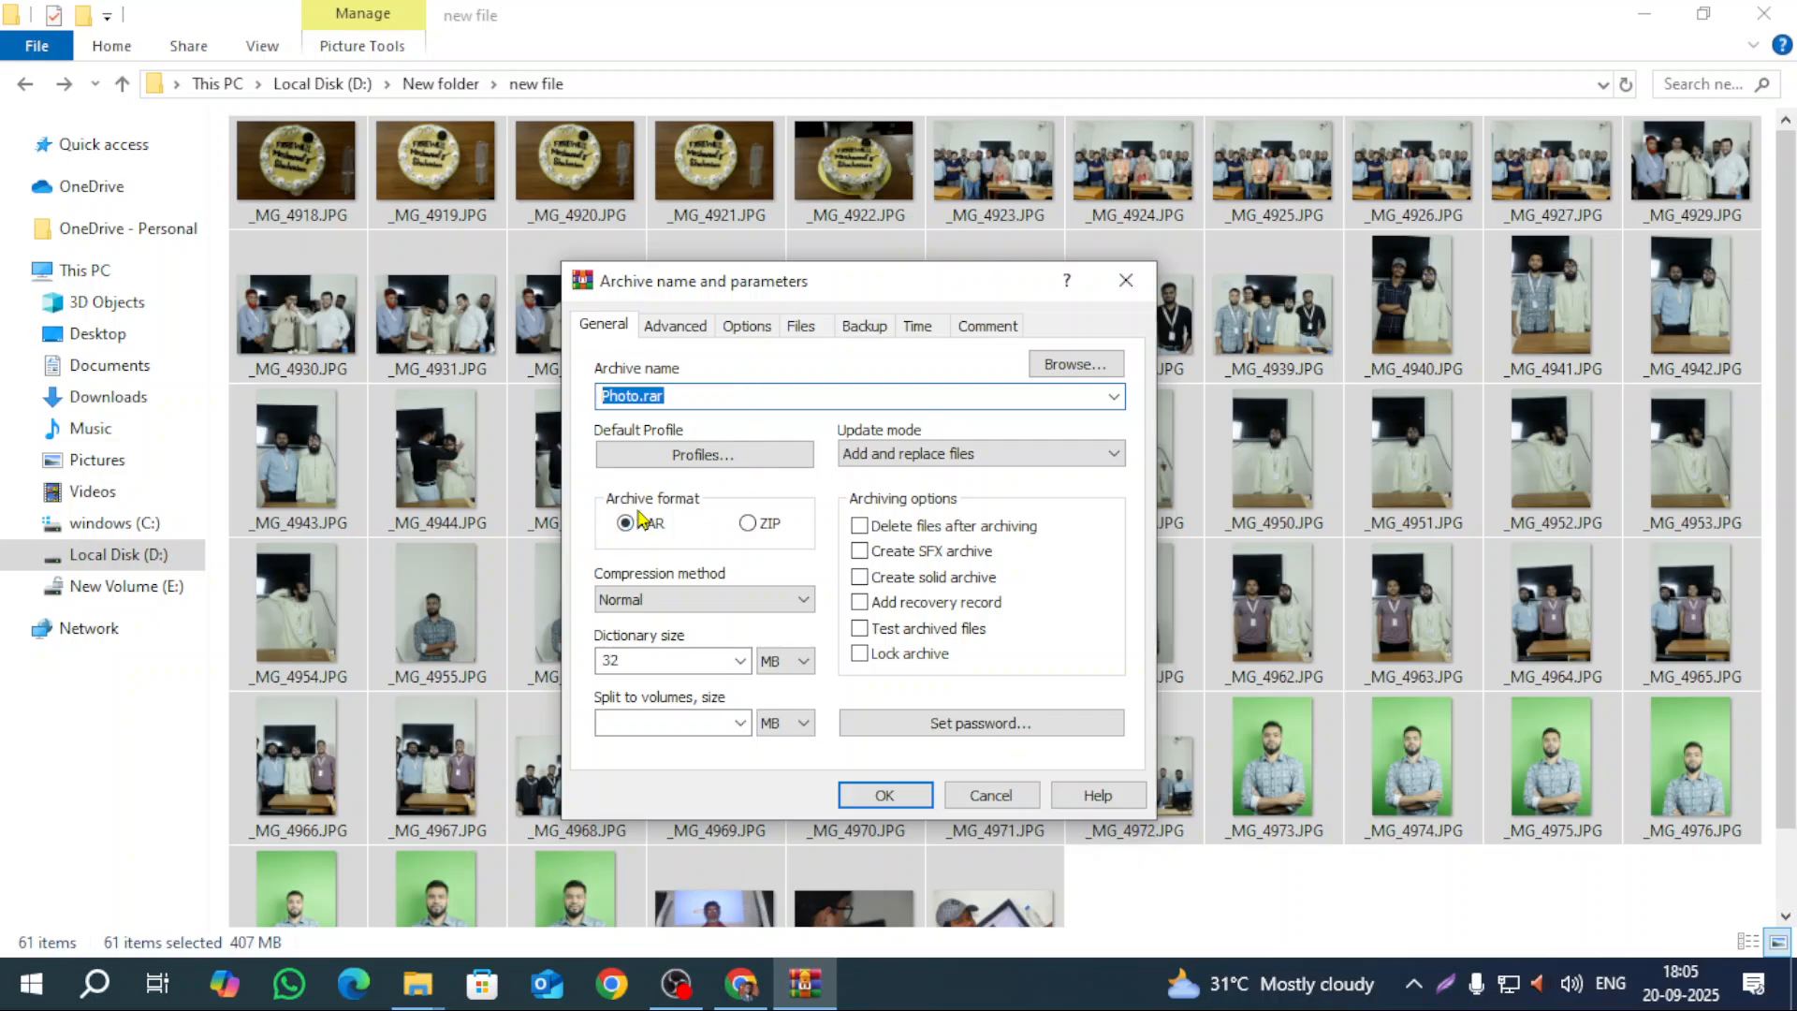
click(1057, 457)
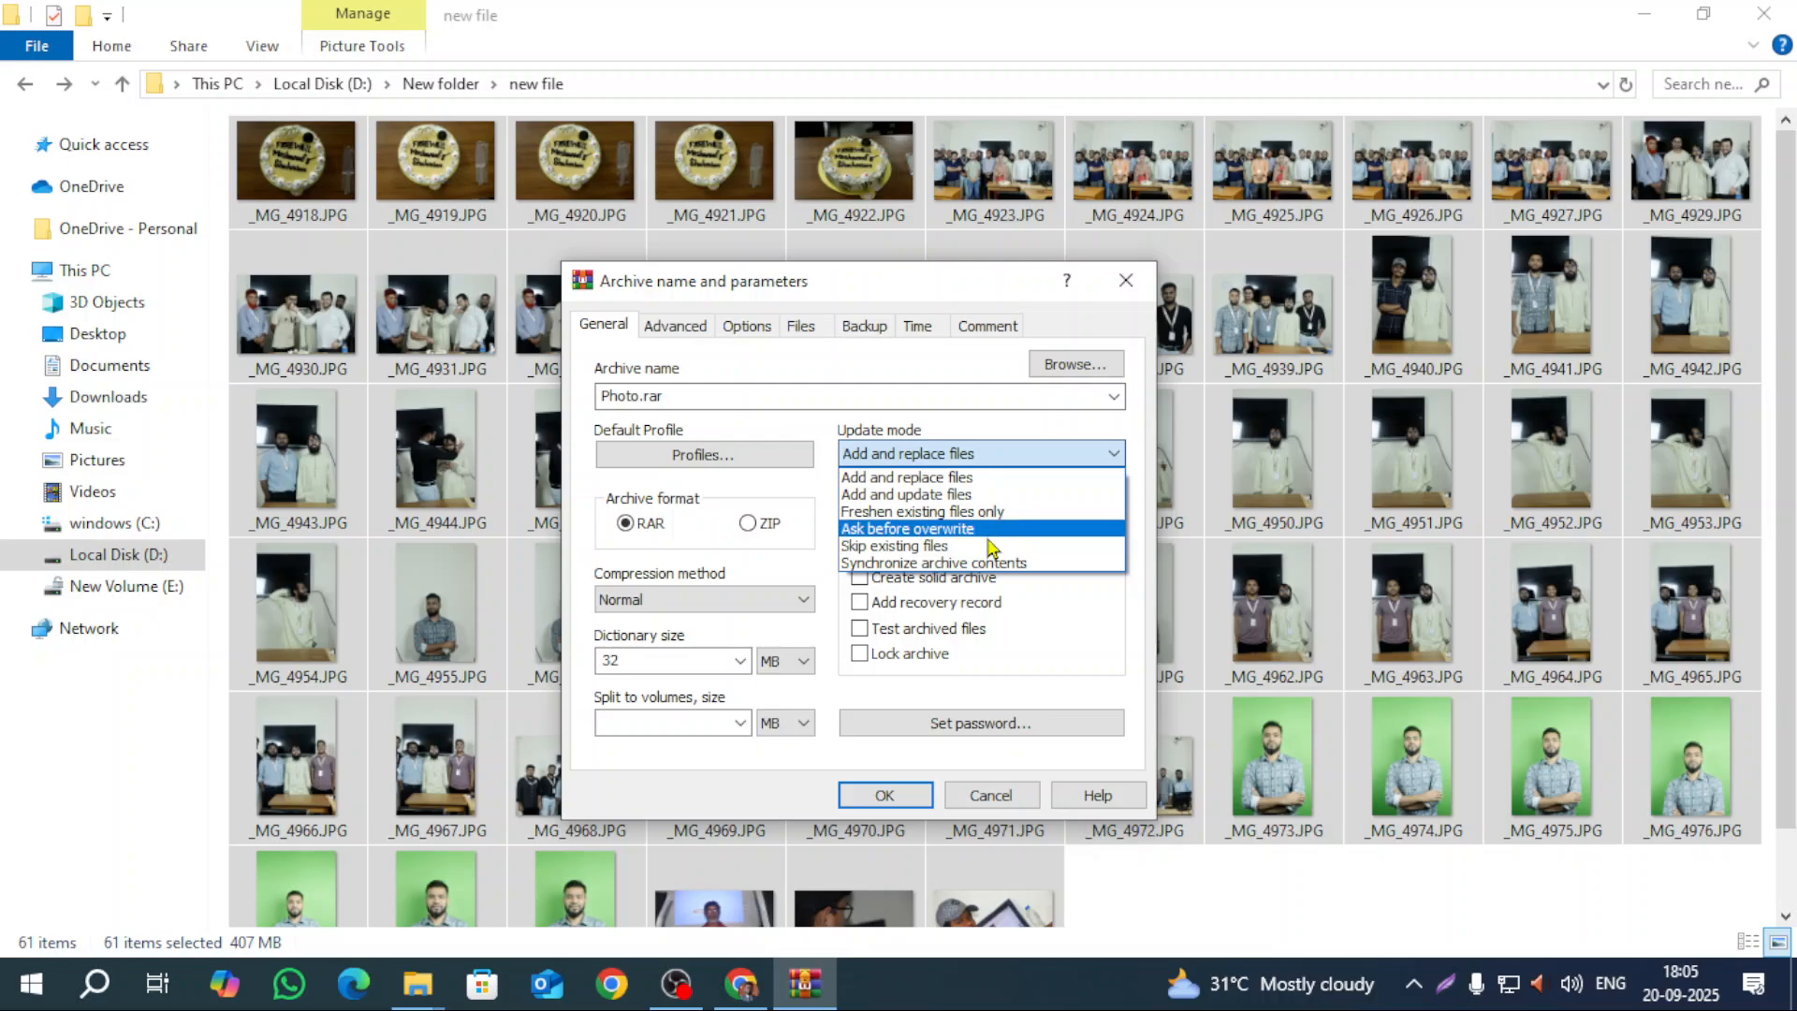
click(1004, 460)
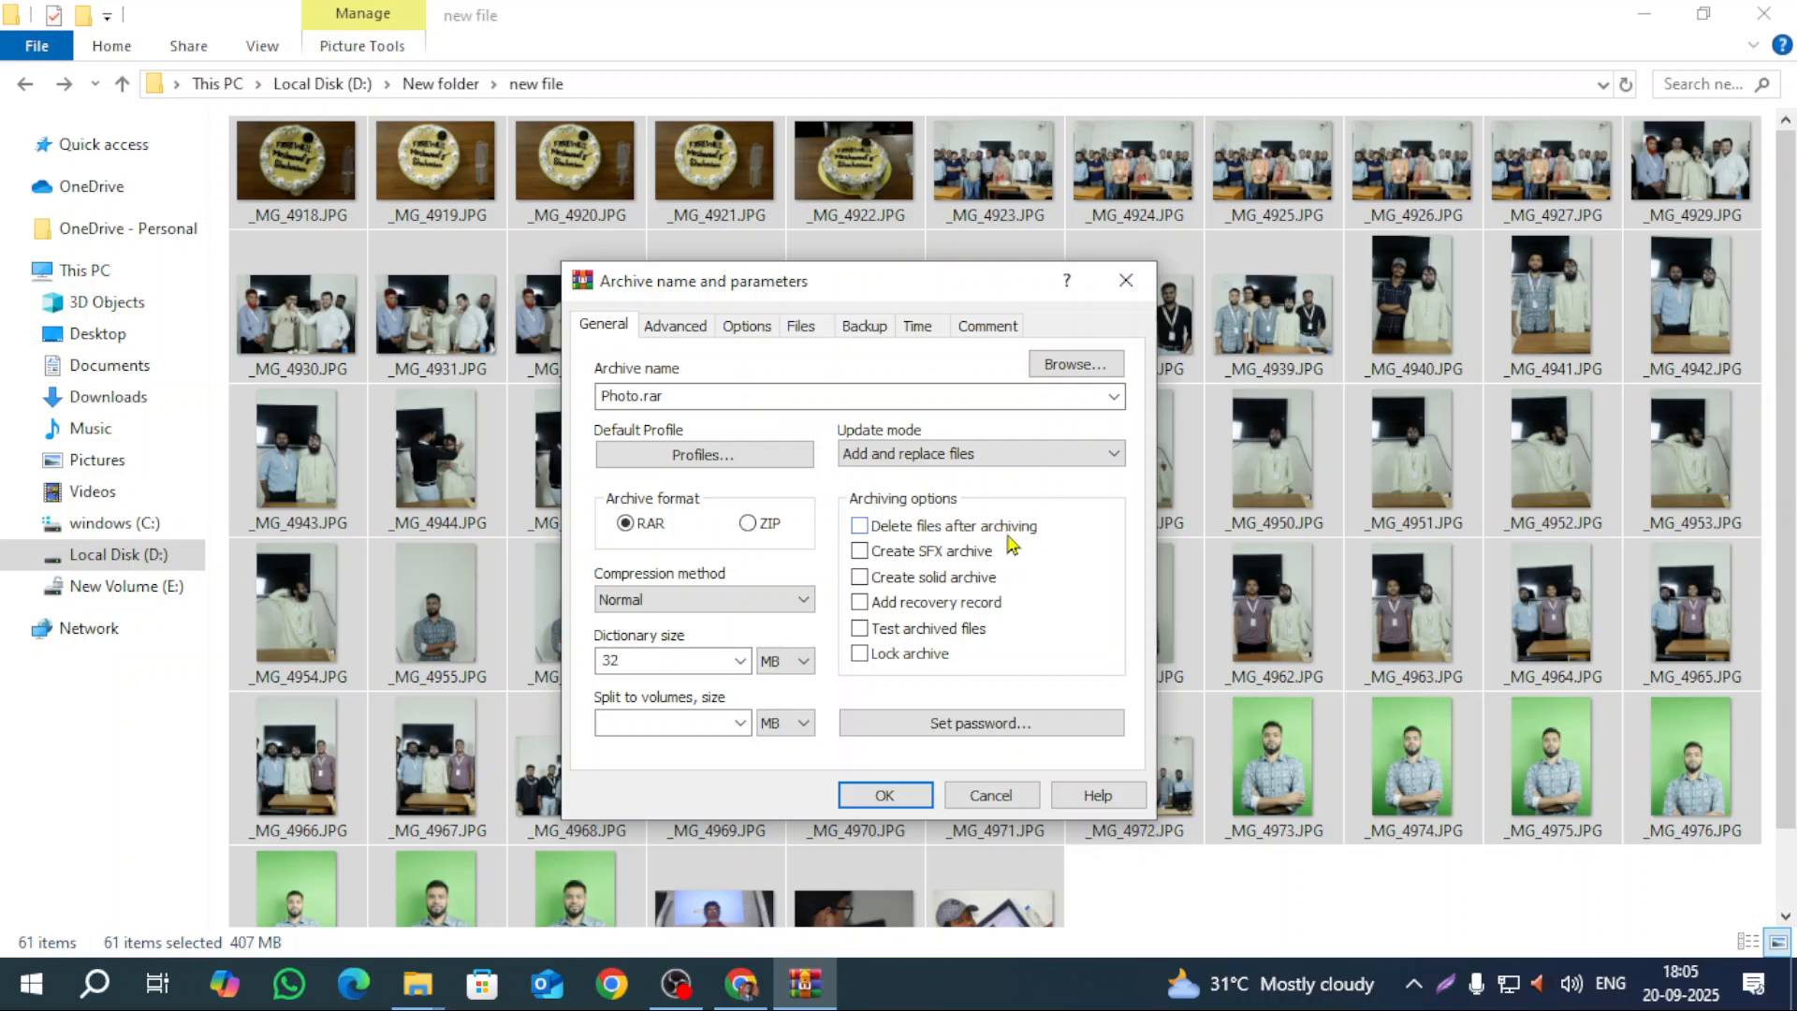
Step: Turn on Delete files after archiving and Lock archive
click(859, 526)
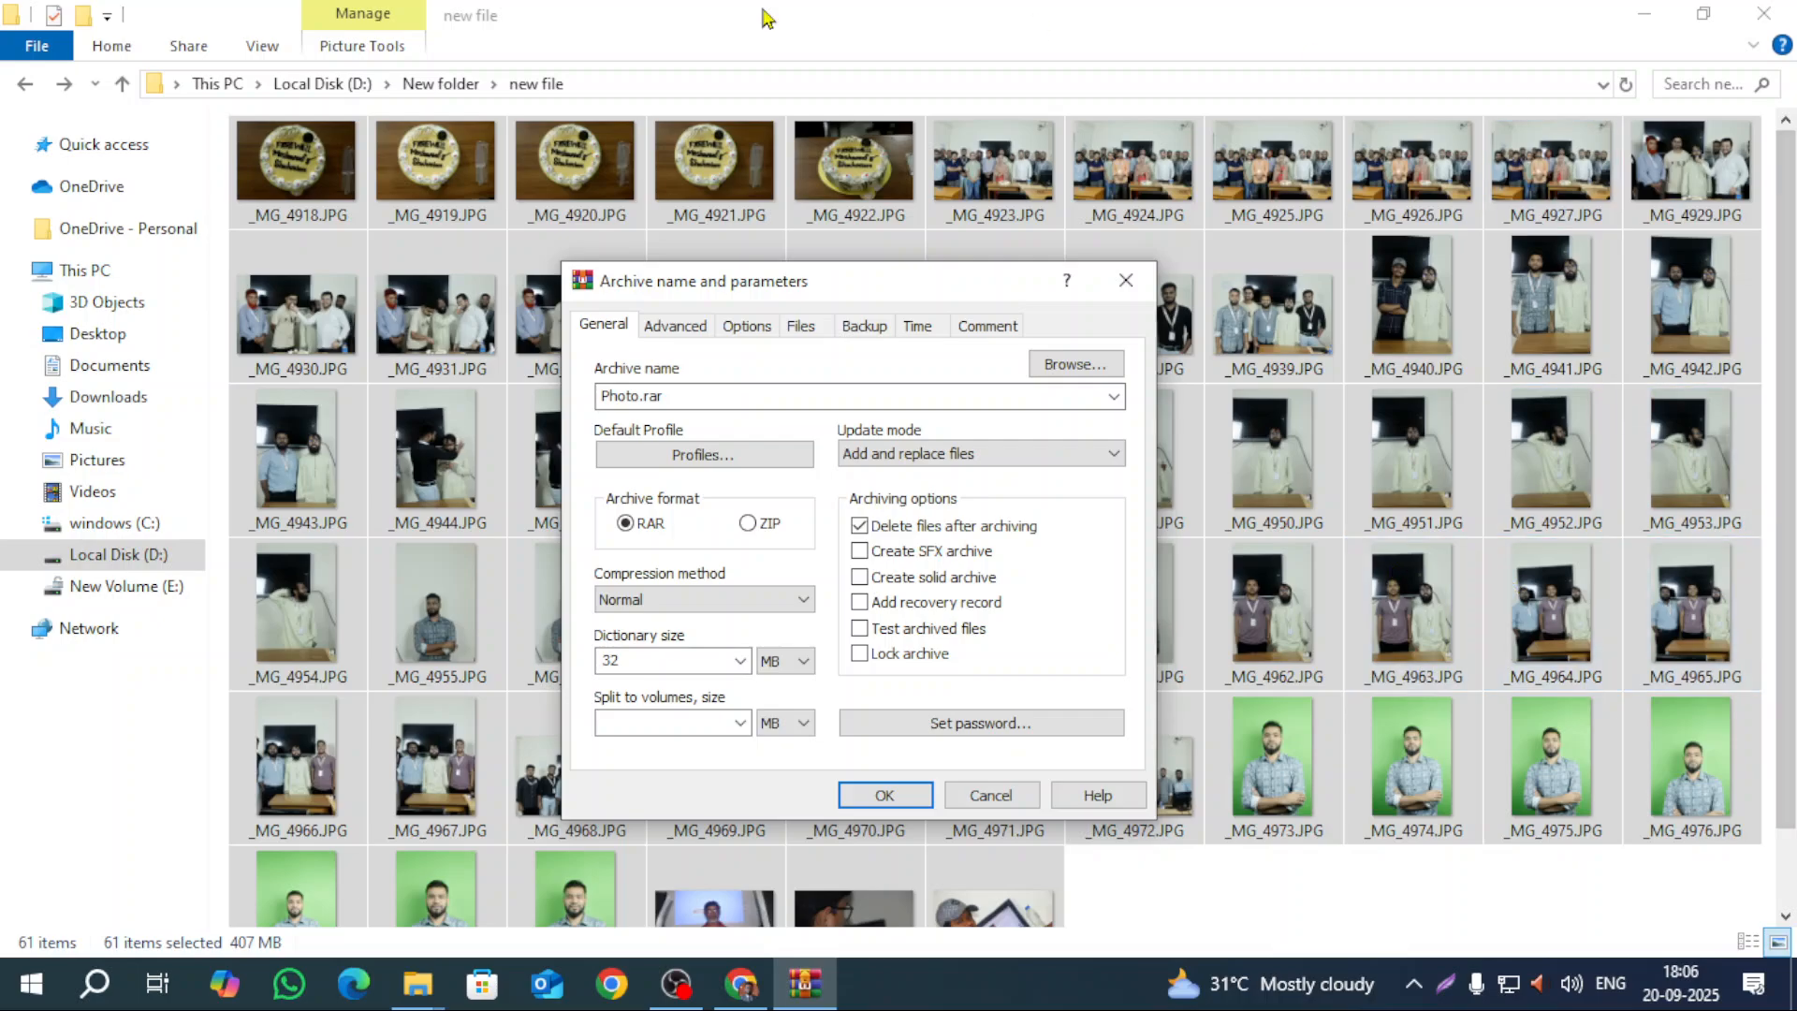
click(859, 526)
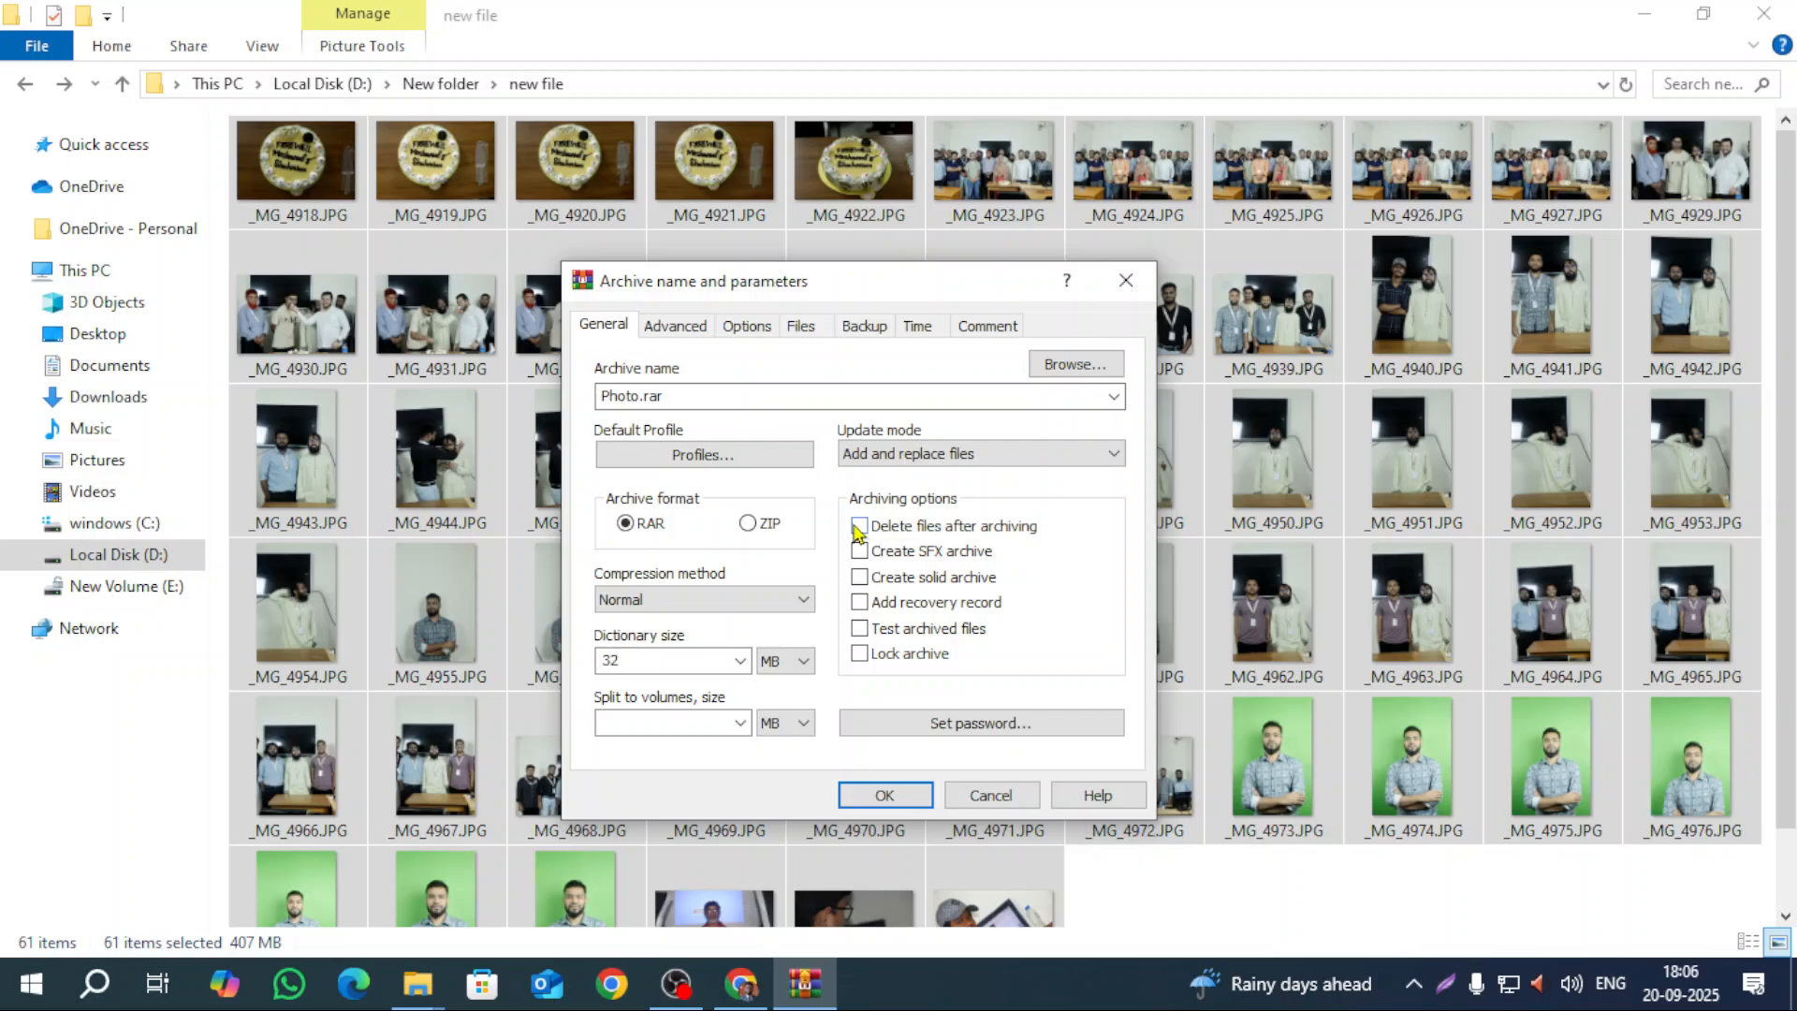
click(860, 525)
click(860, 654)
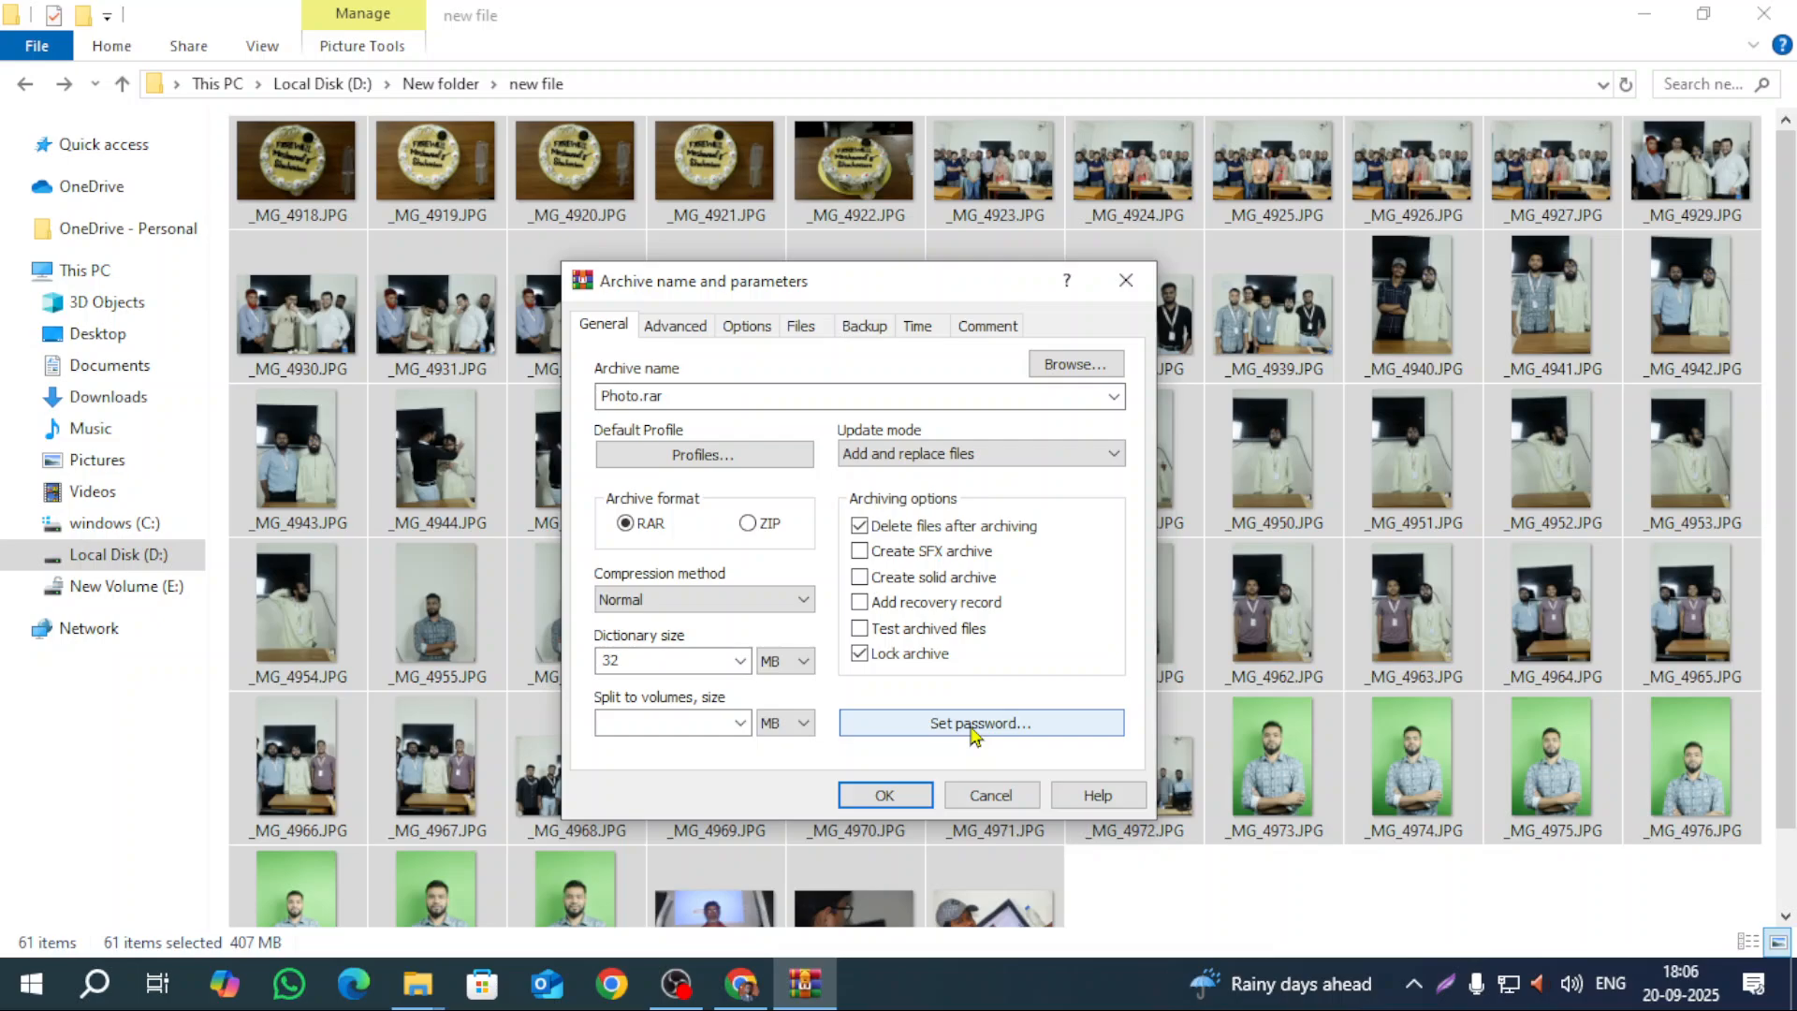
Step: Set an archive password with encrypted file names and start creating Photo.rar
click(973, 722)
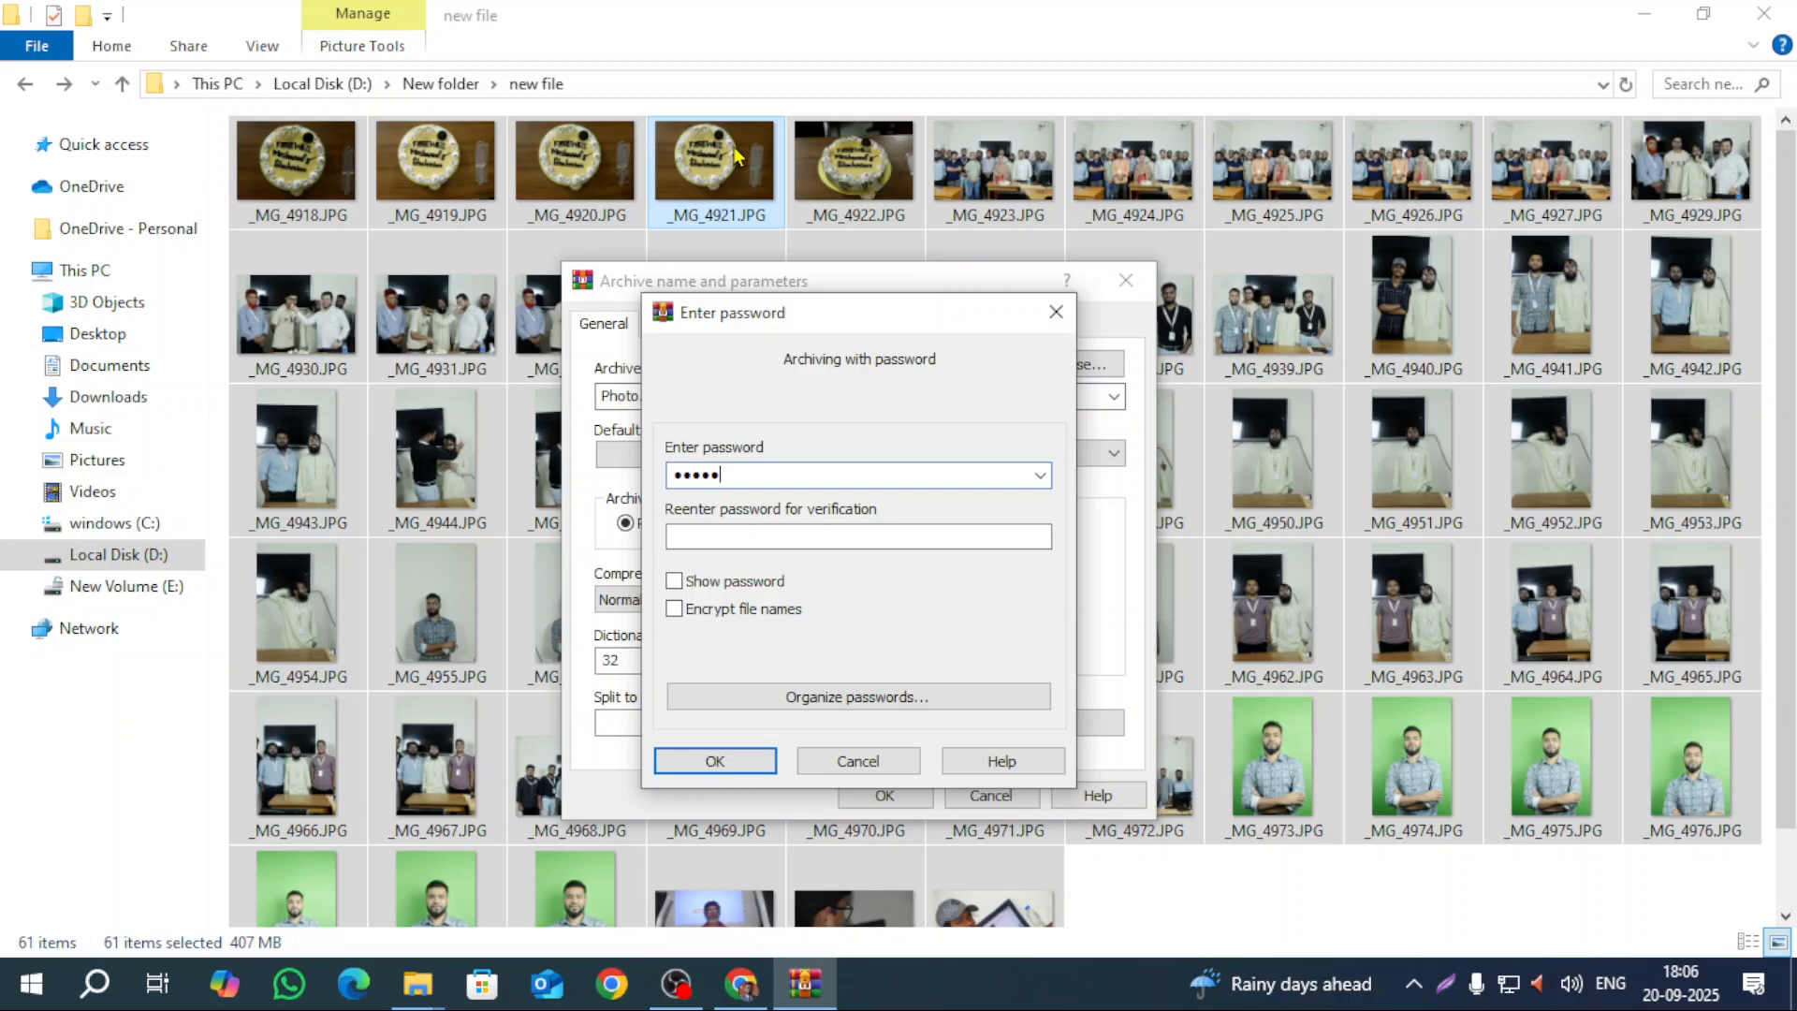
click(781, 541)
text(1)
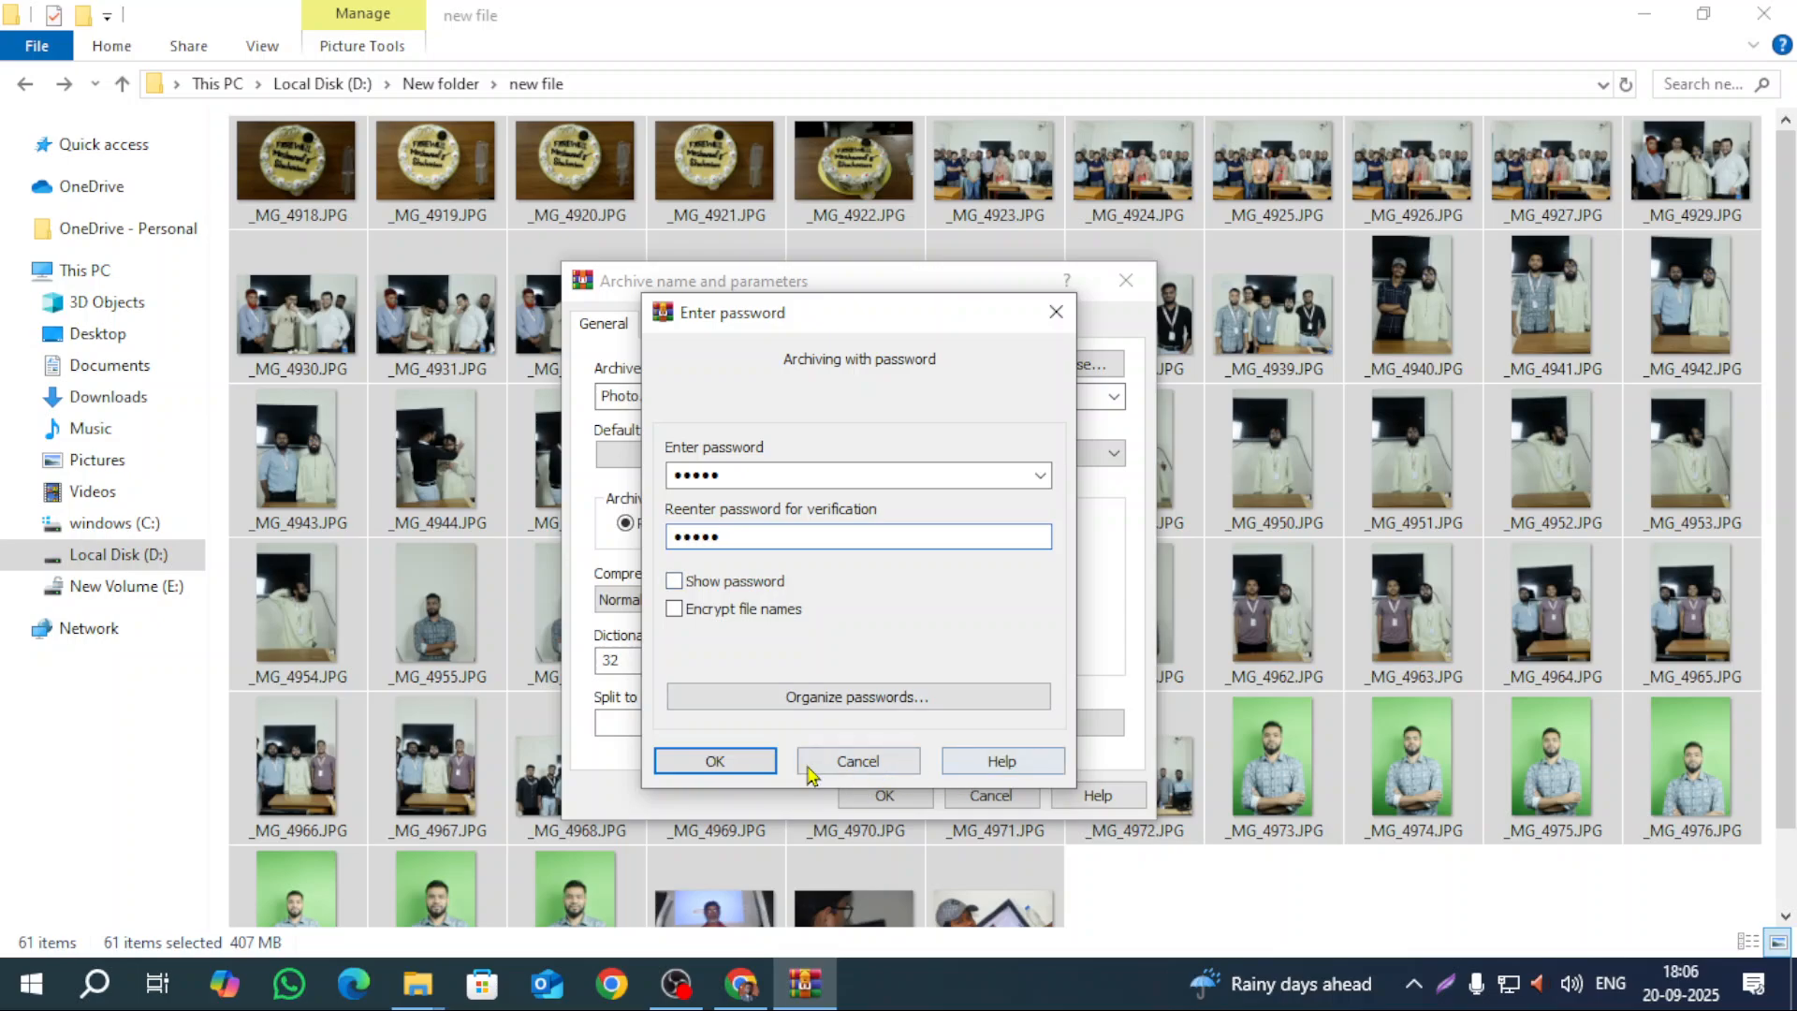
click(676, 609)
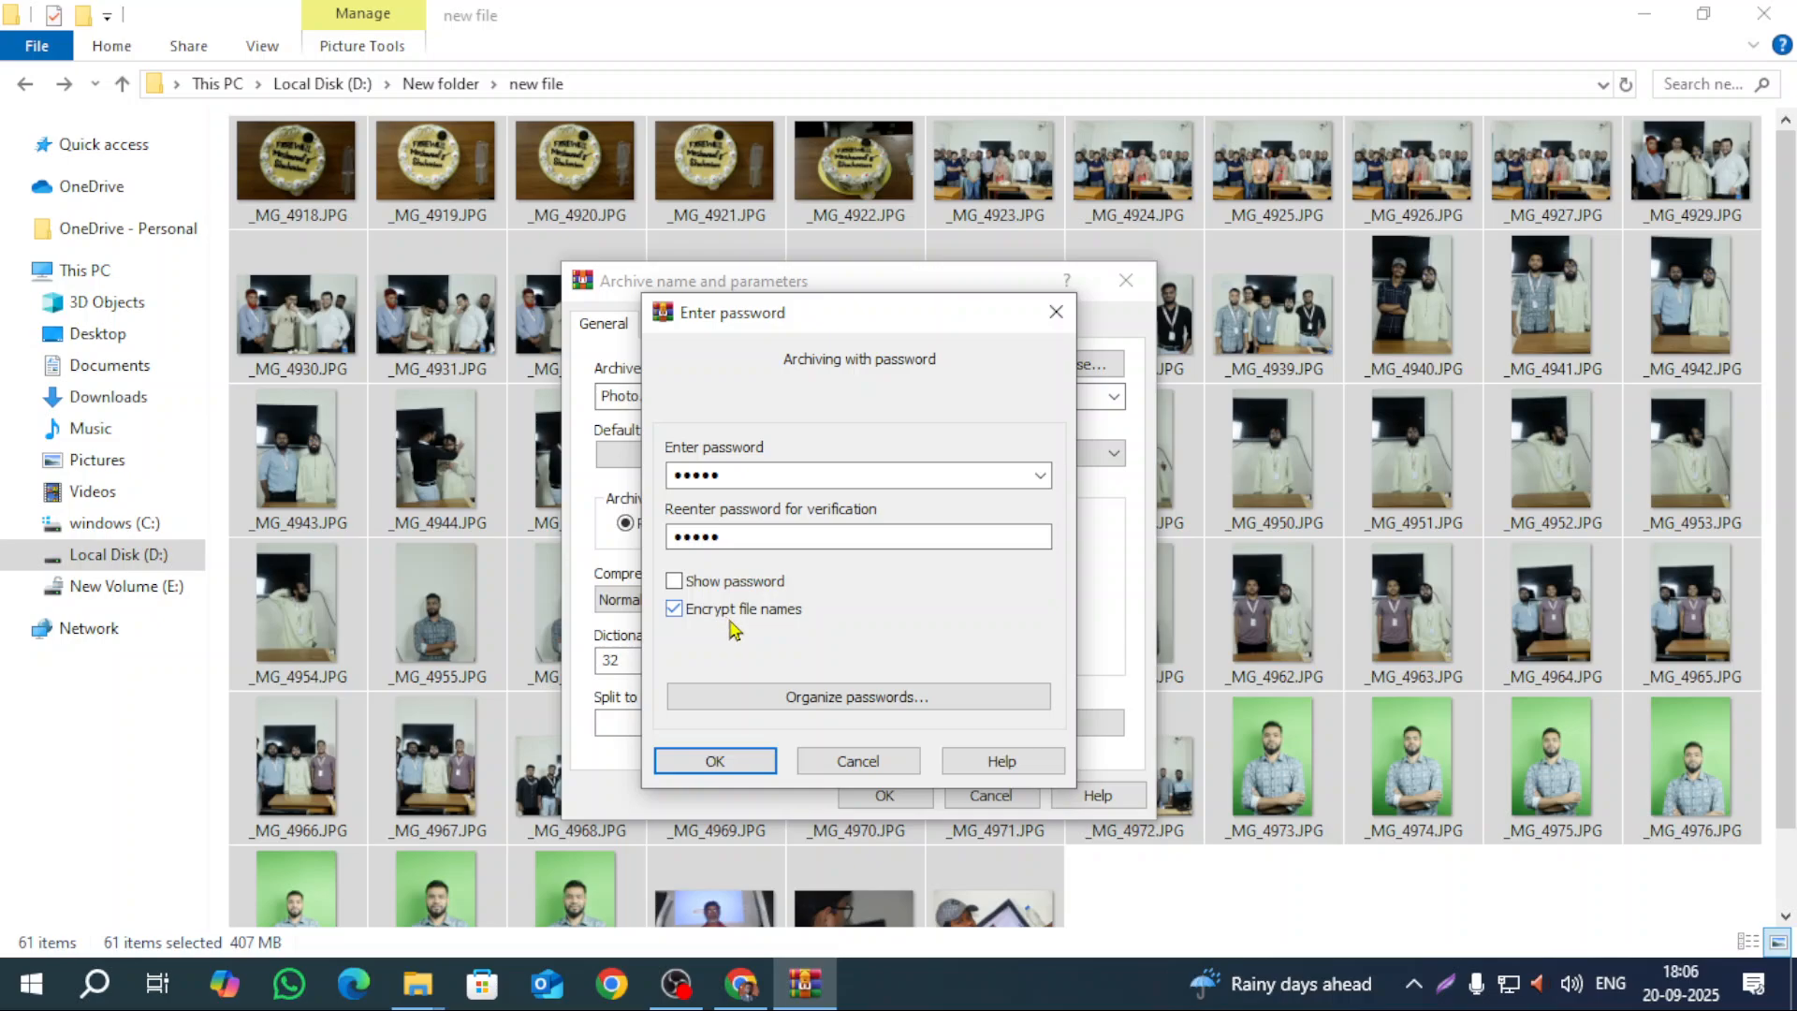
click(736, 773)
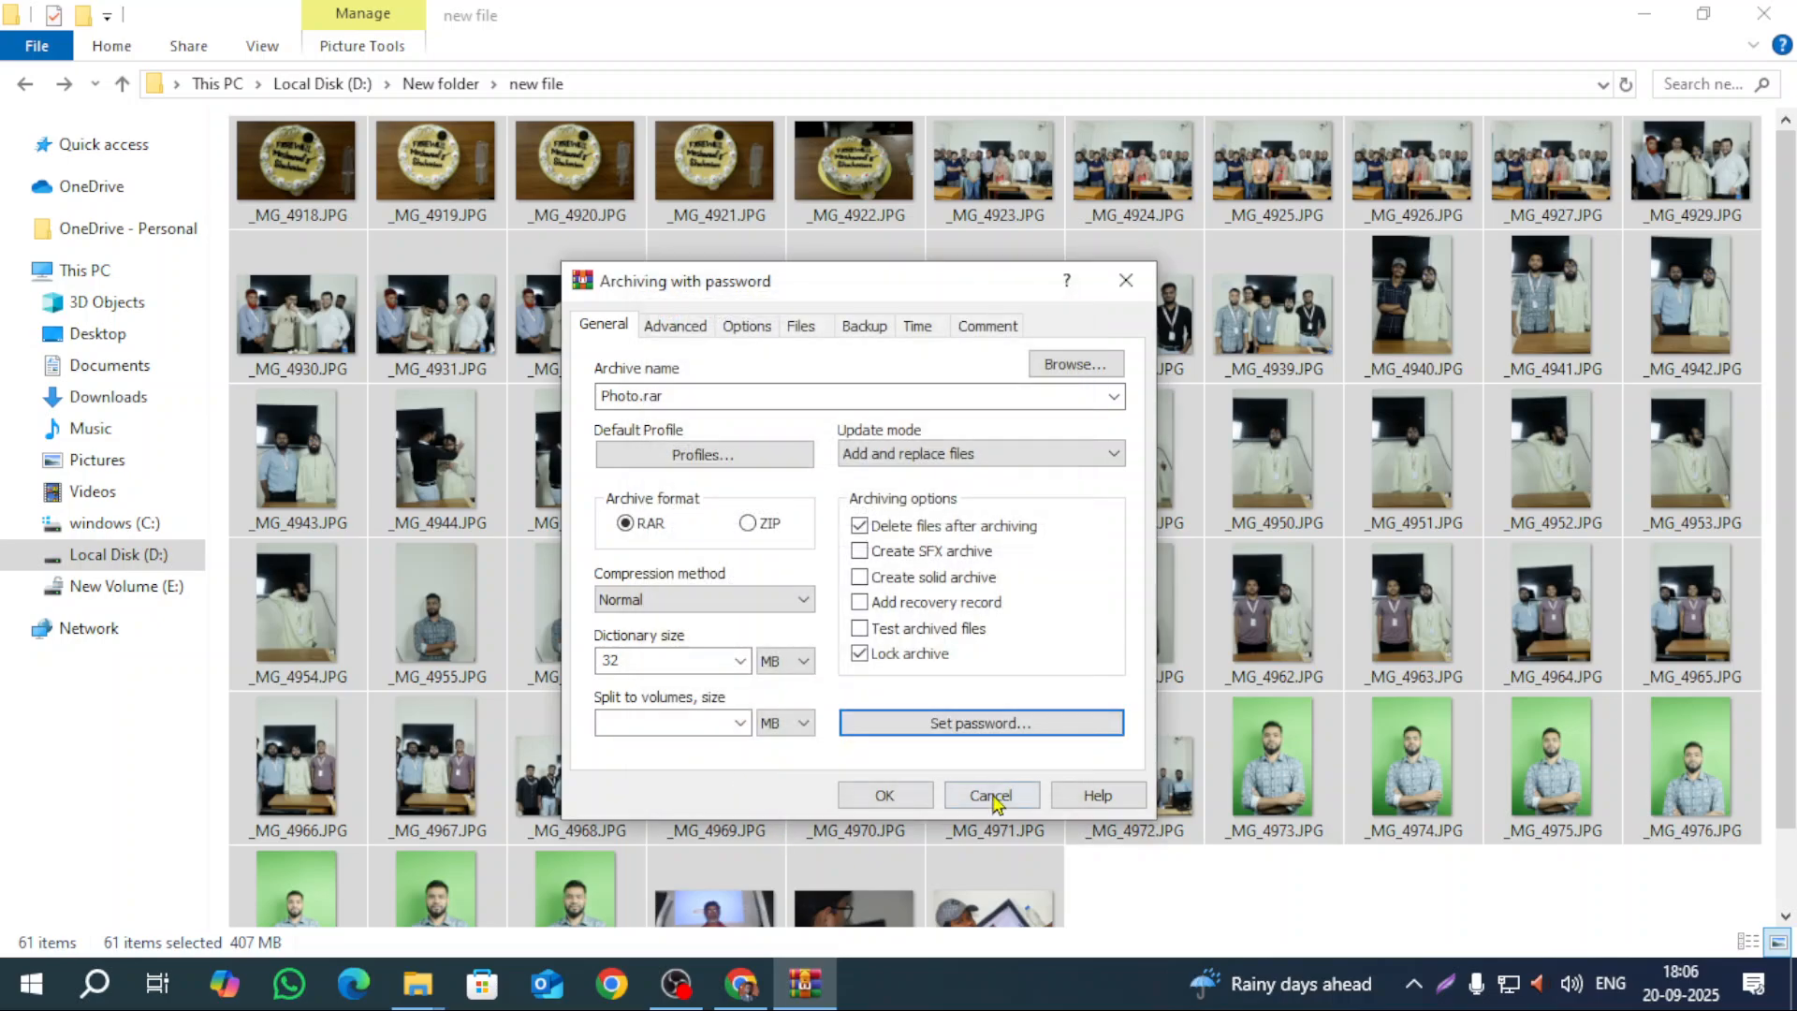
click(885, 794)
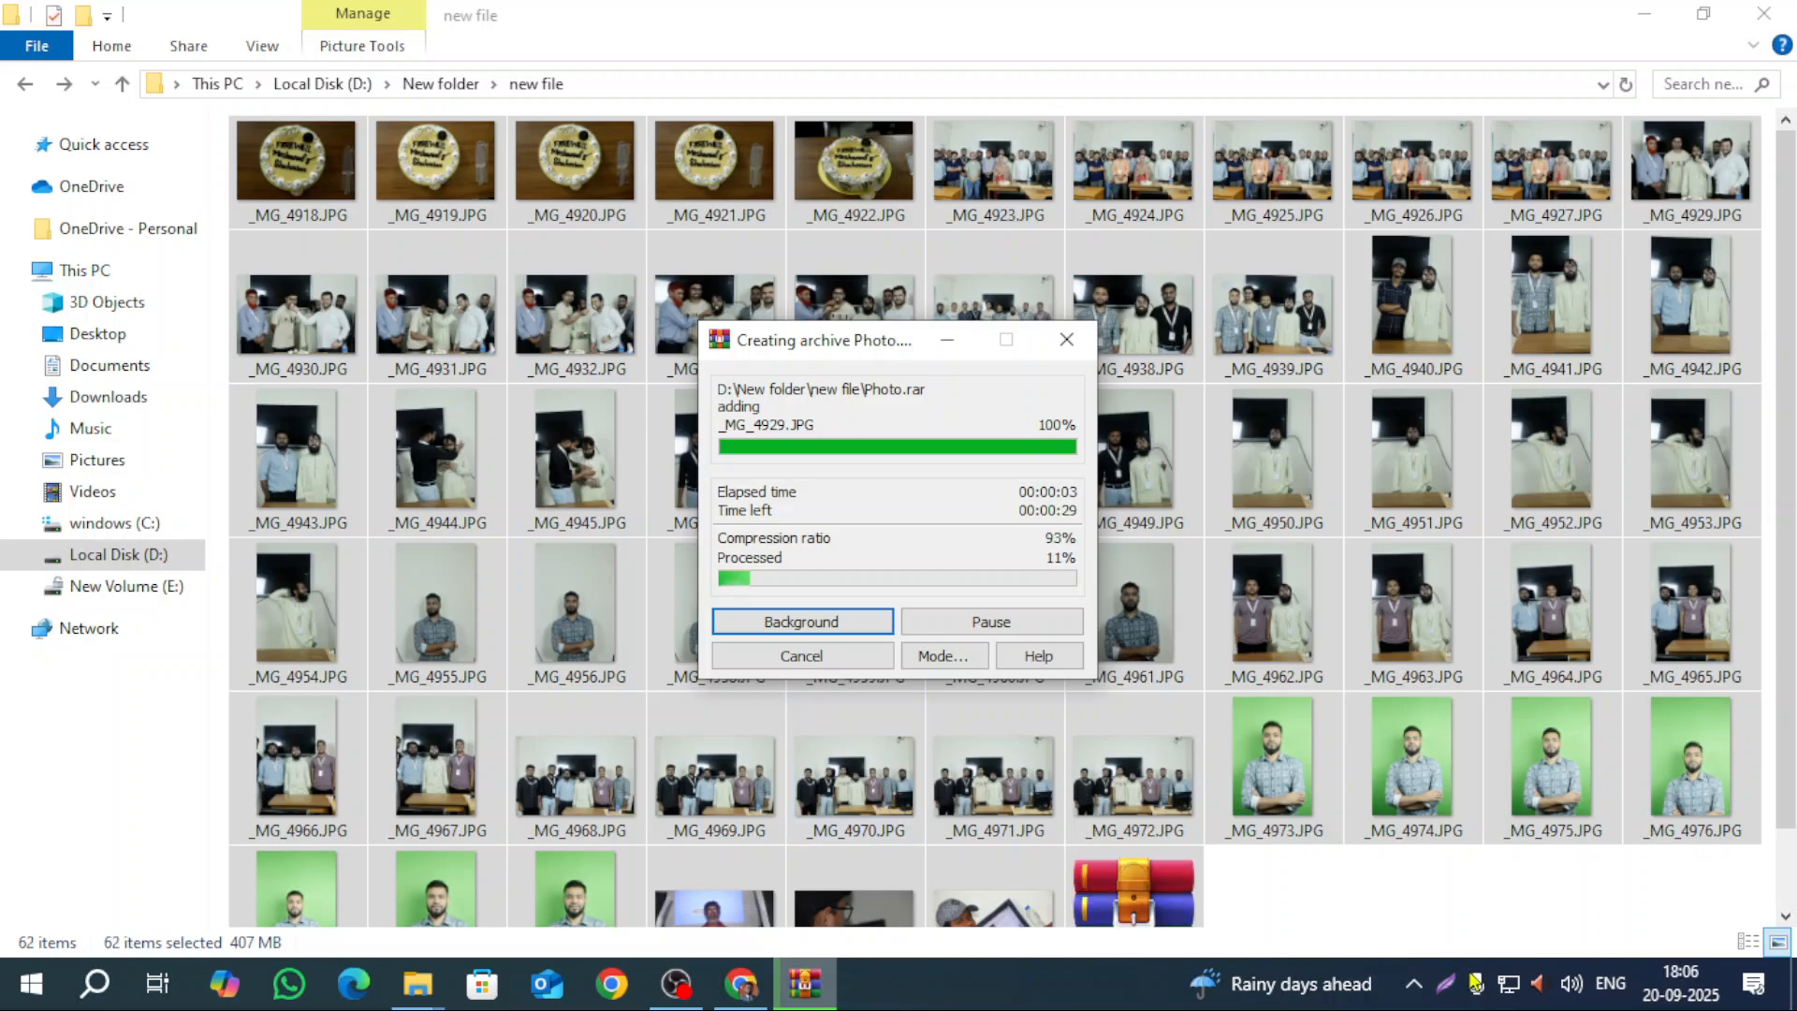
Step: Wait while WinRAR finishes compressing the photos into Photo.rar
scroll(1482, 894, down, 1)
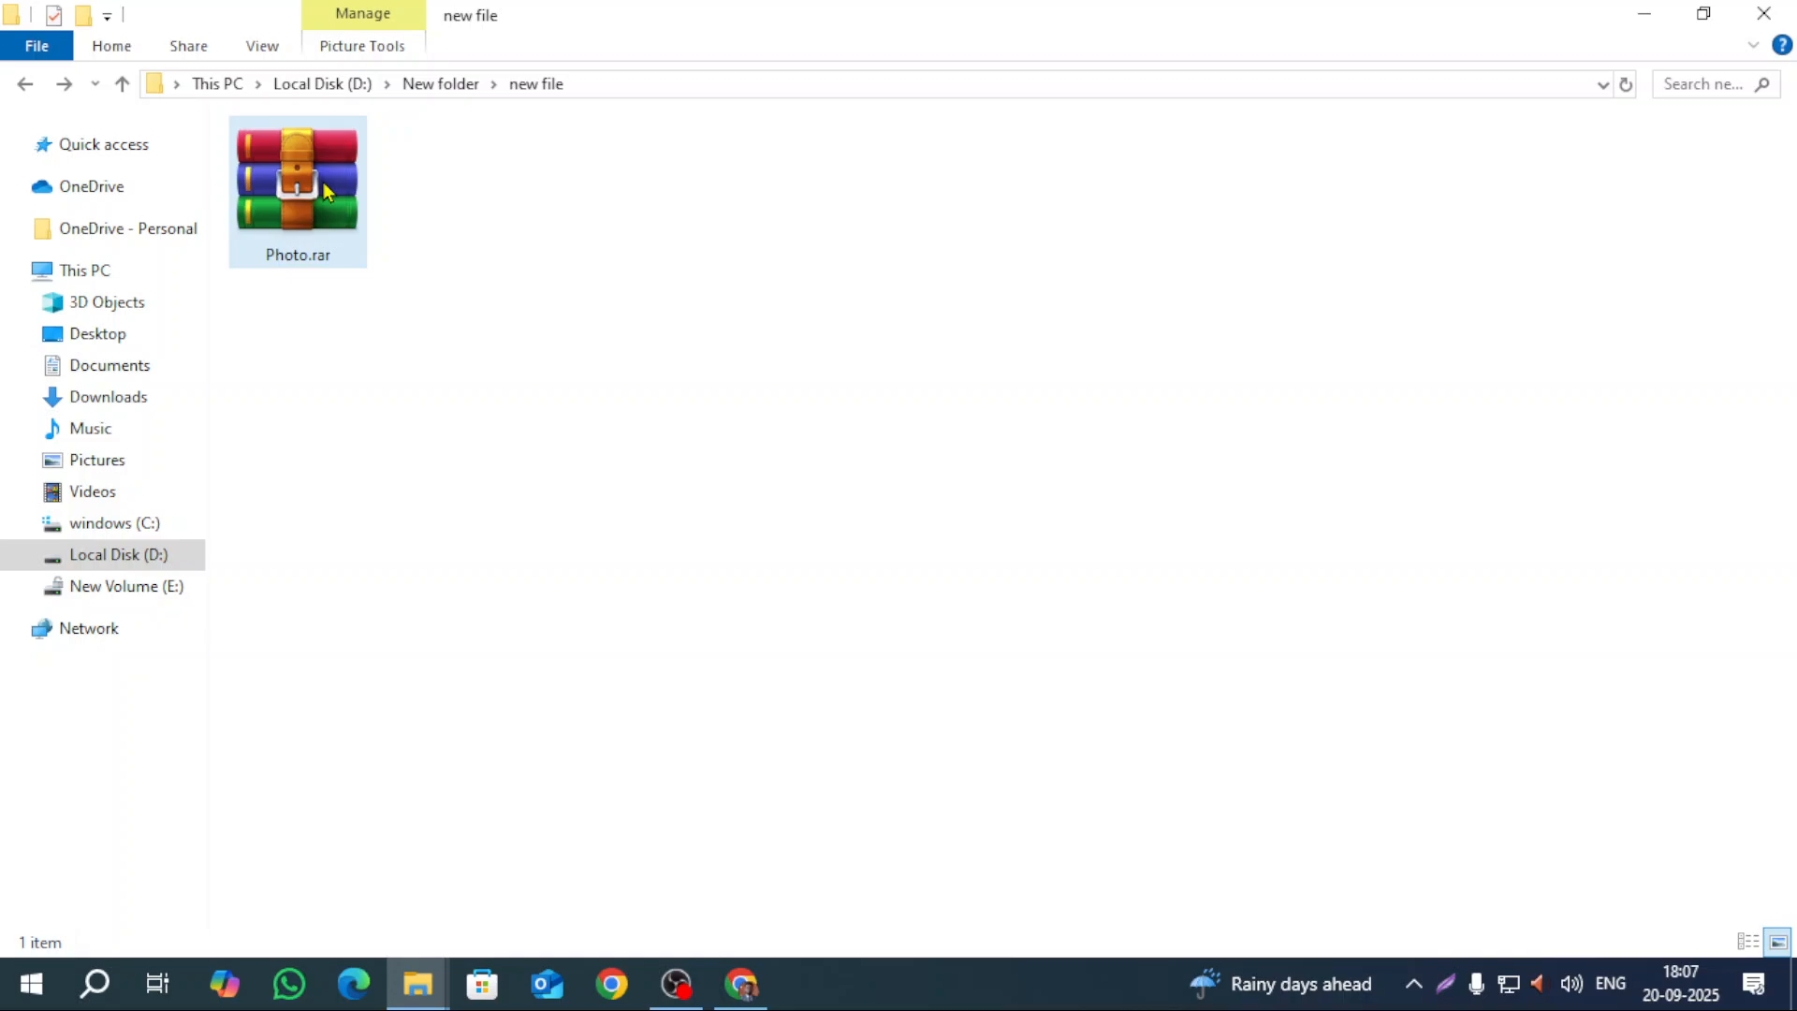
Step: Open Photo.rar and unlock it by entering the archive password
double_click(323, 181)
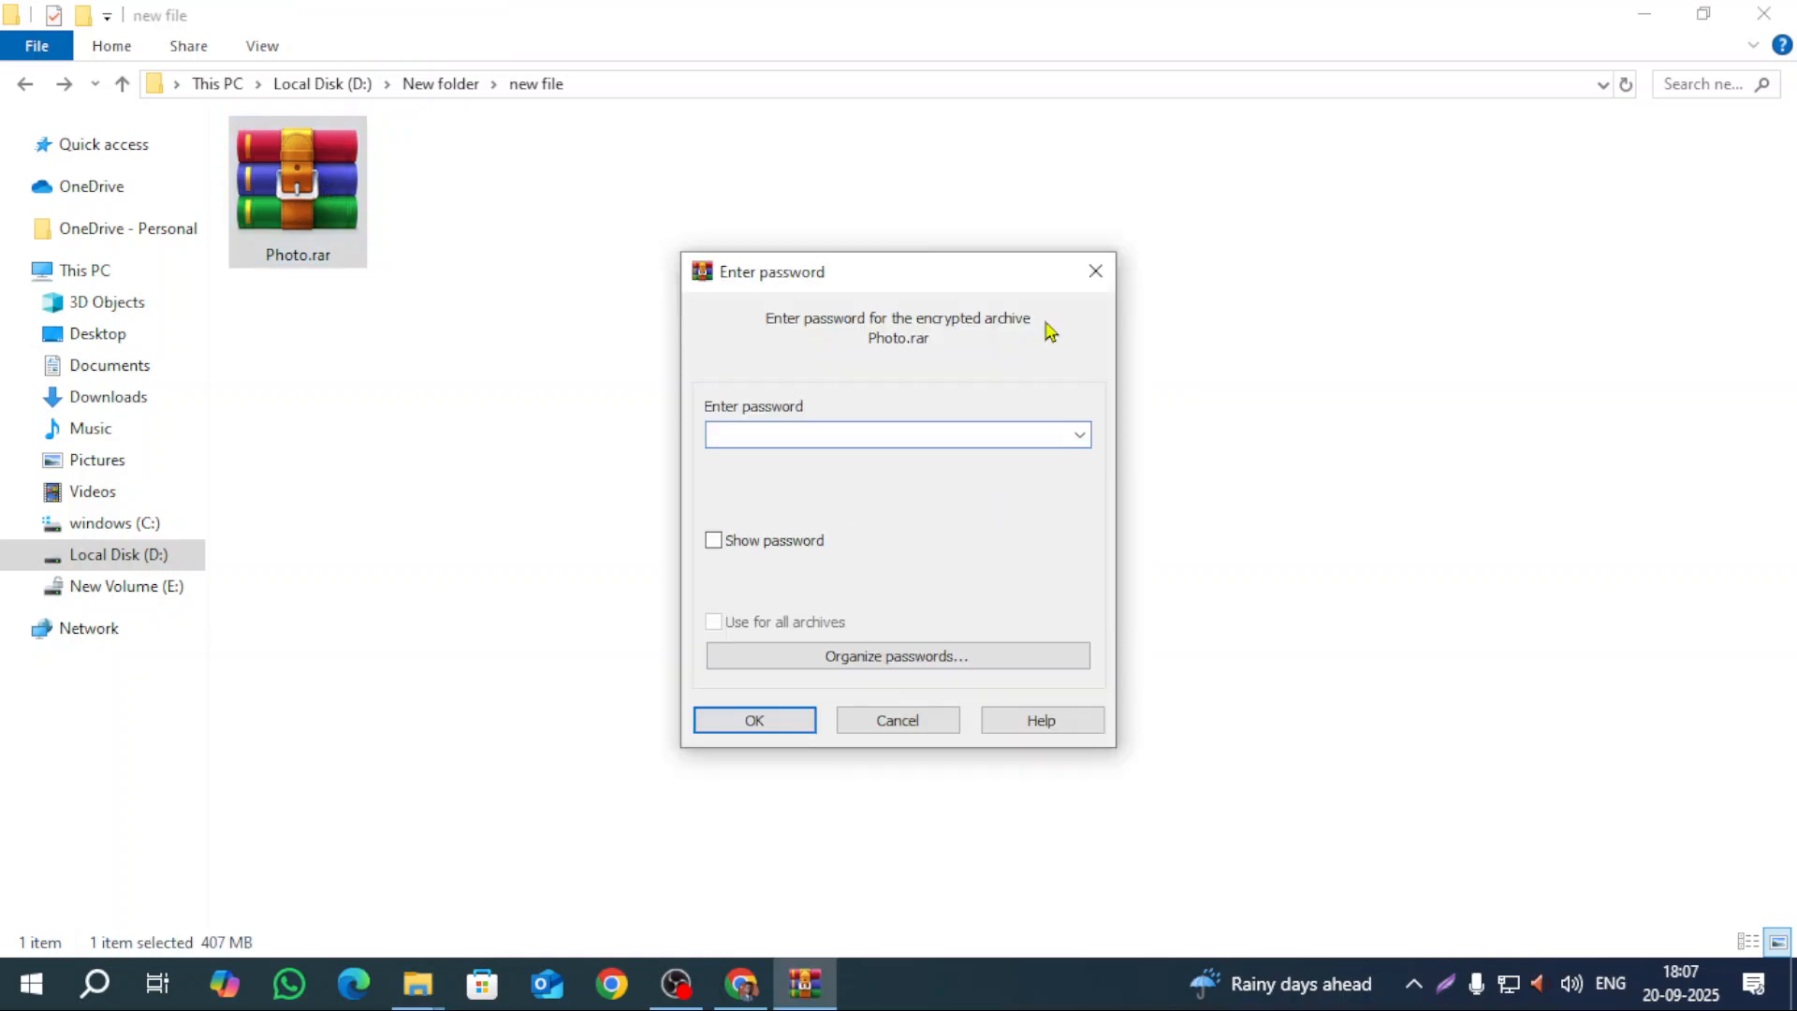
click(1094, 272)
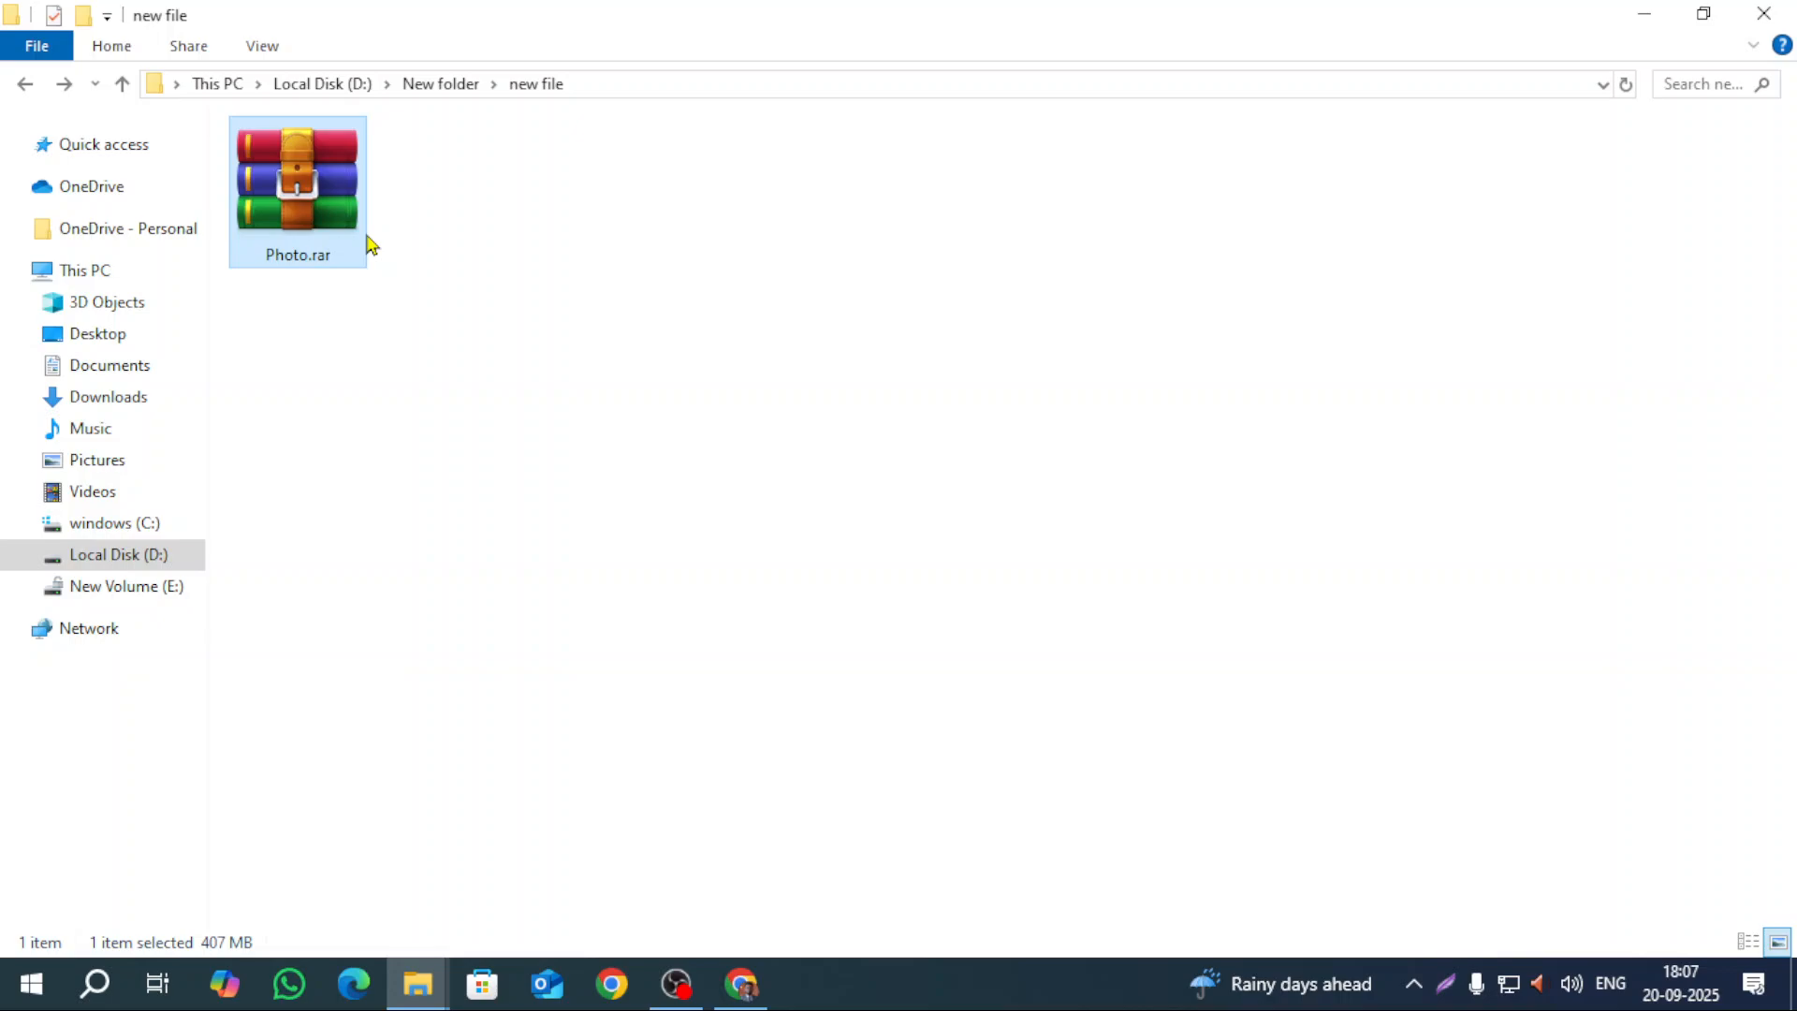
double_click(327, 228)
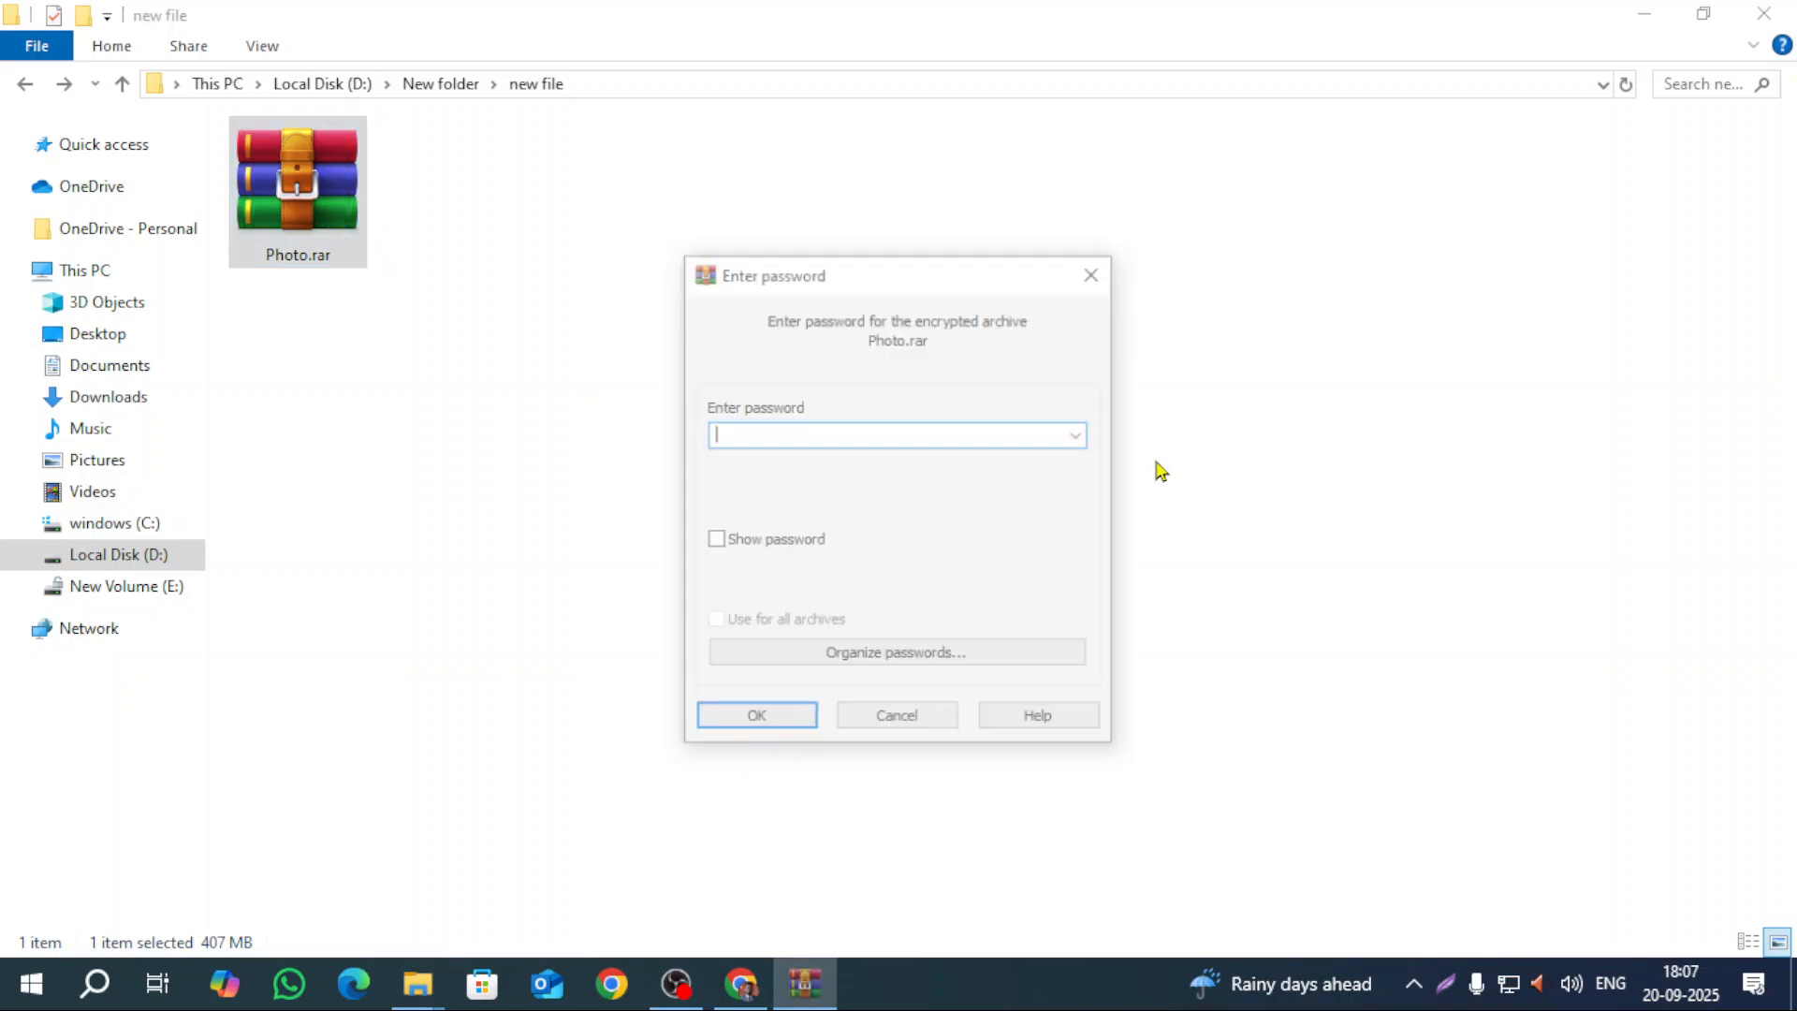
text(12345)
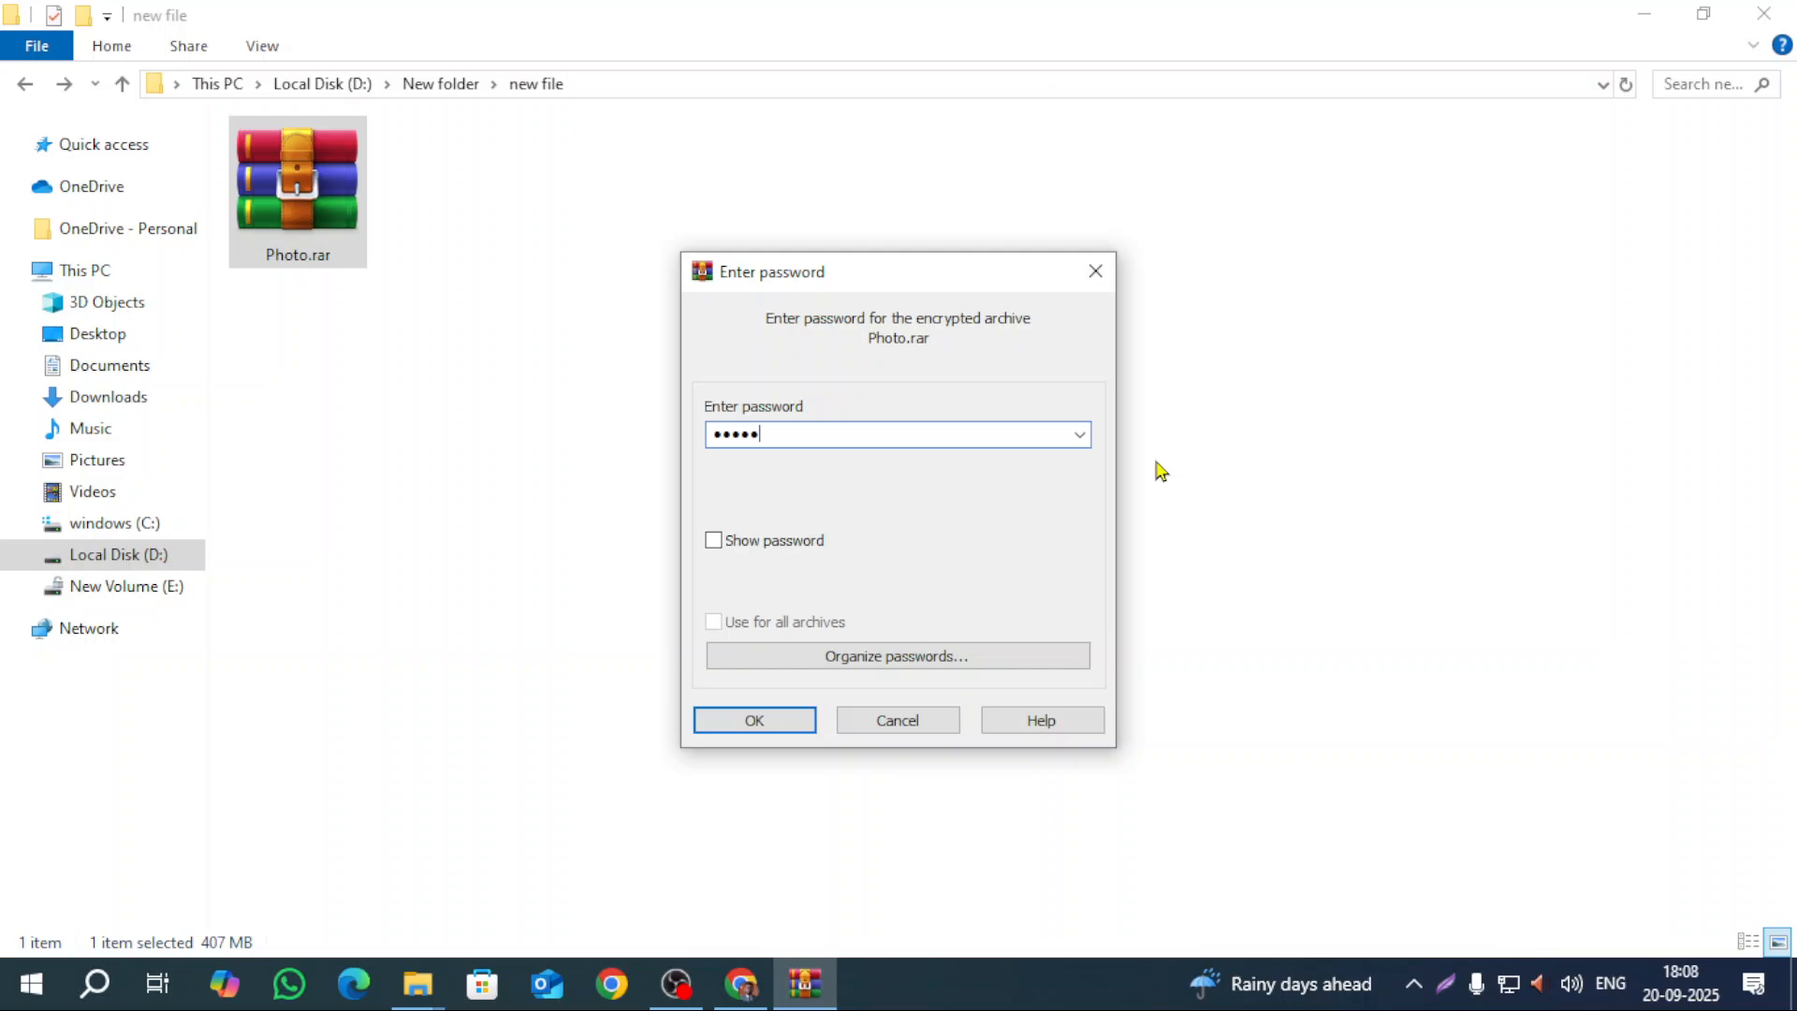
click(789, 726)
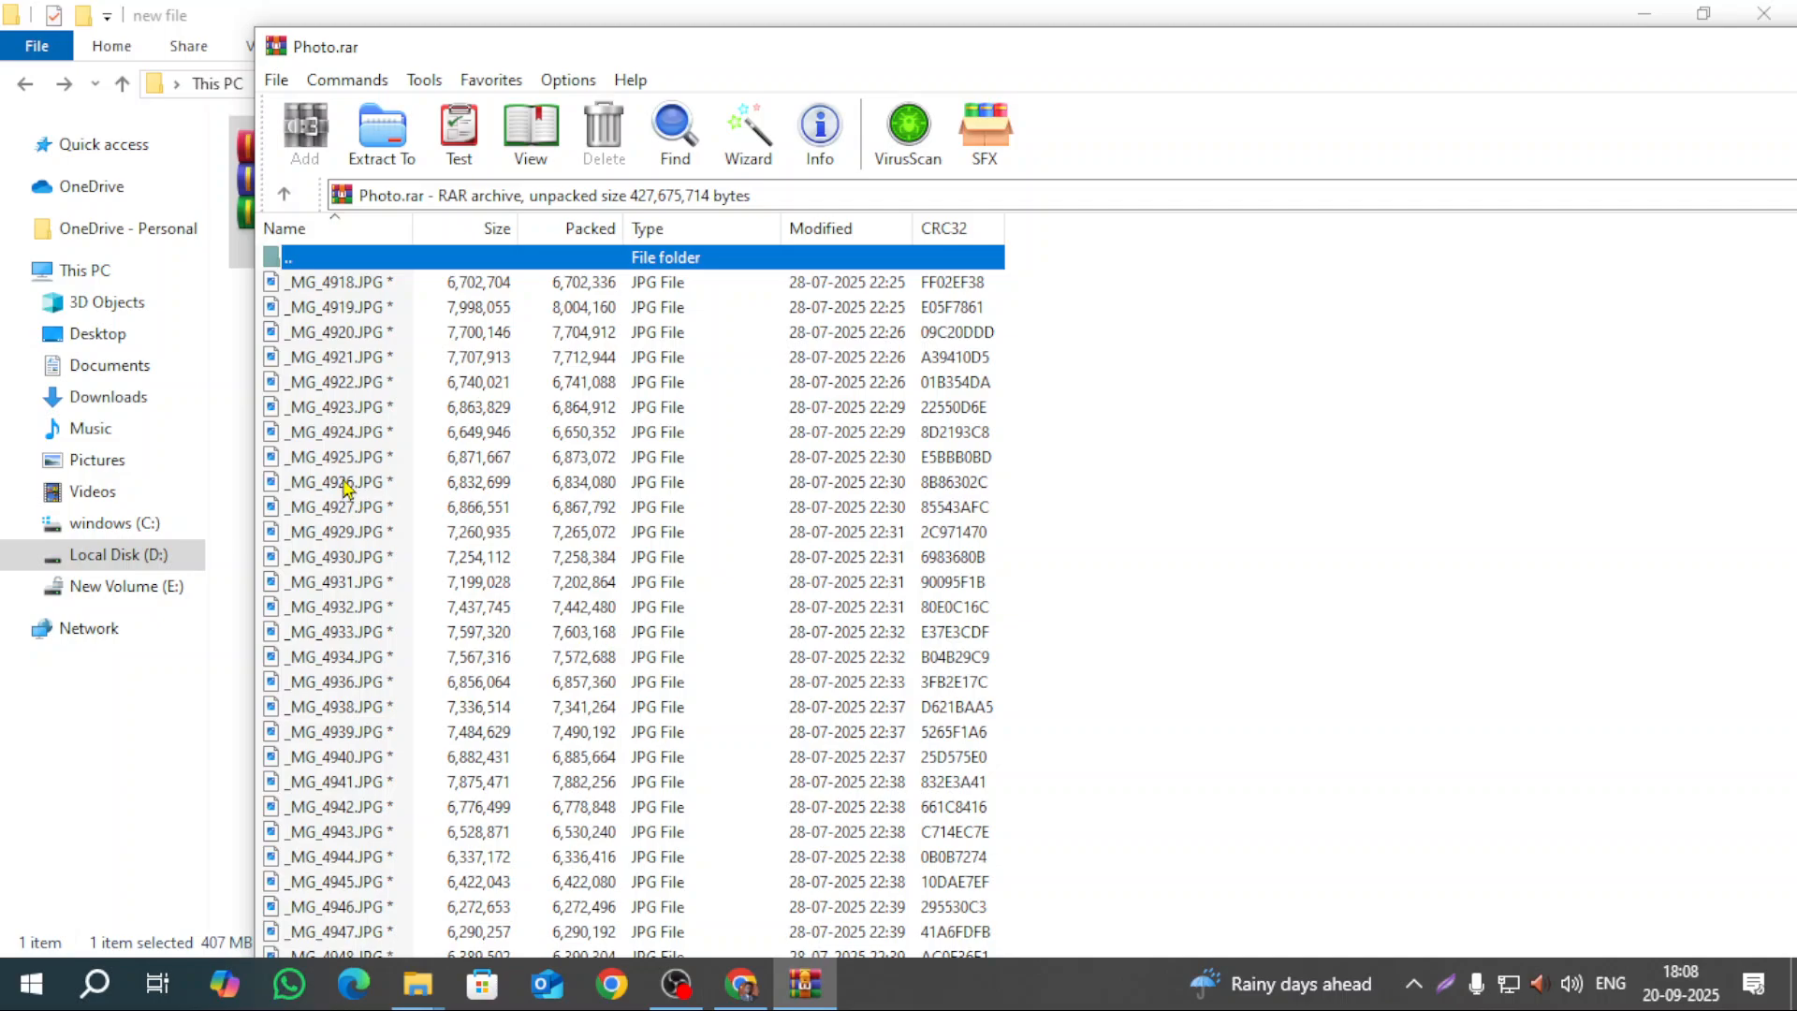
Step: Preview _MG_4925.JPG from the archive, close WinRAR, and switch to OBS Studio
double_click(342, 463)
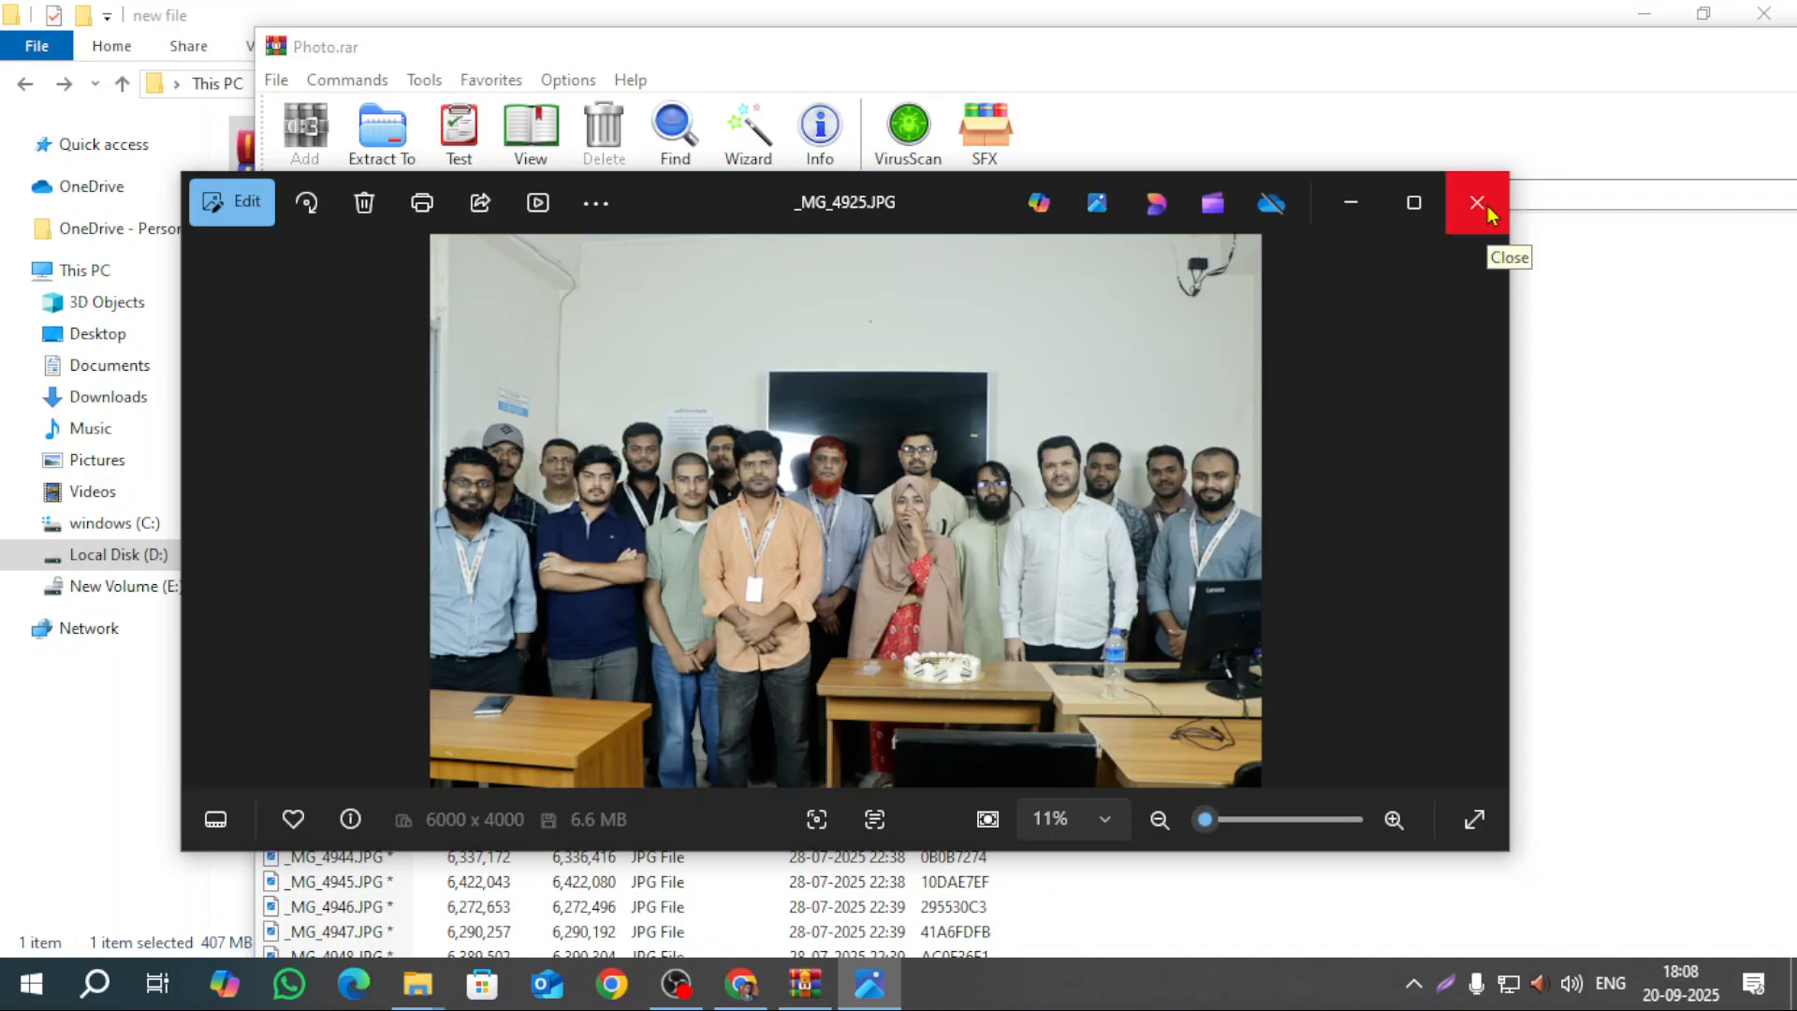
click(1486, 205)
drag(1689, 50, 1227, 319)
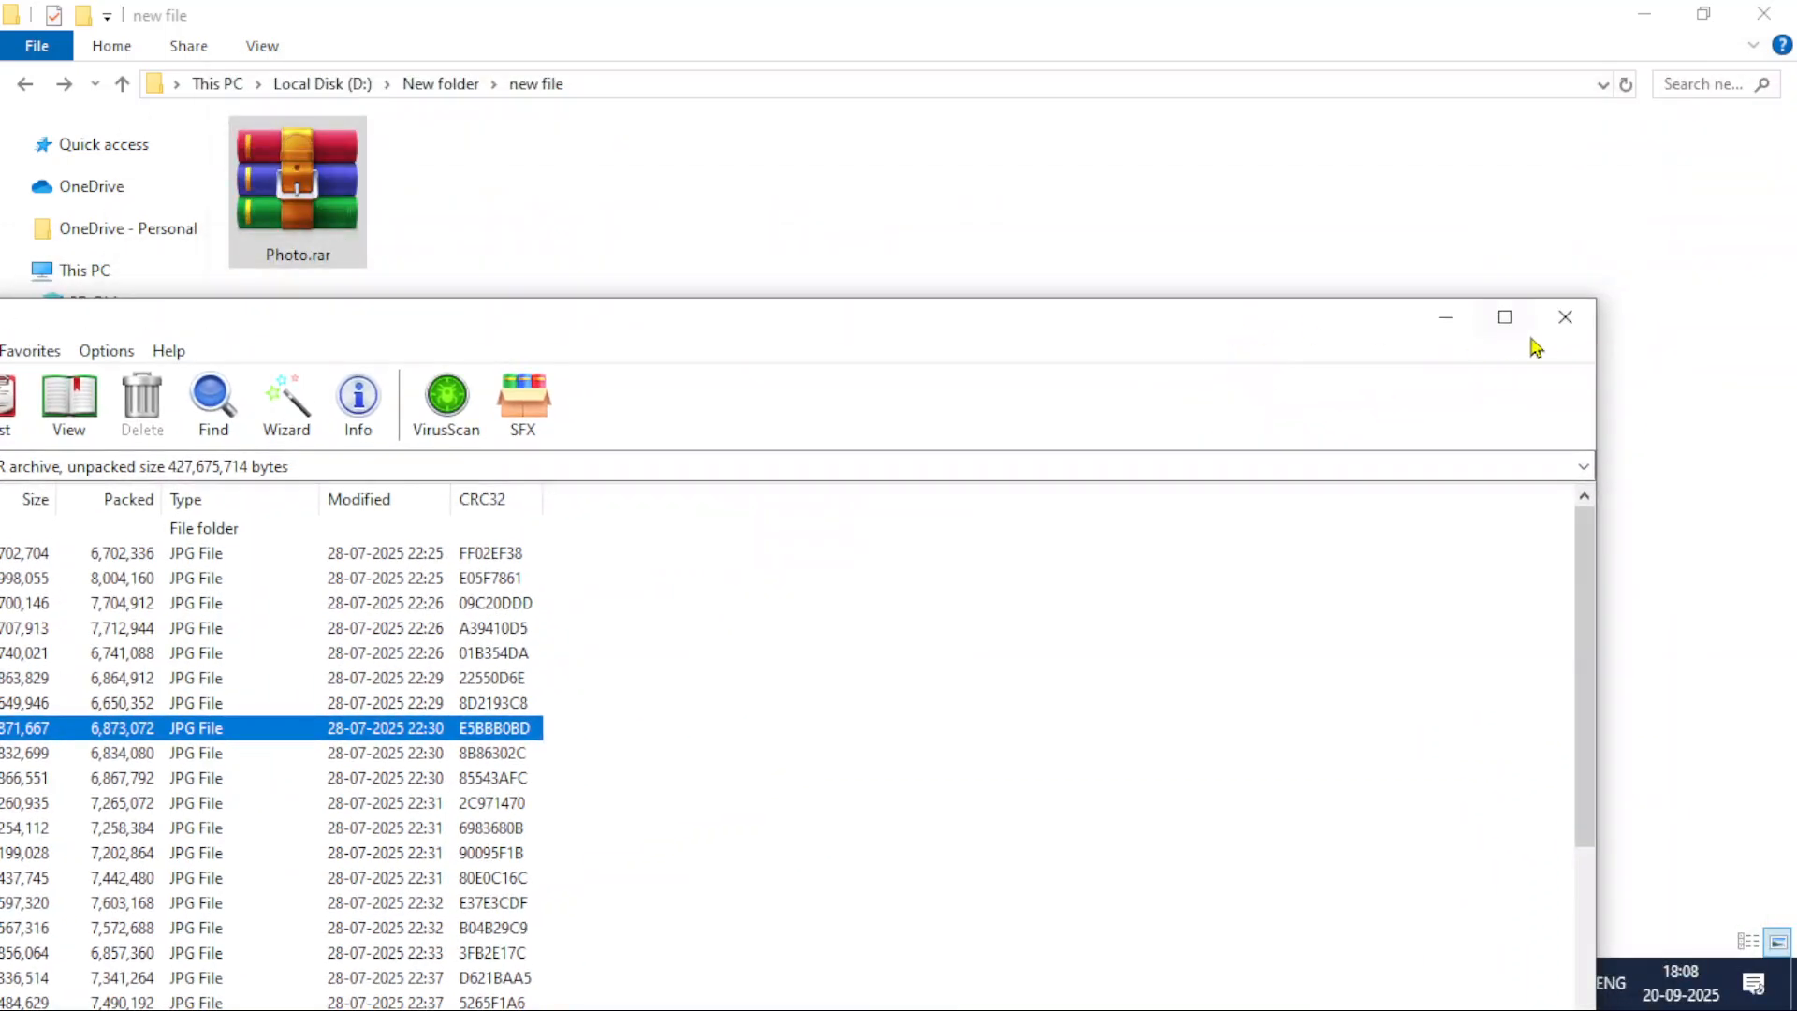
click(1566, 322)
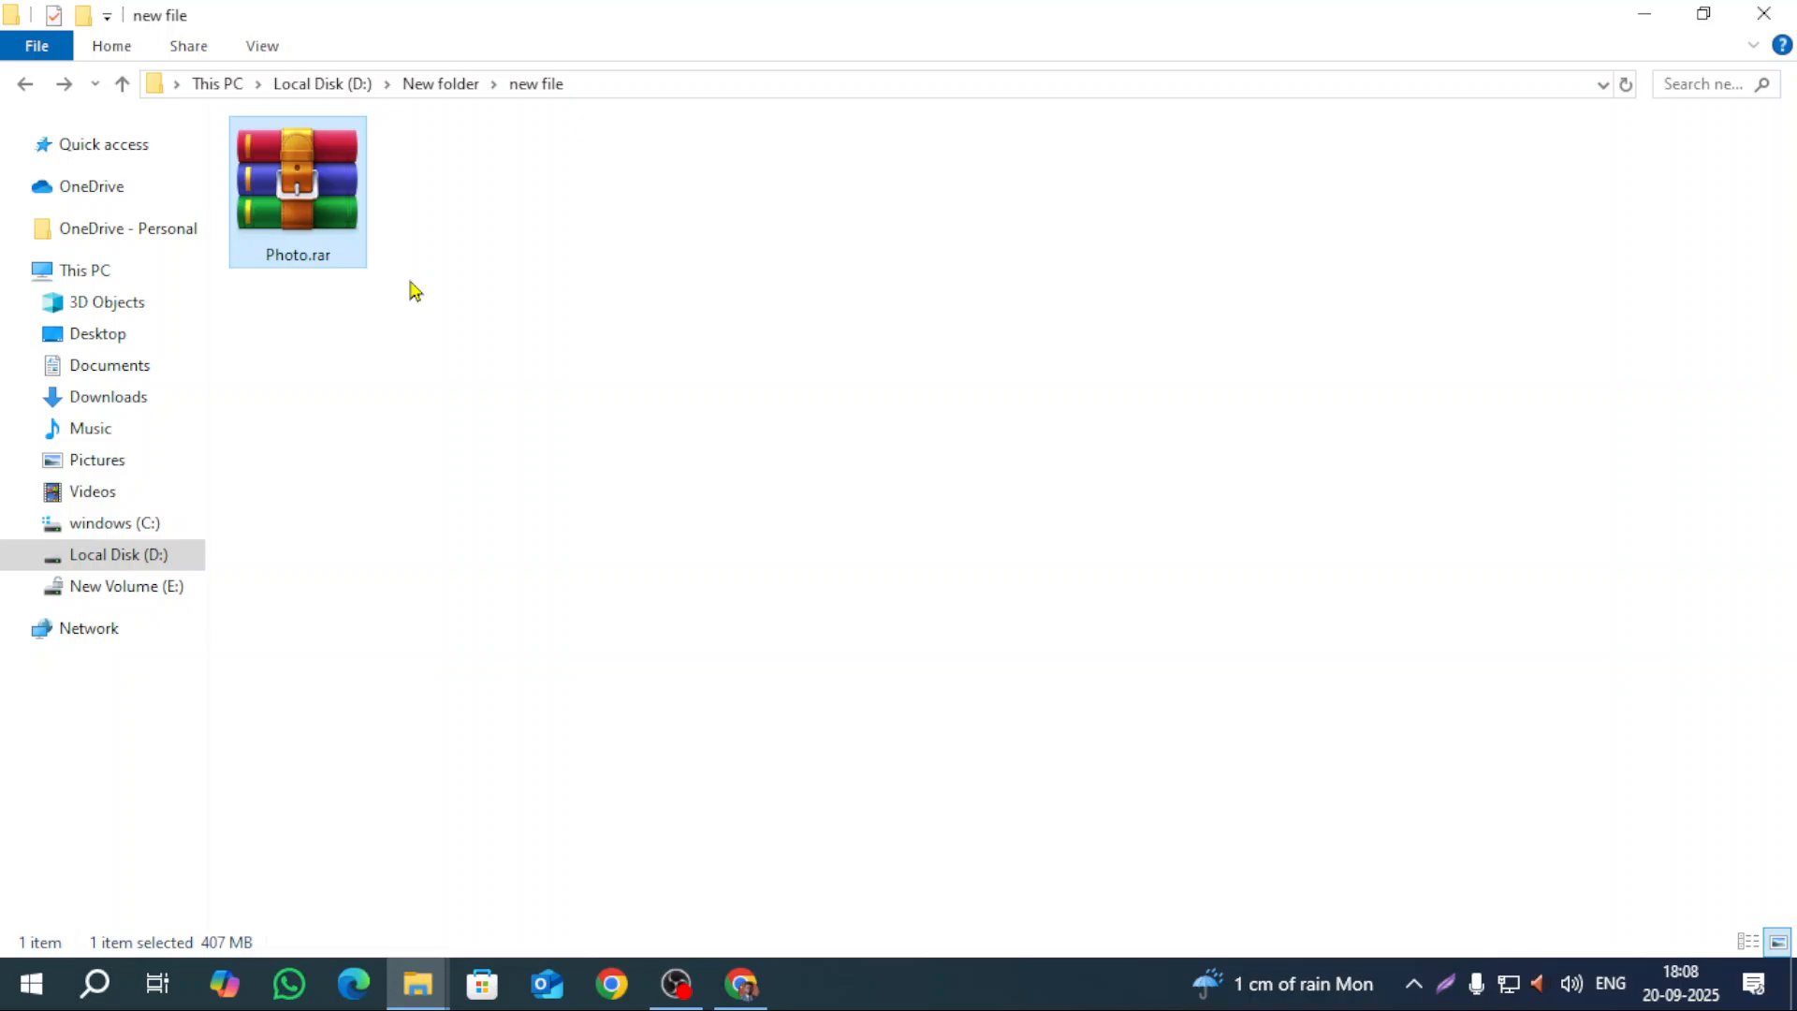
click(676, 982)
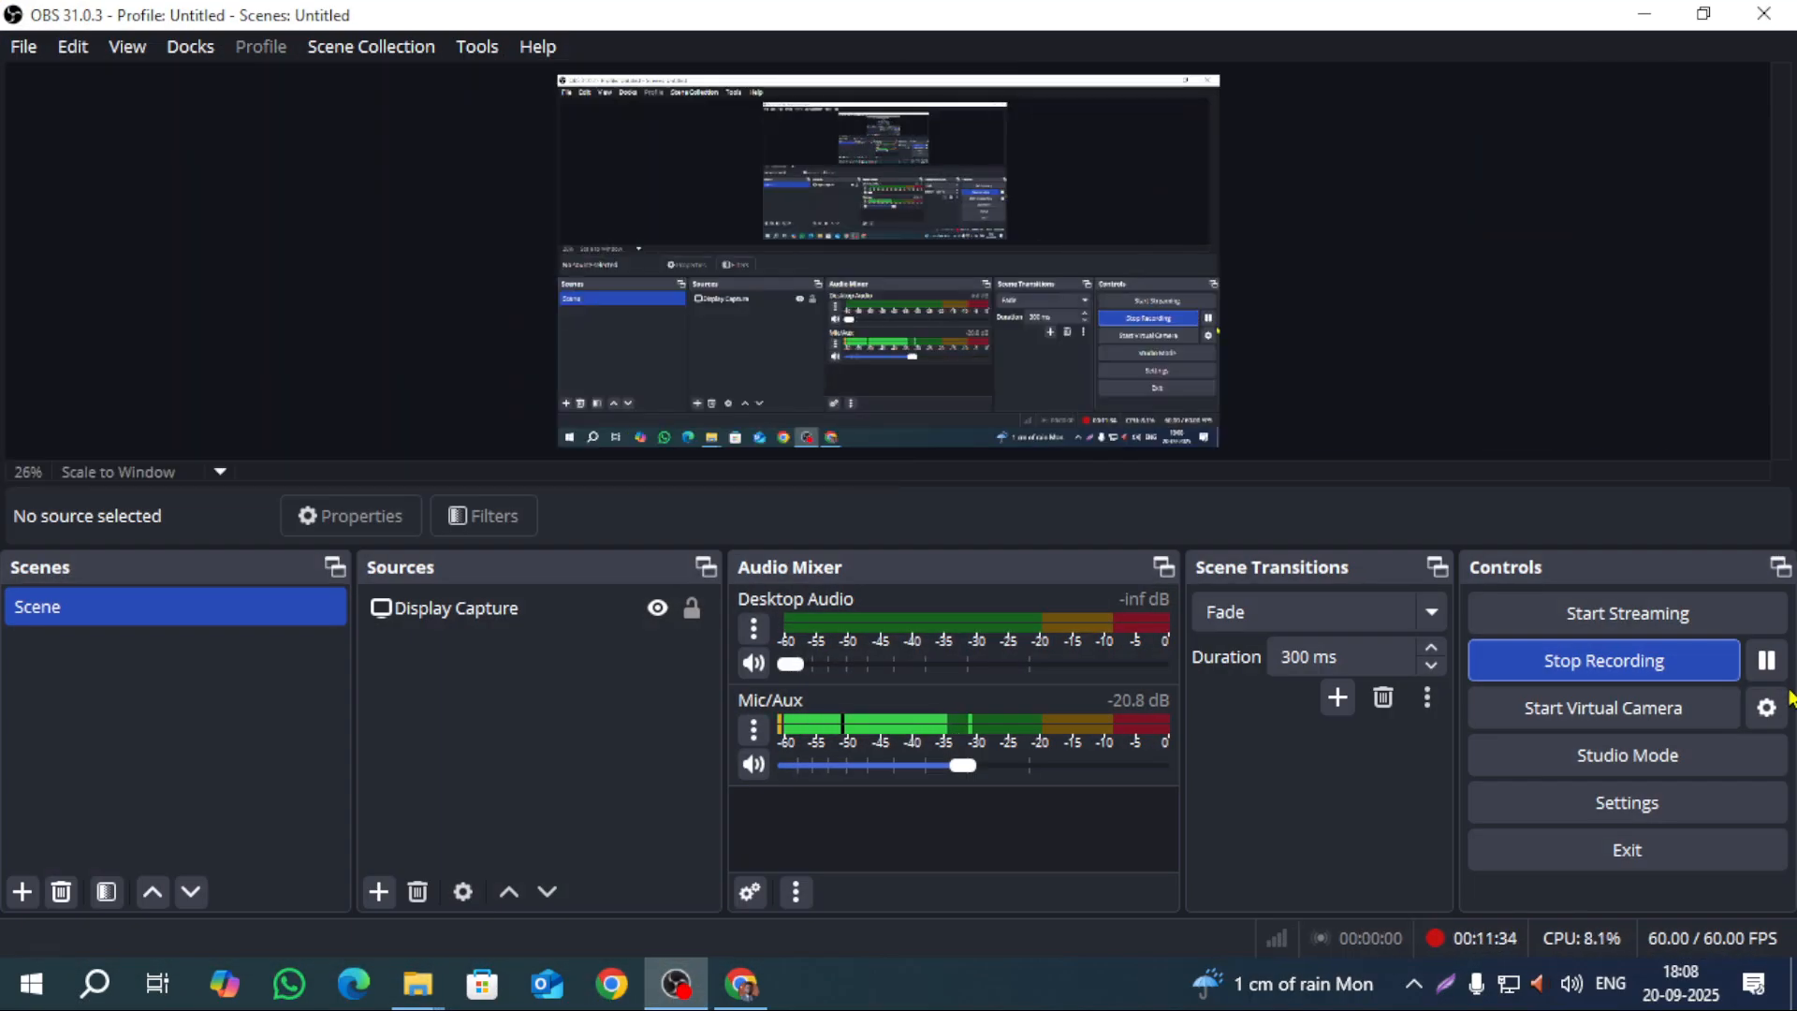
Step: Minimize OBS Studio to reveal the new file folder holding Photo.rar
click(1644, 14)
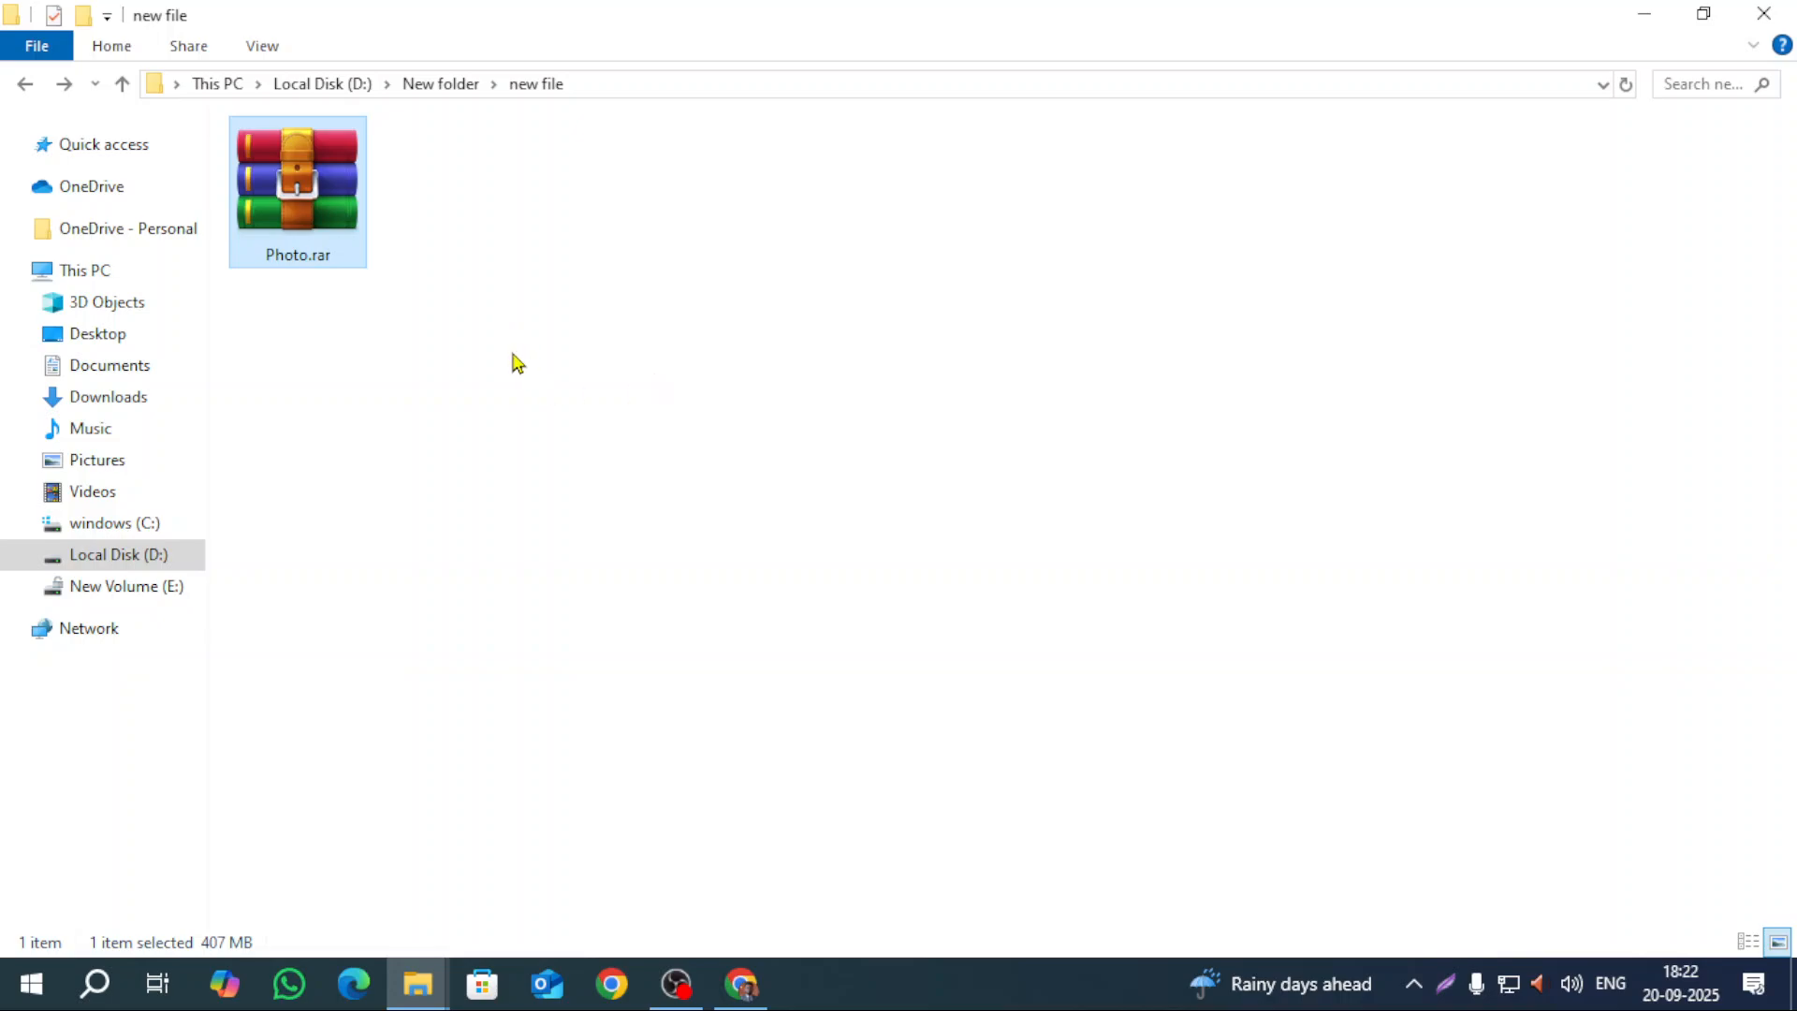
Step: Extract Photo.rar into the current folder, entering the archive password
right_click(316, 189)
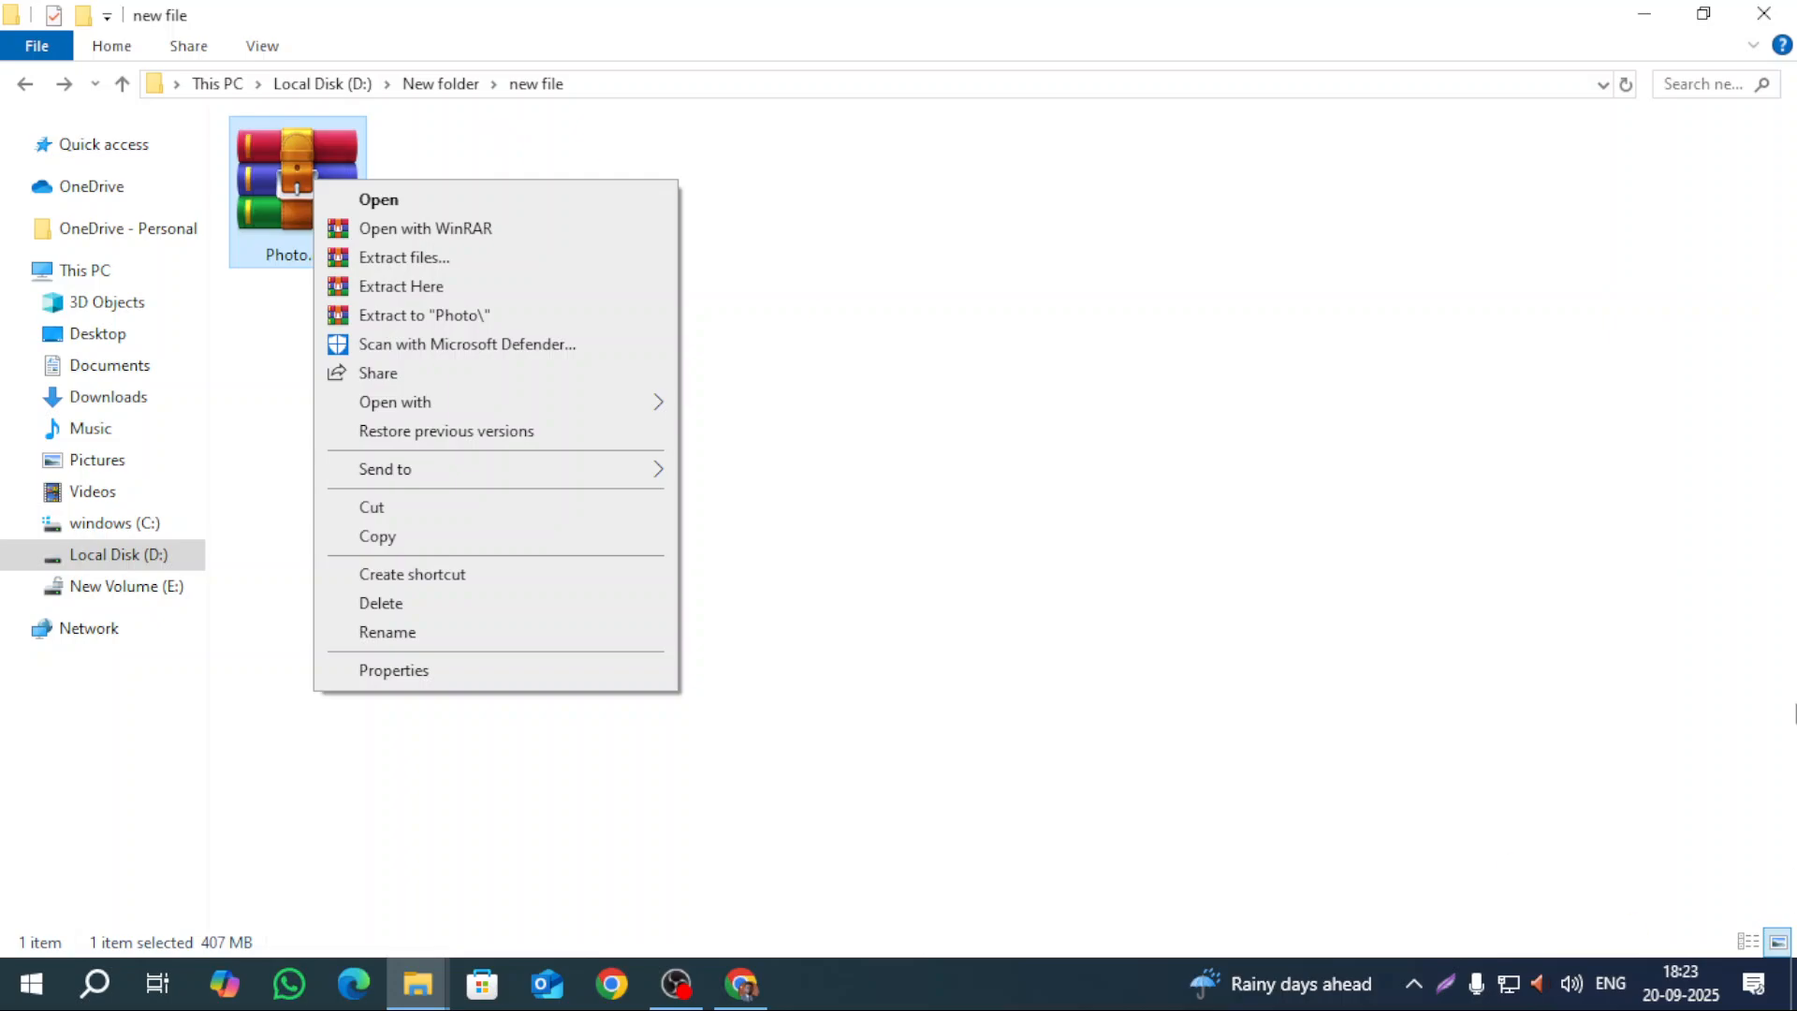
click(470, 285)
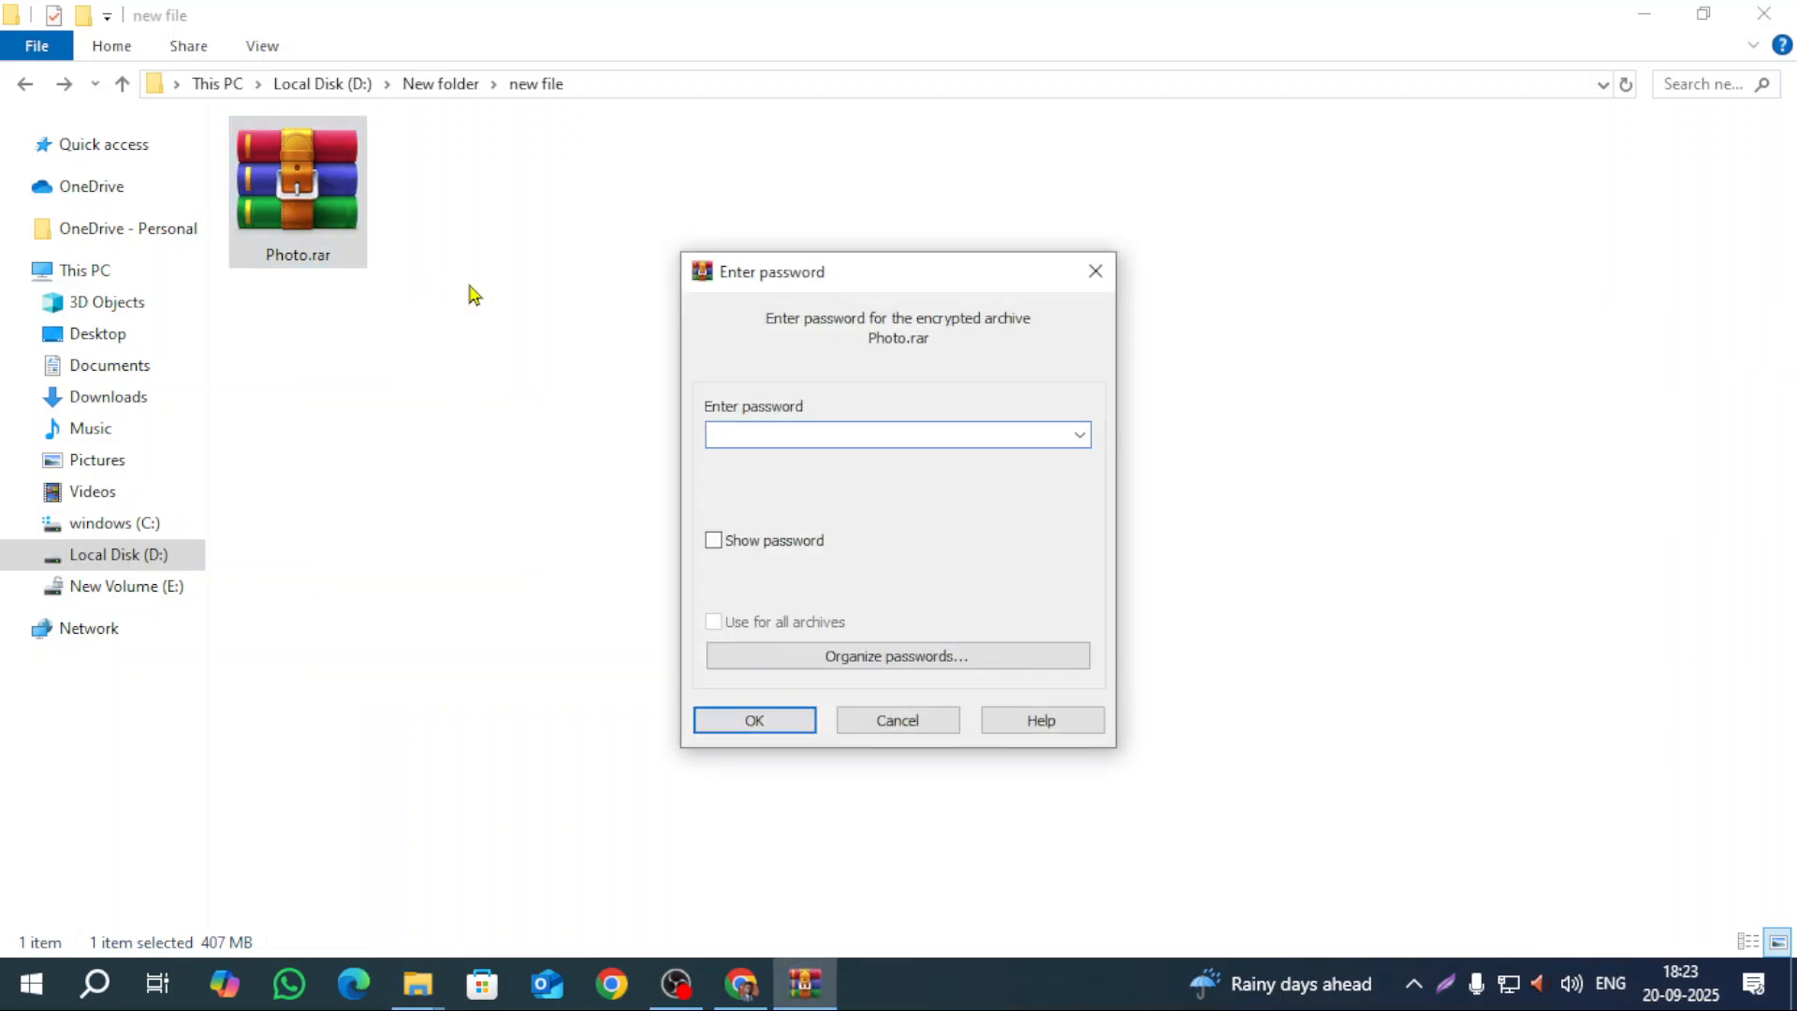
text(*******)
key(BackSpace)
key(BackSpace)
key(BackSpace)
key(BackSpace)
key(BackSpace)
key(BackSpace)
key(BackSpace)
text(*****)
key(Return)
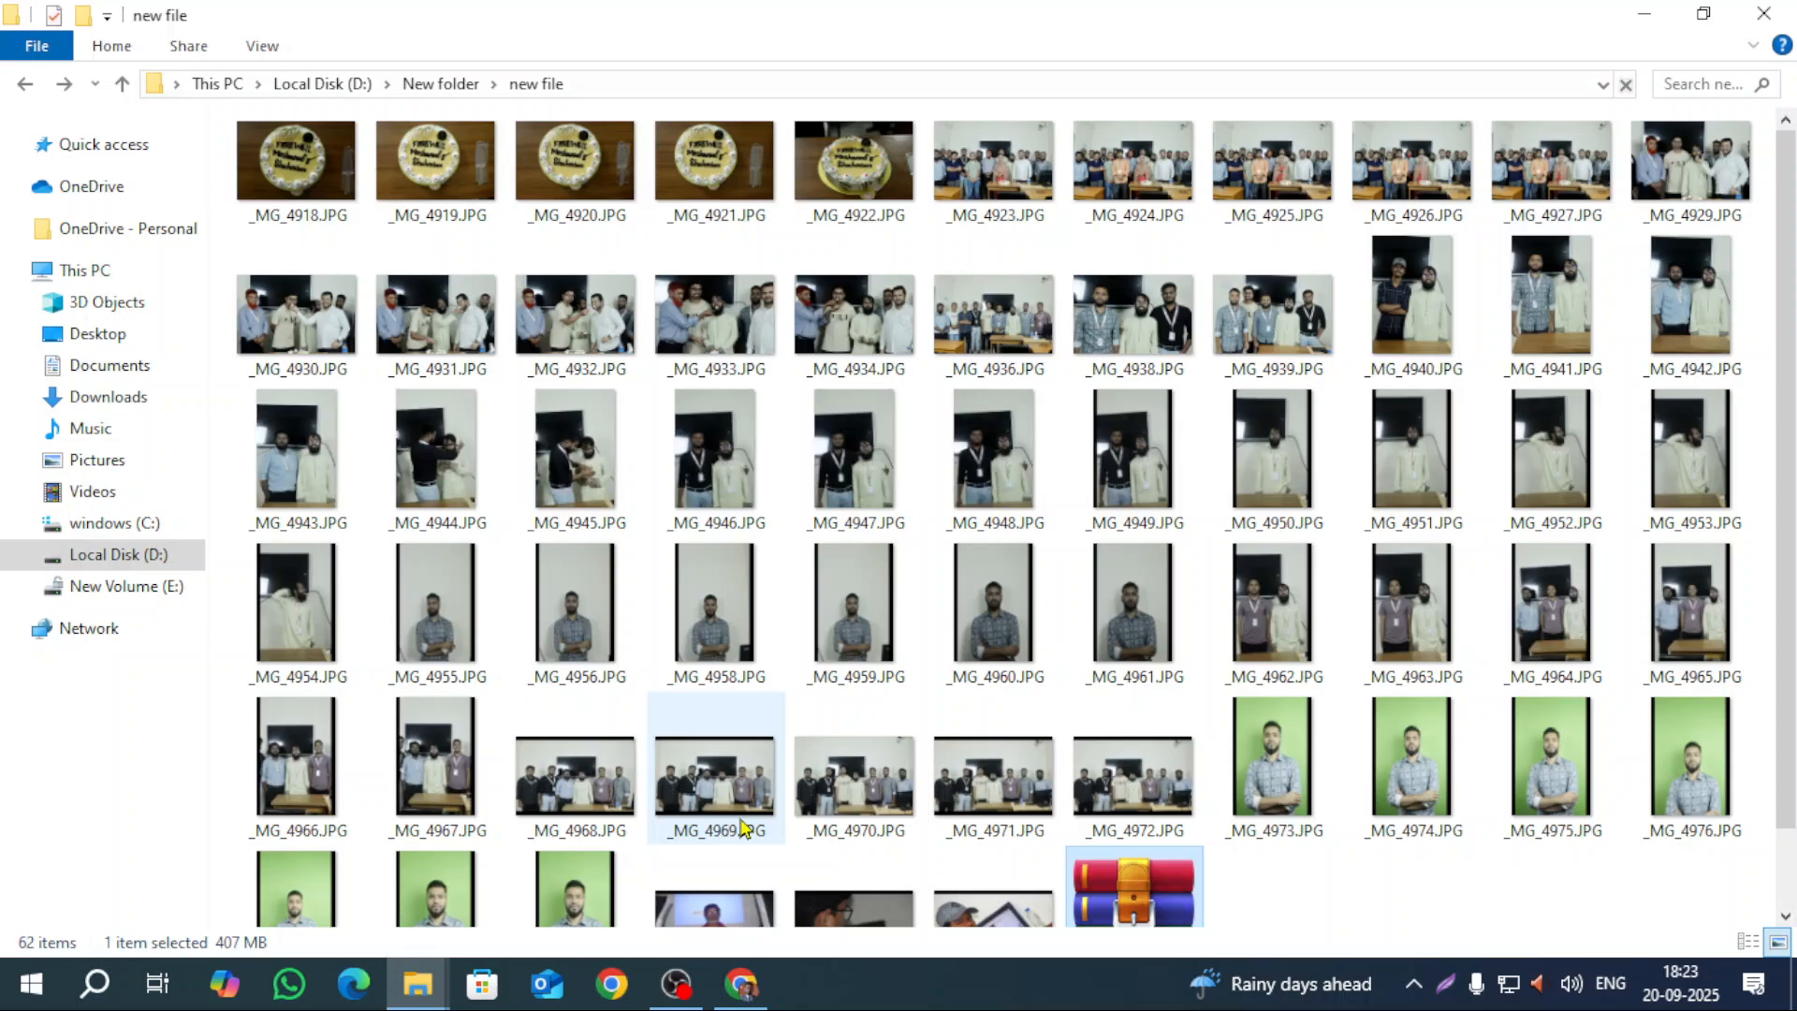
scroll(742, 829, down, 1)
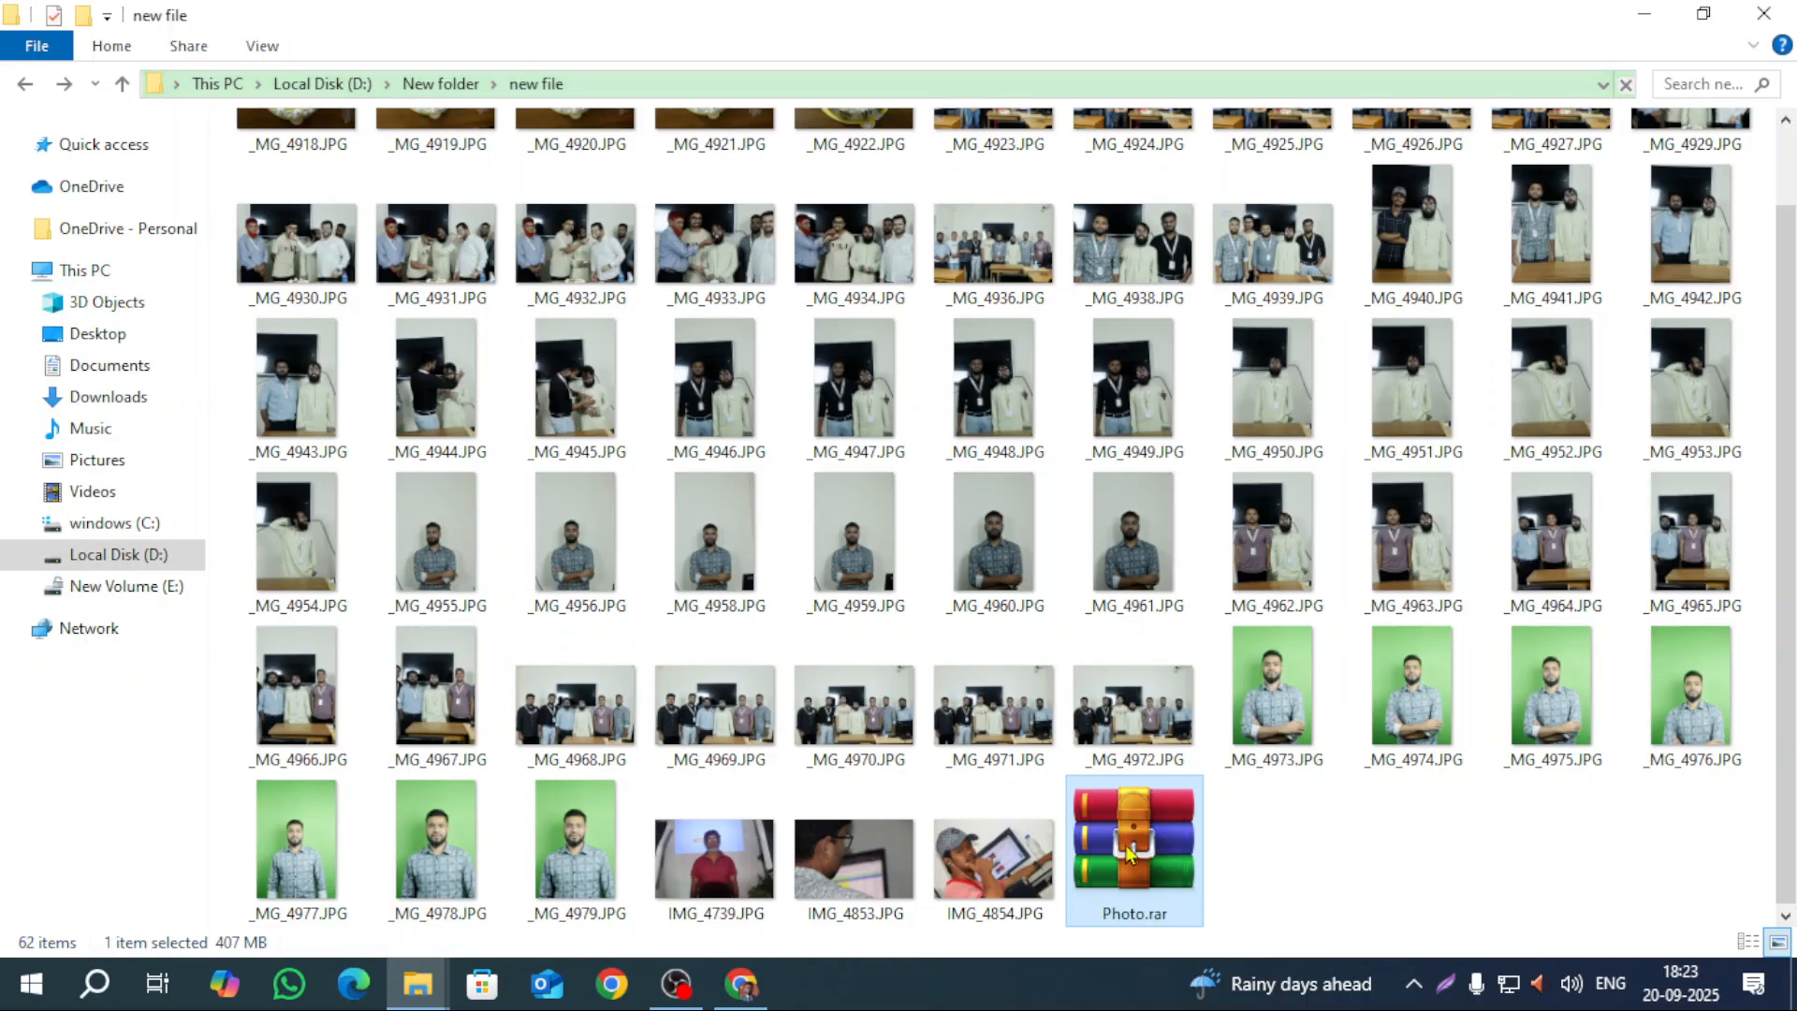
Step: Permanently delete all 61 extracted photos, keeping only Photo.rar
key(ctrl+a)
ctrl+click(1177, 874)
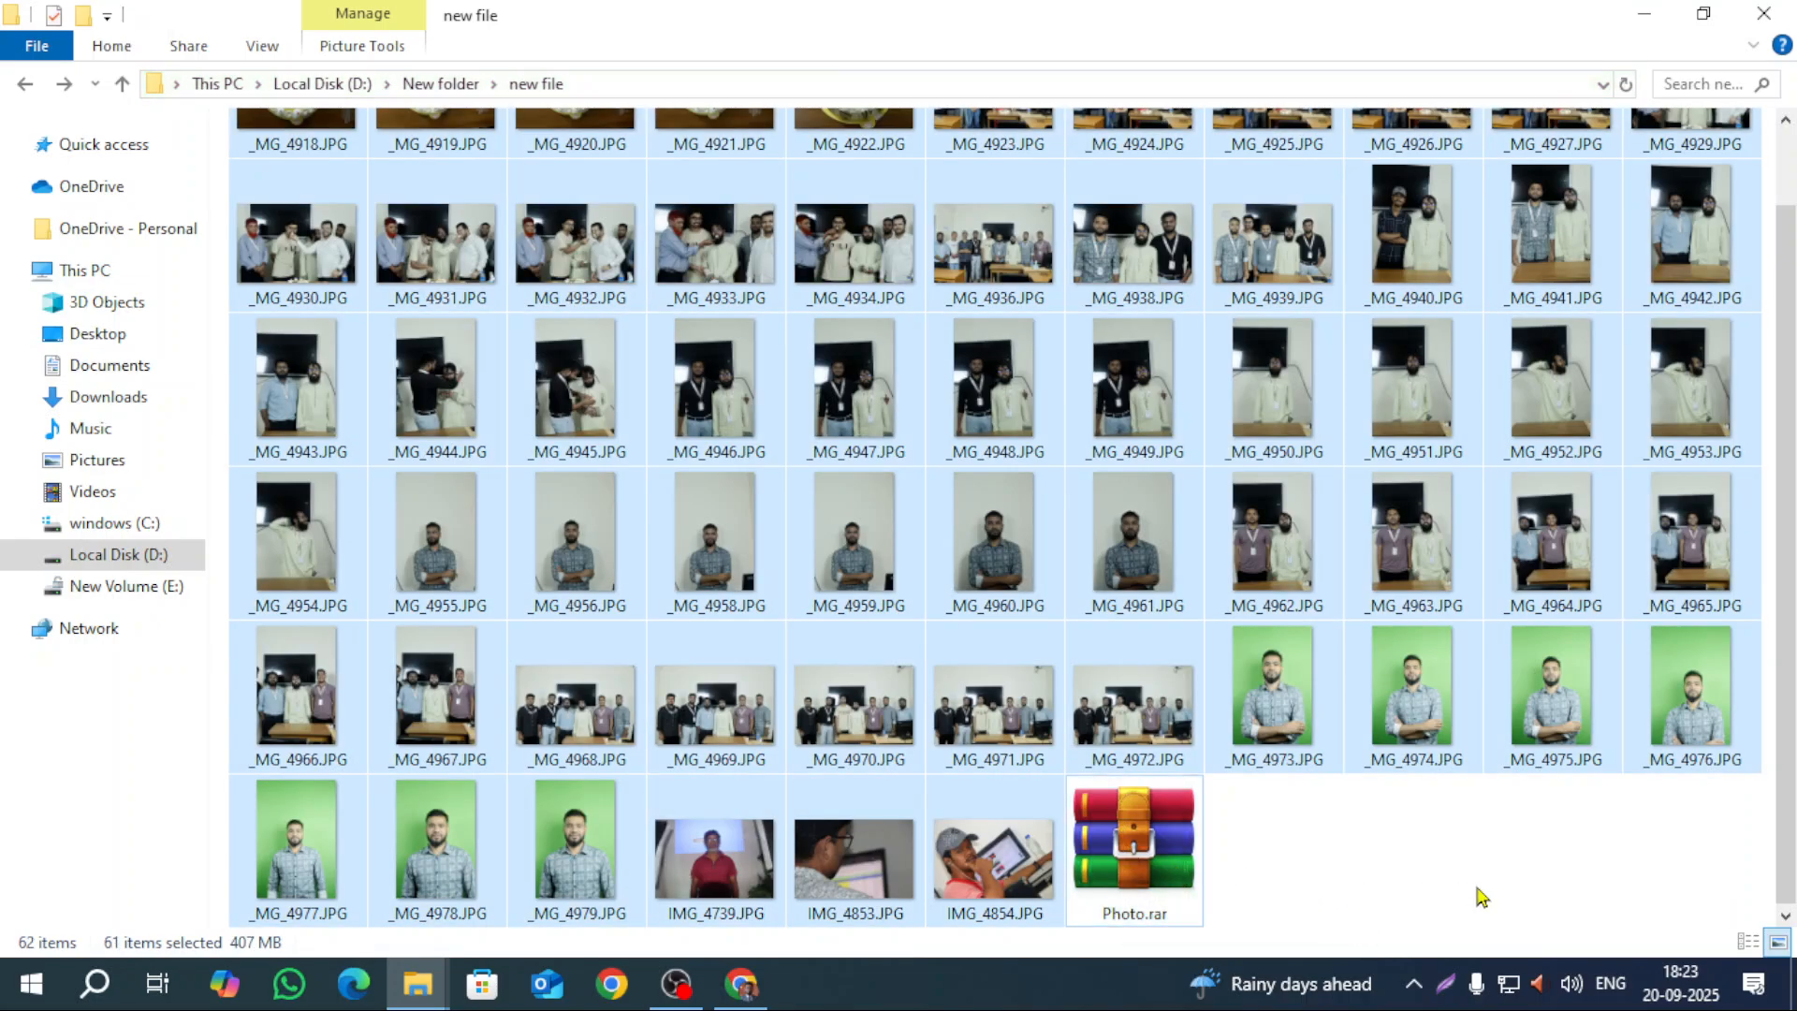
key(shift+Delete)
key(Return)
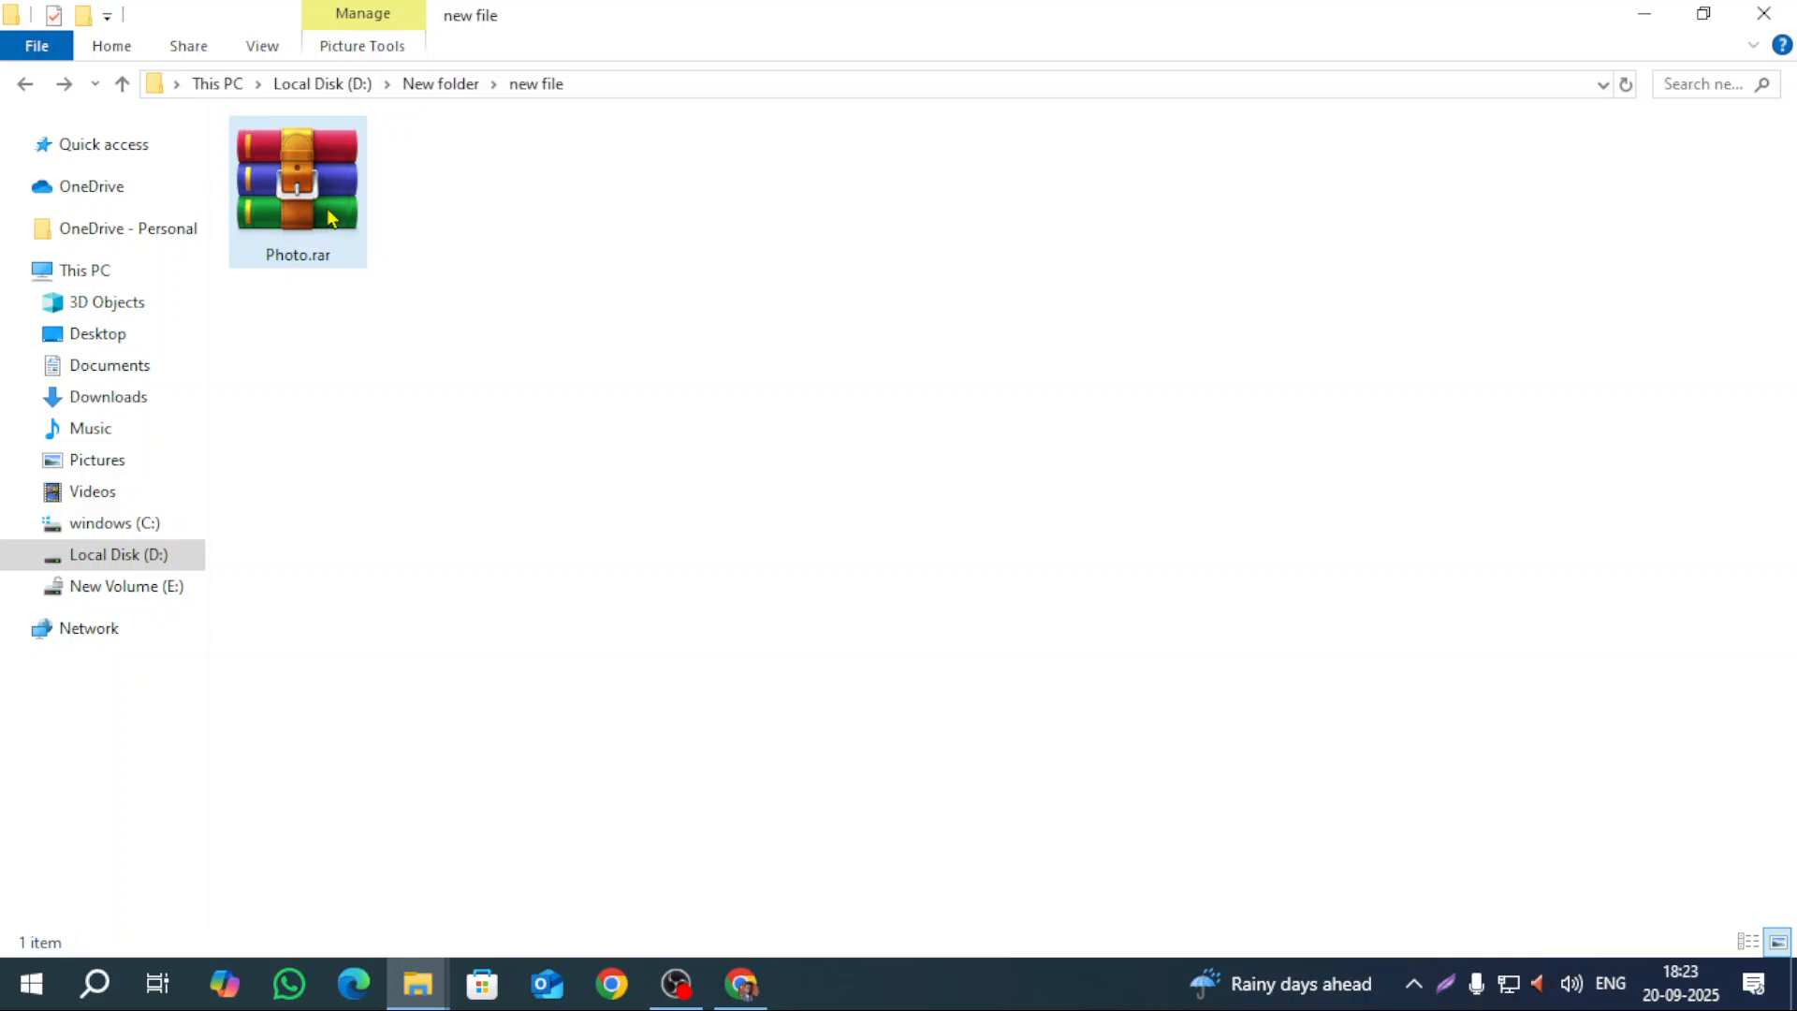
right_click(326, 177)
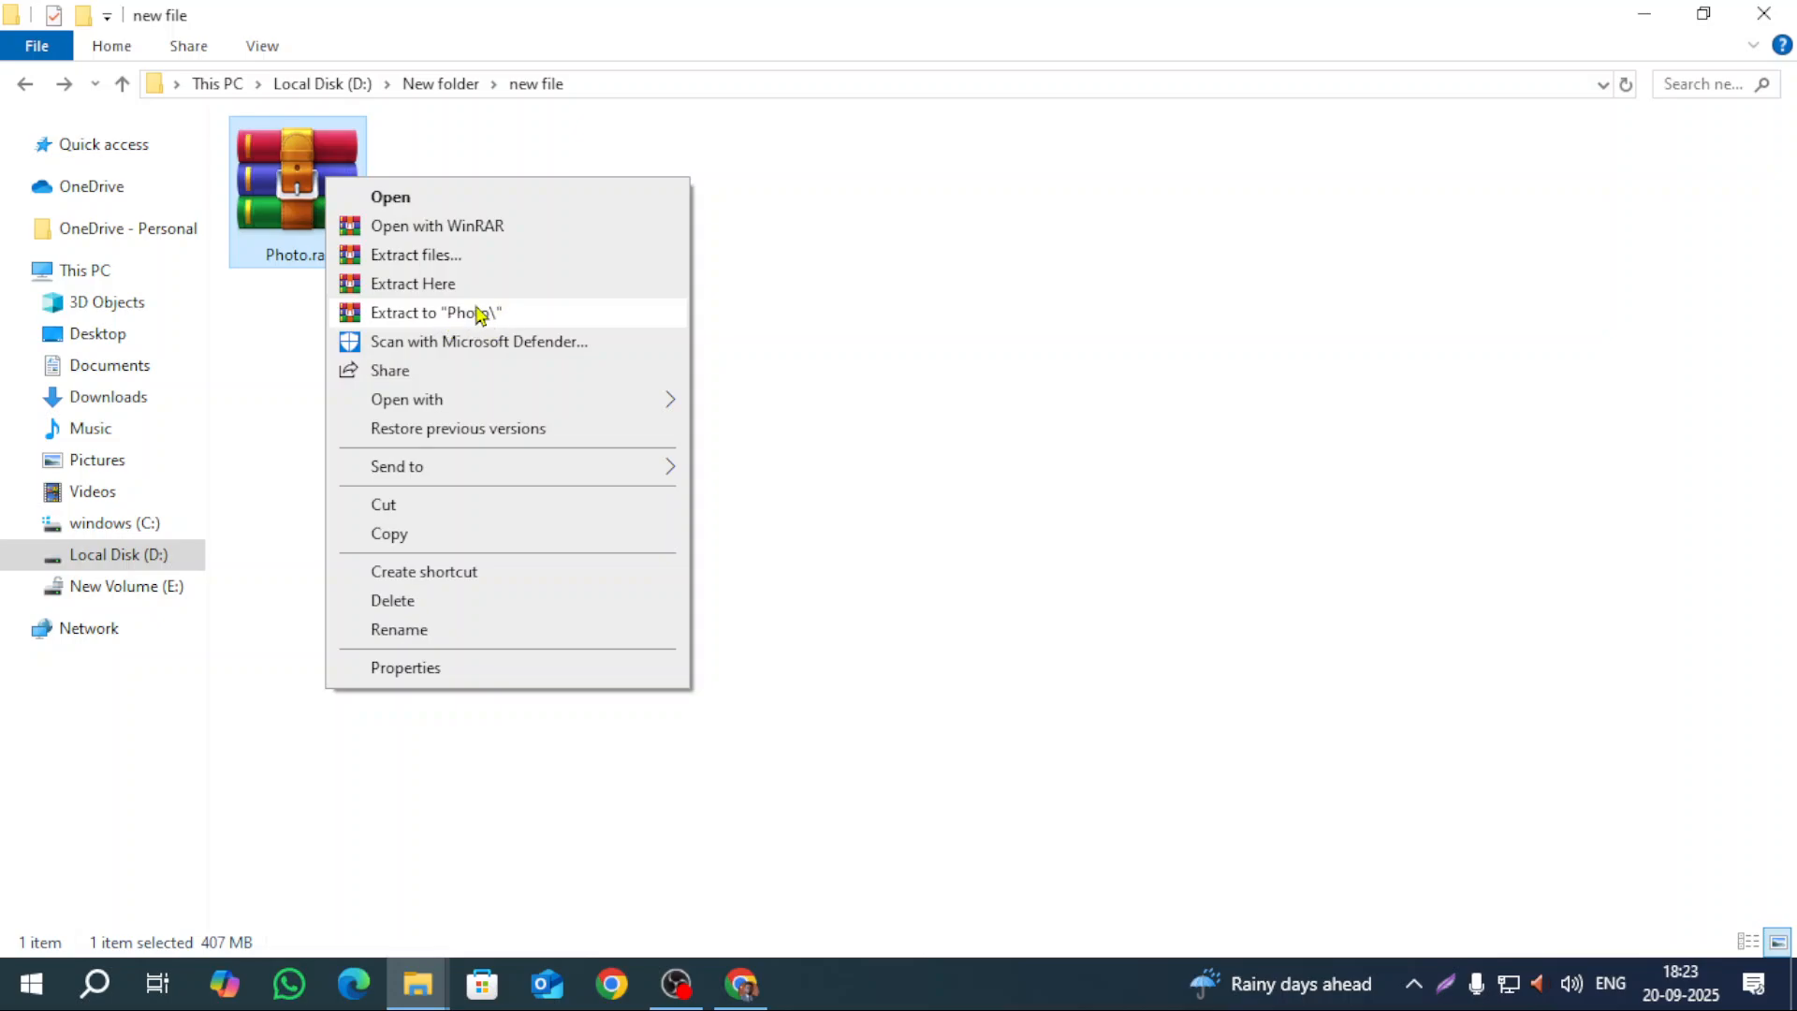
click(475, 319)
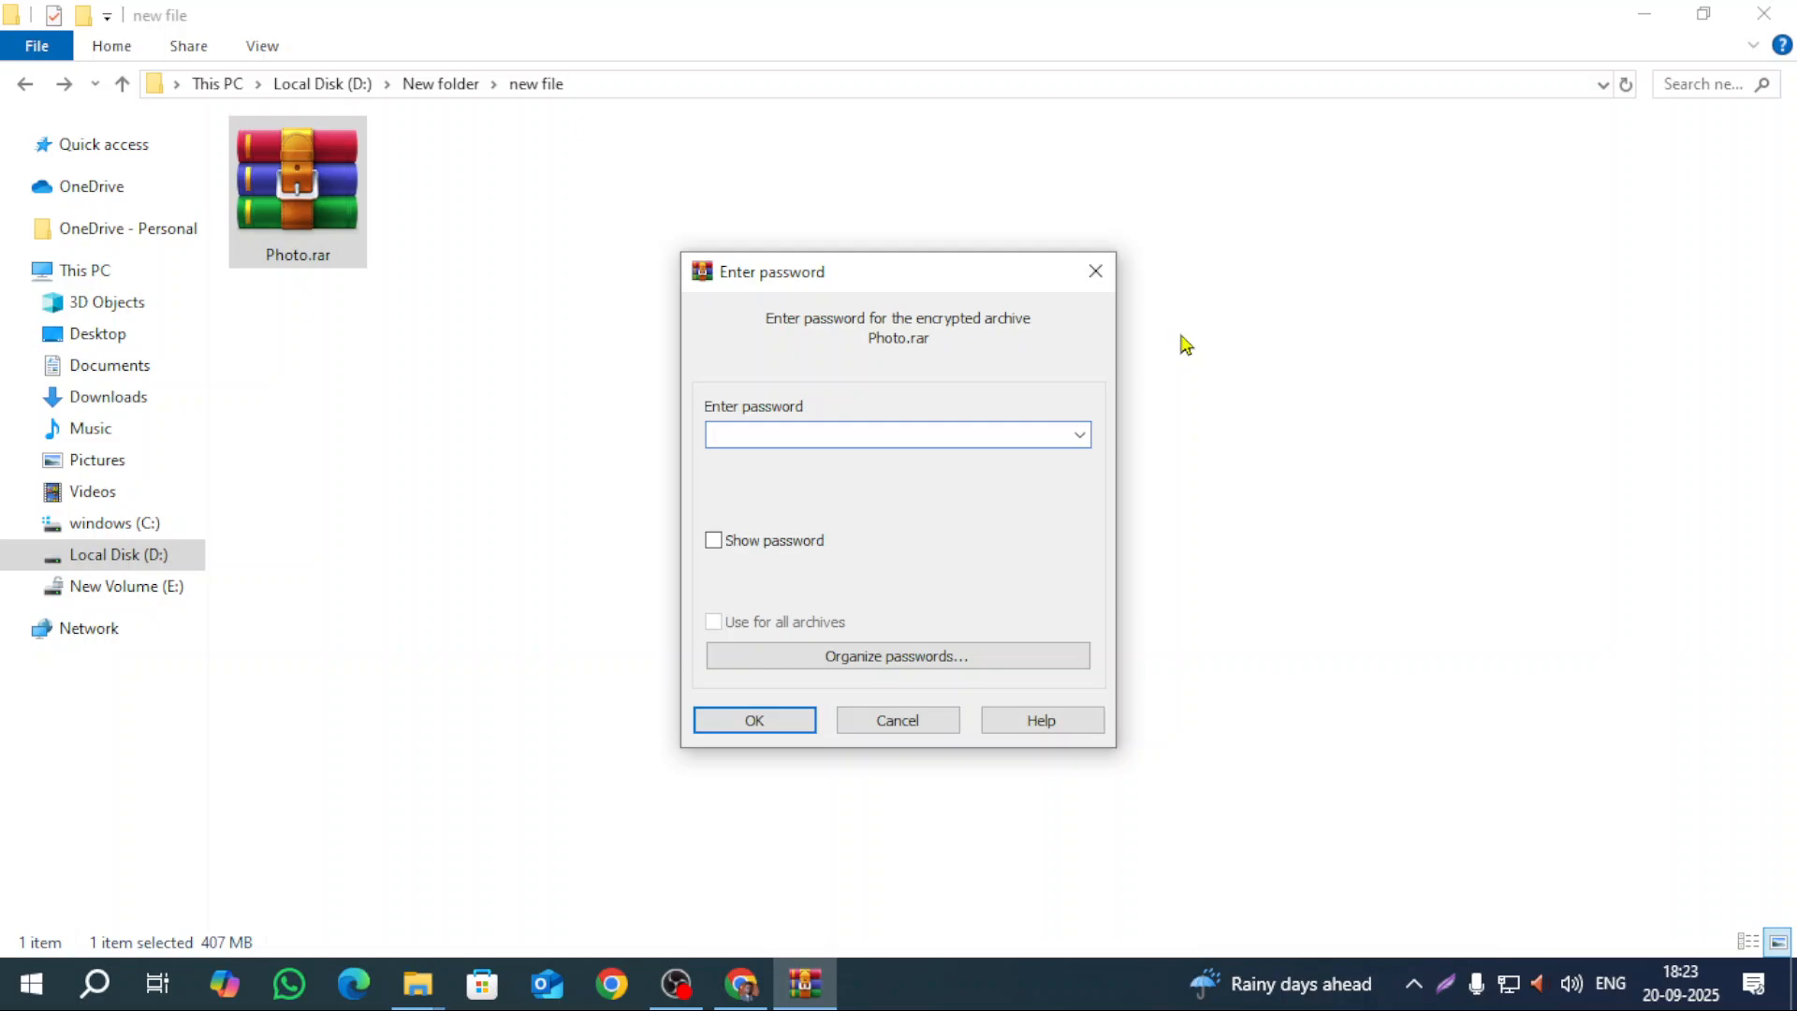
text(******)
key(Return)
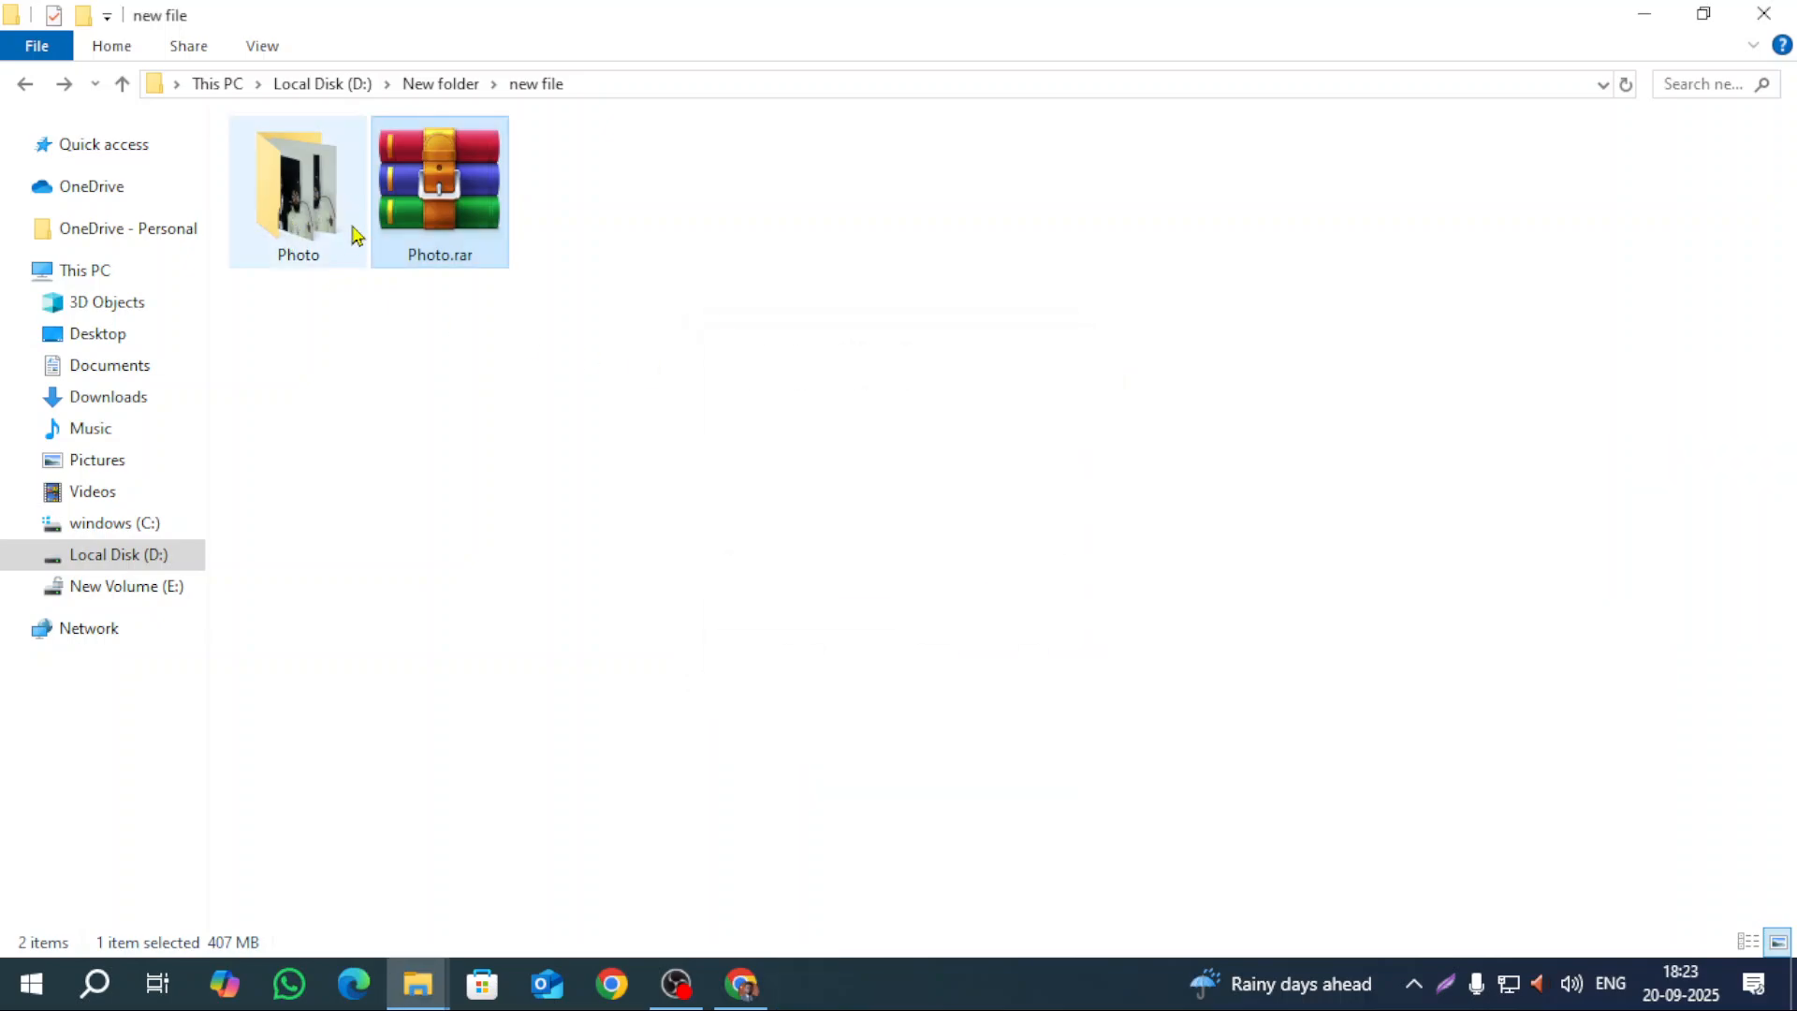
double_click(299, 179)
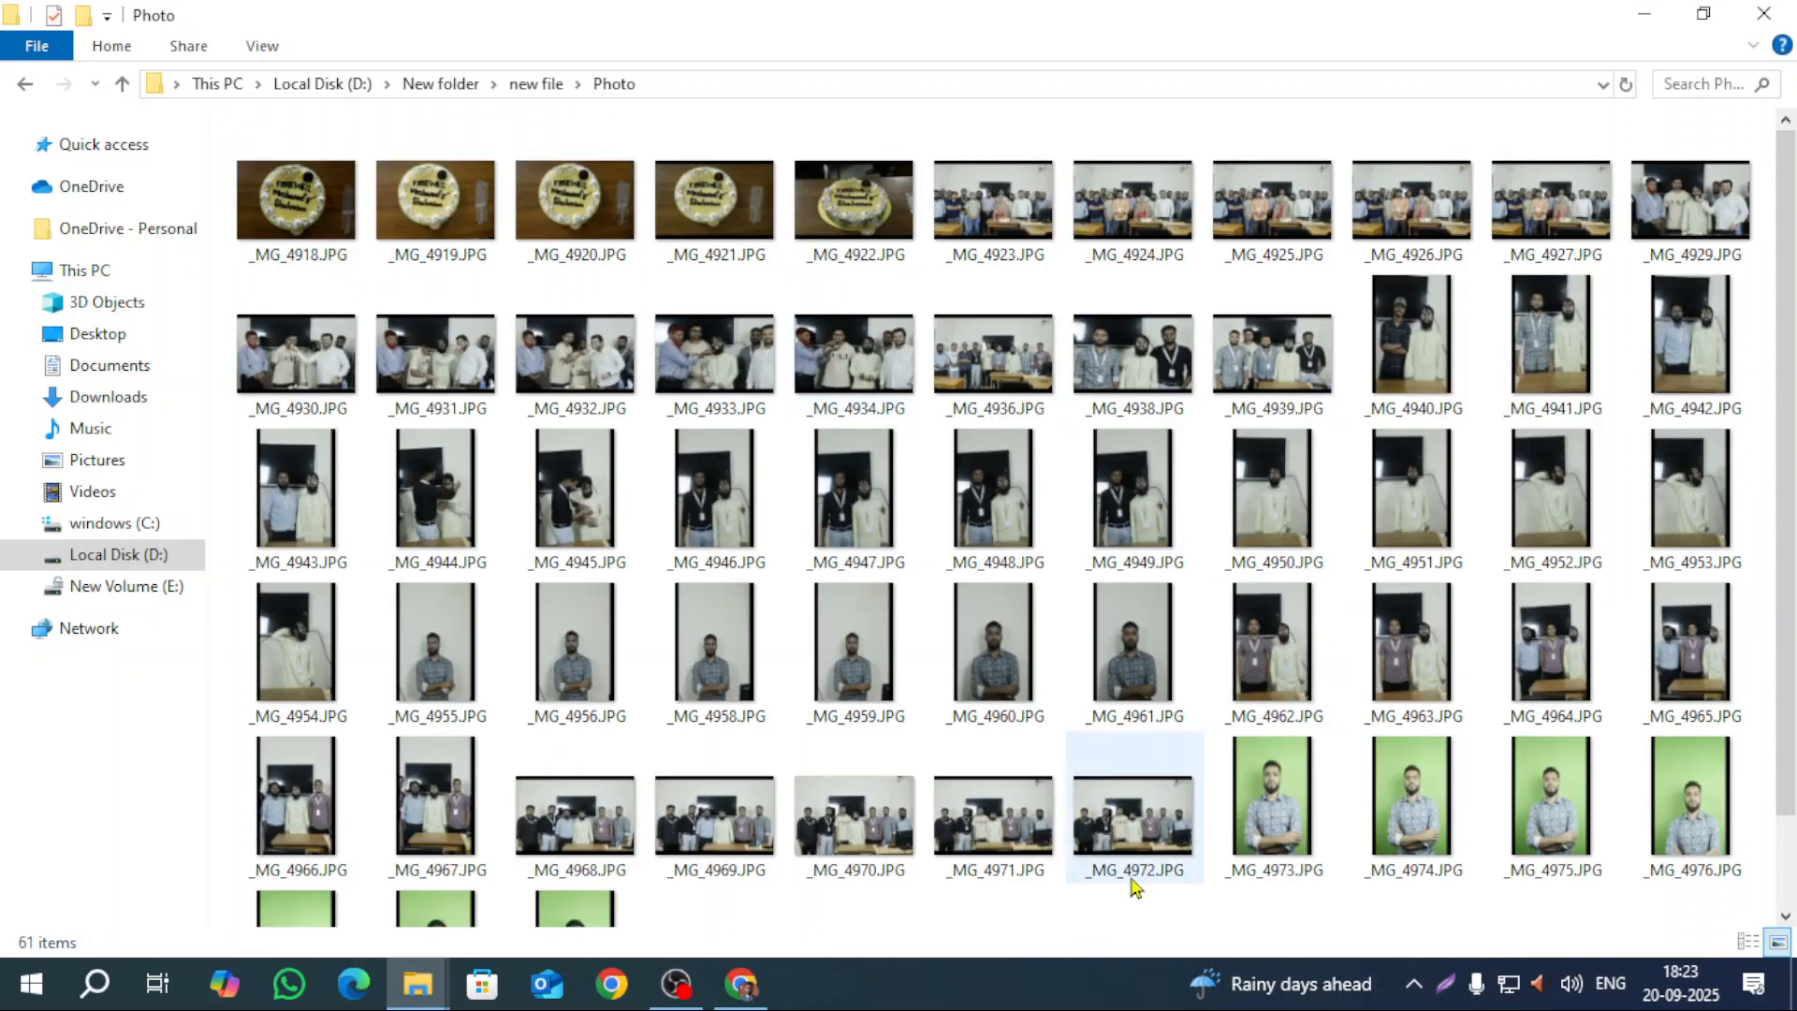
click(25, 83)
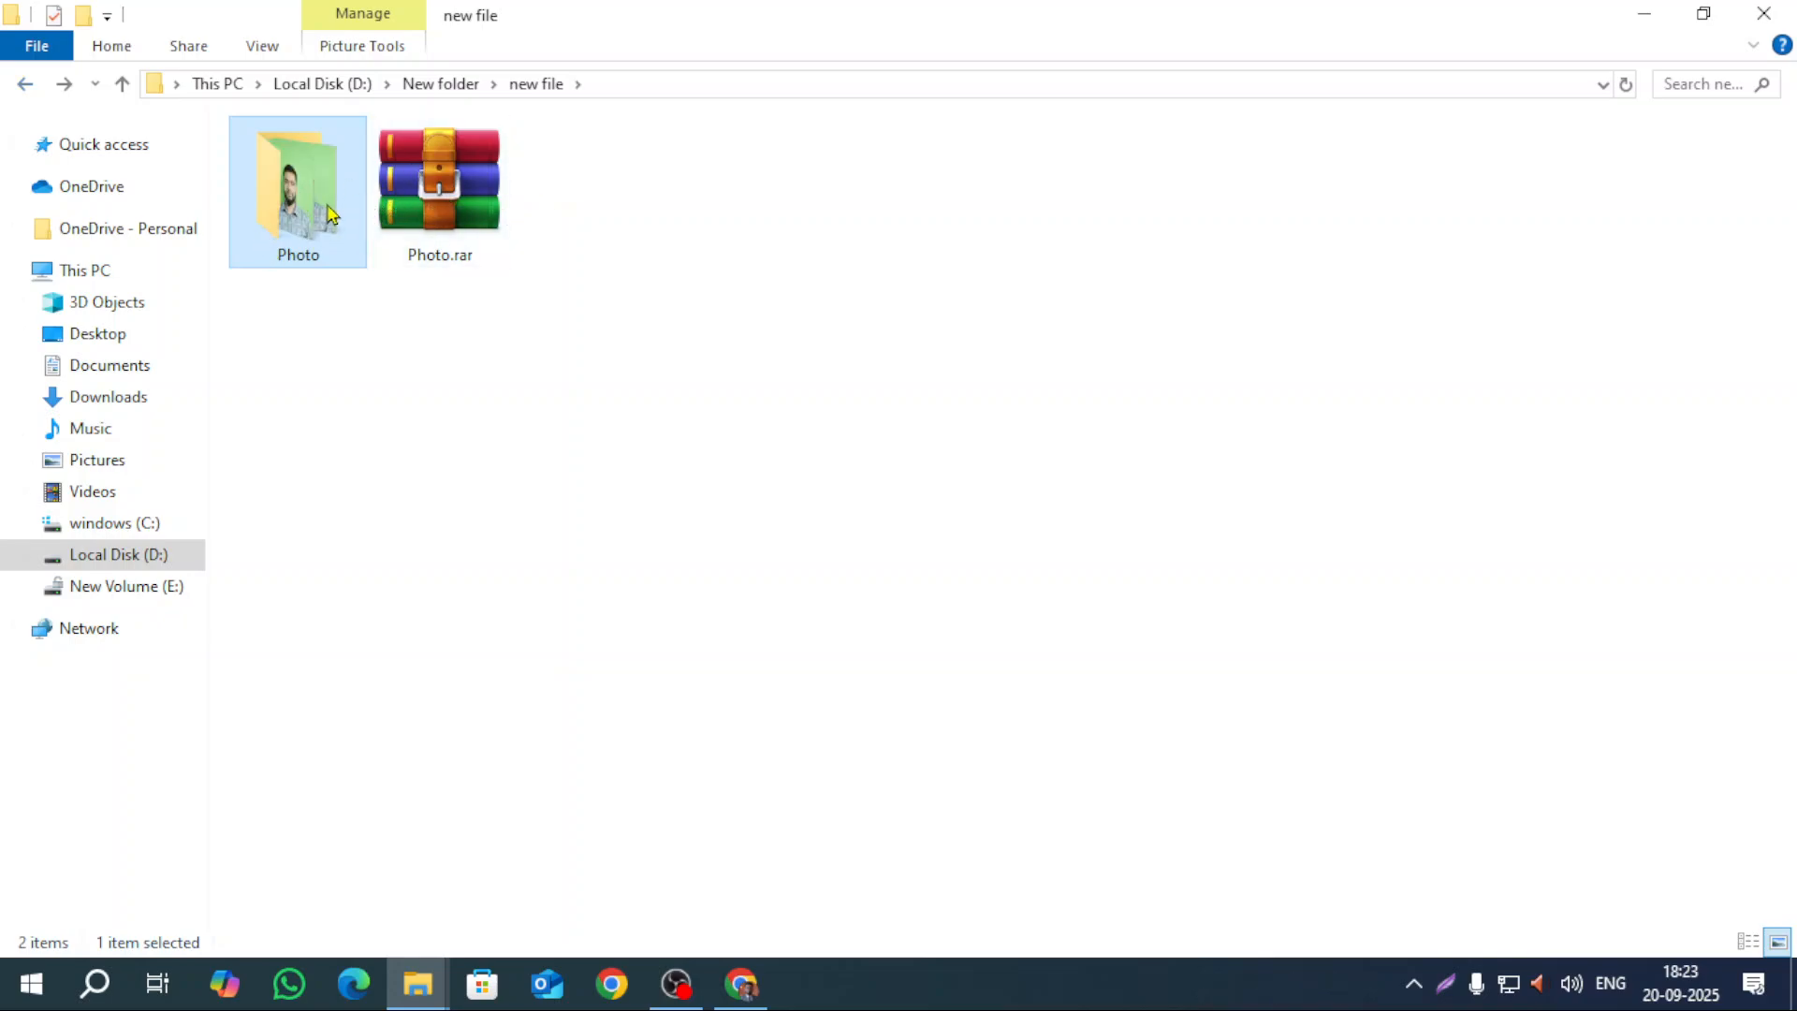
right_click(400, 199)
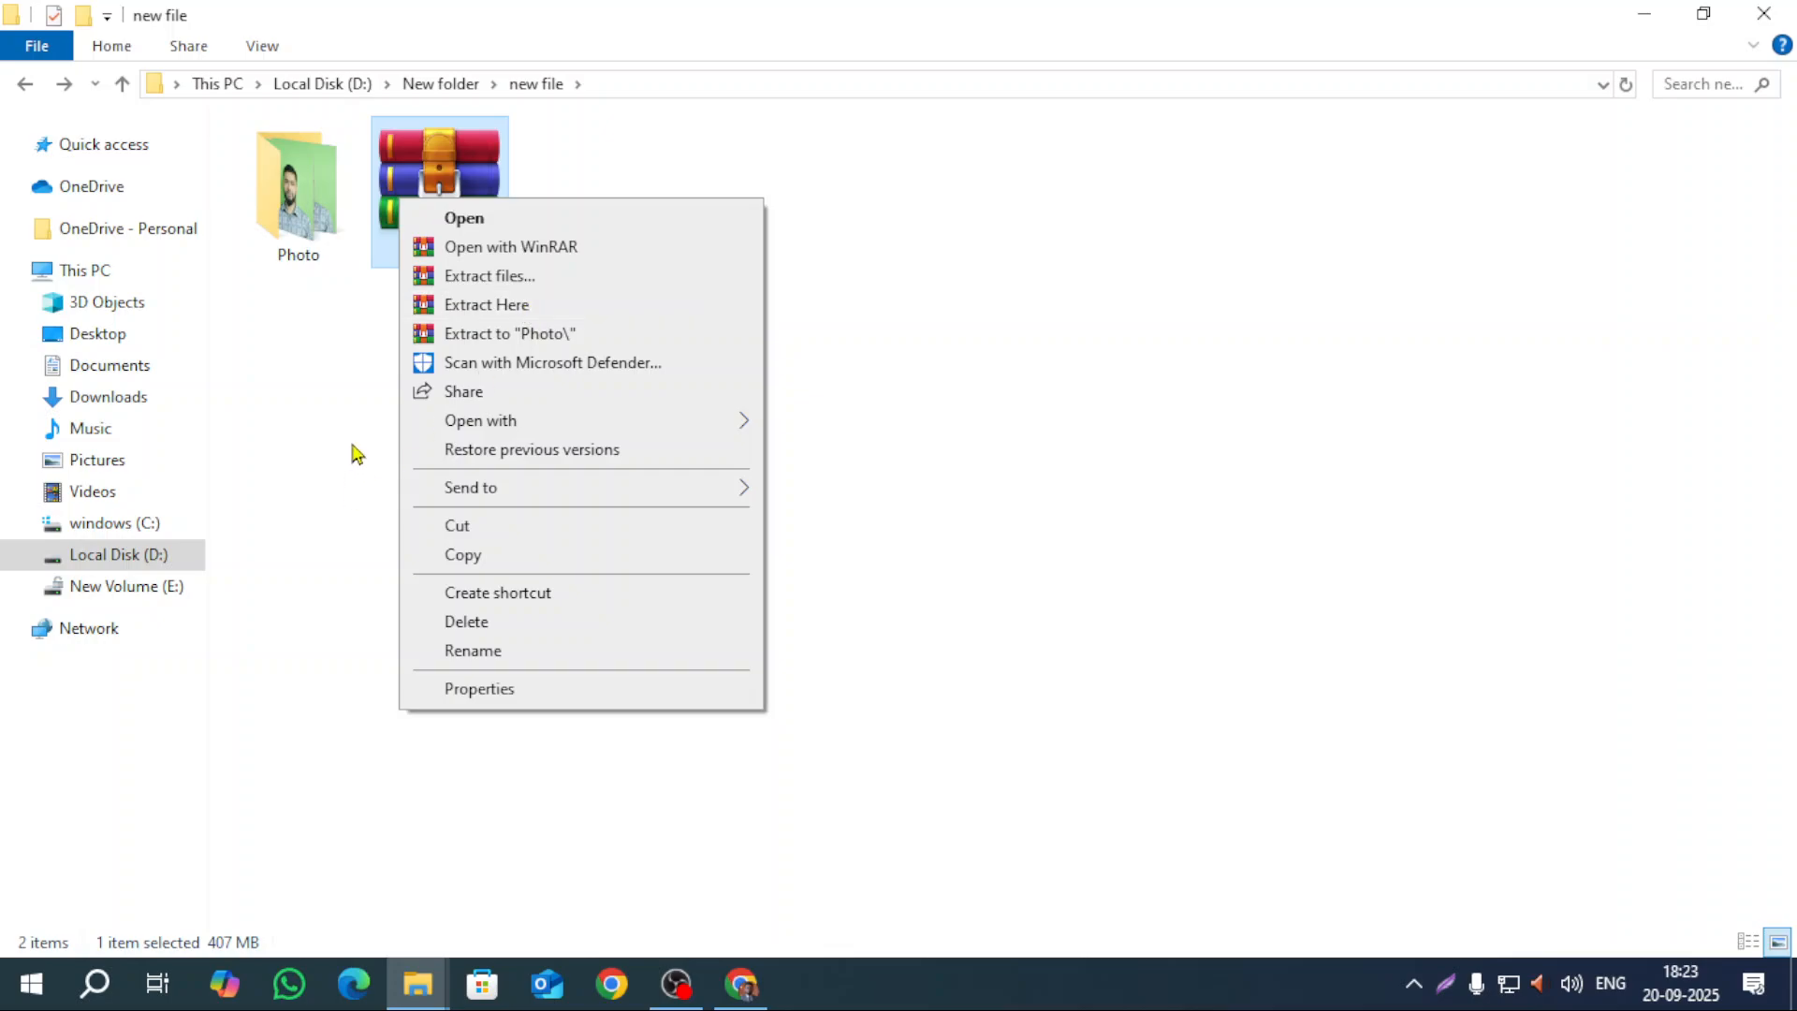
click(356, 454)
mouse_move(410, 973)
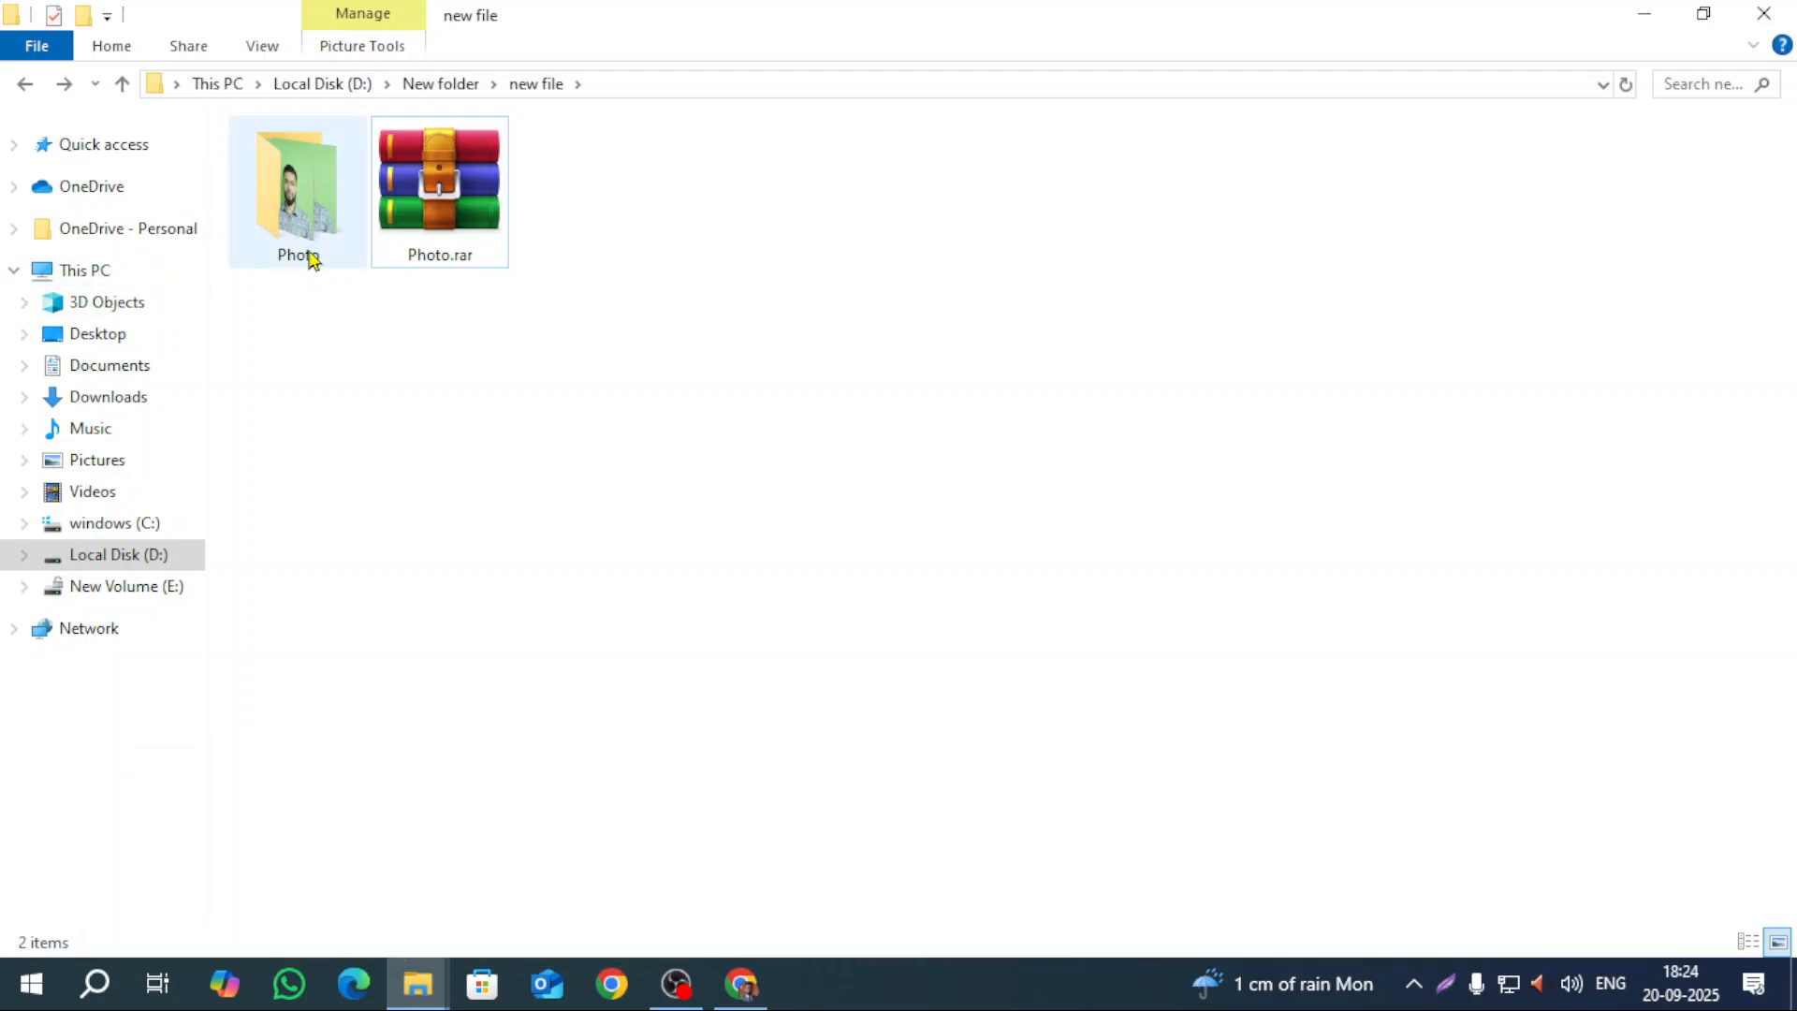
mouse_move(290, 250)
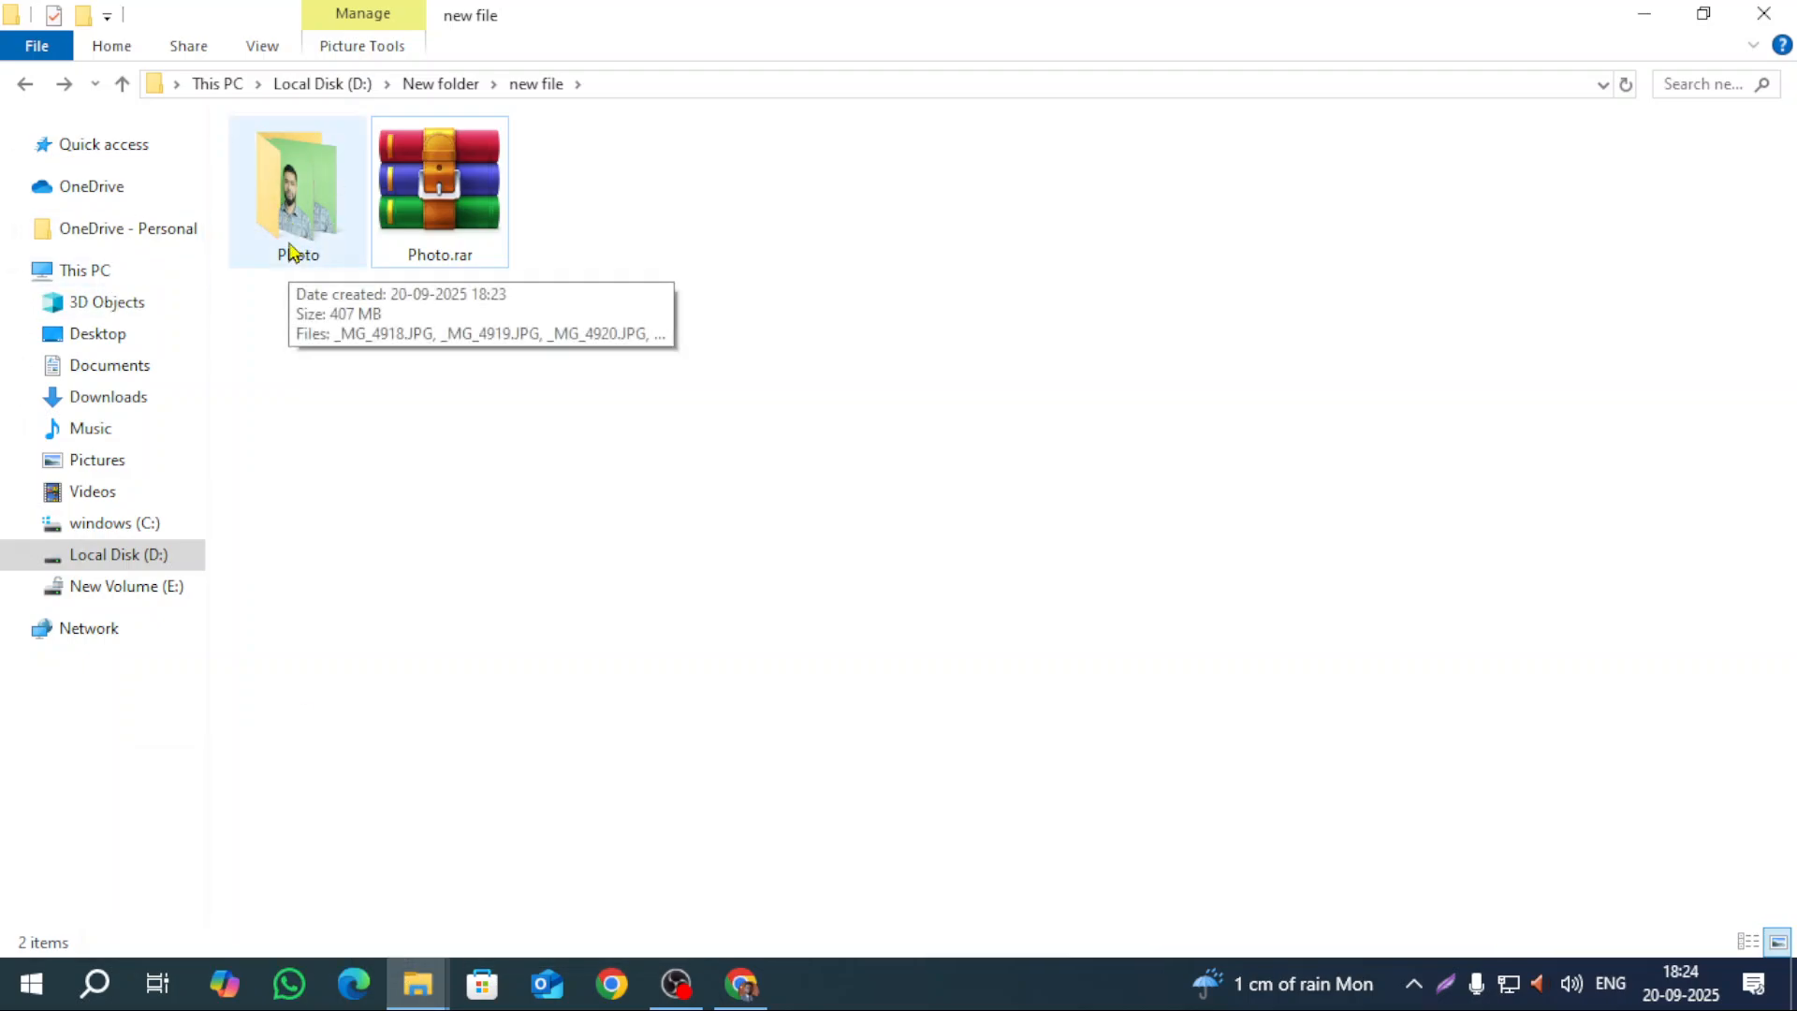
right_click(429, 189)
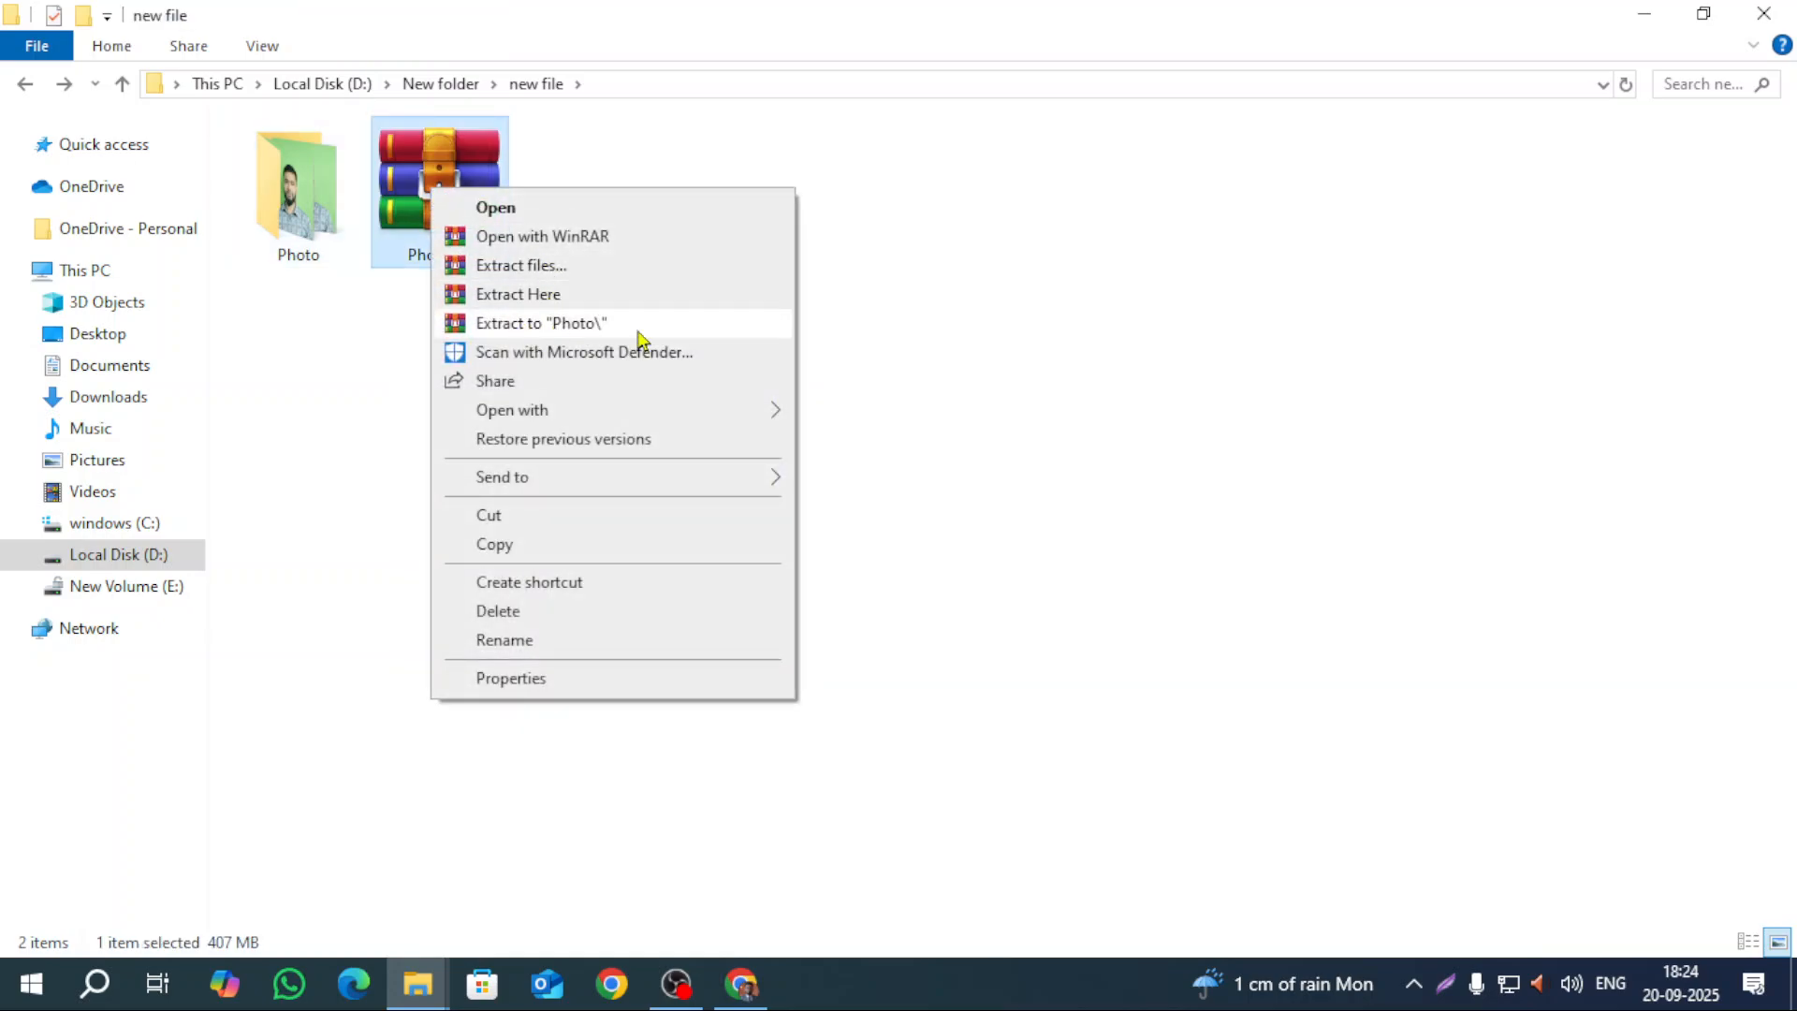
click(275, 215)
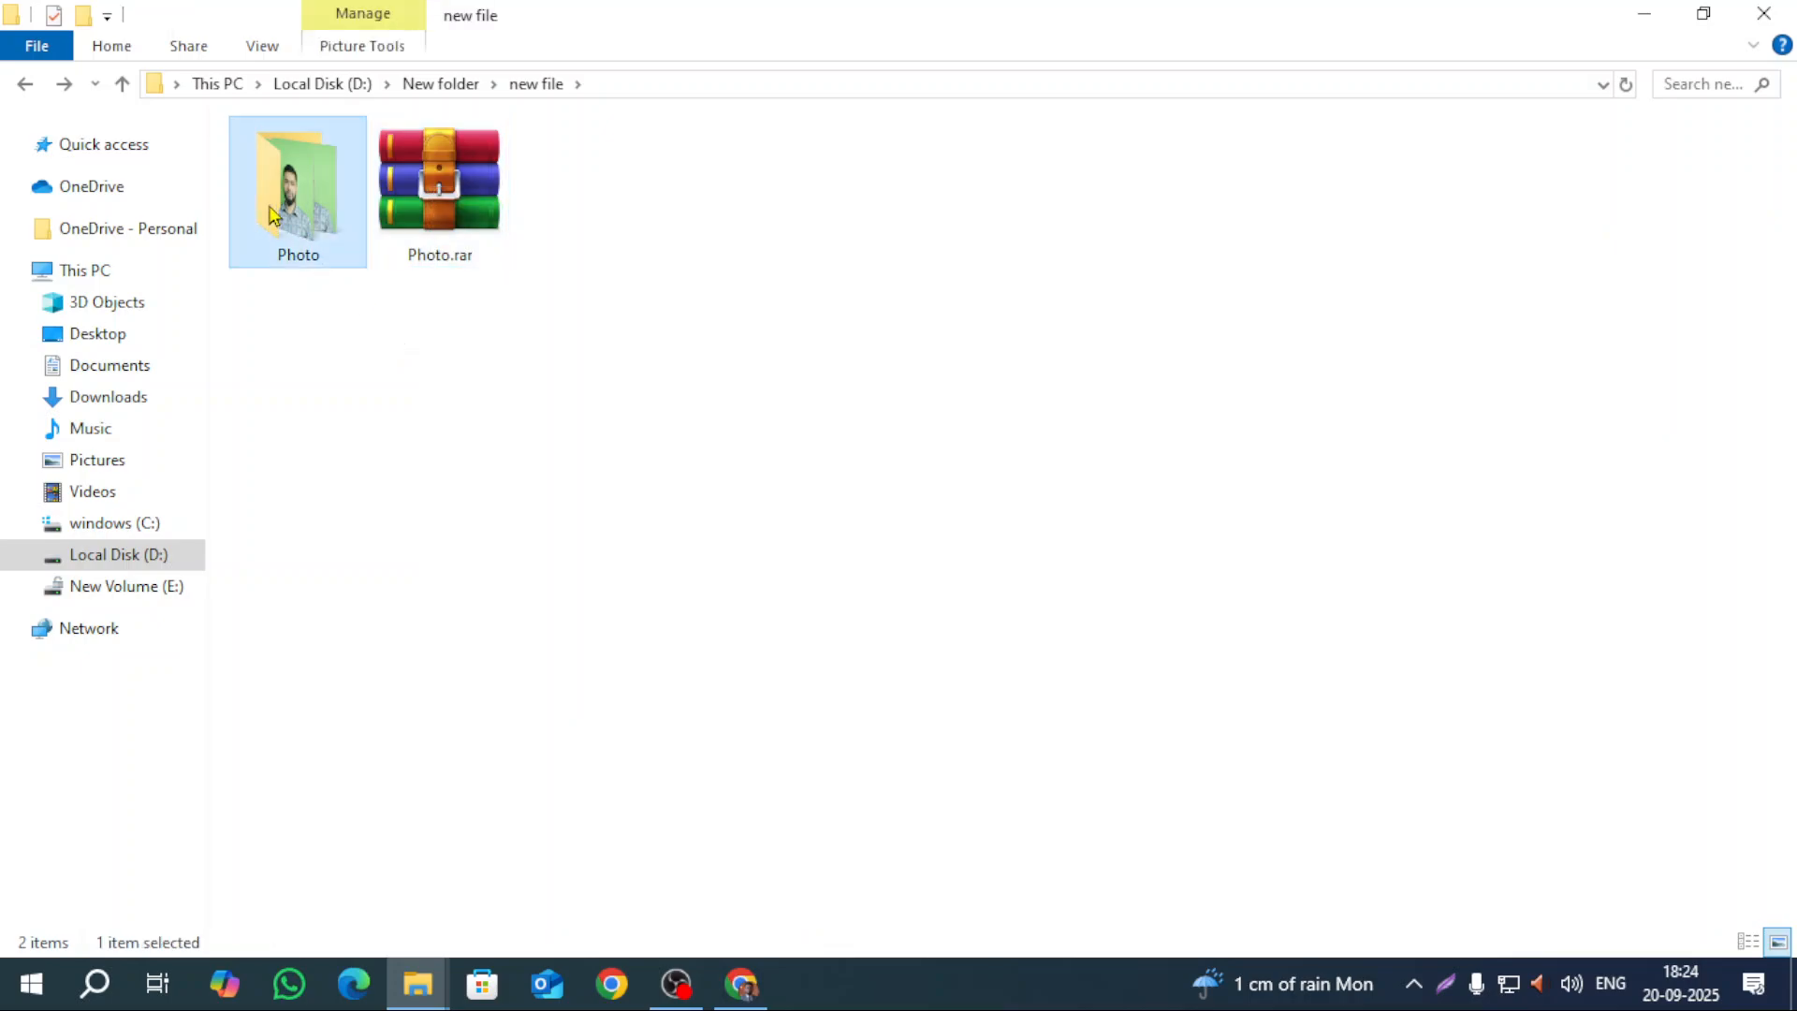
key(shift+Delete)
key(Return)
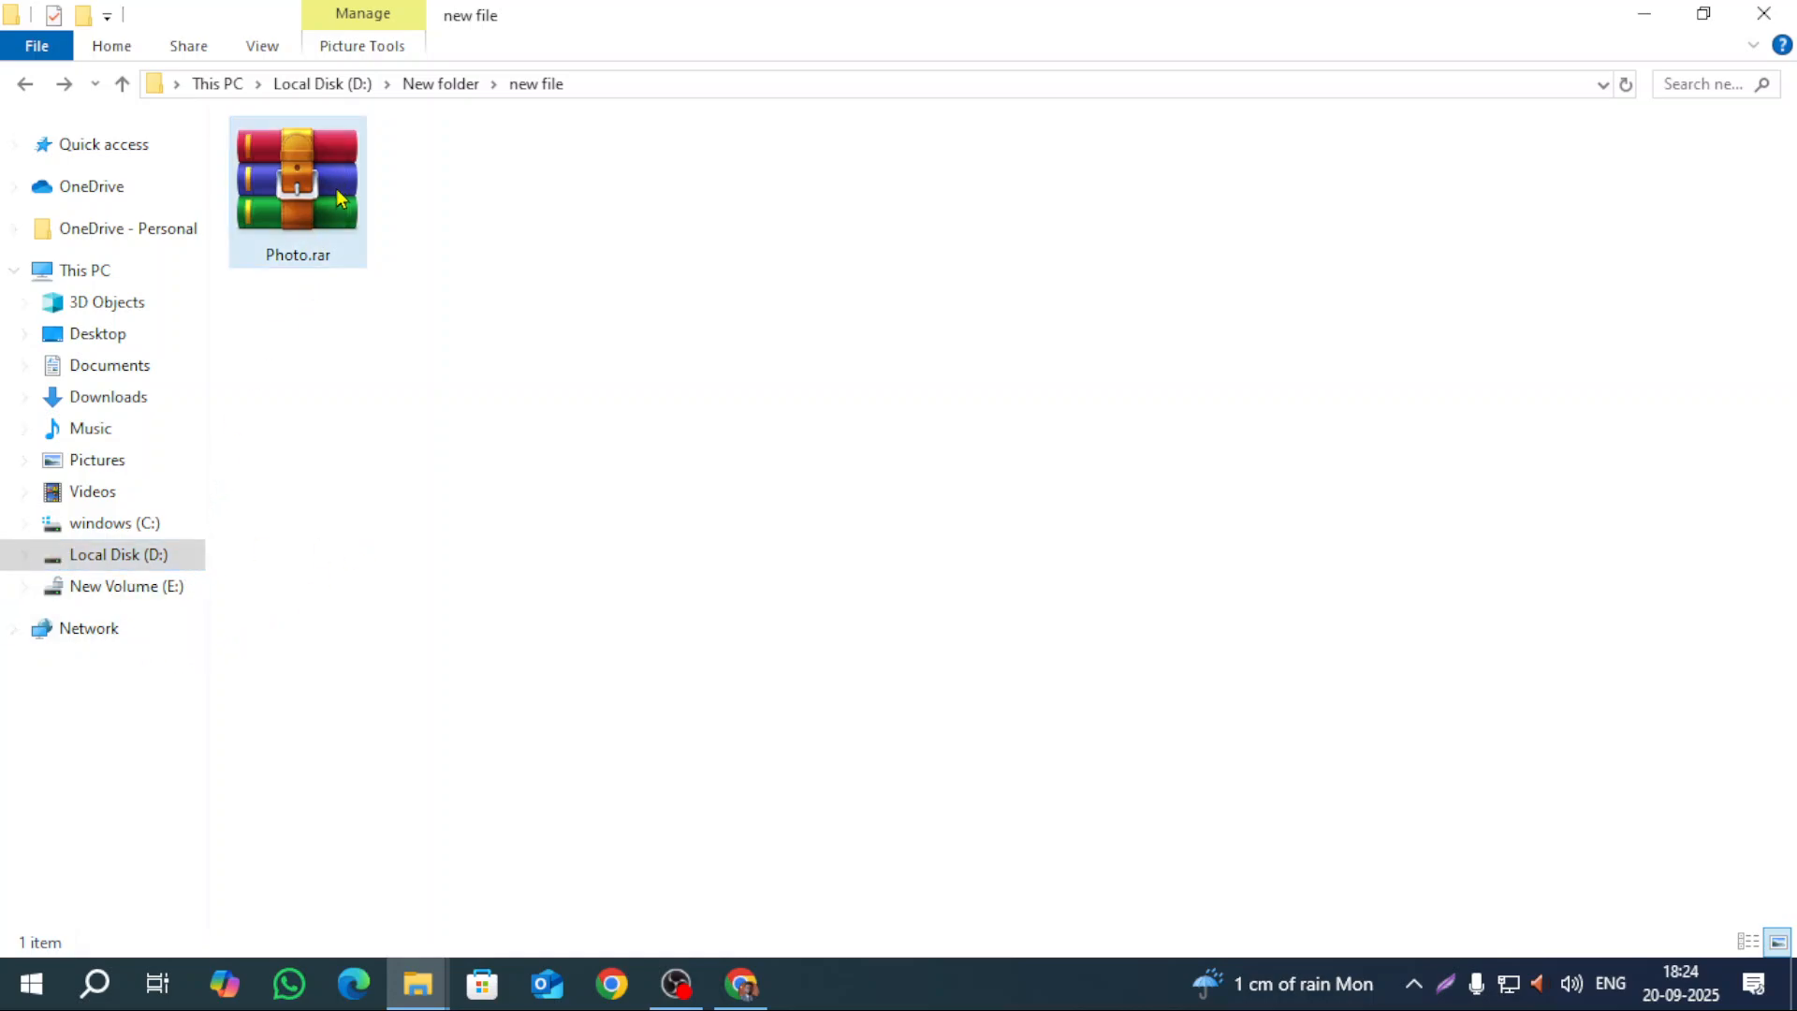
mouse_move(337, 191)
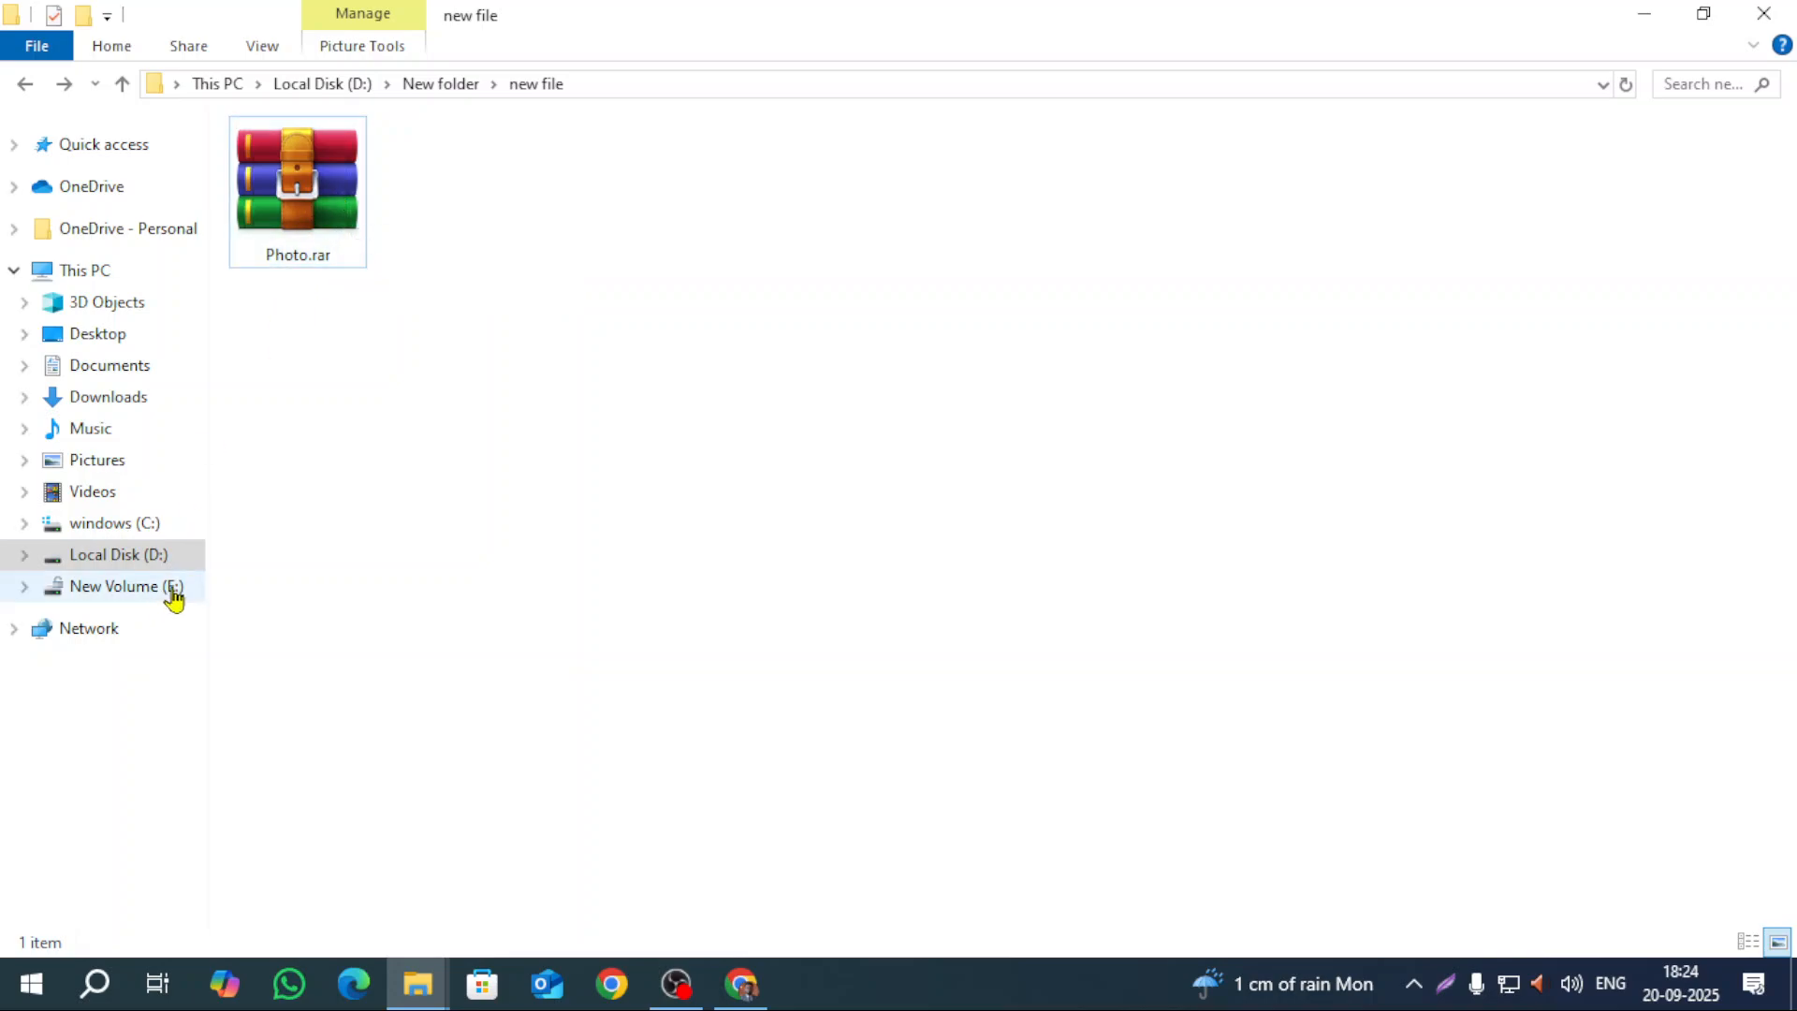
Step: Open Extract files for Photo.rar and select the destination path for editing
click(321, 234)
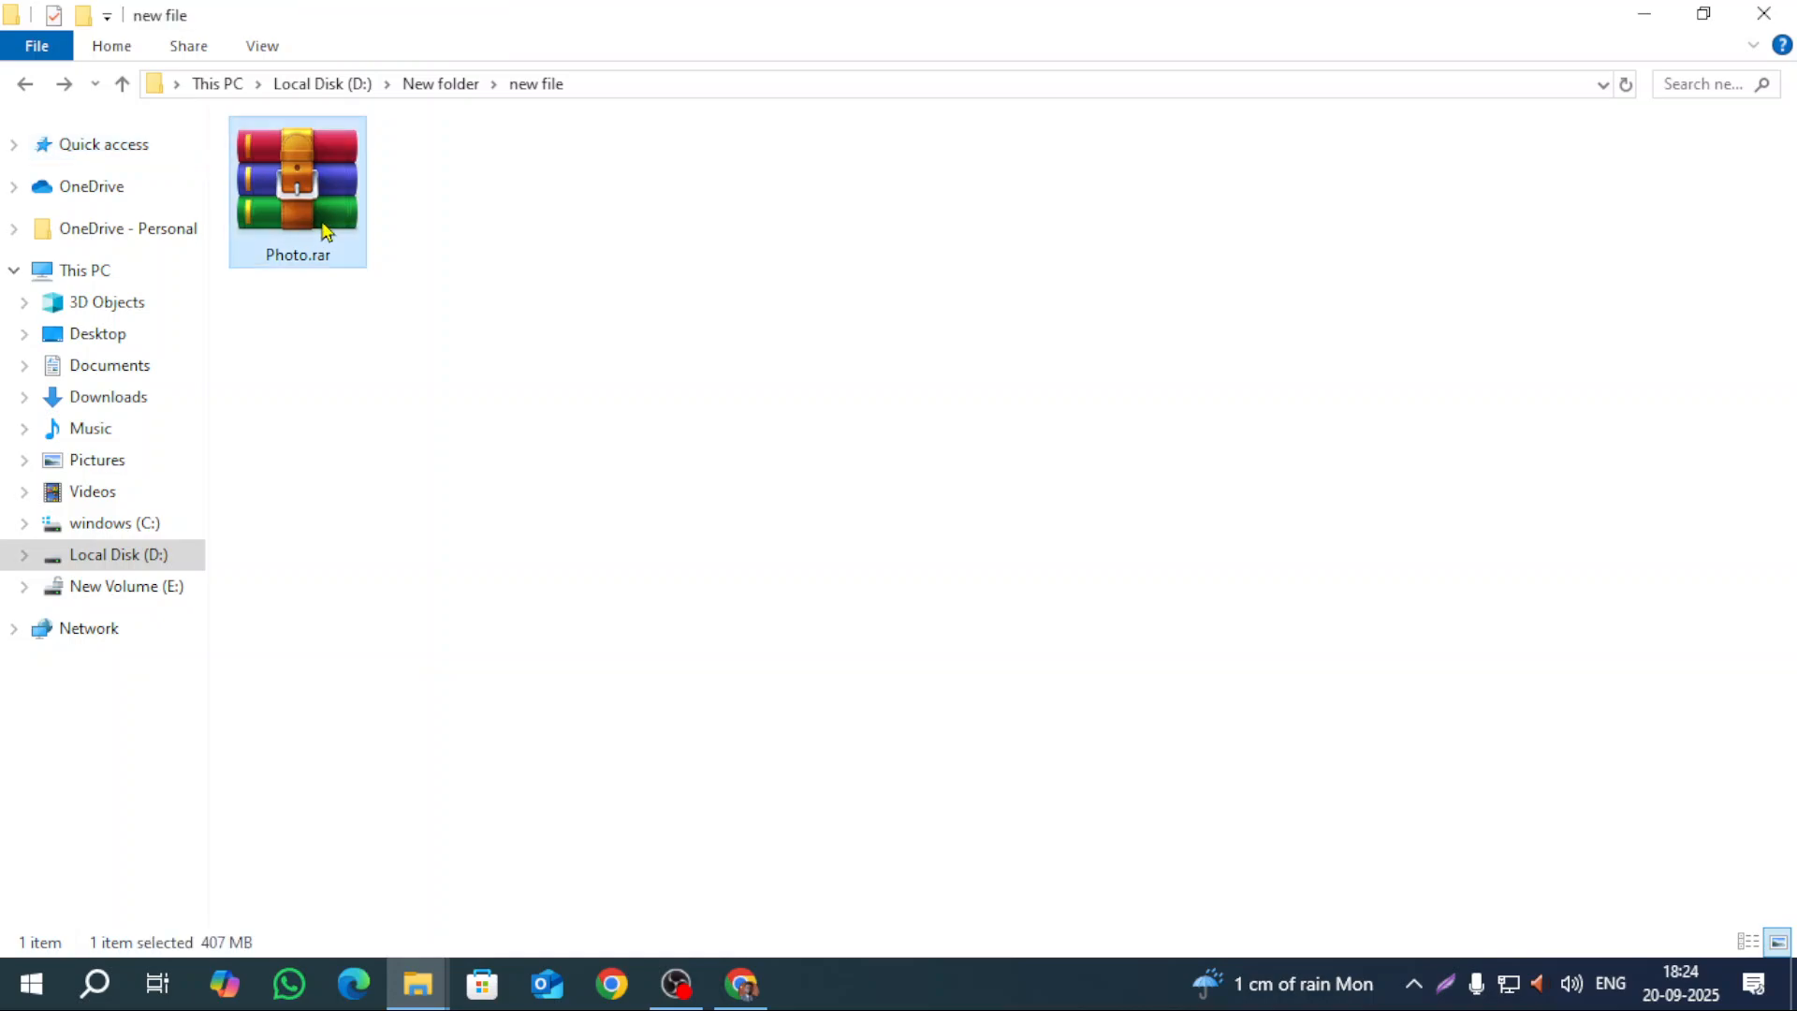
right_click(321, 221)
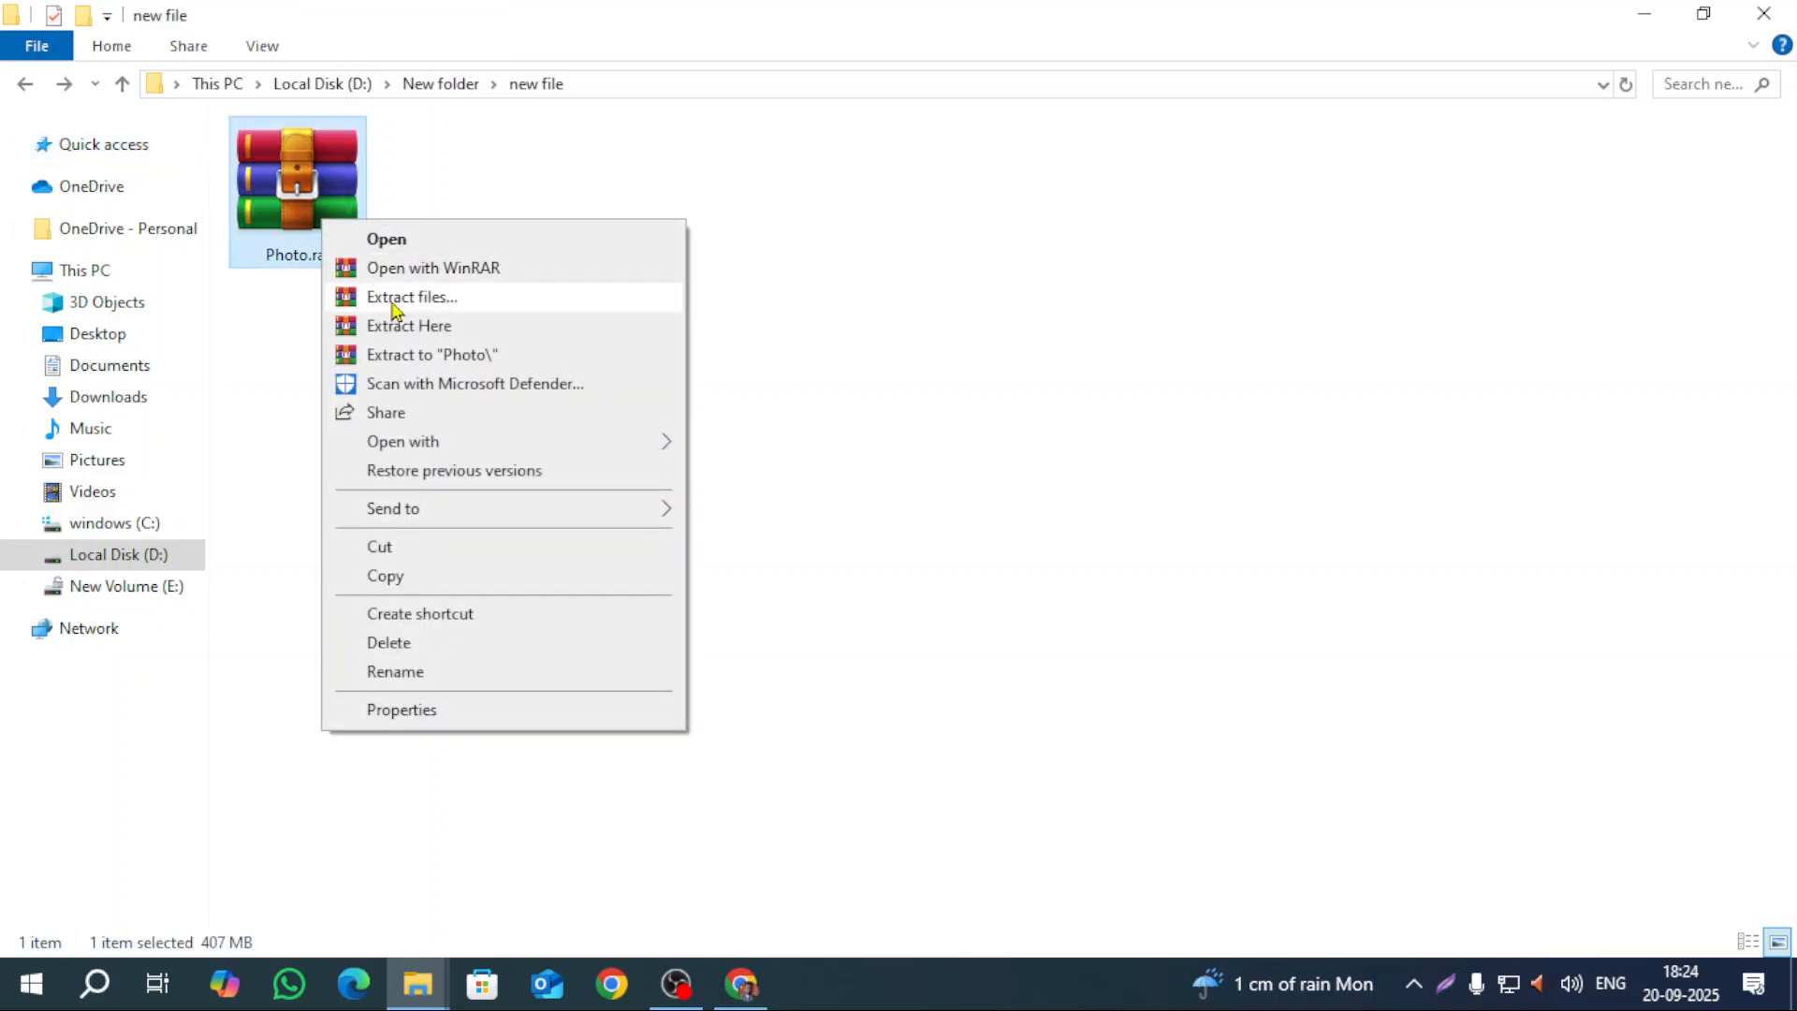
click(393, 299)
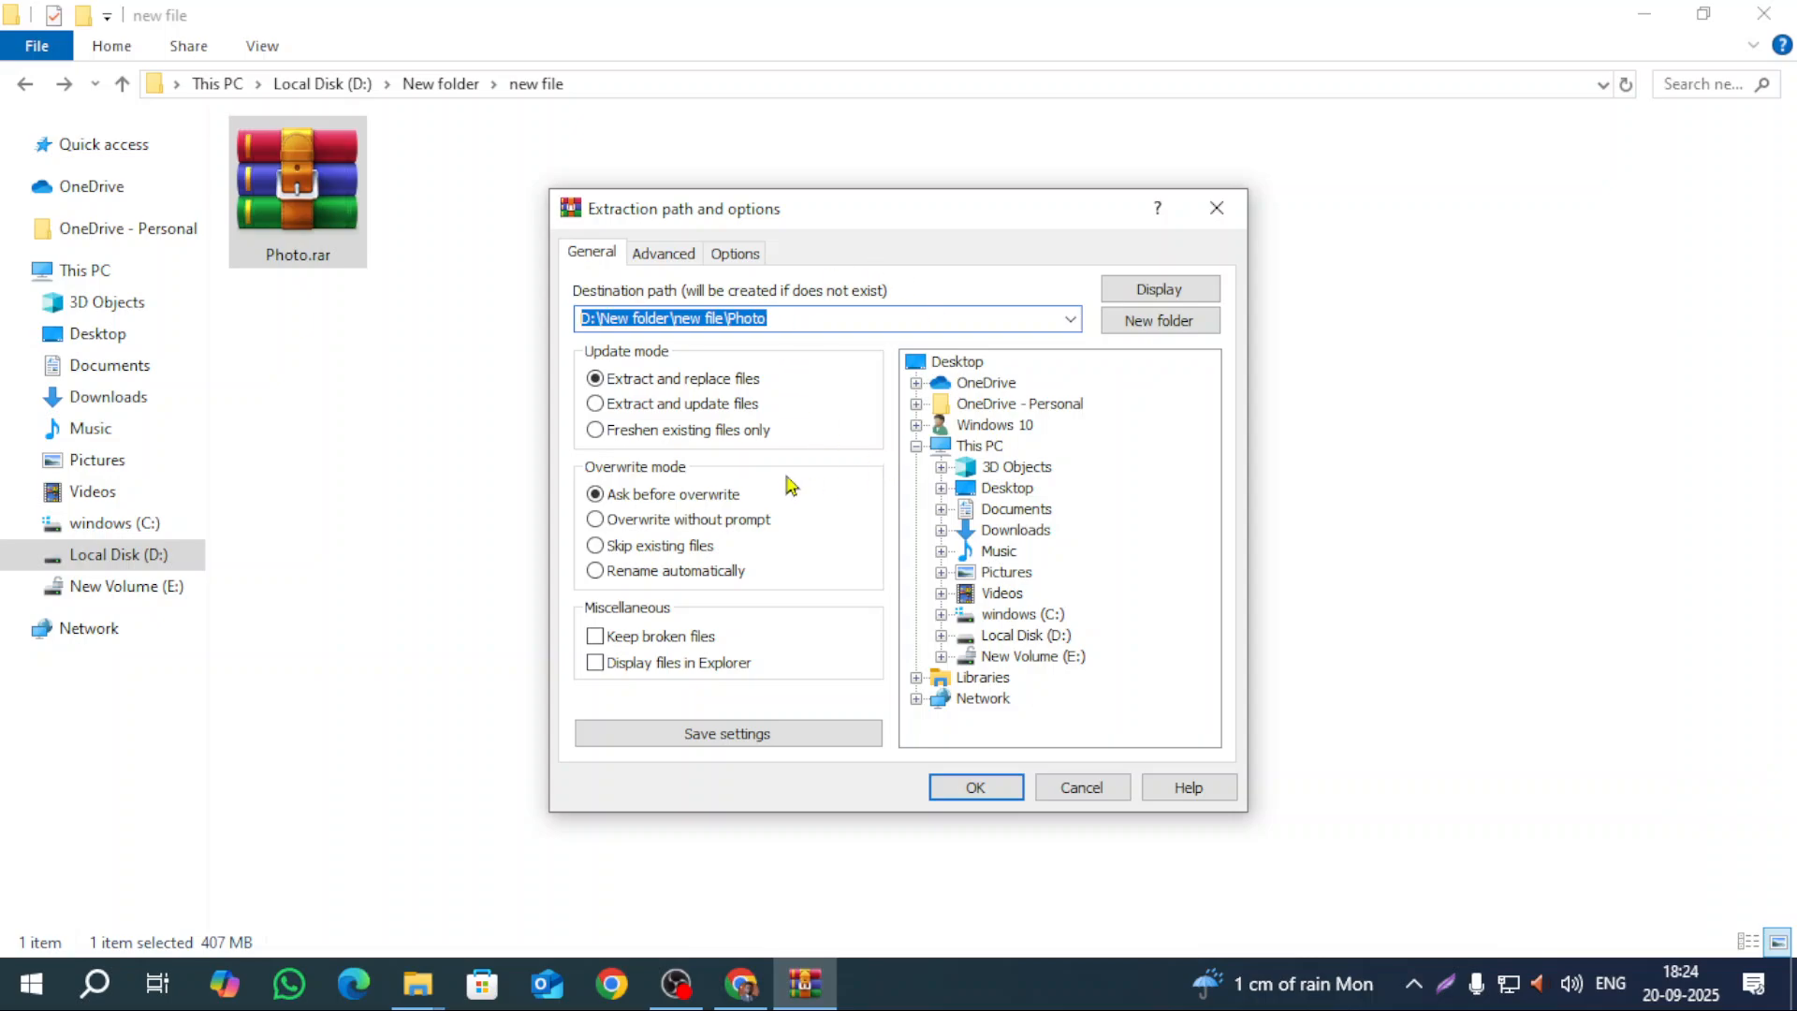
click(834, 318)
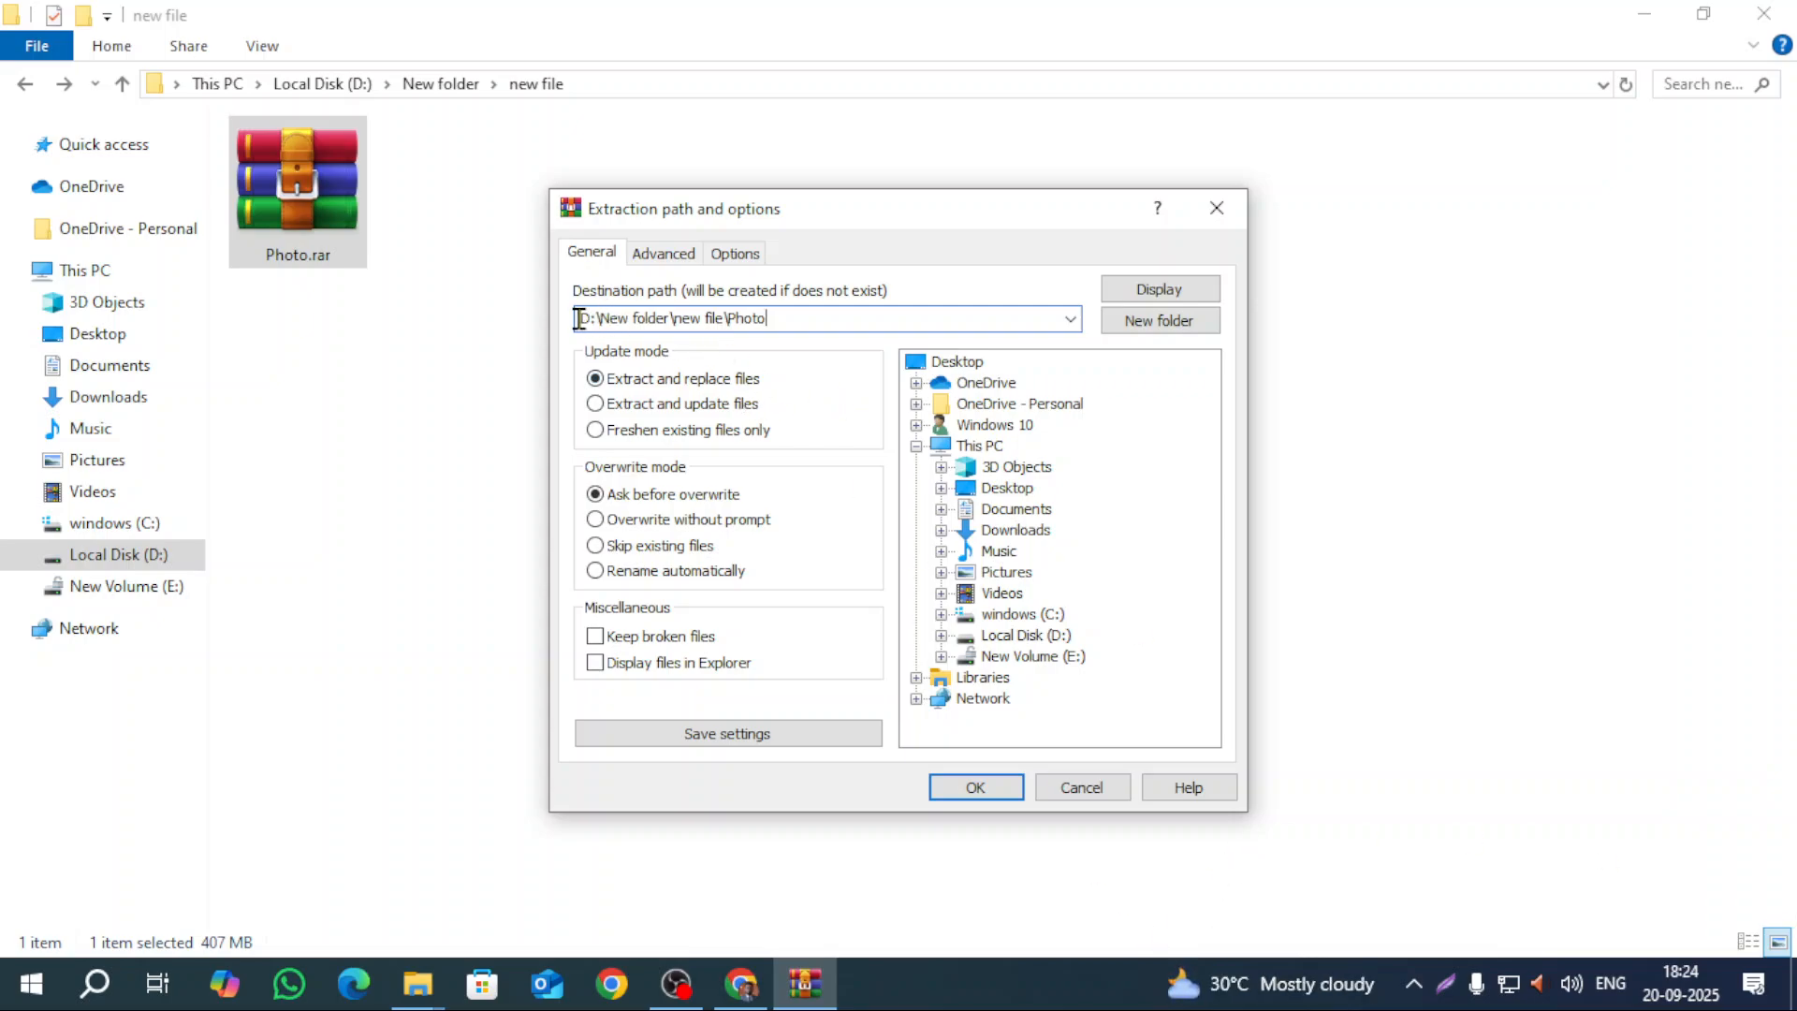
drag(581, 318, 810, 311)
click(823, 317)
double_click(591, 317)
Step: Extract Photo.rar to E:\batch 764, supplying the archive password
click(1008, 657)
double_click(642, 317)
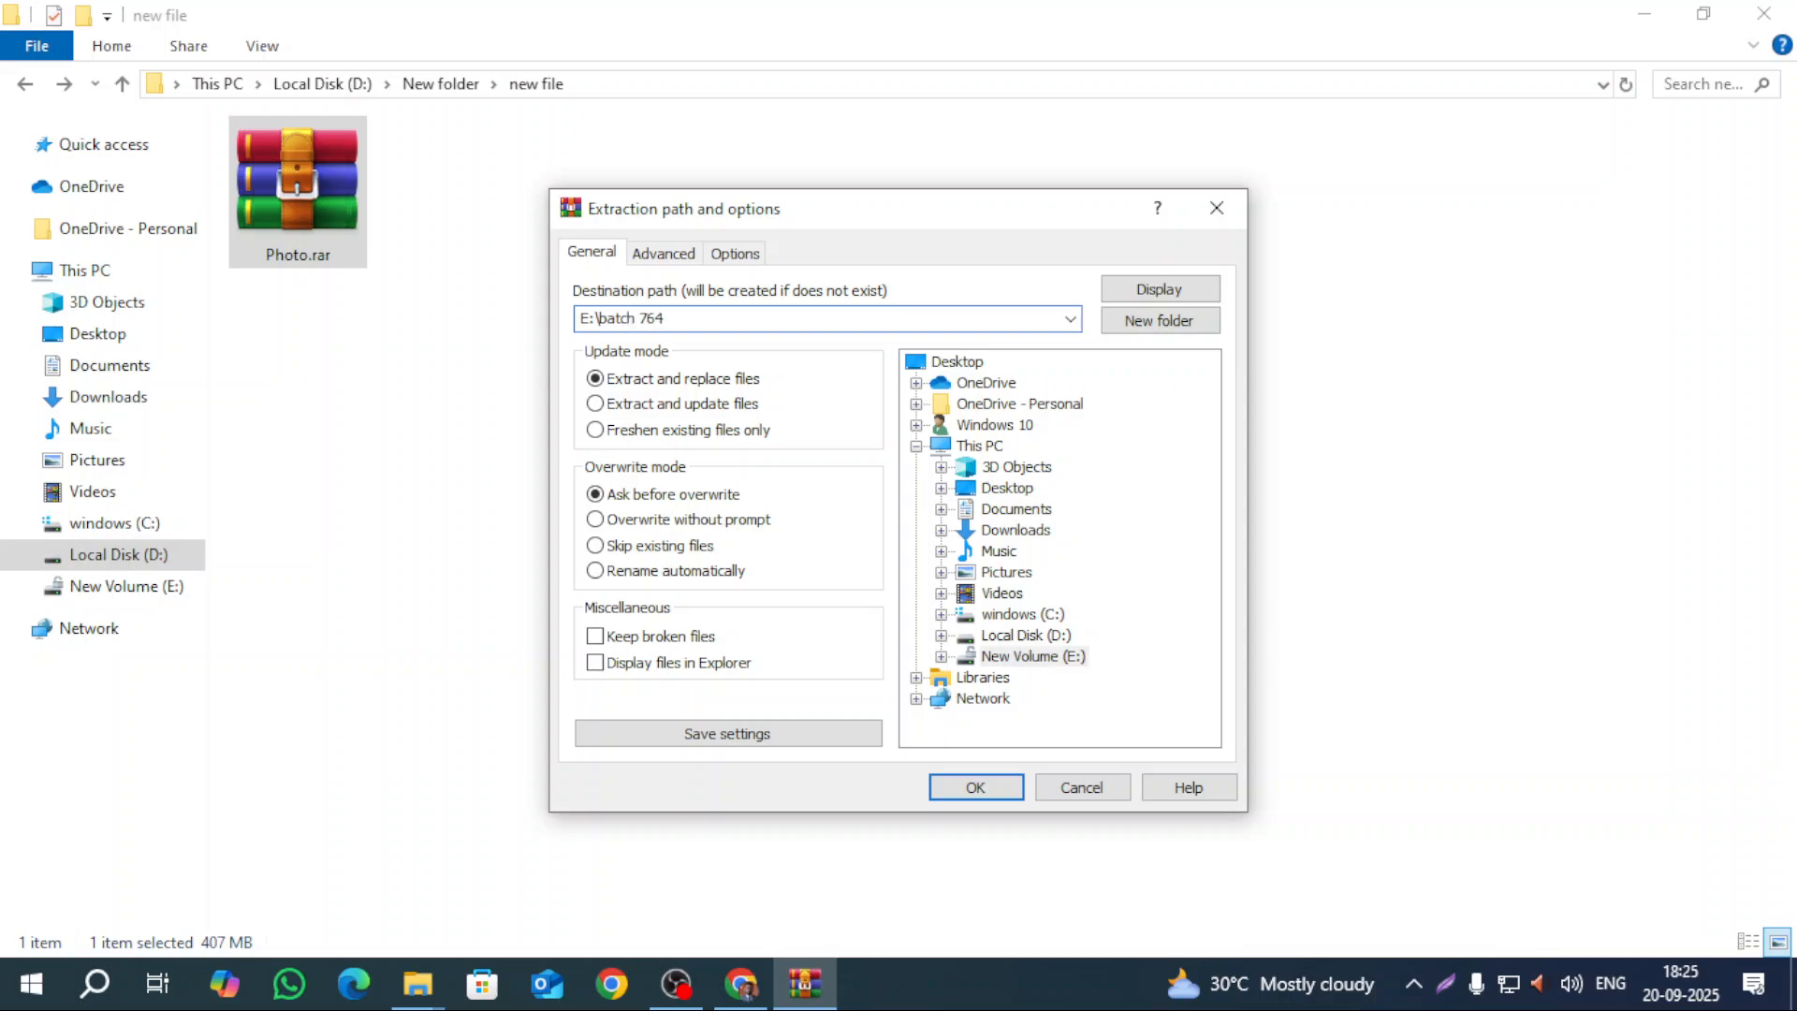
click(1002, 791)
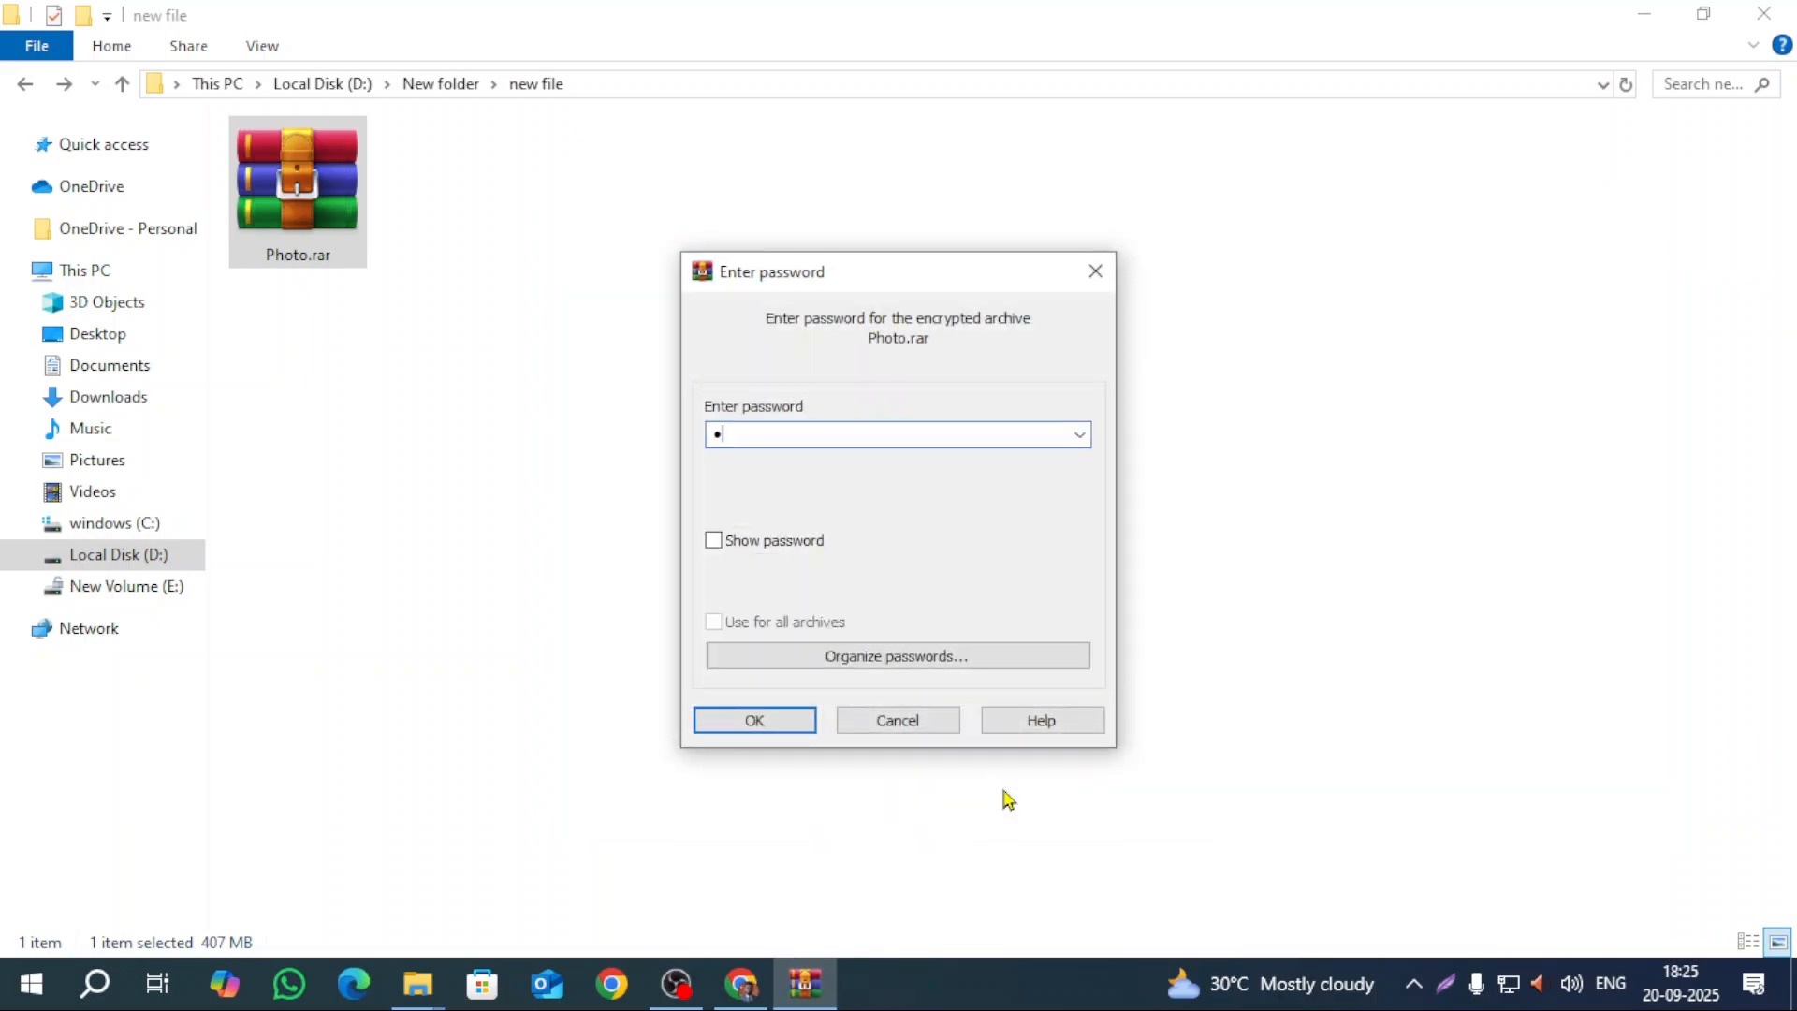
key(Return)
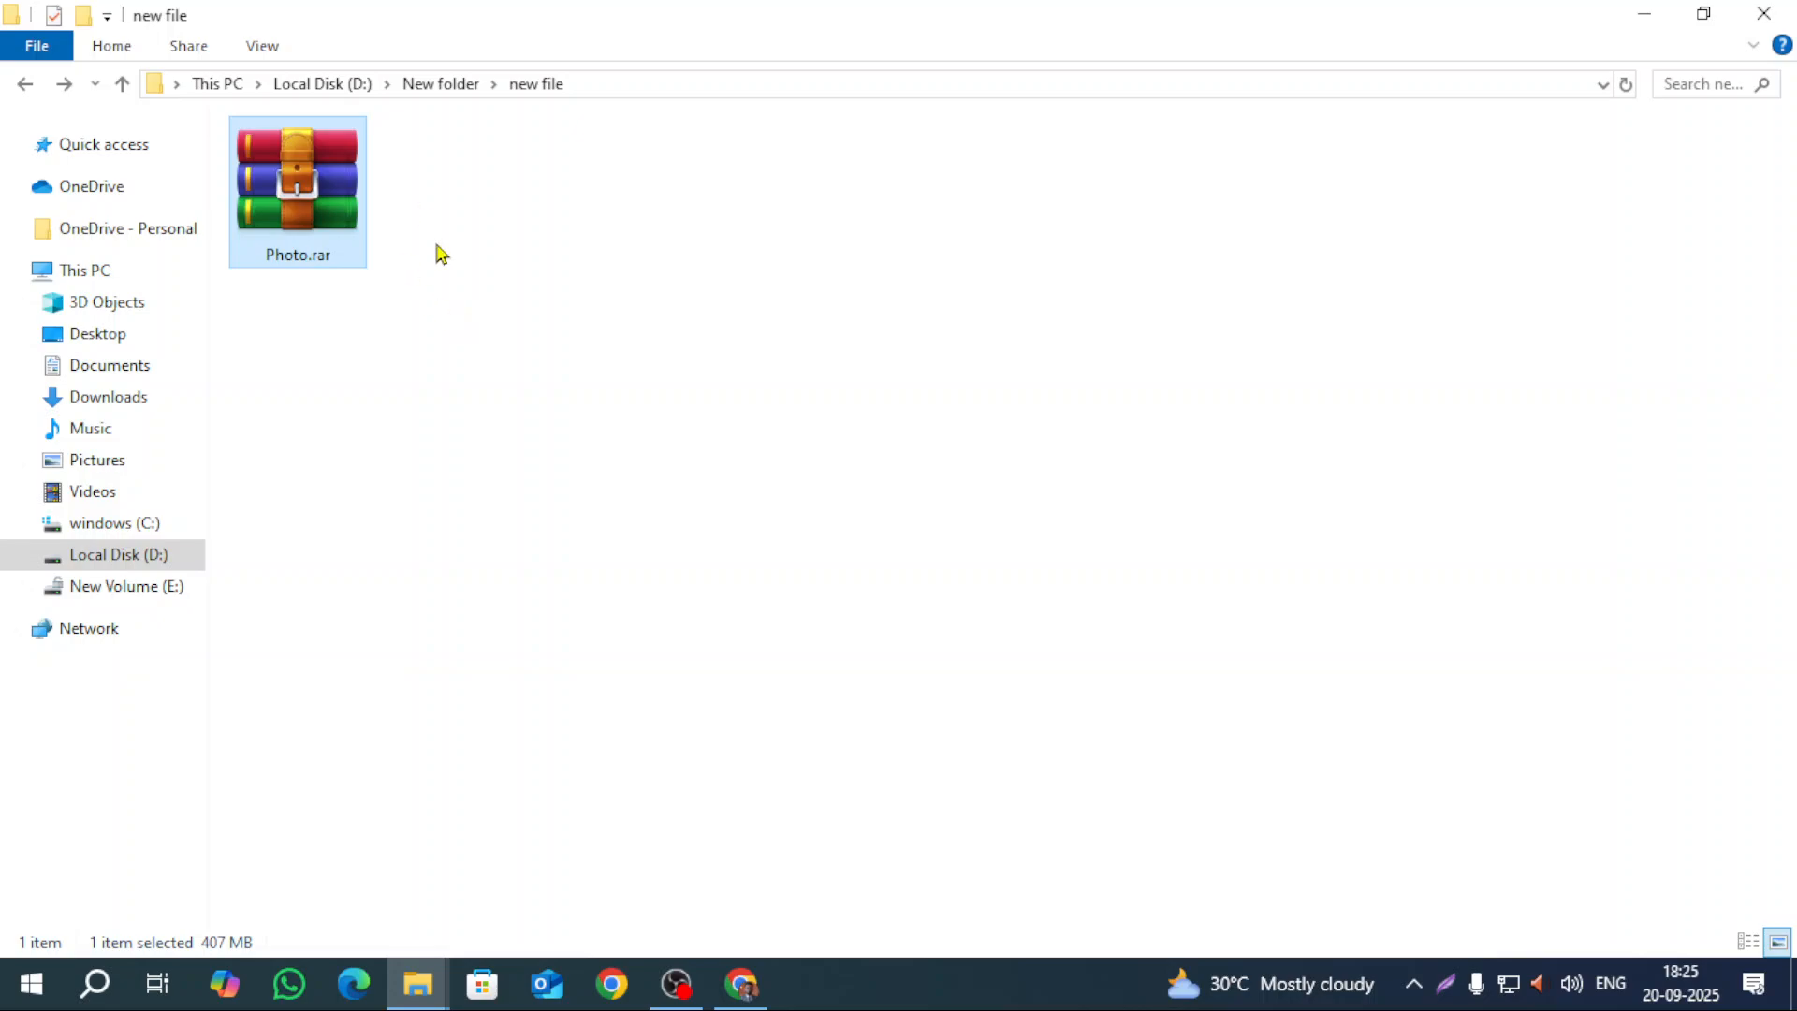
Step: Check the photos in the batch 764 folder on New Volume (E:), then delete that folder
click(166, 592)
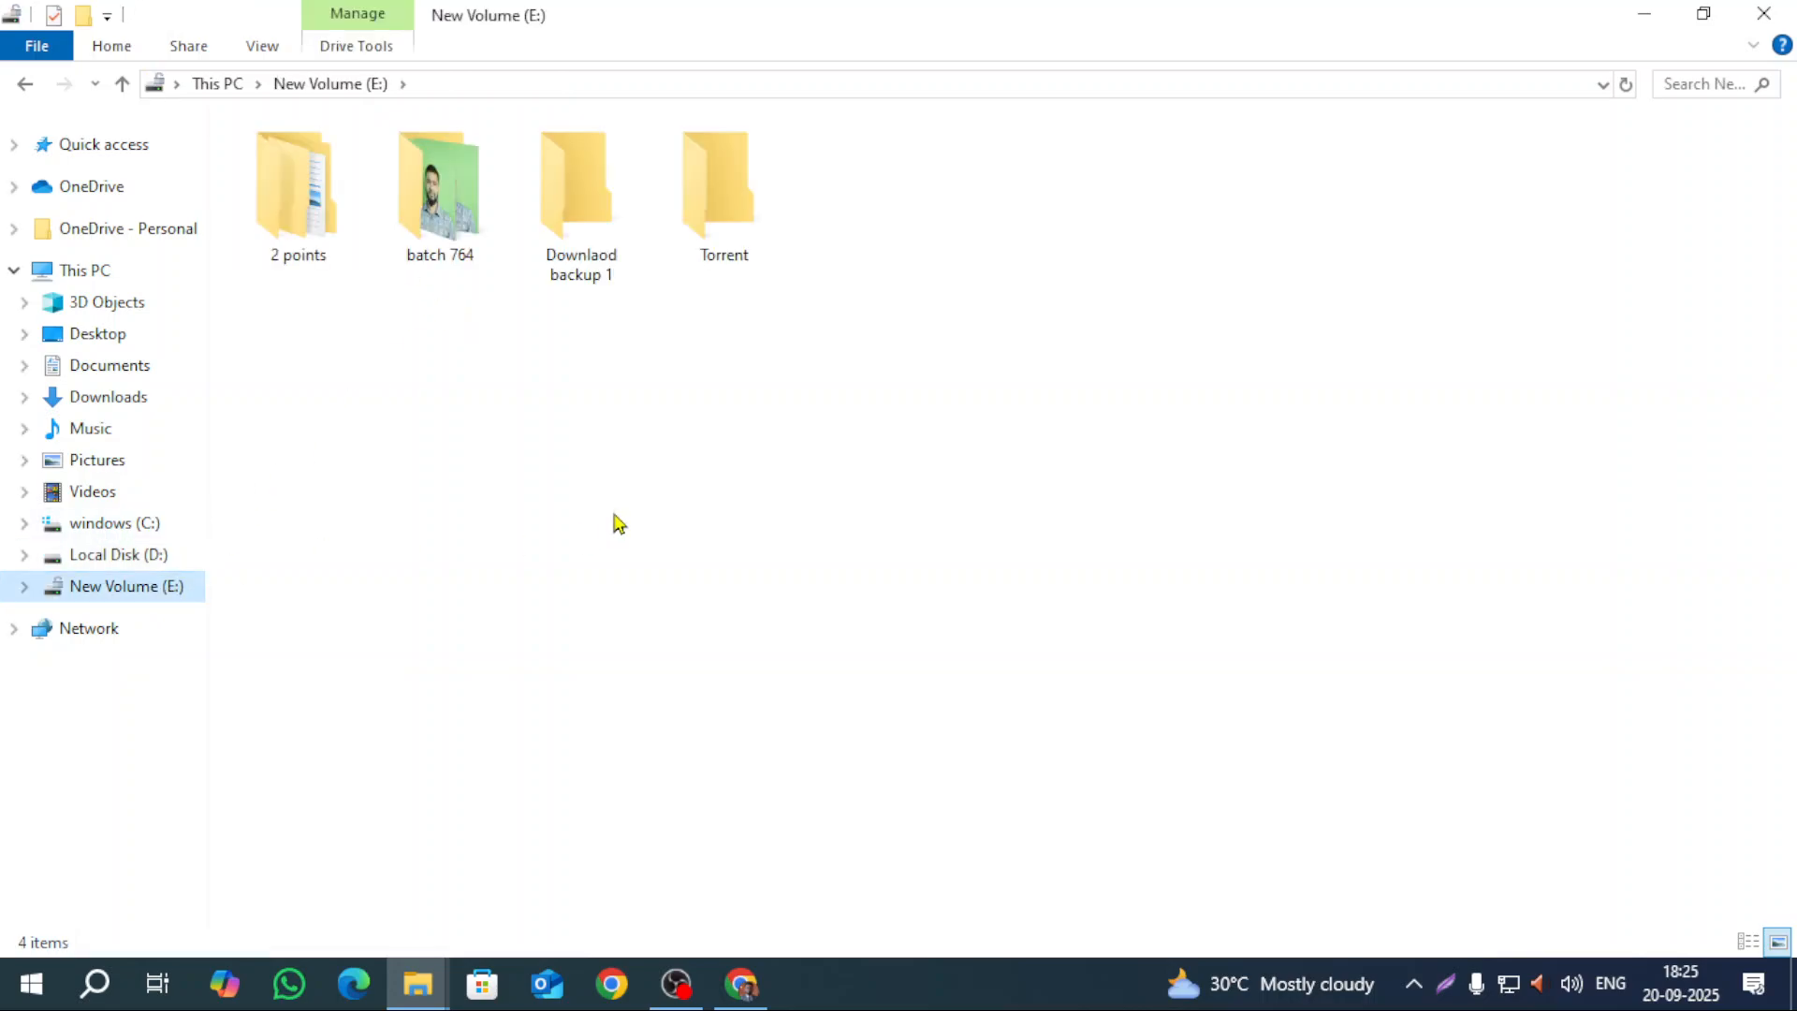
double_click(433, 196)
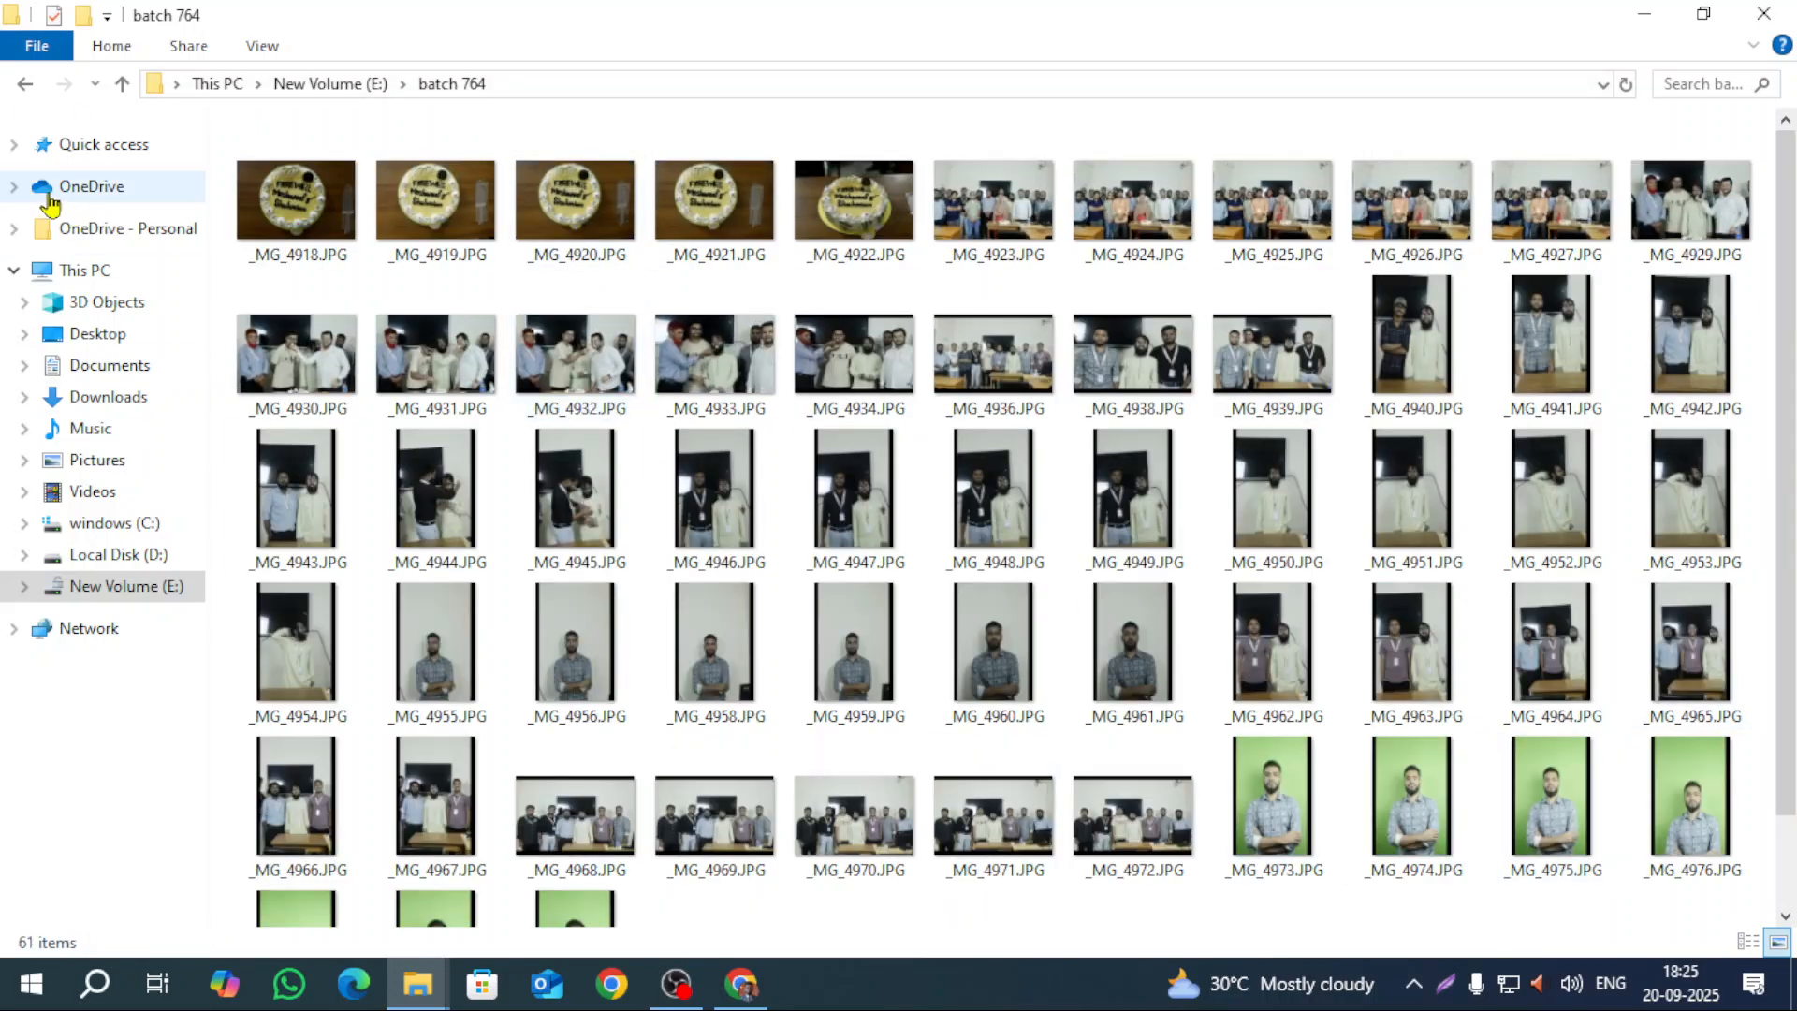
click(25, 83)
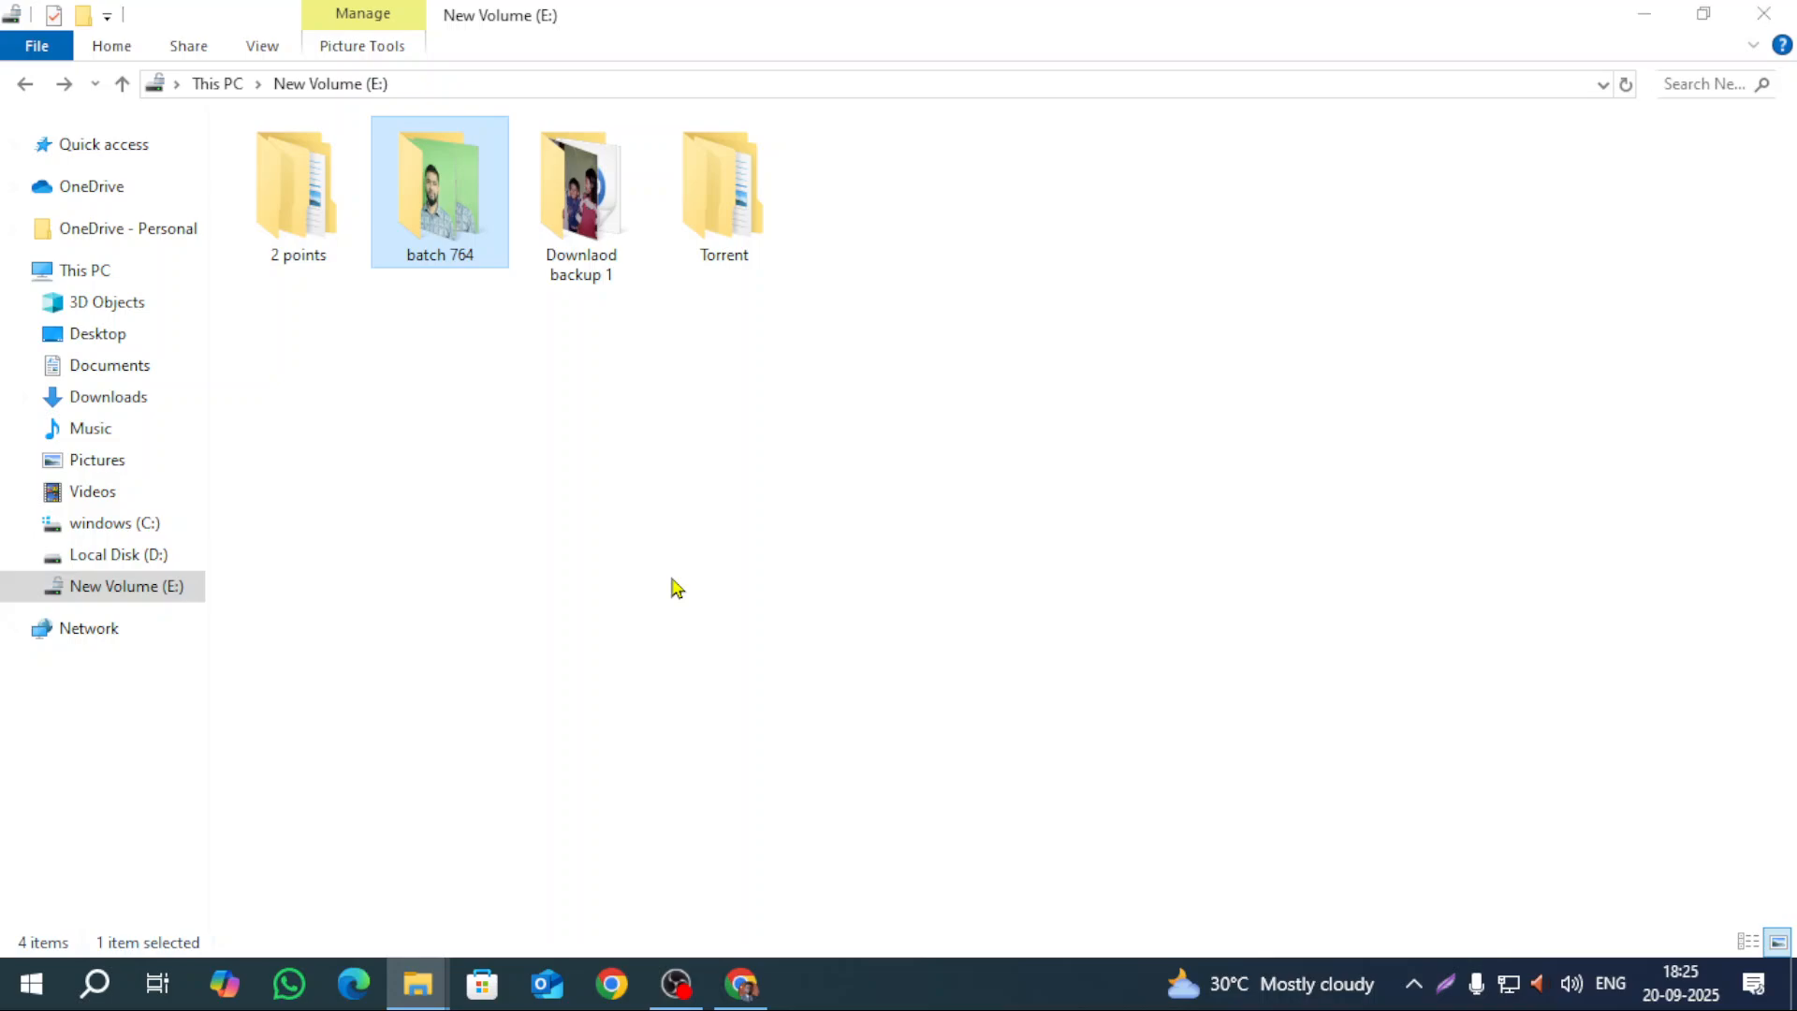
key(Delete)
key(Return)
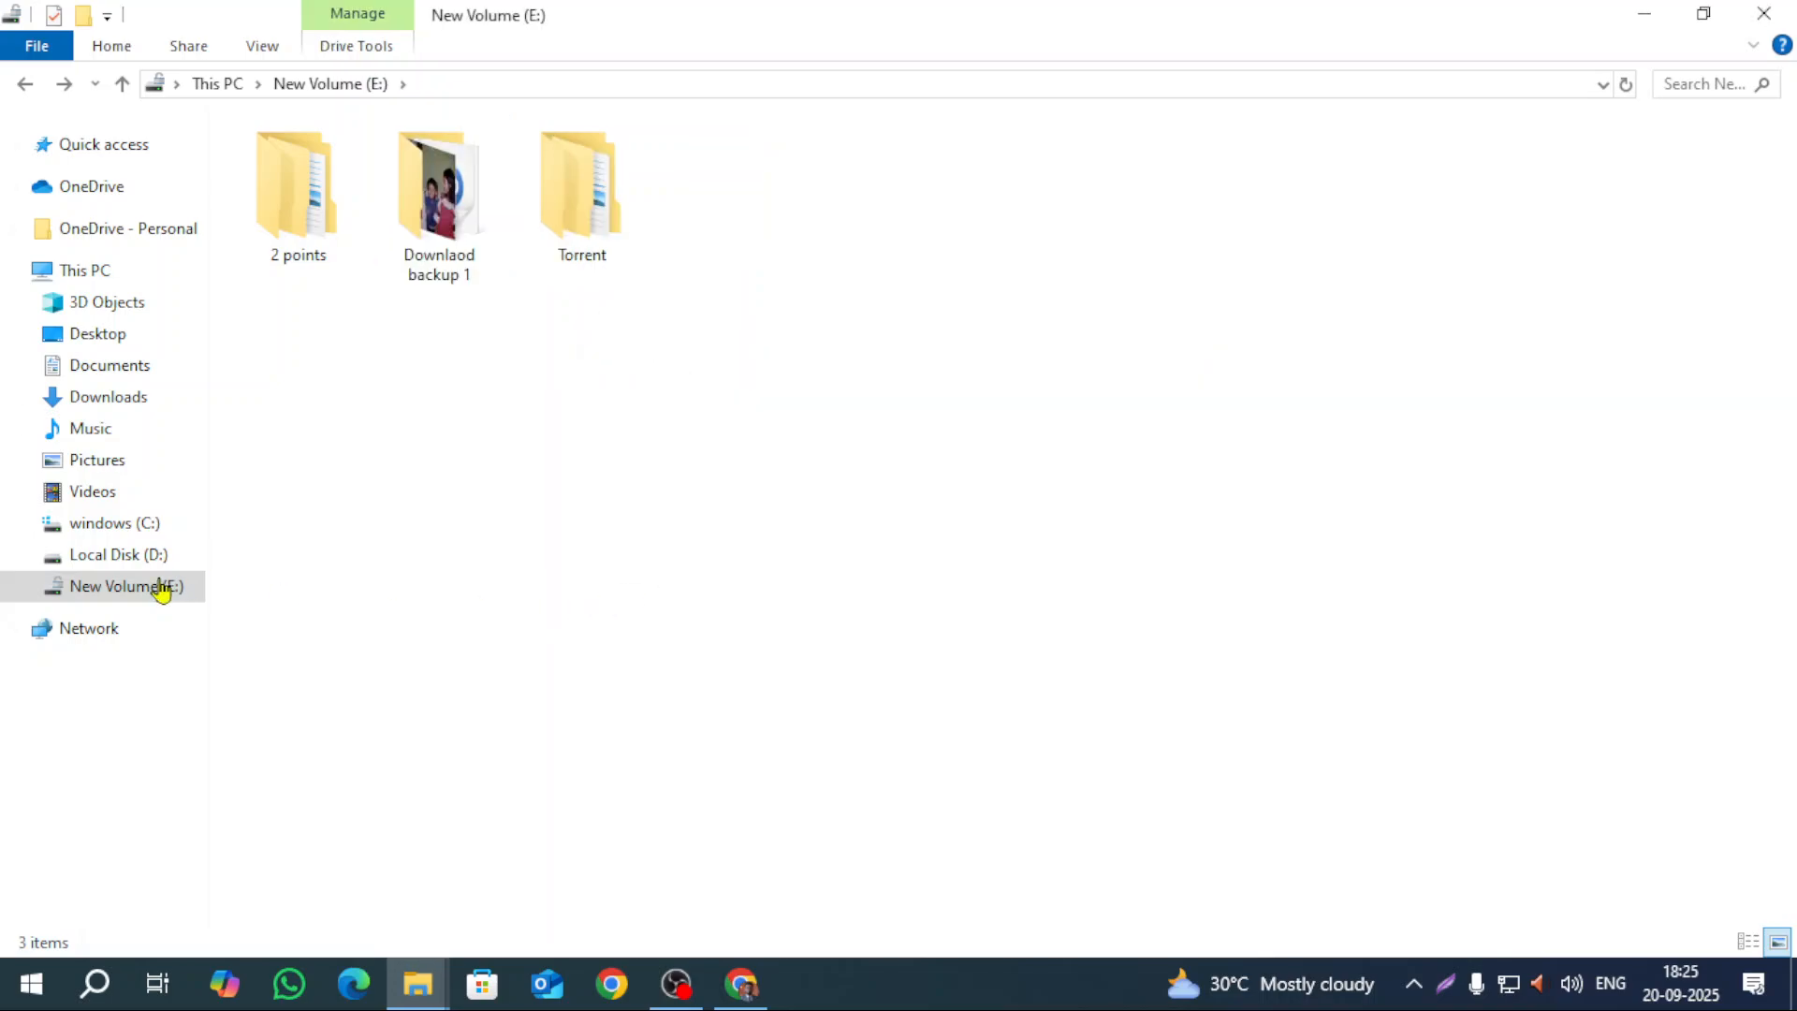
Step: Browse the new file folder inside New folder on Local Disk (D:), then return to This PC
click(142, 558)
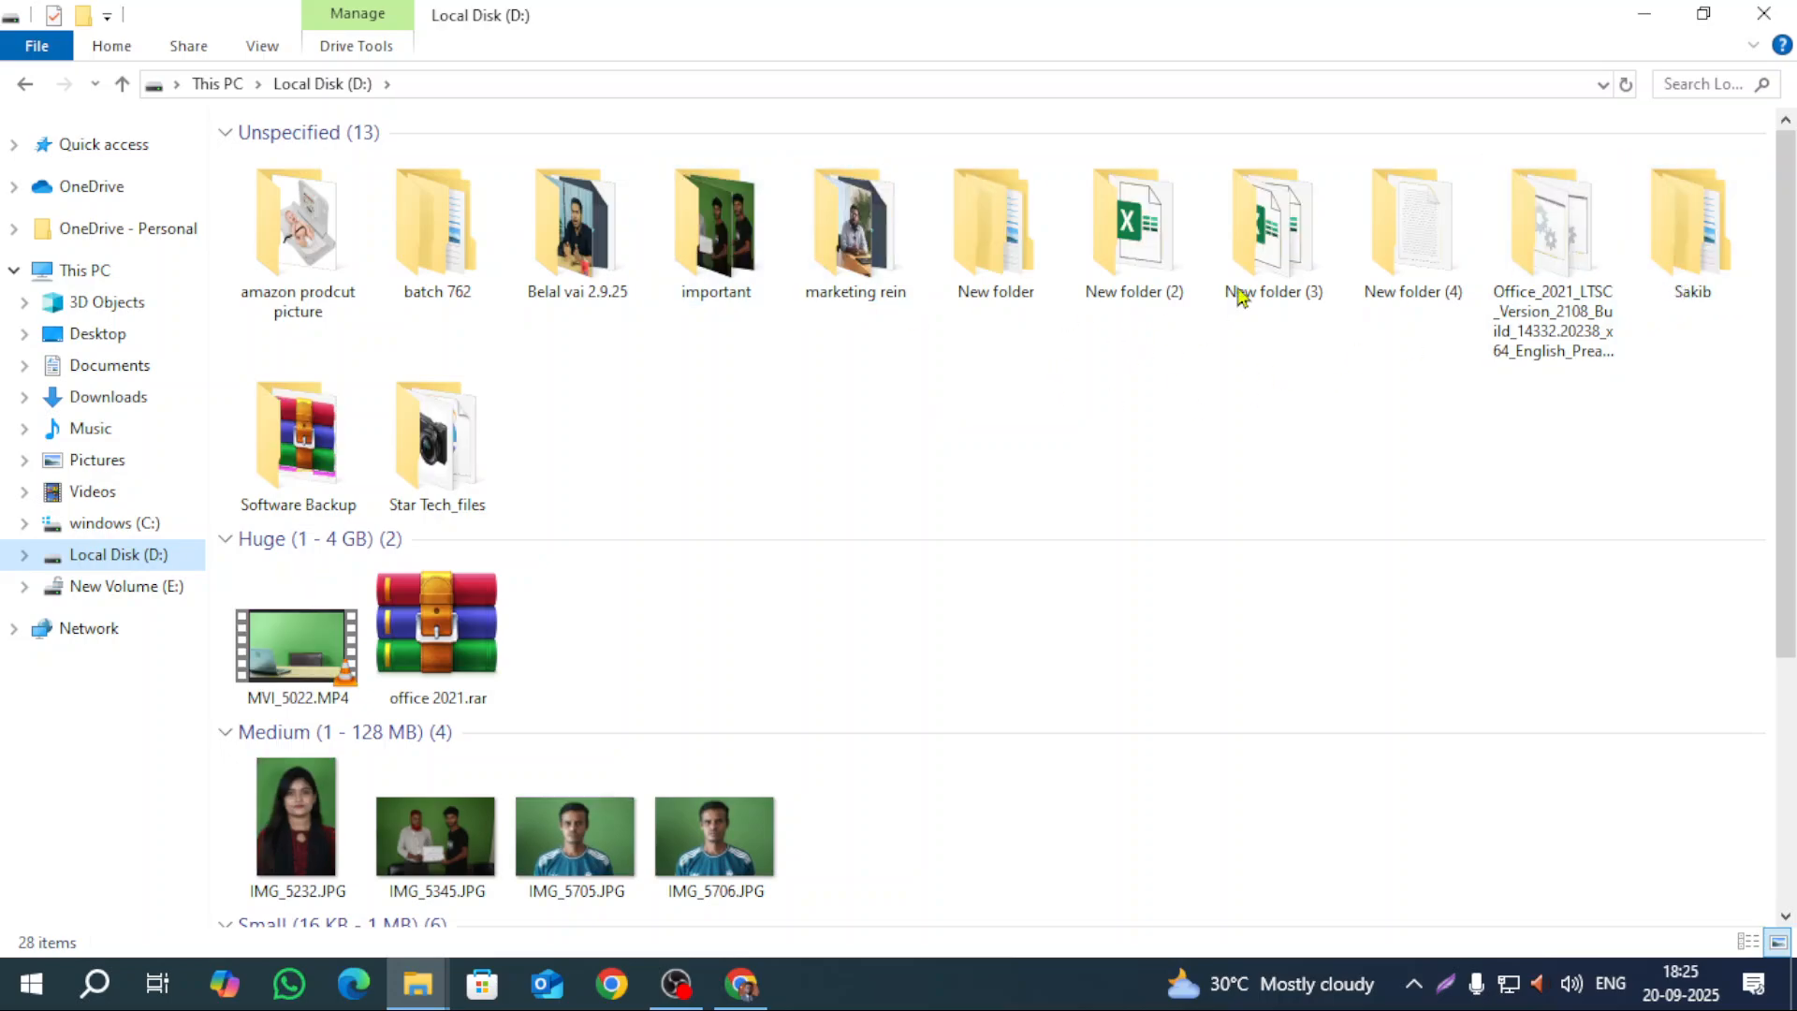
double_click(995, 229)
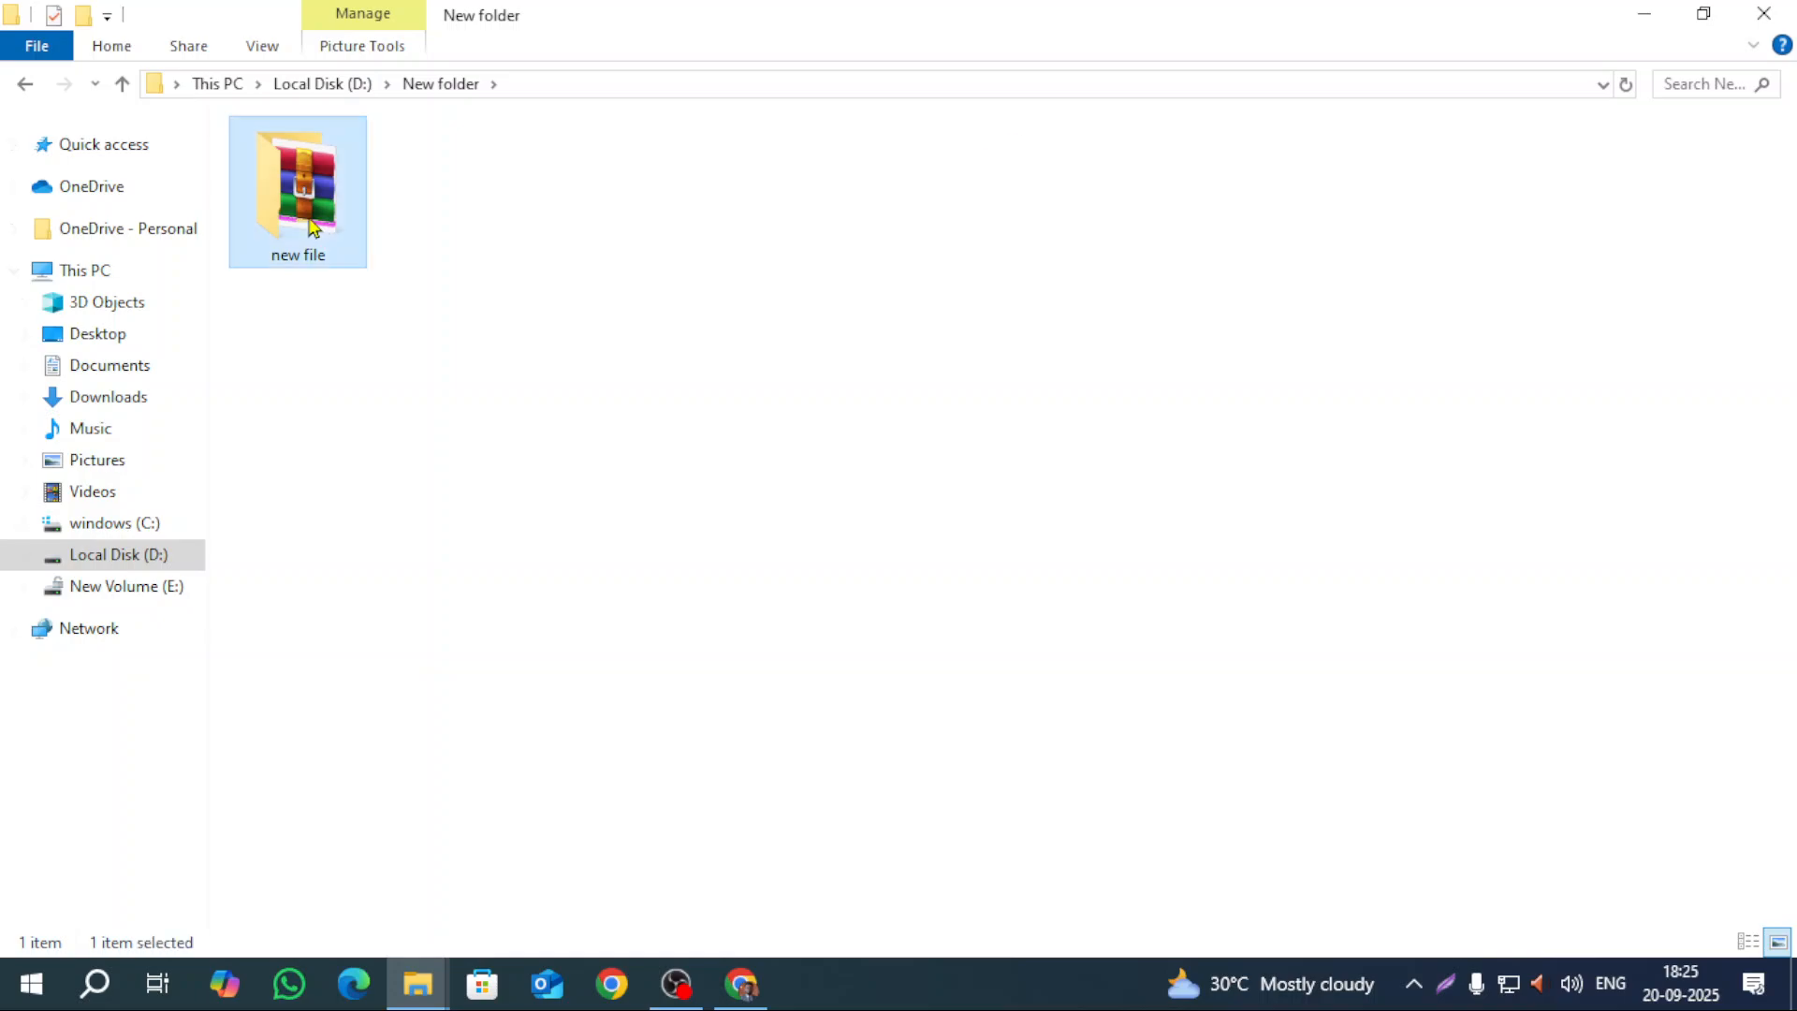
double_click(321, 232)
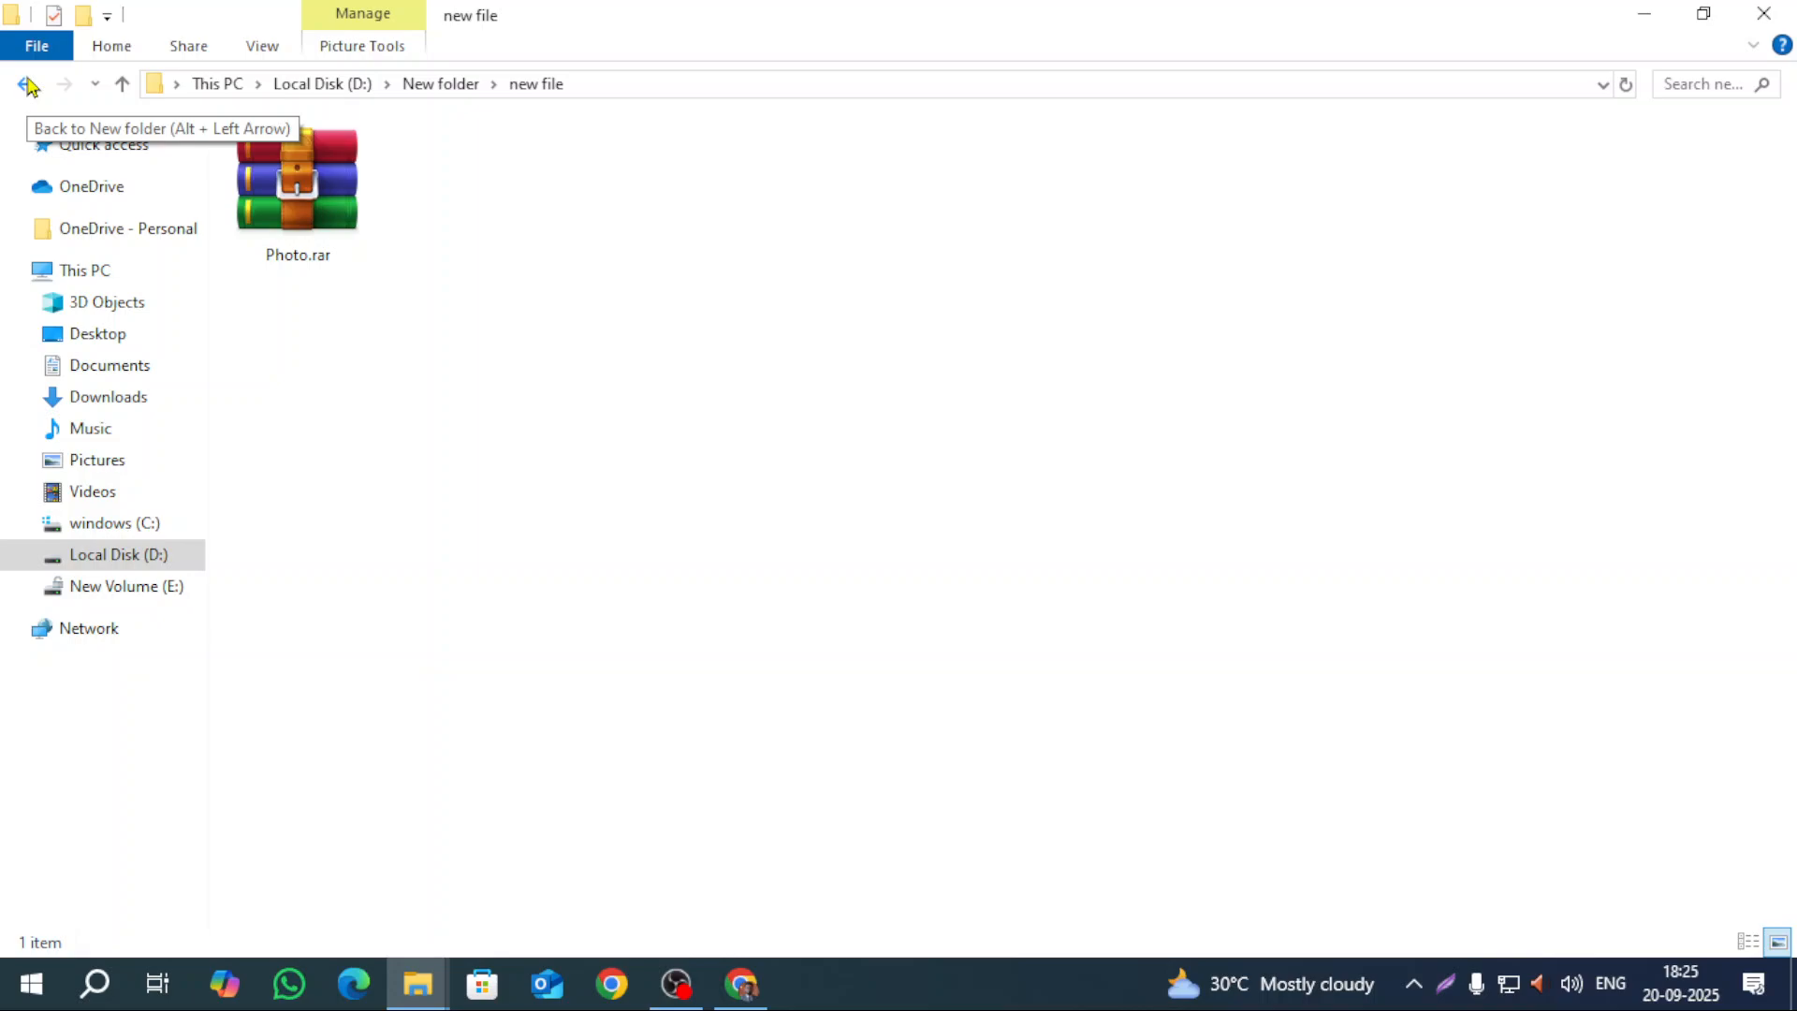
click(155, 279)
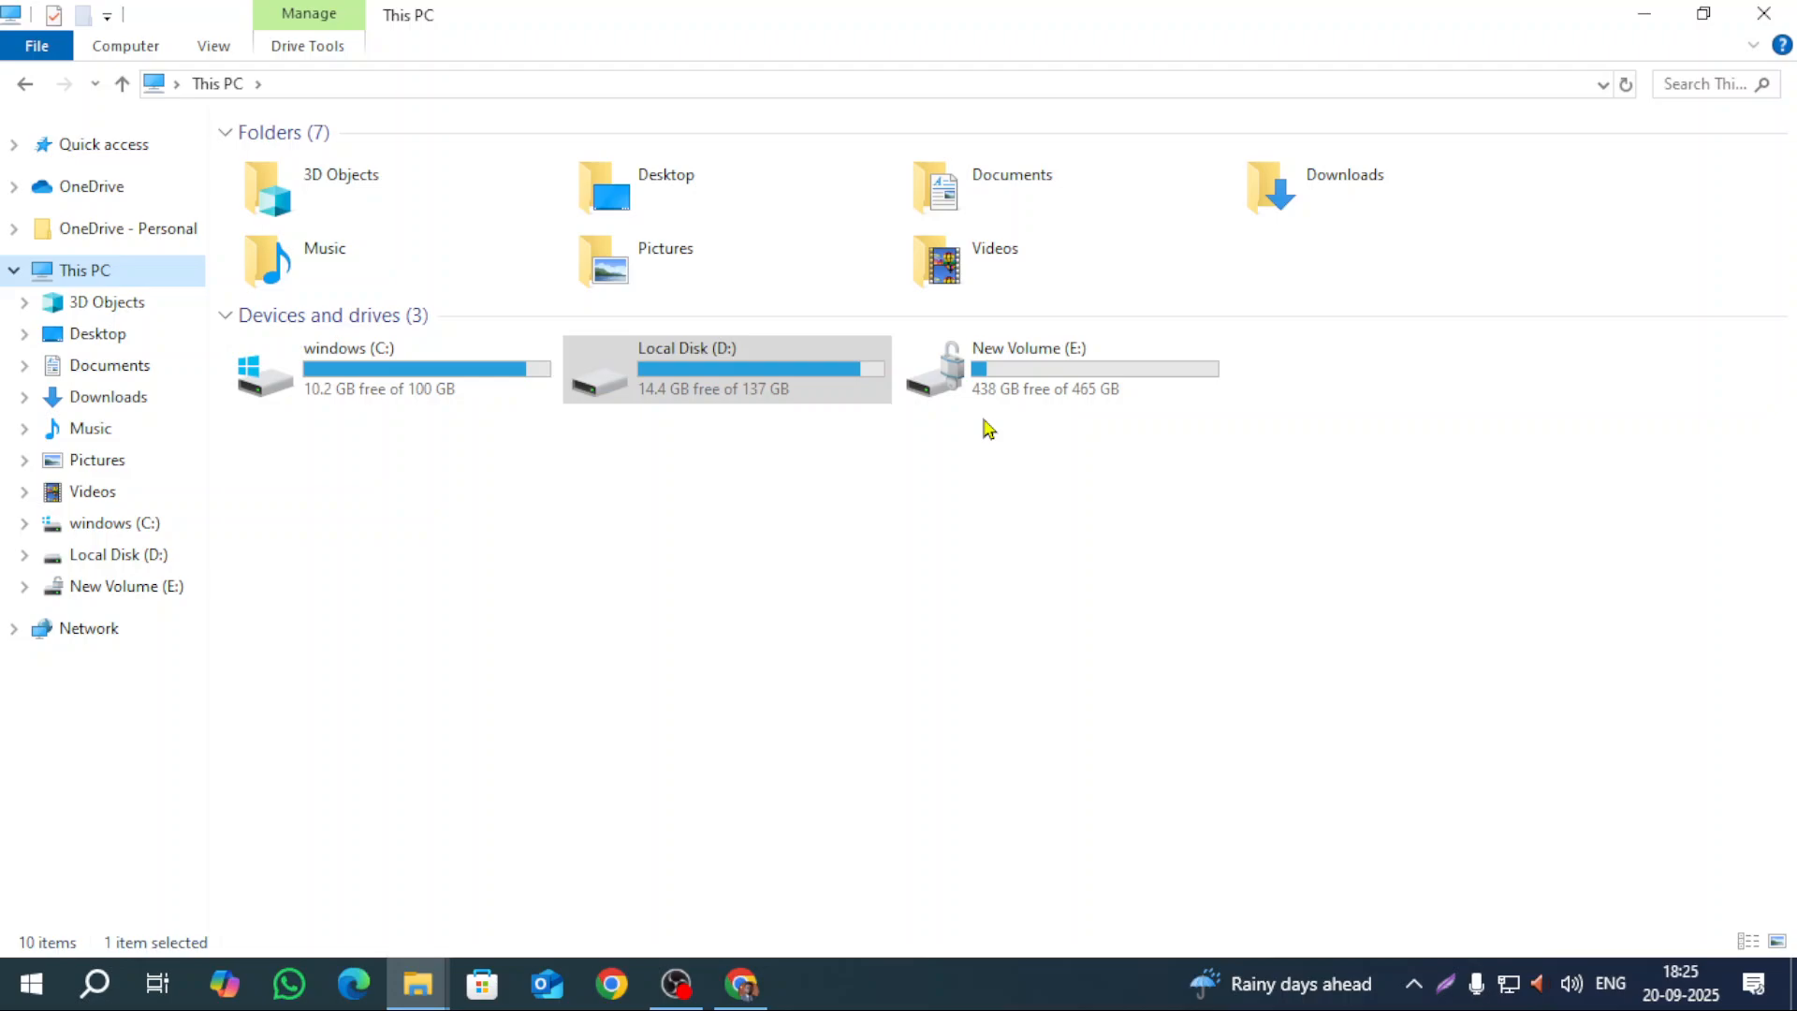
Step: Review Local Disk (D:) contents and New Volume (E:) free space, then close both Explorer windows
double_click(805, 373)
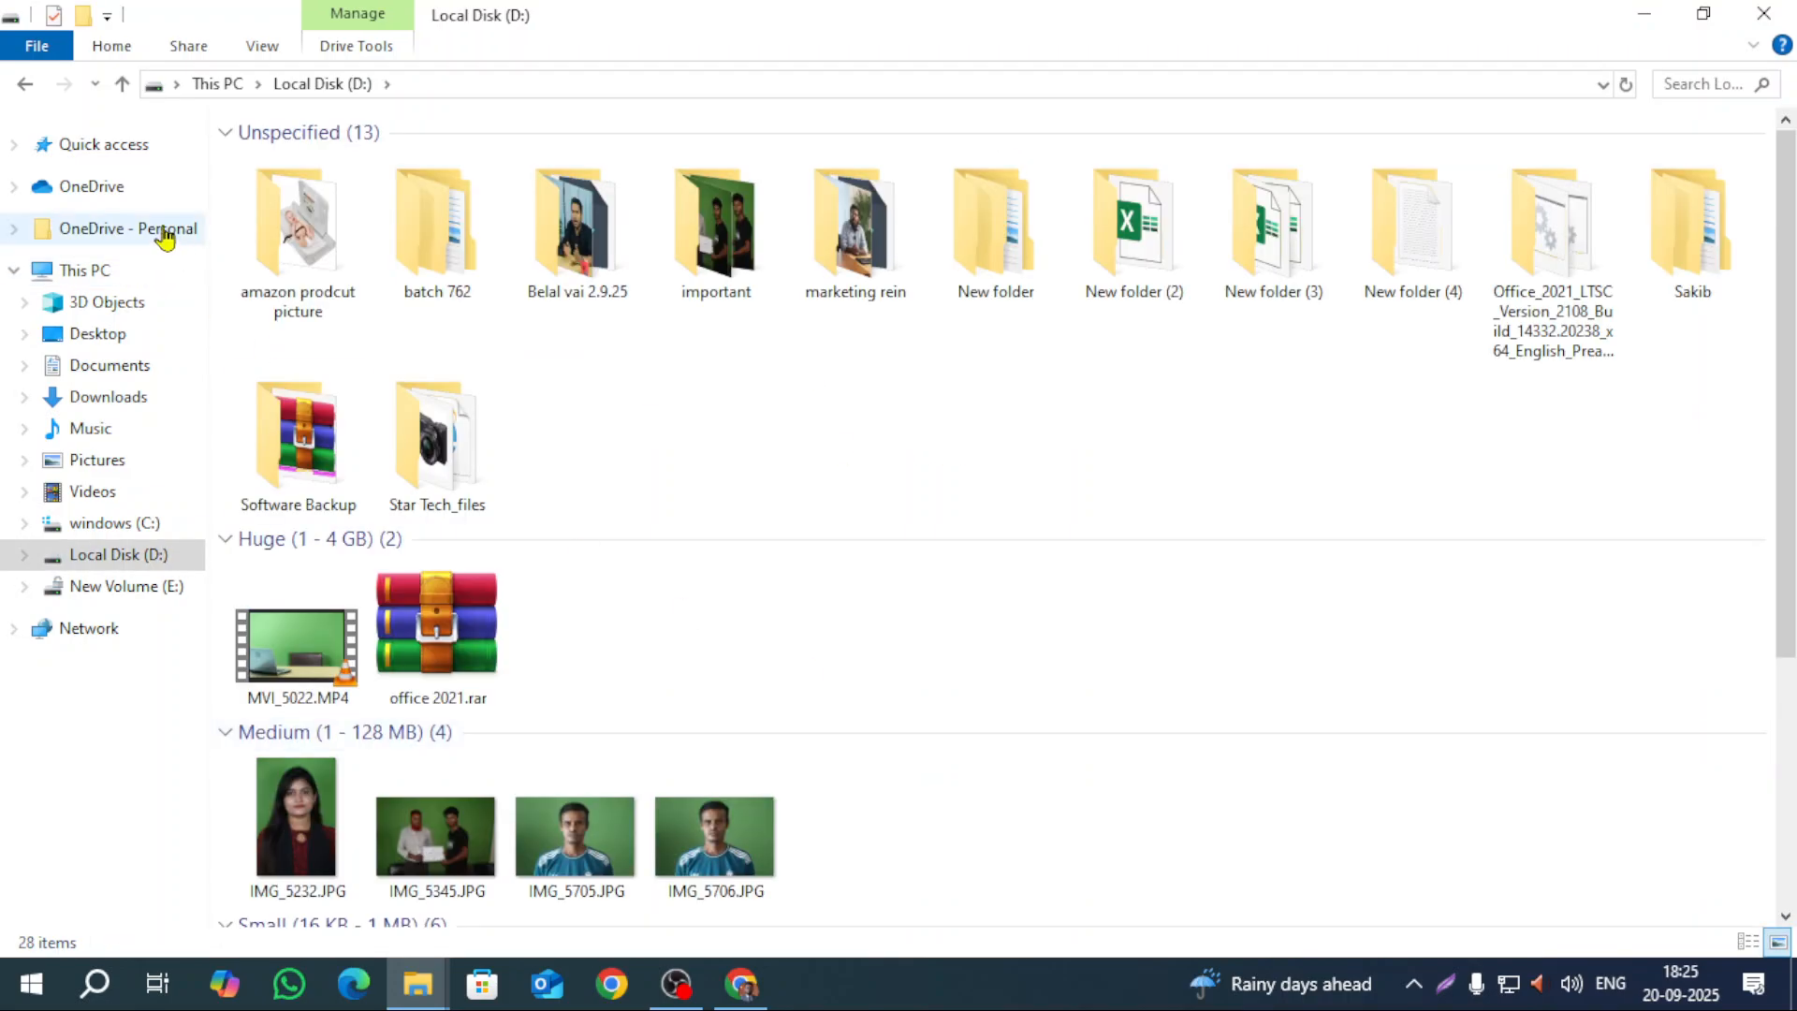
click(25, 83)
click(985, 395)
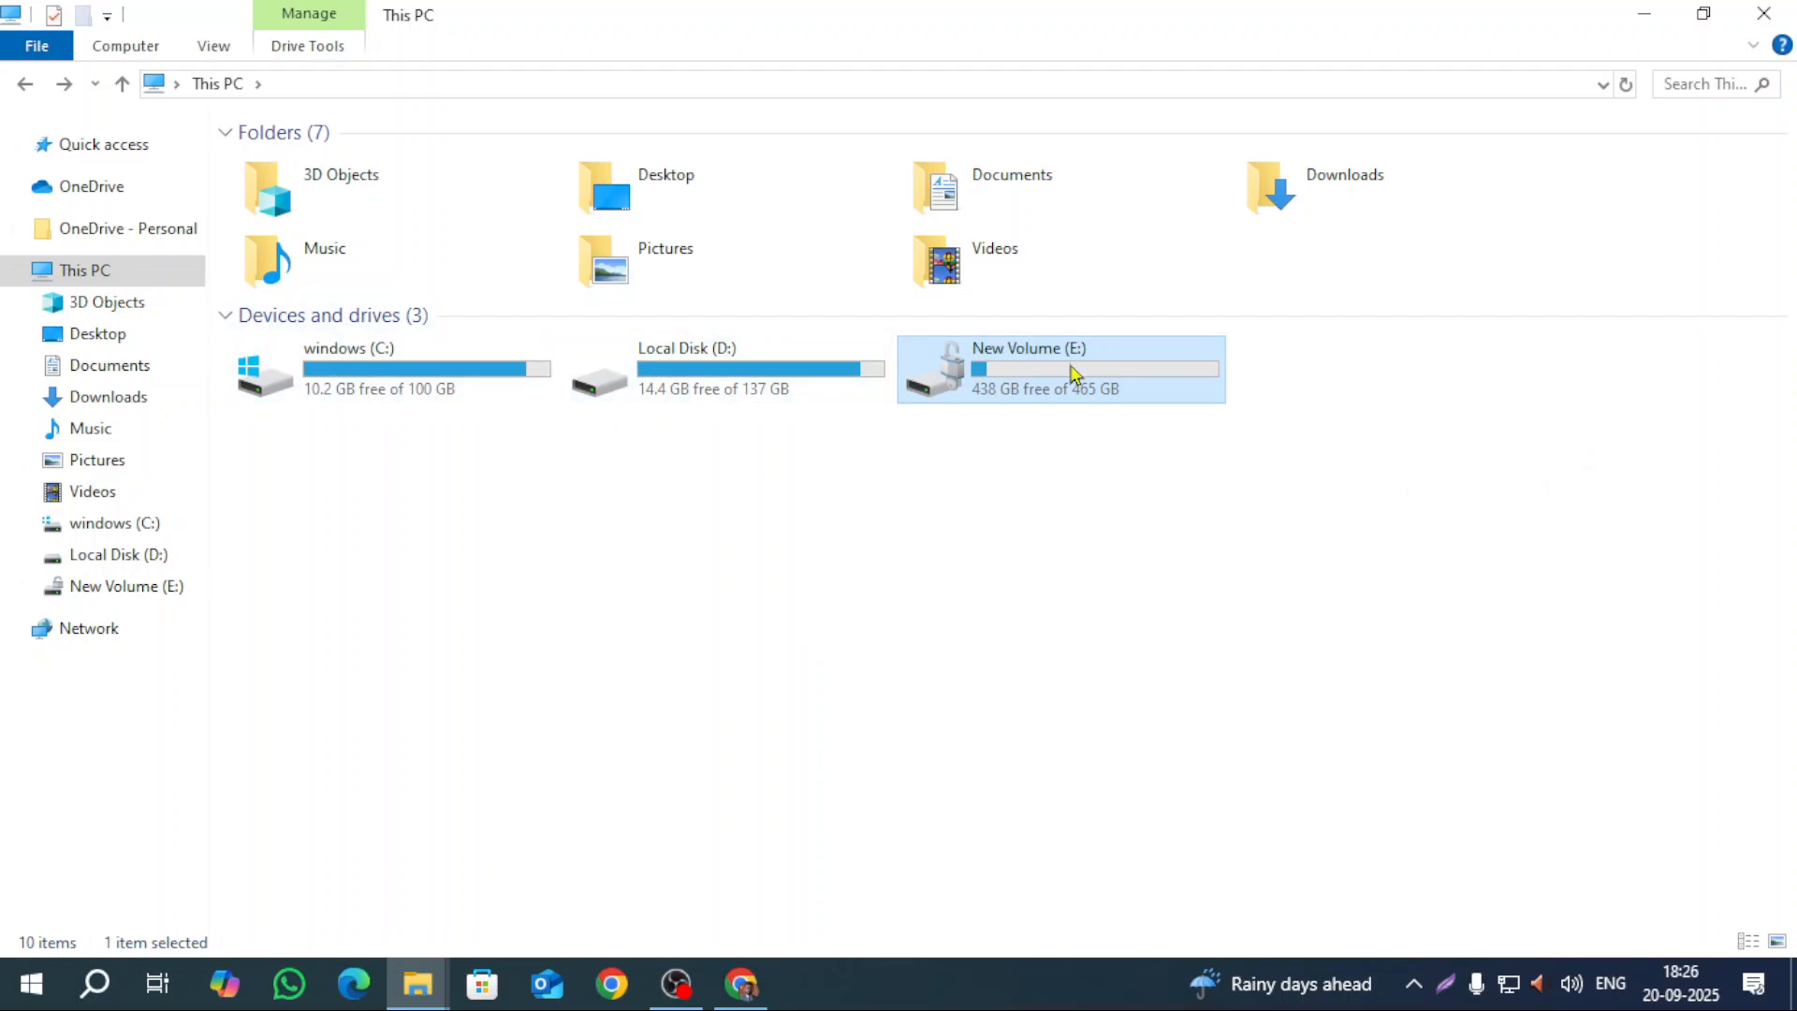
mouse_move(1074, 375)
click(1062, 497)
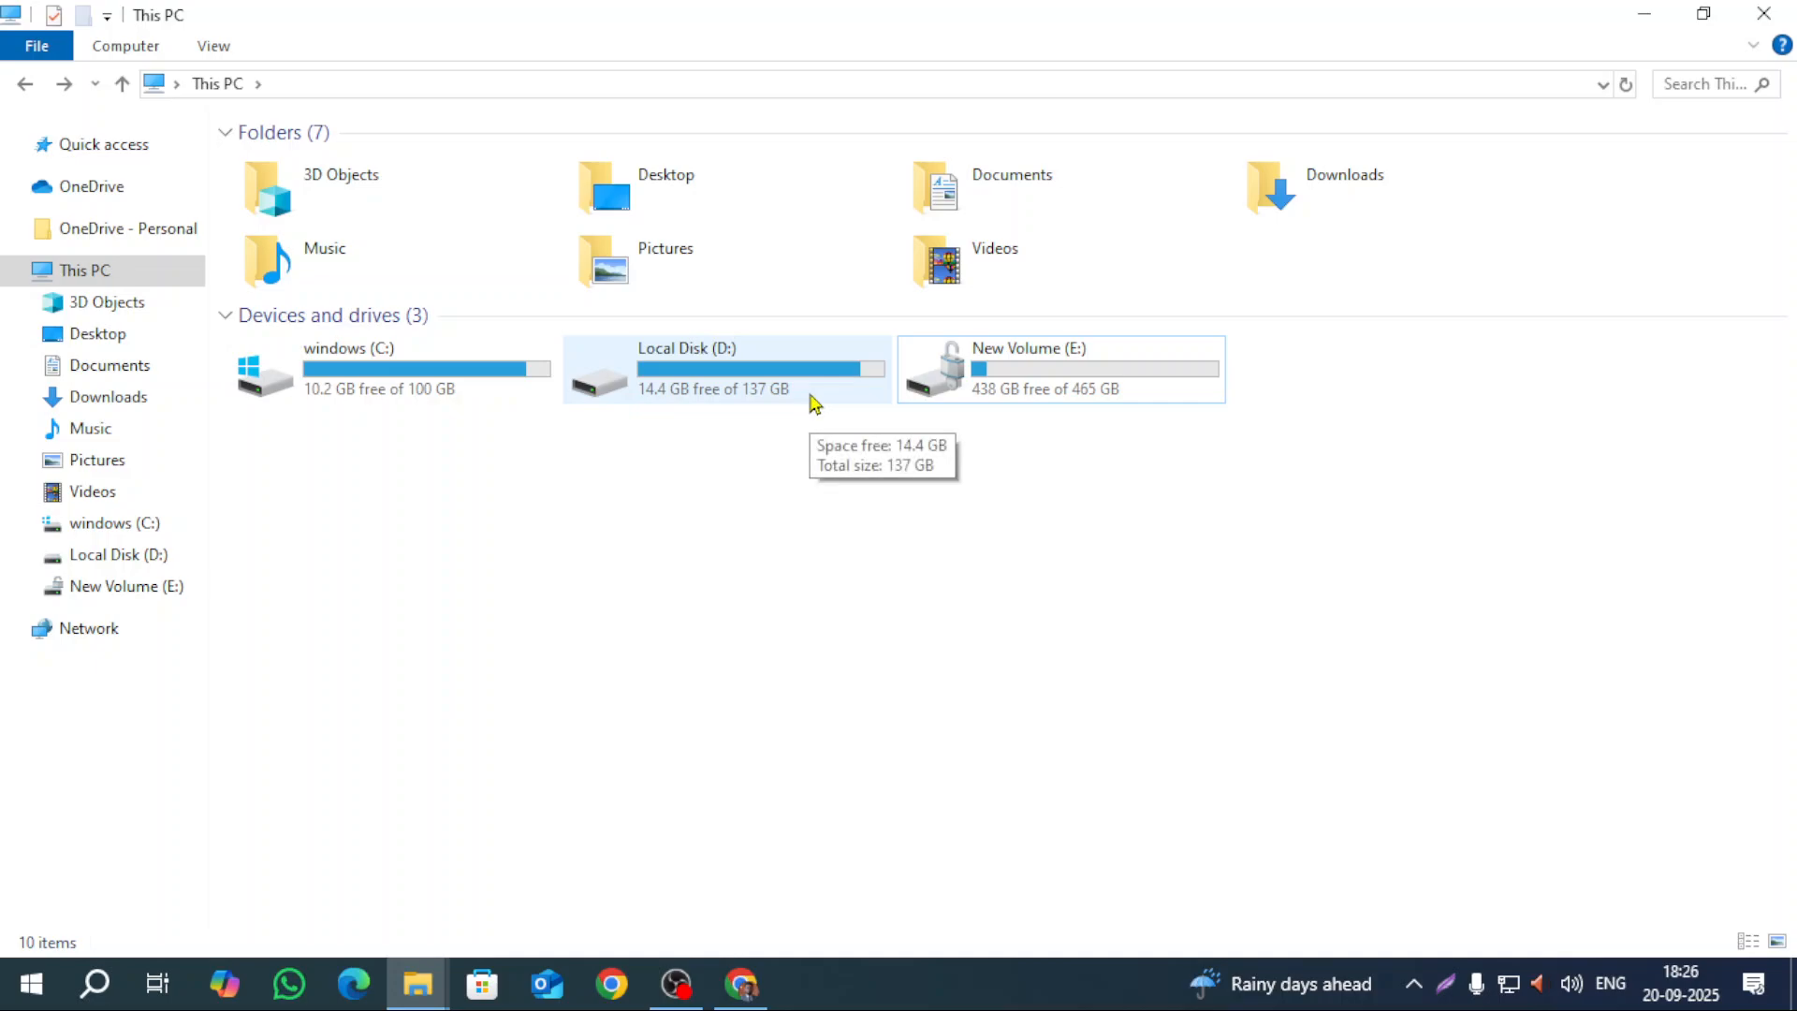
click(1764, 13)
click(1764, 14)
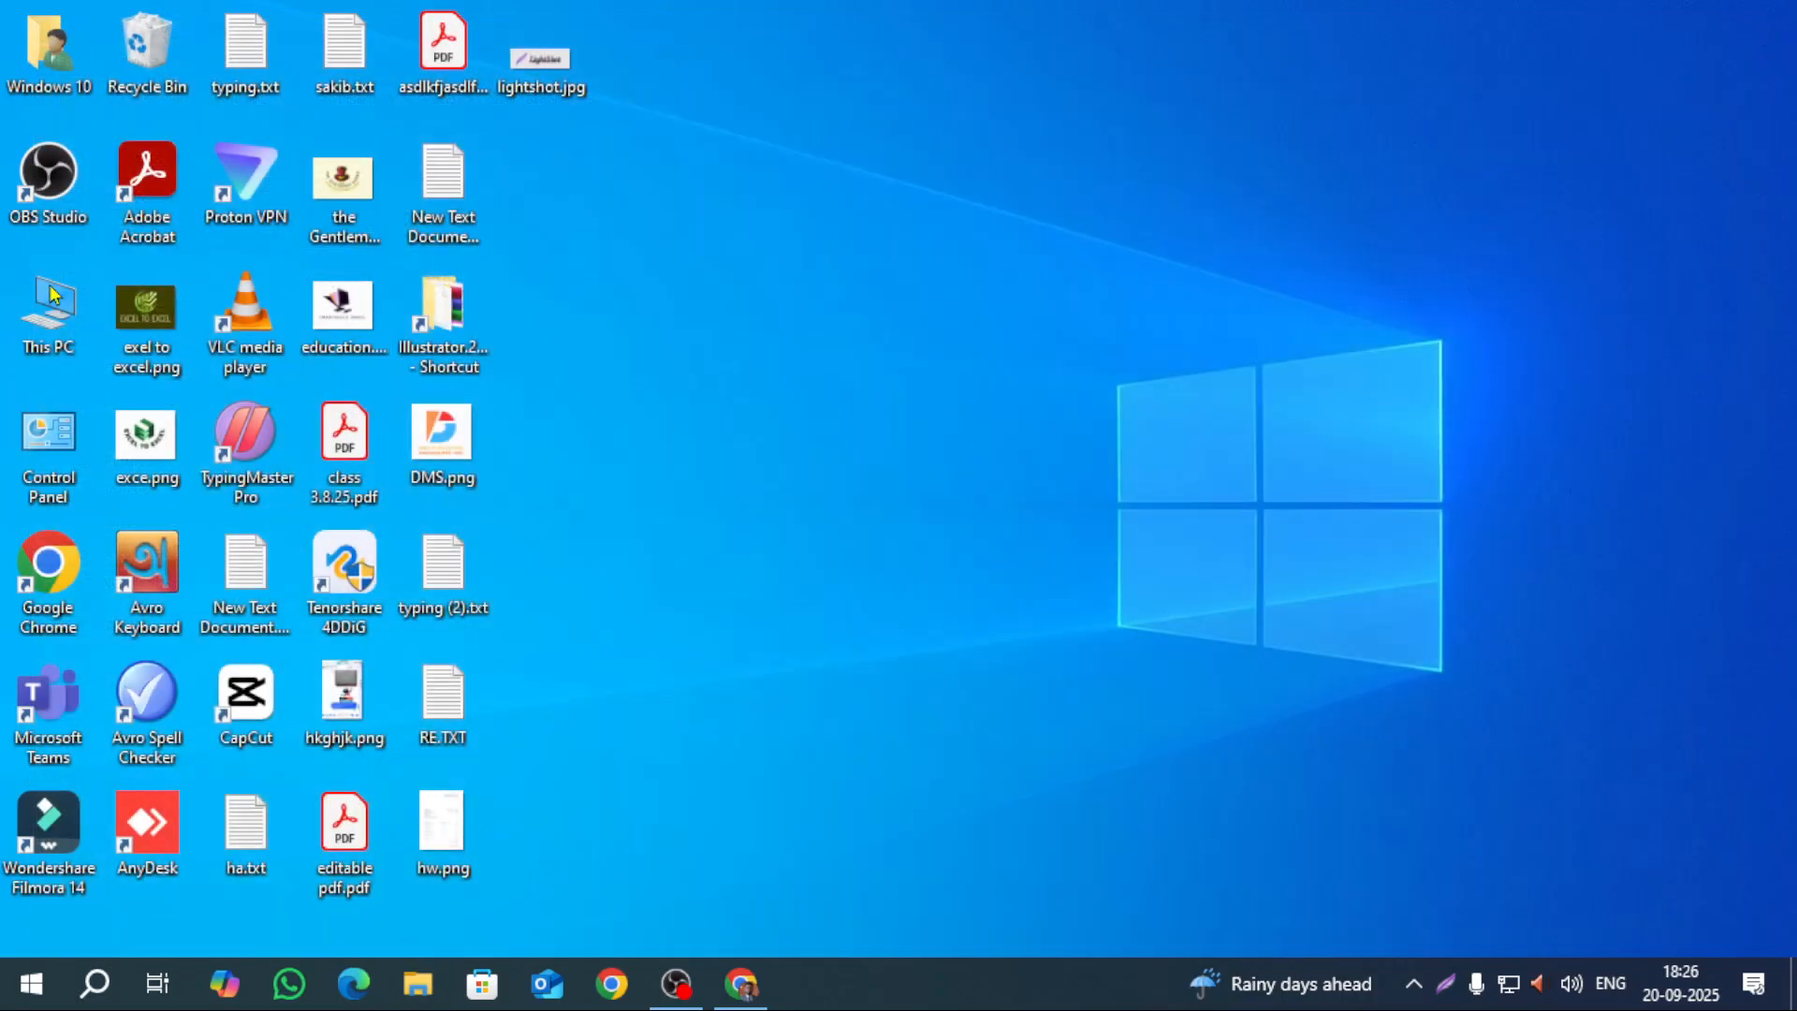
Step: Launch Computer Management via Manage on This PC's right-click menu in File Explorer
right_click(58, 326)
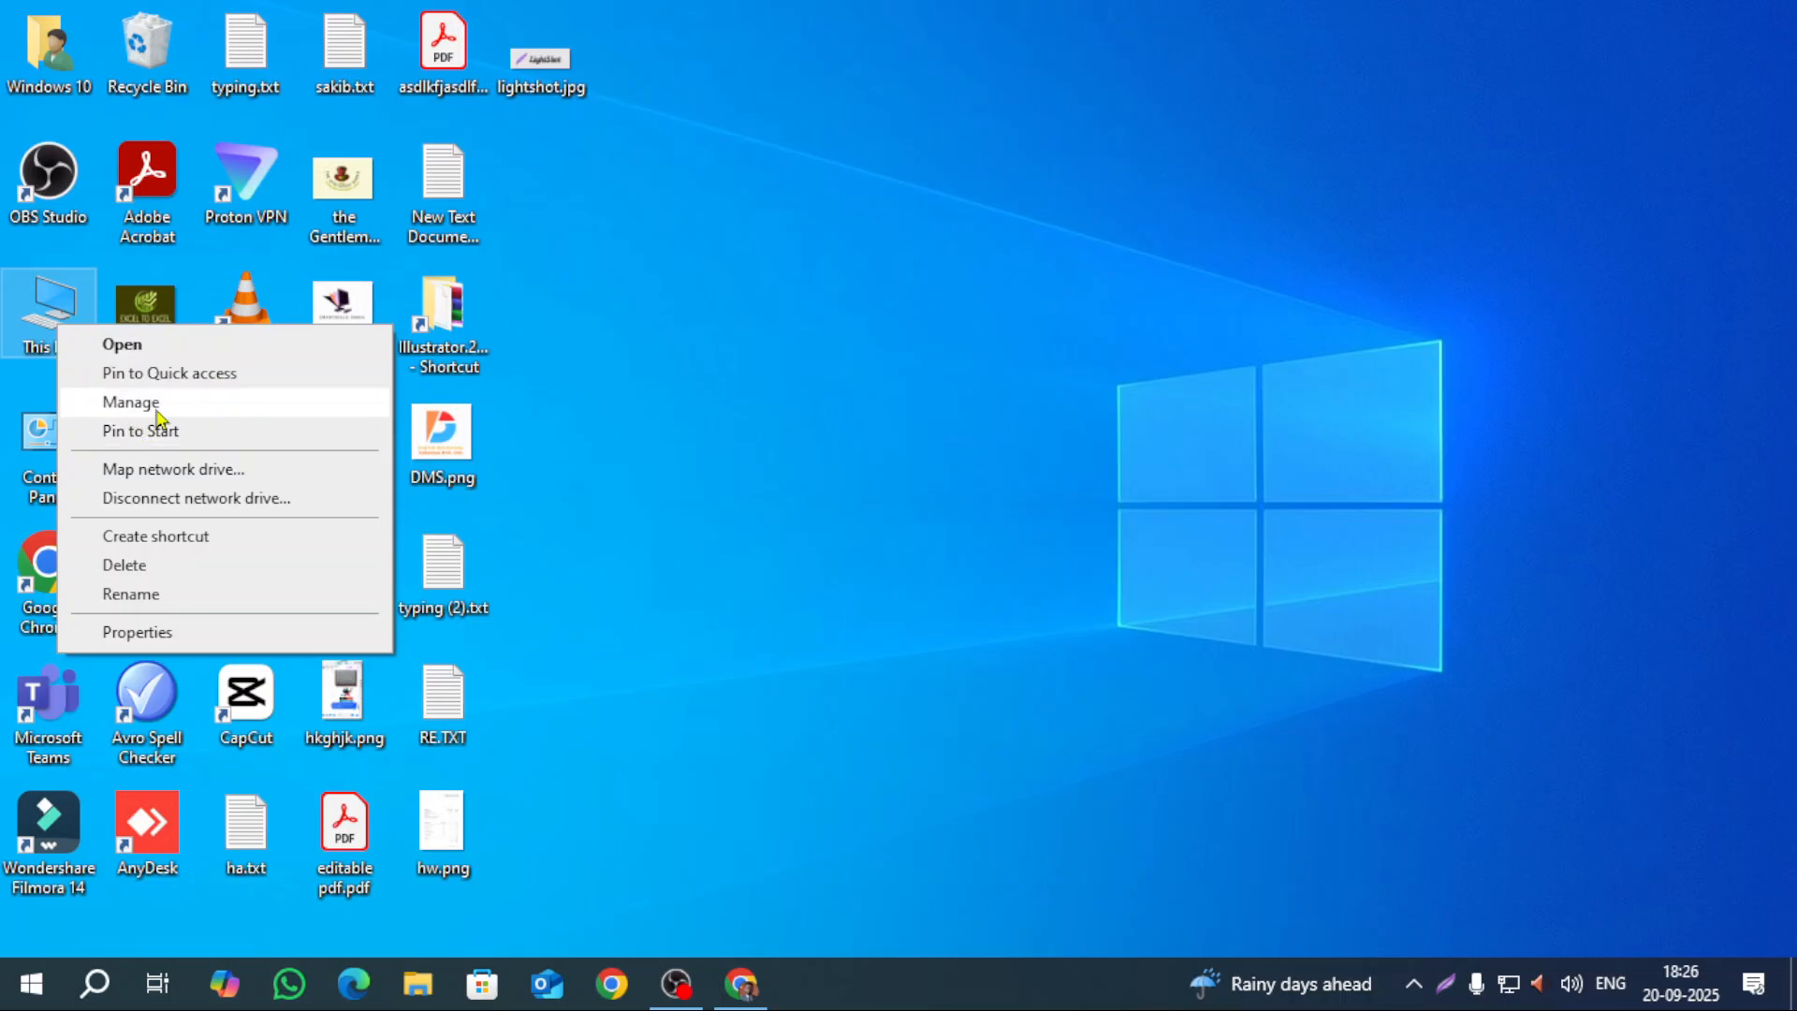
click(939, 545)
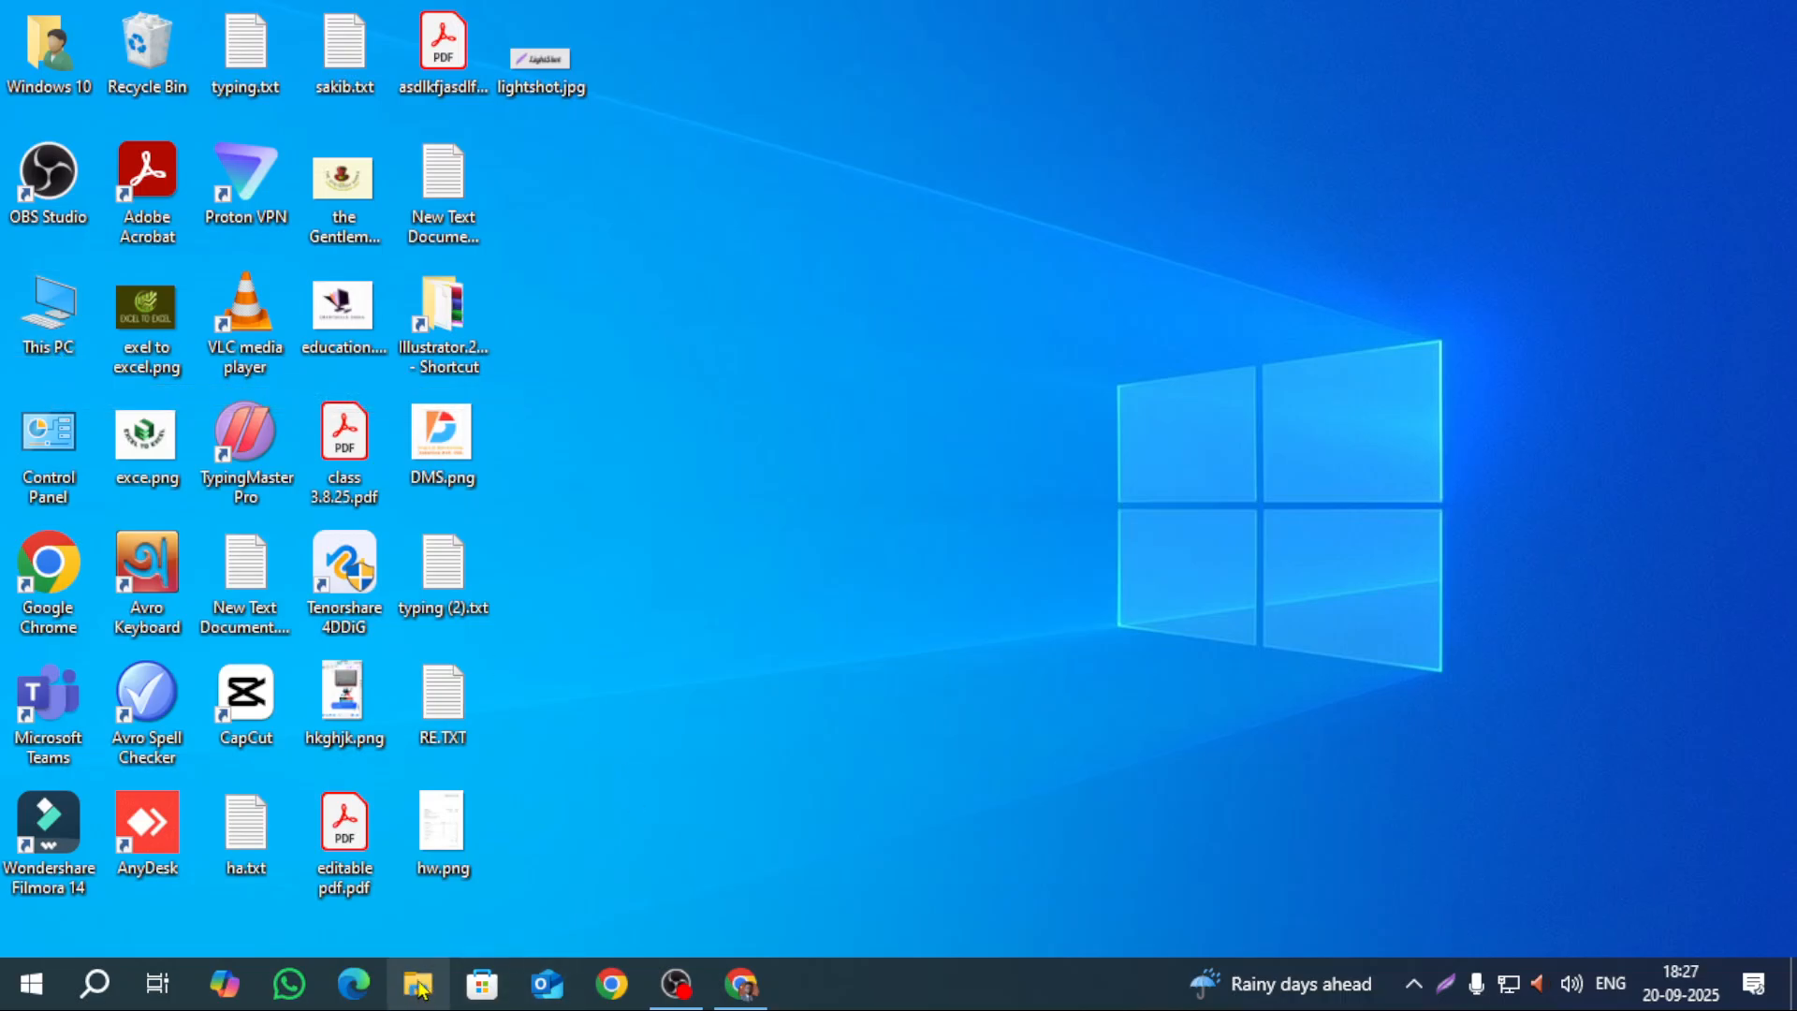
click(418, 984)
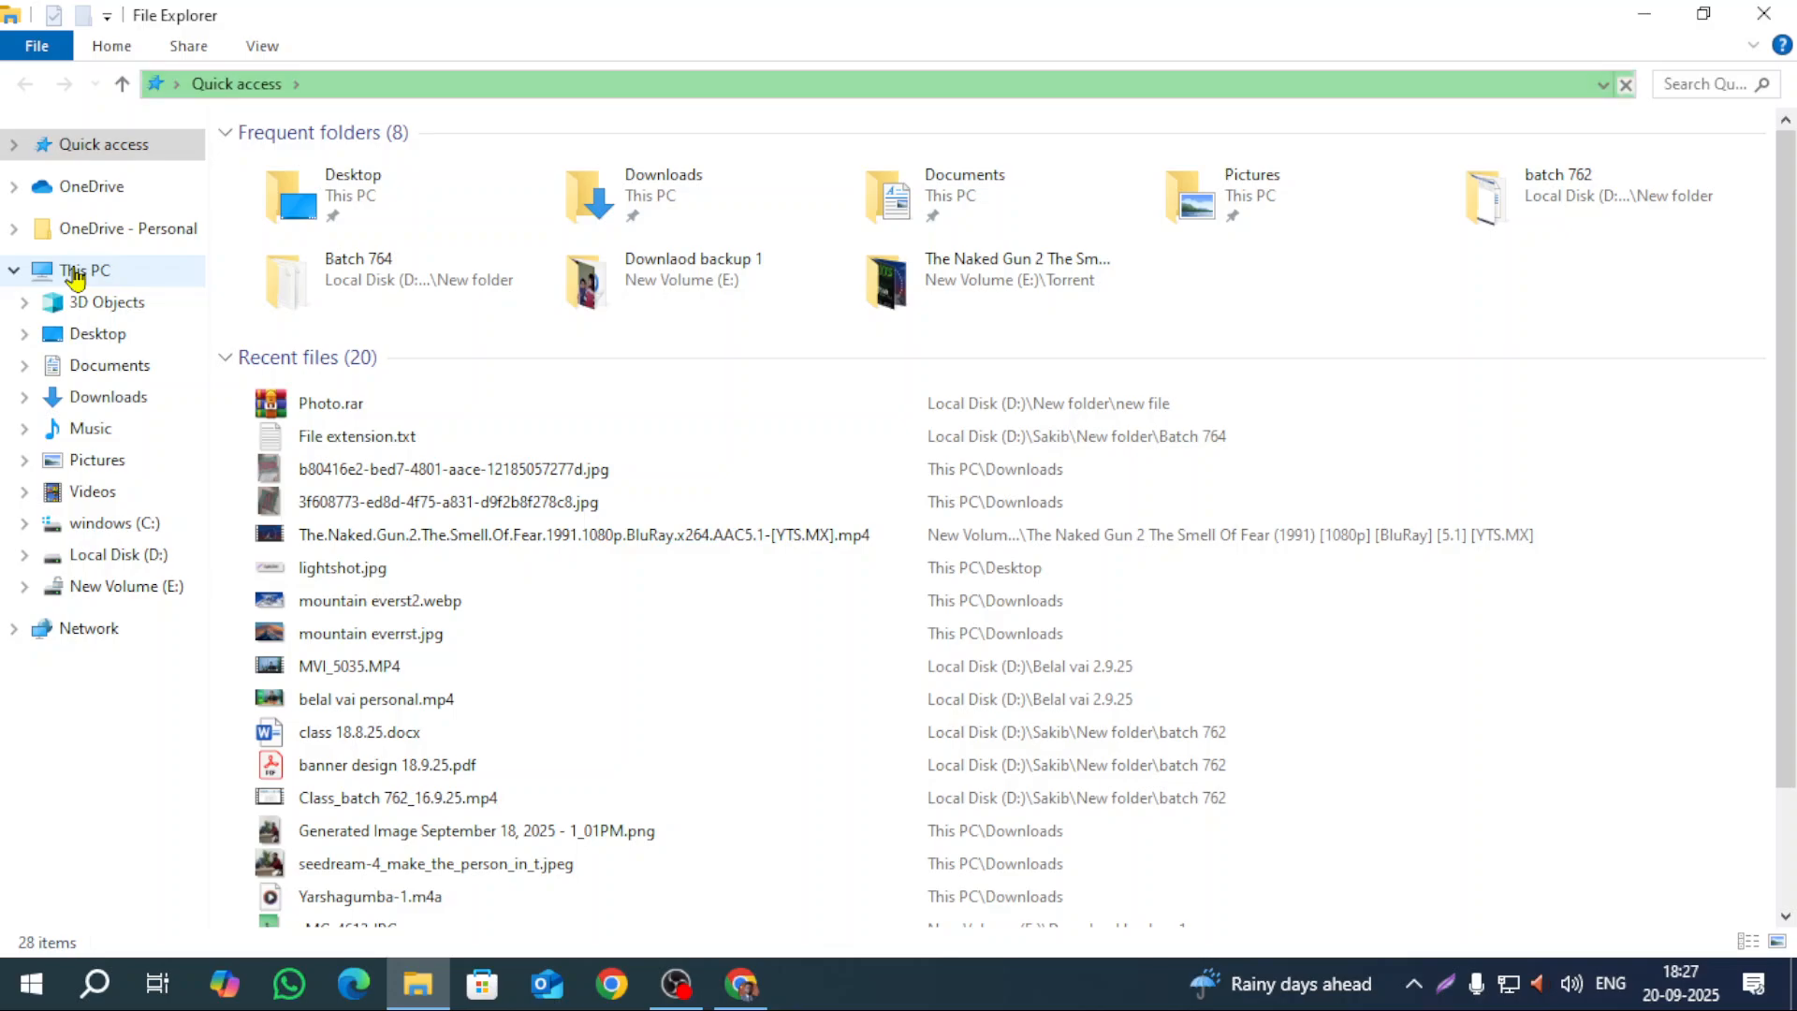
right_click(75, 278)
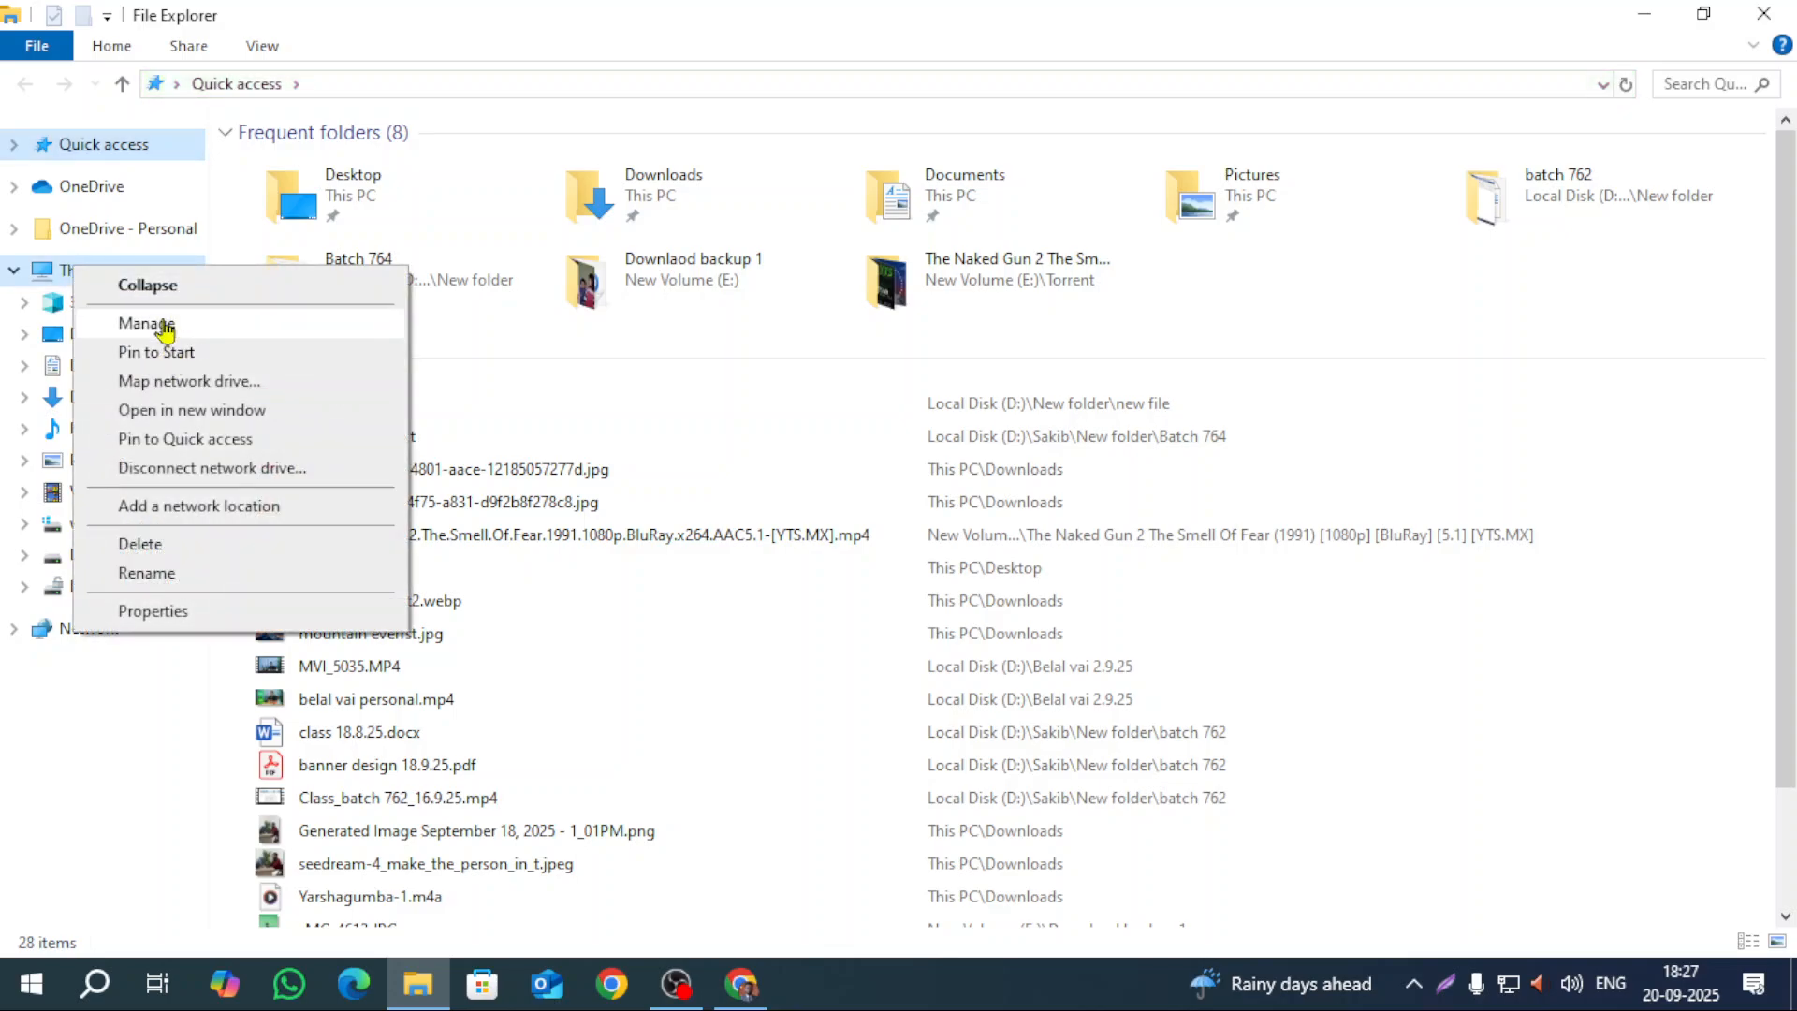
click(577, 408)
right_click(62, 268)
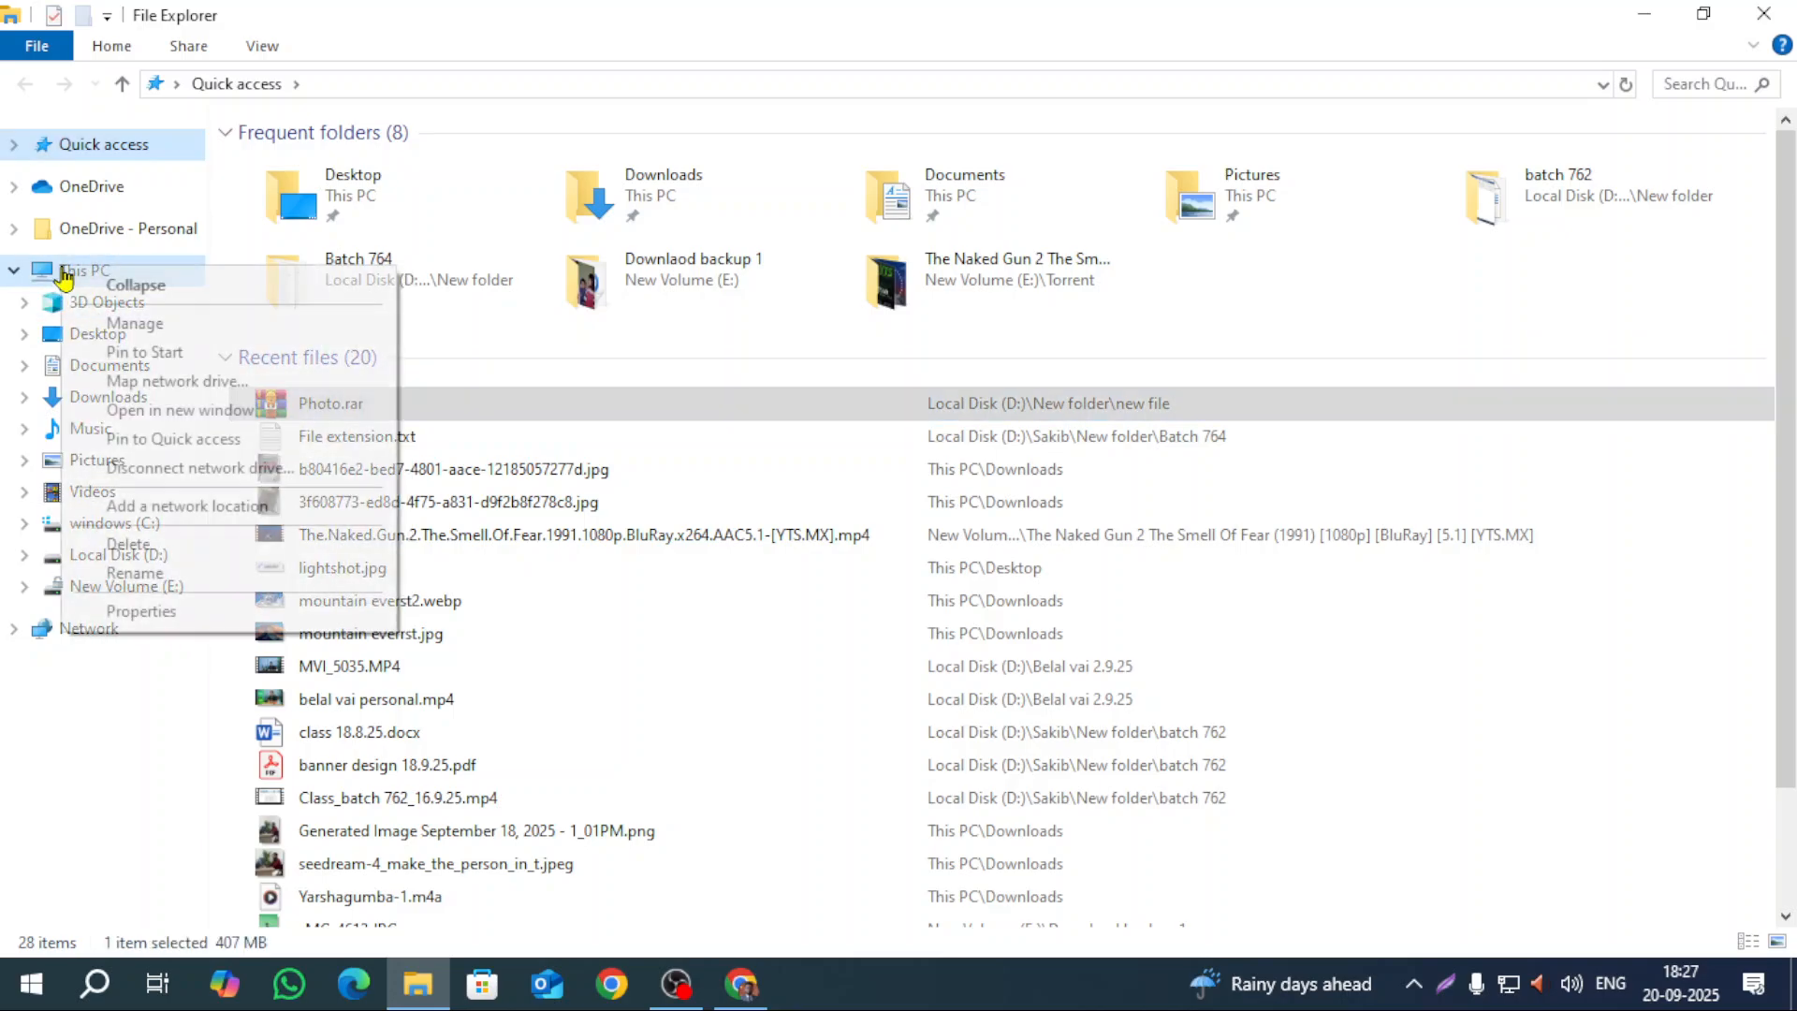
click(132, 327)
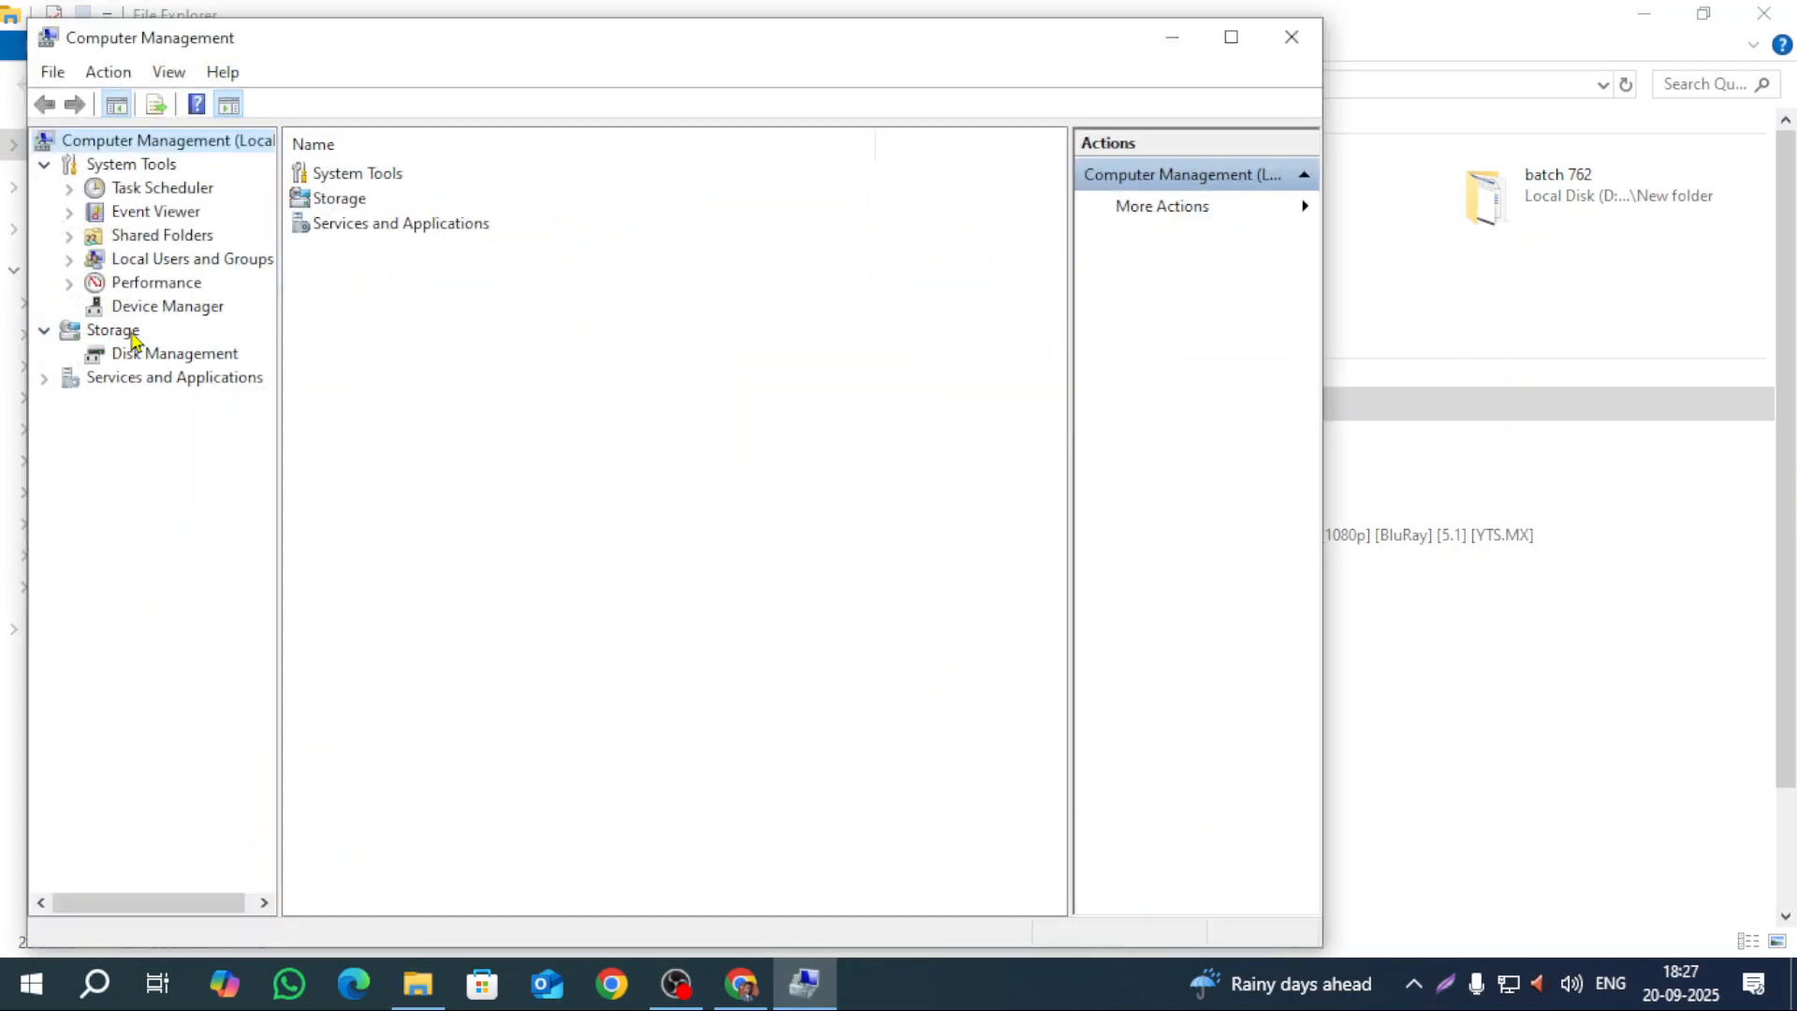
Step: Show Disk Management in Computer Management and maximize the window to see all volumes
drag(604, 49, 870, 67)
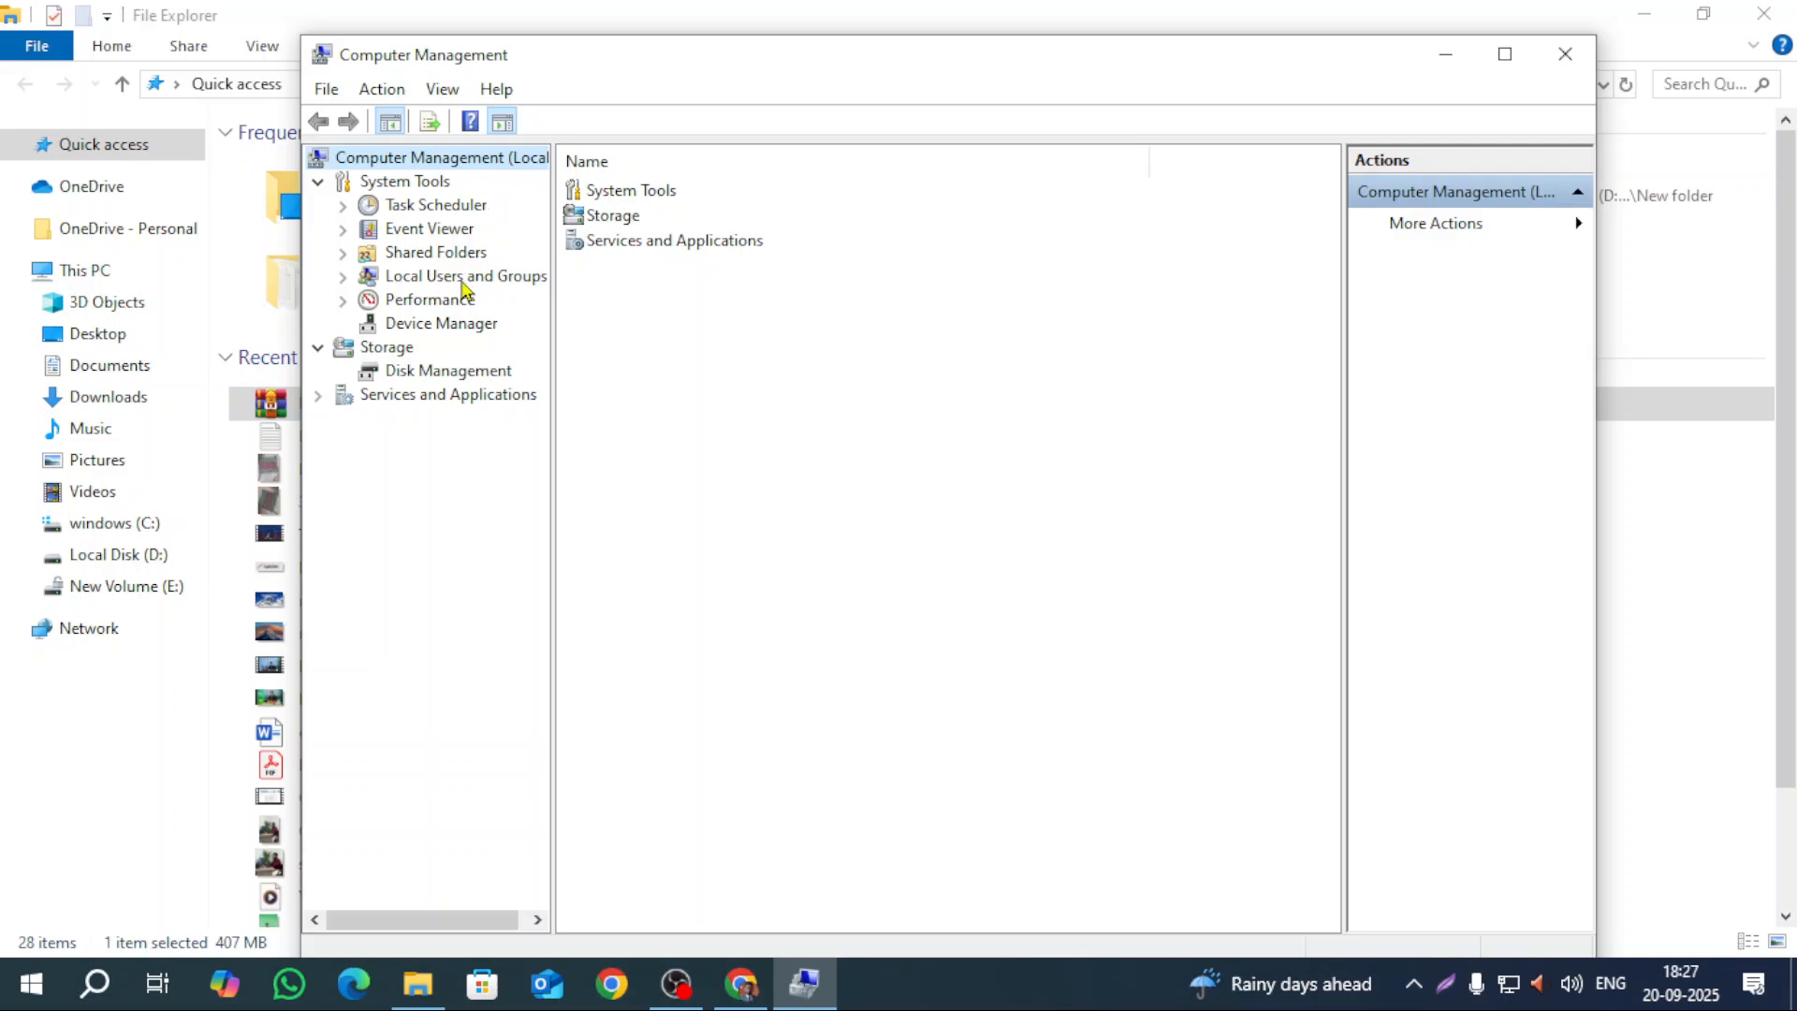
click(436, 376)
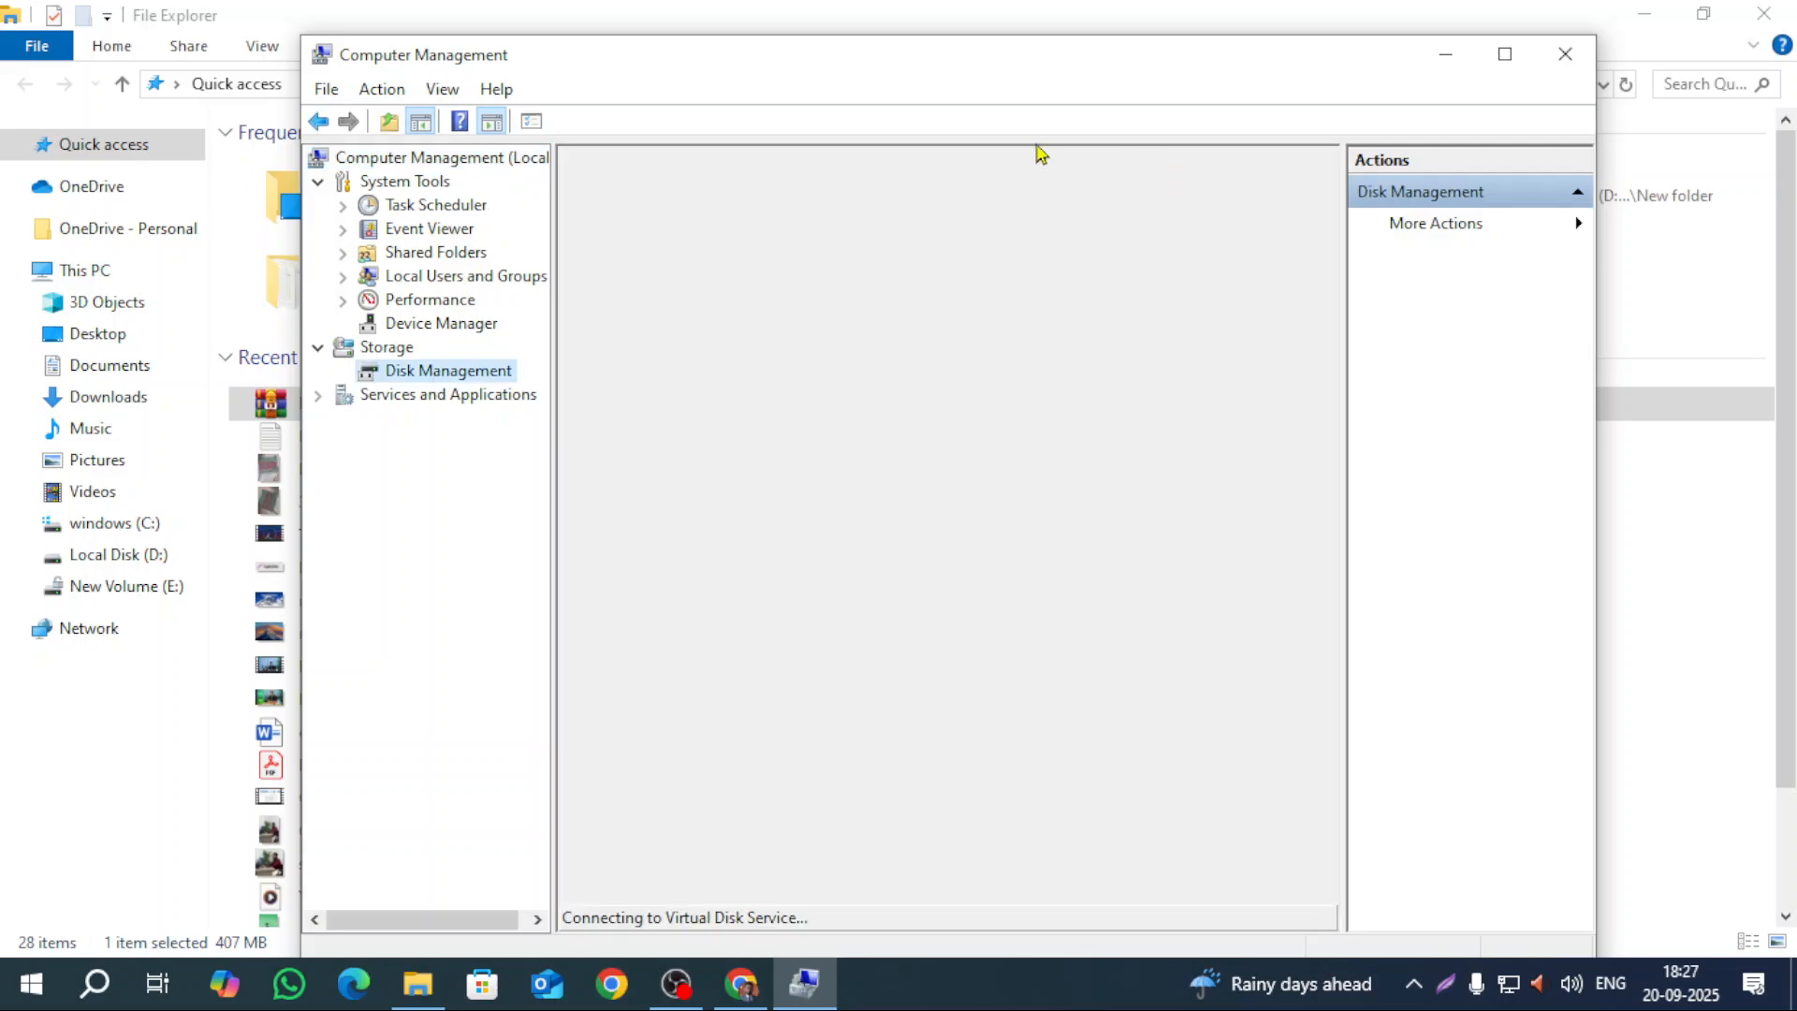
click(94, 270)
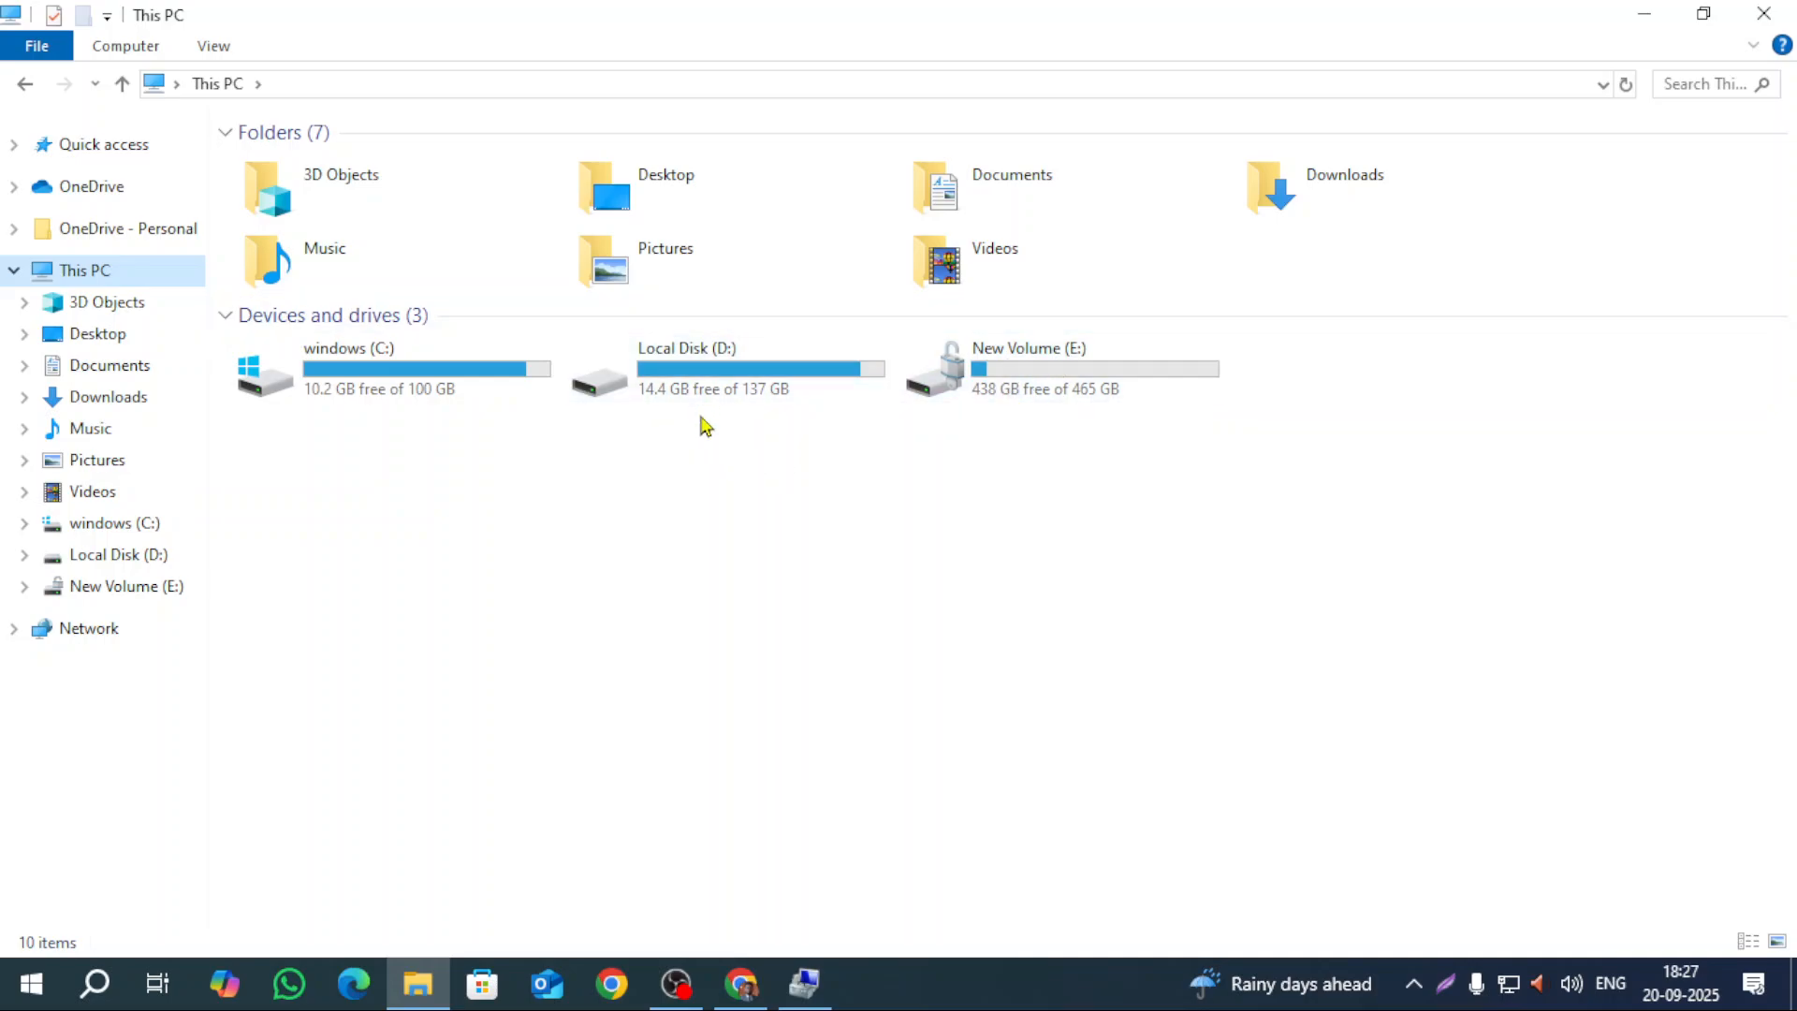
click(804, 982)
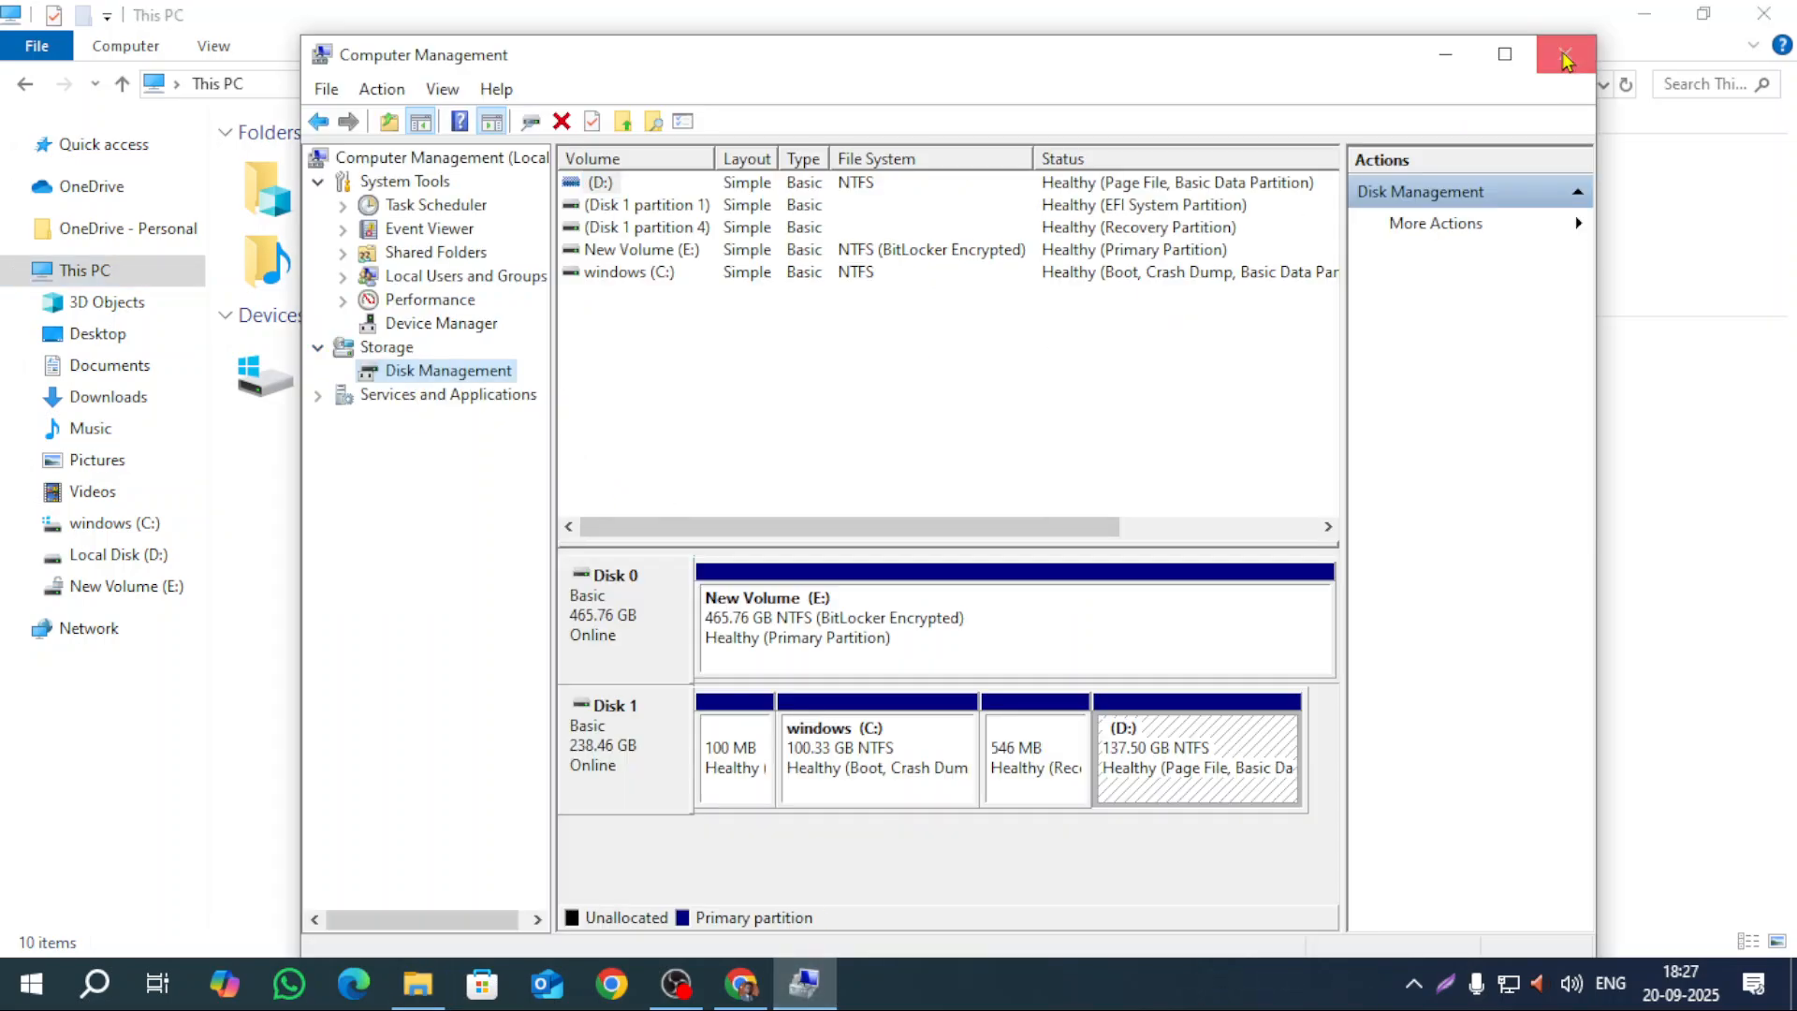
click(1504, 54)
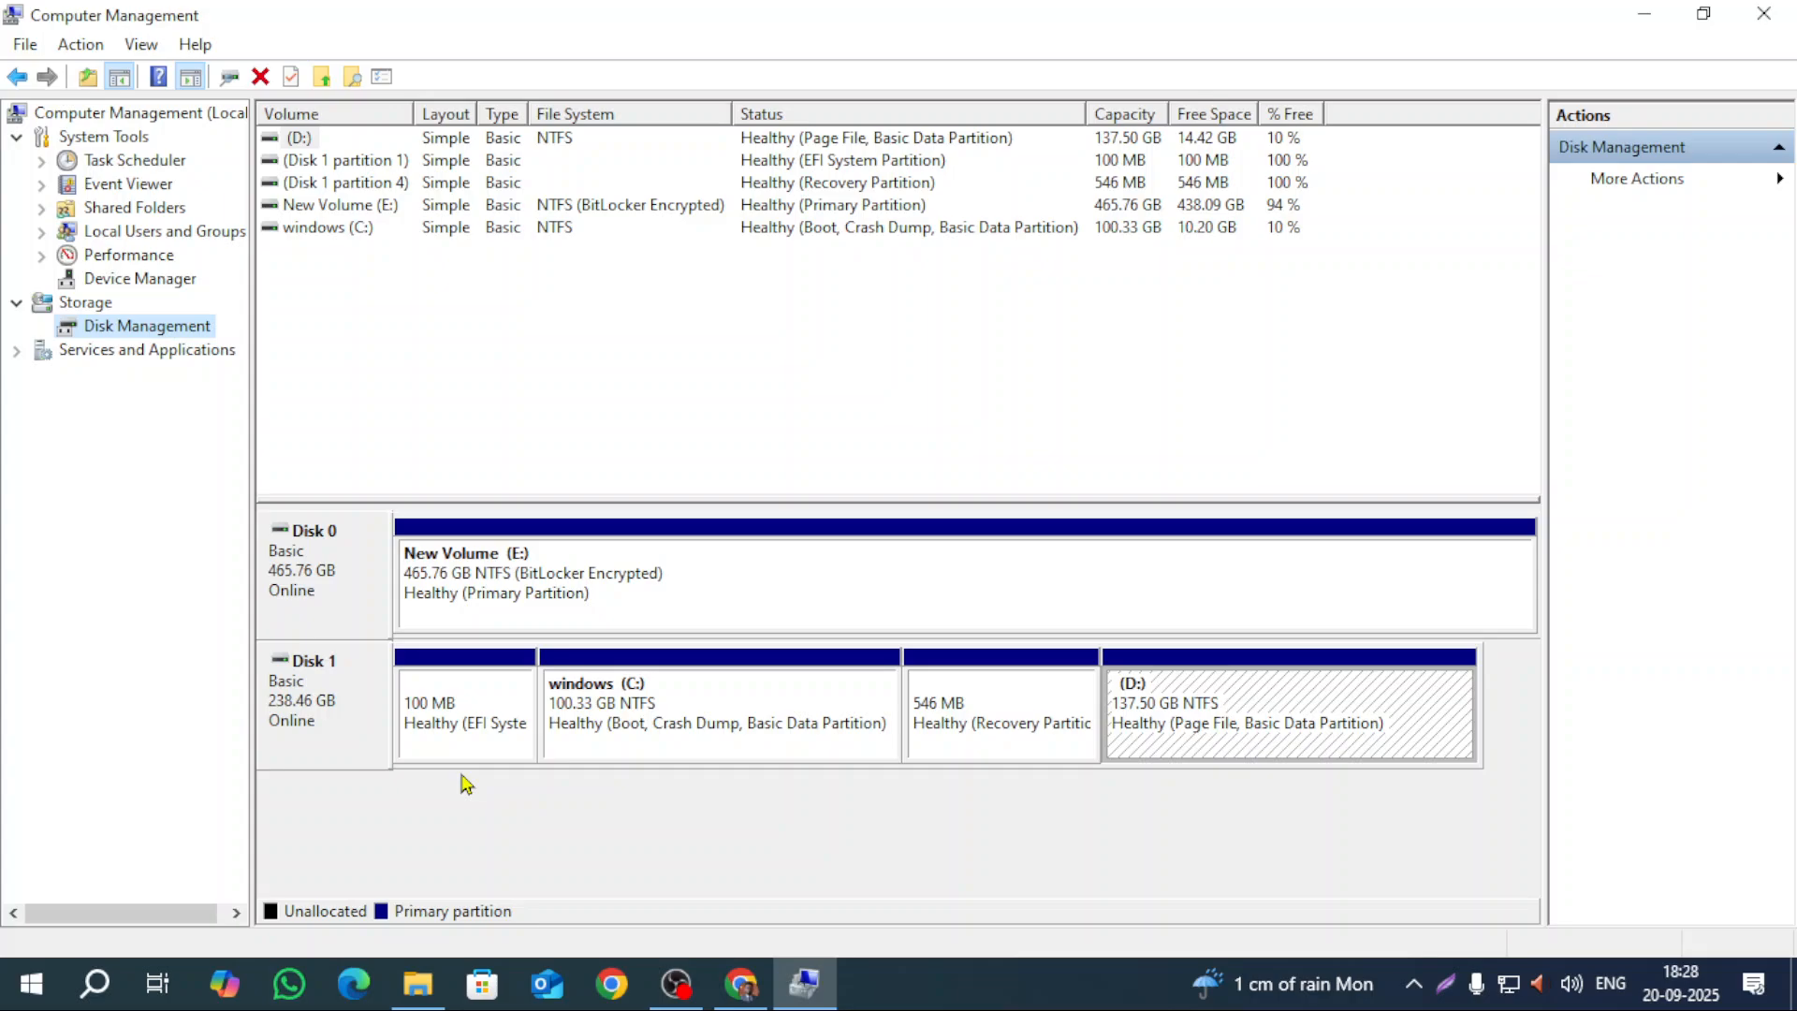
right_click(1017, 987)
click(1114, 849)
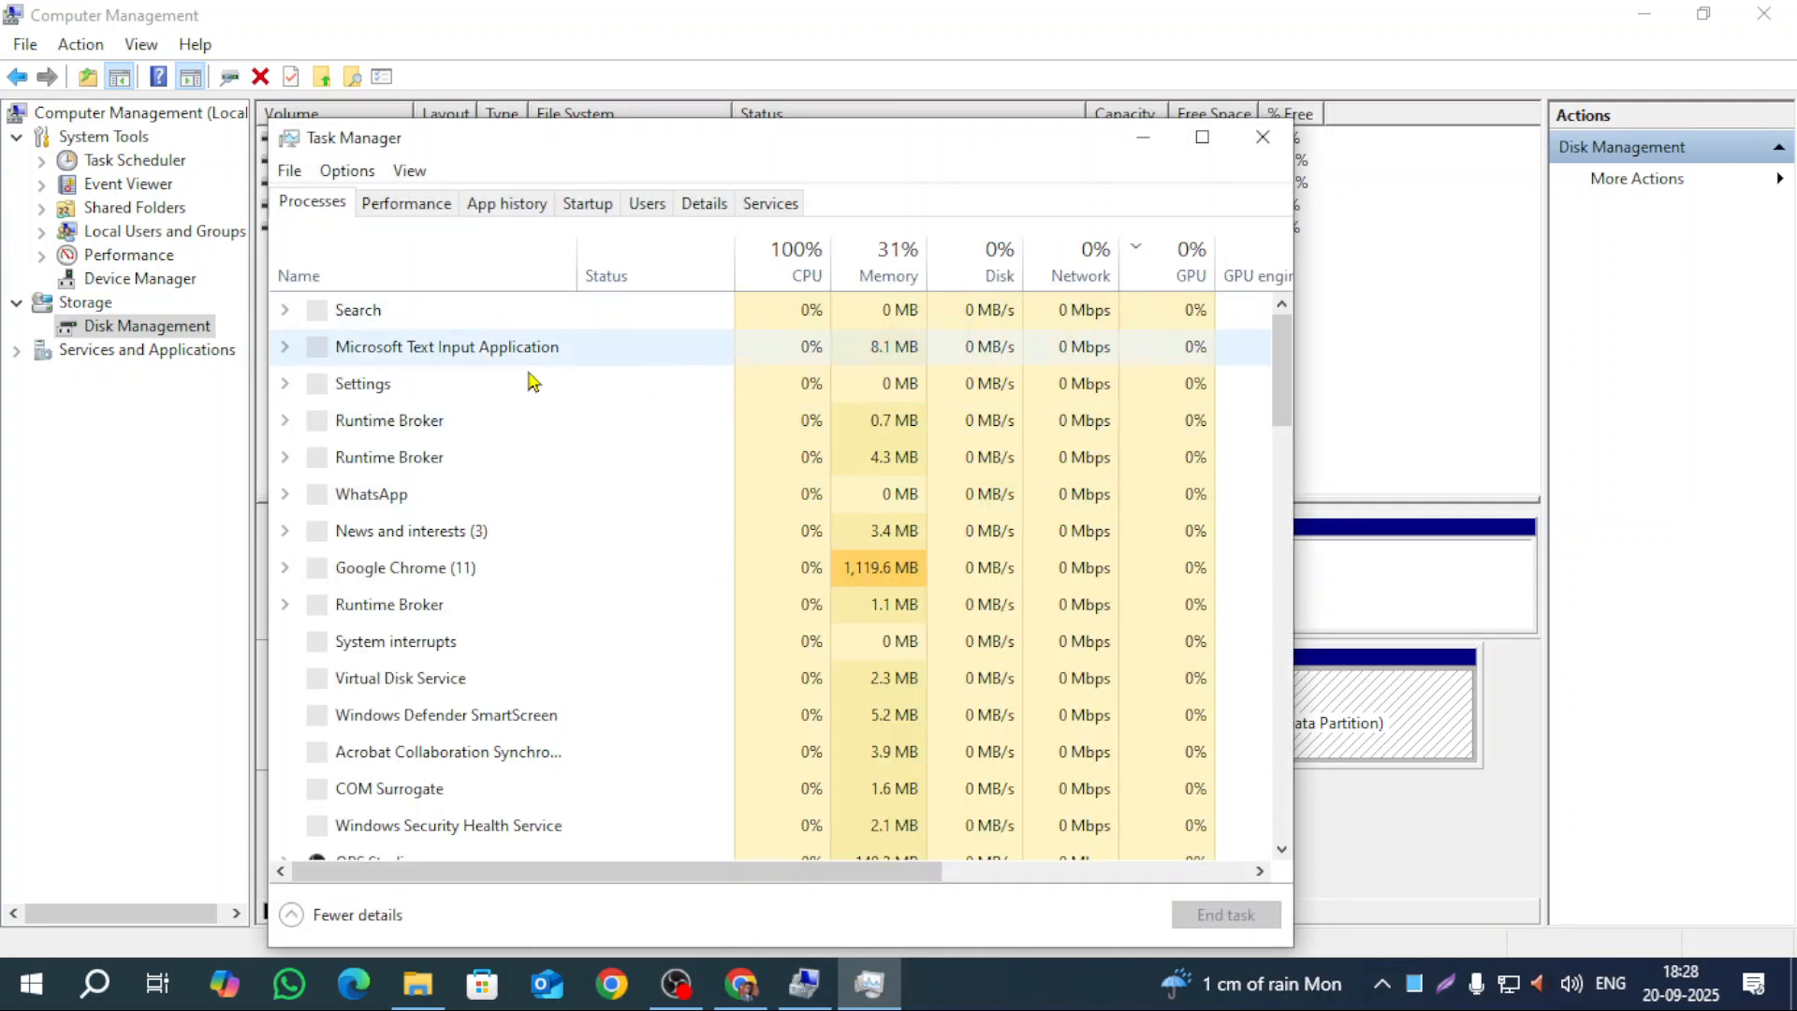
click(403, 202)
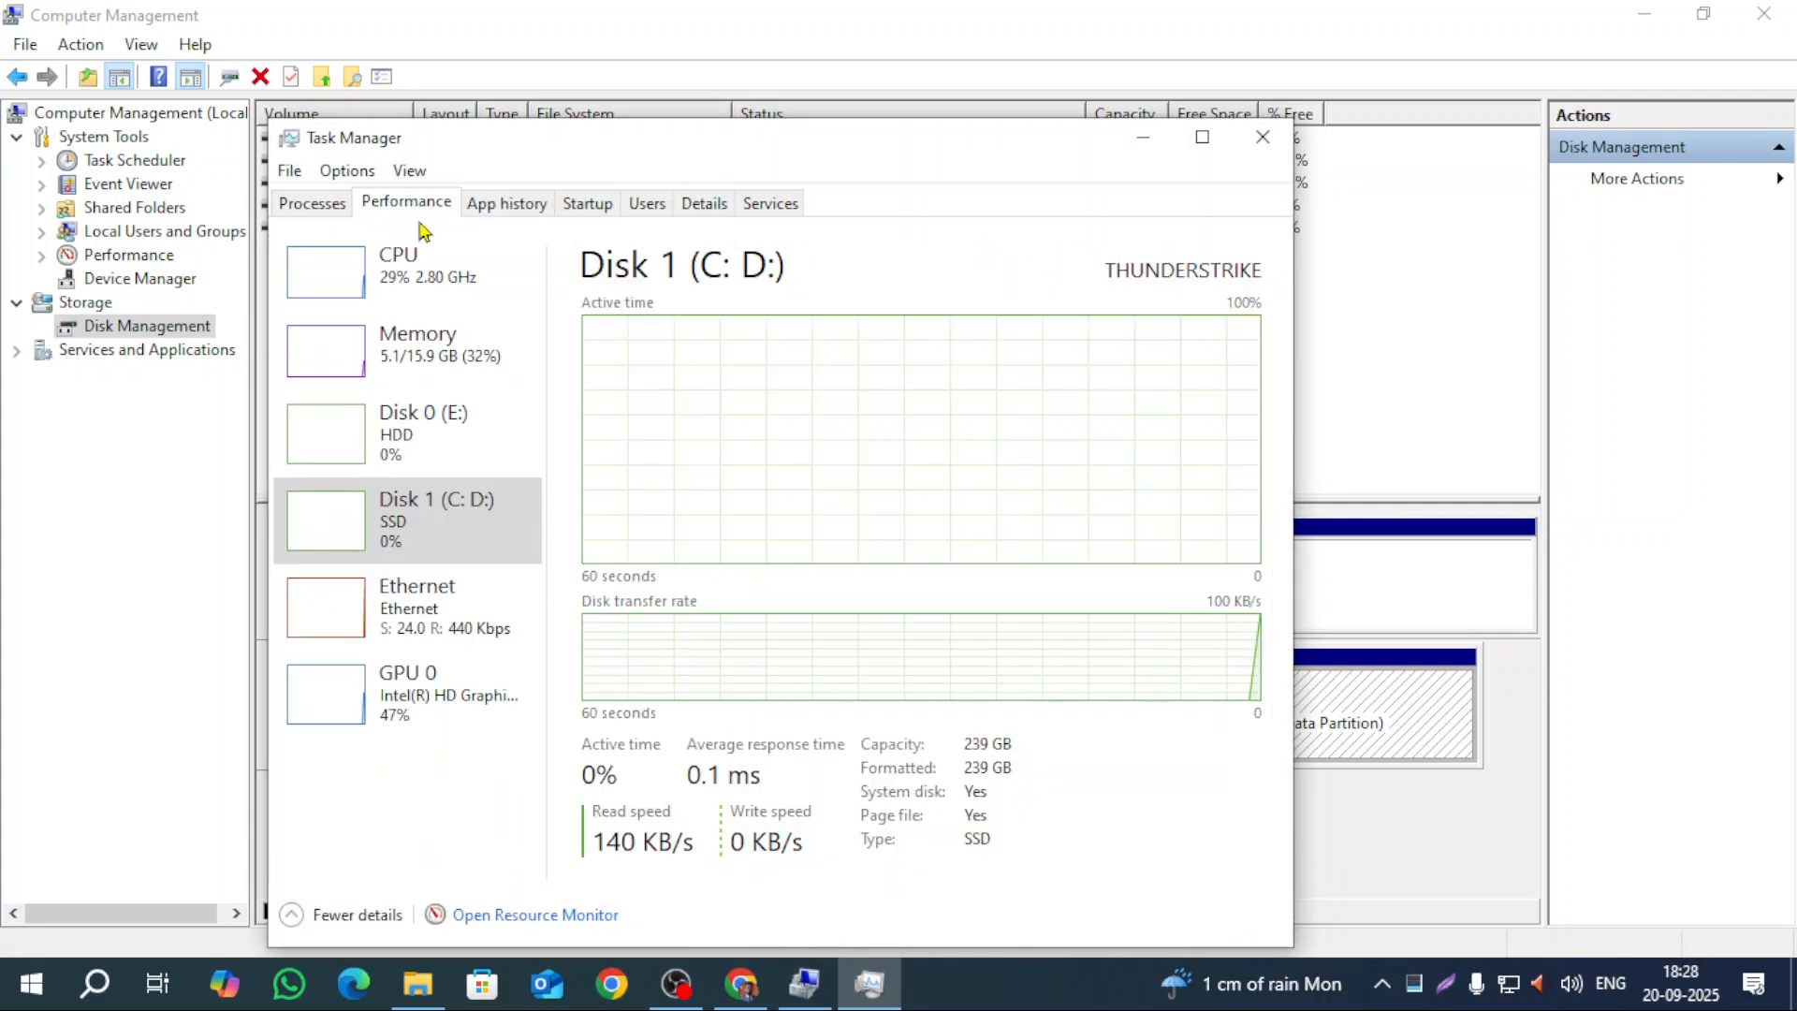
click(426, 419)
click(418, 541)
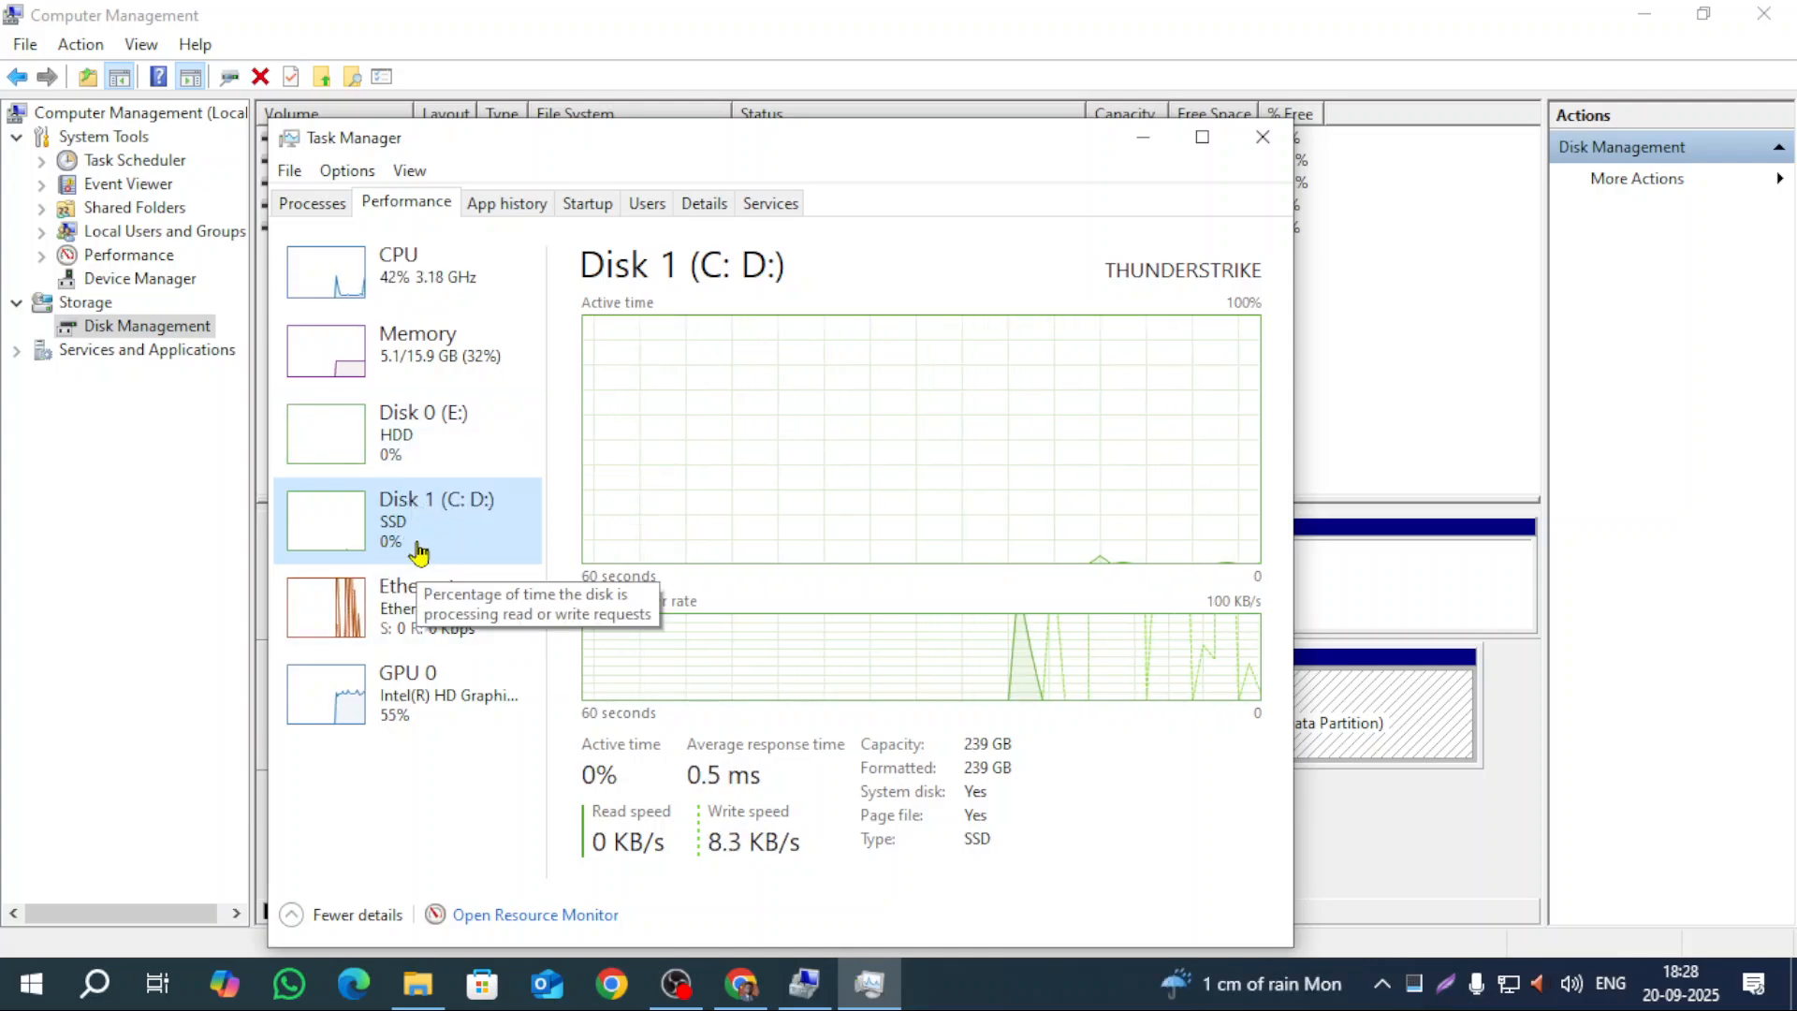
click(1262, 137)
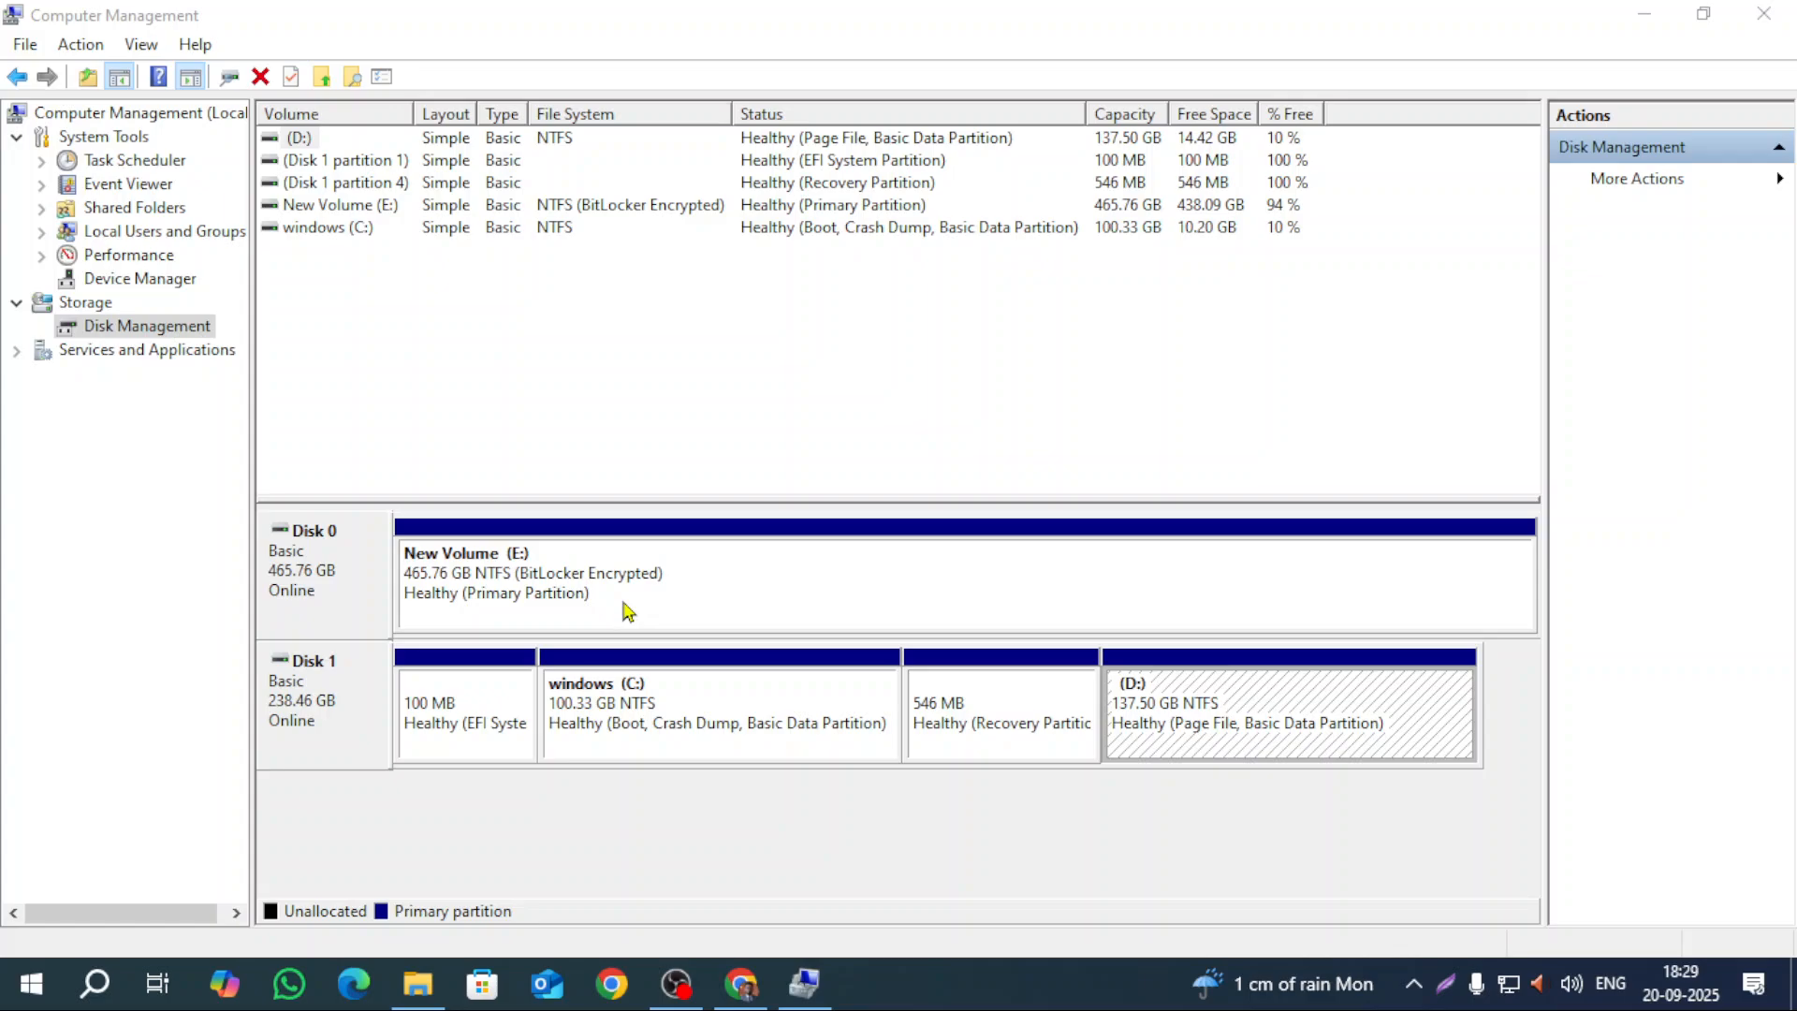
click(1644, 14)
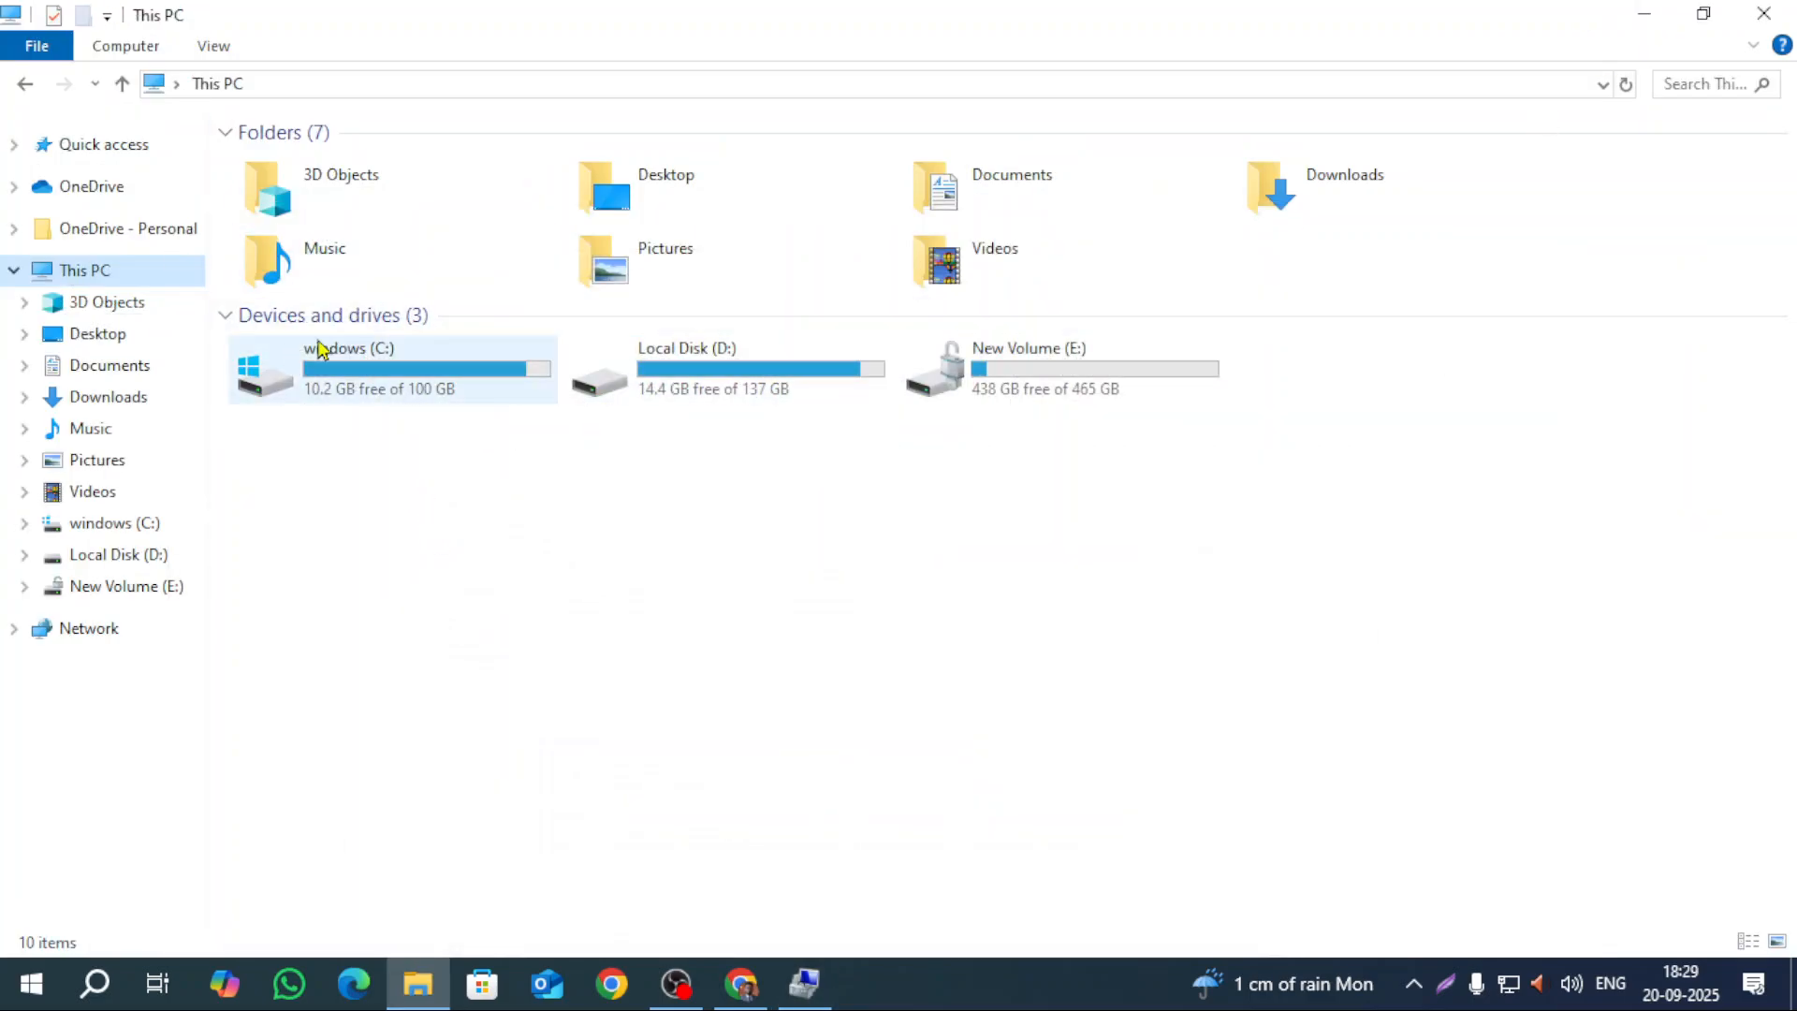
click(804, 983)
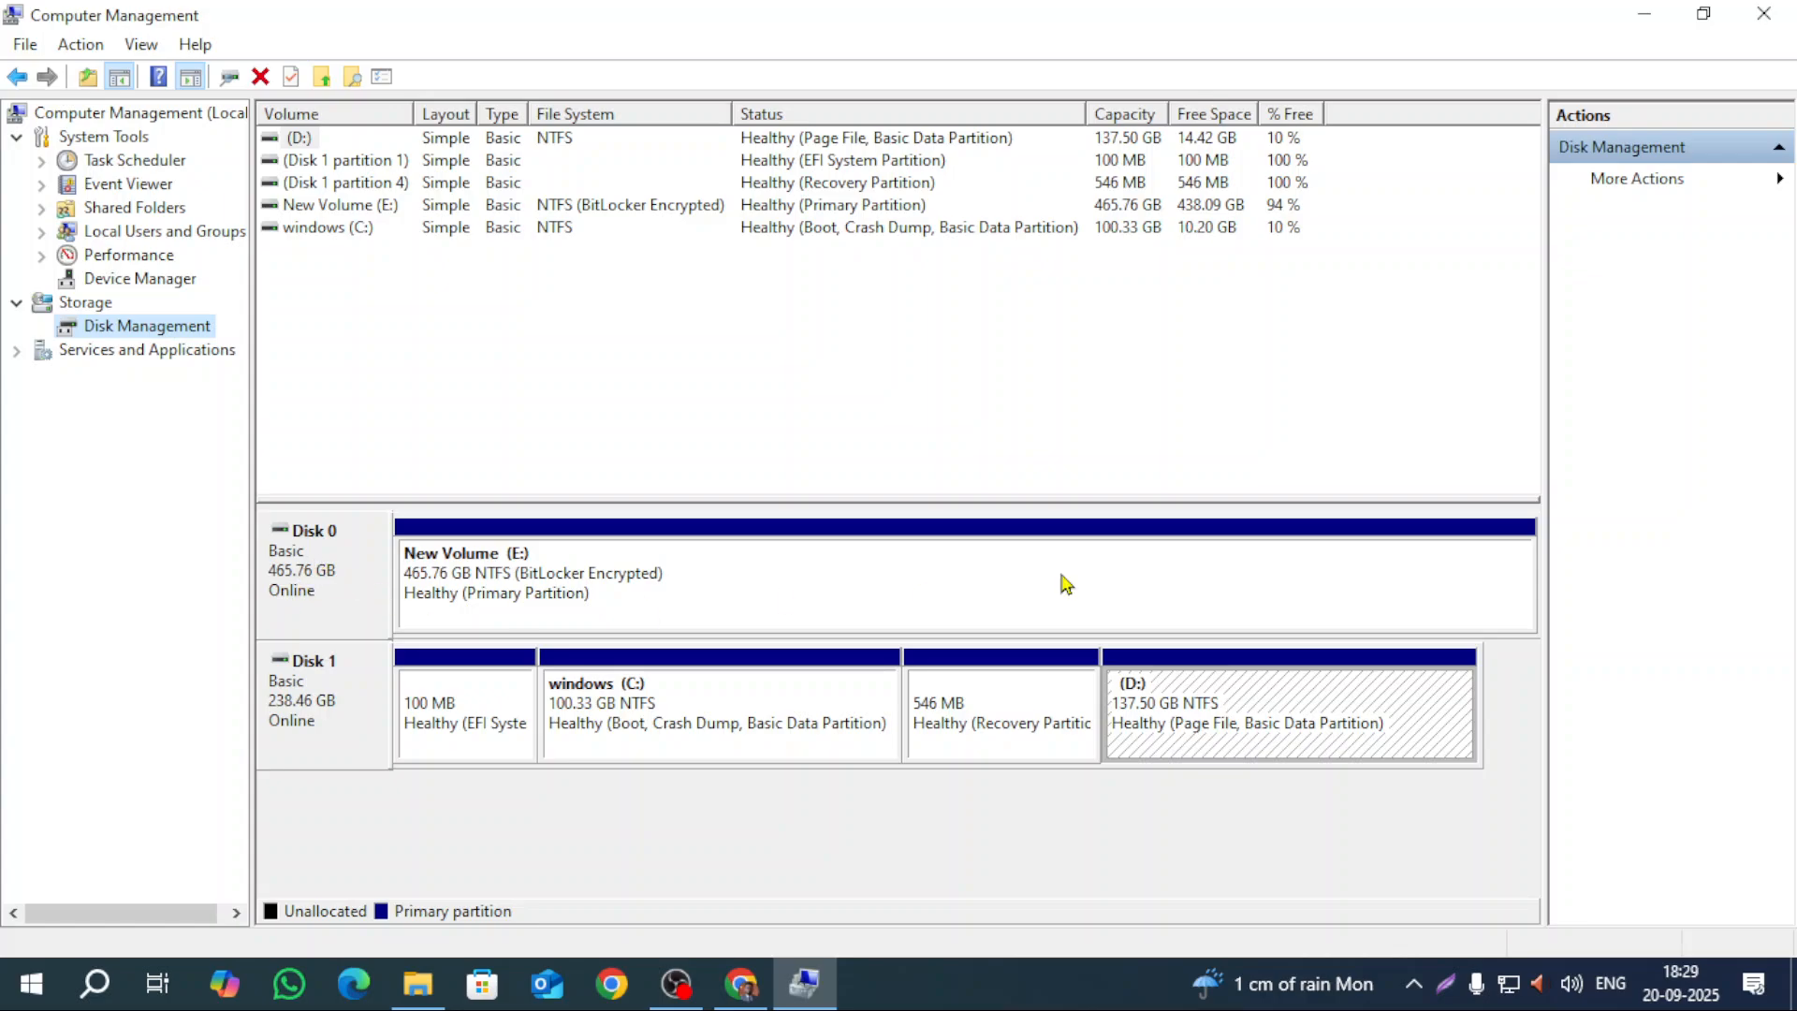
click(1644, 14)
click(1034, 397)
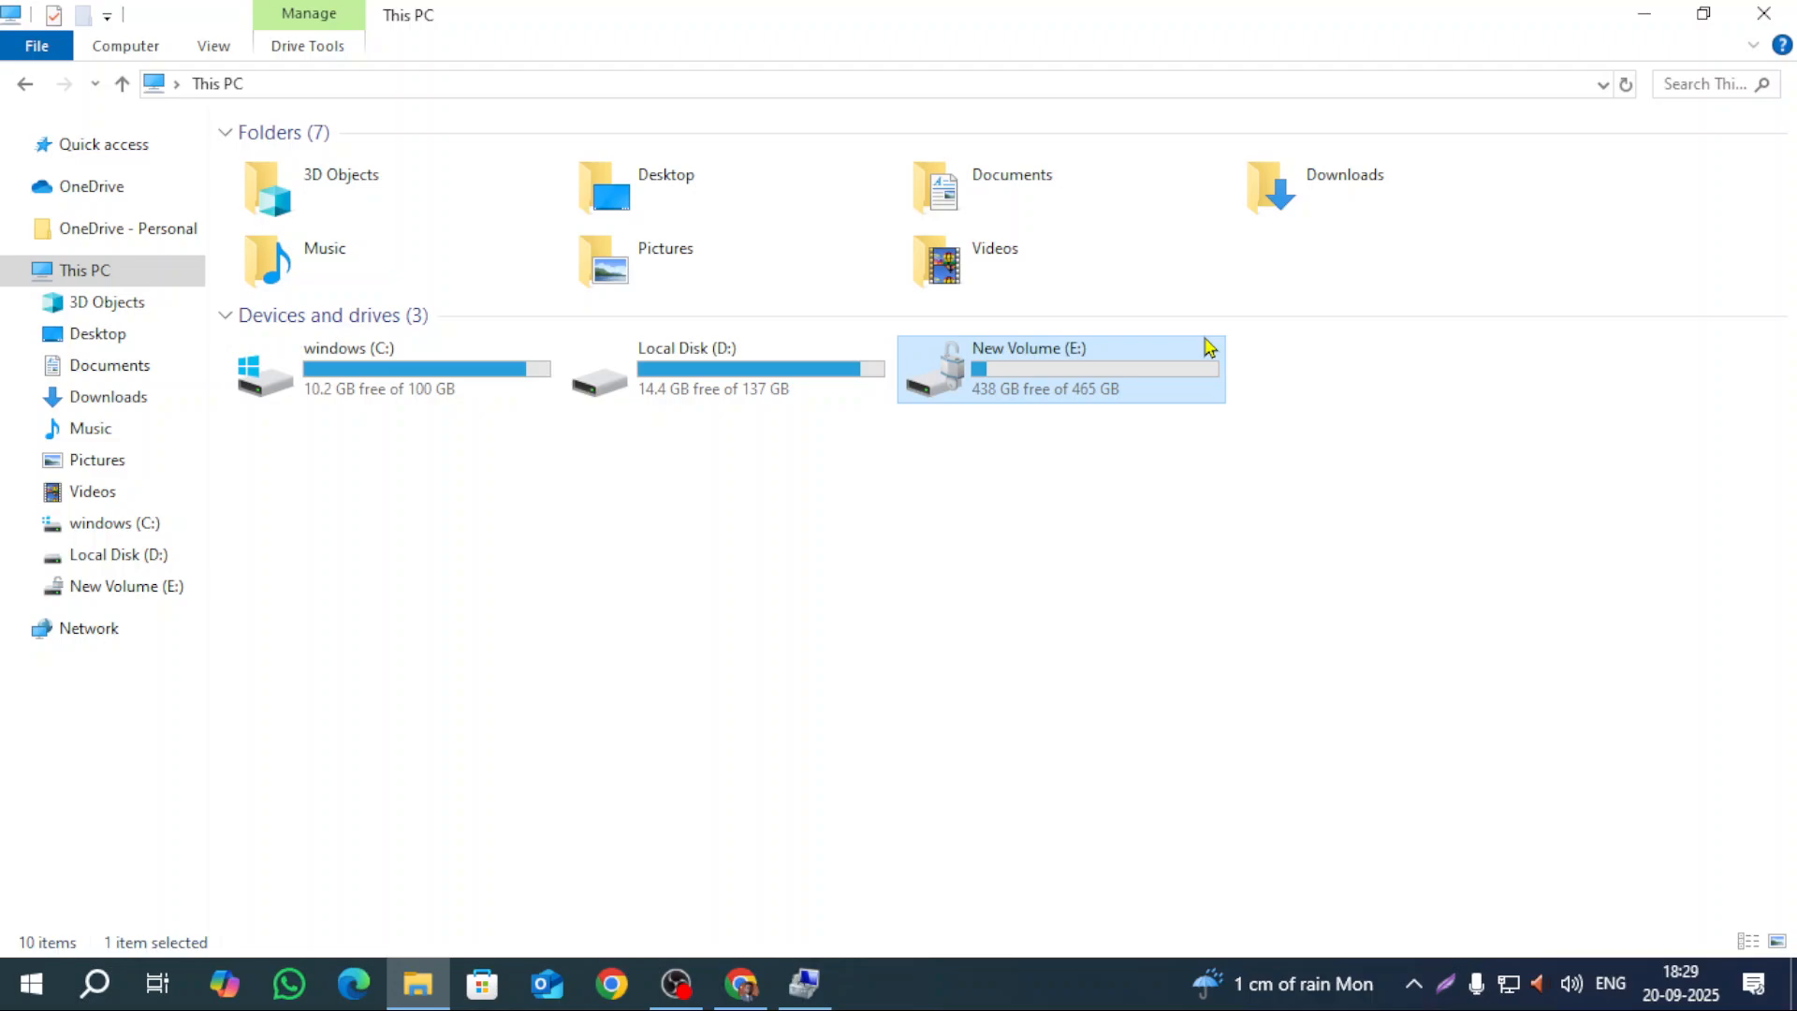
click(804, 982)
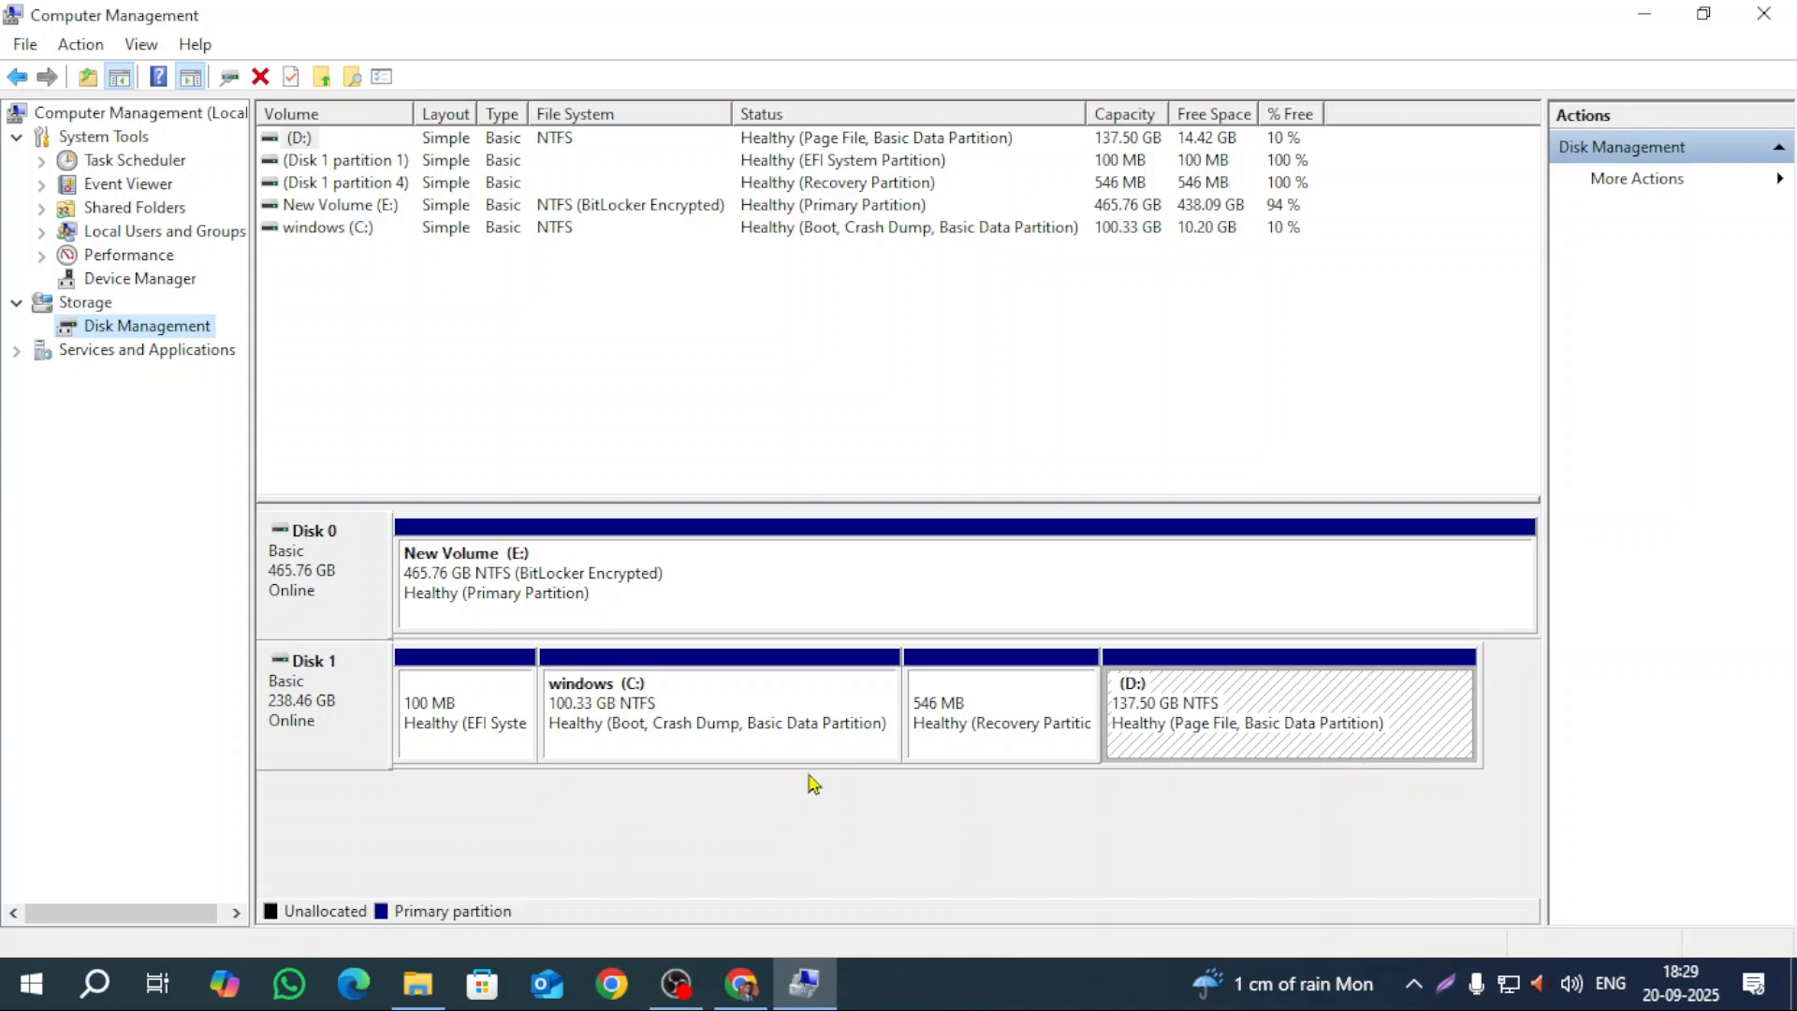
click(1629, 24)
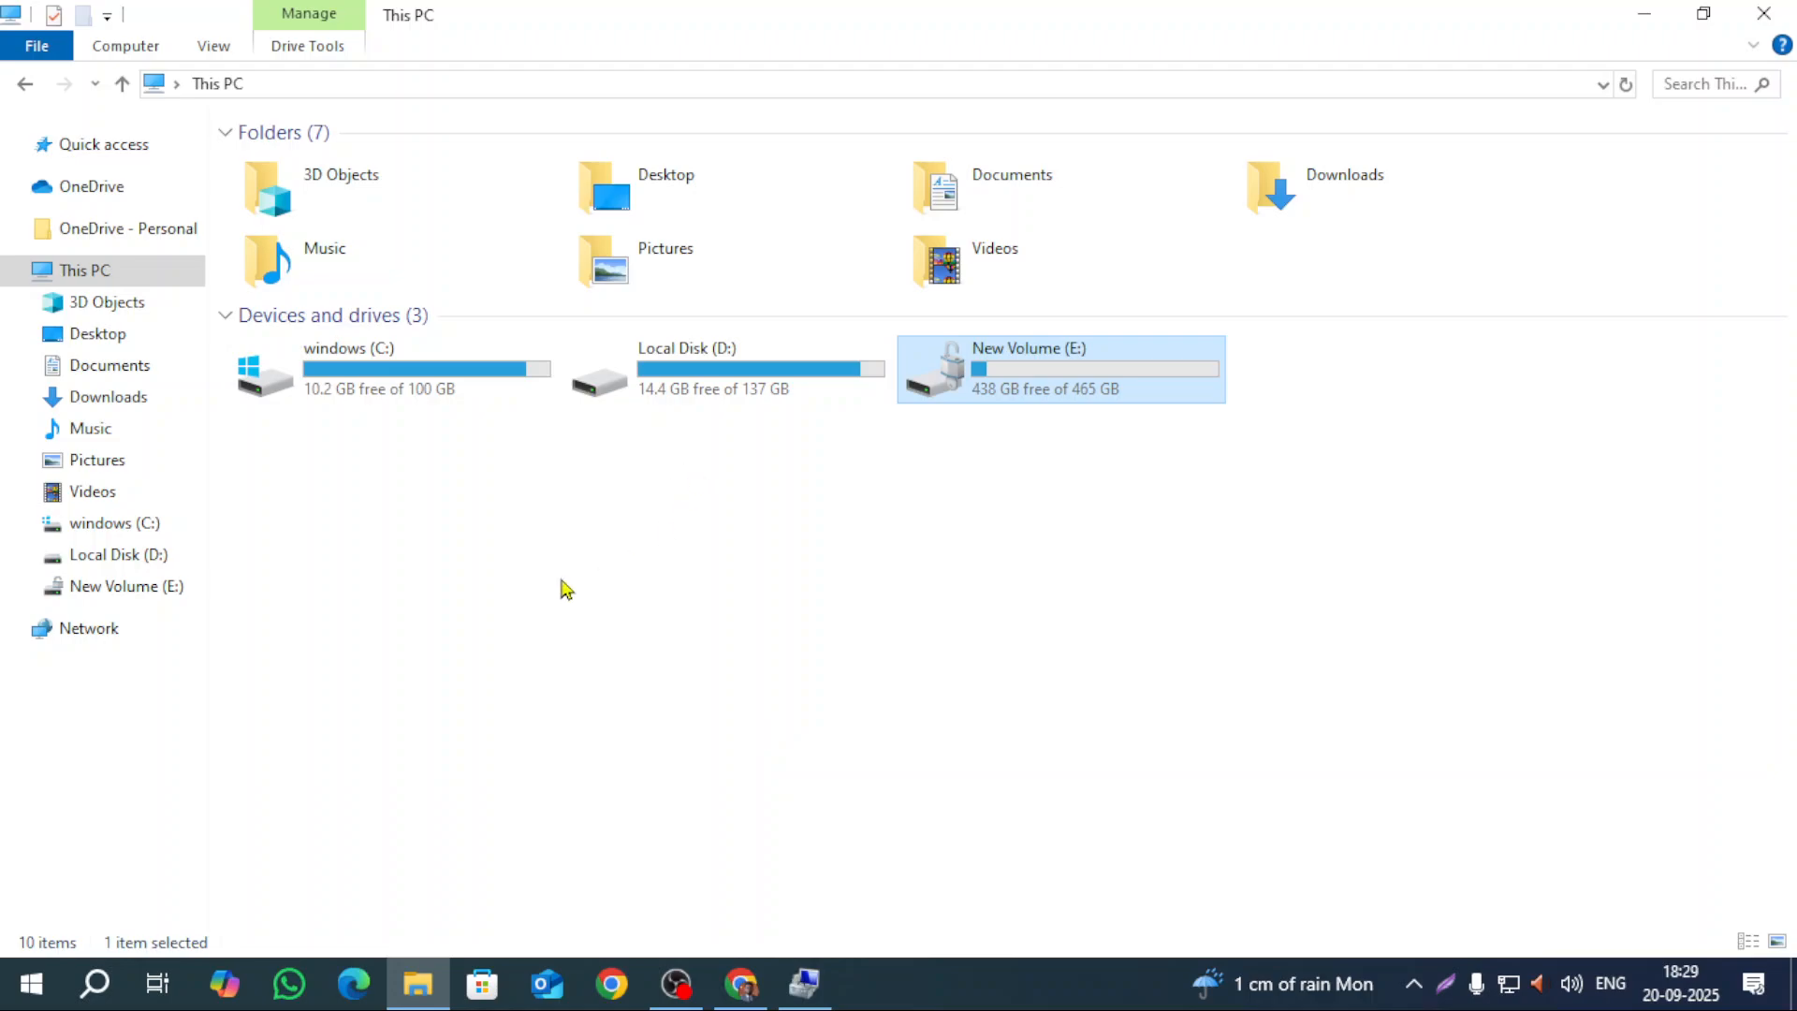
click(802, 986)
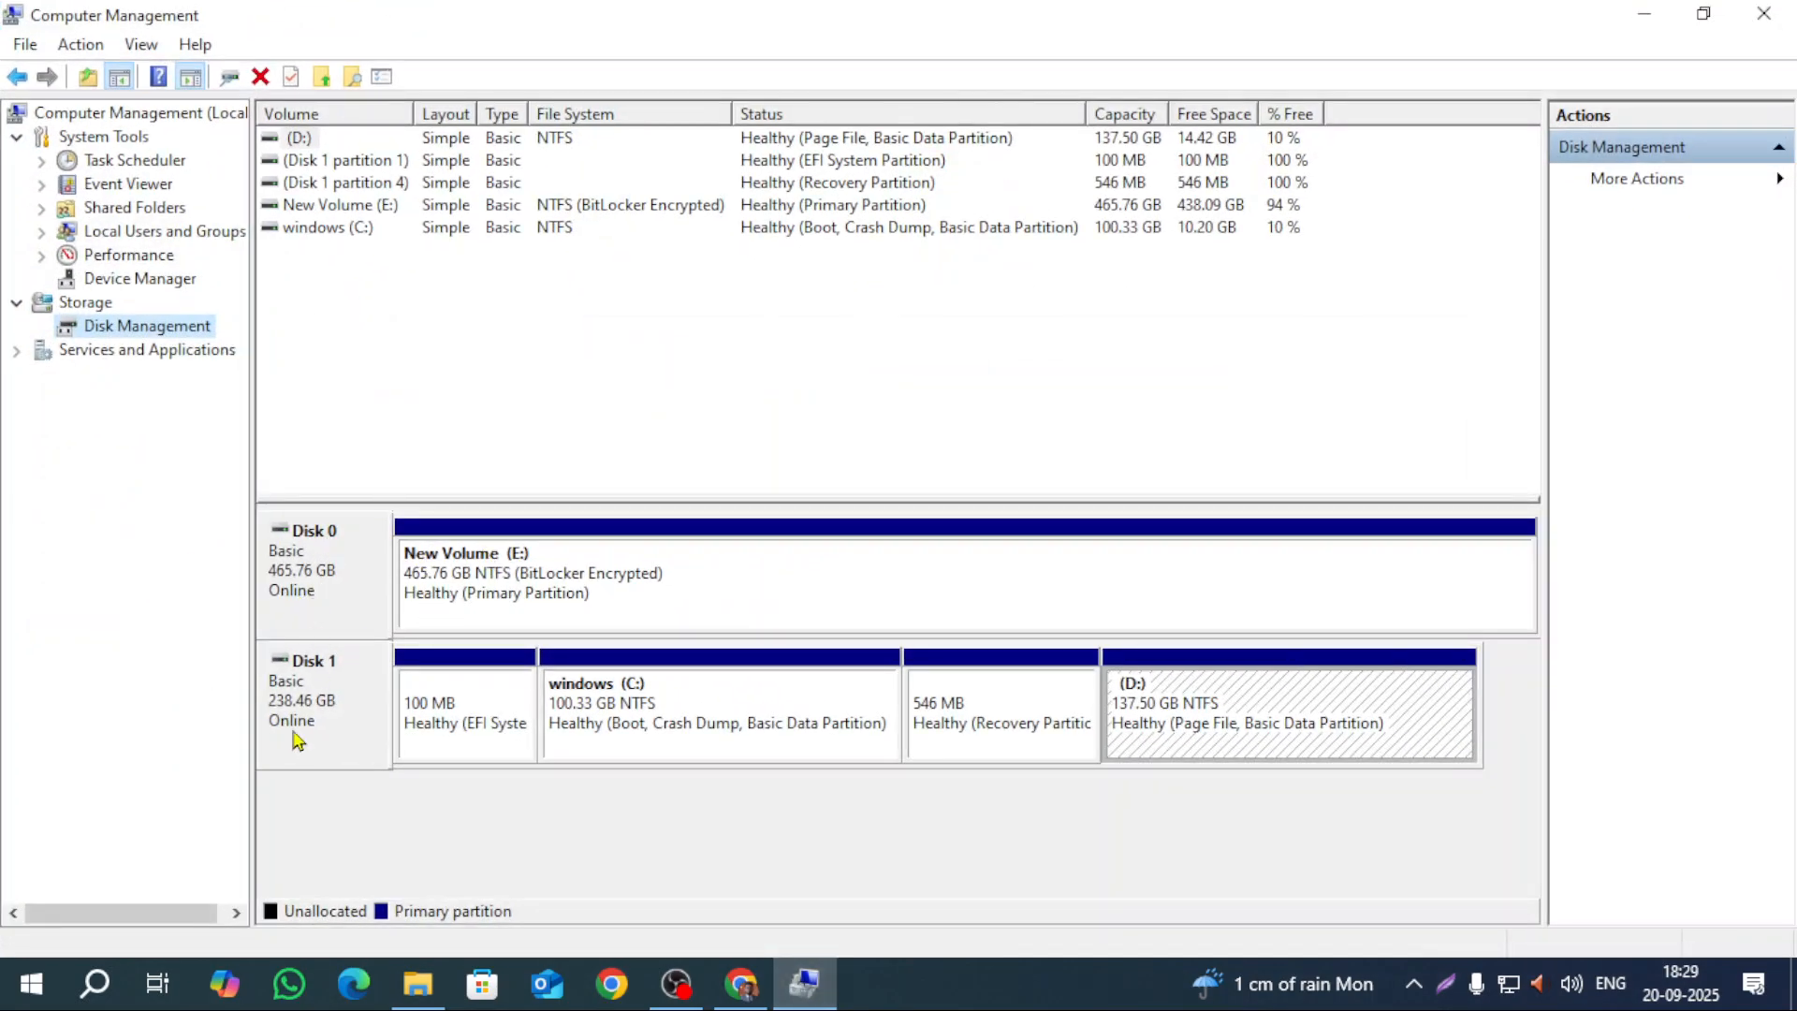
click(1632, 19)
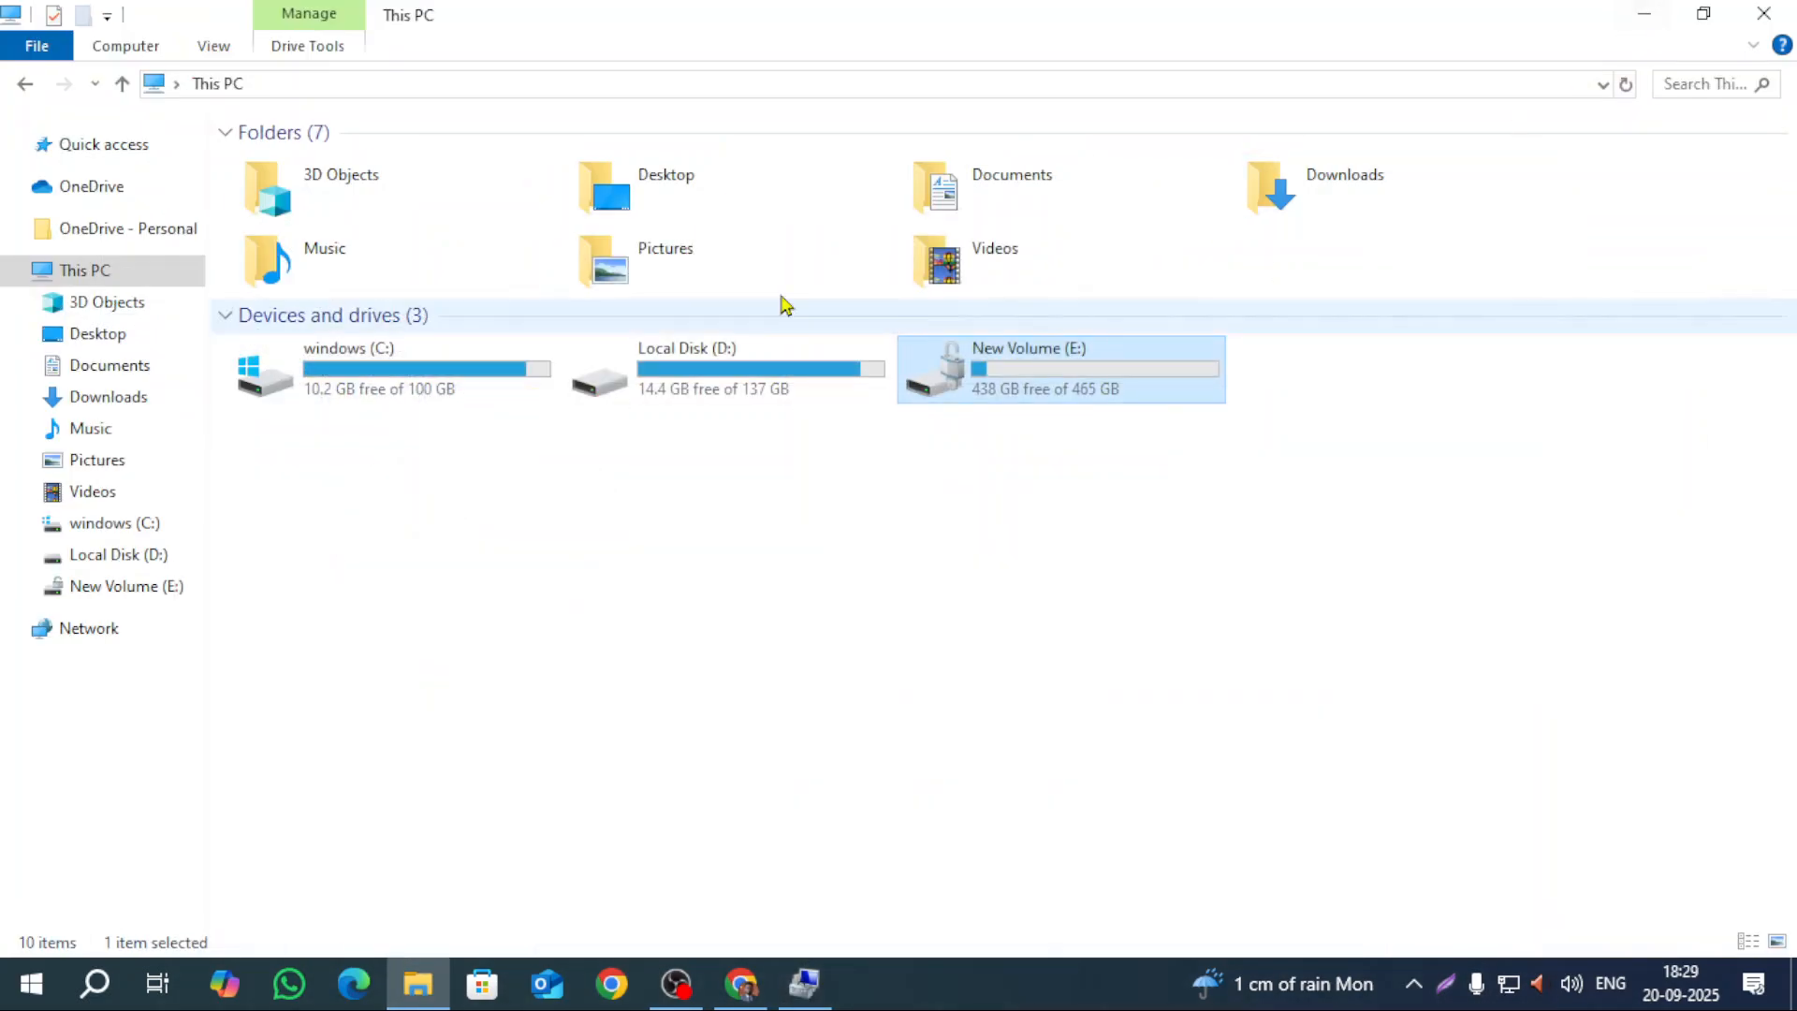
click(802, 986)
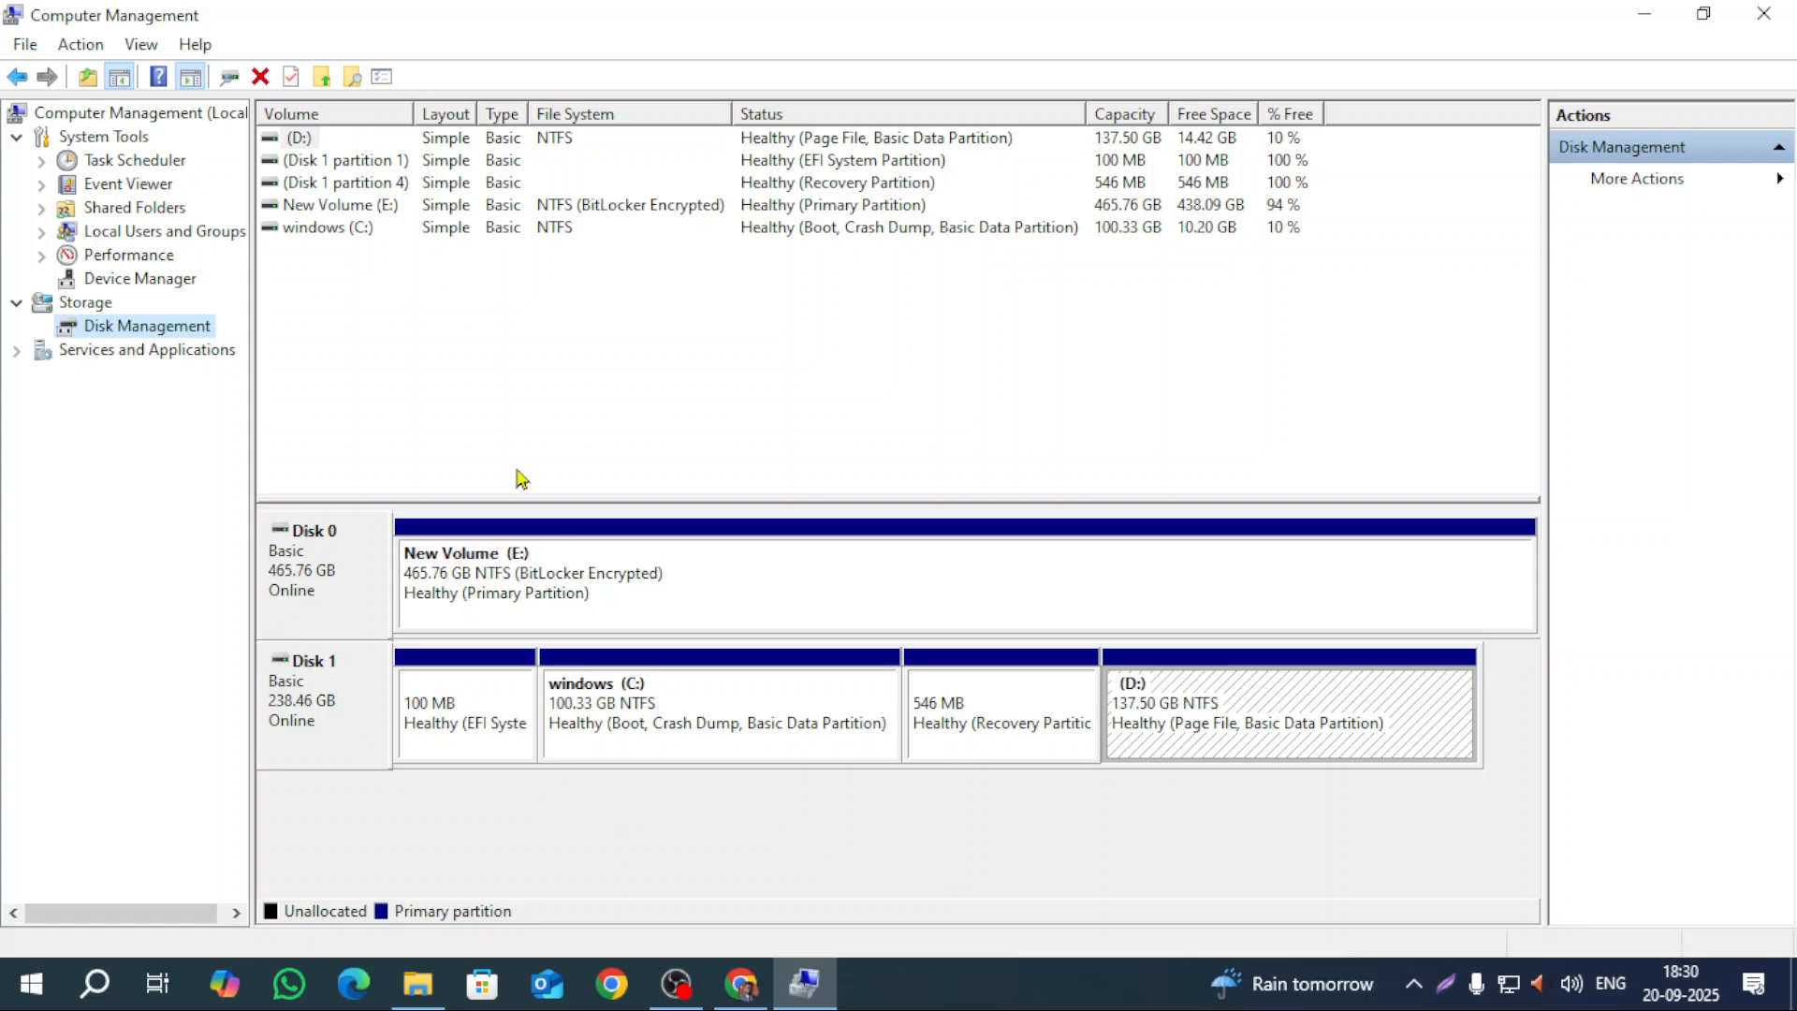
click(388, 208)
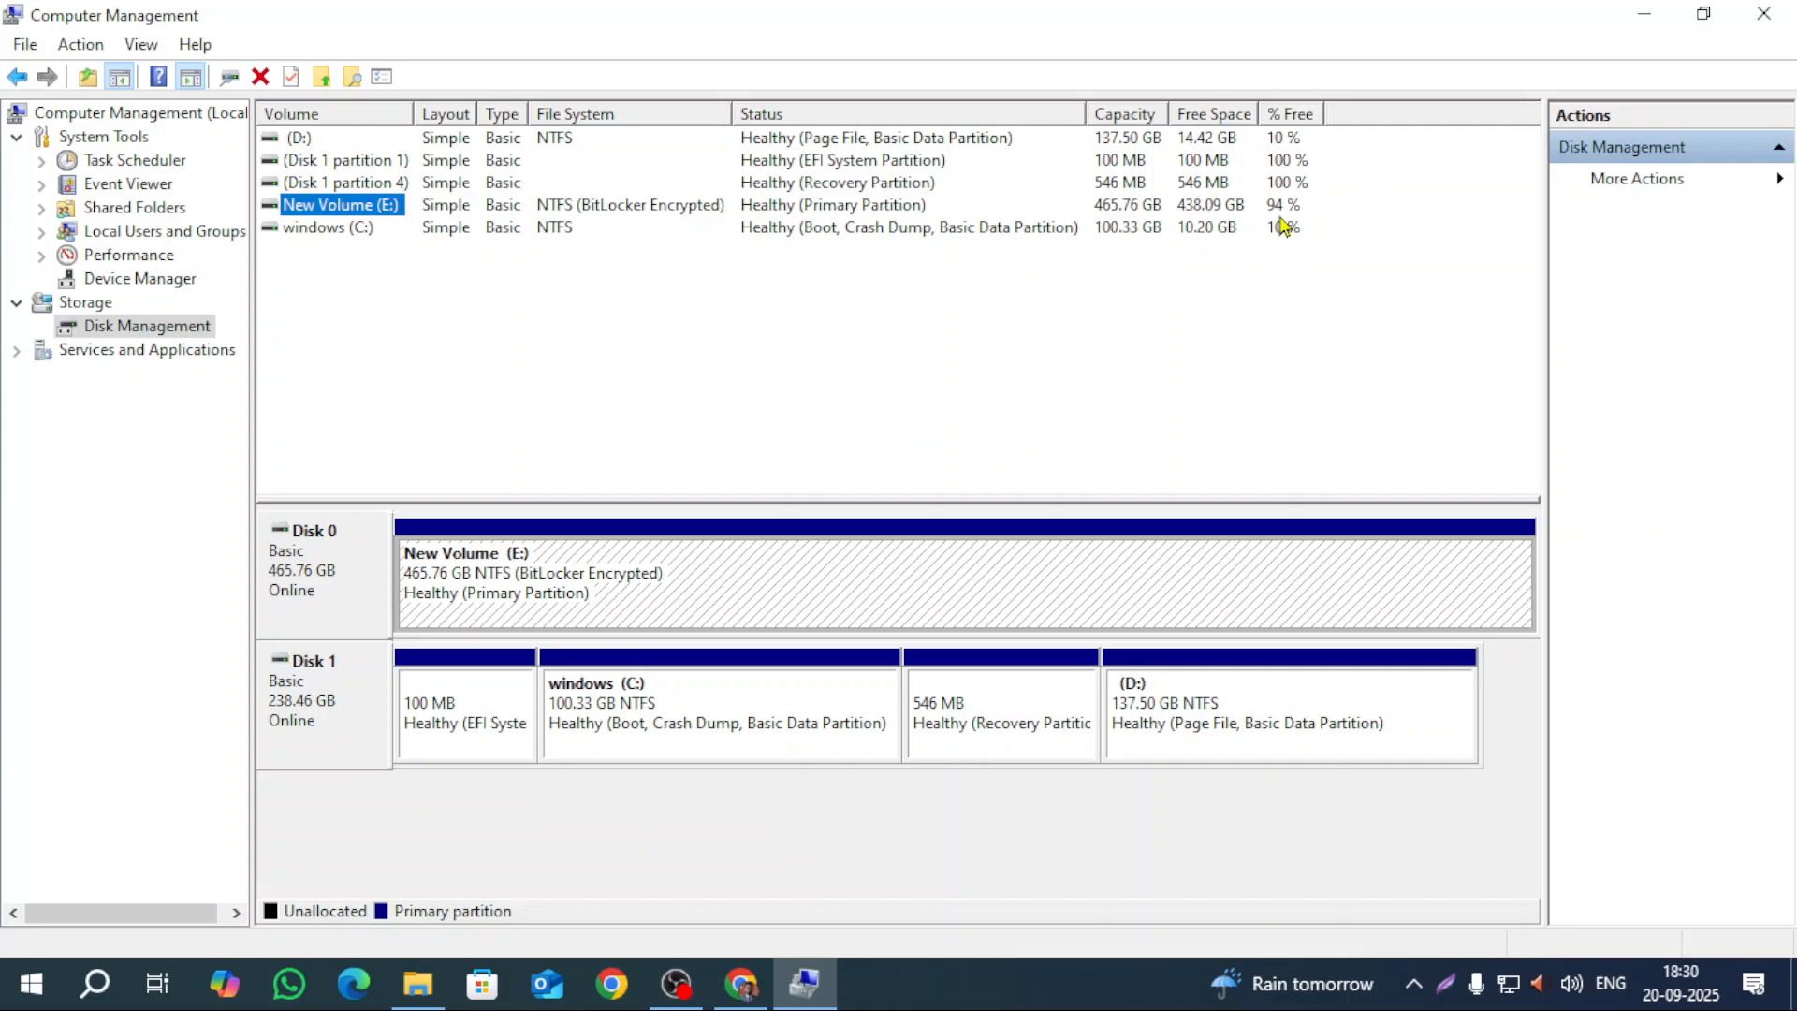
Step: Open Shrink Volume for New Volume (E:) on Disk 0 and select the 448551 MB shrink amount
click(799, 576)
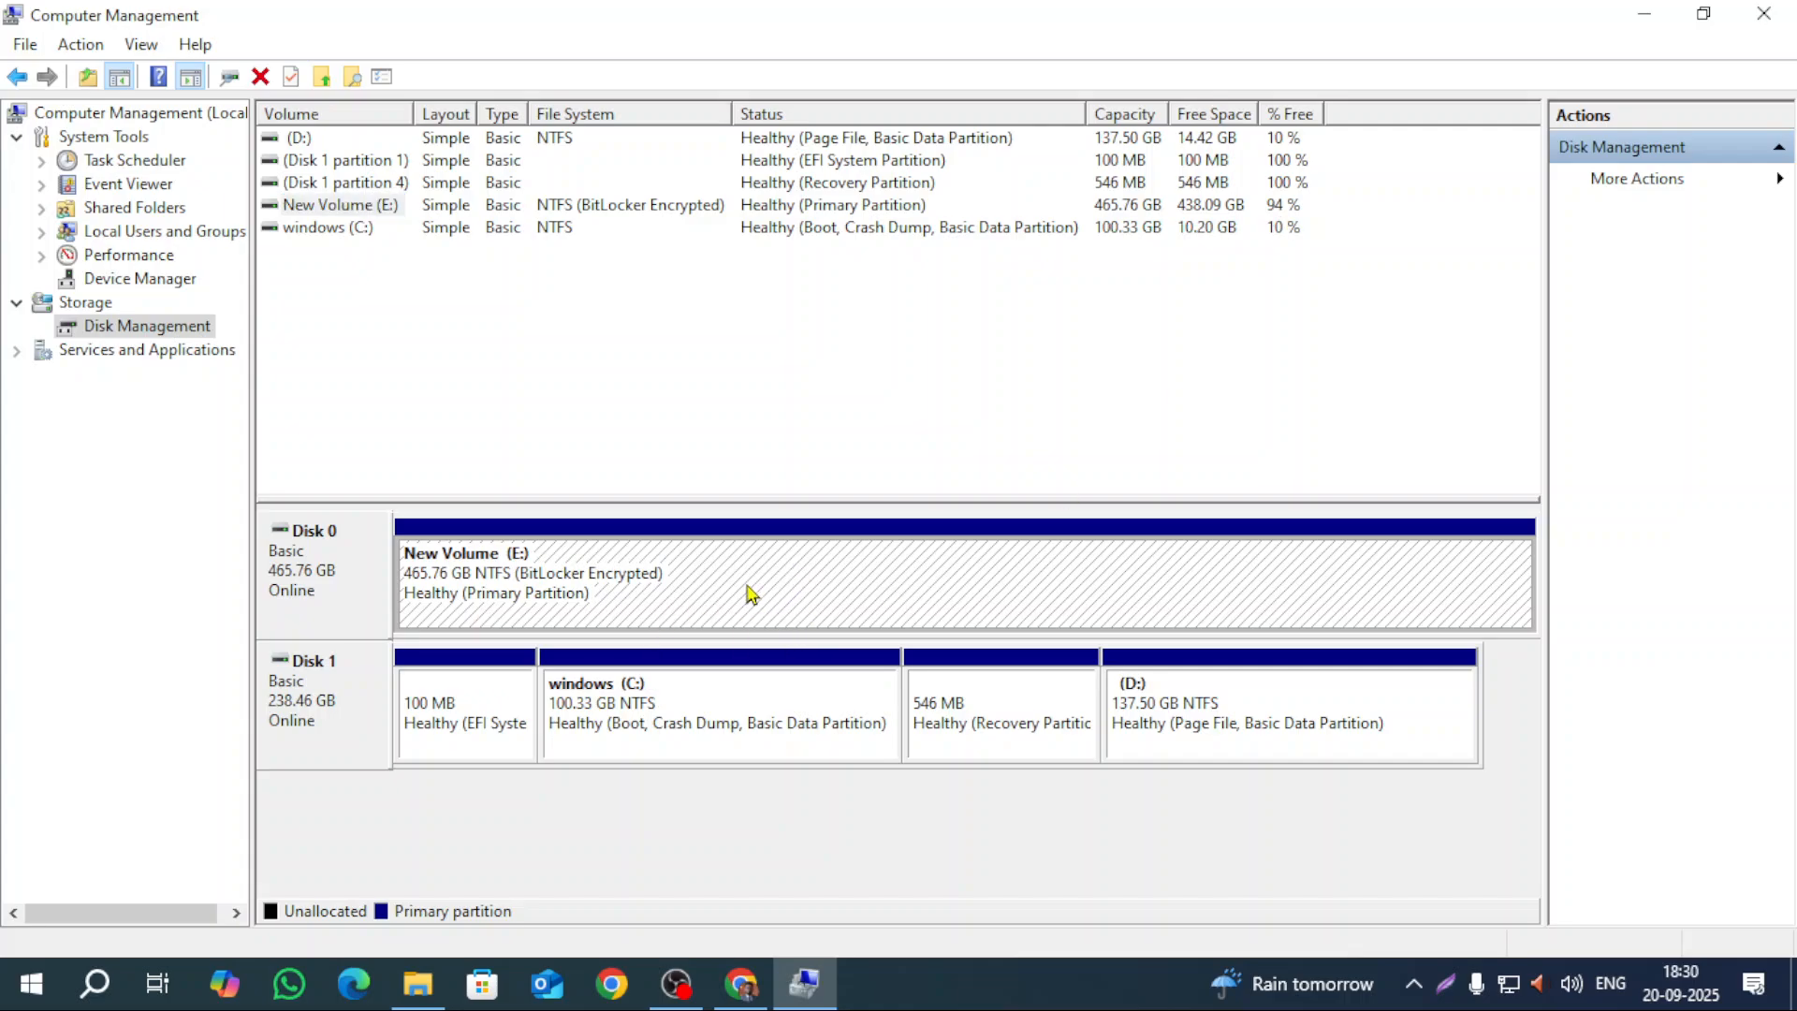
right_click(739, 578)
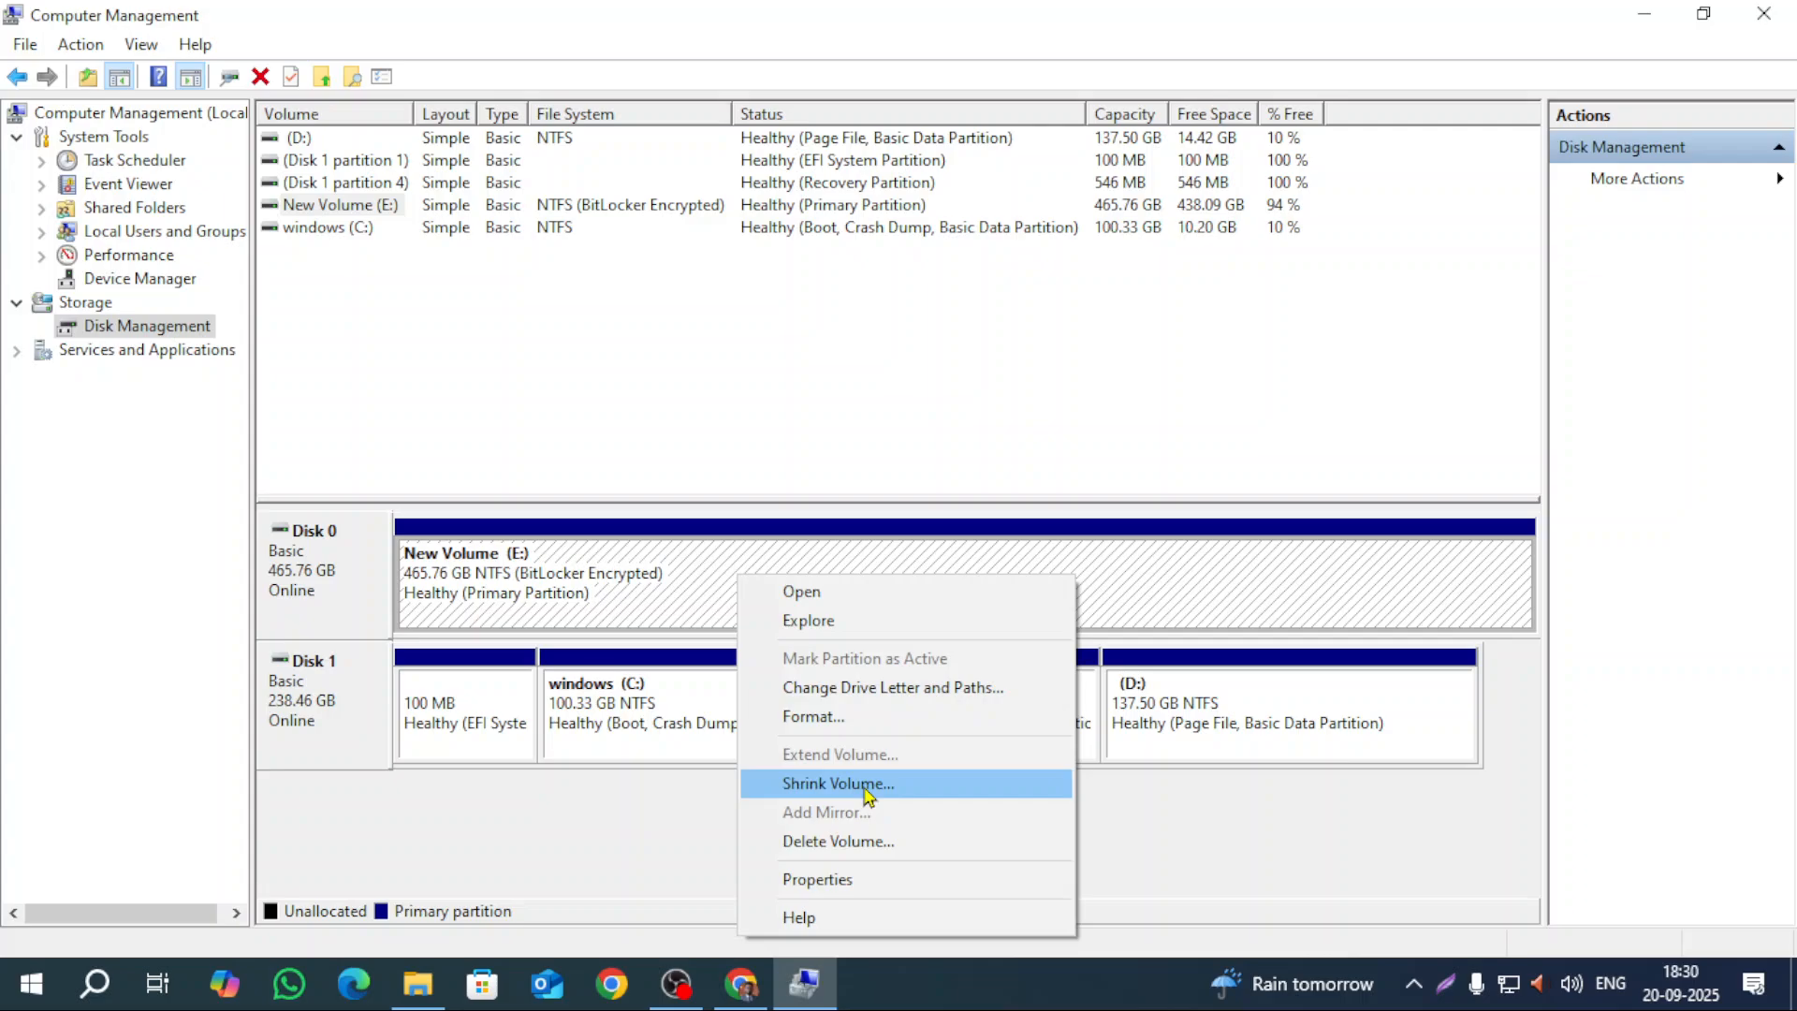
click(865, 791)
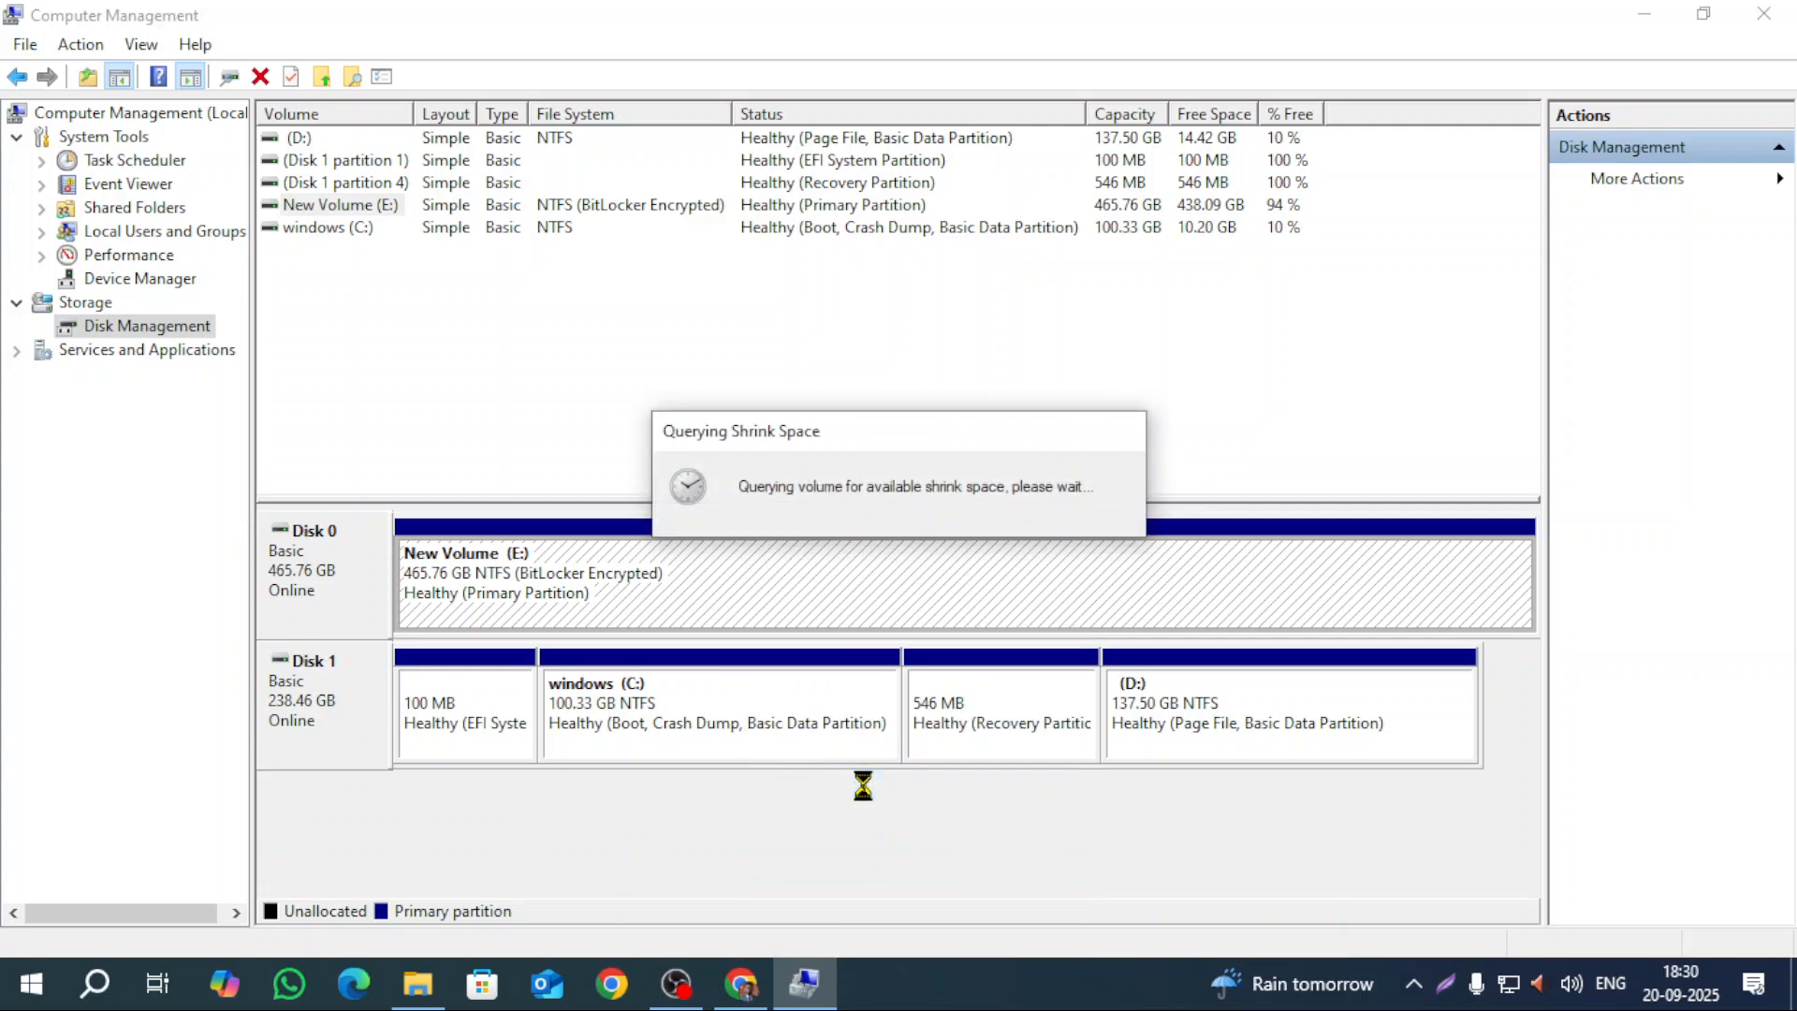
drag(915, 297, 857, 321)
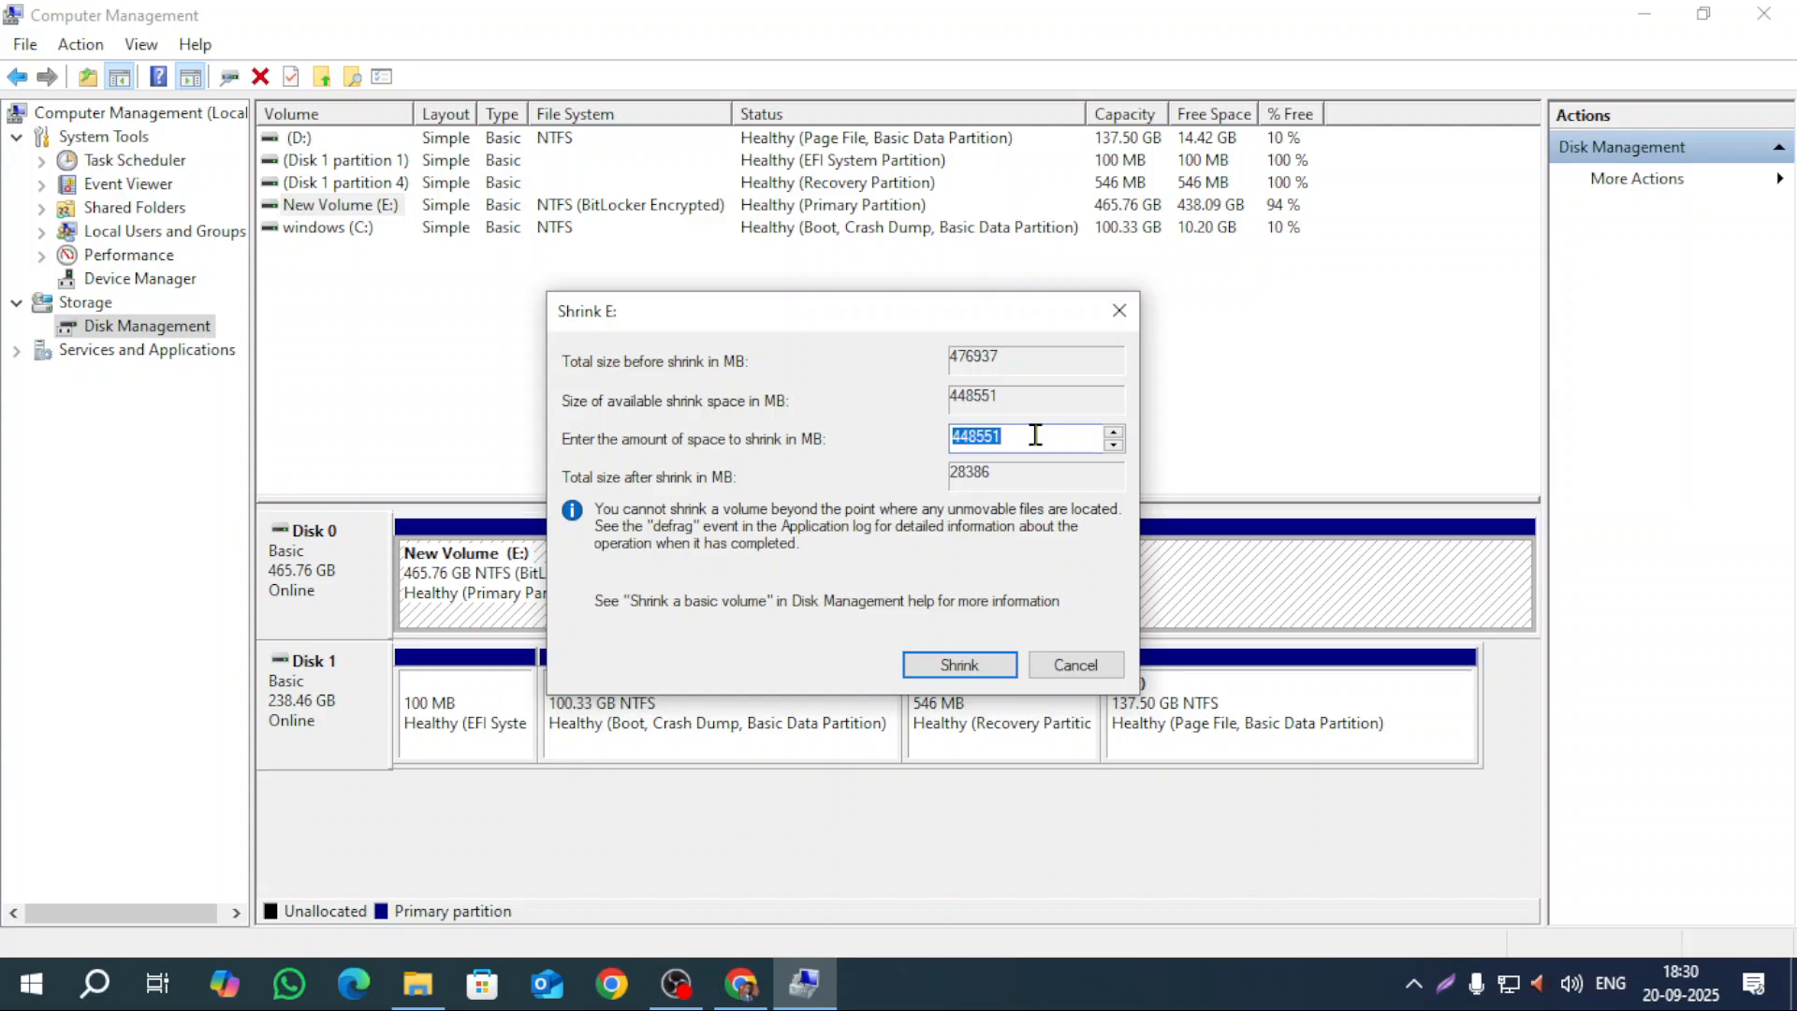
click(1054, 449)
double_click(1054, 449)
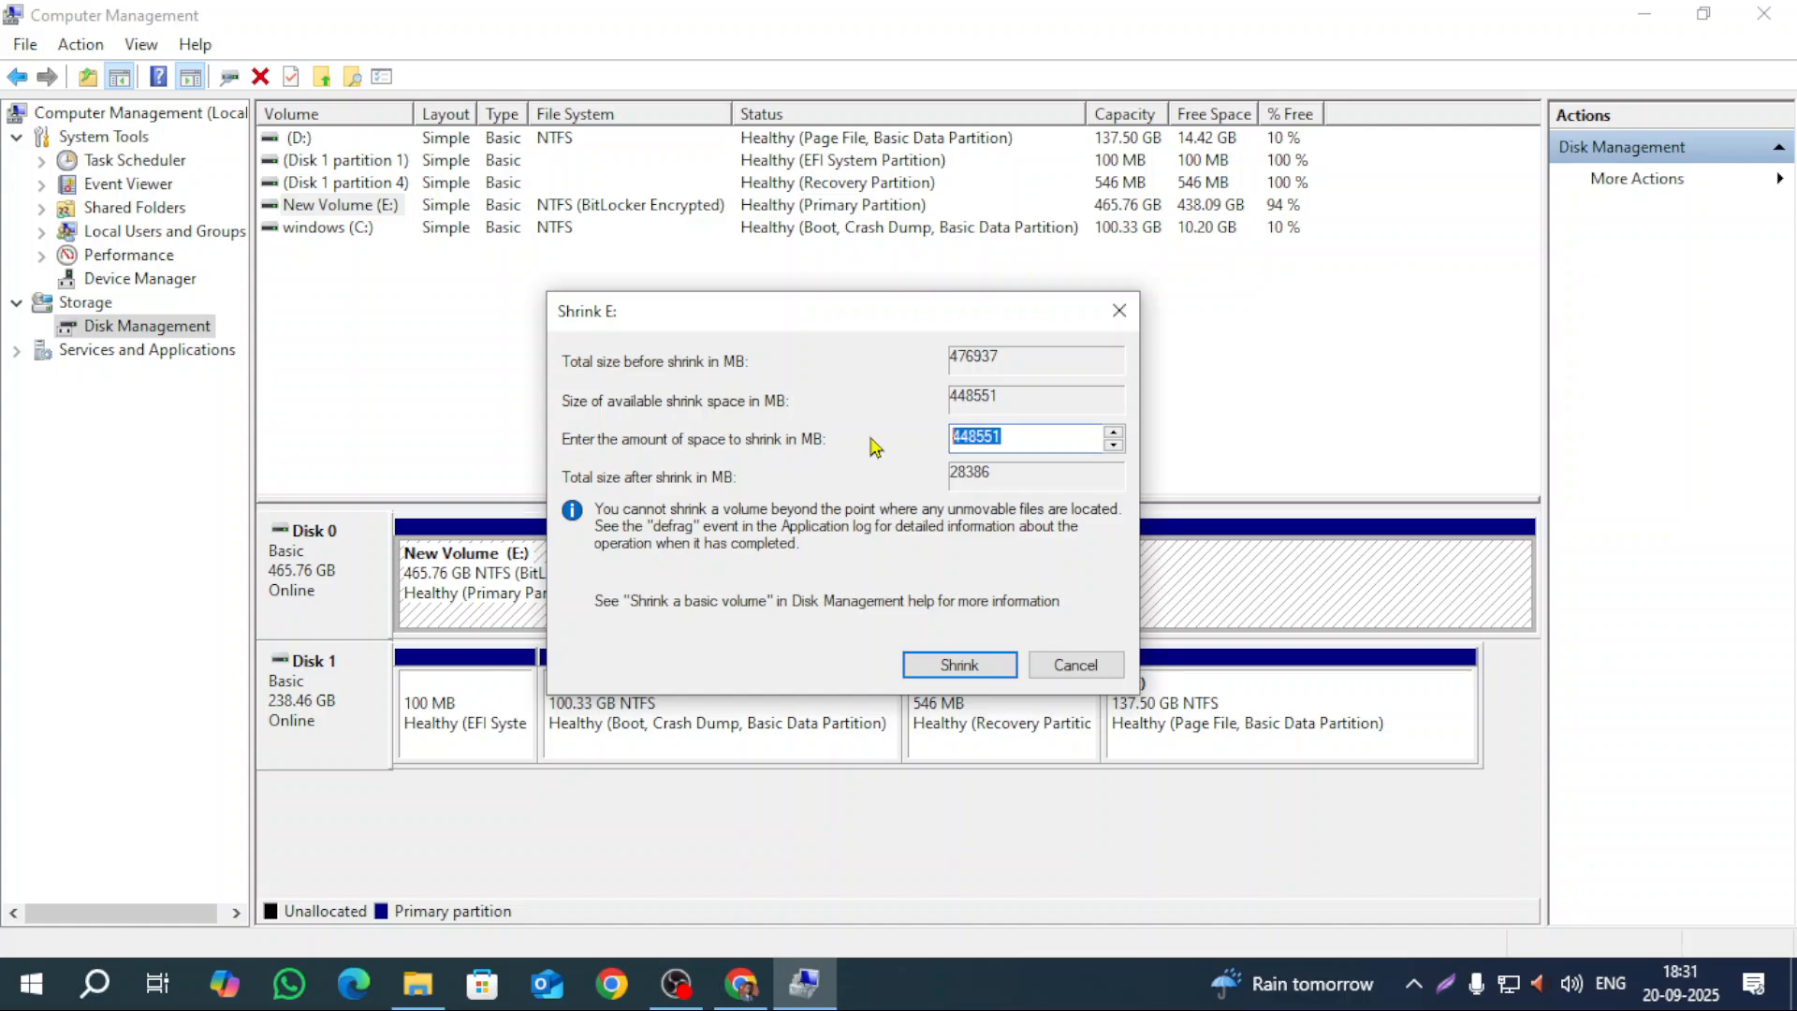
click(1051, 439)
drag(1063, 434, 241, 414)
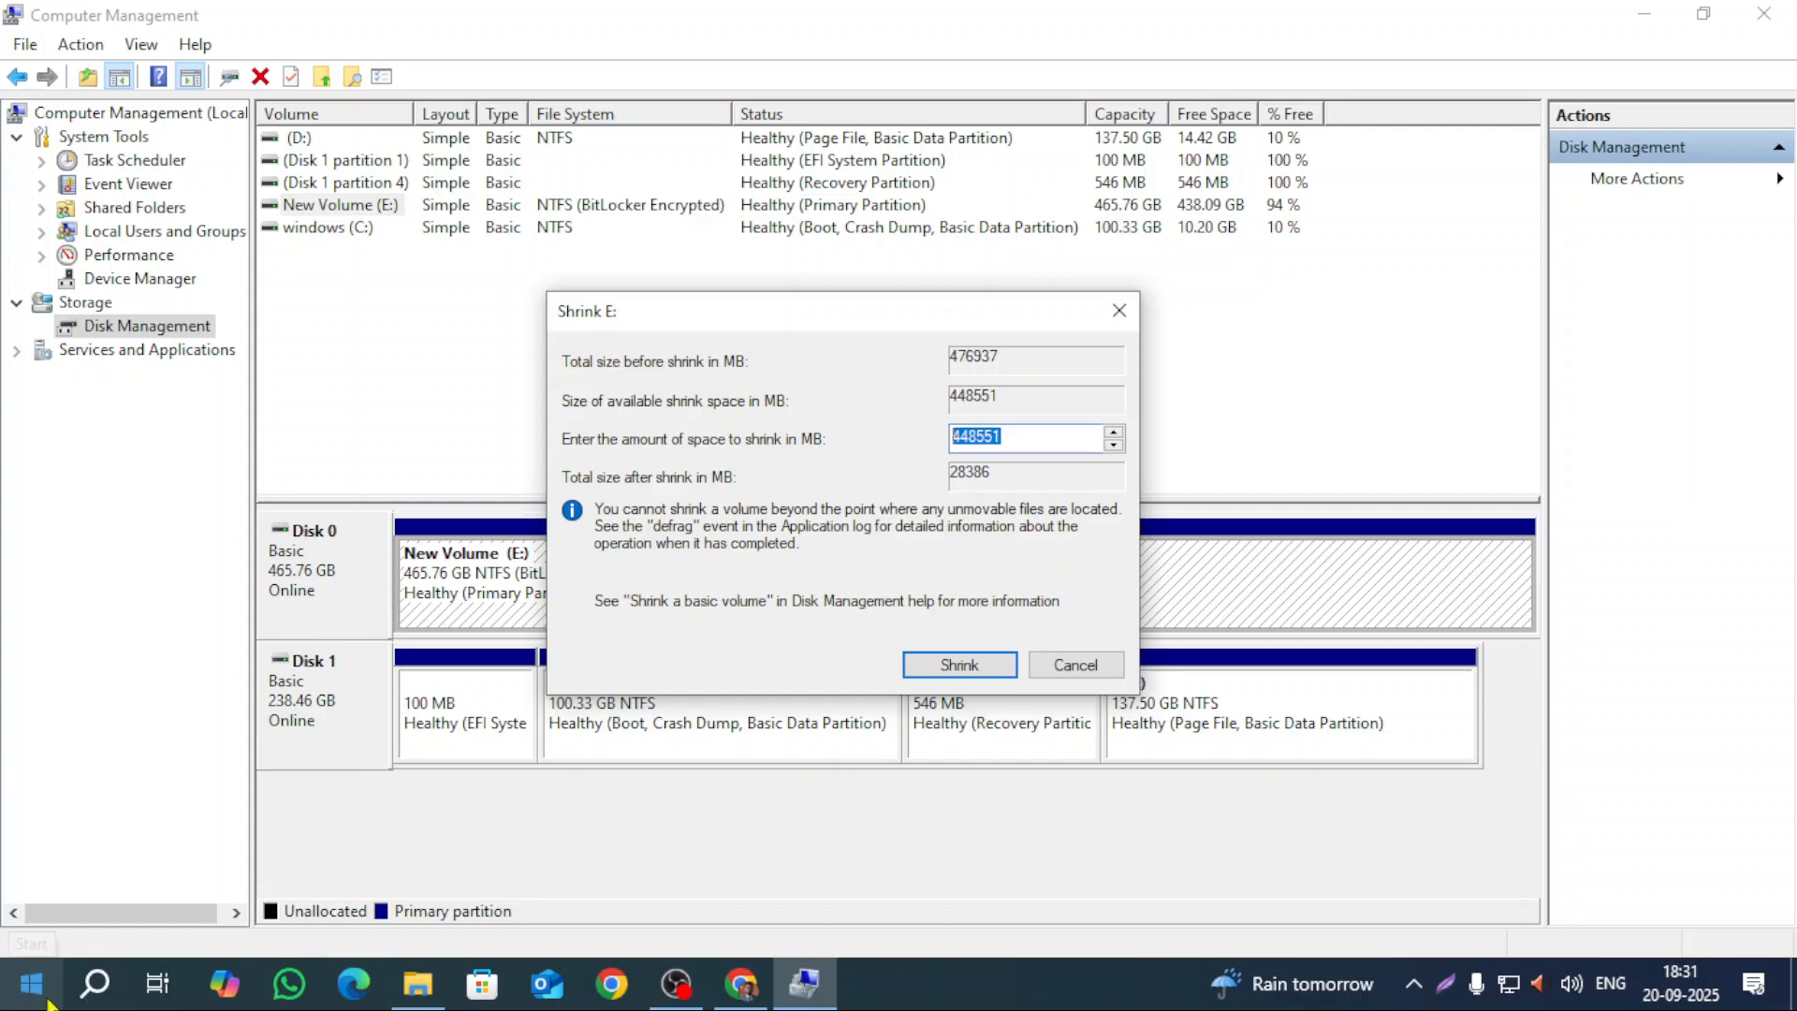
Step: Use Calculator to compute 10 × 1024 = 10,240 MB, then close it
click(96, 984)
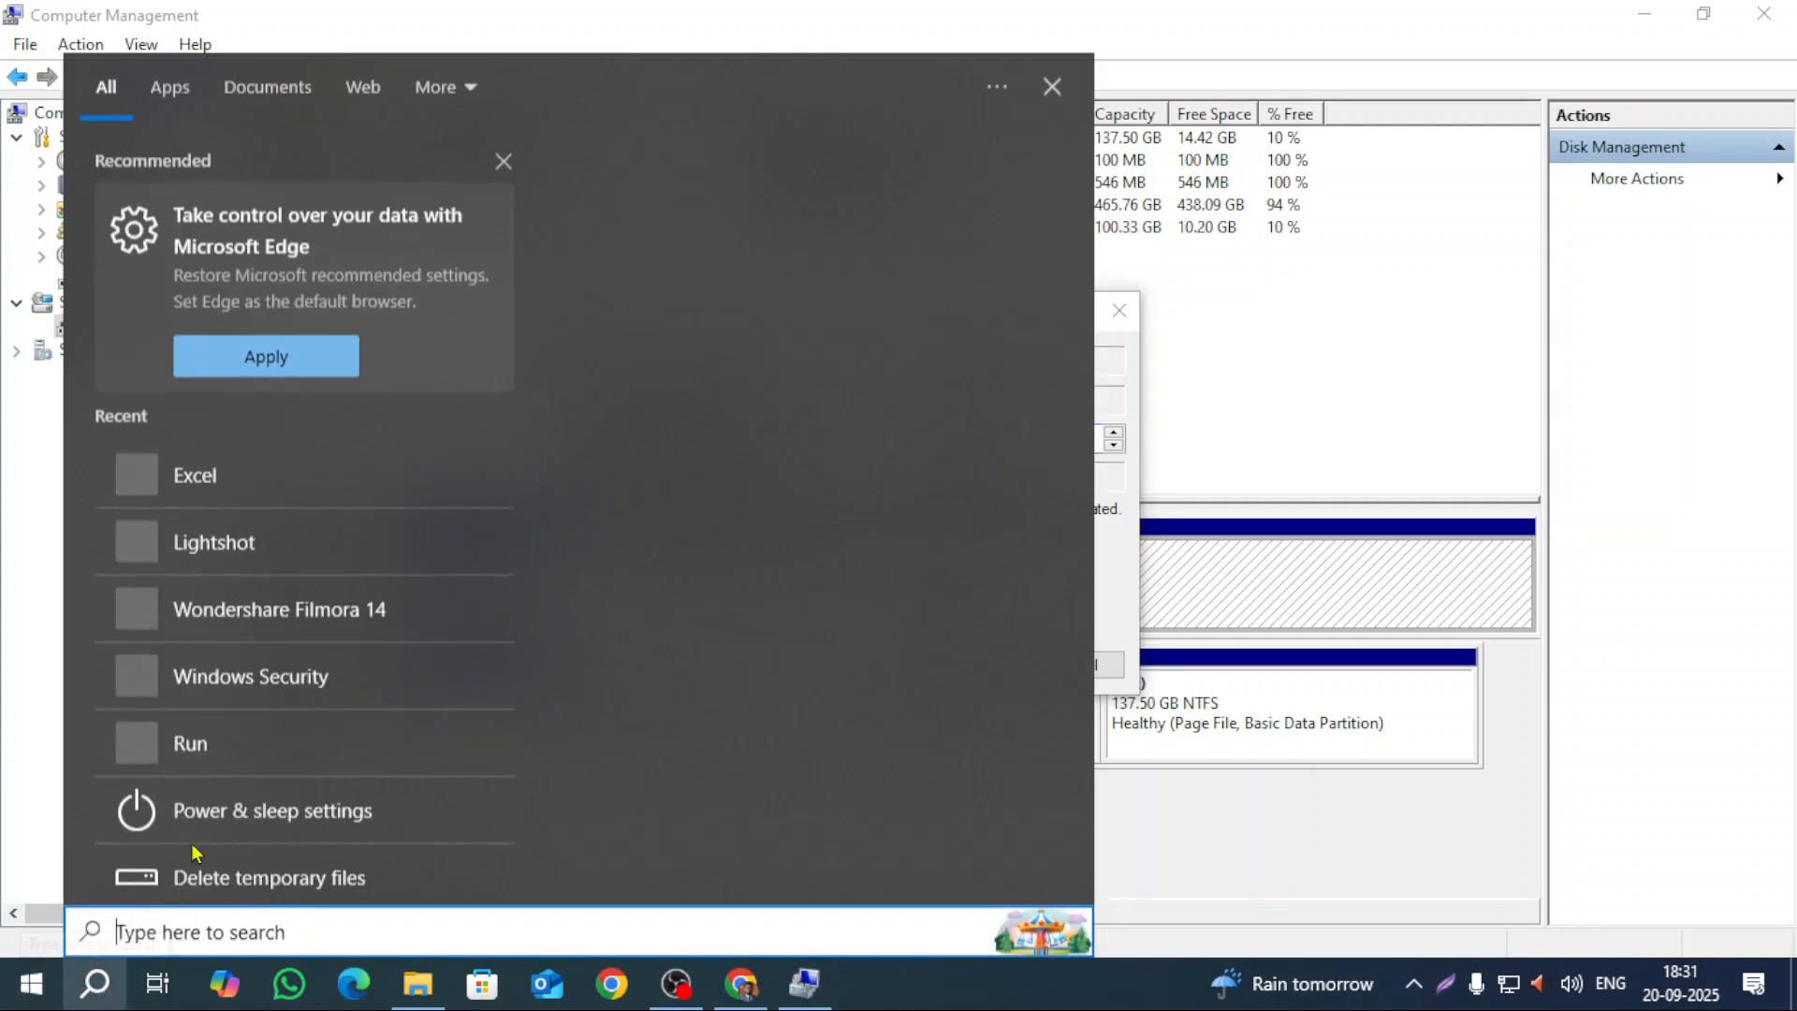
text(ca)
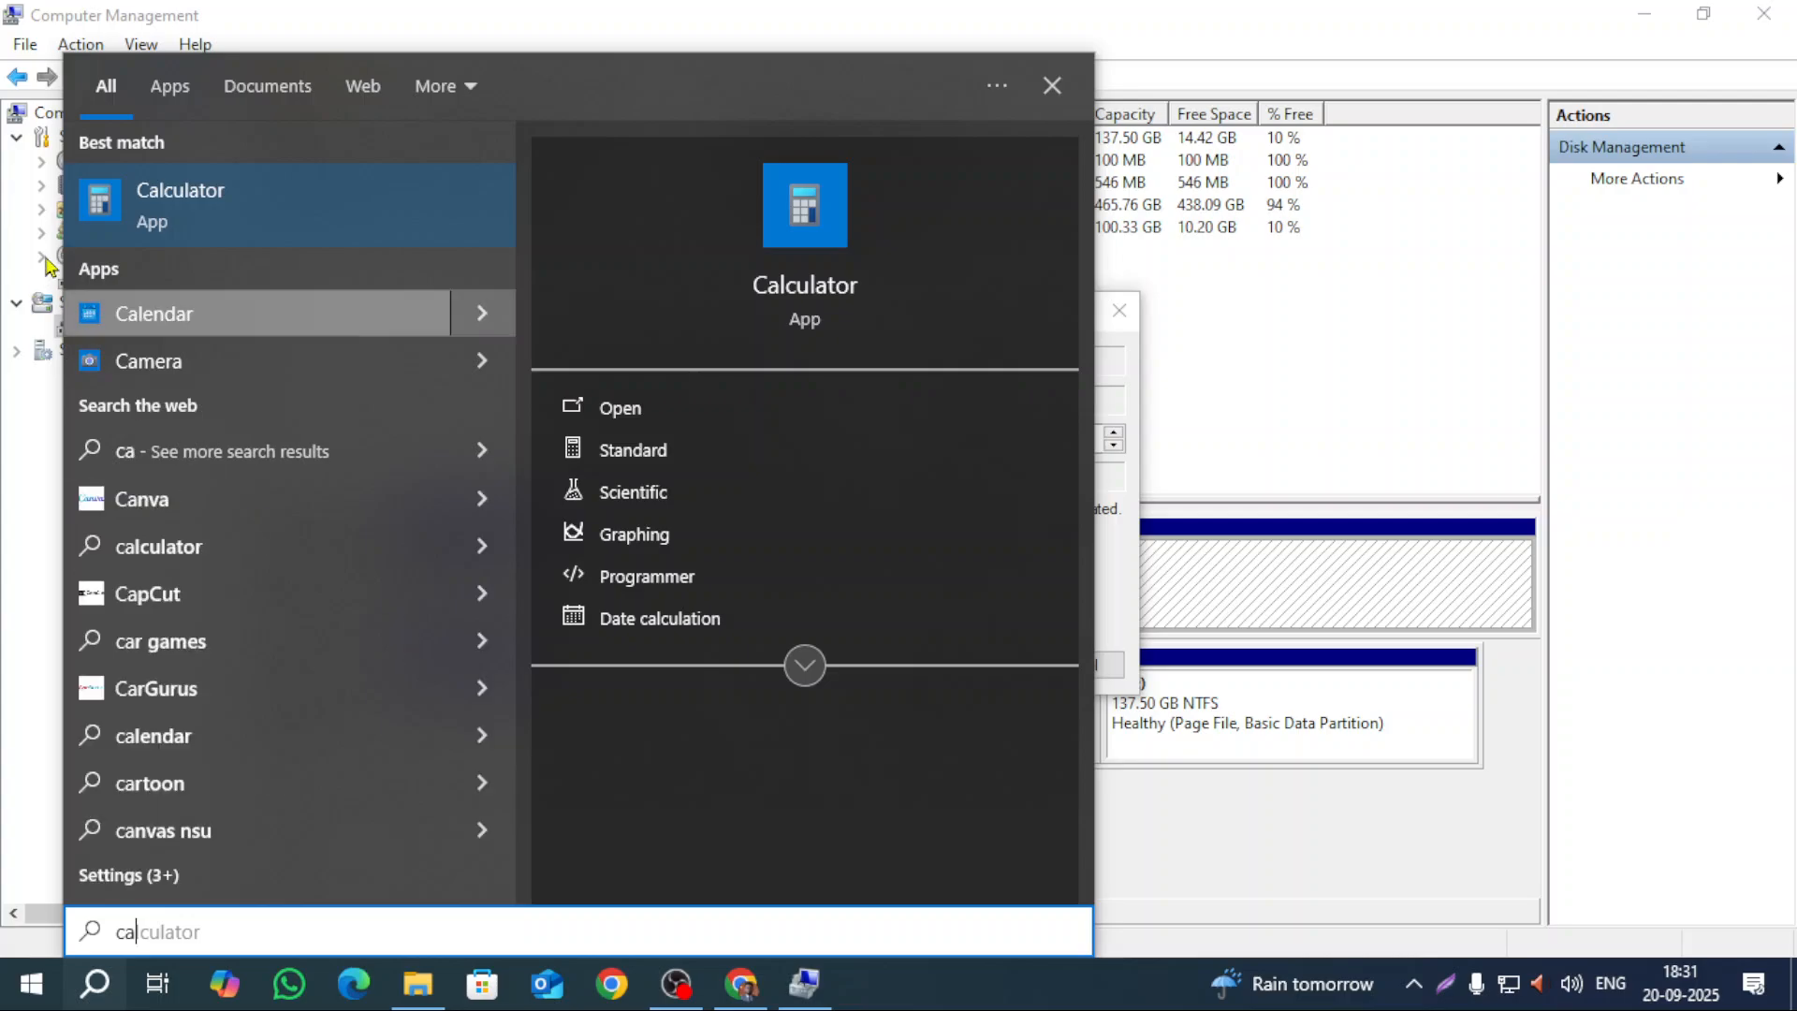
click(182, 222)
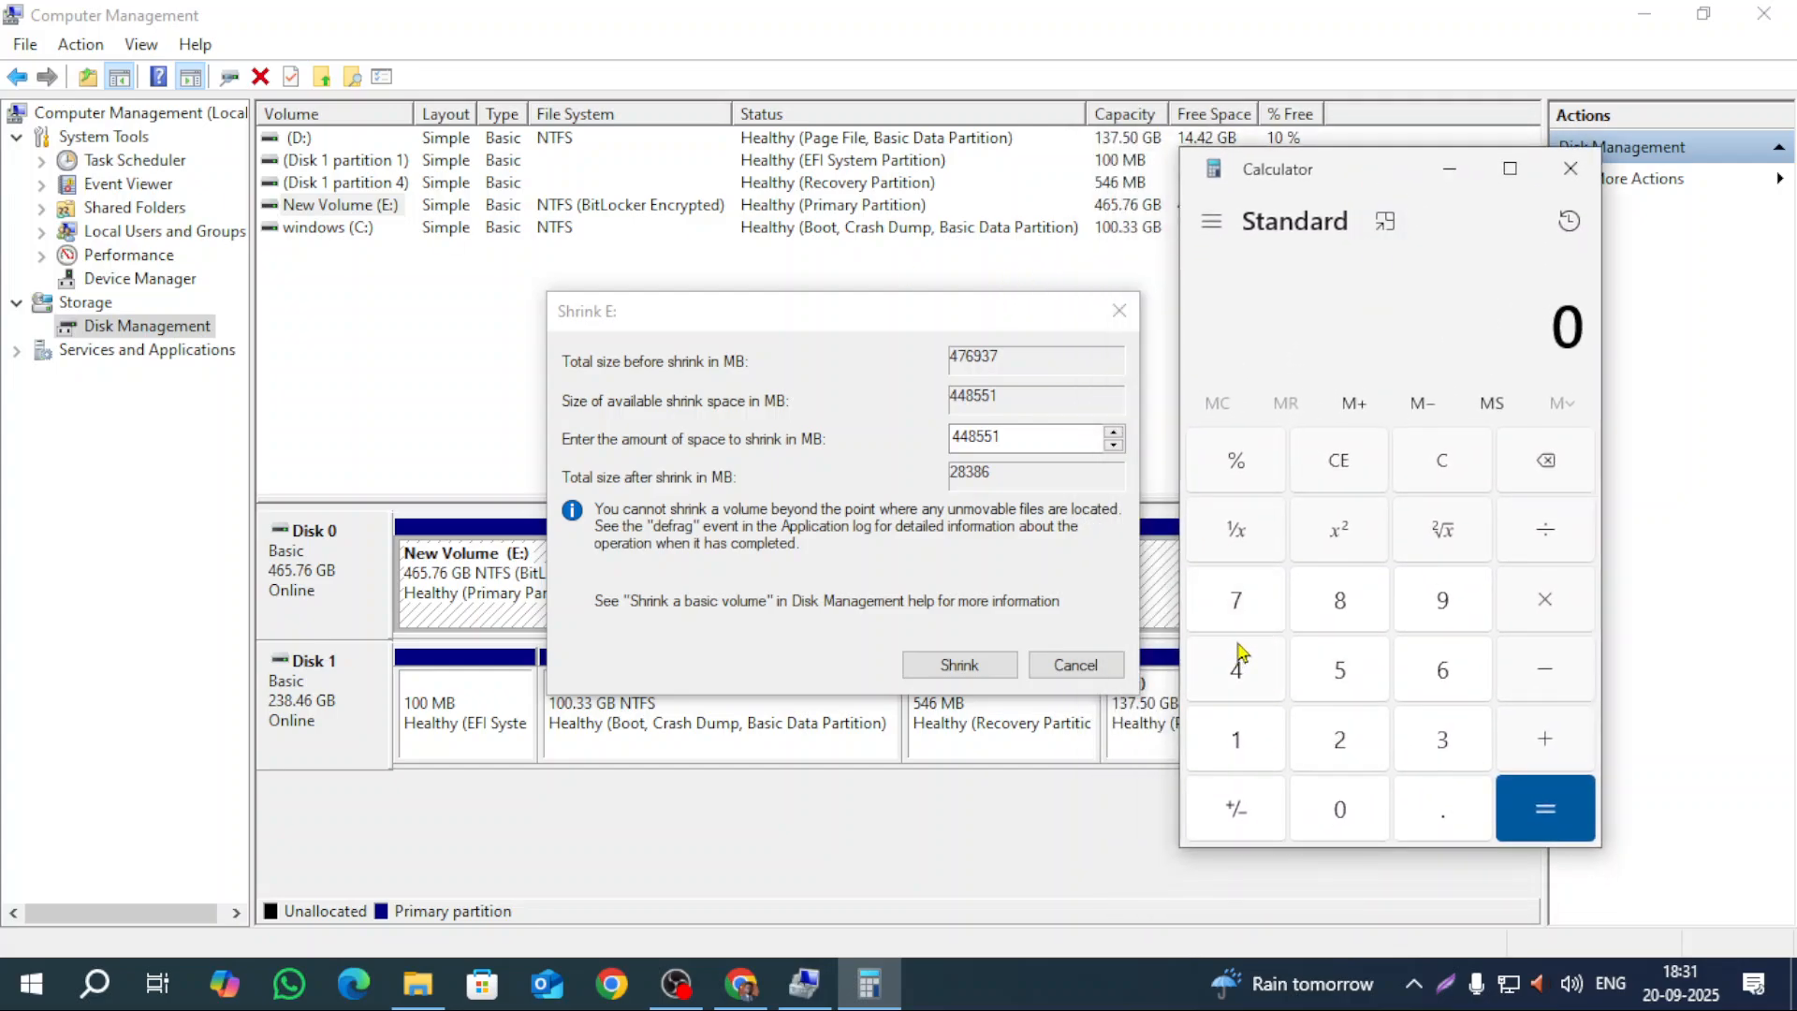
click(1225, 744)
click(1324, 819)
click(1546, 604)
click(1225, 748)
click(1320, 805)
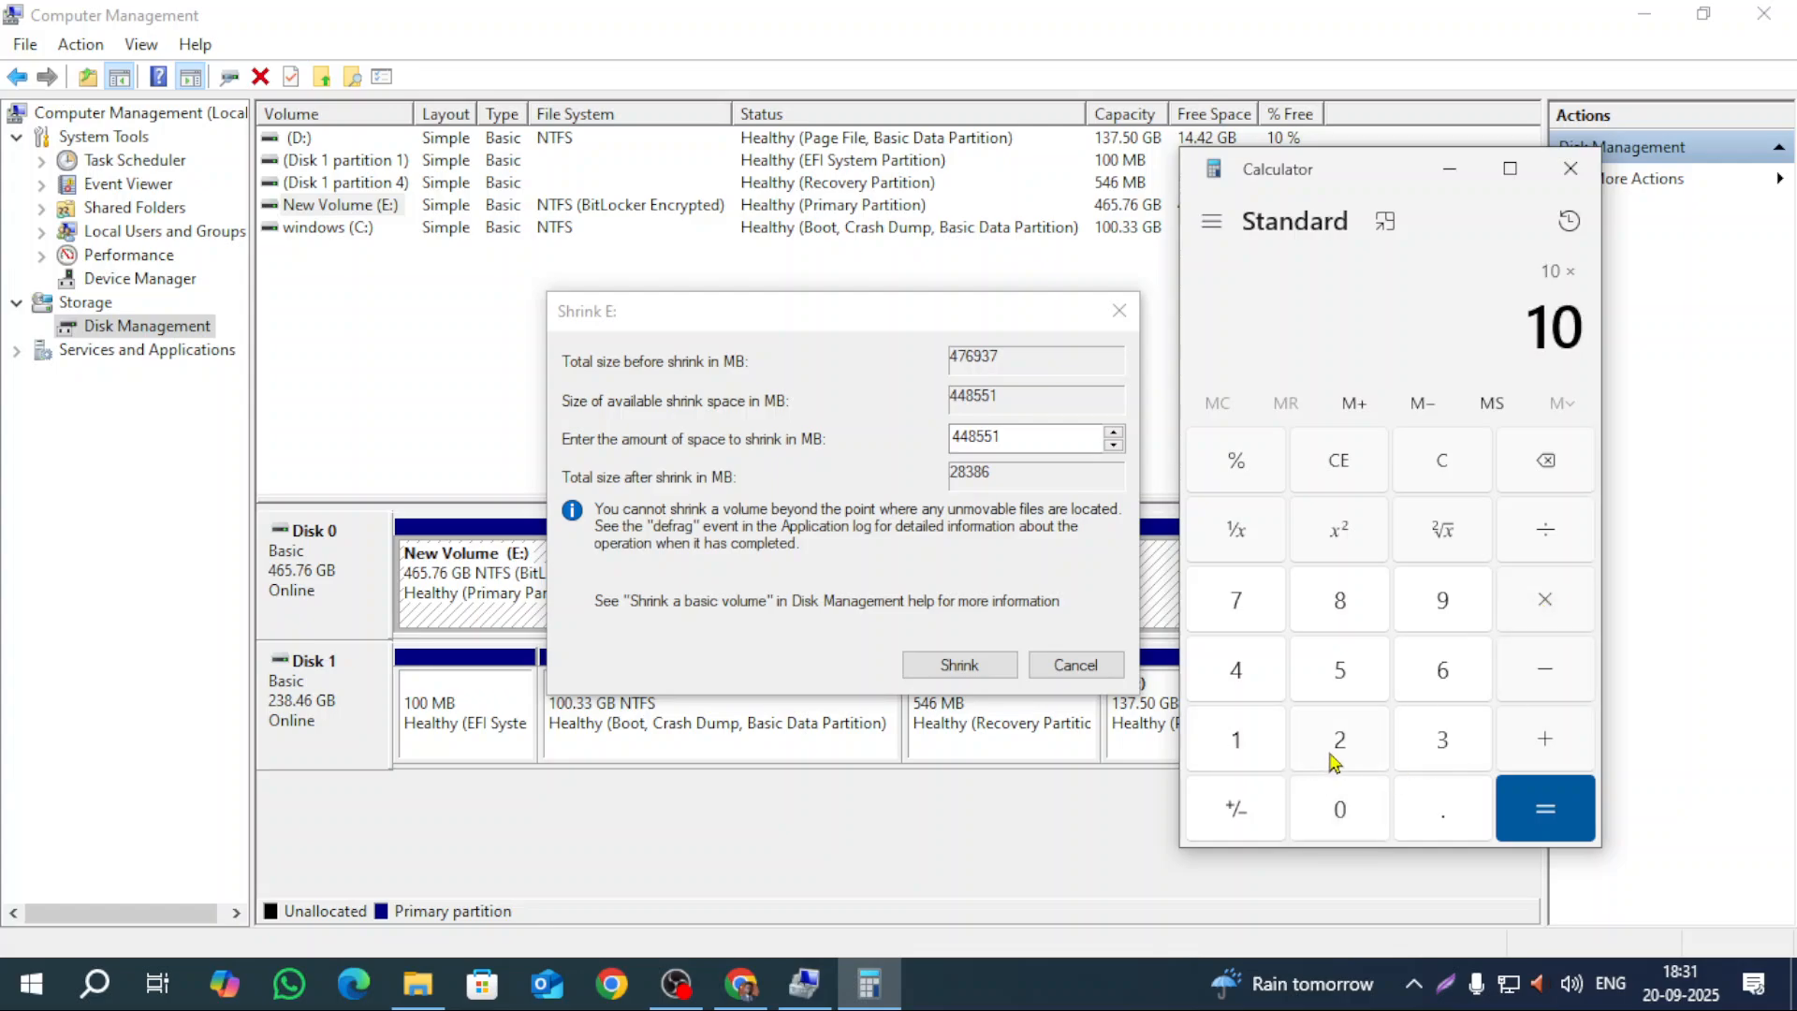
click(1338, 744)
click(1235, 663)
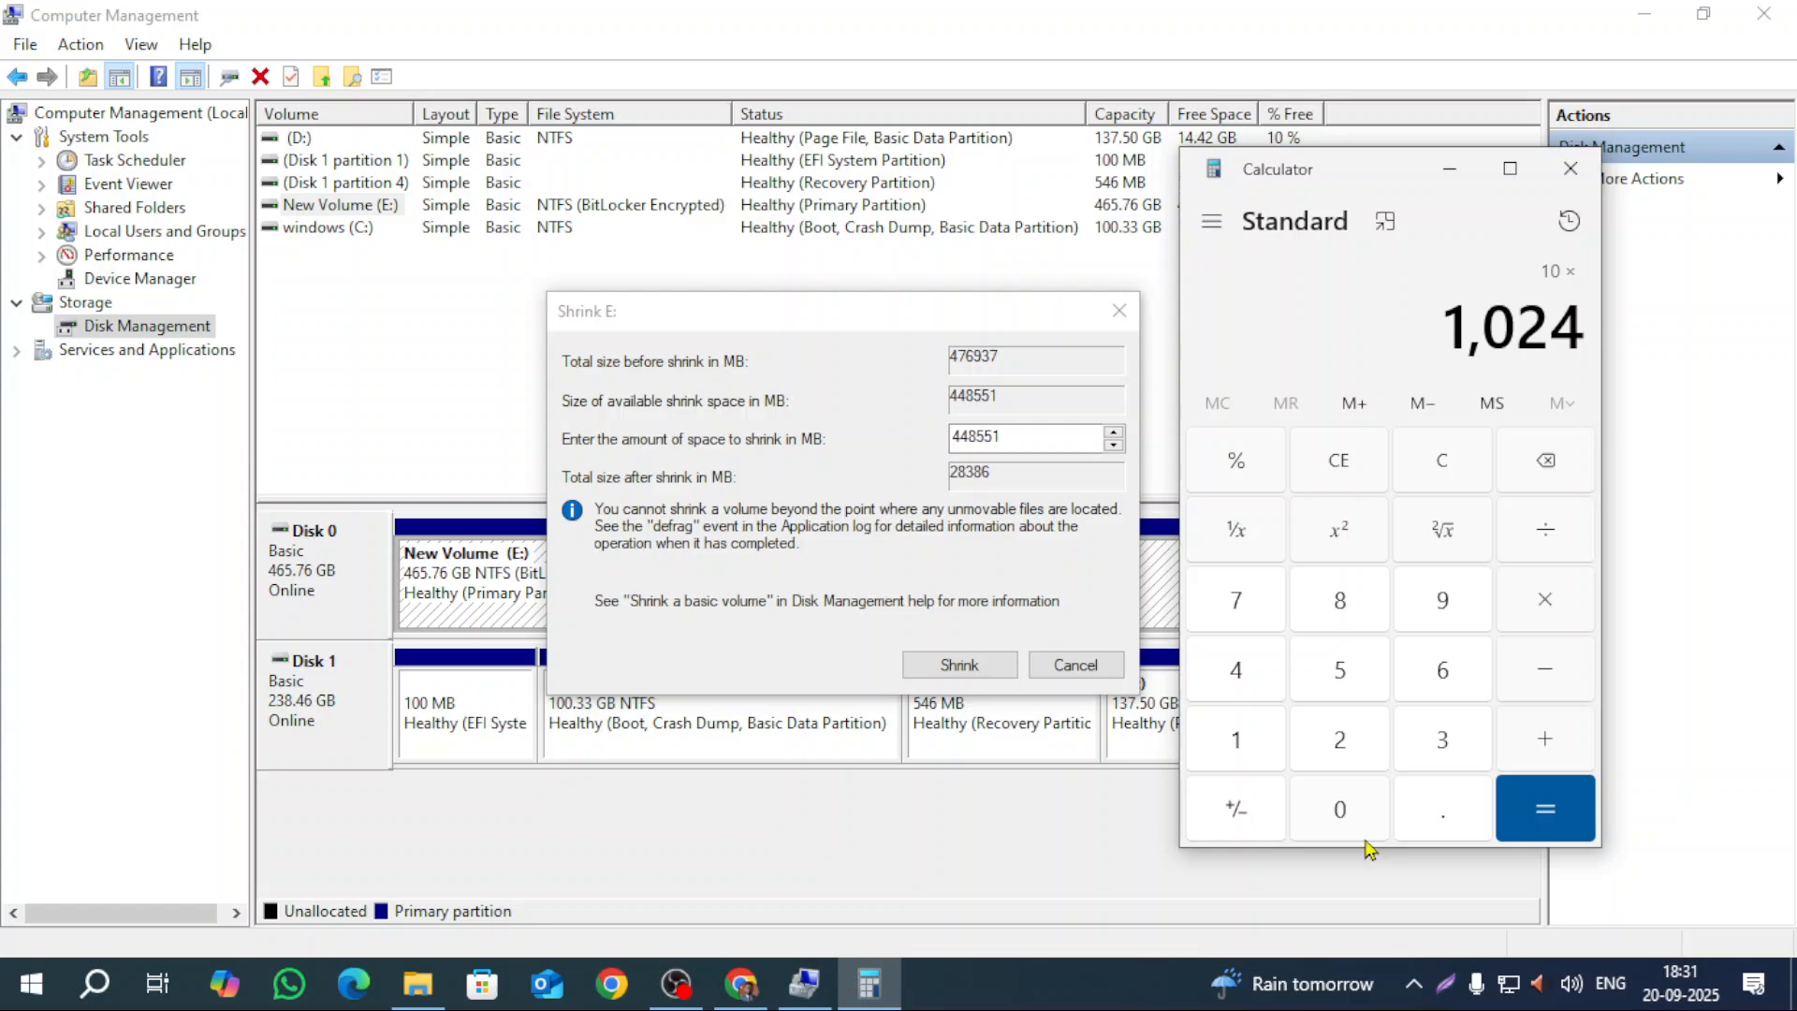
click(1536, 839)
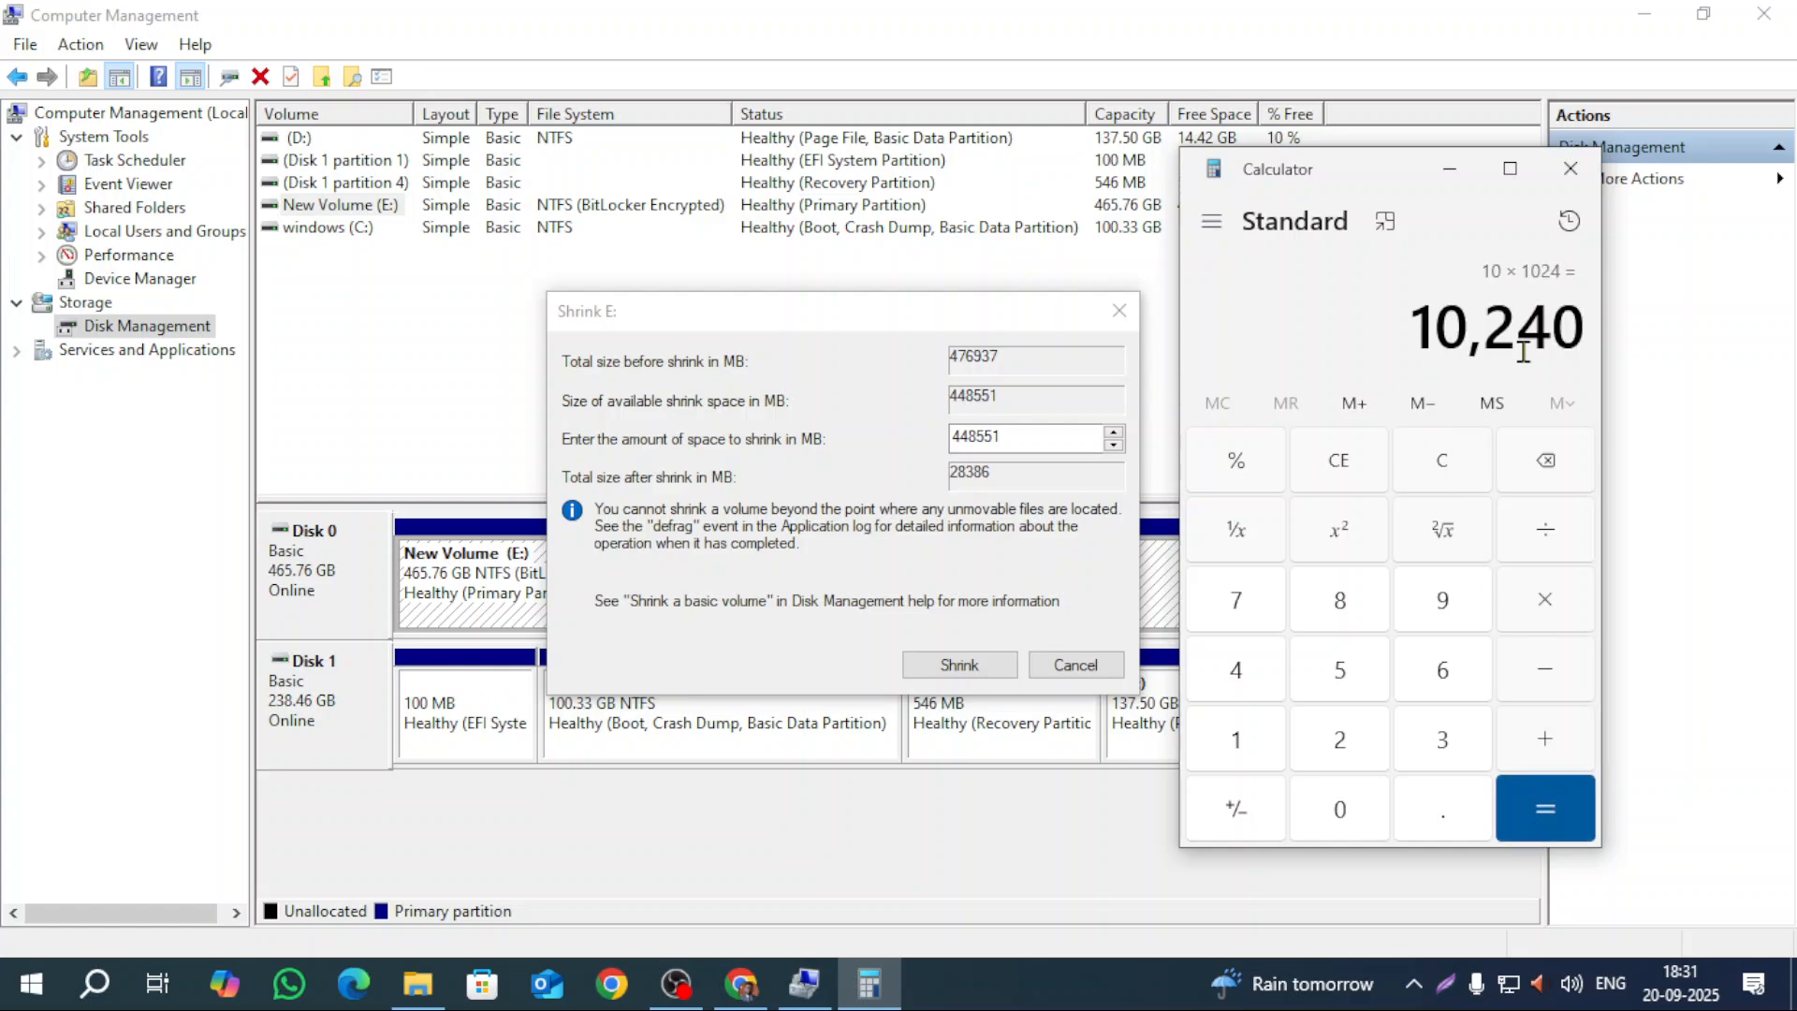
click(1571, 169)
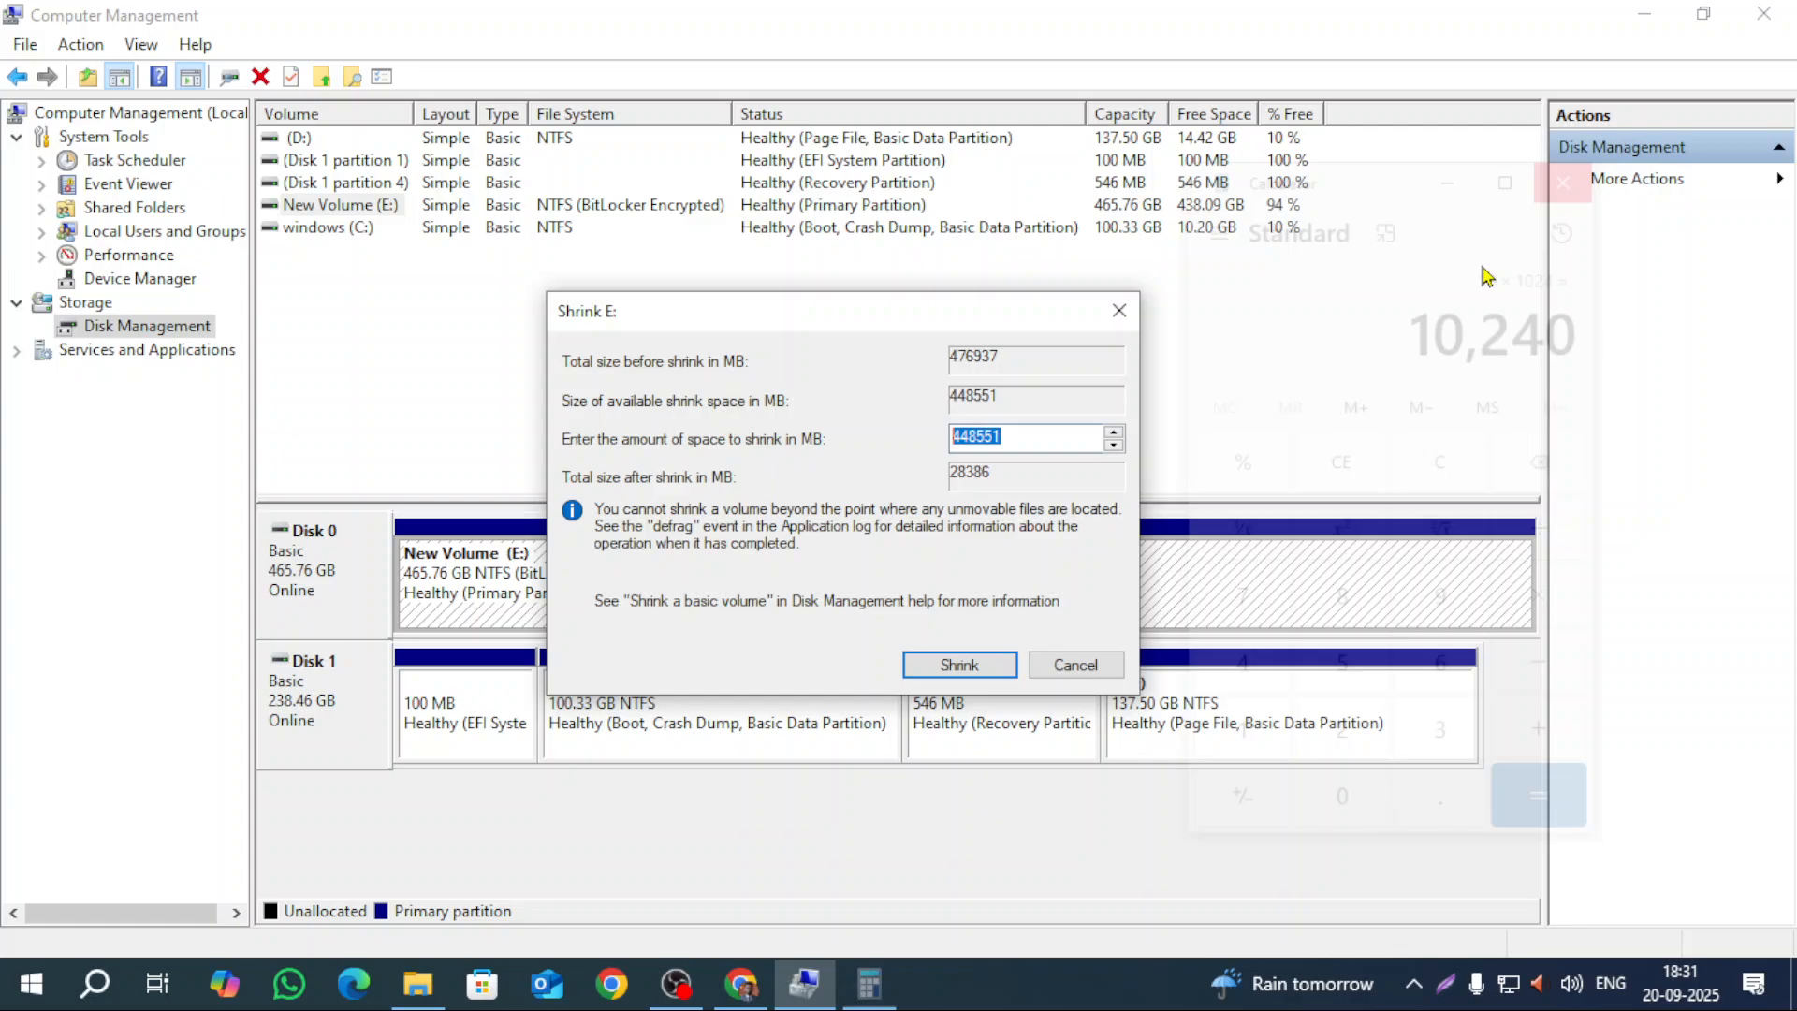
Step: Replace the shrink amount with 10240 MB and shrink New Volume (E:)
click(1013, 437)
drag(1049, 439, 634, 442)
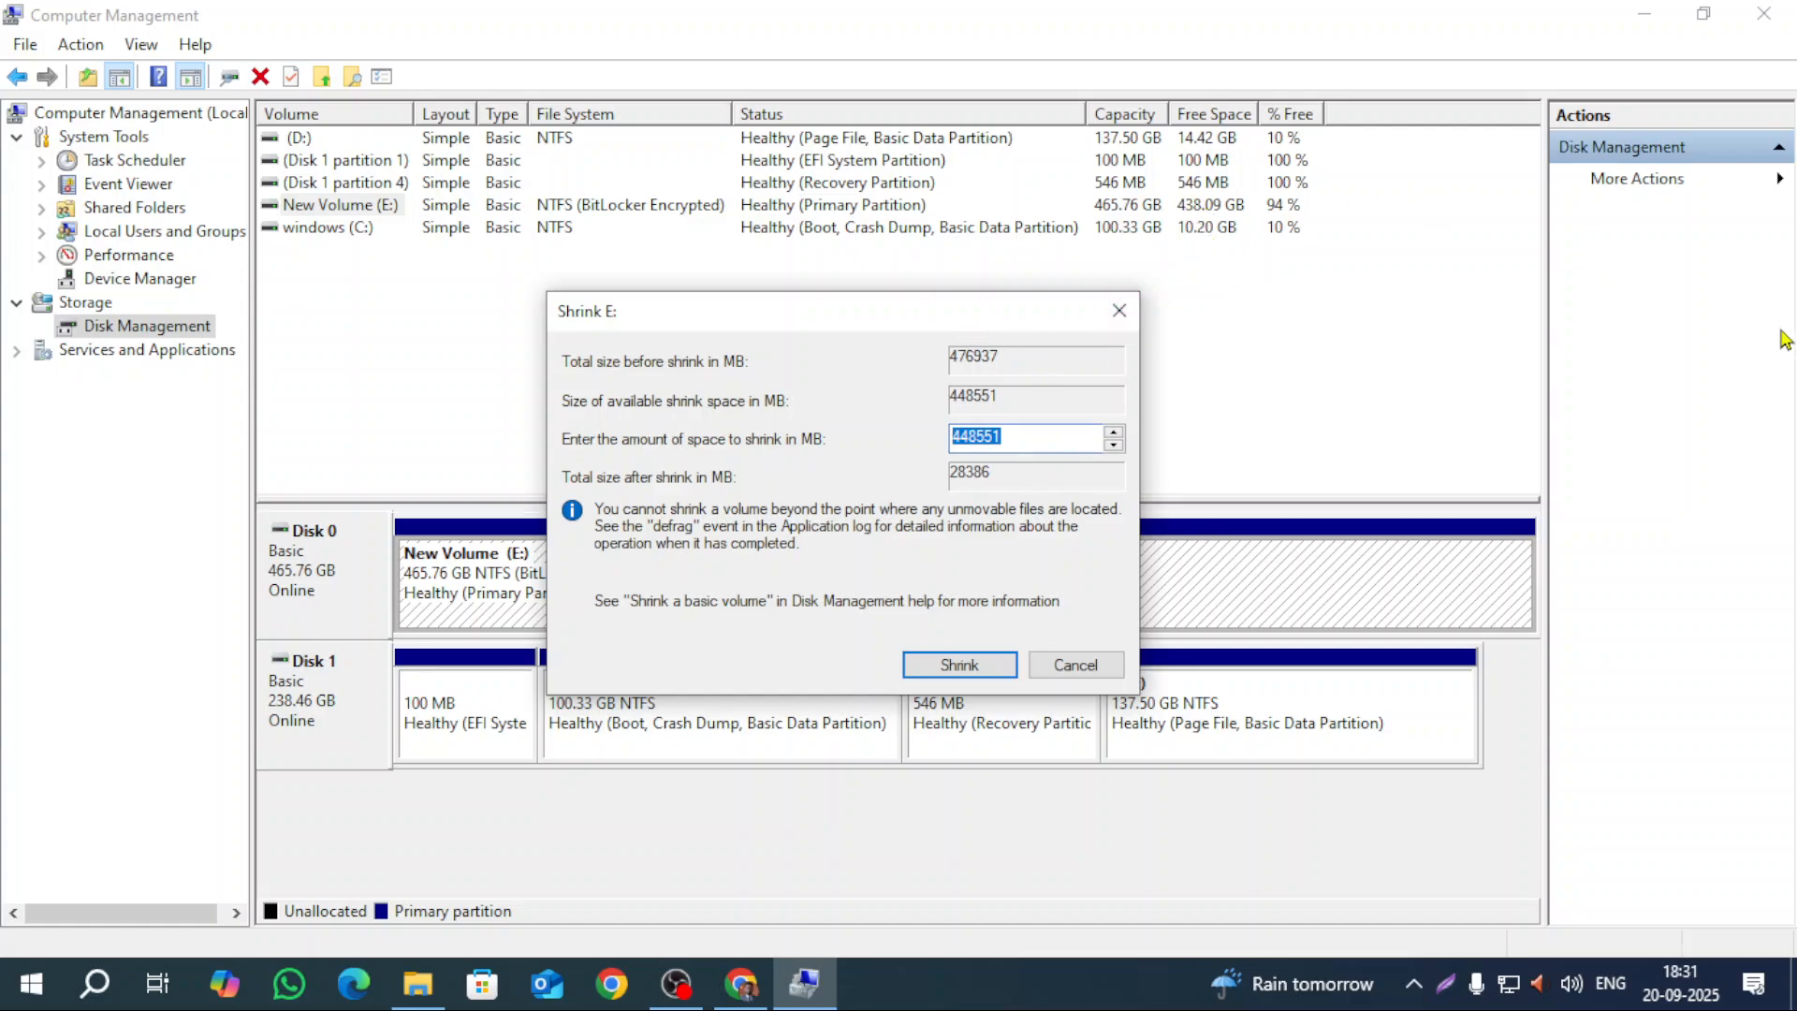
text(10240)
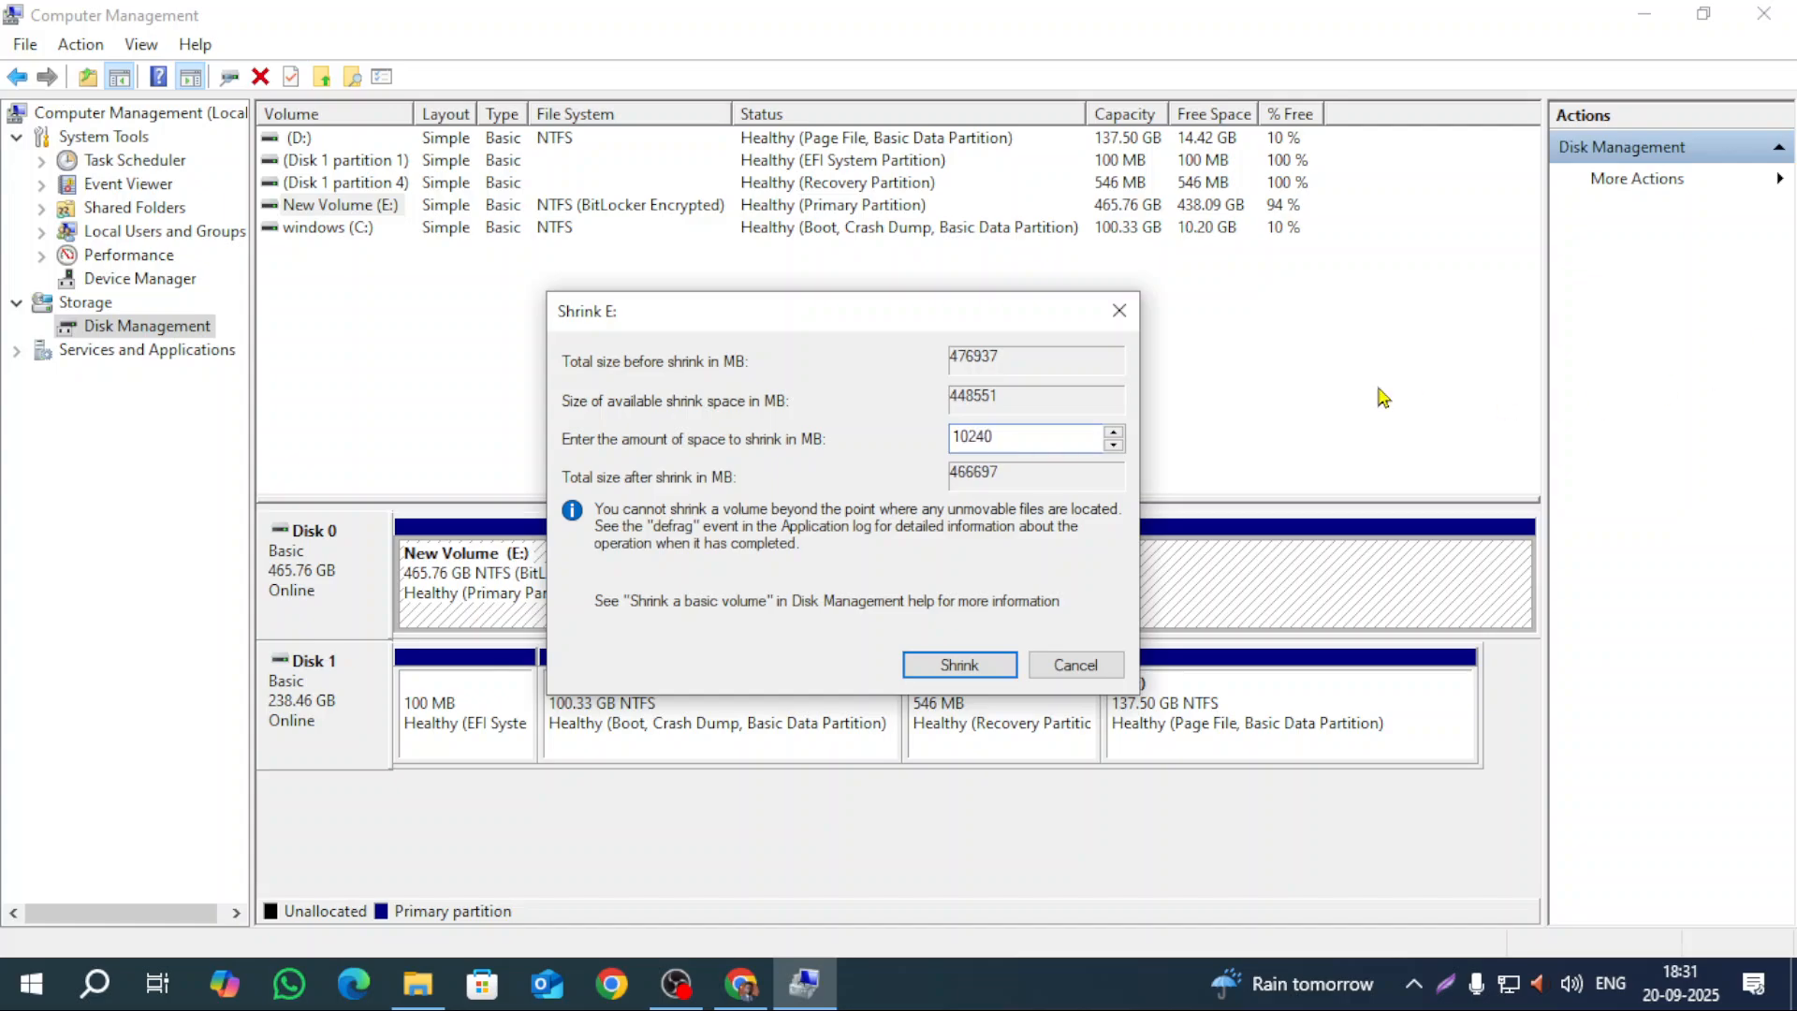
click(959, 666)
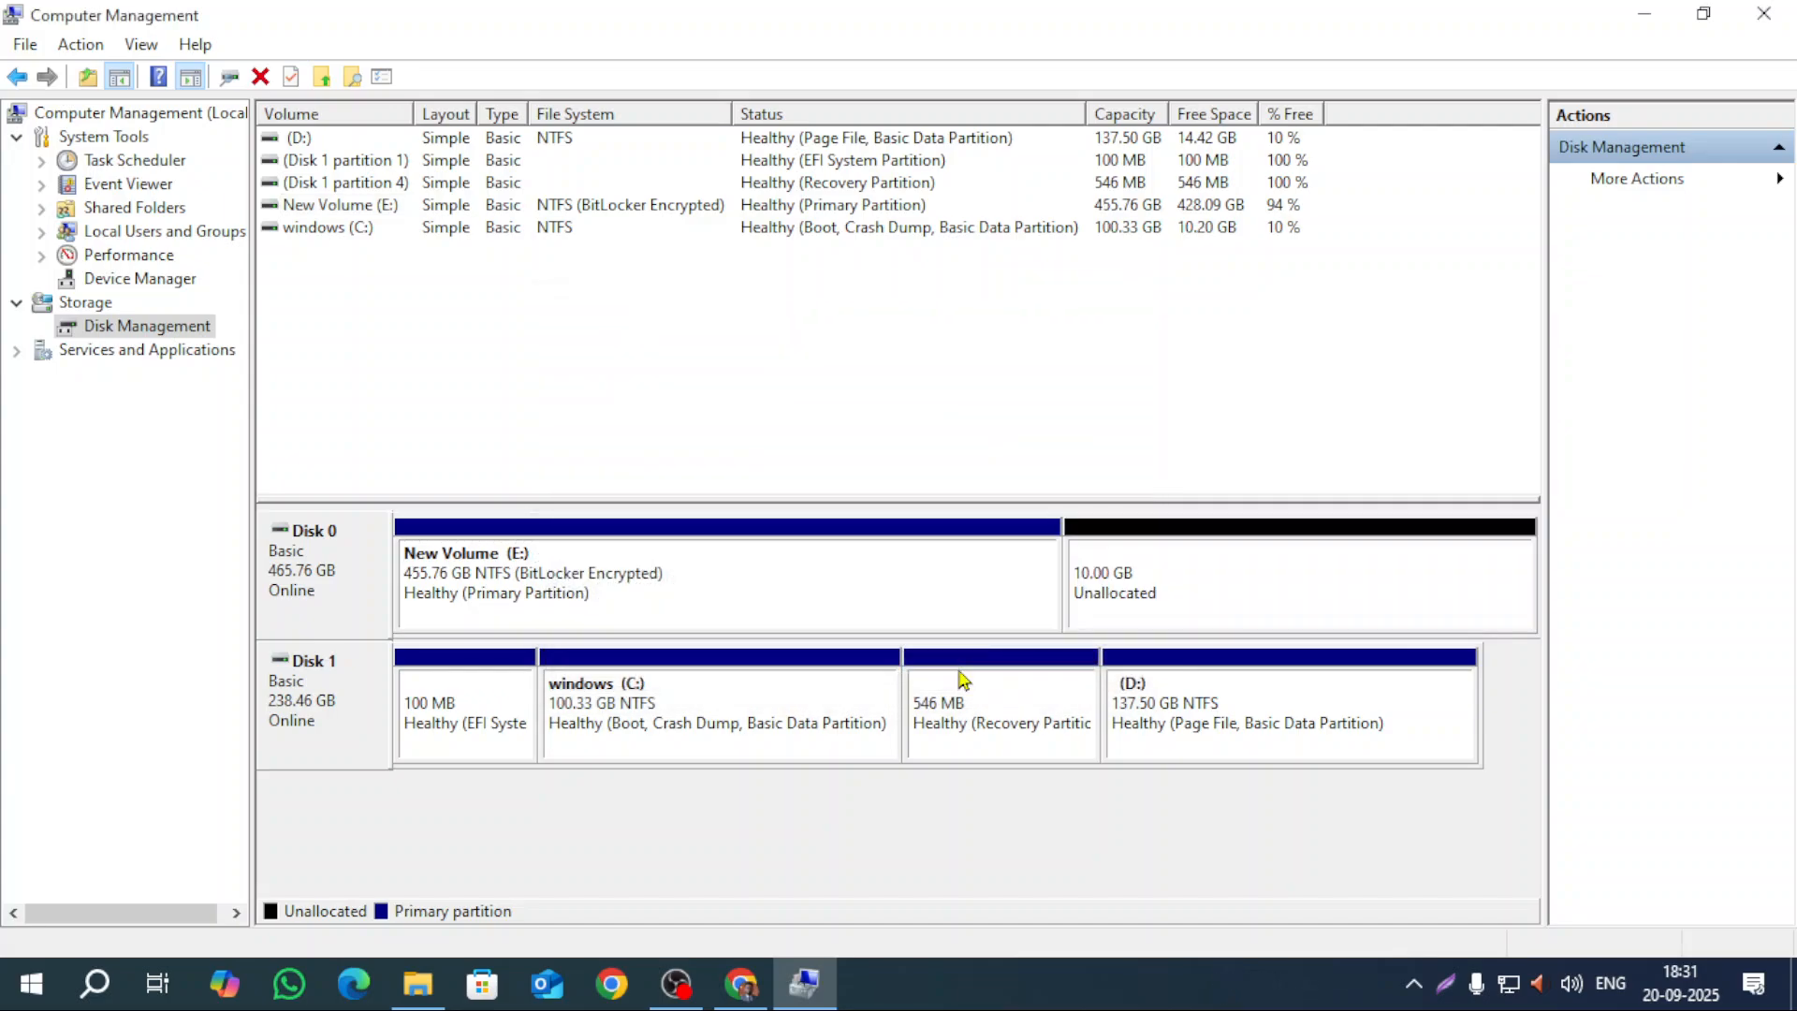
click(745, 554)
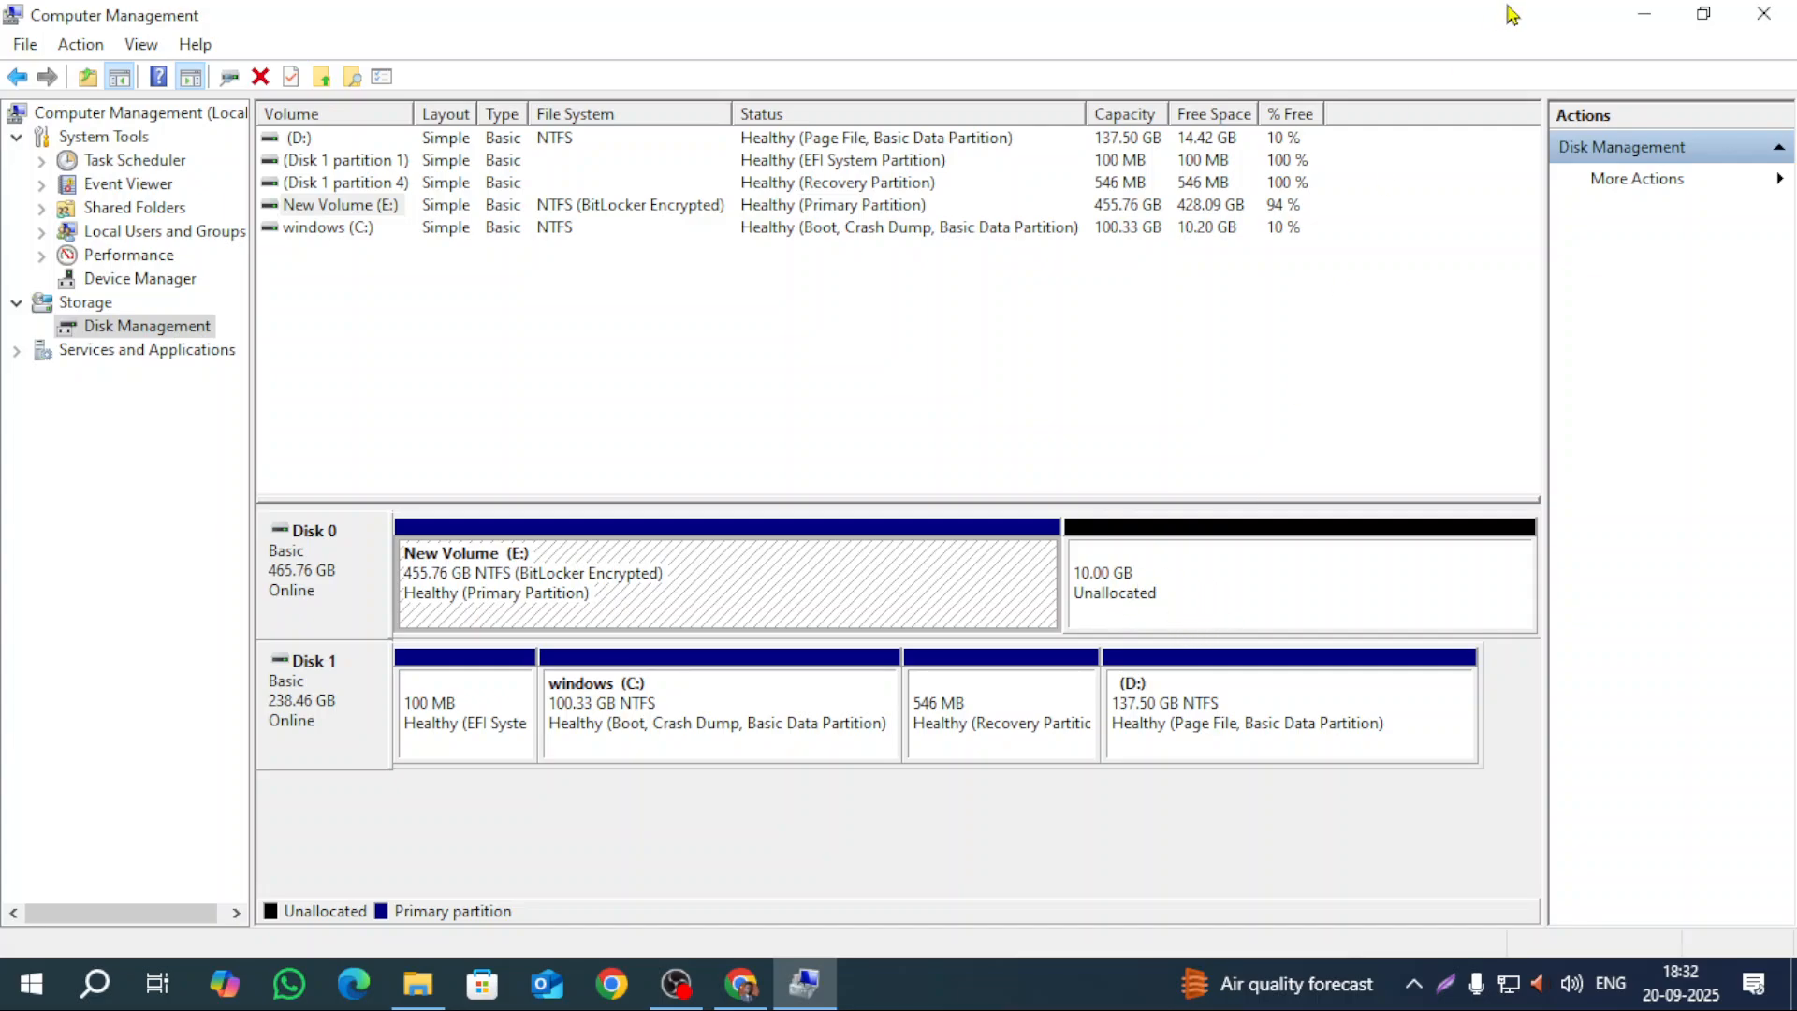
Step: Refresh This PC to confirm E: now totals 455 GB, switching back to Computer Management
click(1634, 16)
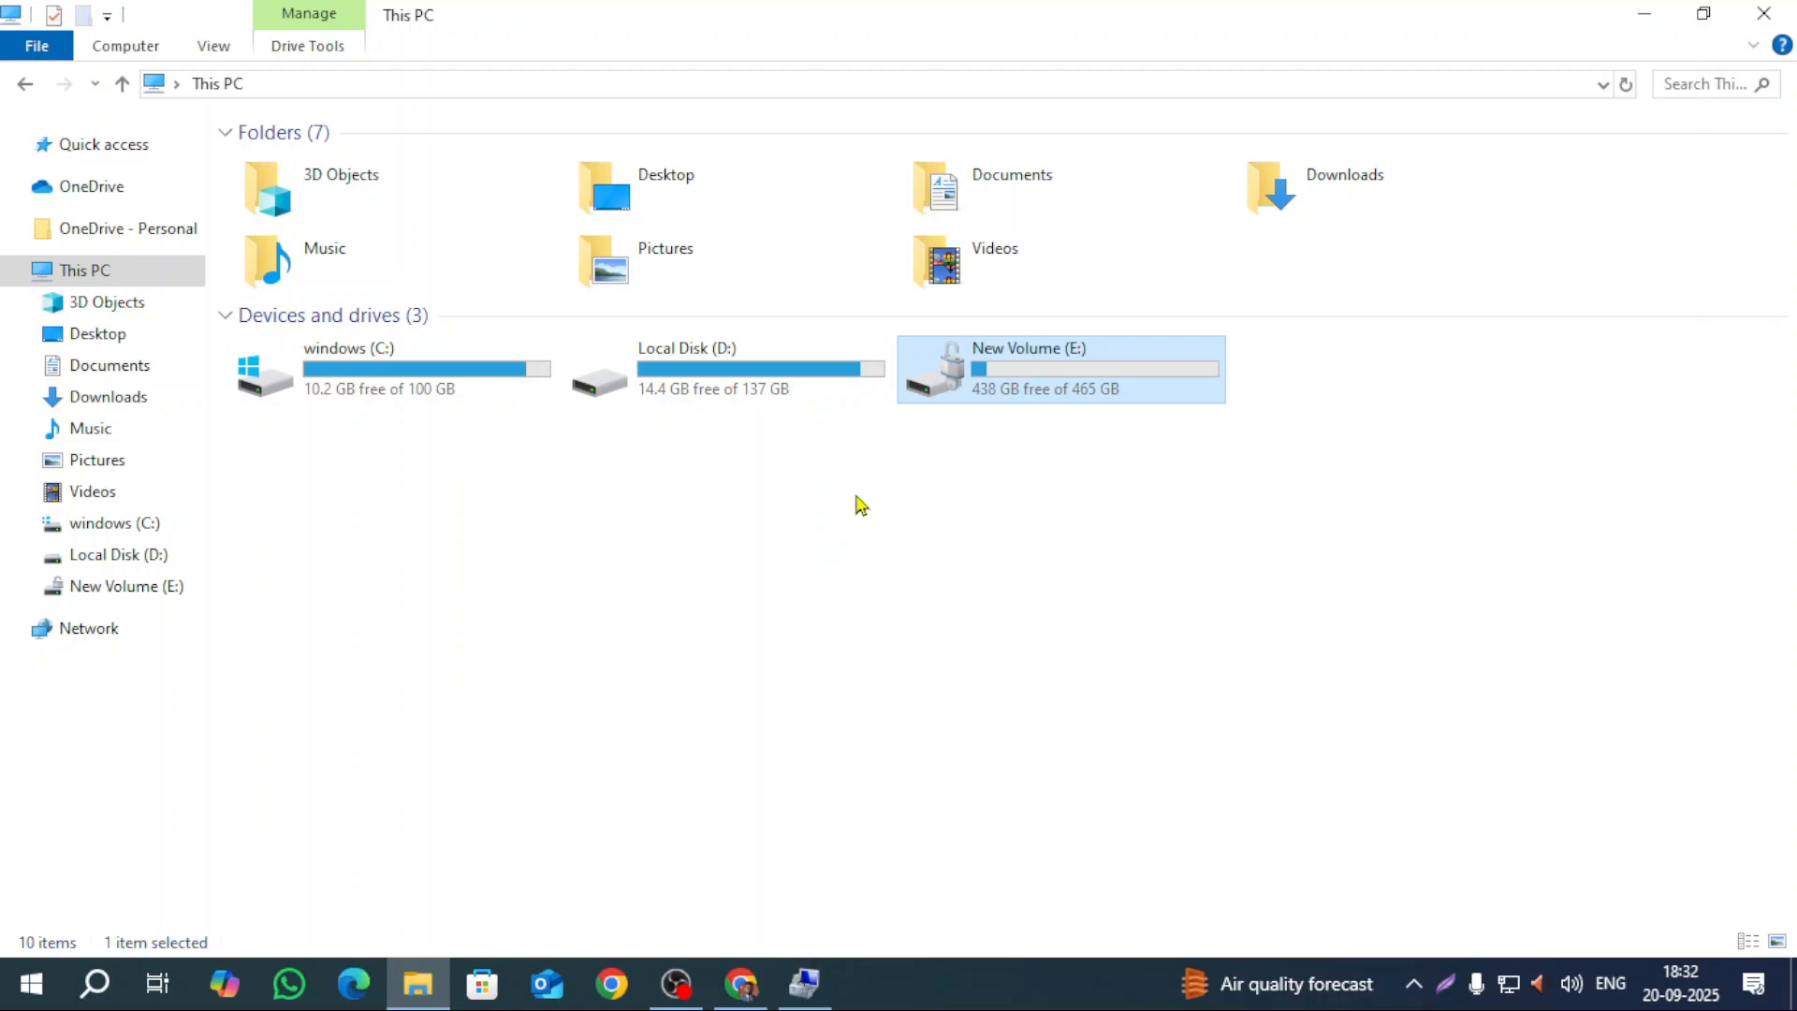
right_click(948, 501)
click(1019, 607)
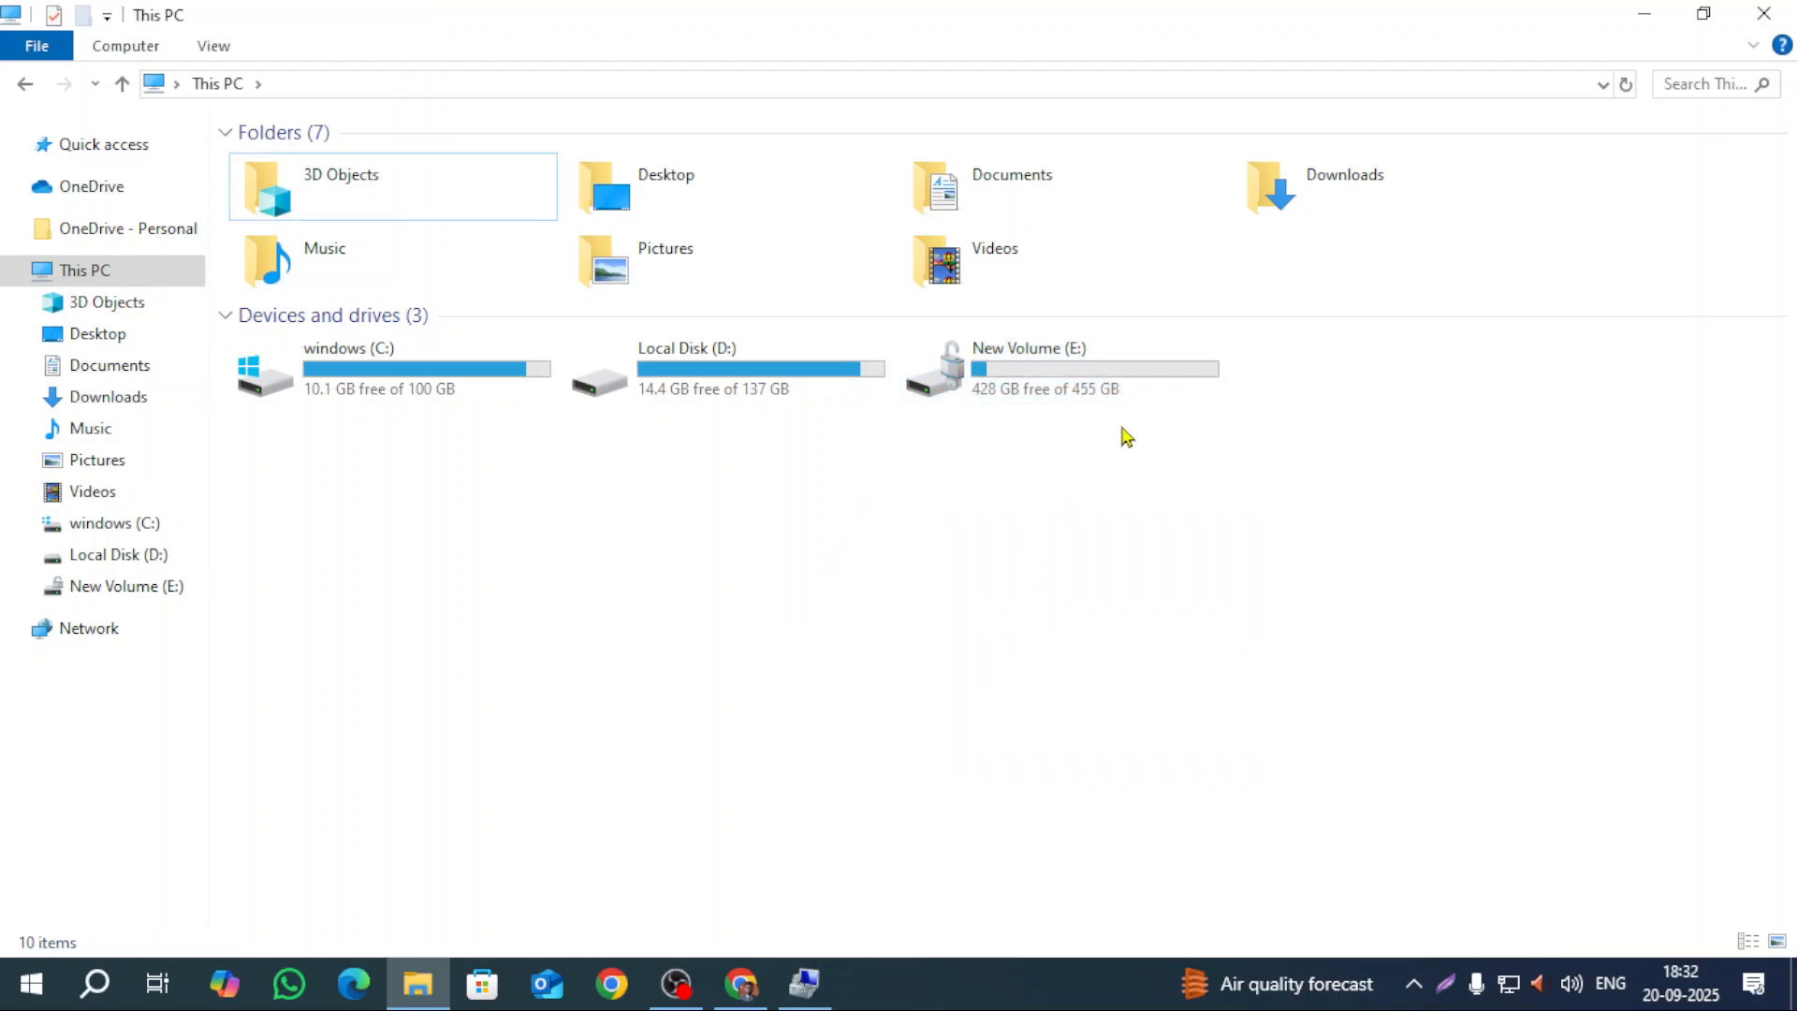
click(831, 995)
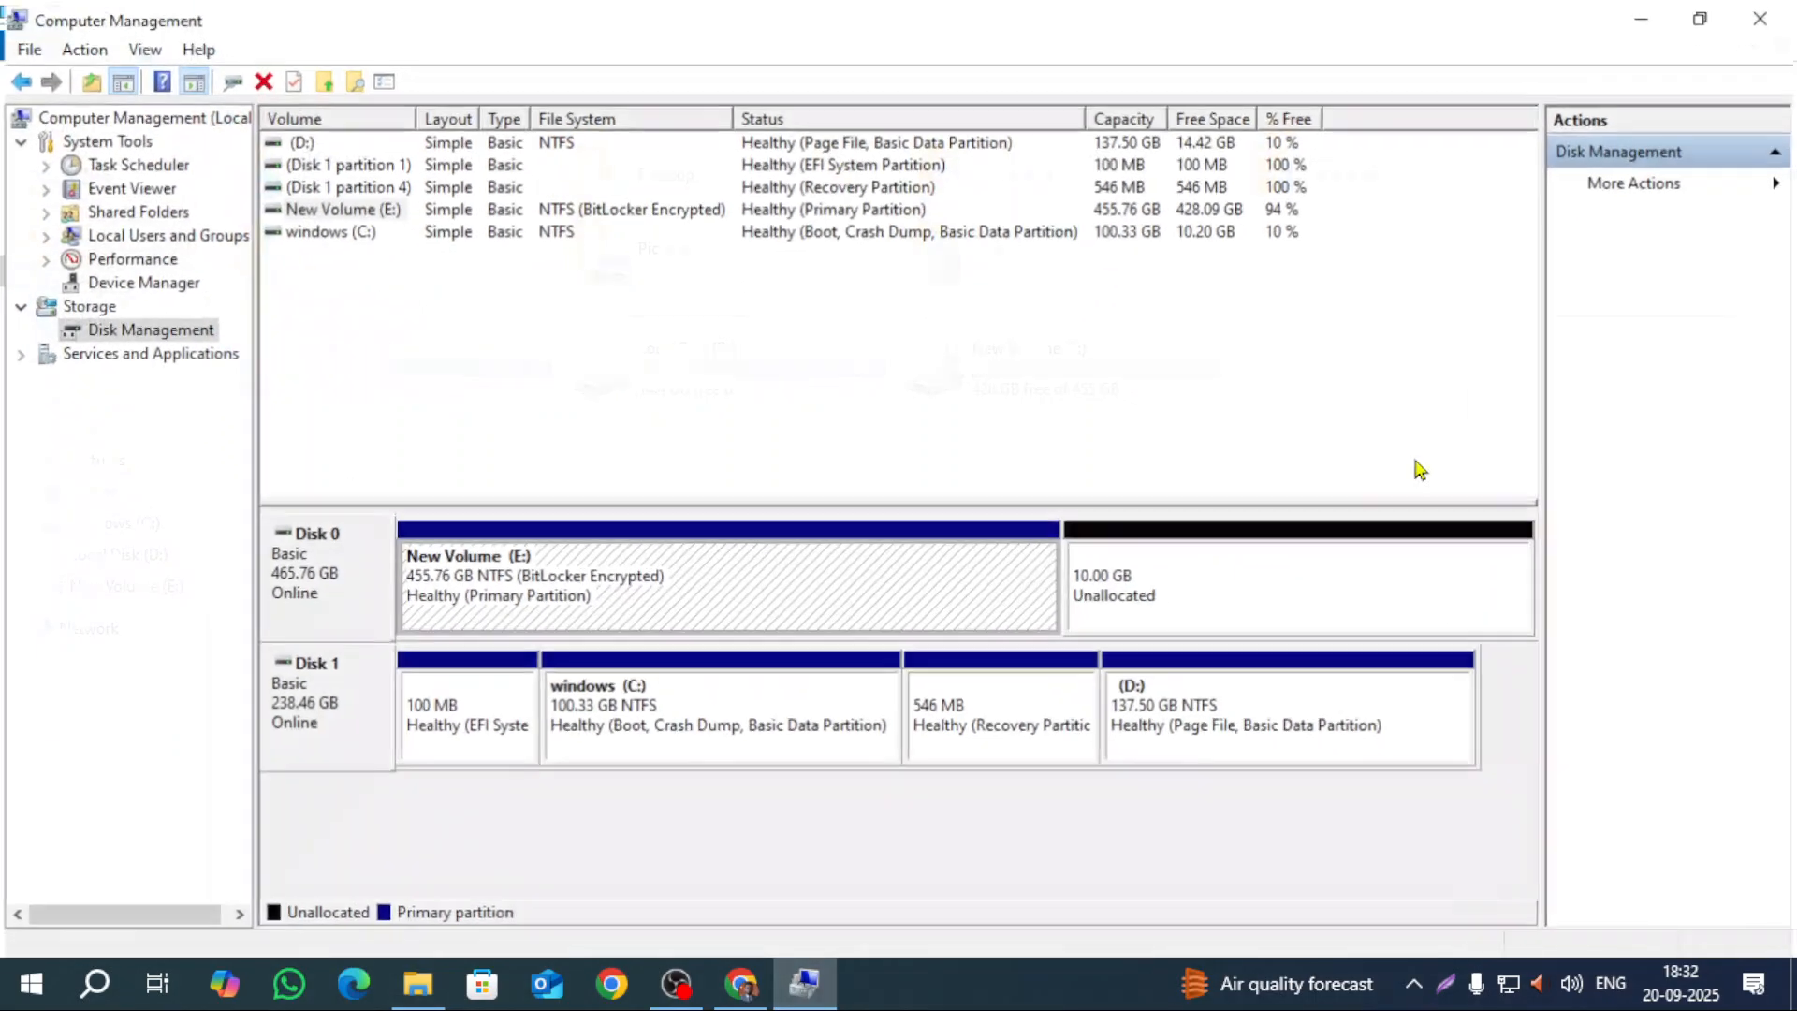
click(1638, 21)
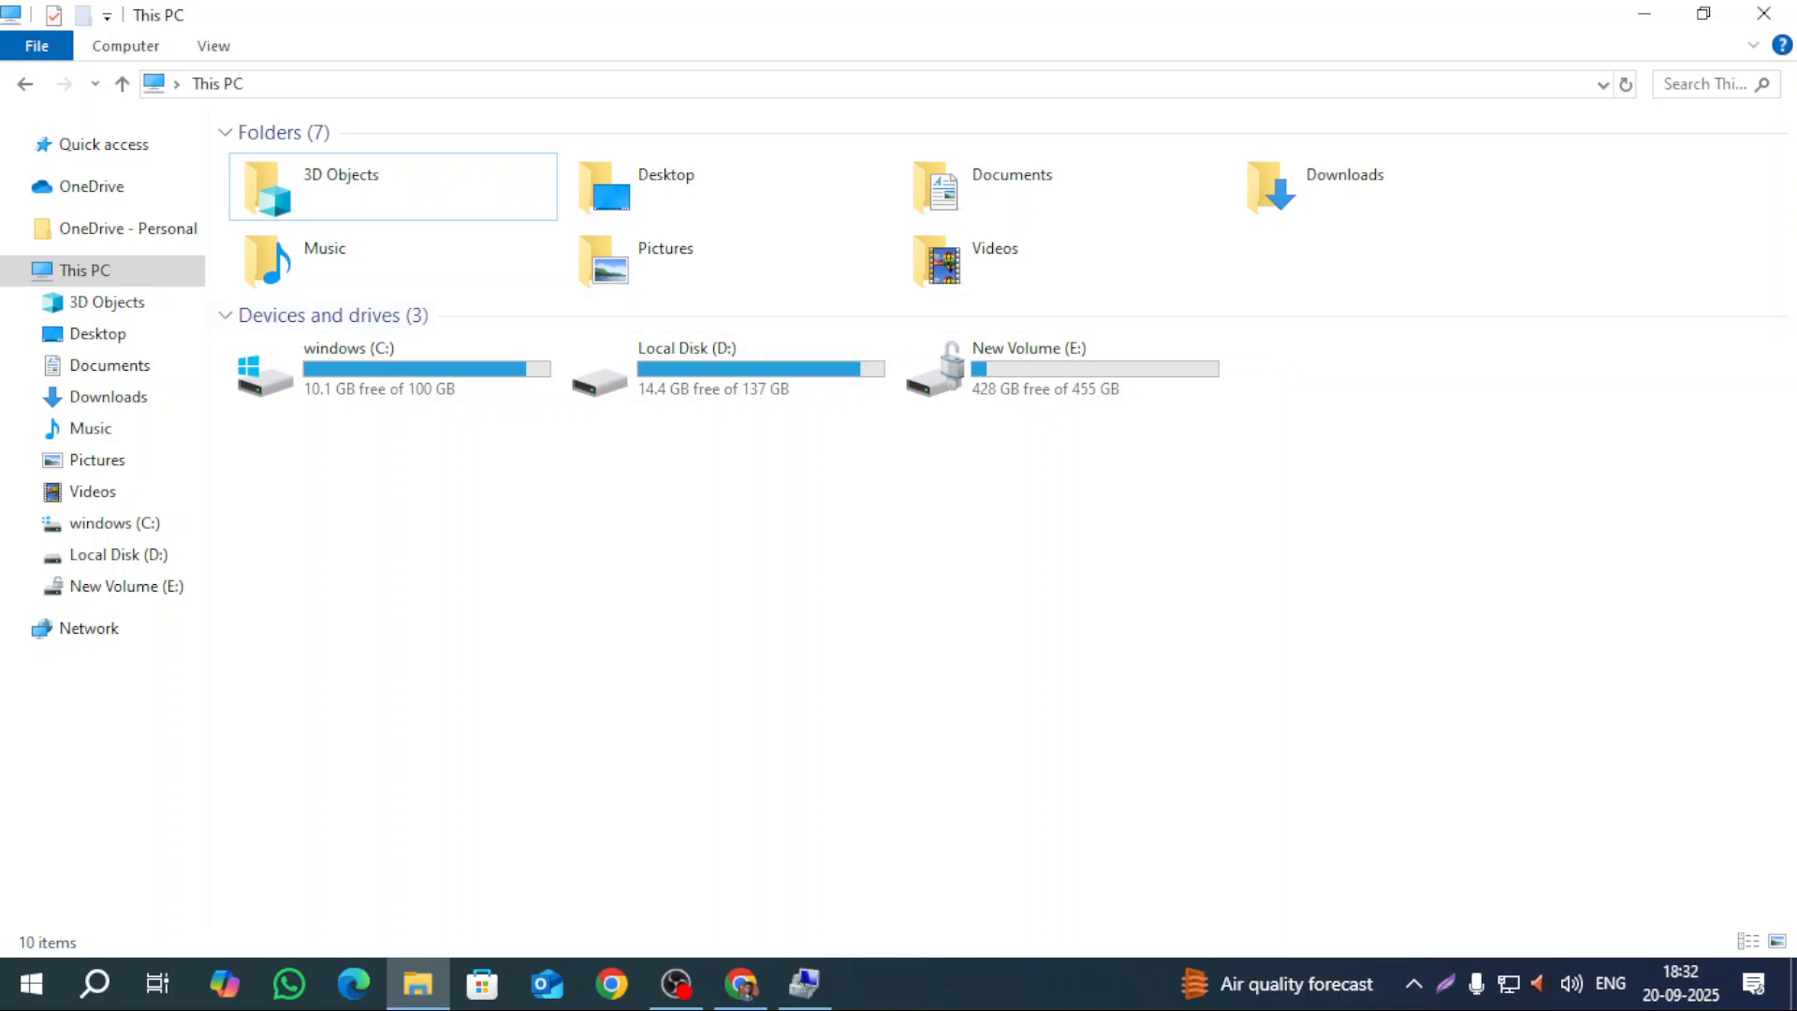
click(810, 984)
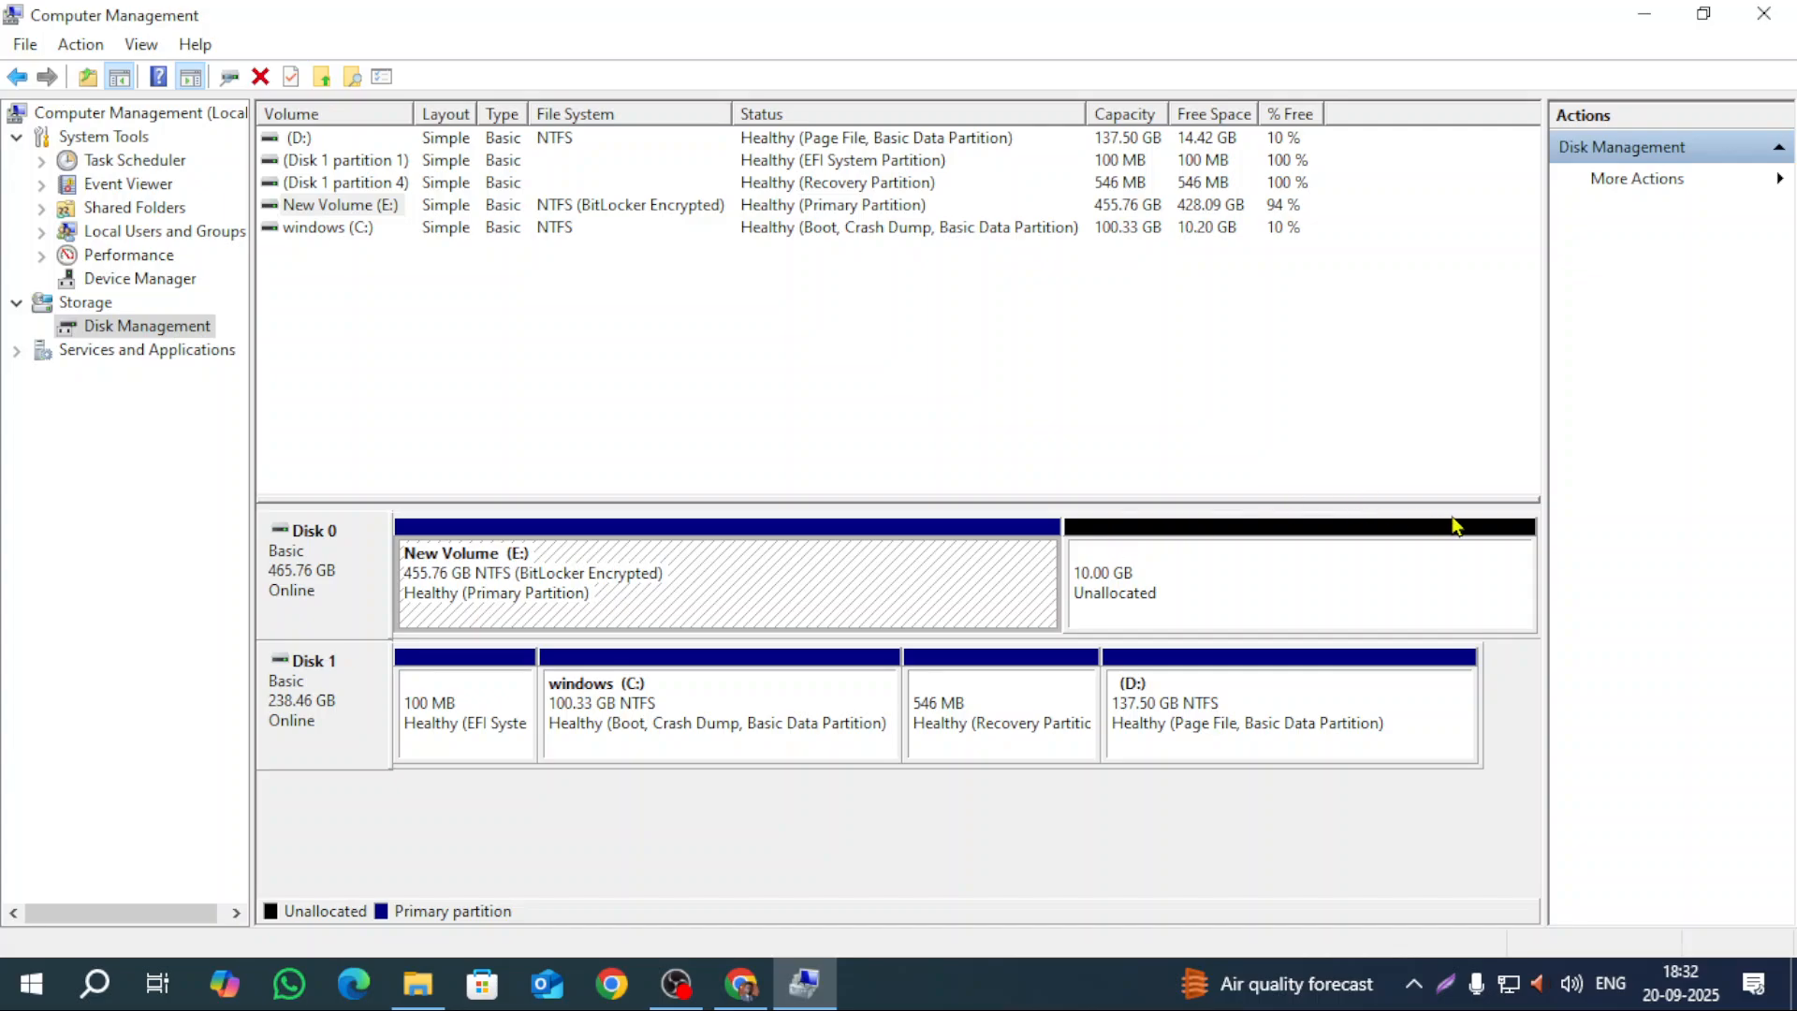
Step: Start a New Simple Volume on the 10 GB unallocated space, keeping 10240 MB and letter S
right_click(1180, 592)
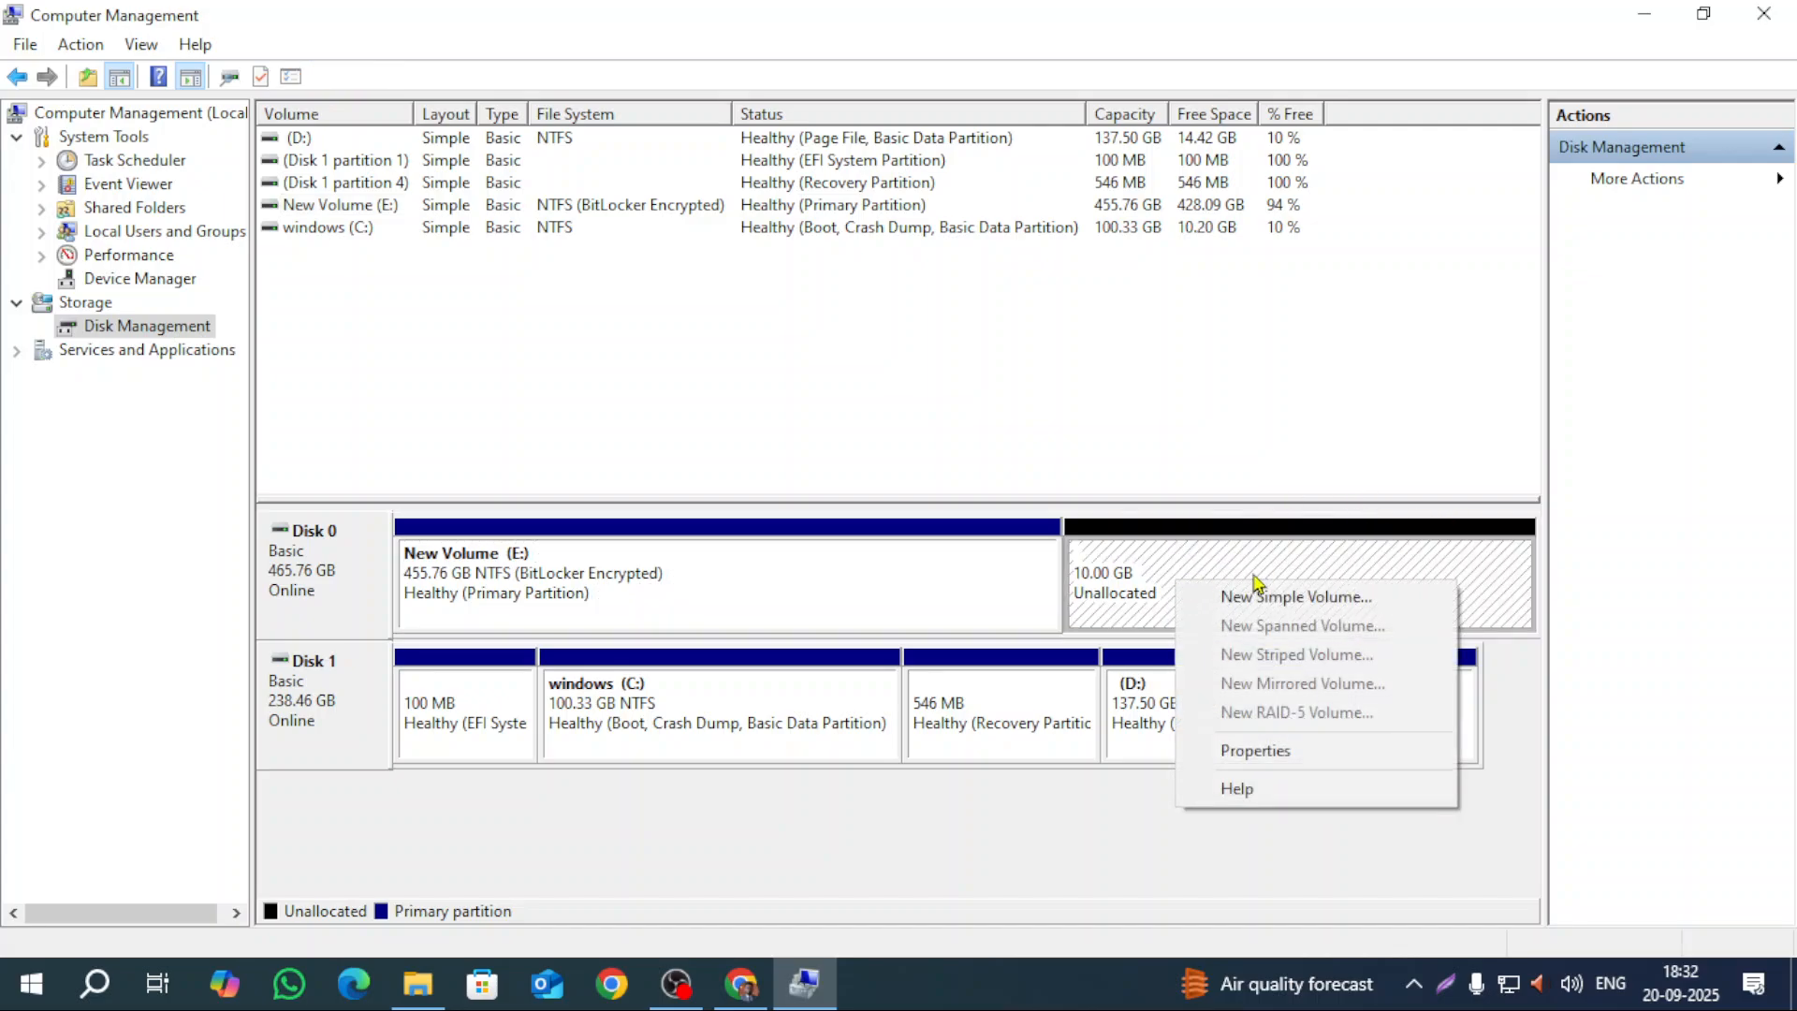
click(1338, 603)
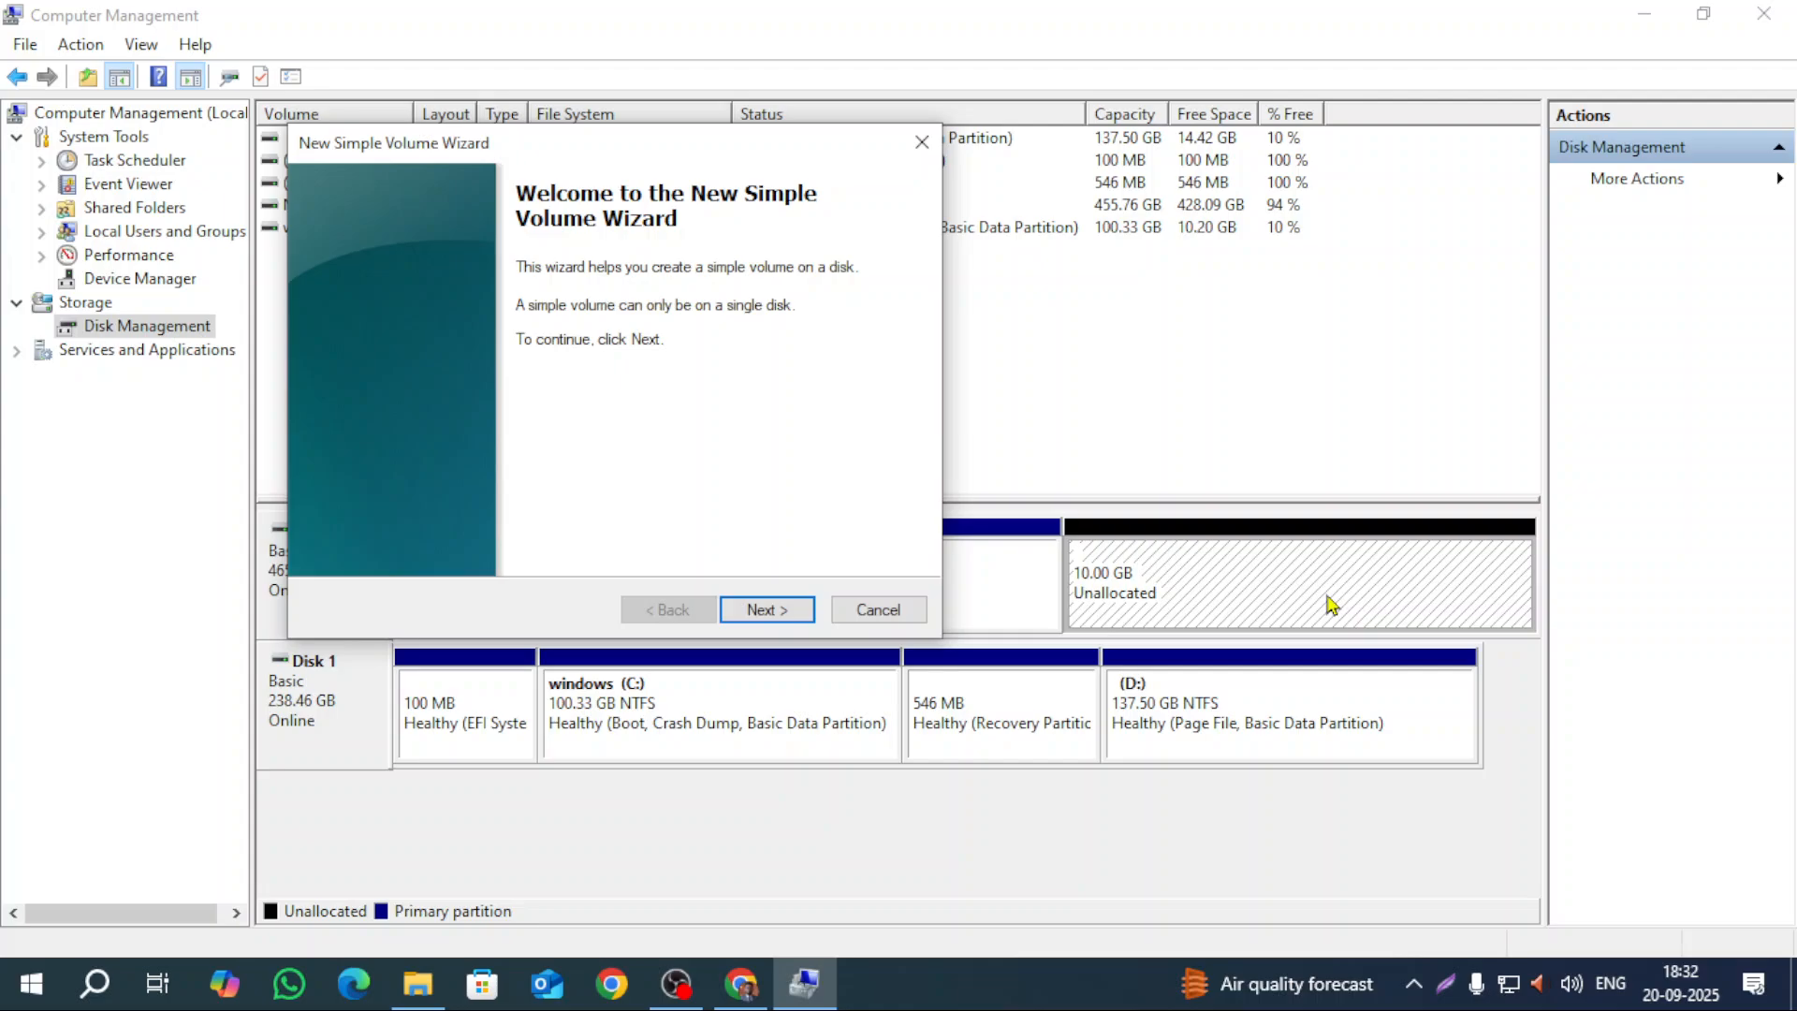
click(800, 610)
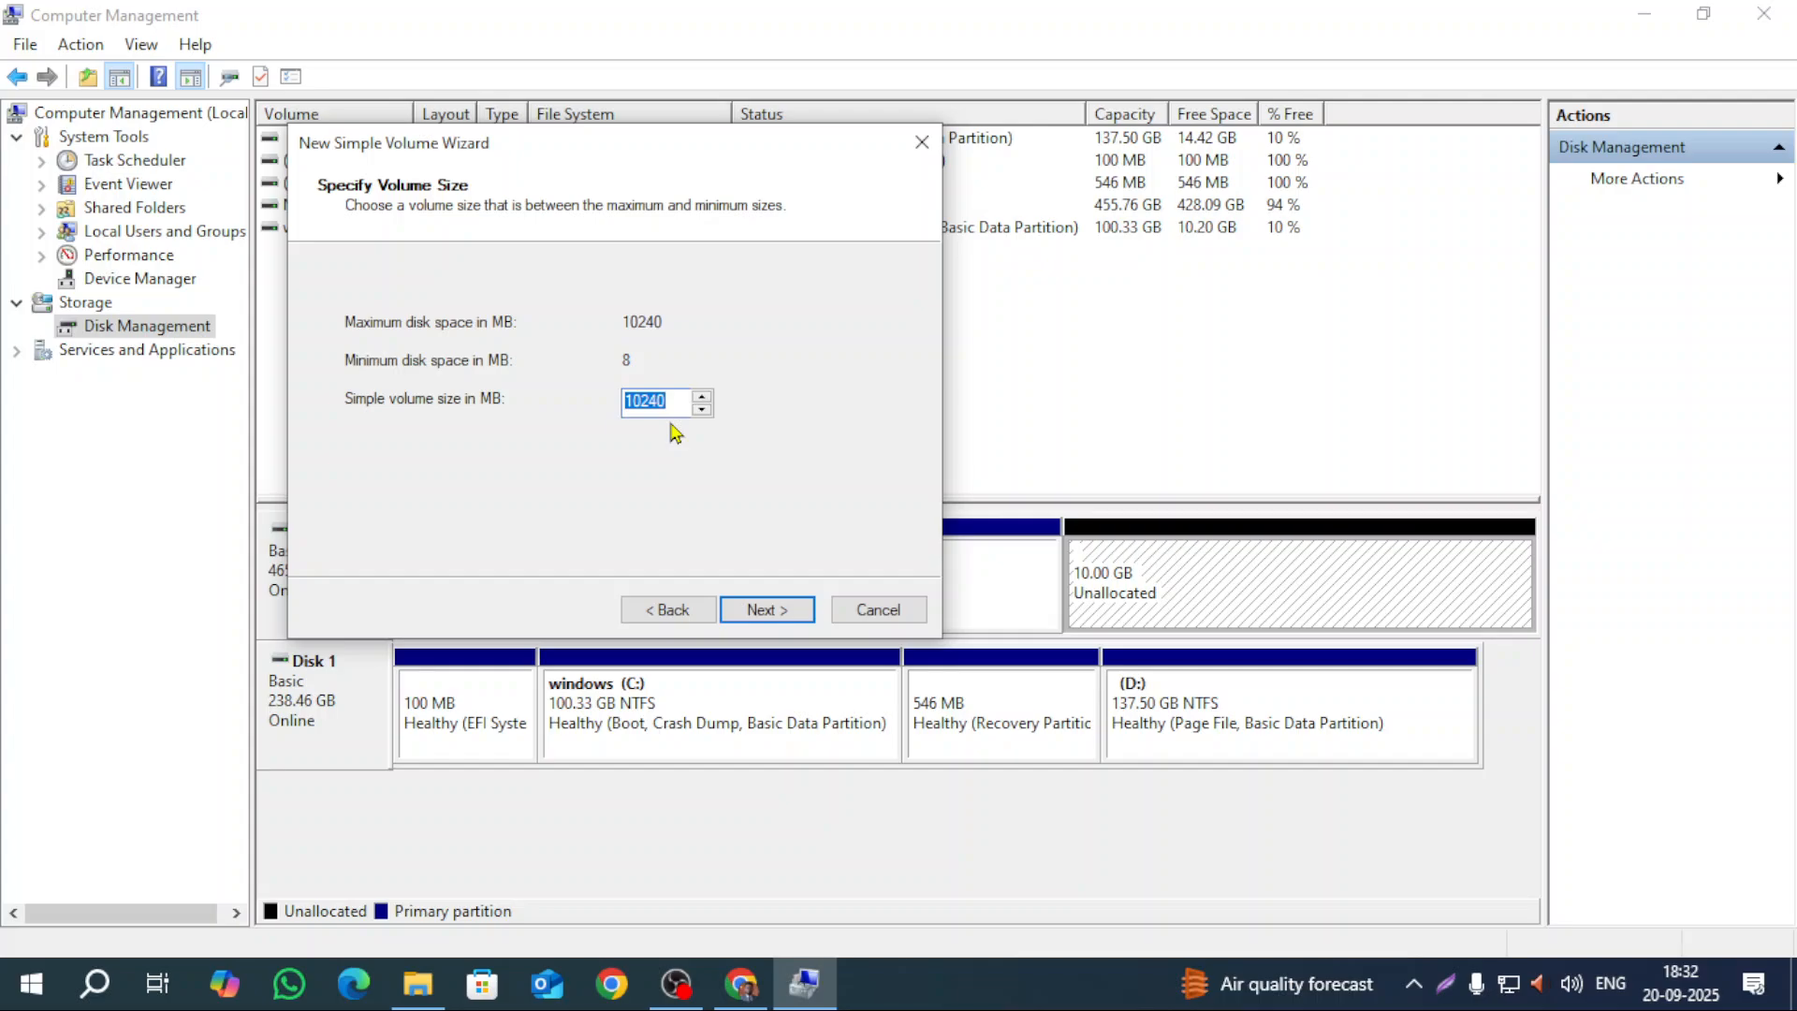
click(746, 619)
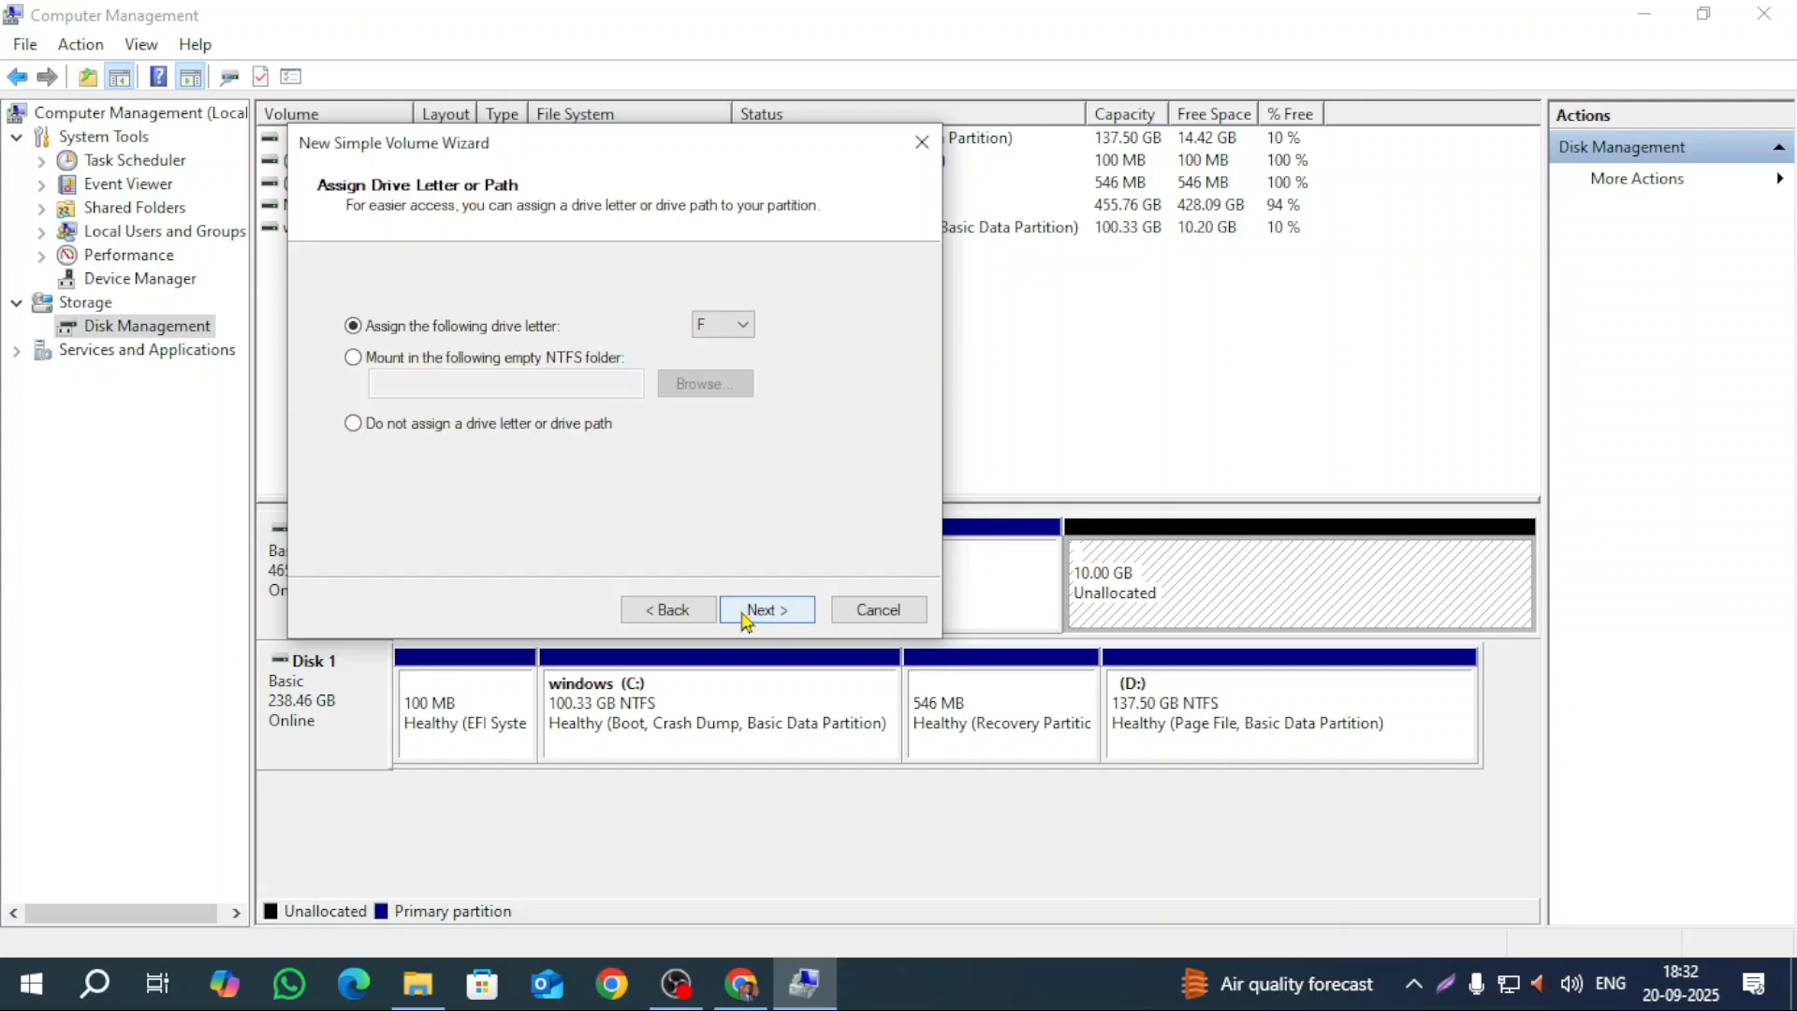
click(744, 329)
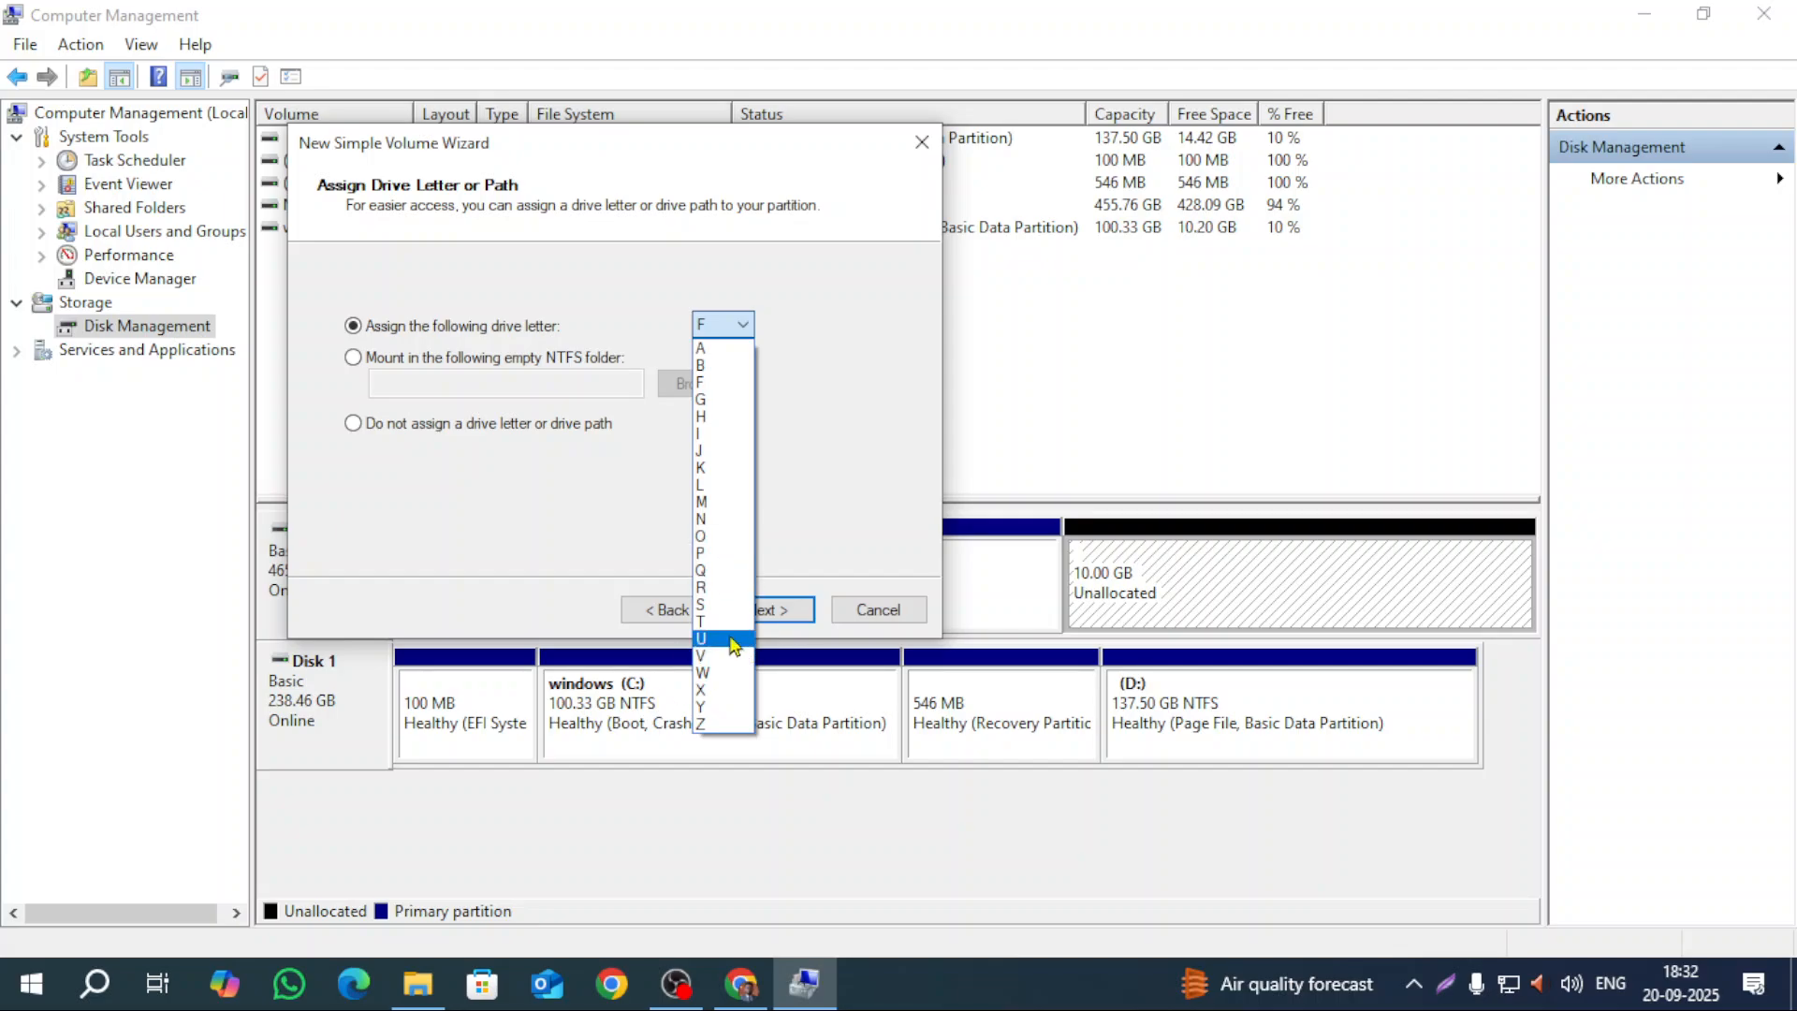
click(723, 605)
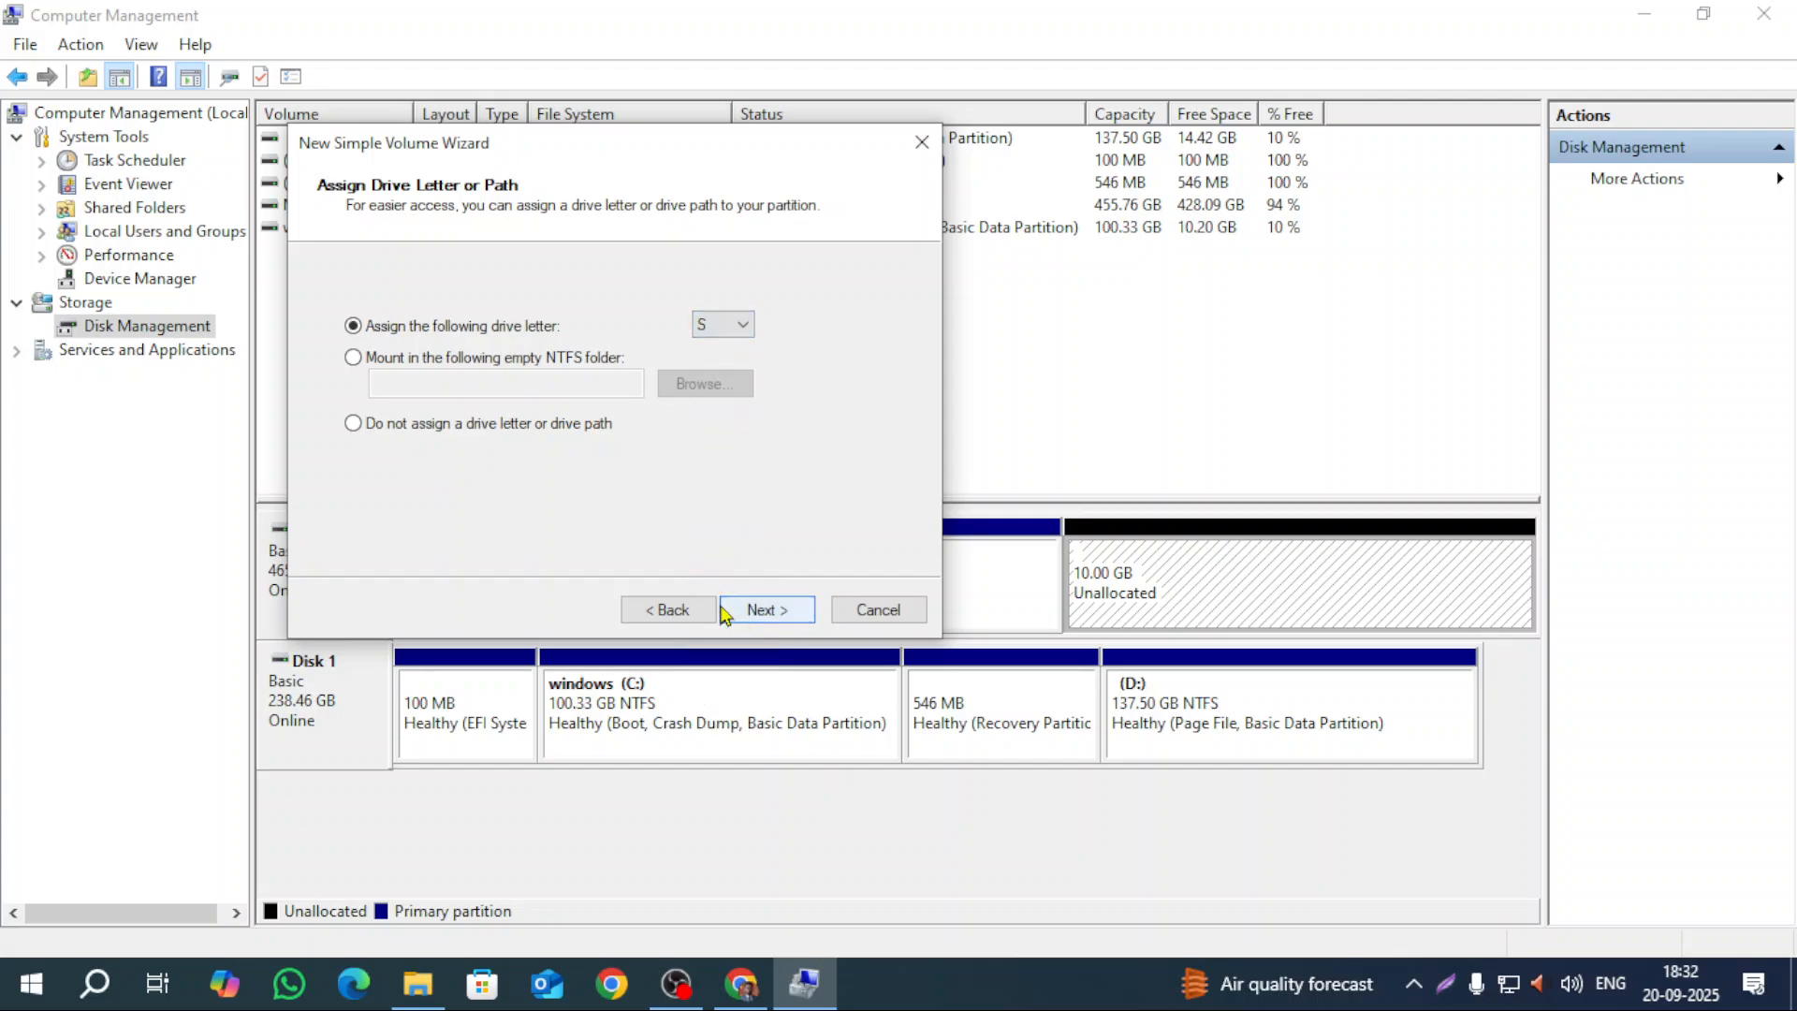
click(769, 620)
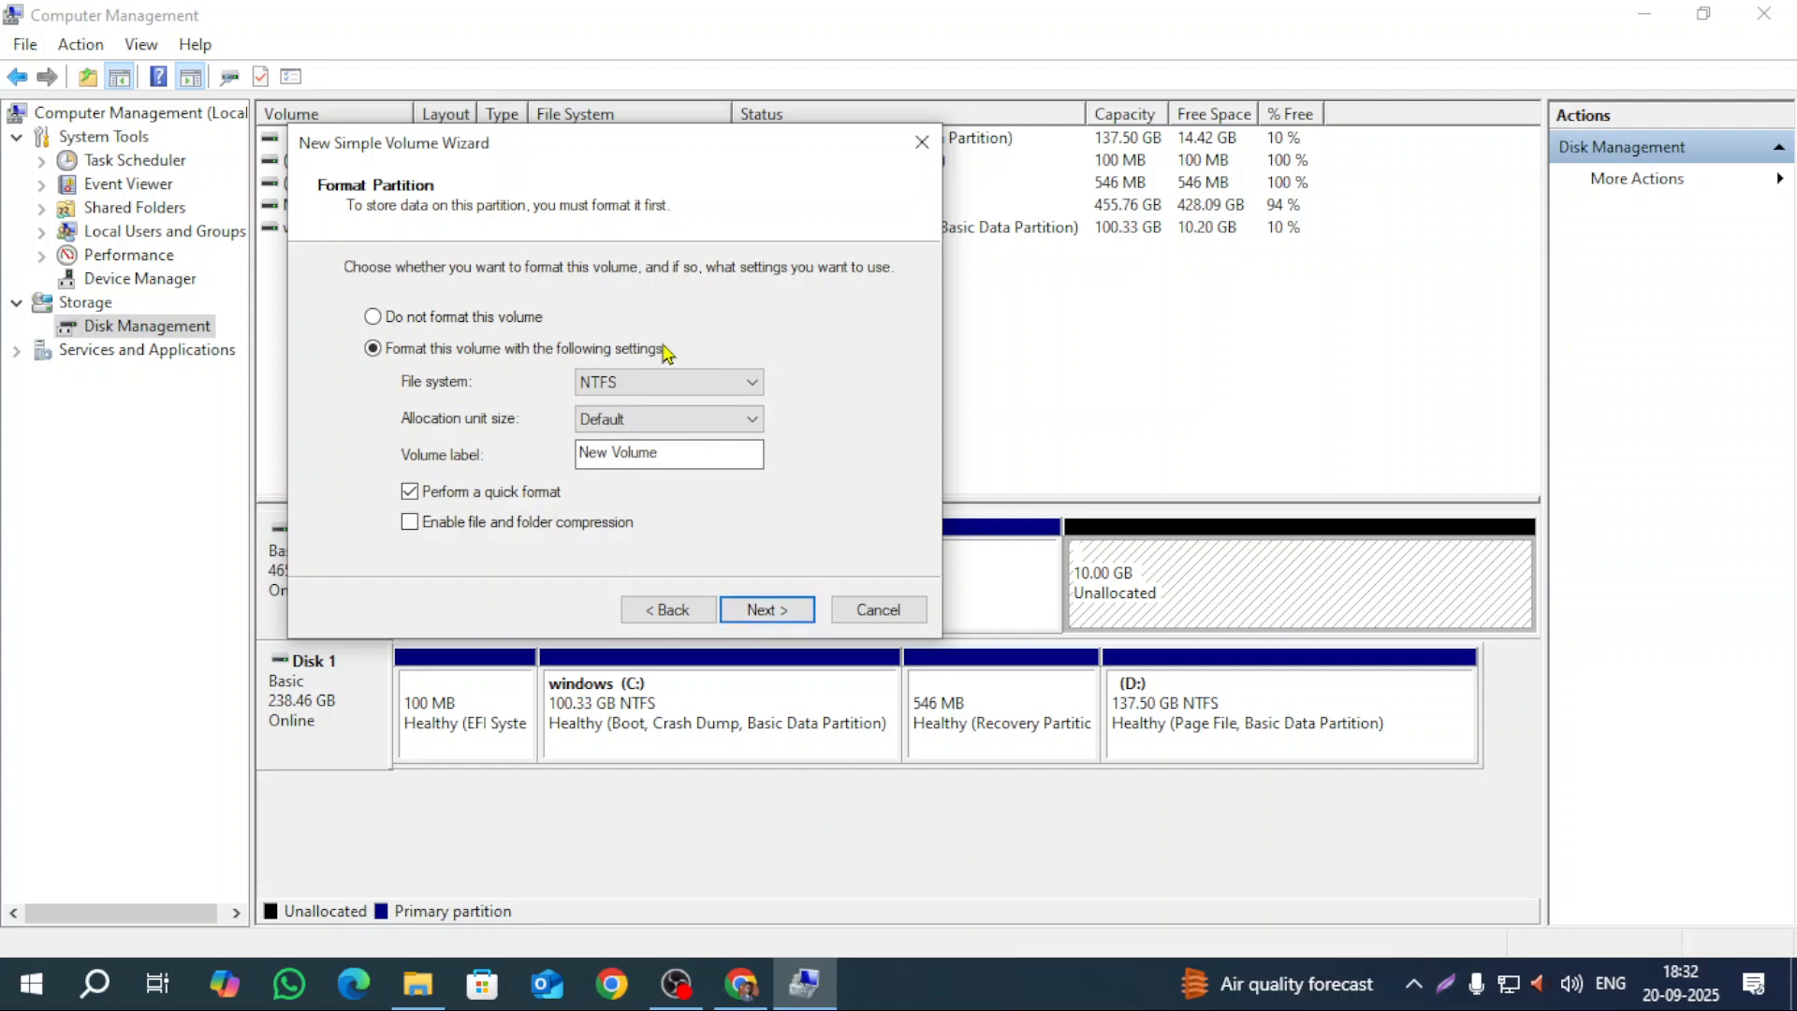
Step: Format the volume as NTFS with default allocation size, label it SAKIB, and finish
click(670, 386)
click(670, 390)
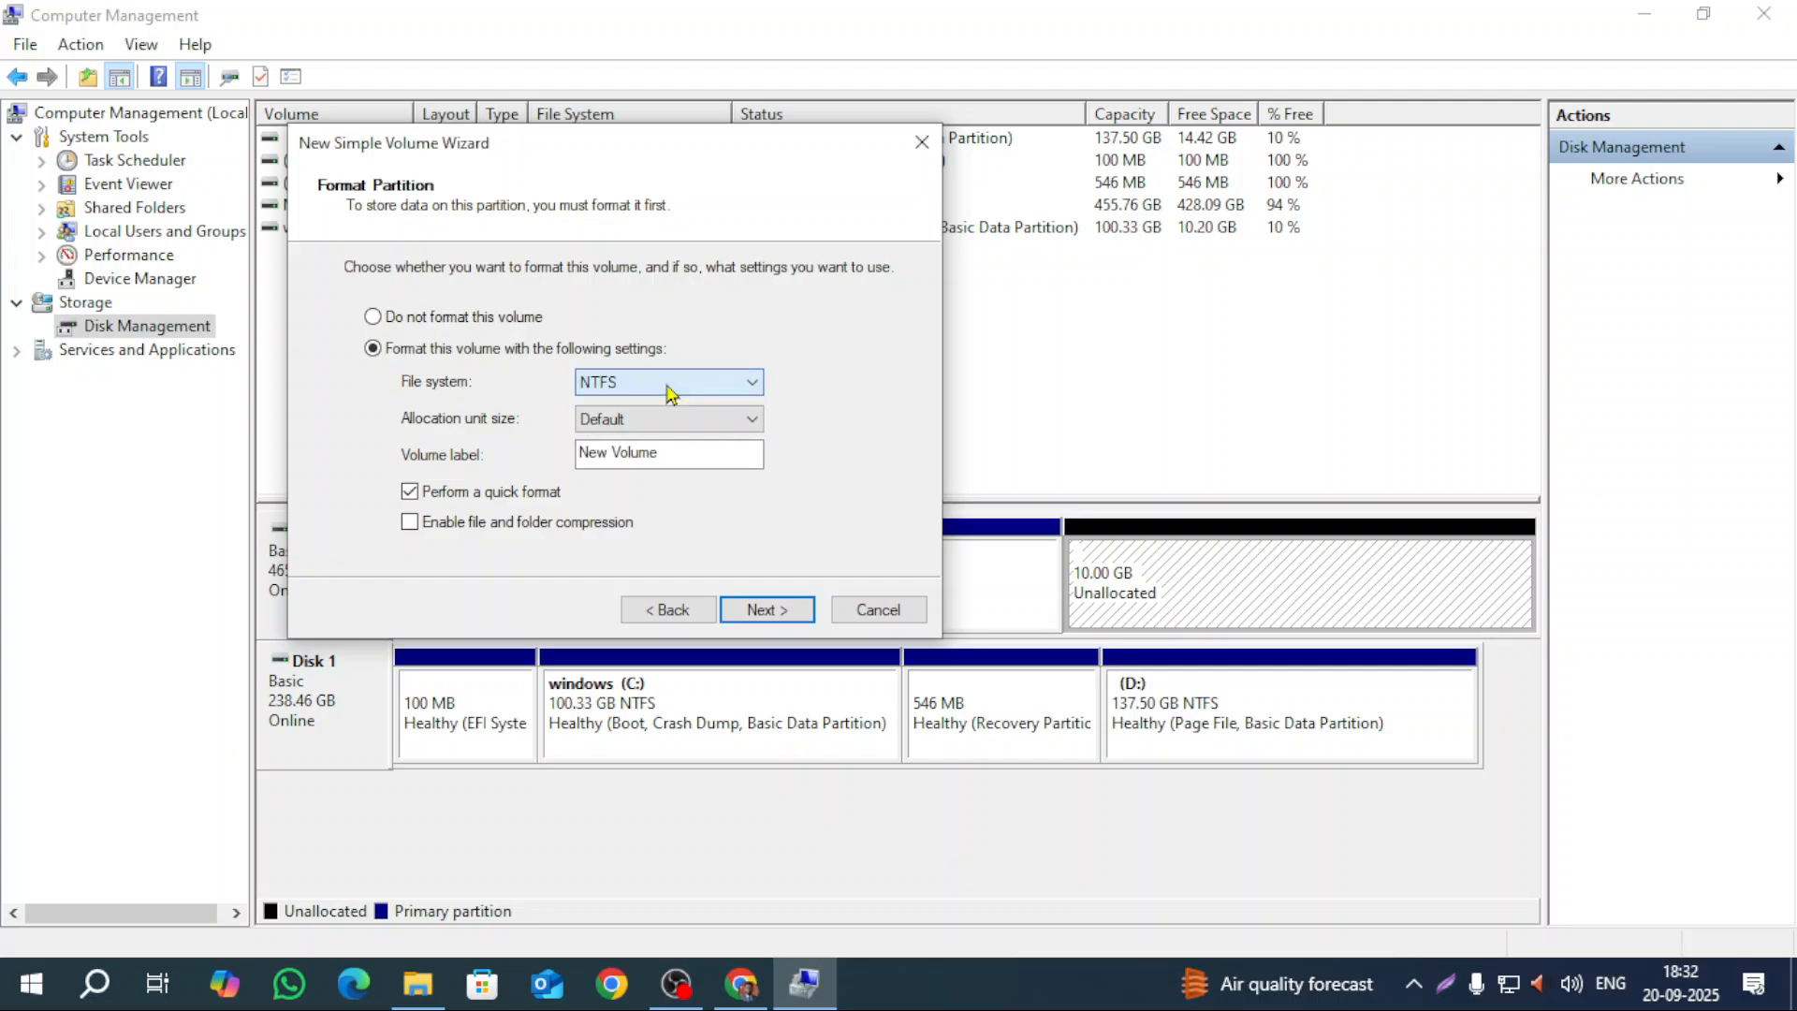
click(677, 421)
click(677, 423)
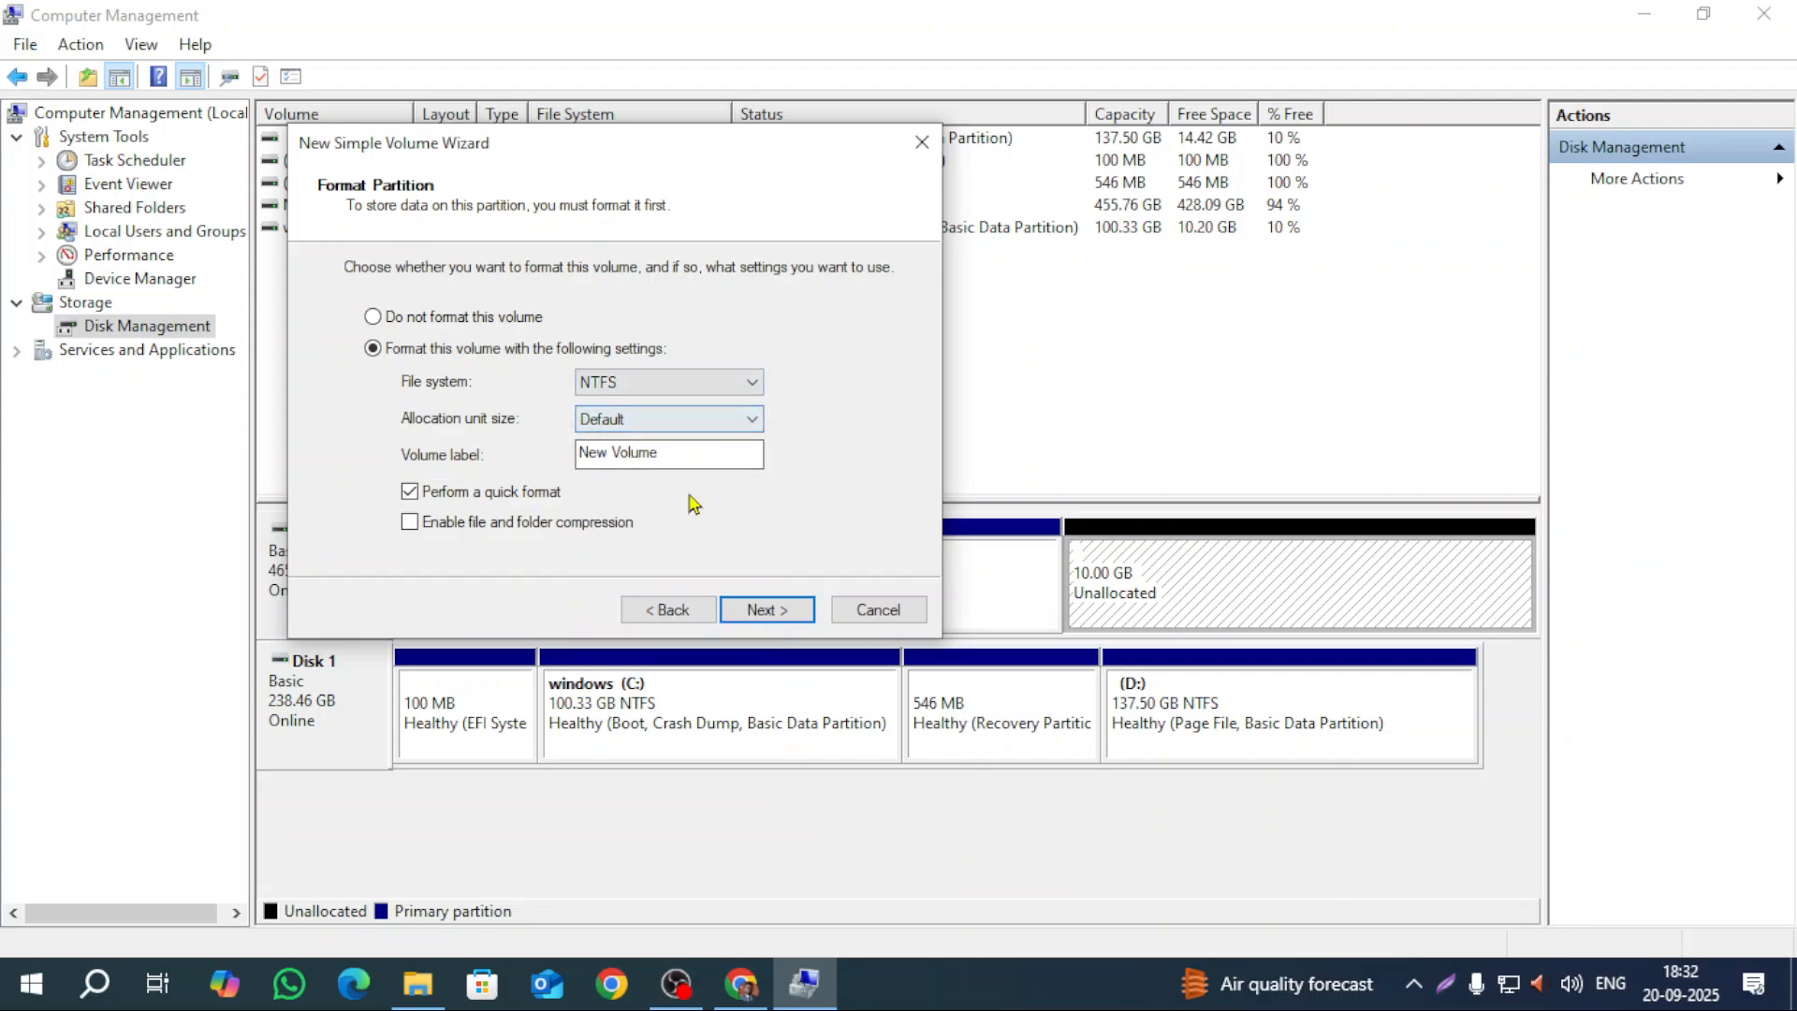
drag(708, 453, 265, 414)
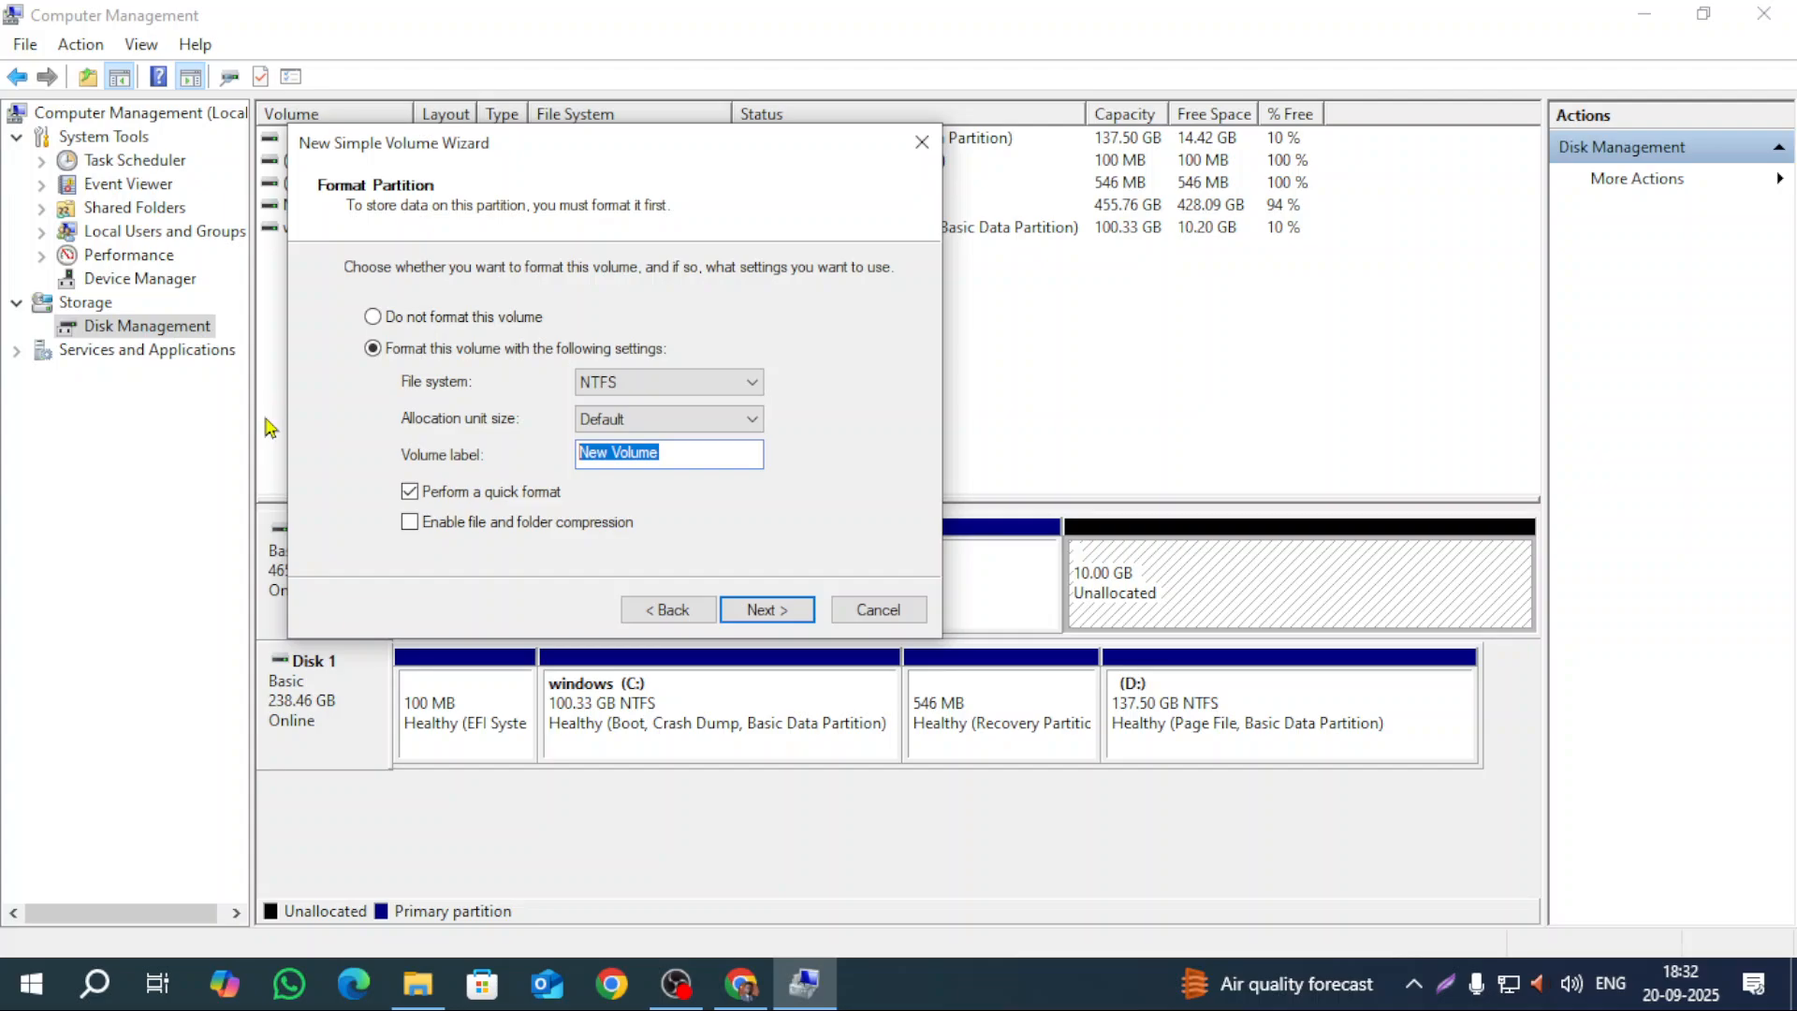
text(SAKIB)
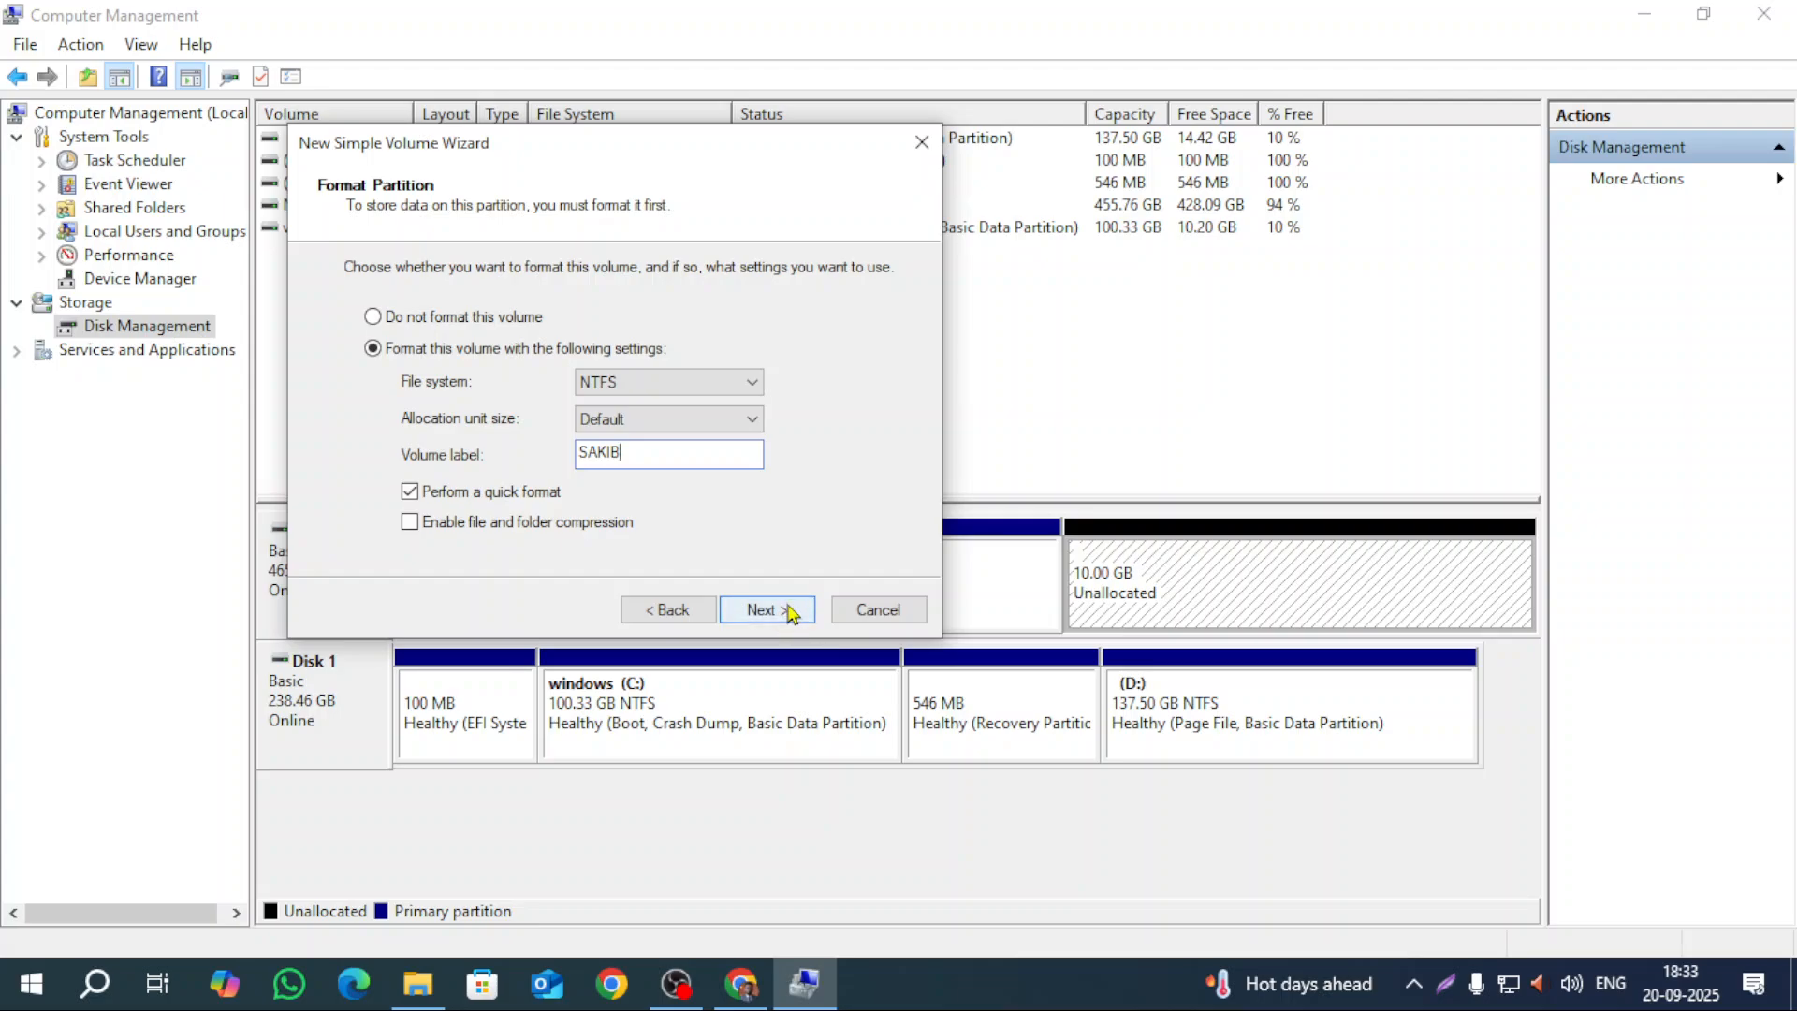
click(789, 611)
click(788, 609)
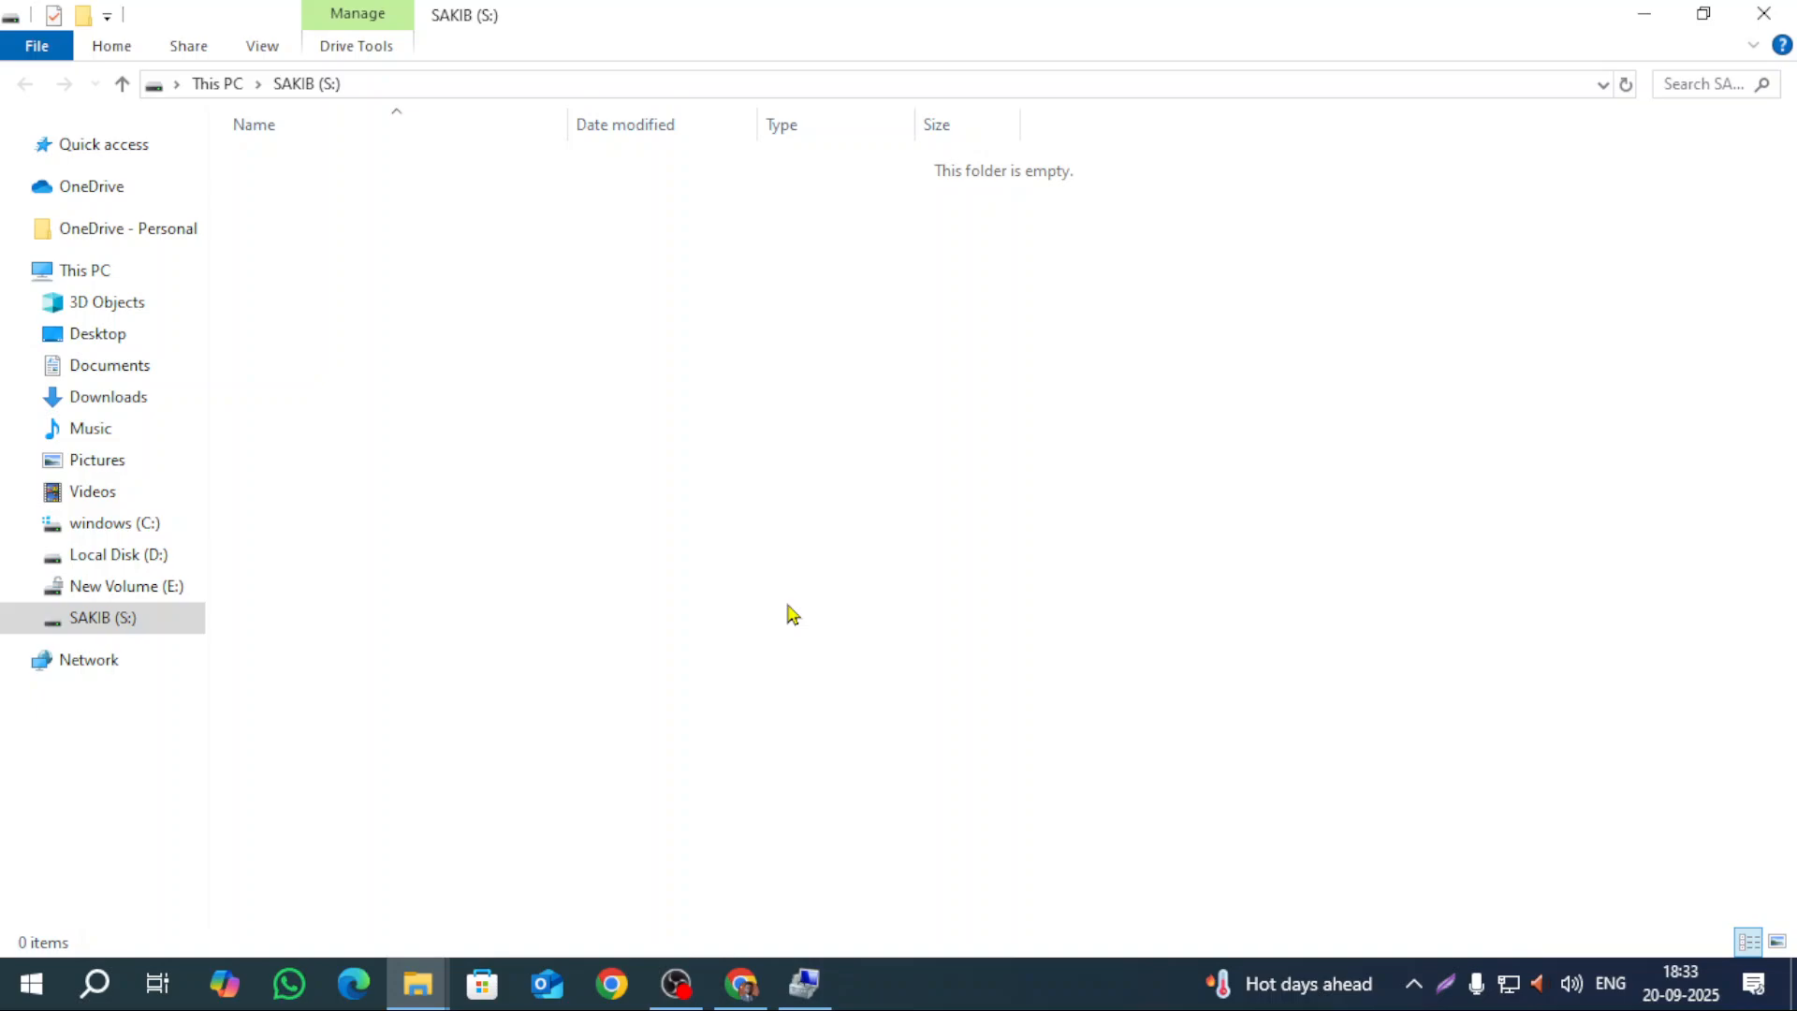
Step: Open SAKIB (S:) from This PC to confirm it is empty, then return to Disk Management
click(91, 272)
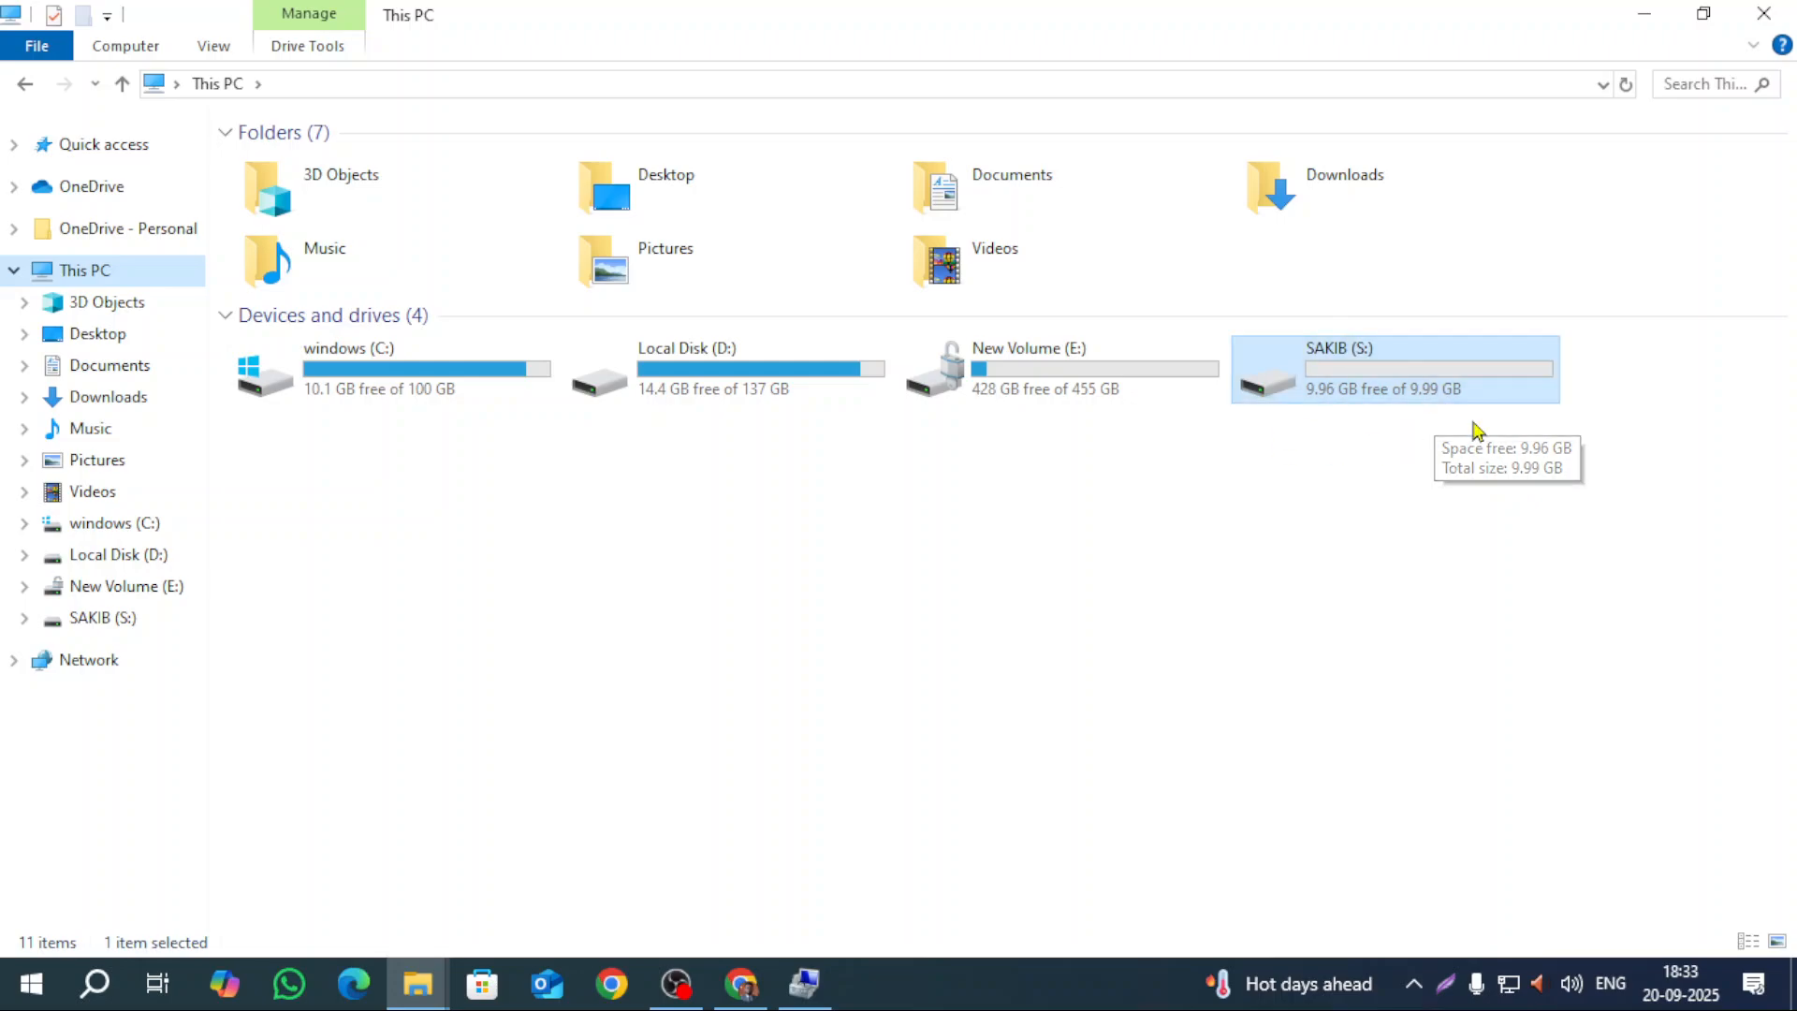
double_click(1362, 383)
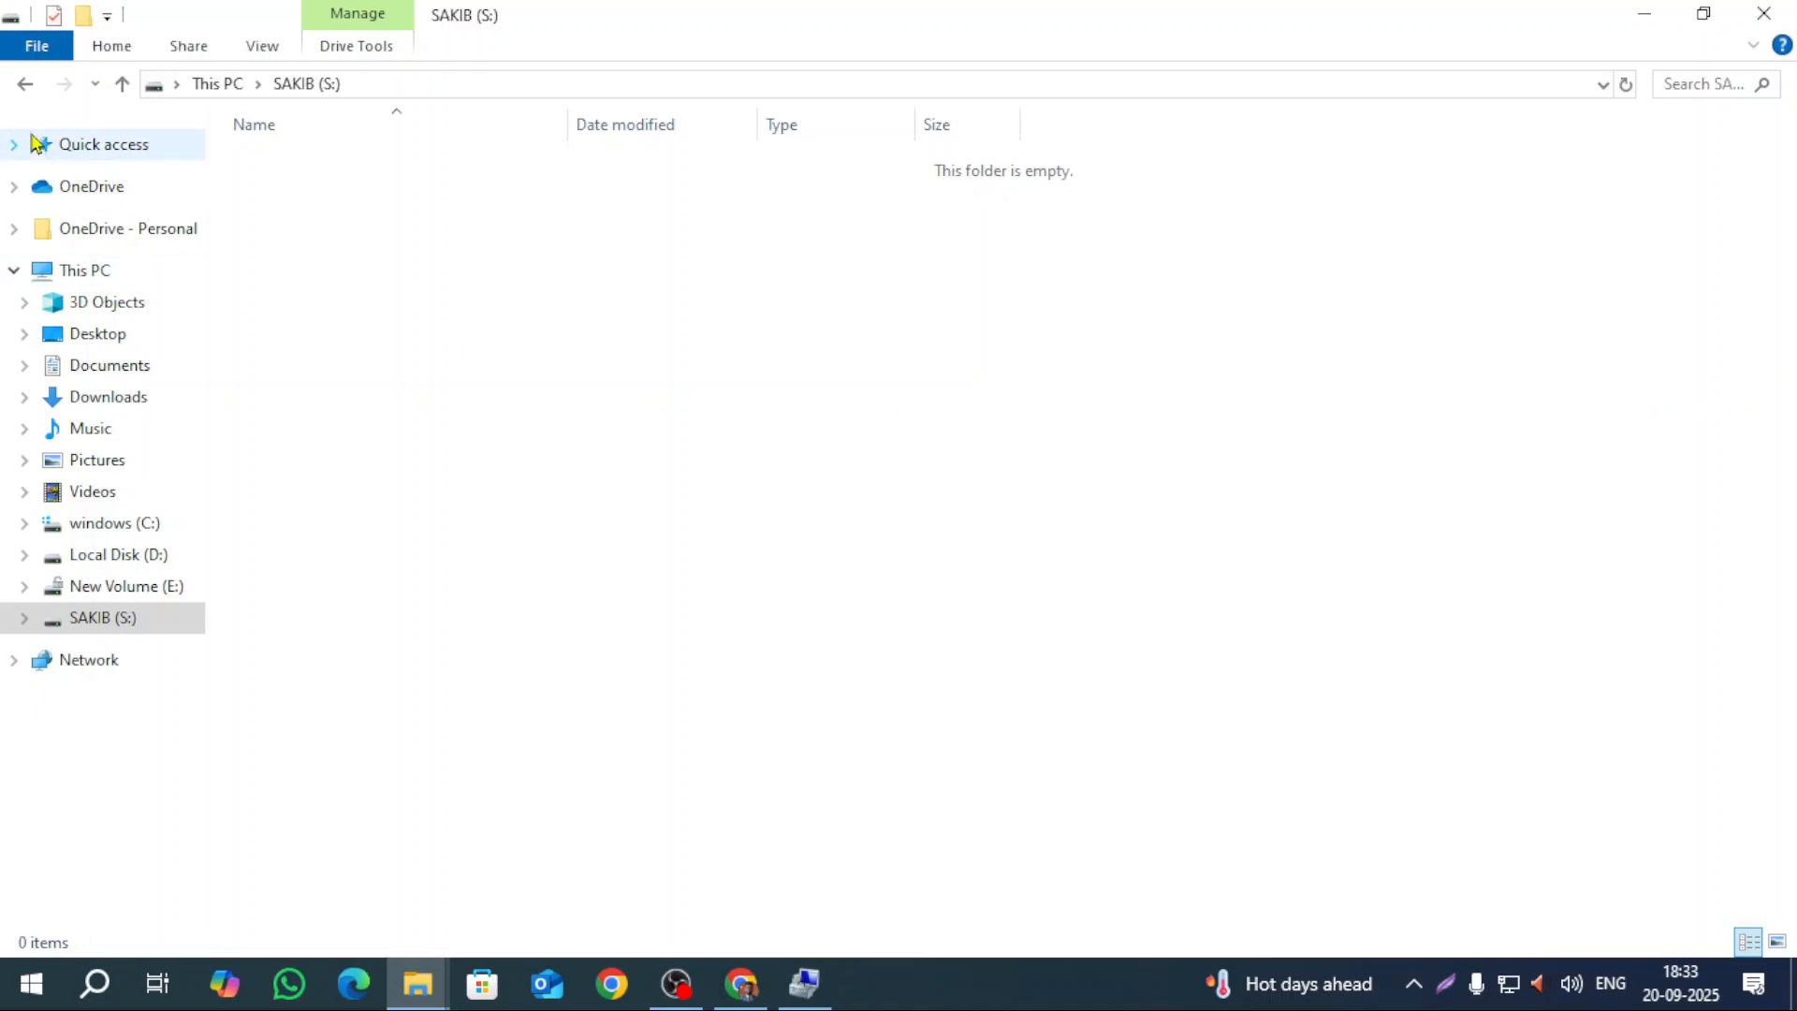
click(26, 84)
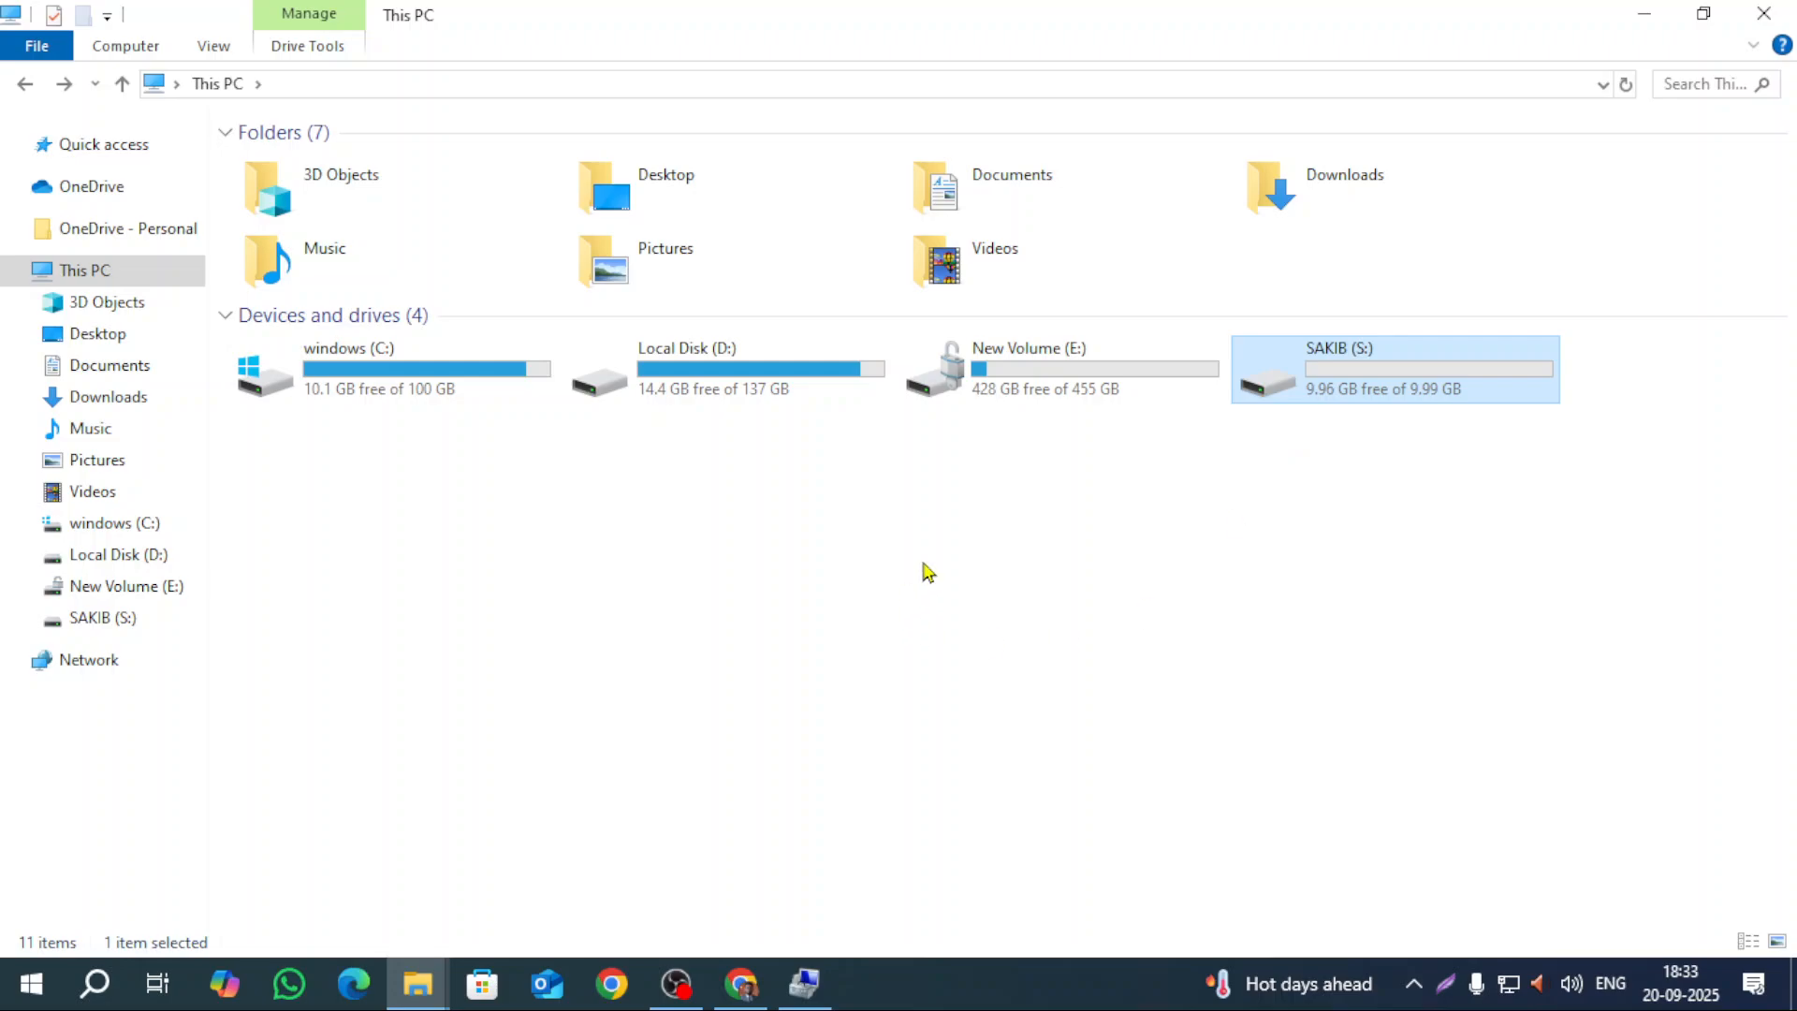
click(806, 992)
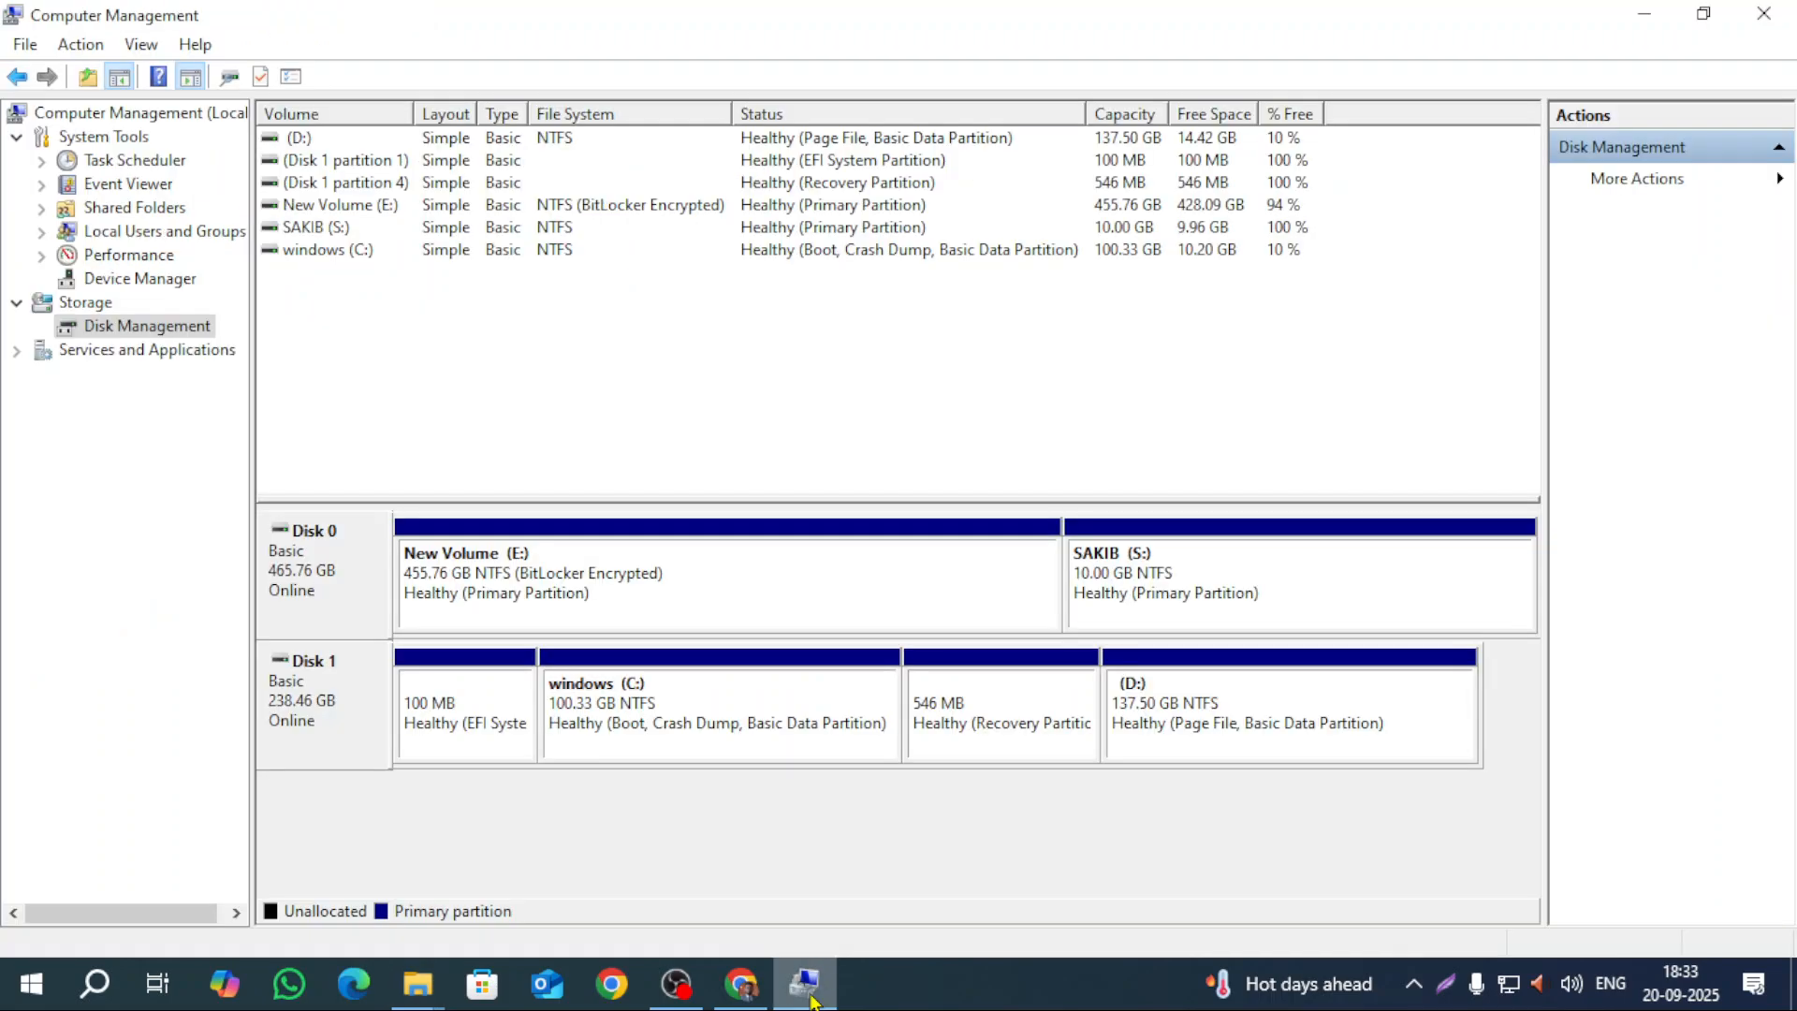
click(1642, 14)
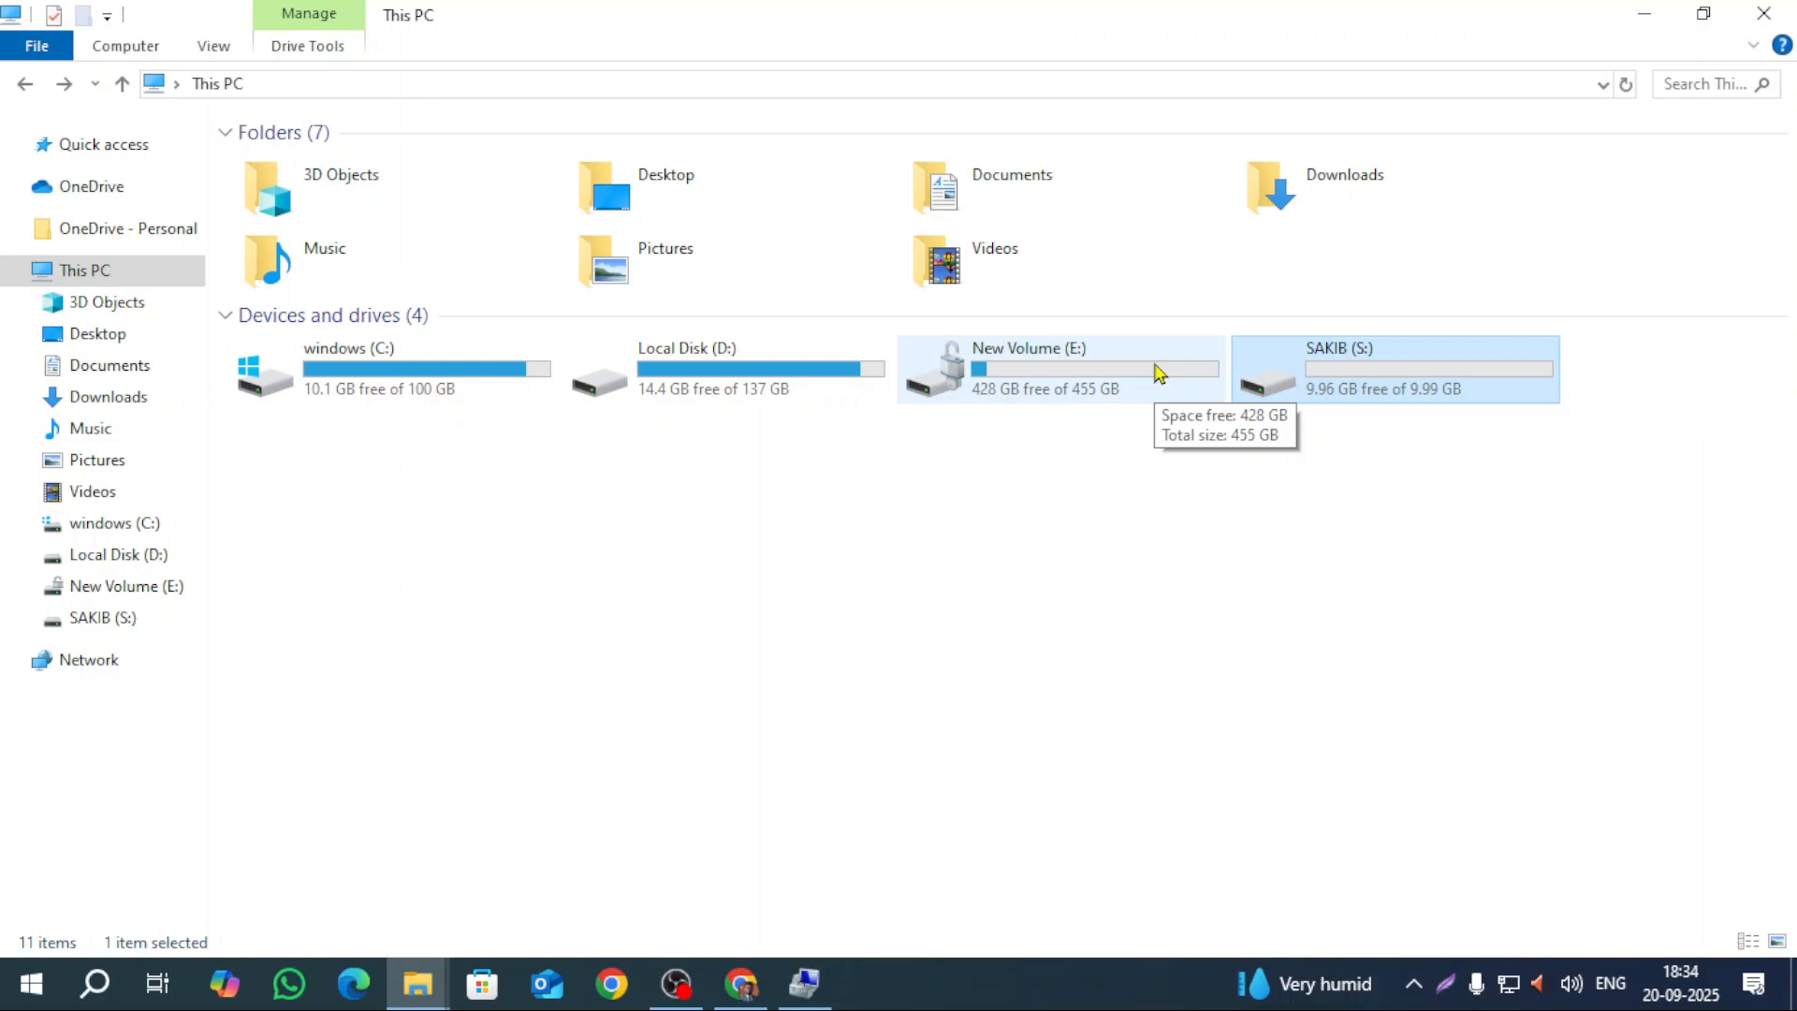
click(805, 983)
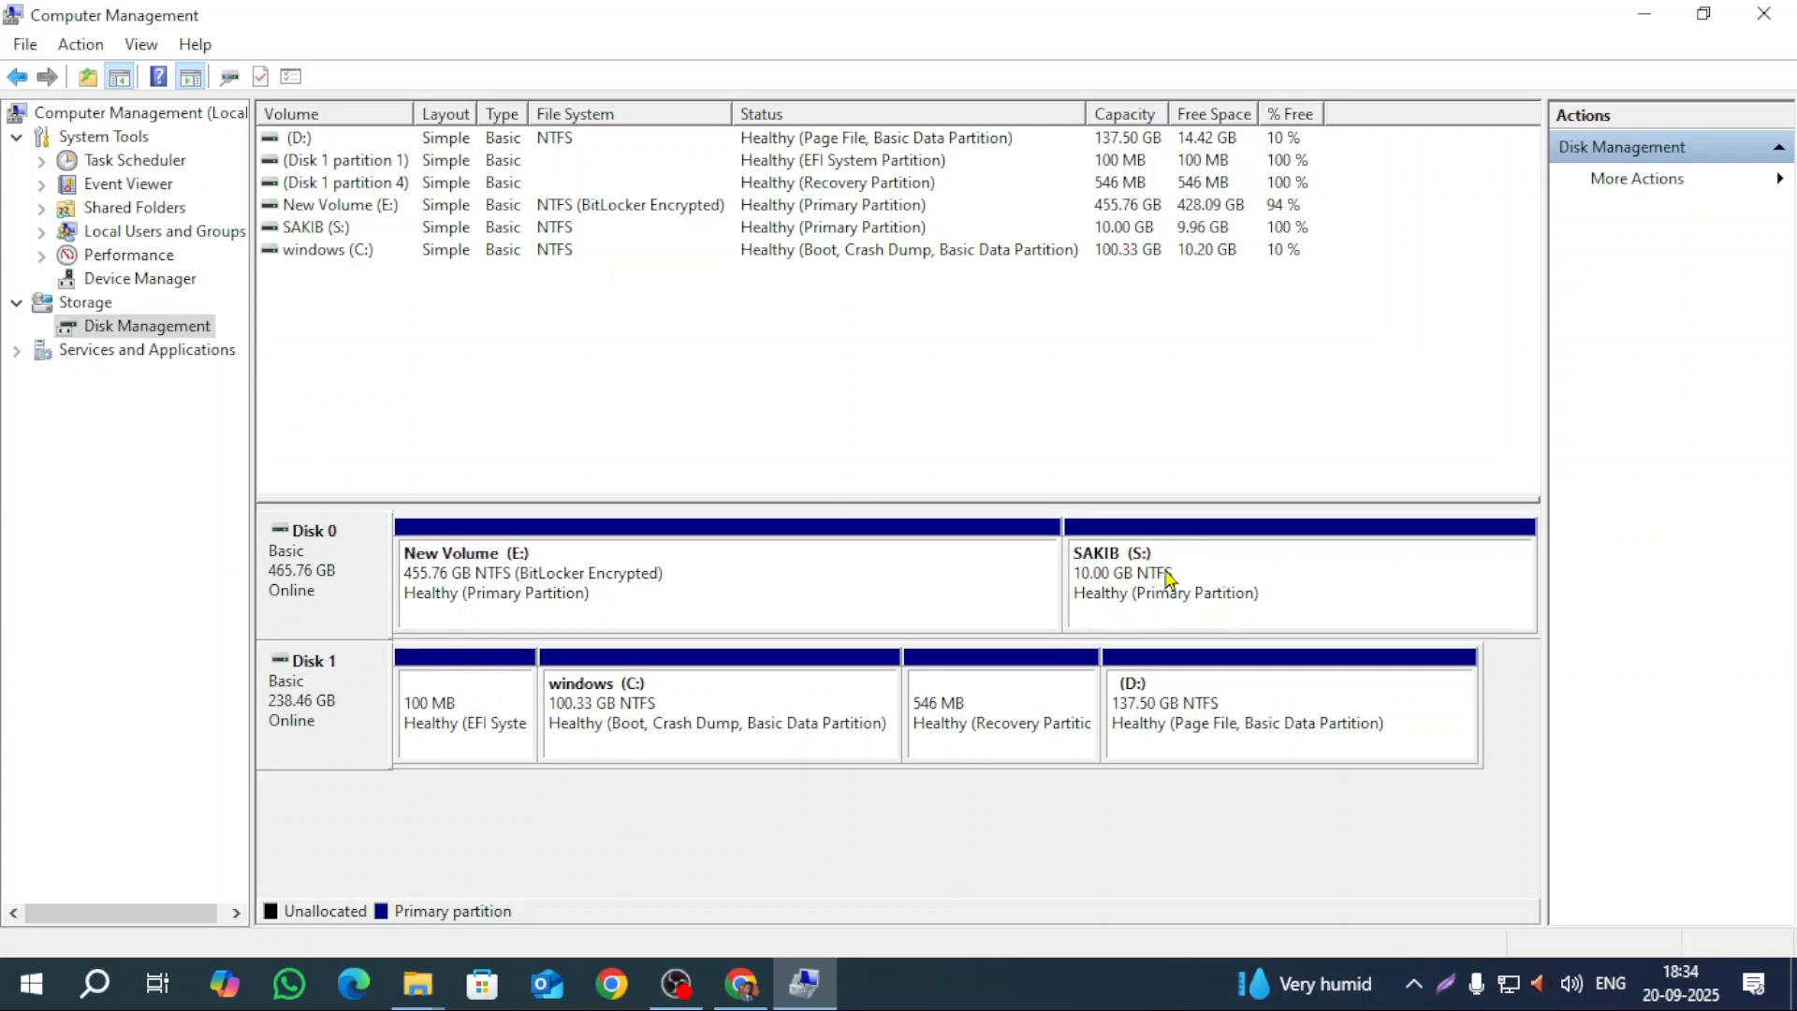
mouse_move(417, 983)
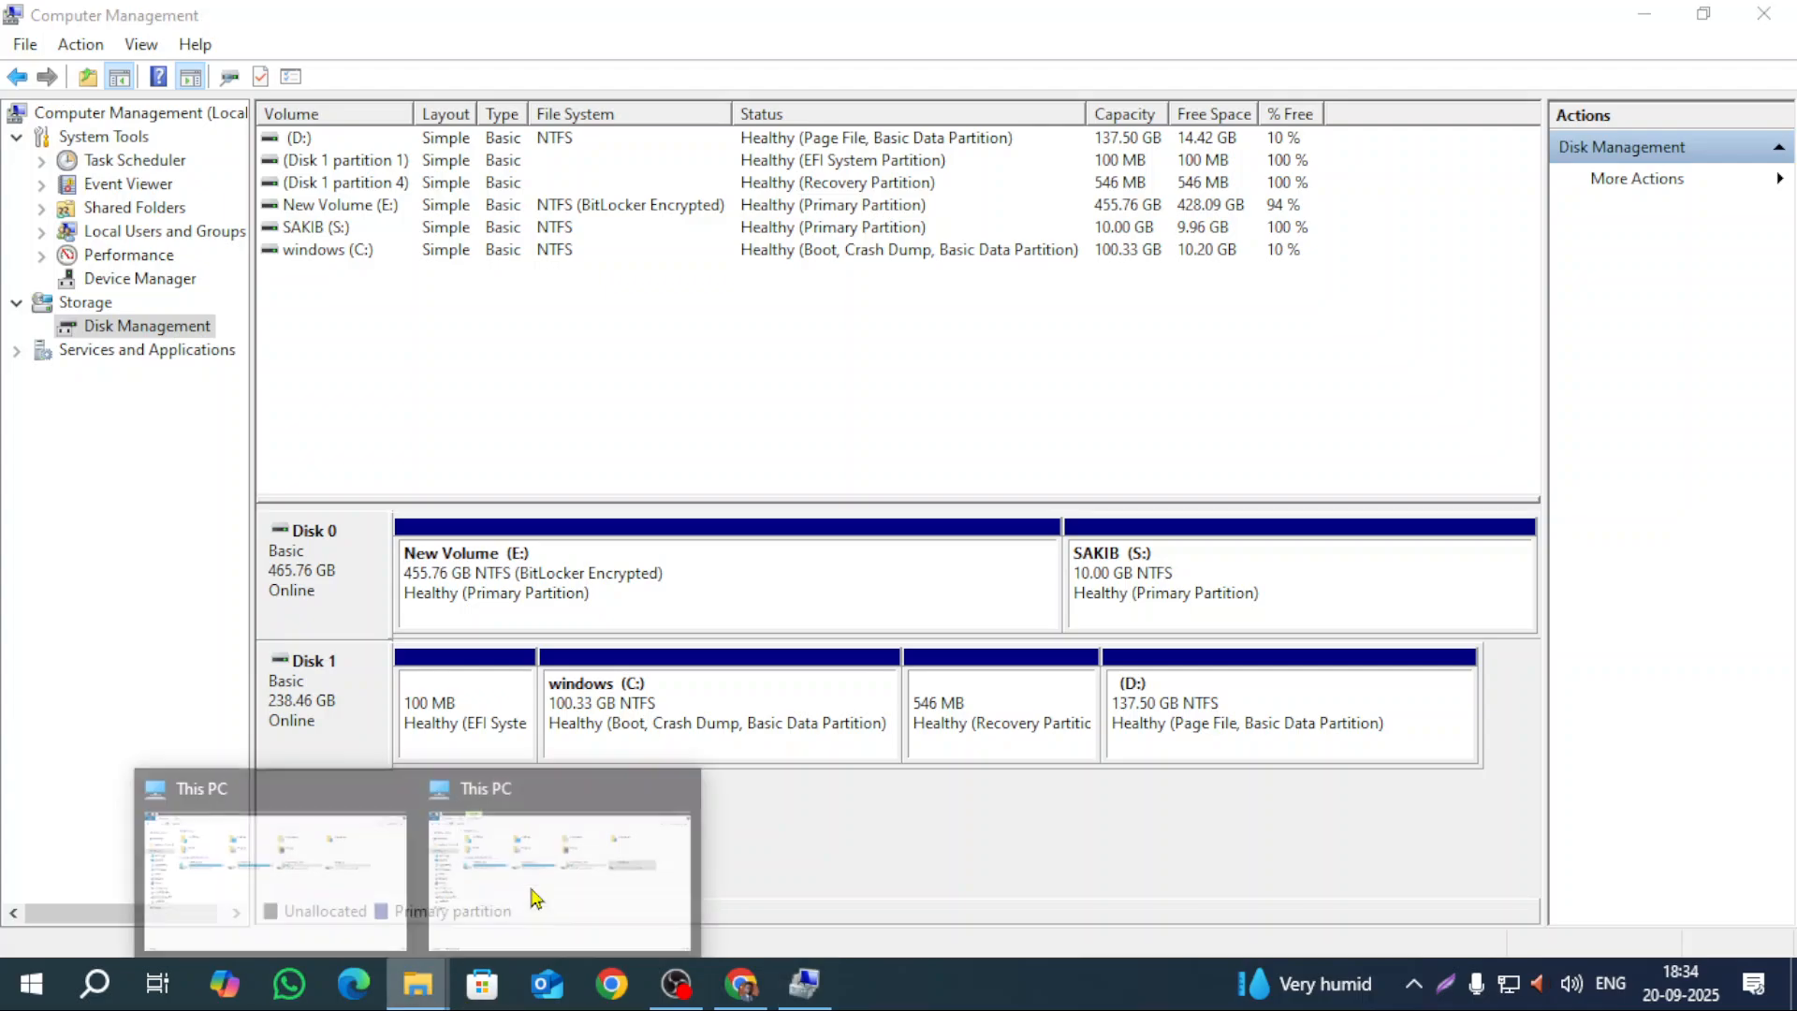
click(582, 914)
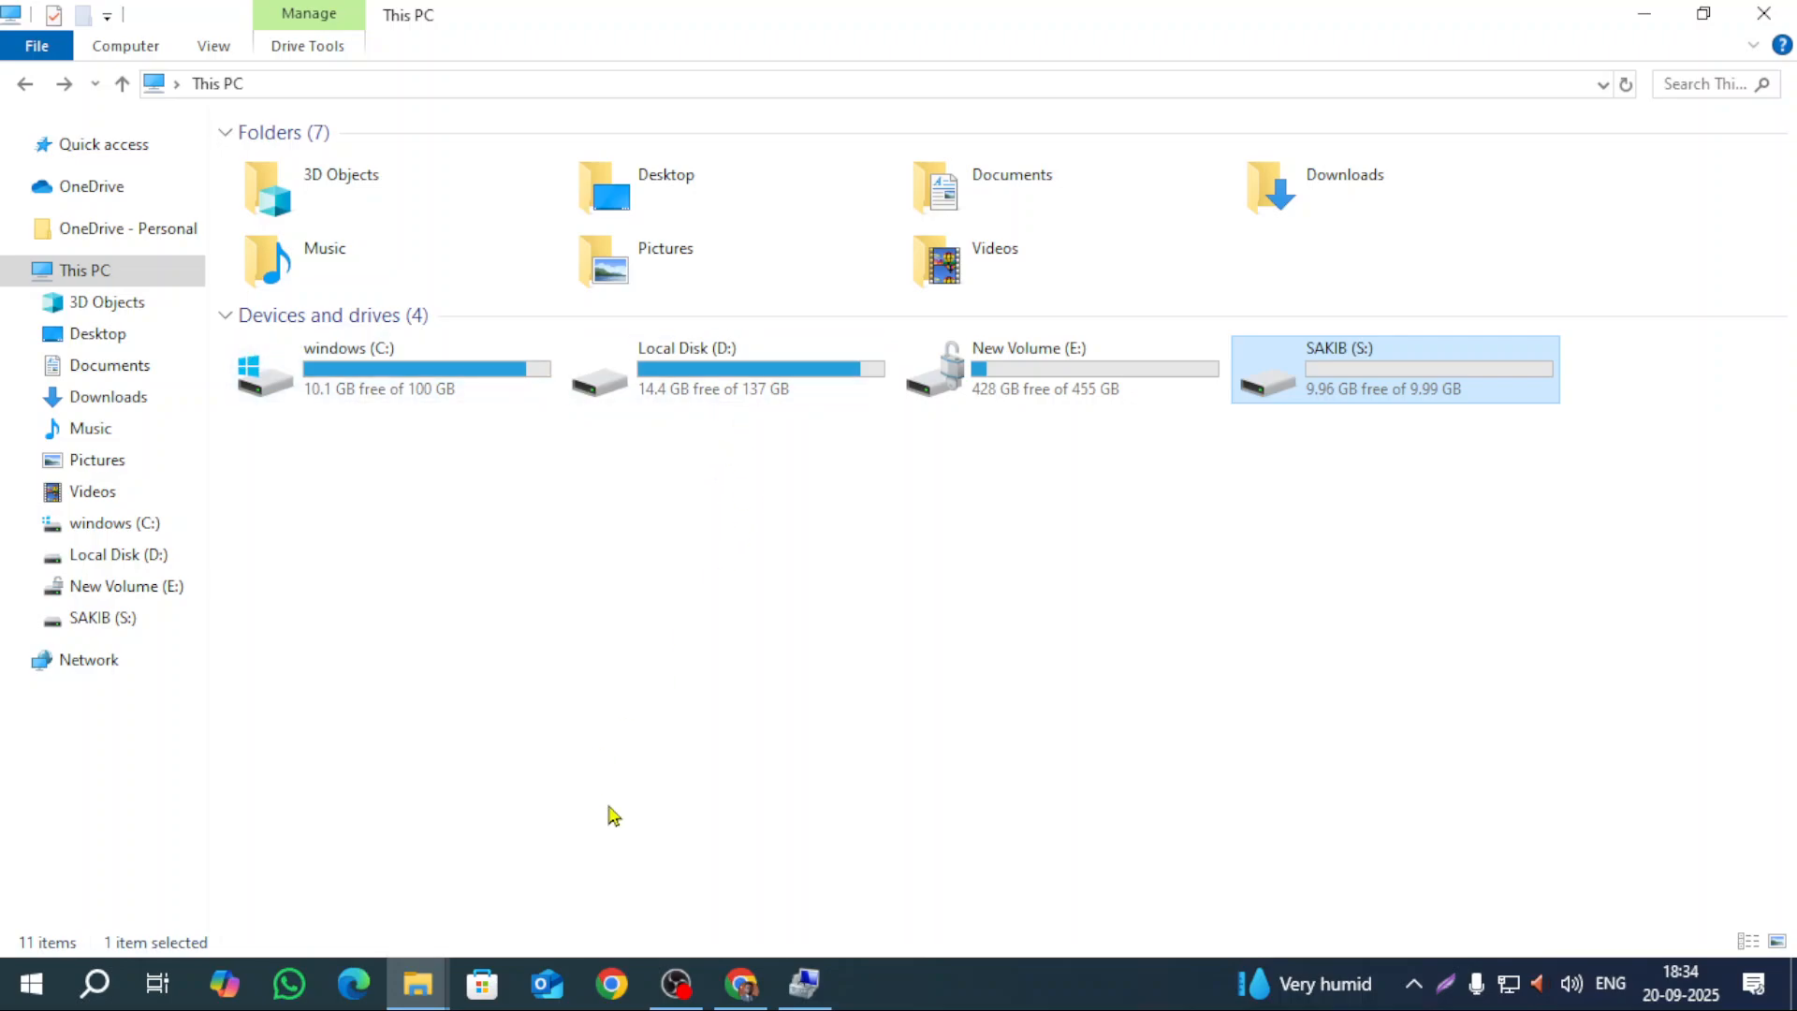
click(810, 1004)
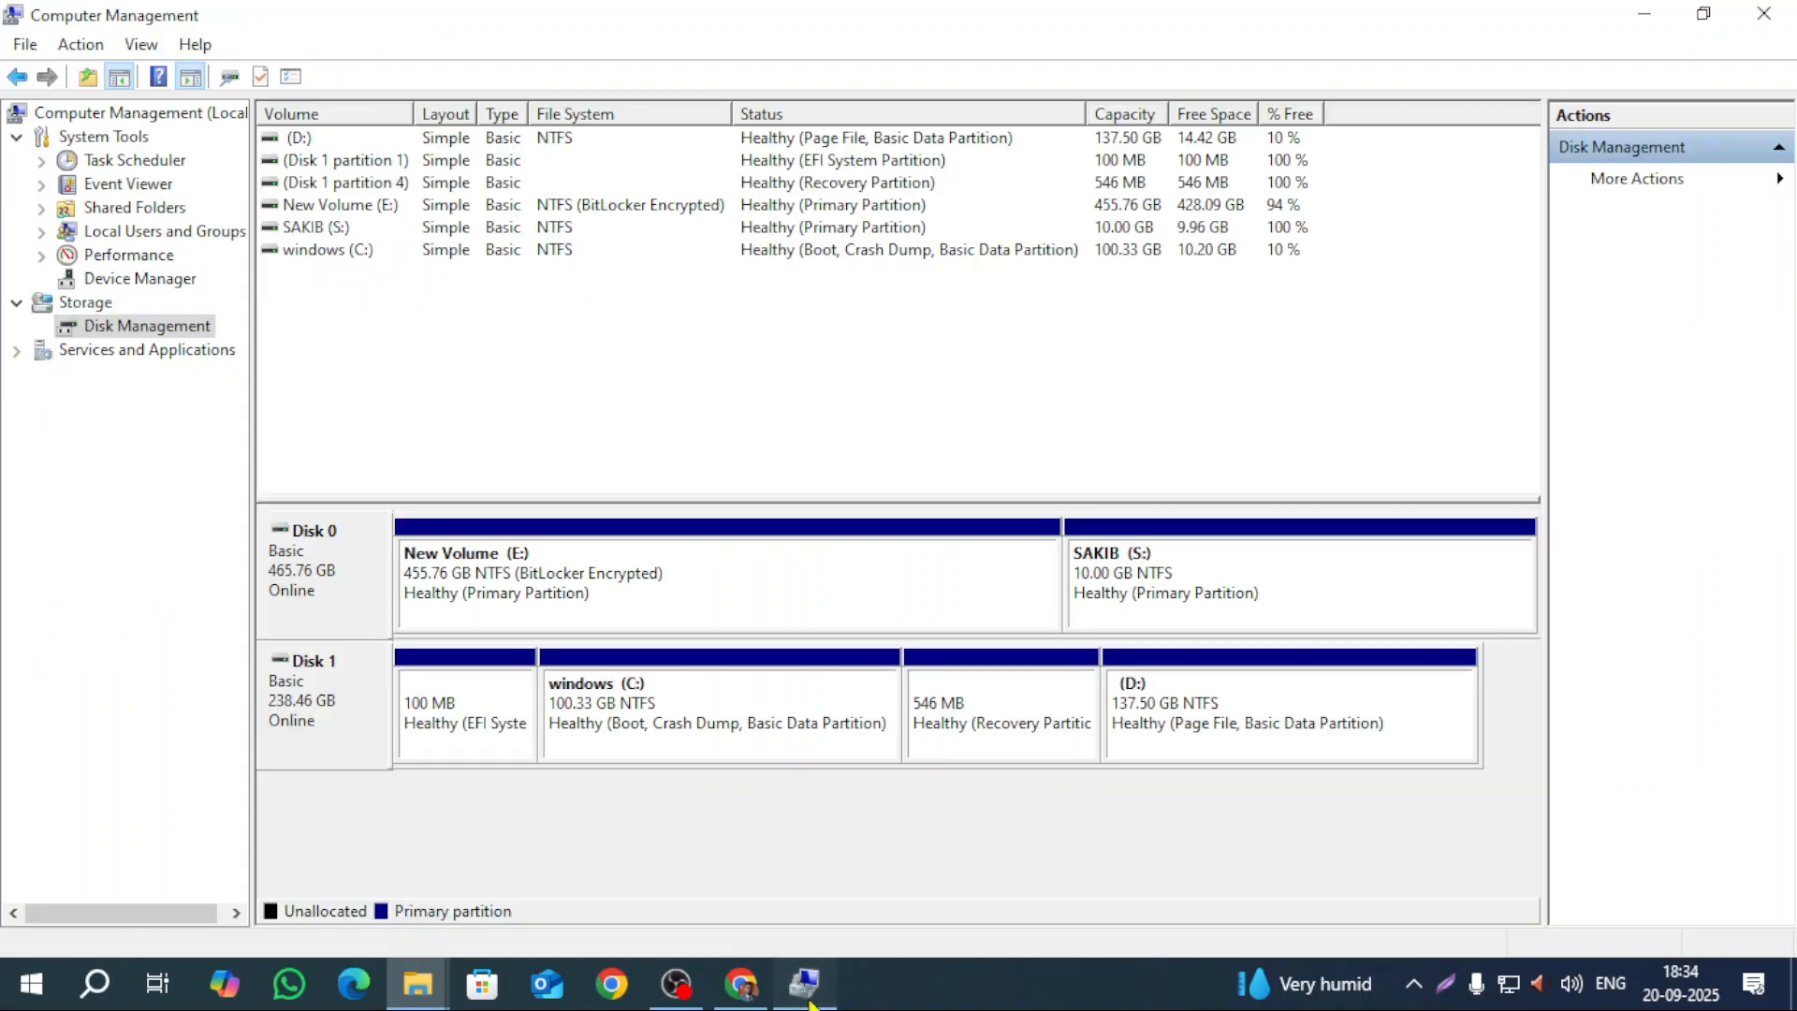
Step: Delete the SAKIB (S:) volume, freeing 10 GB of unallocated space on Disk 0, and check This PC
right_click(1189, 579)
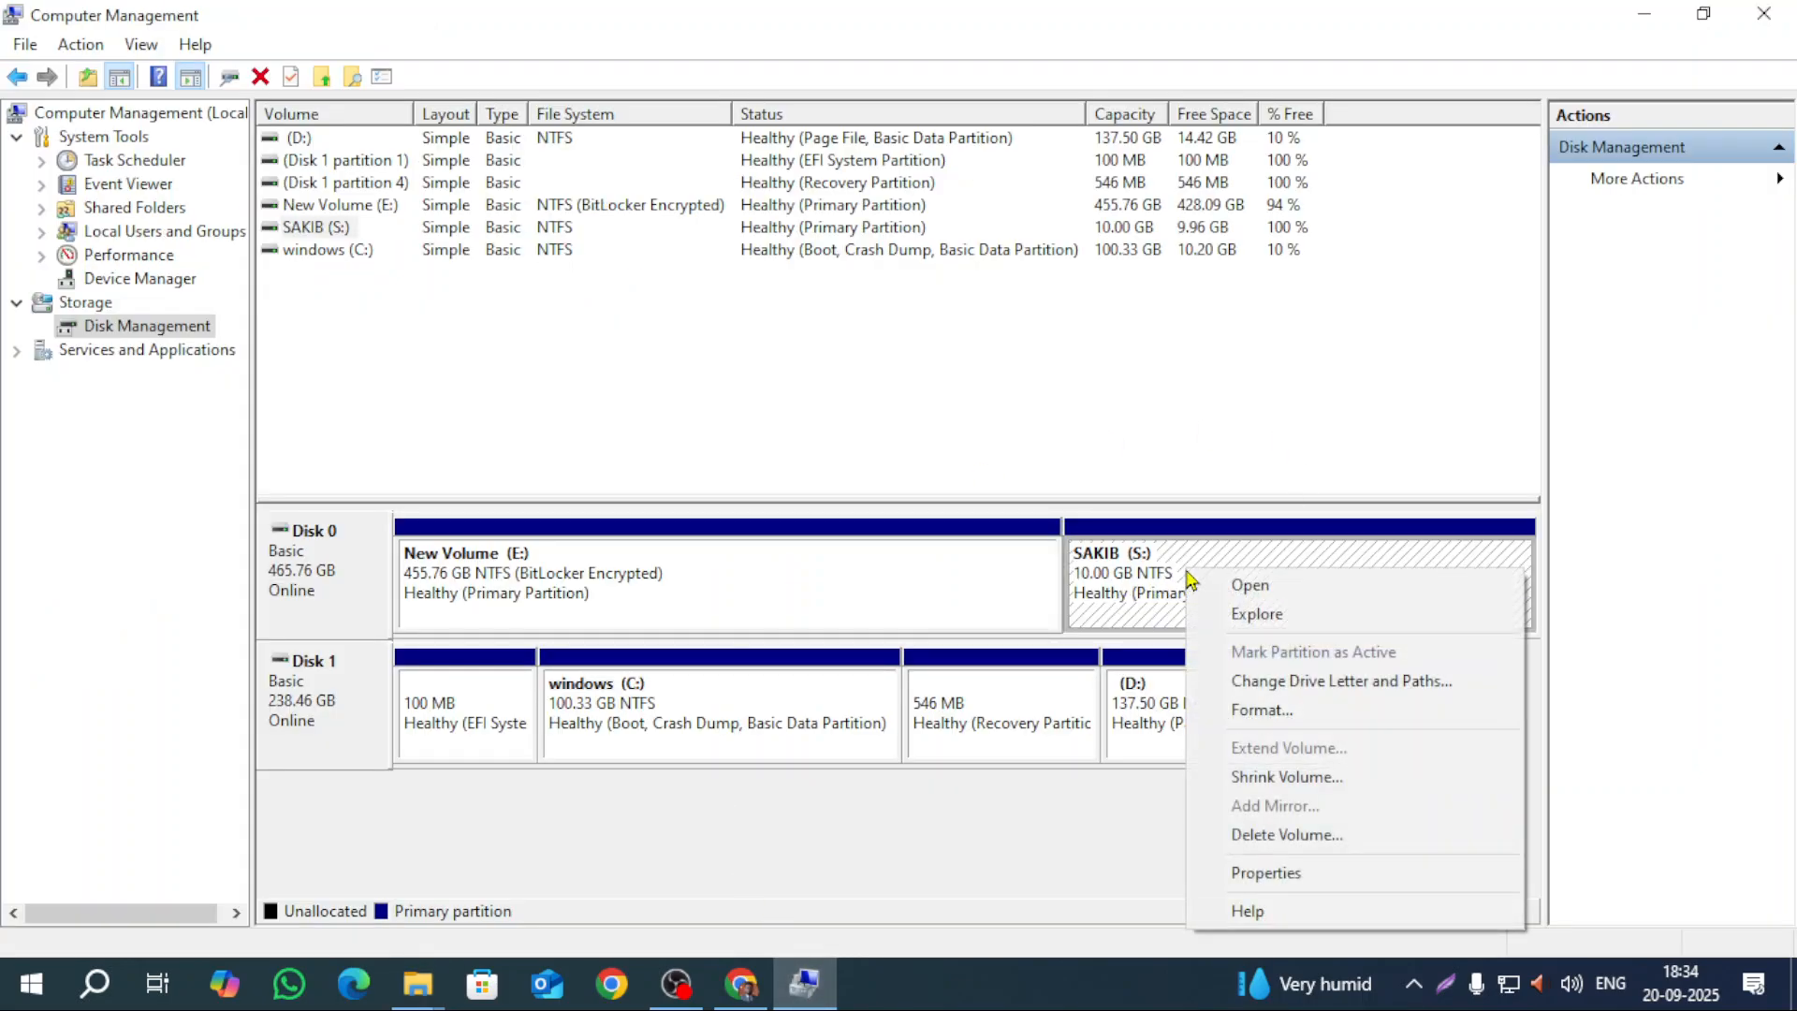
click(1275, 836)
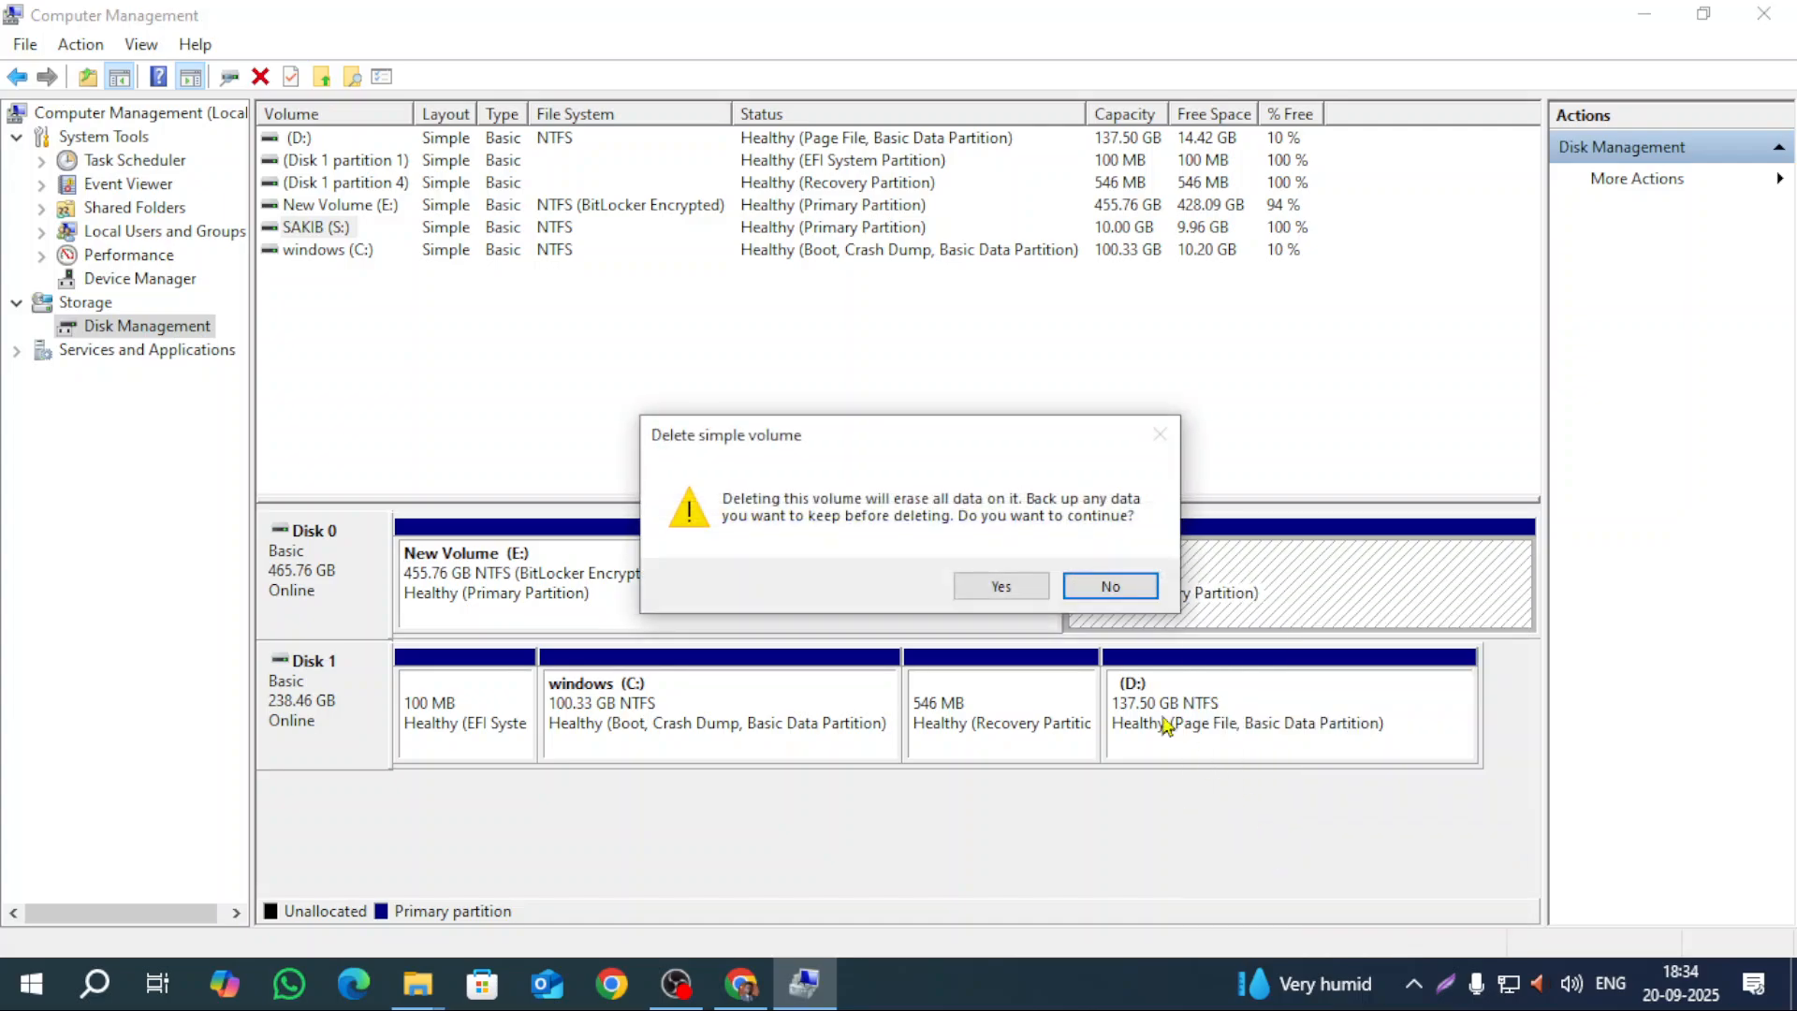
click(1020, 586)
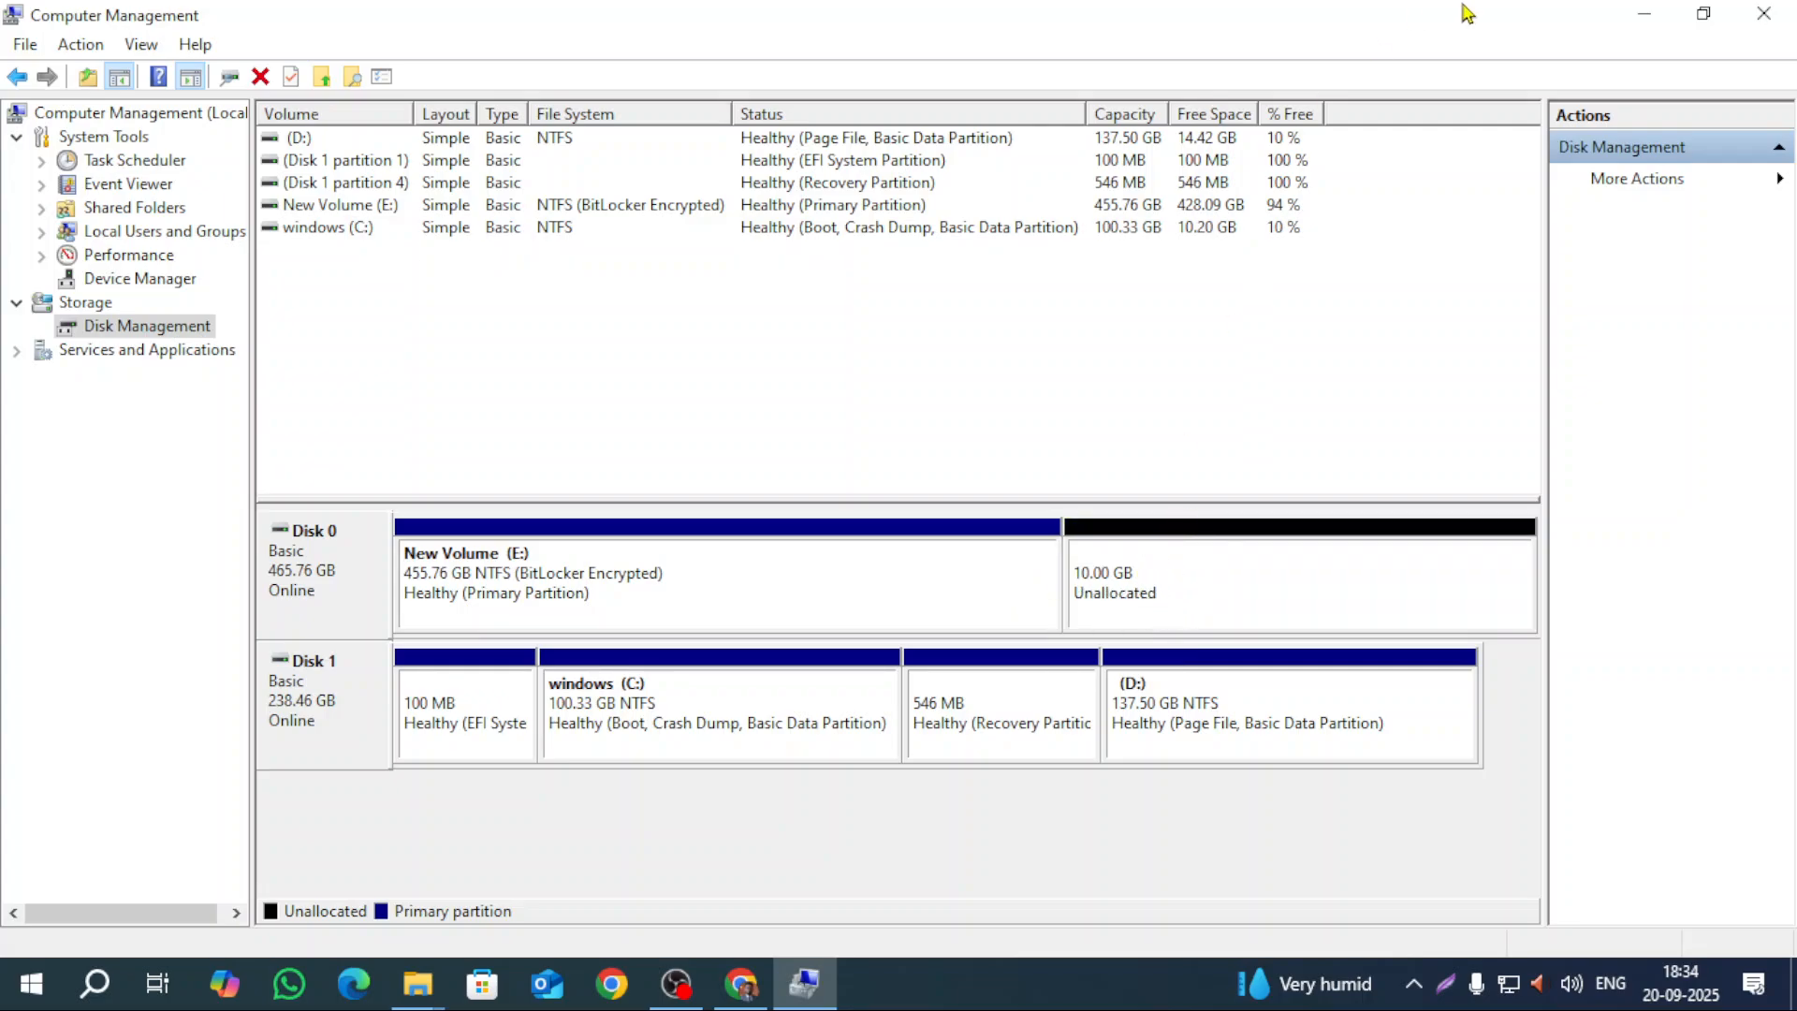
click(1644, 15)
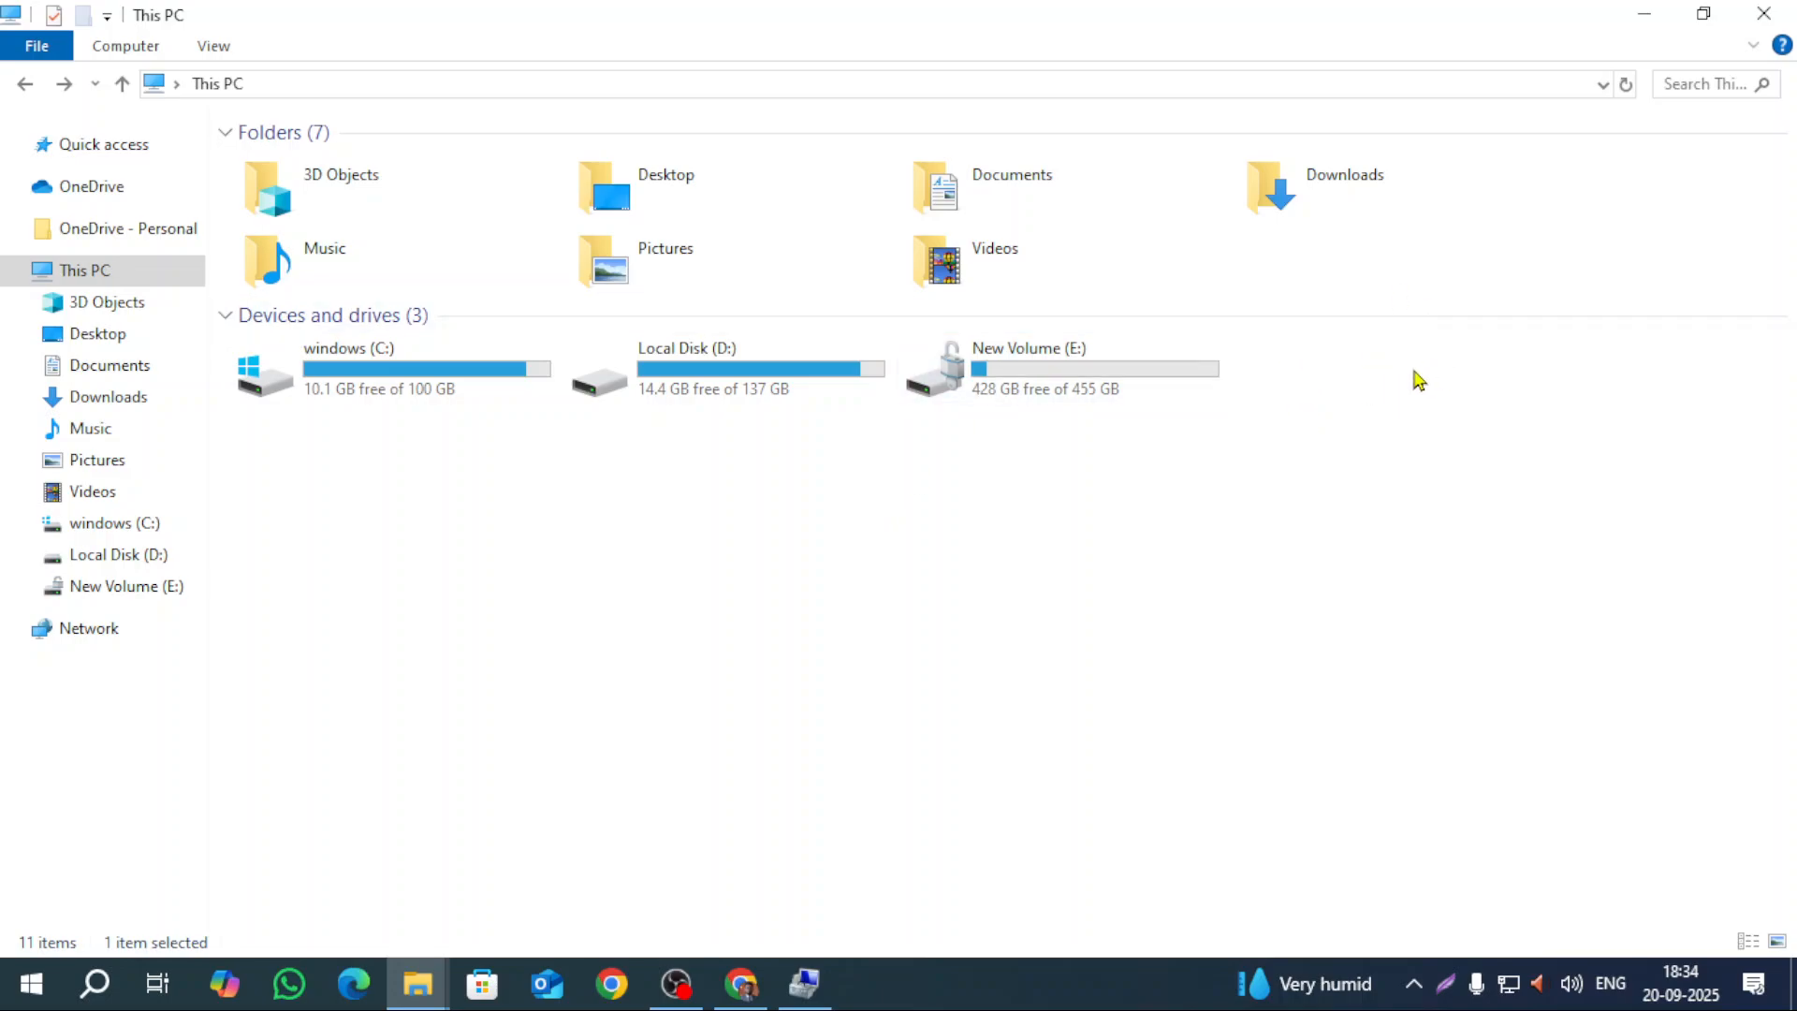
click(823, 1001)
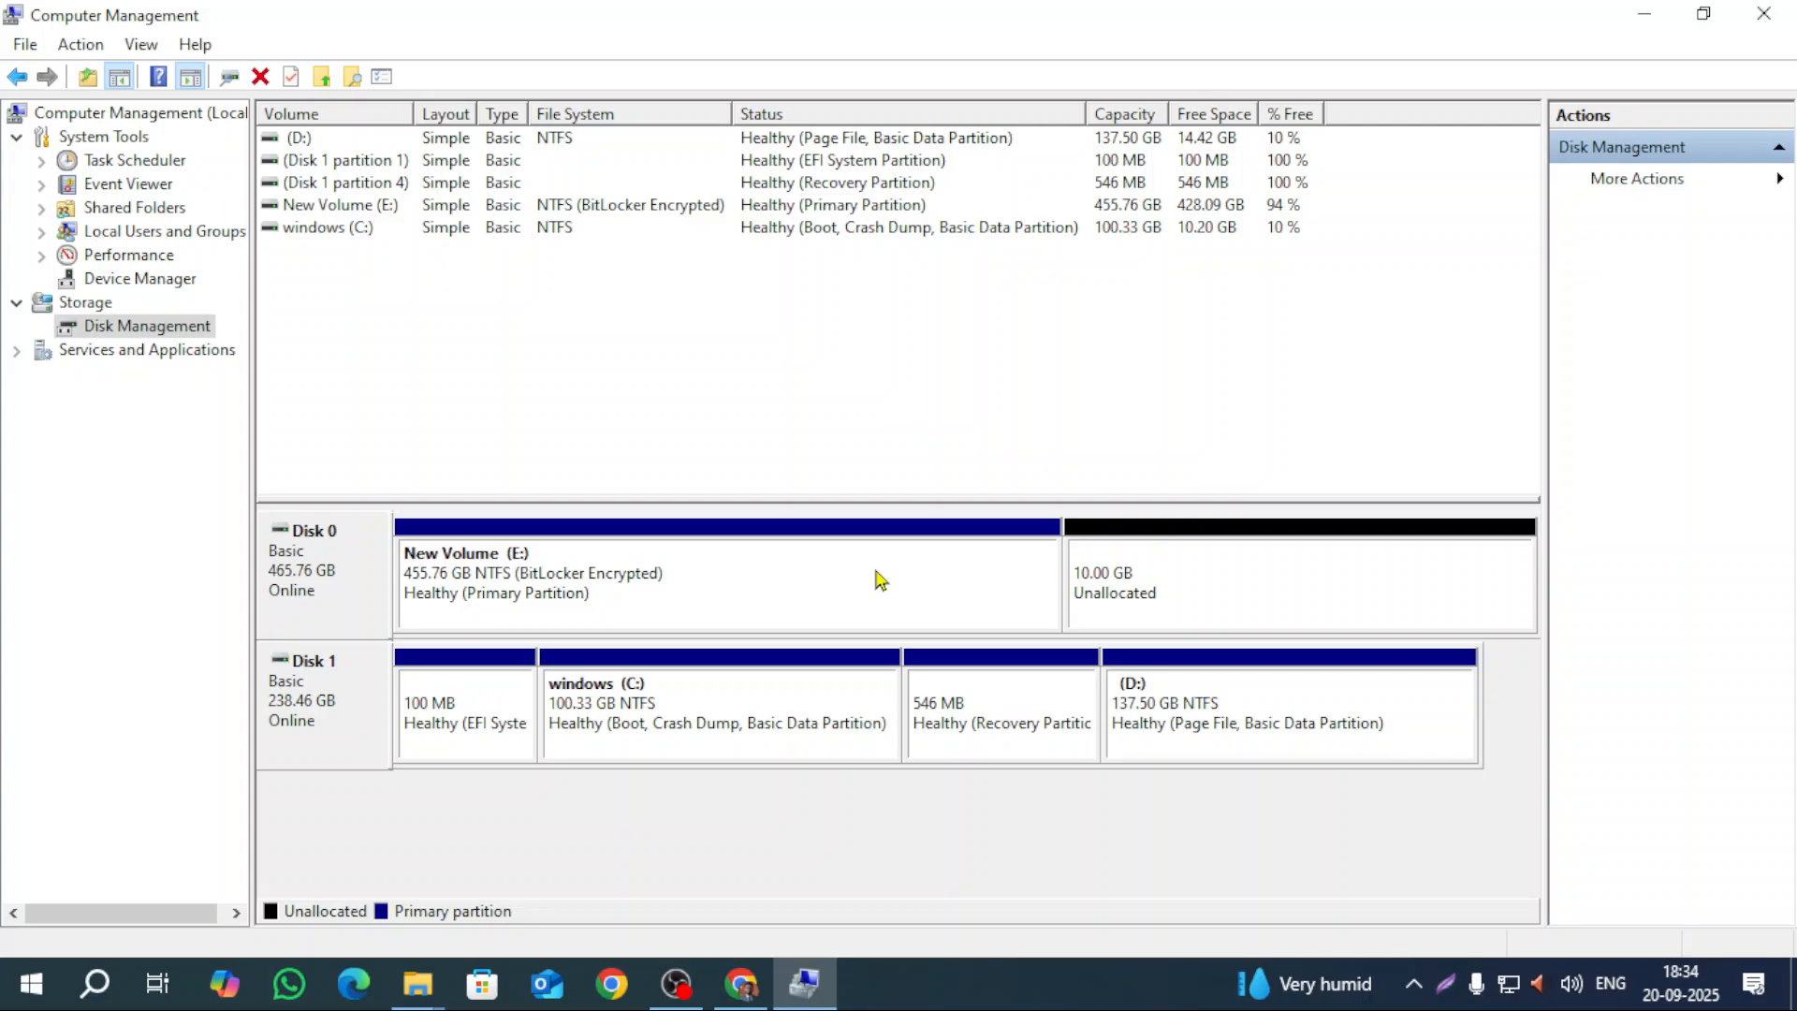
Step: Extend New Volume (E:) by the full 10240 MB so it reaches 465.76 GB
right_click(815, 573)
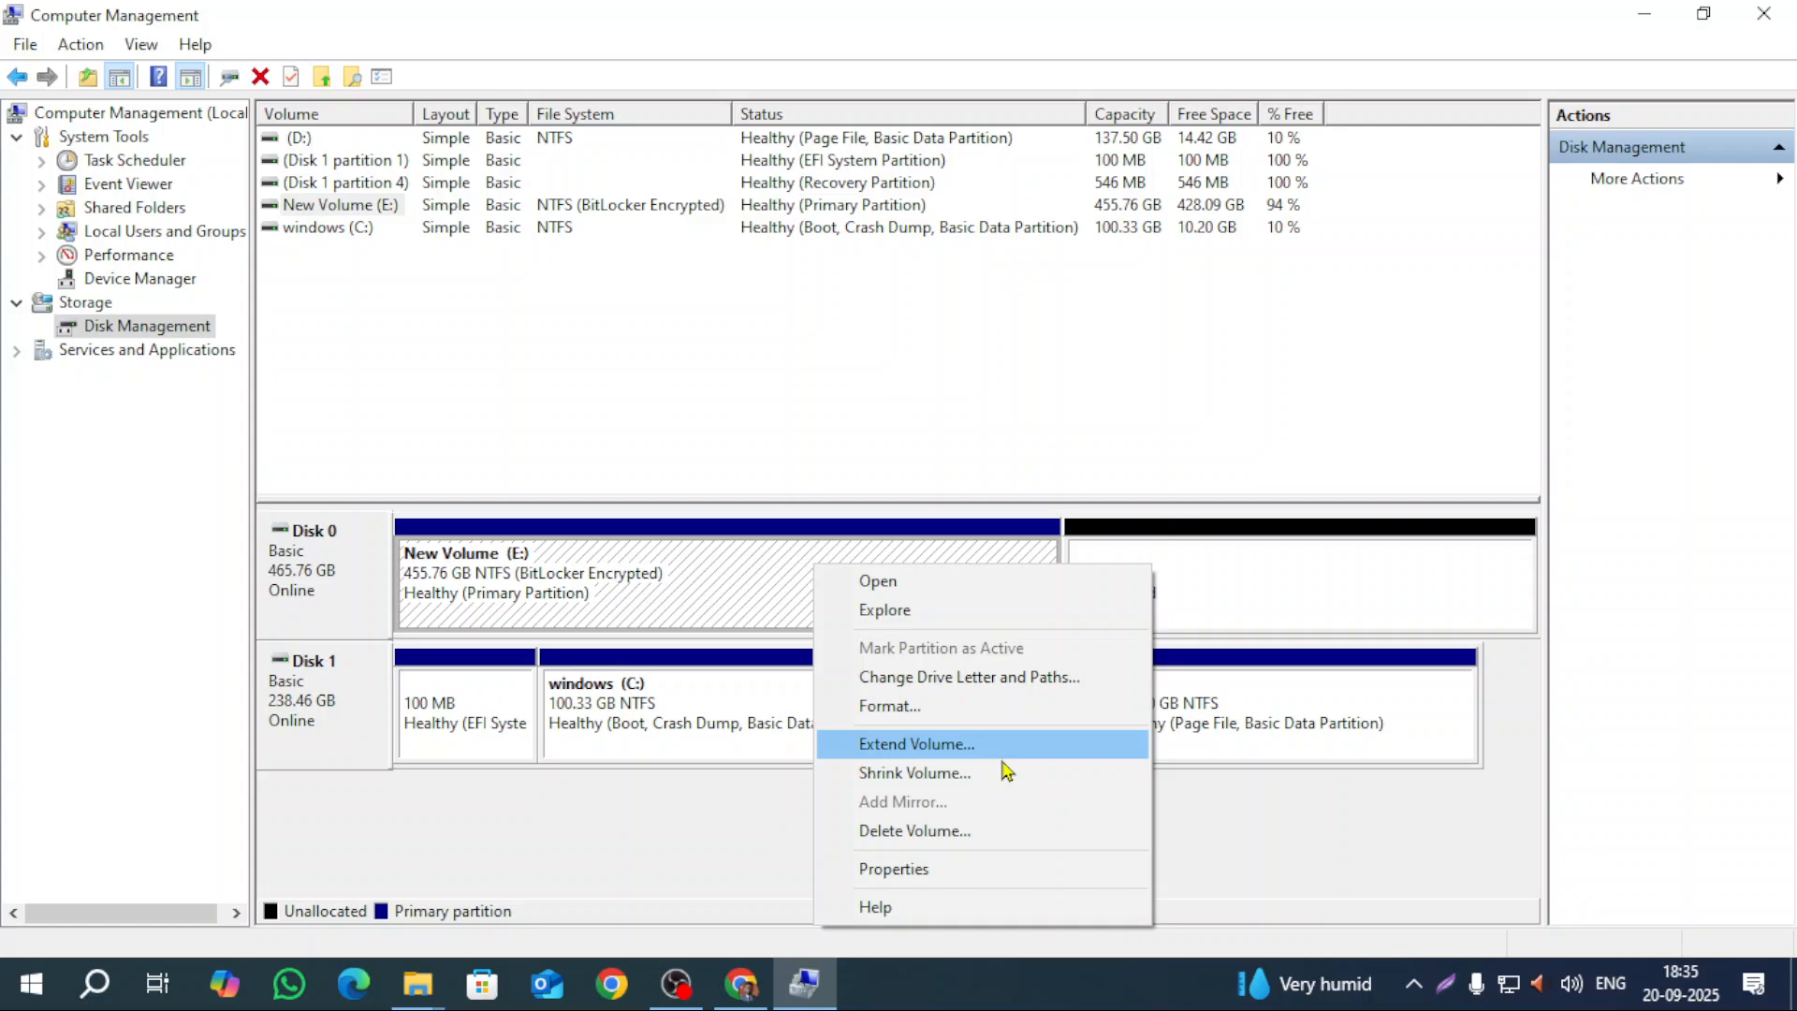
click(991, 754)
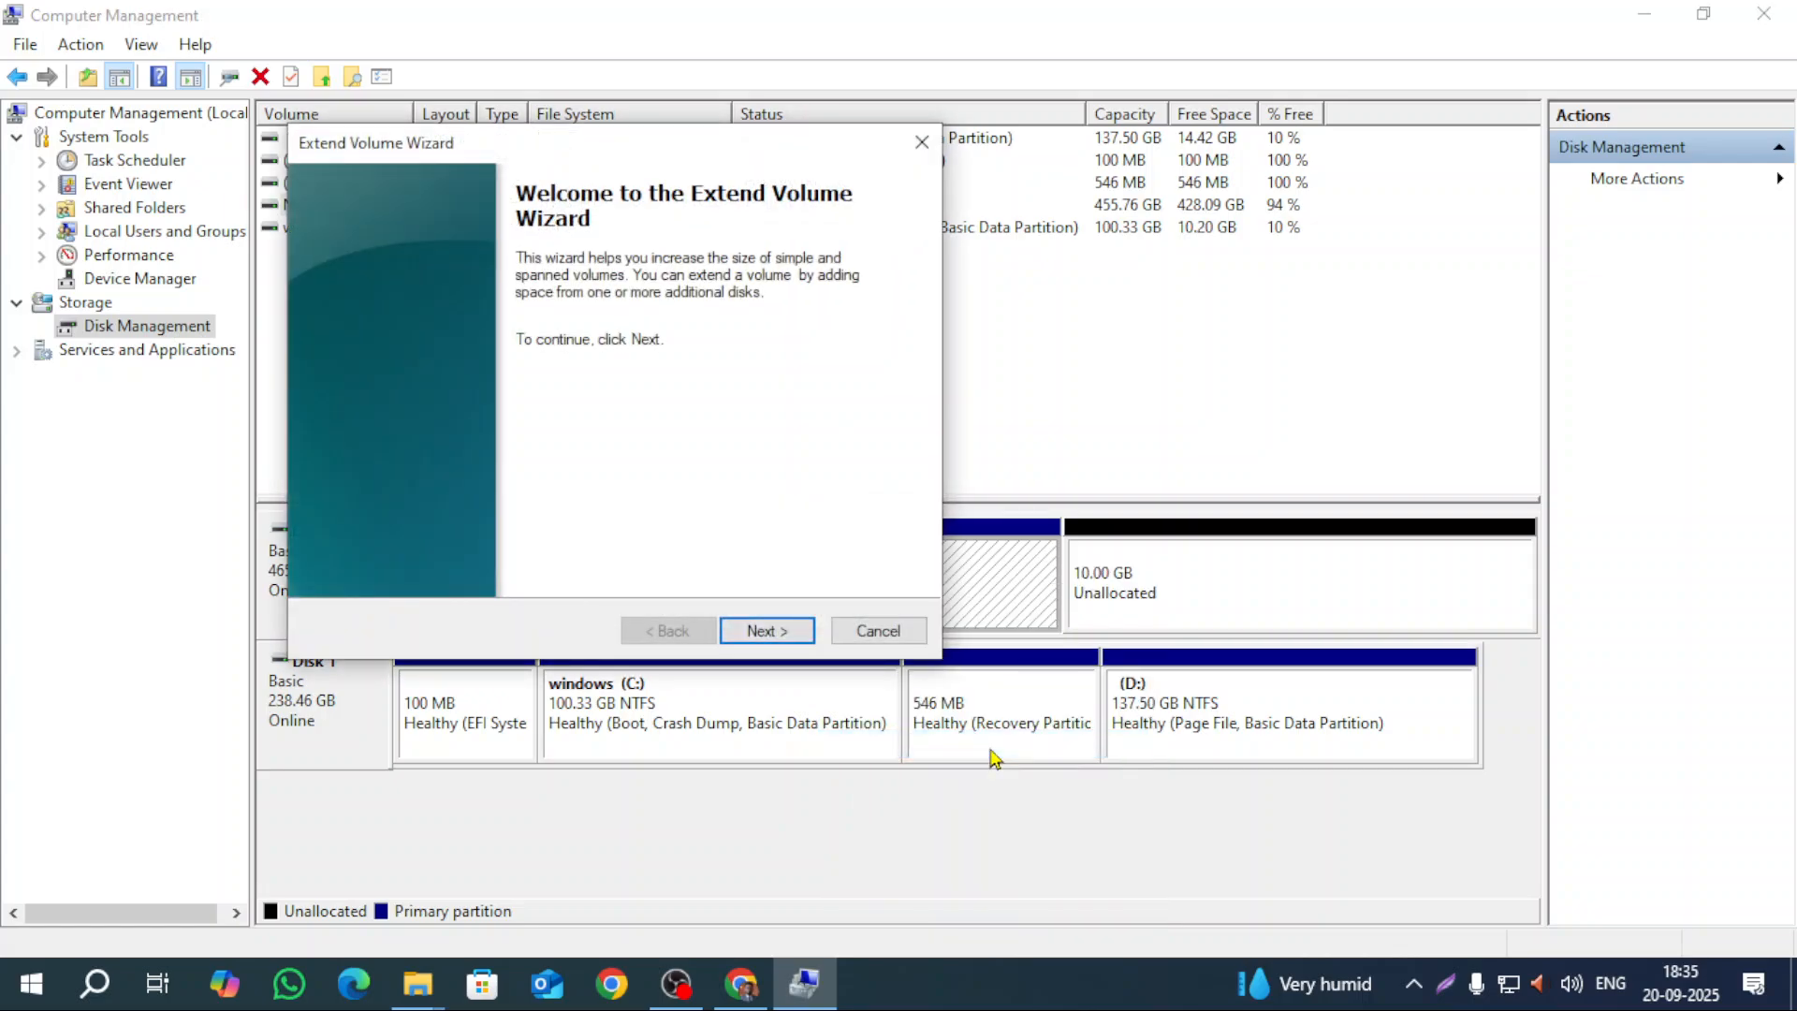
click(779, 633)
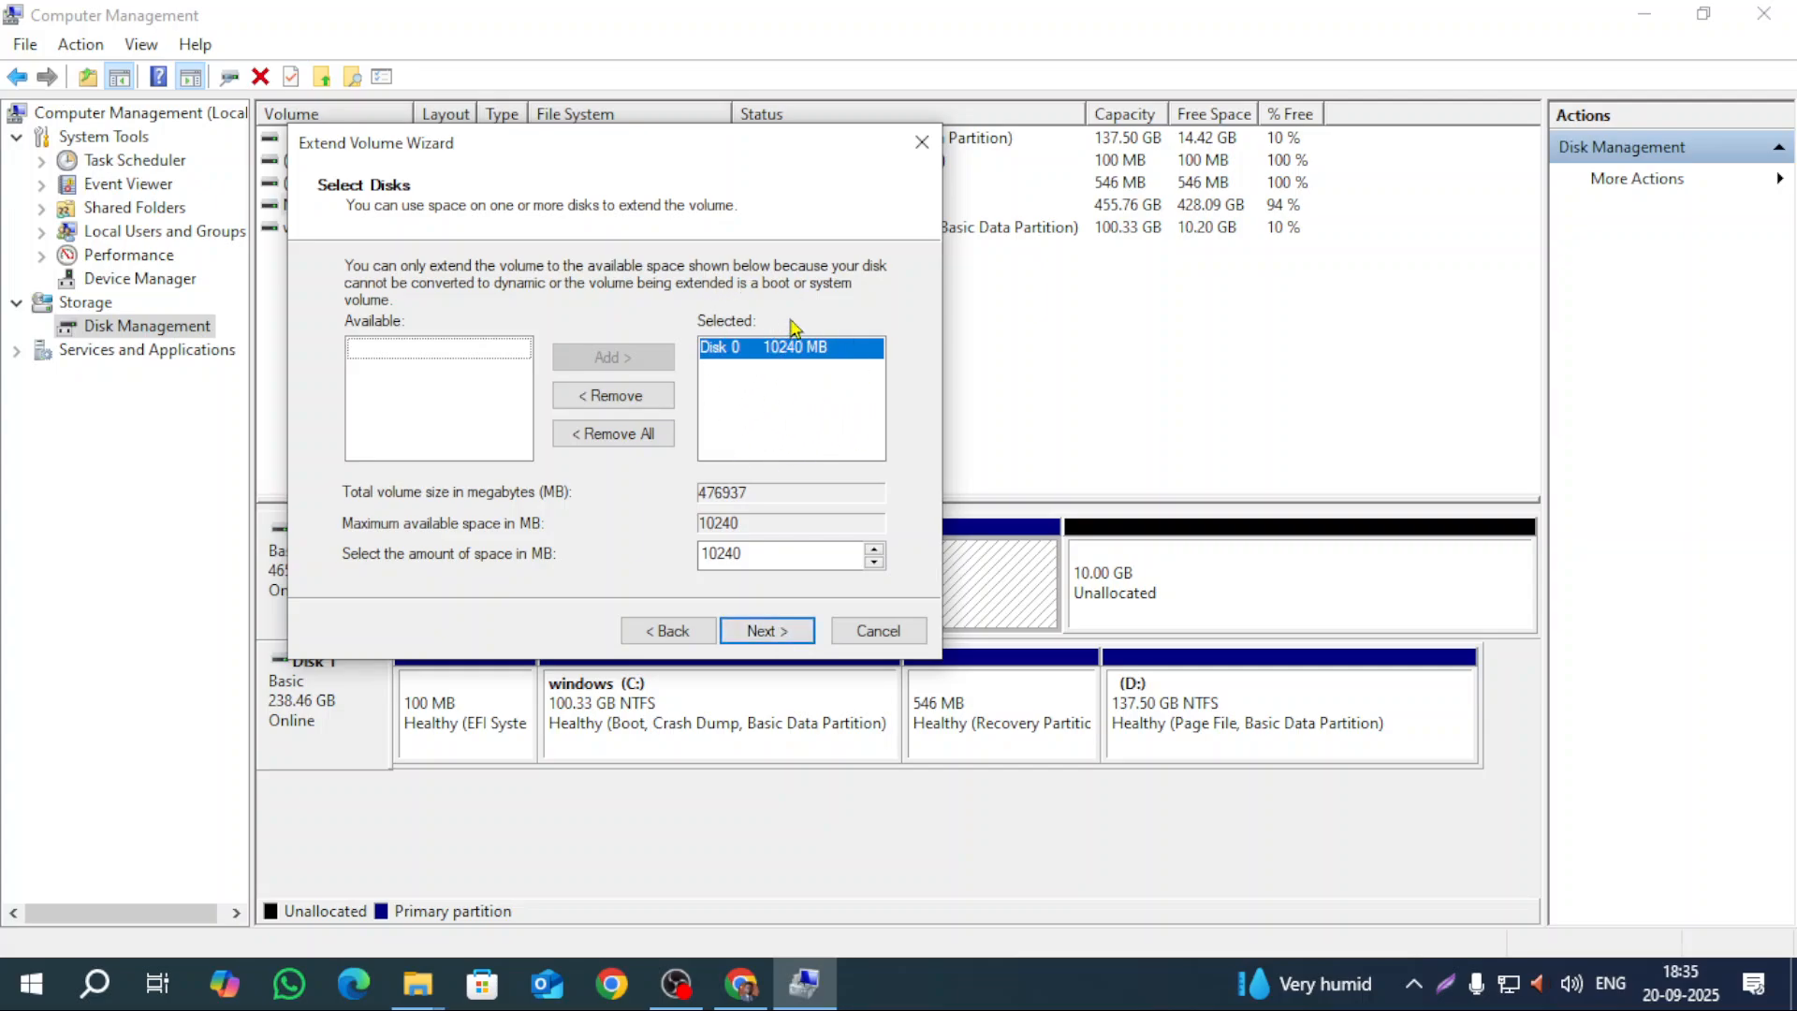
click(758, 630)
click(756, 630)
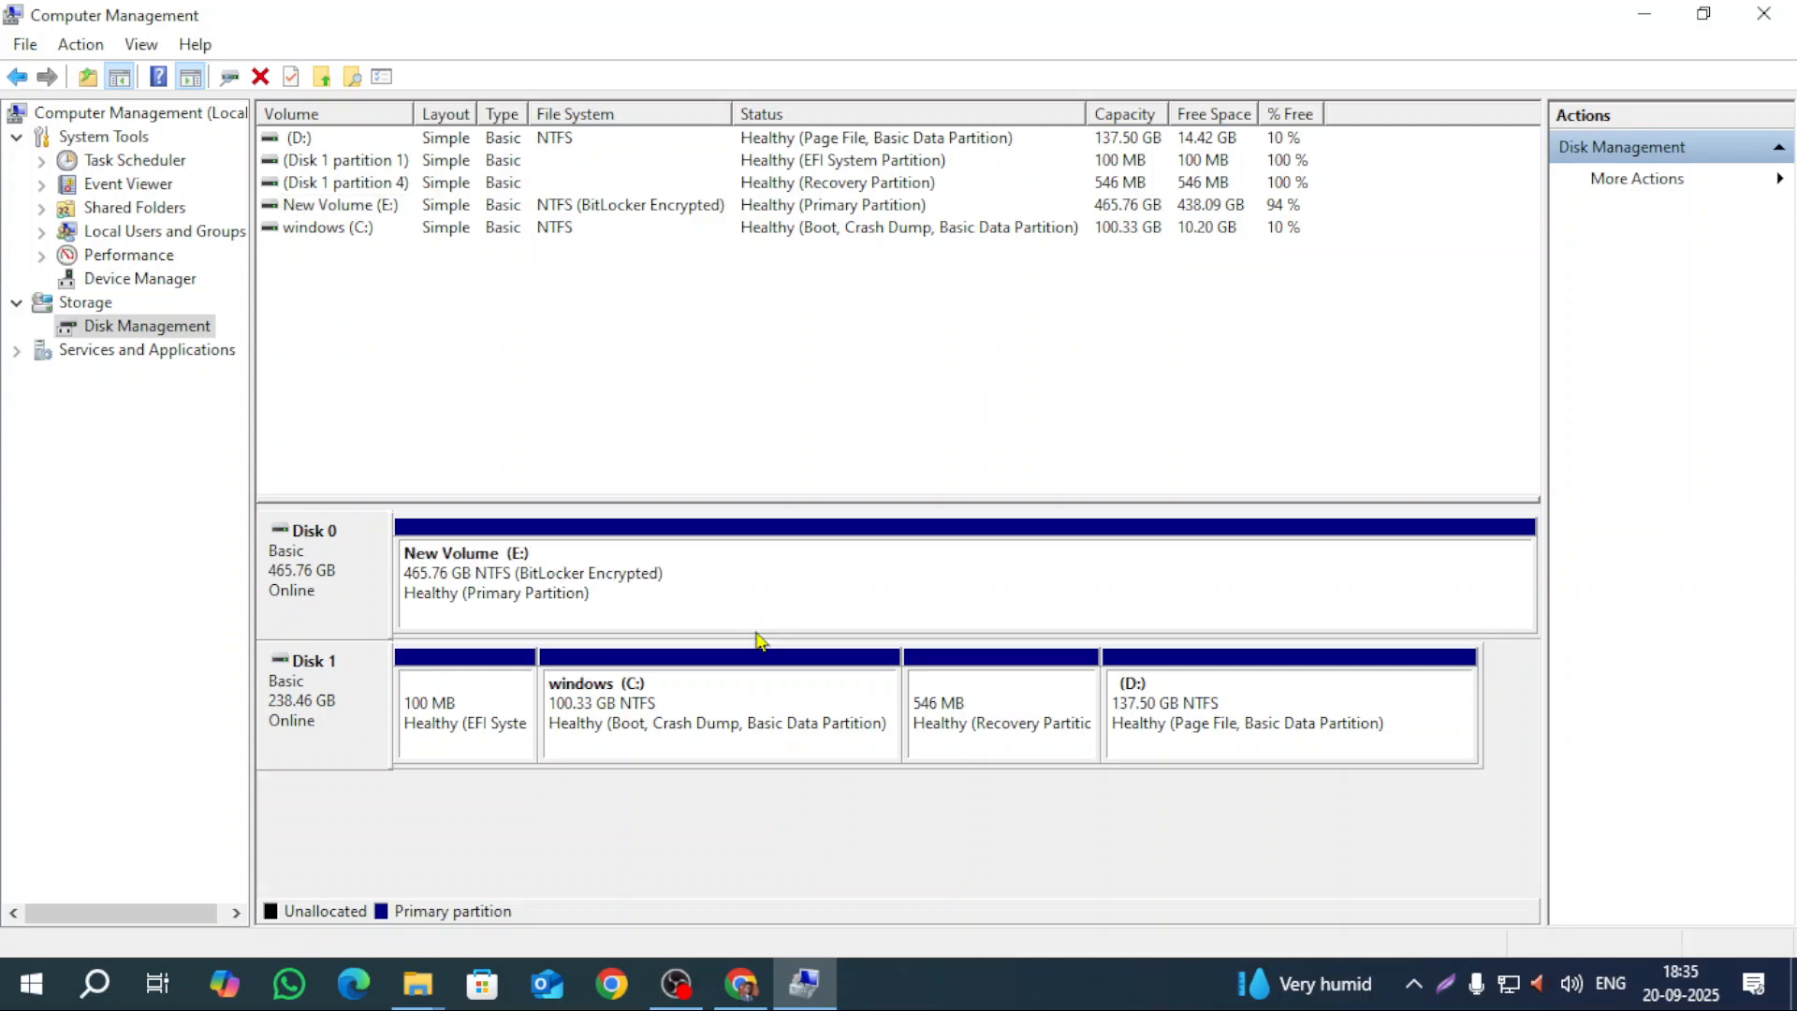
click(417, 982)
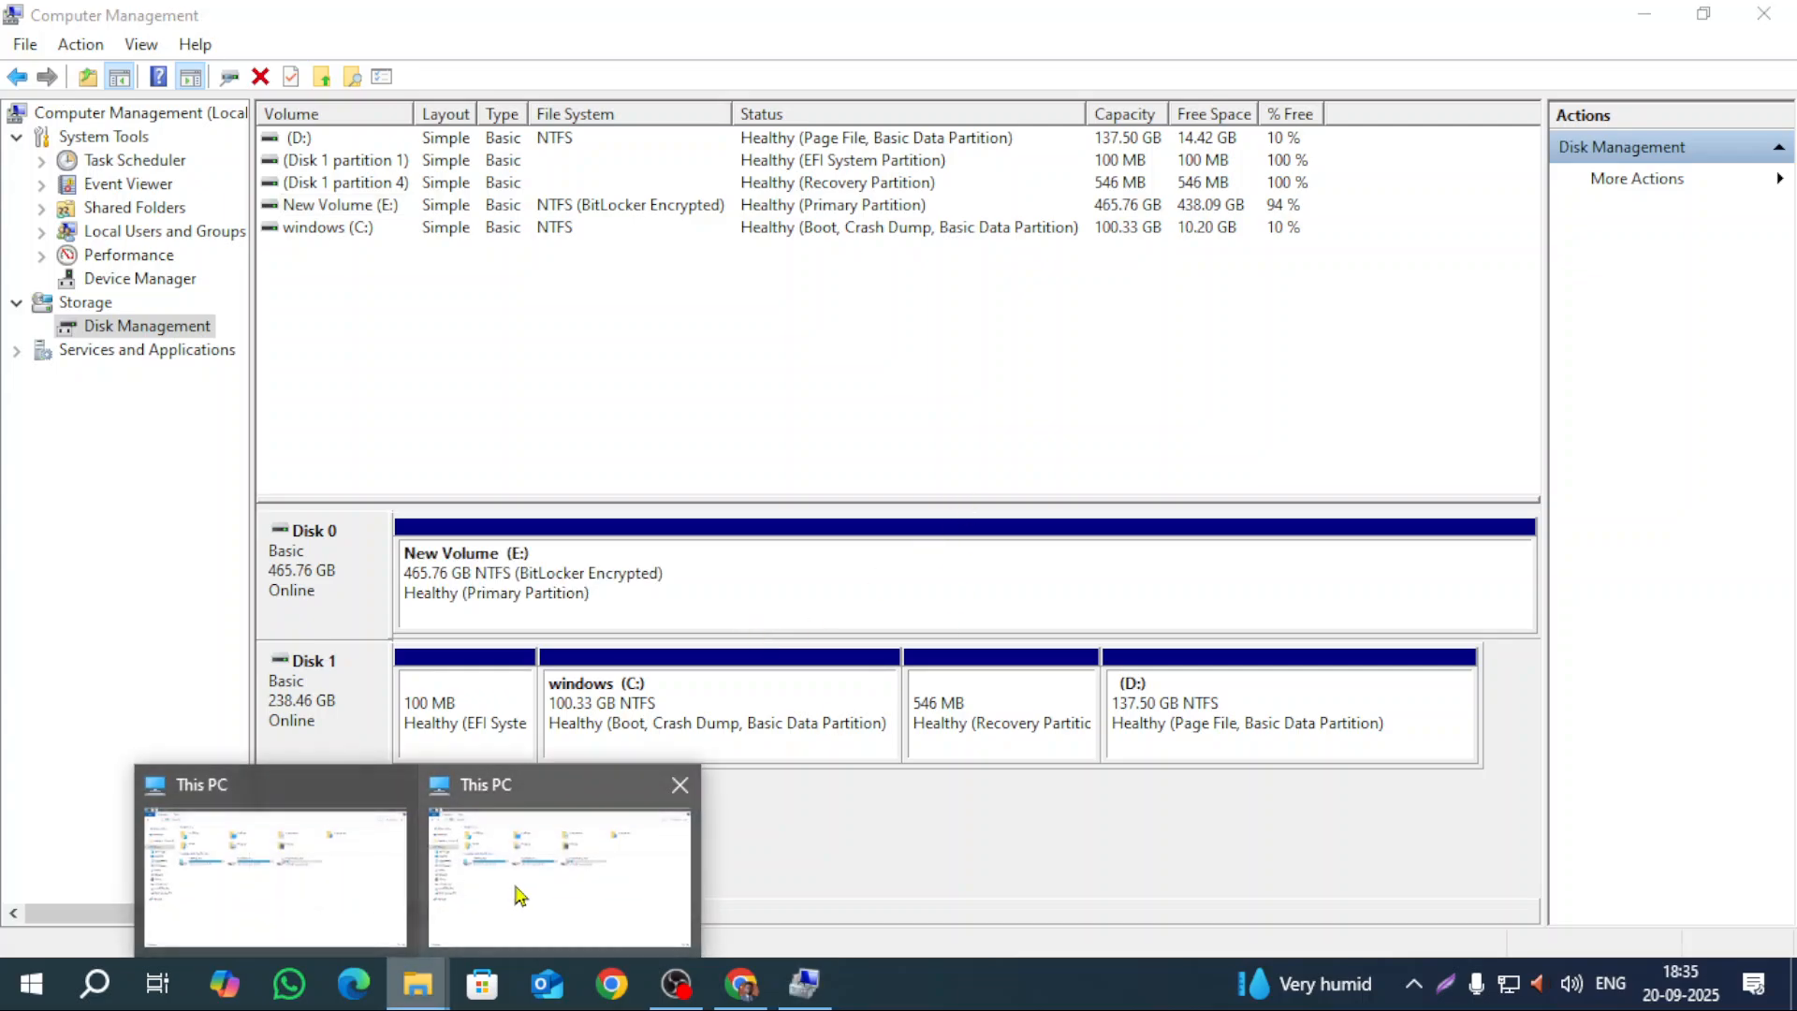
Step: Refresh This PC to show E: at 438 GB free of 465 GB, then close Computer Management
click(514, 889)
right_click(909, 551)
click(1016, 660)
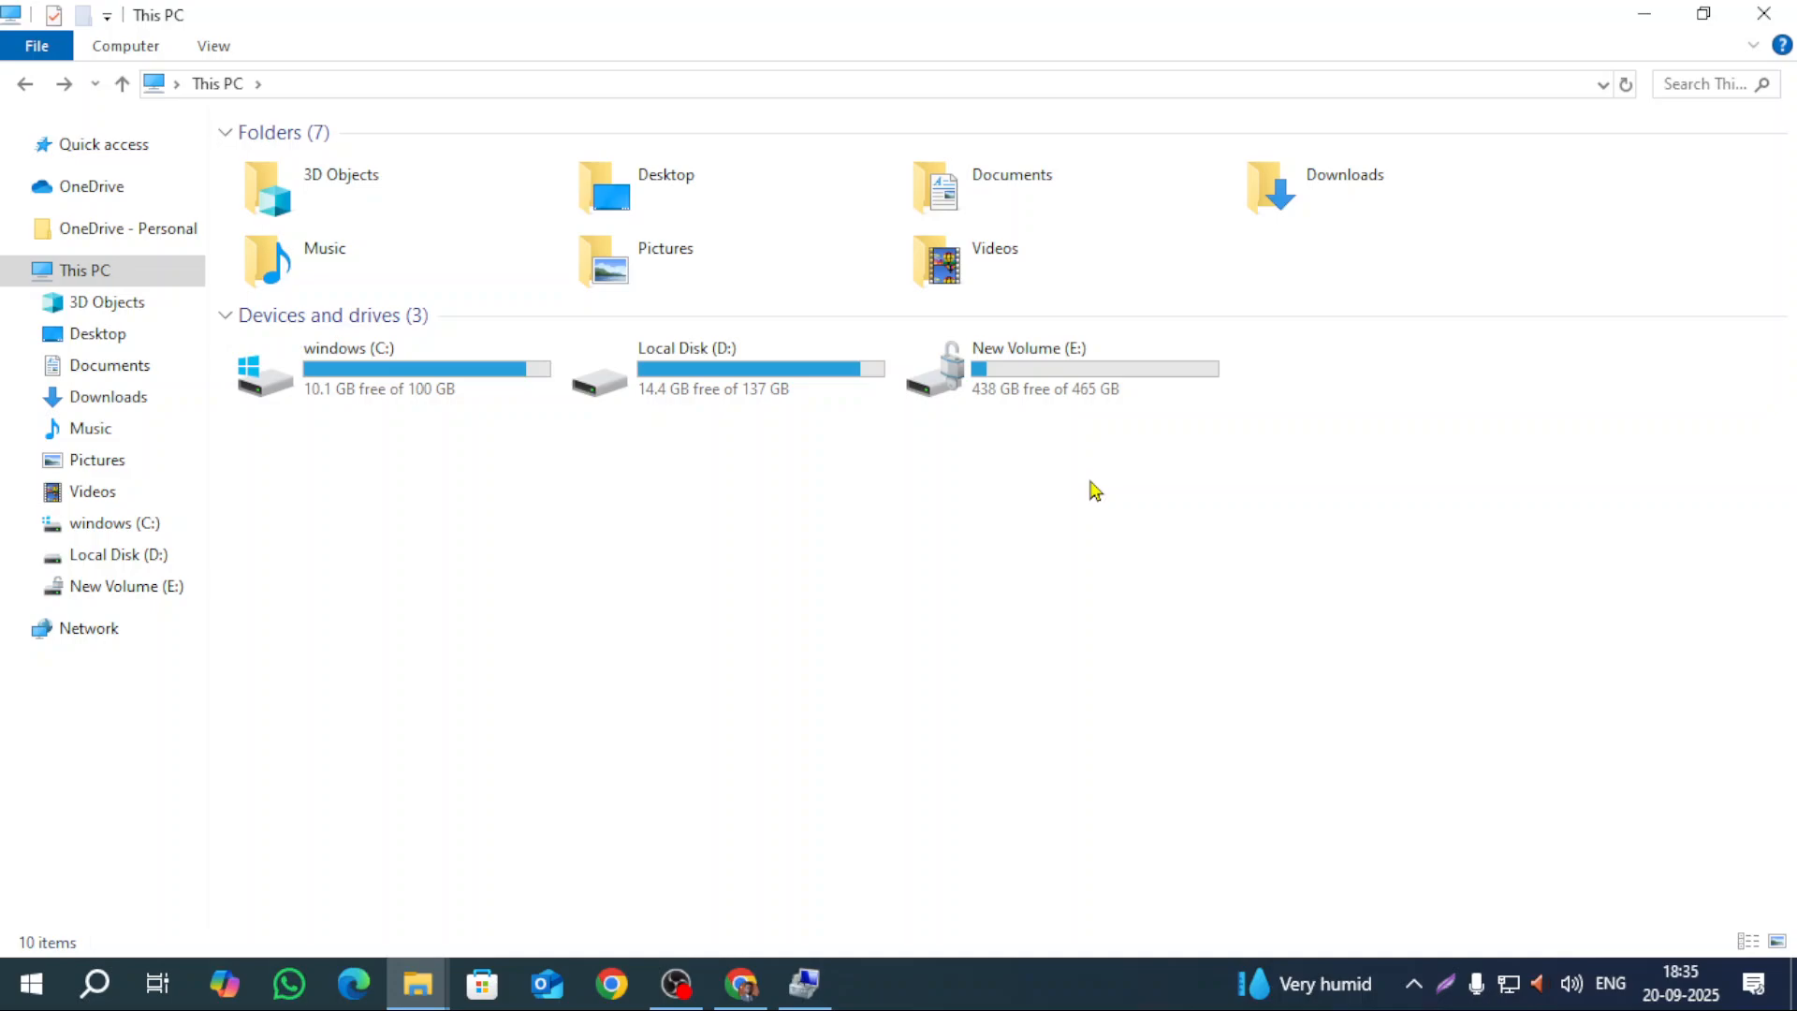
click(810, 989)
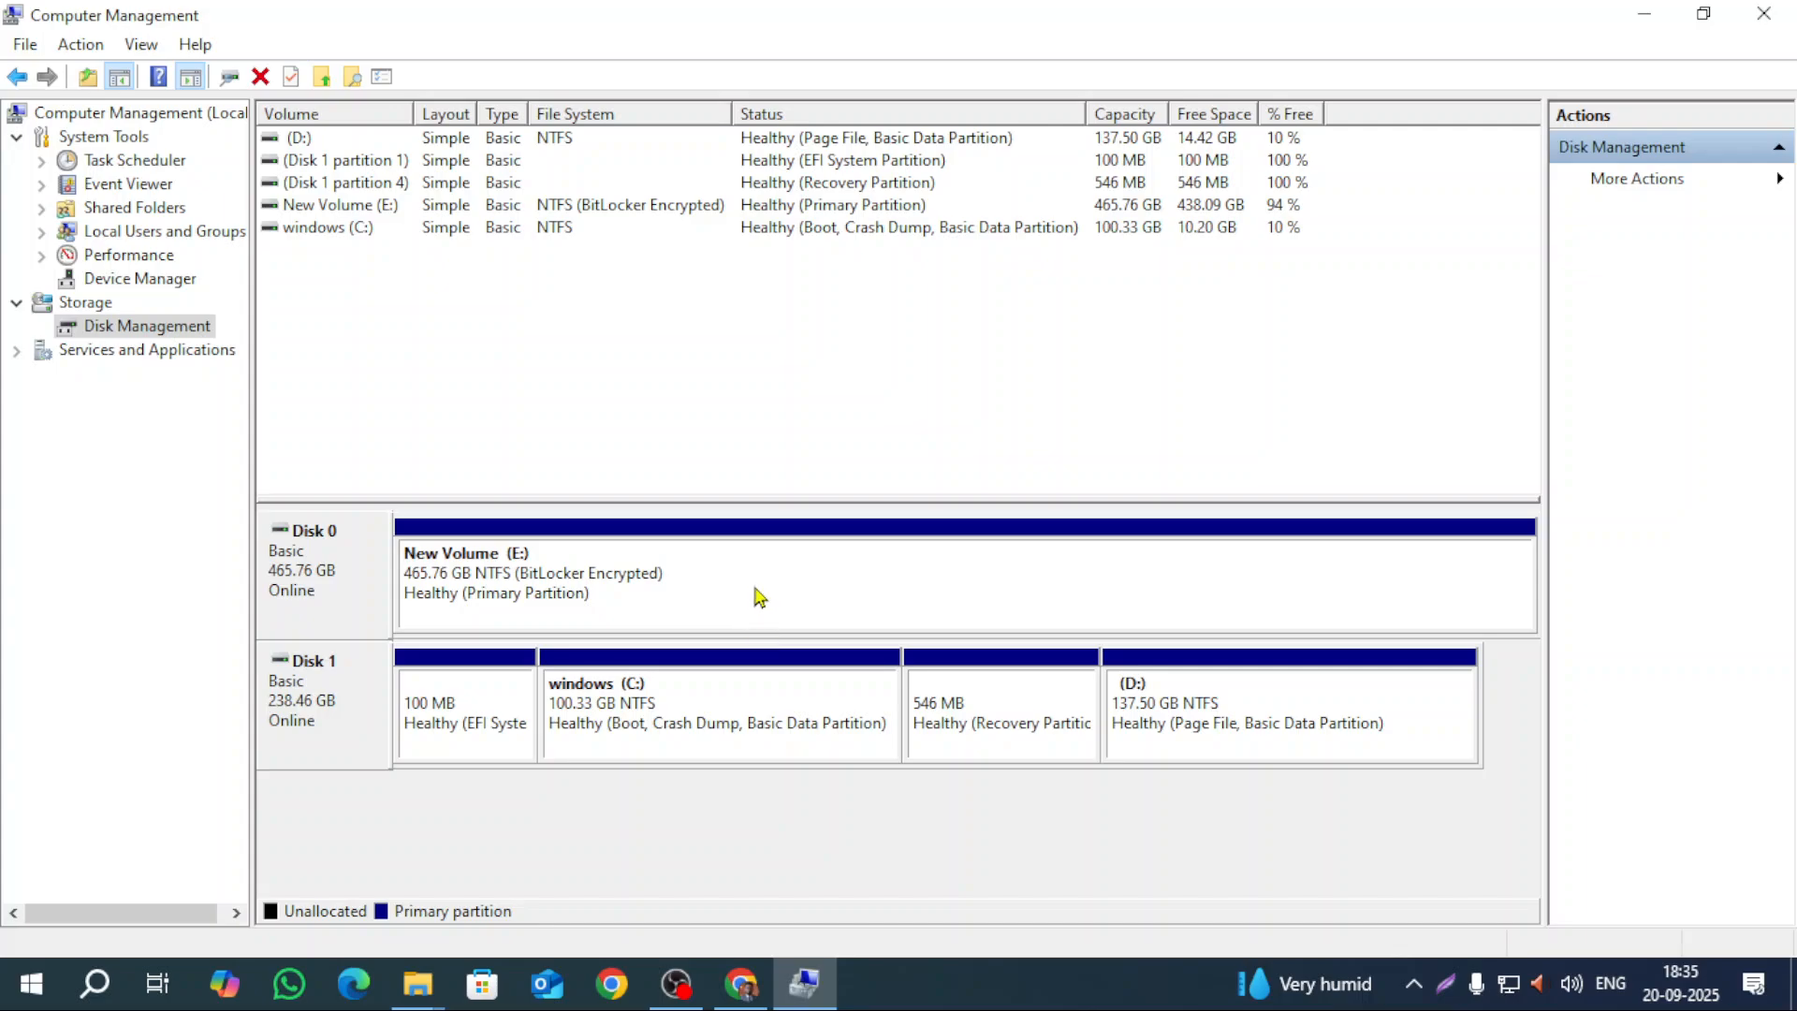
click(1762, 13)
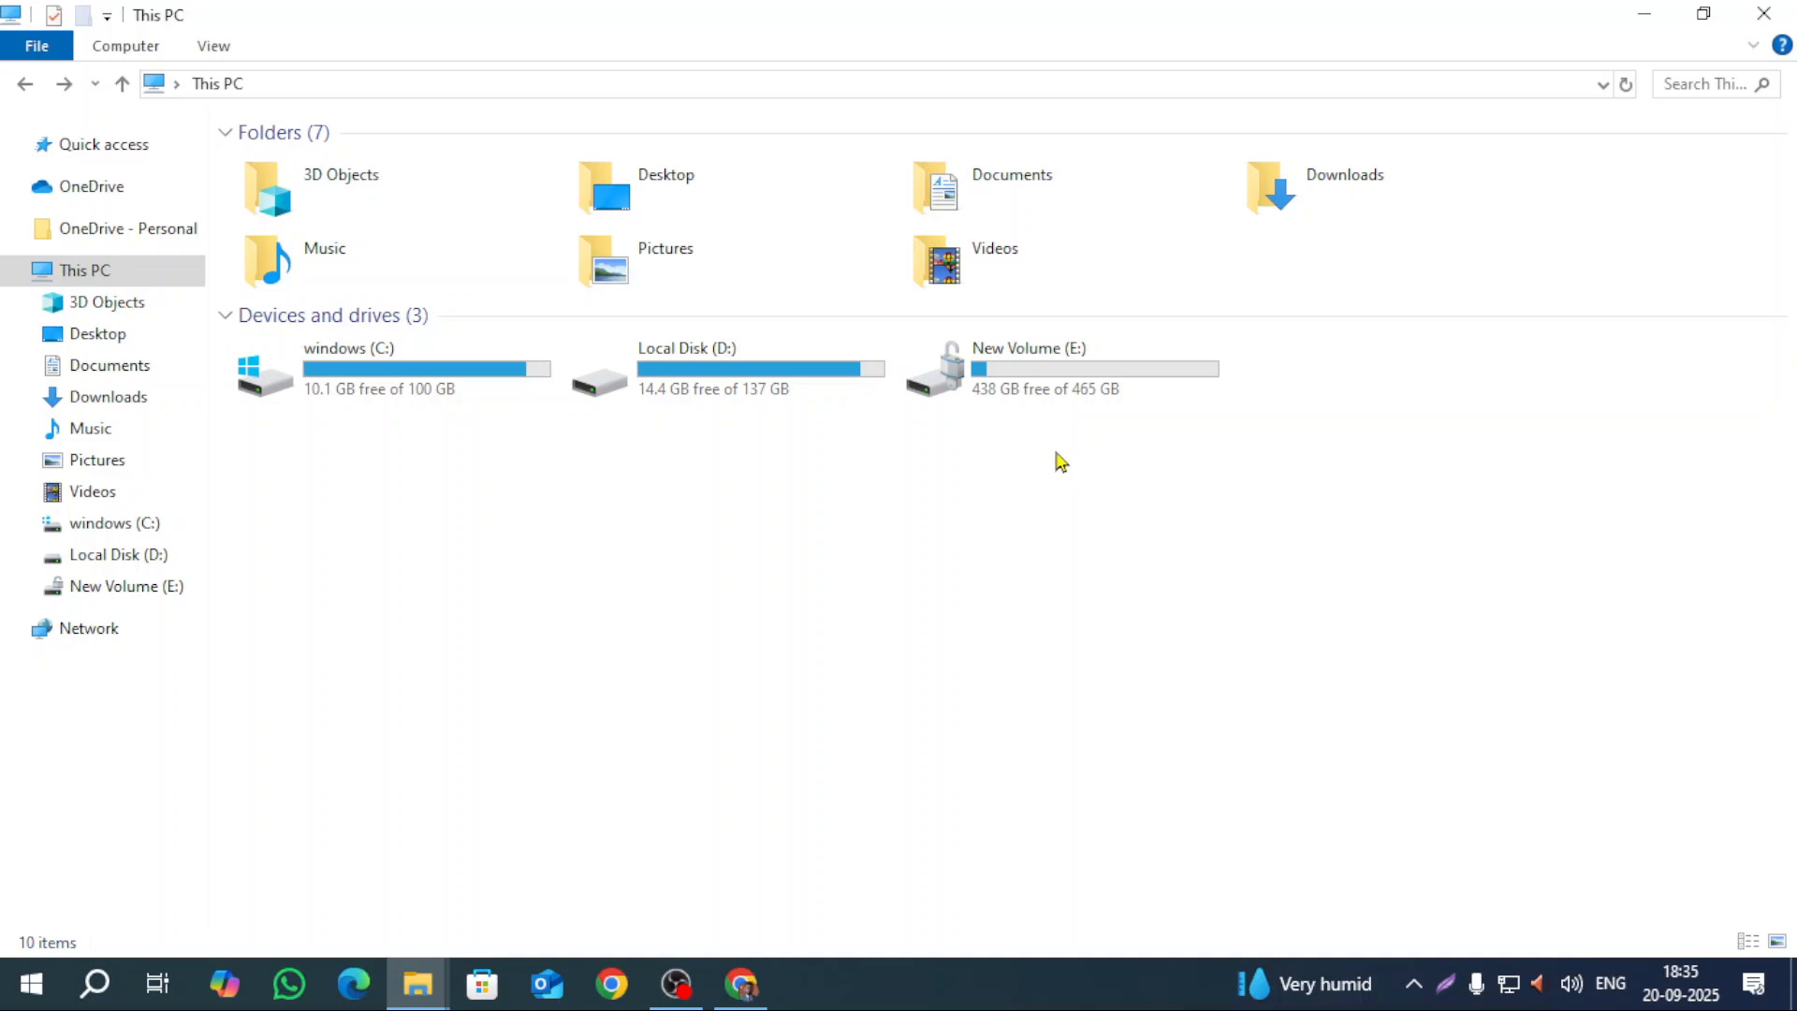
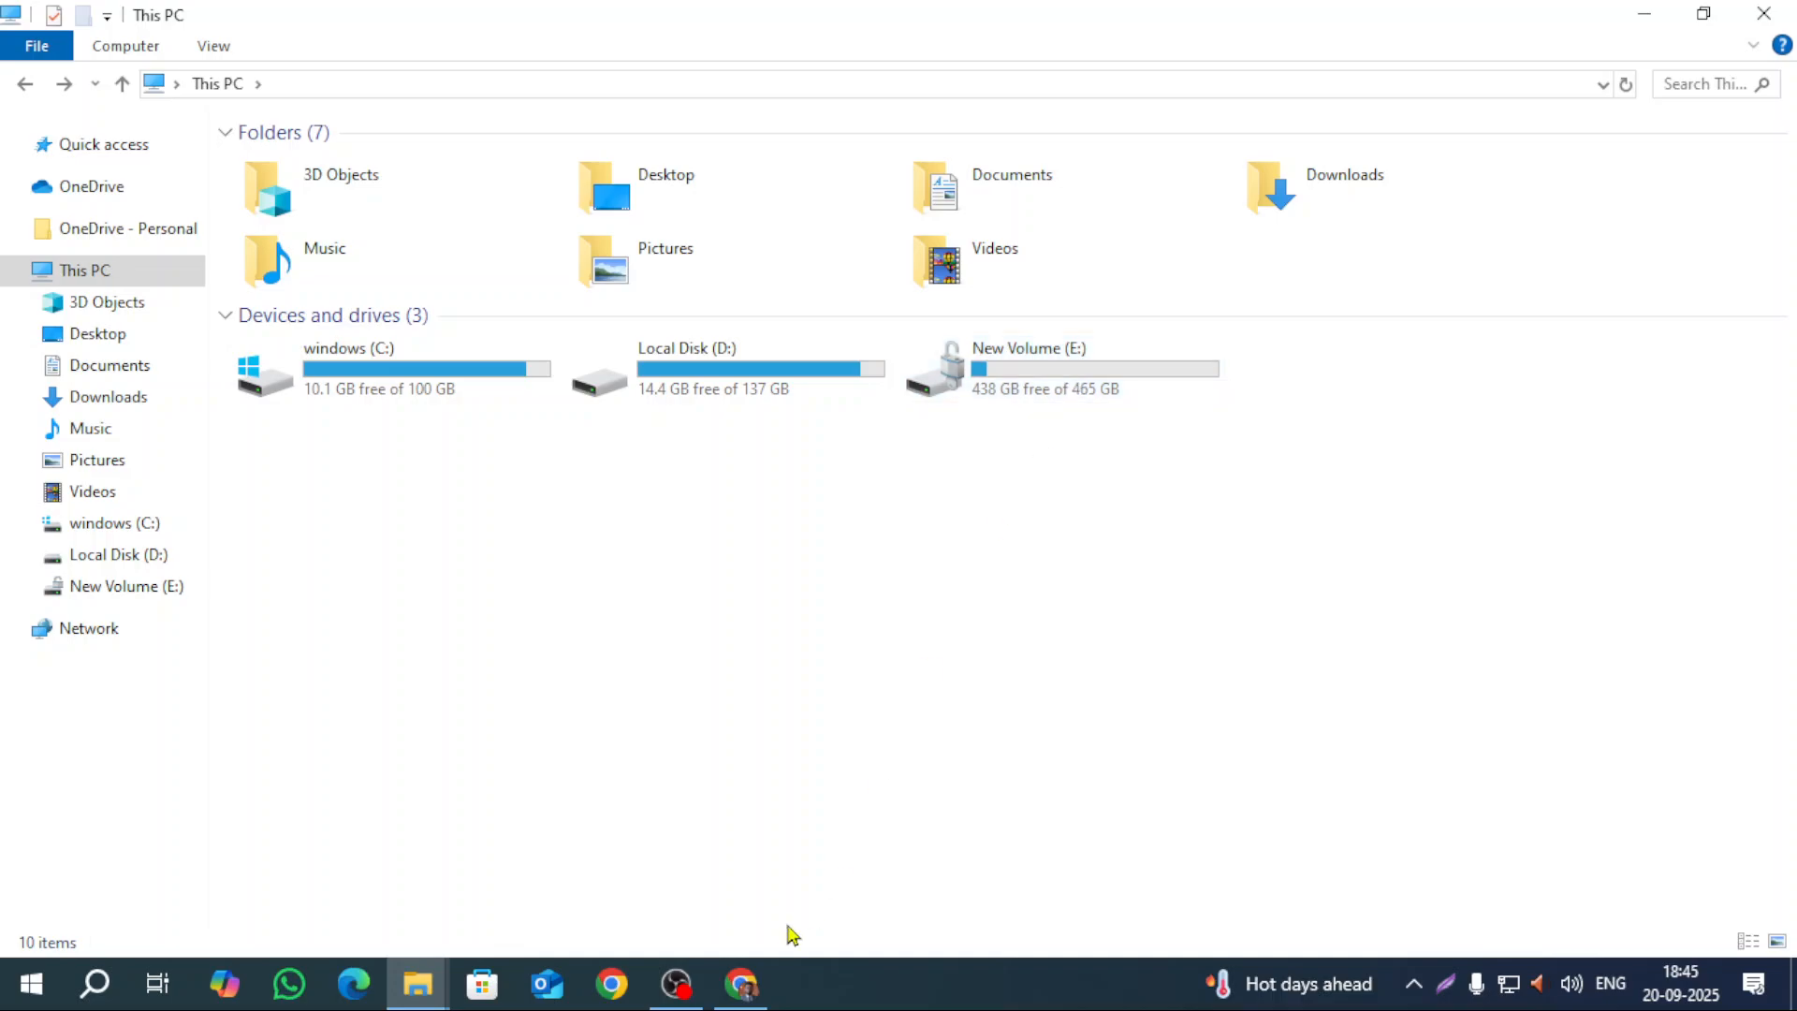
Step: Switch from File Explorer to the OBS Studio window via the taskbar
click(675, 982)
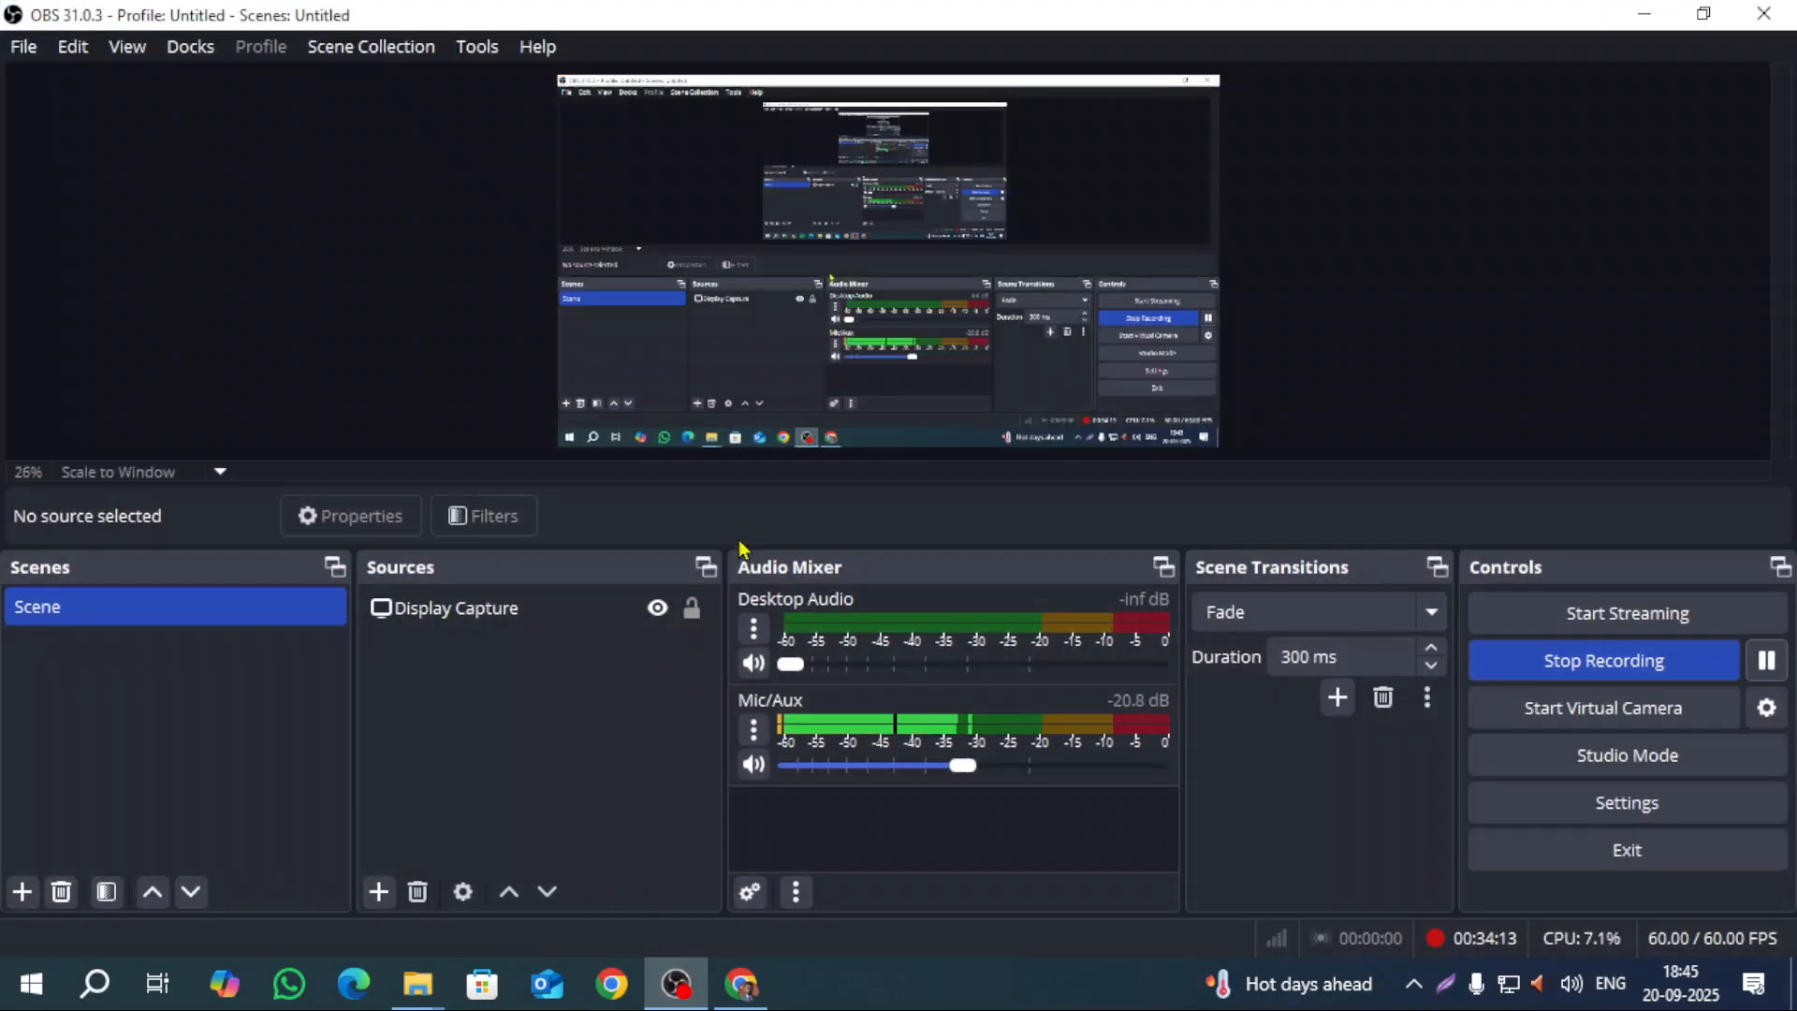